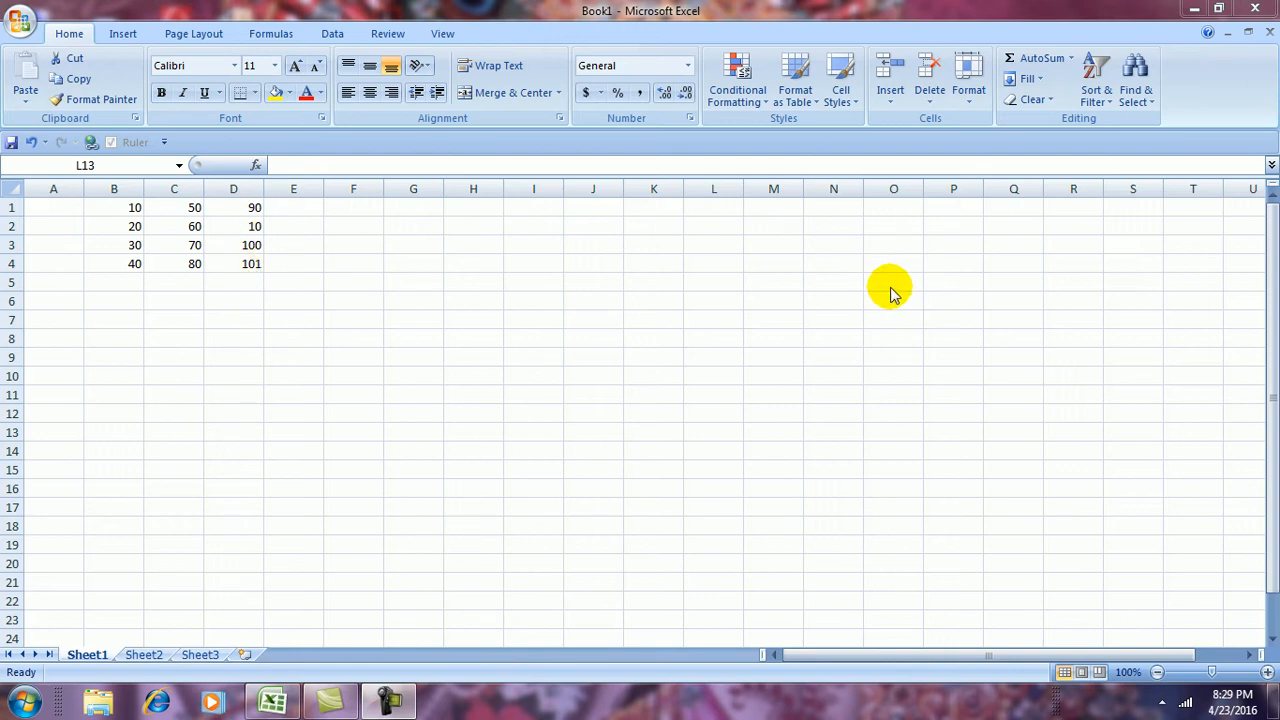
# Select cell C3 (70) and show the Insert options from the Cells group
pyautogui.click(893, 106)
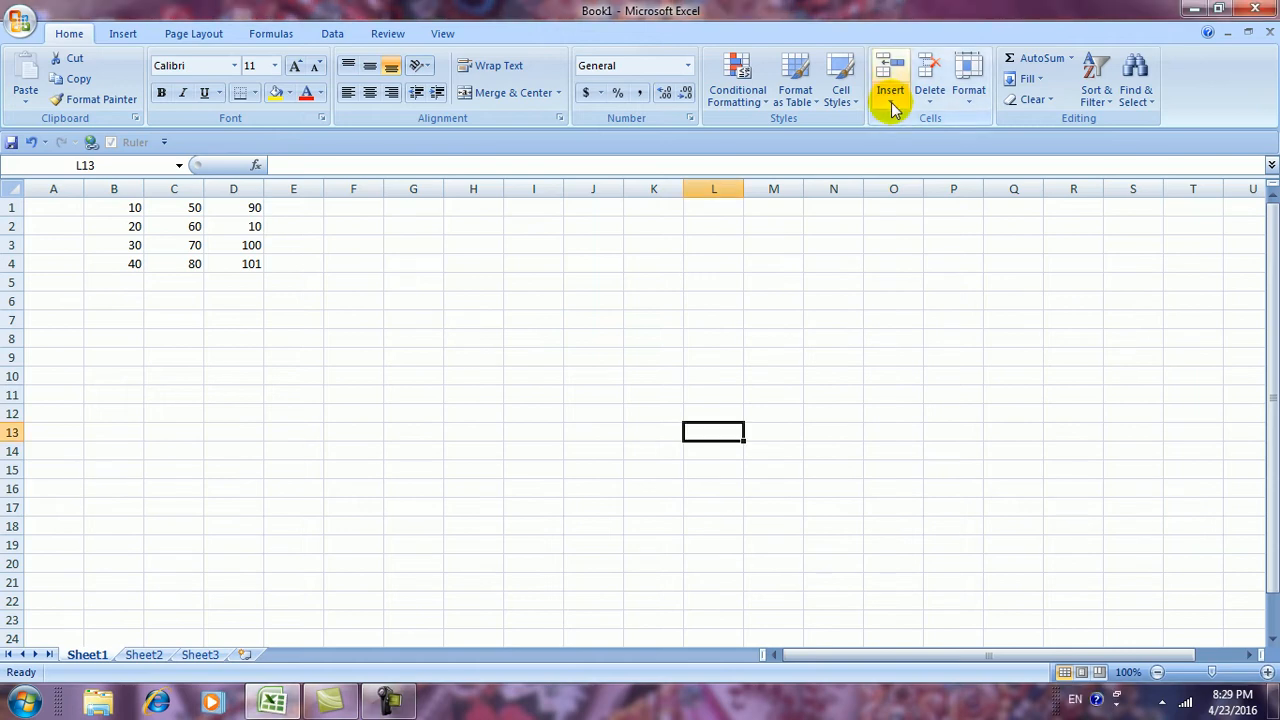
pyautogui.click(584, 374)
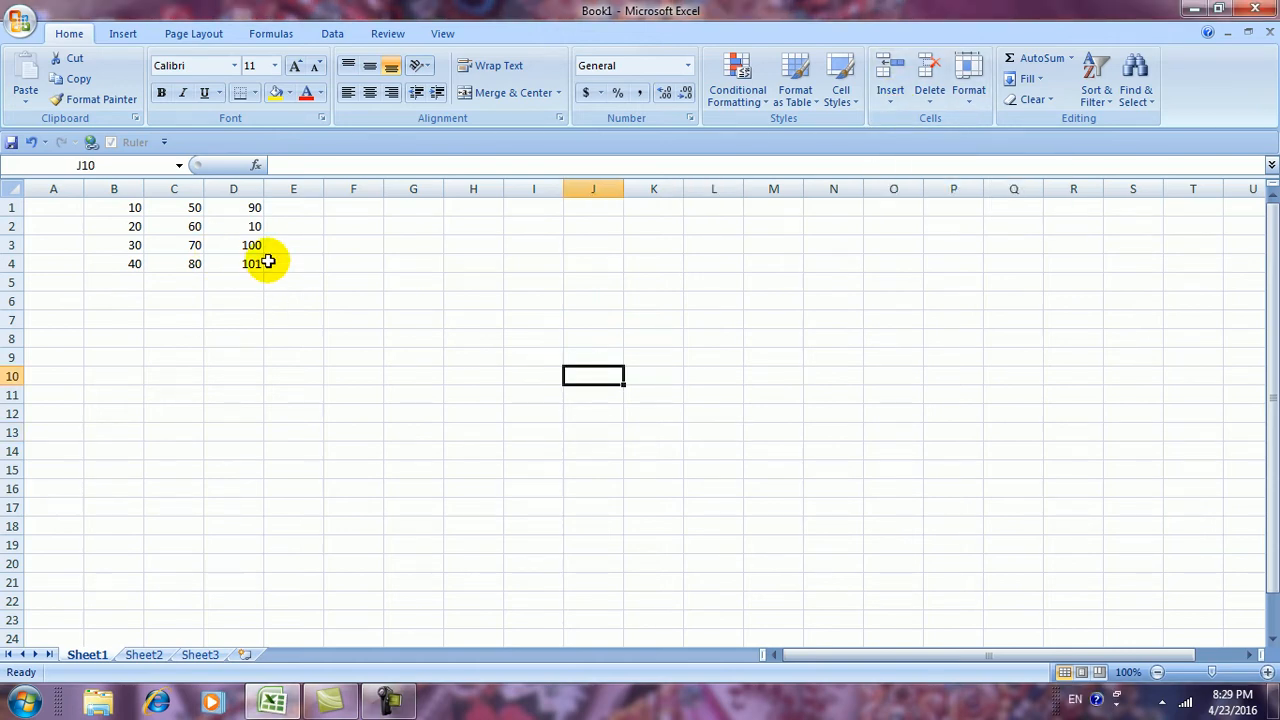
pyautogui.click(187, 246)
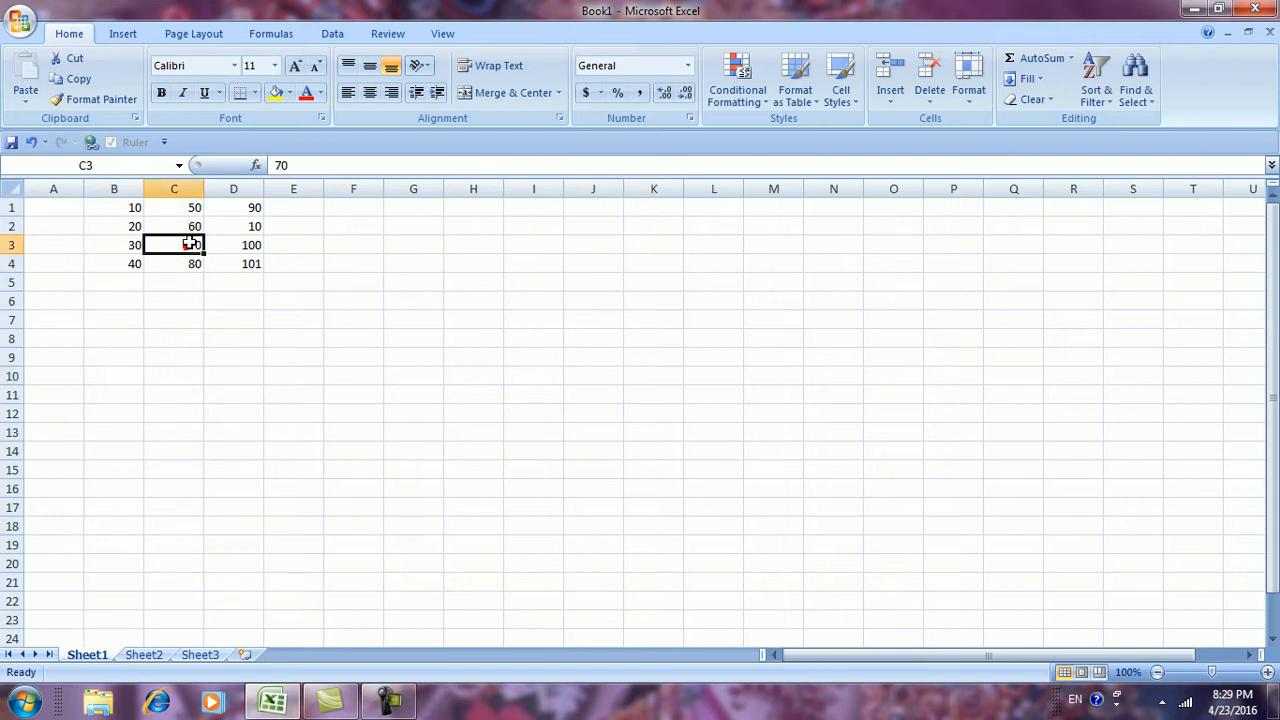
pyautogui.click(885, 104)
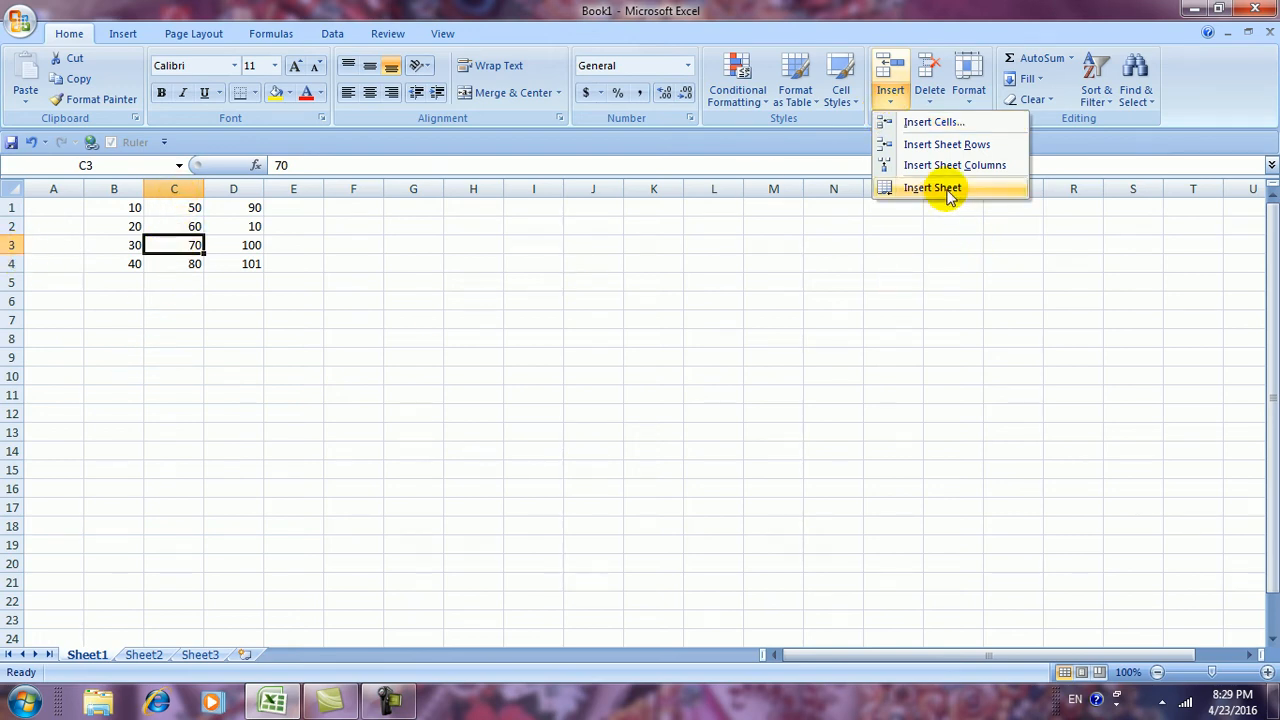
# Insert a blank cell at C3 with Shift cells right, pushing 70 and 100 right
pyautogui.click(914, 124)
pyautogui.moveTo(898, 272); pyautogui.dragTo(1014, 222)
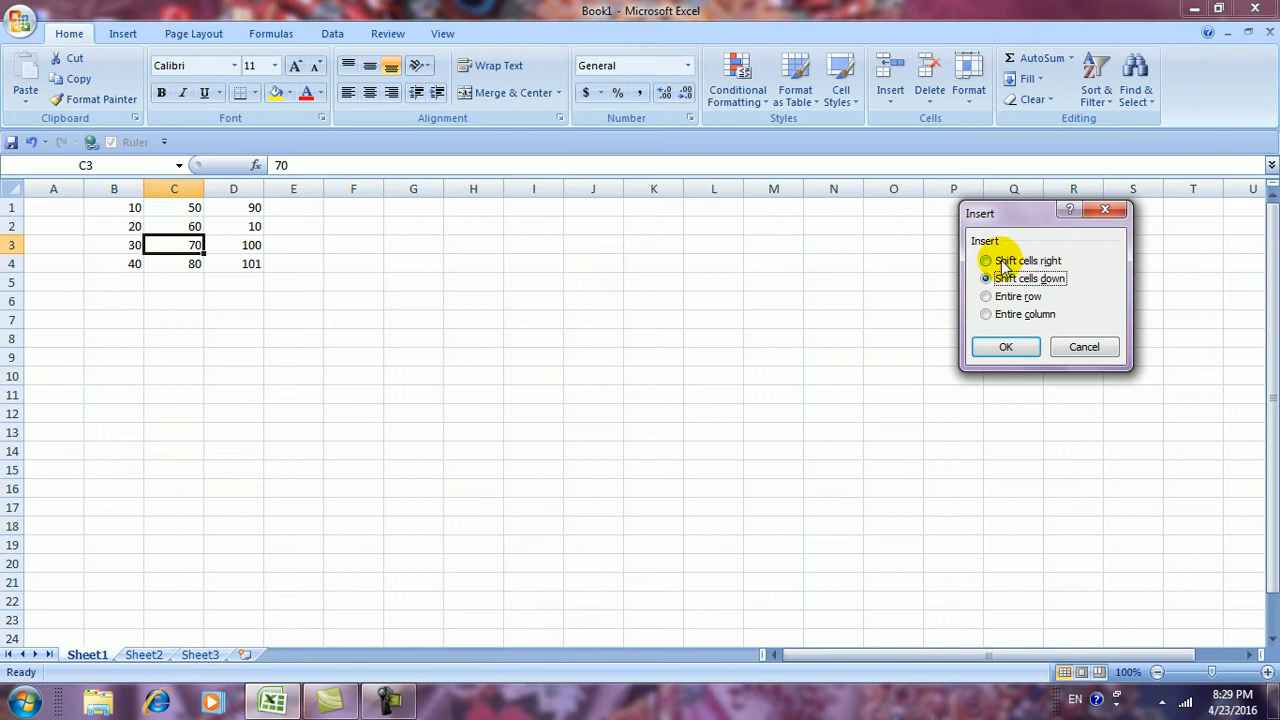
pyautogui.click(988, 261)
pyautogui.click(988, 279)
pyautogui.click(993, 298)
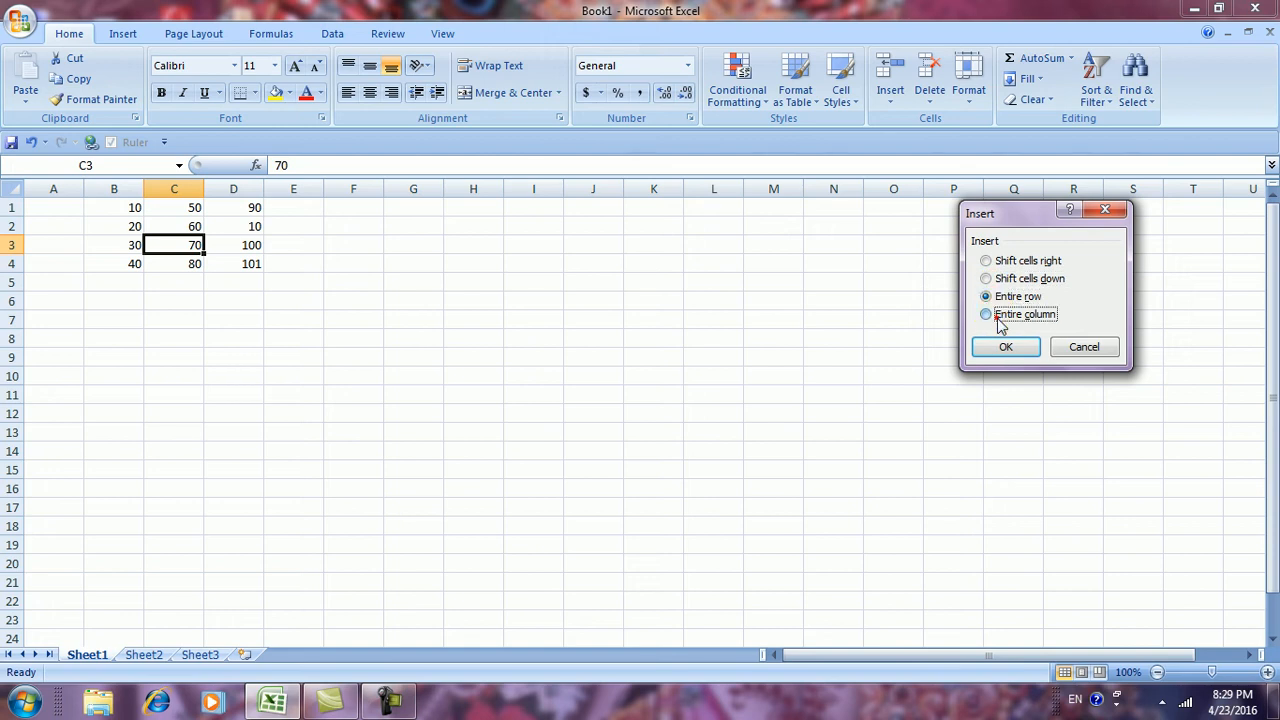
pyautogui.click(1002, 261)
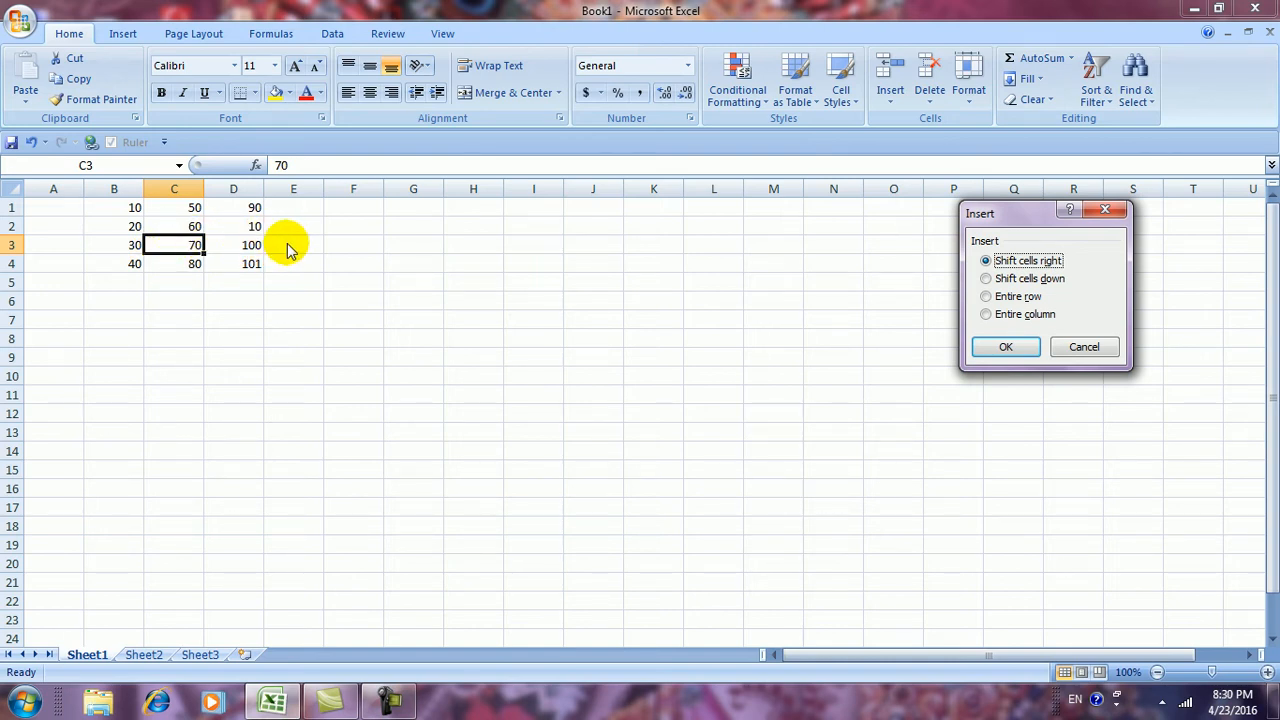
pyautogui.click(1005, 349)
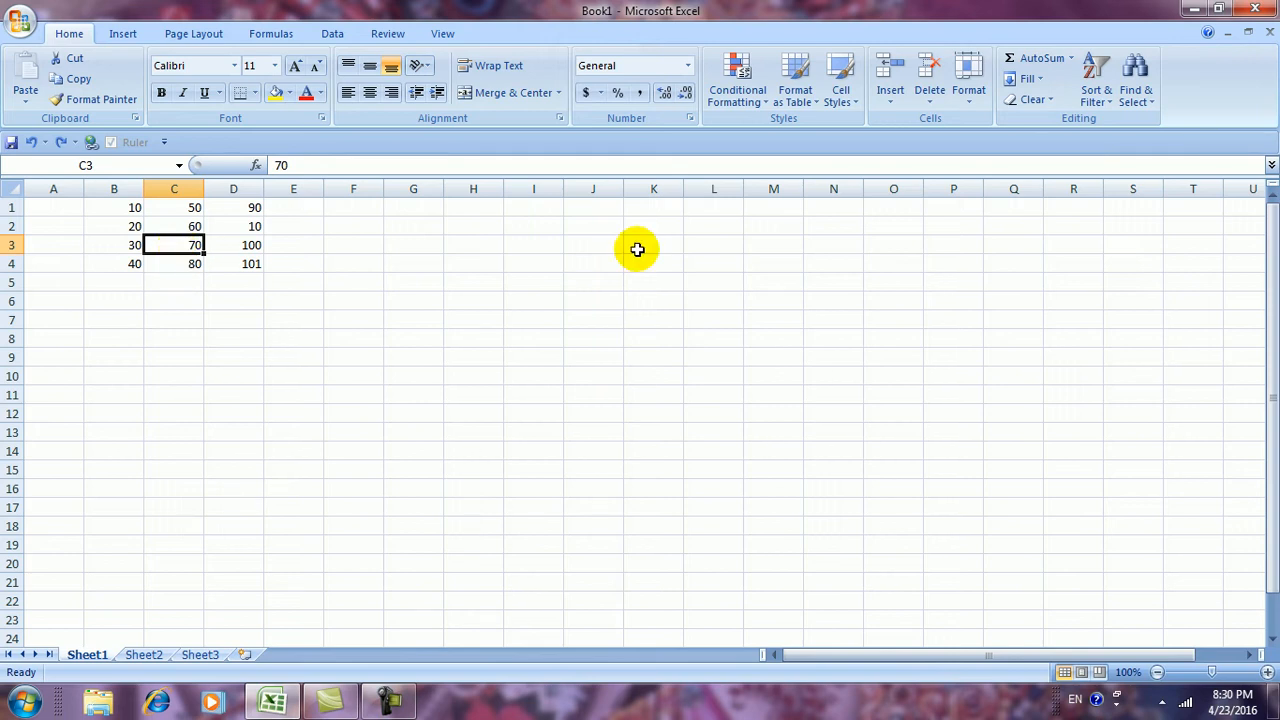
# Insert a blank cell at C3 with Shift cells down, pushing 70 and 80 down
pyautogui.click(888, 104)
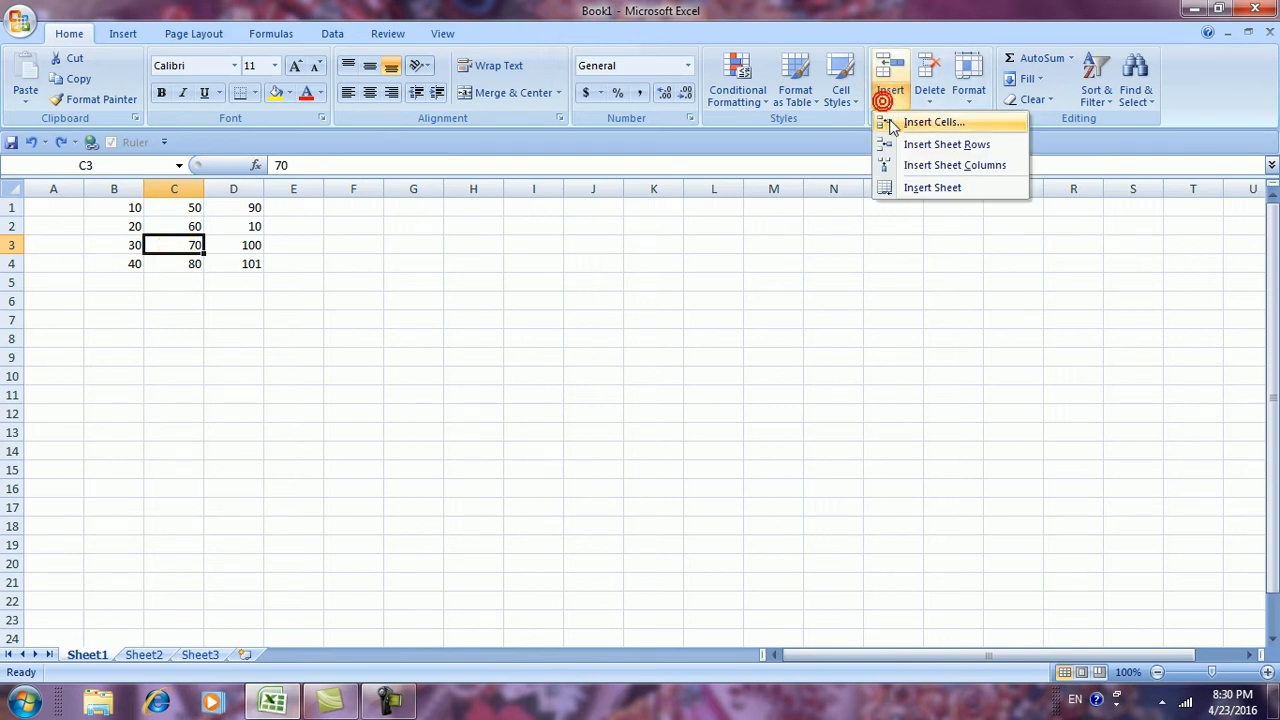
pyautogui.click(893, 123)
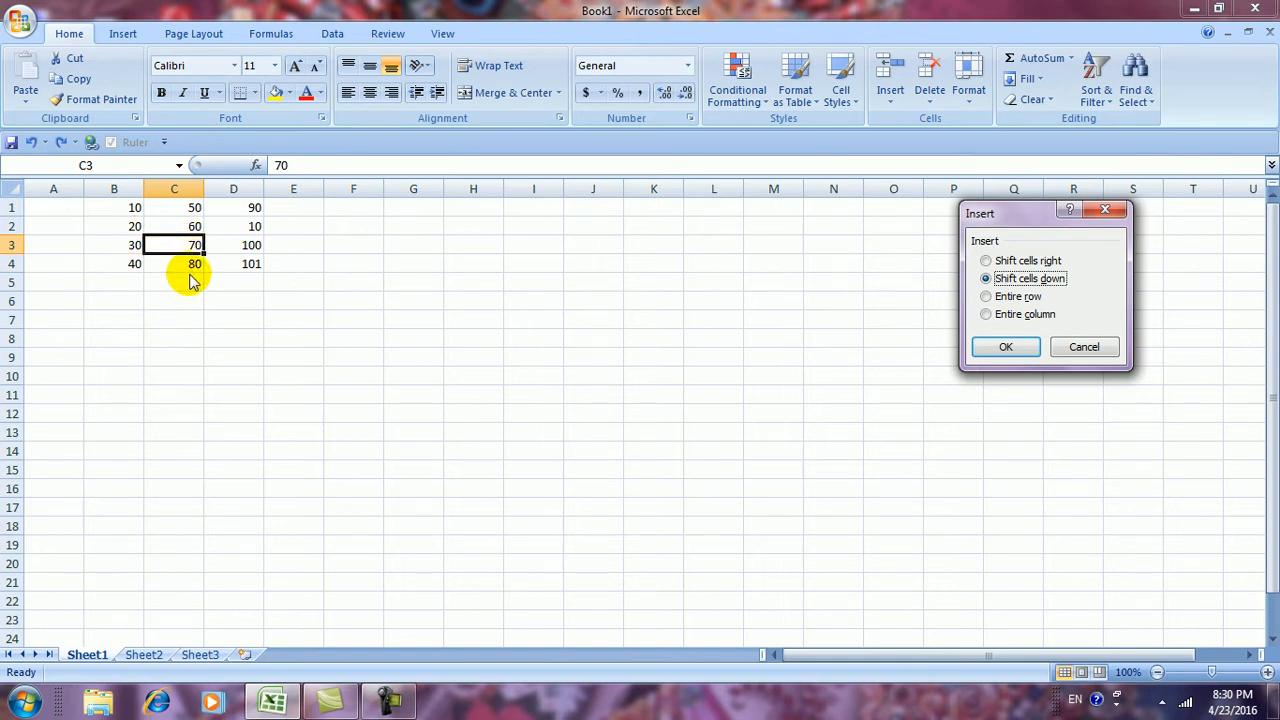
pyautogui.click(1005, 347)
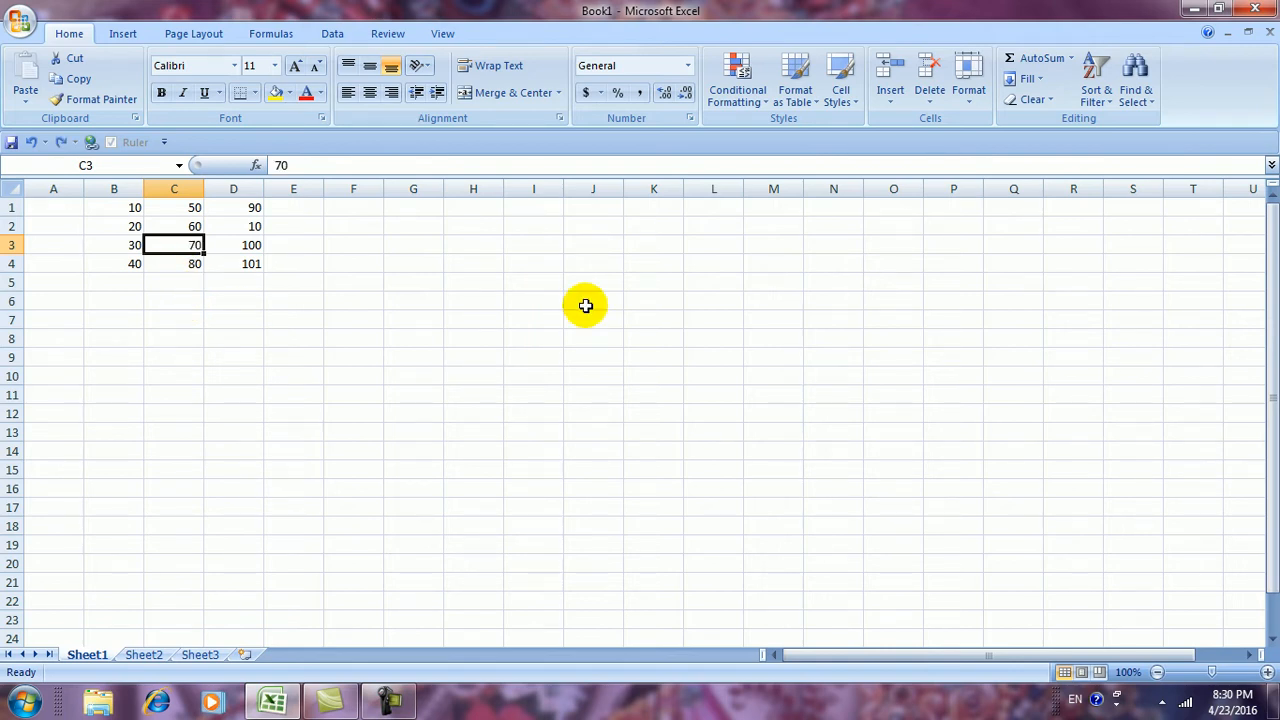
pyautogui.click(889, 104)
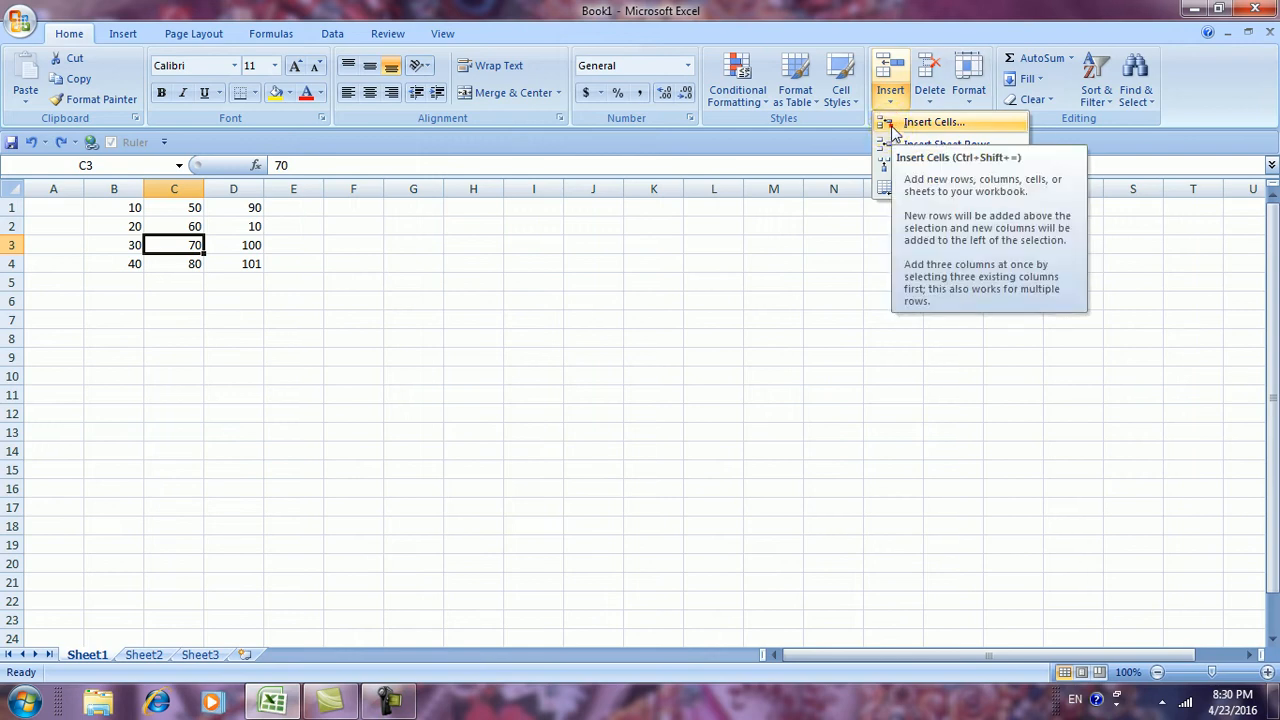
# Insert an entire blank row at row 3, then undo it
pyautogui.click(893, 124)
pyautogui.click(987, 298)
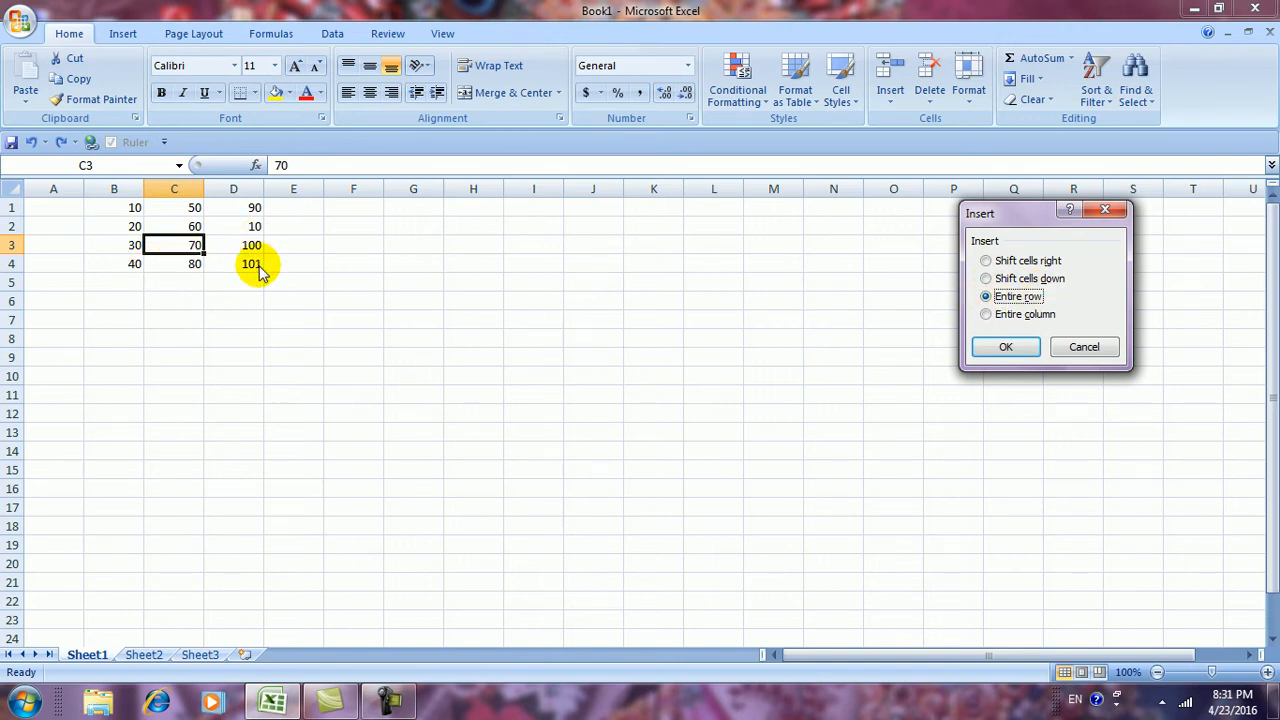
pyautogui.click(1003, 347)
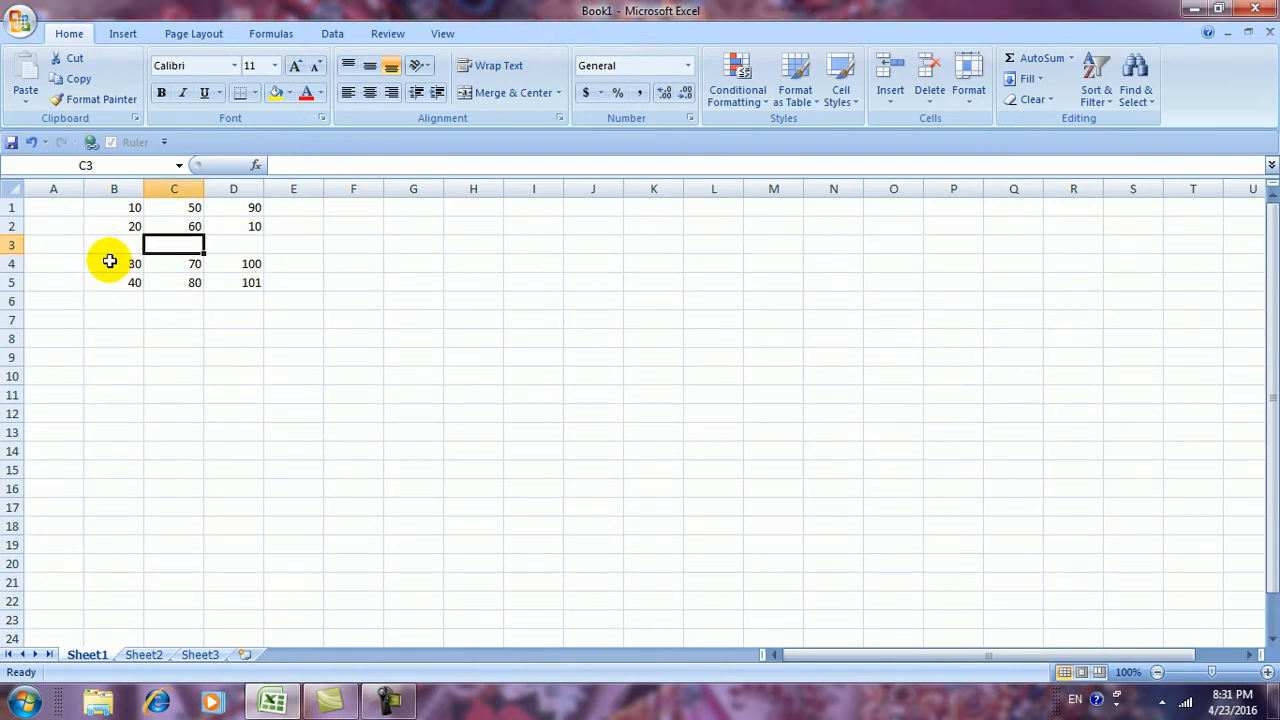
pyautogui.hotkey('ctrl', 'z')
# Insert an entire empty column C, moving the 50–80 and 90–101 values right
pyautogui.click(896, 107)
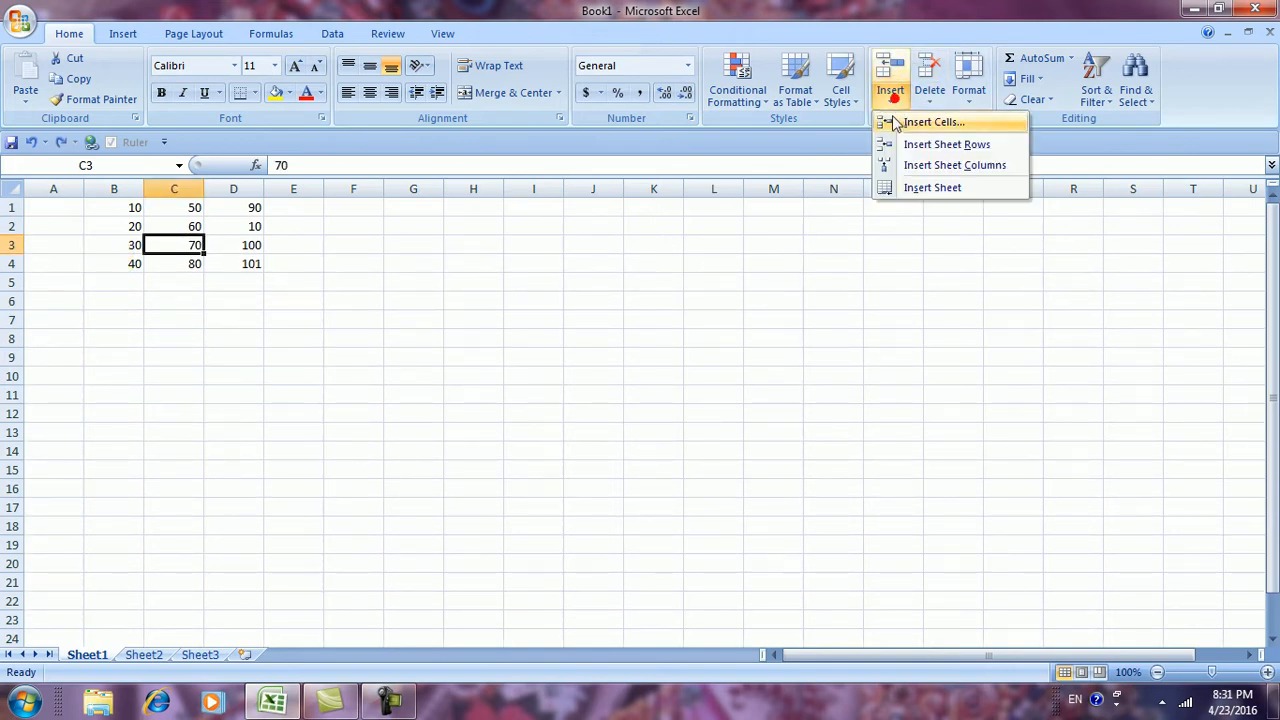
pyautogui.click(903, 121)
pyautogui.click(987, 314)
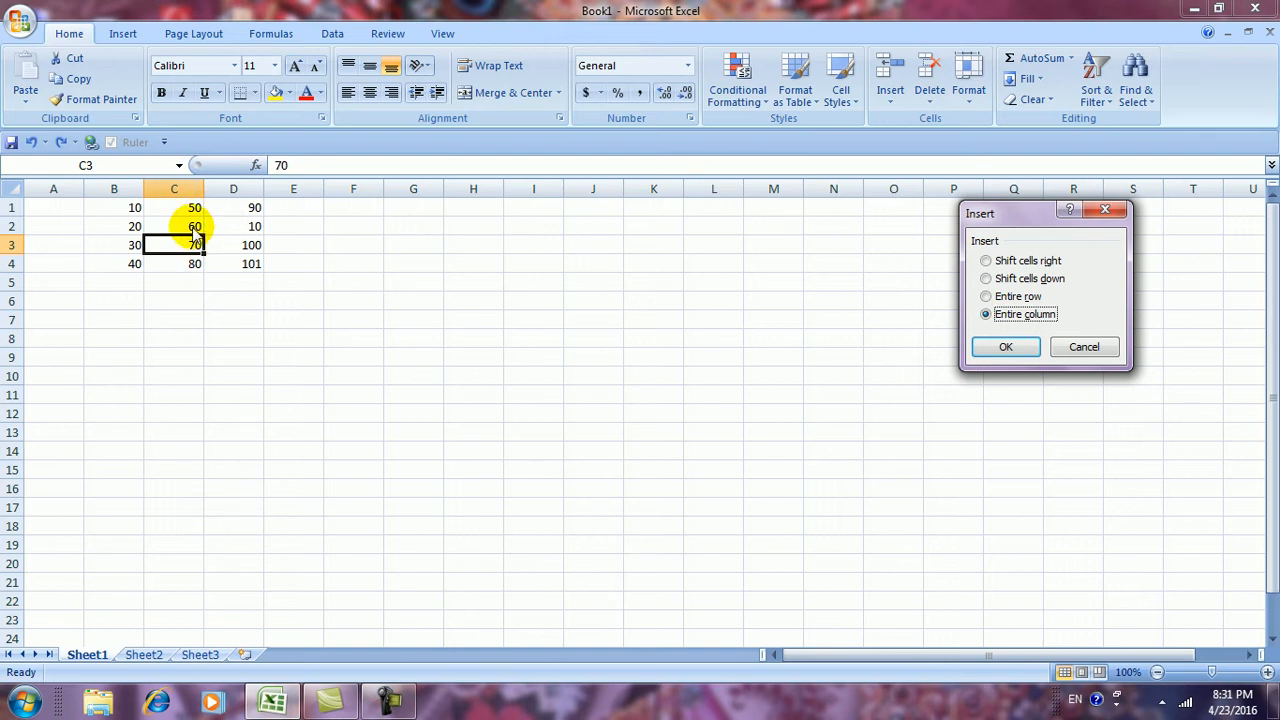
pyautogui.click(1003, 348)
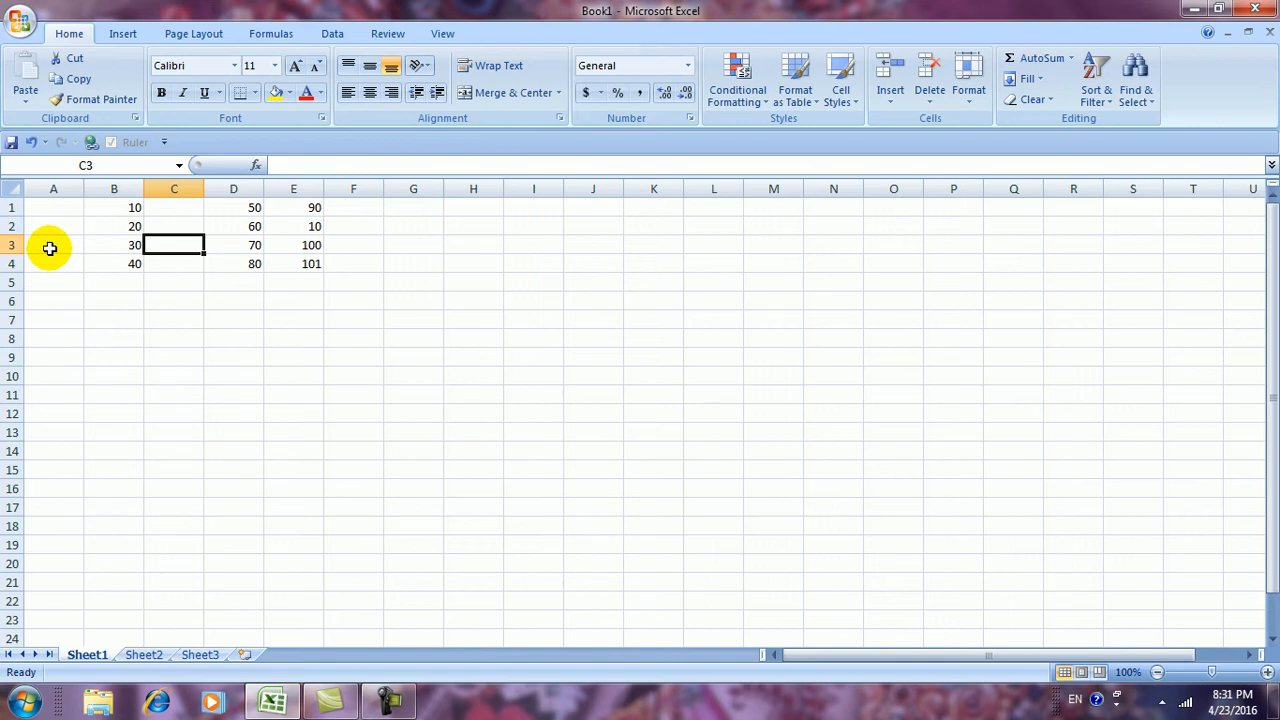
# Reopen the Insert dialog and cancel it without changes
pyautogui.click(888, 104)
pyautogui.click(895, 125)
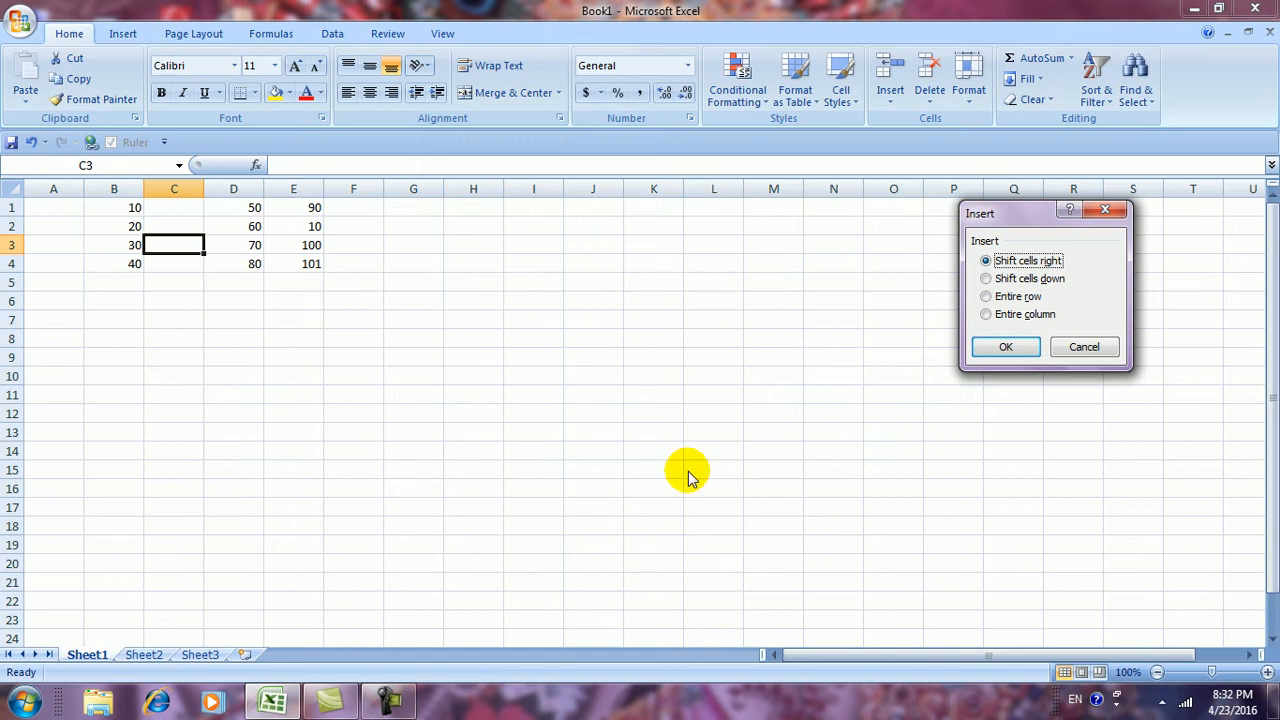
pyautogui.click(1080, 350)
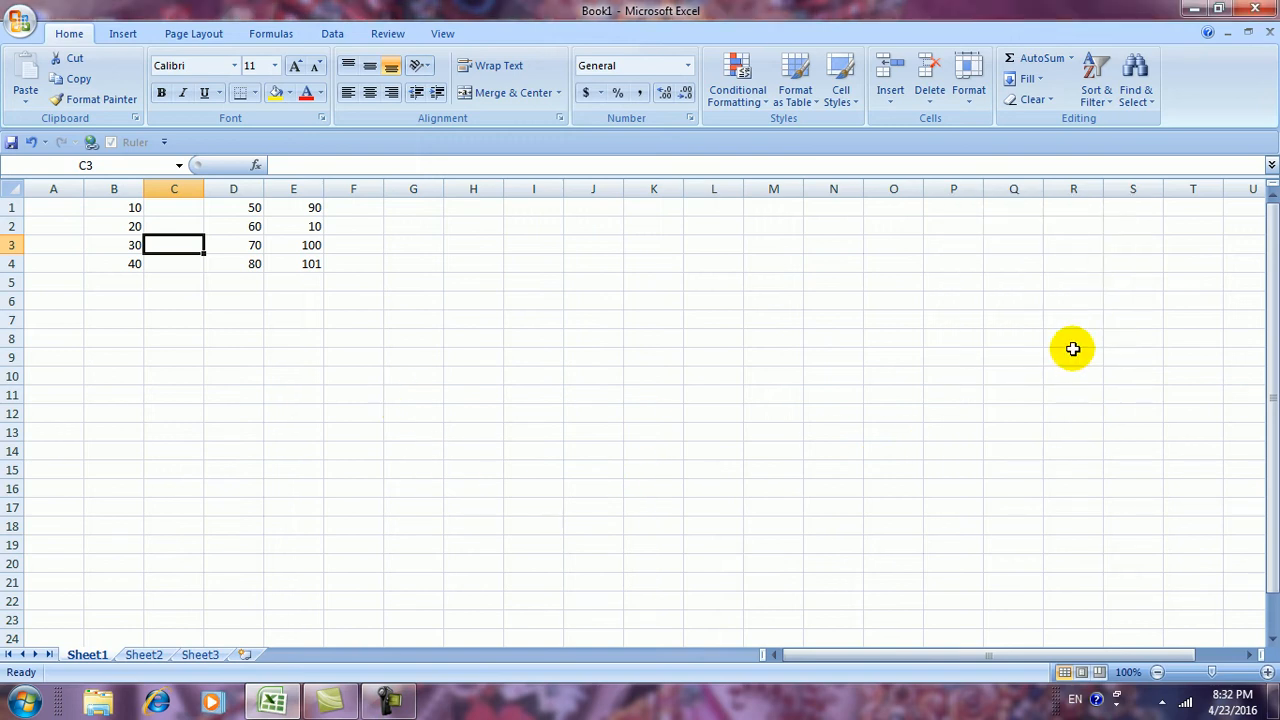
# Undo the empty column, then insert a whole sheet row at row 3 and undo it
pyautogui.hotkey('ctrl', 'z')
pyautogui.click(890, 92)
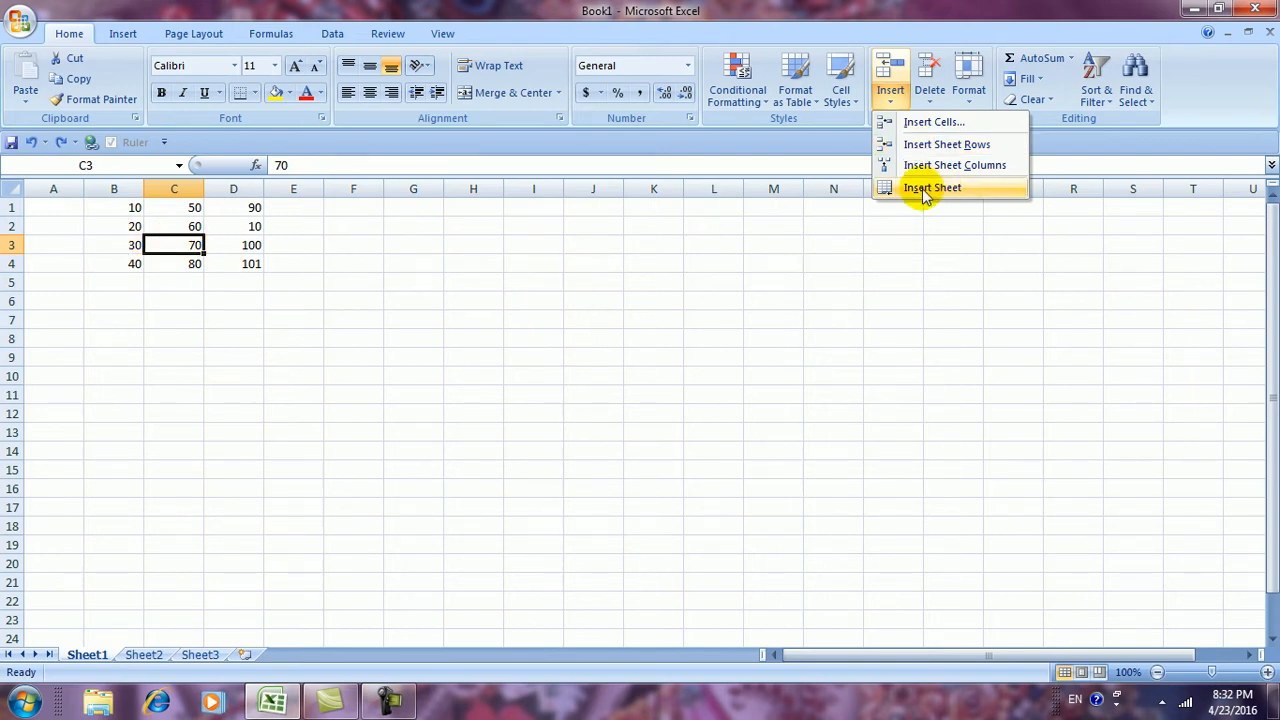
pyautogui.click(926, 146)
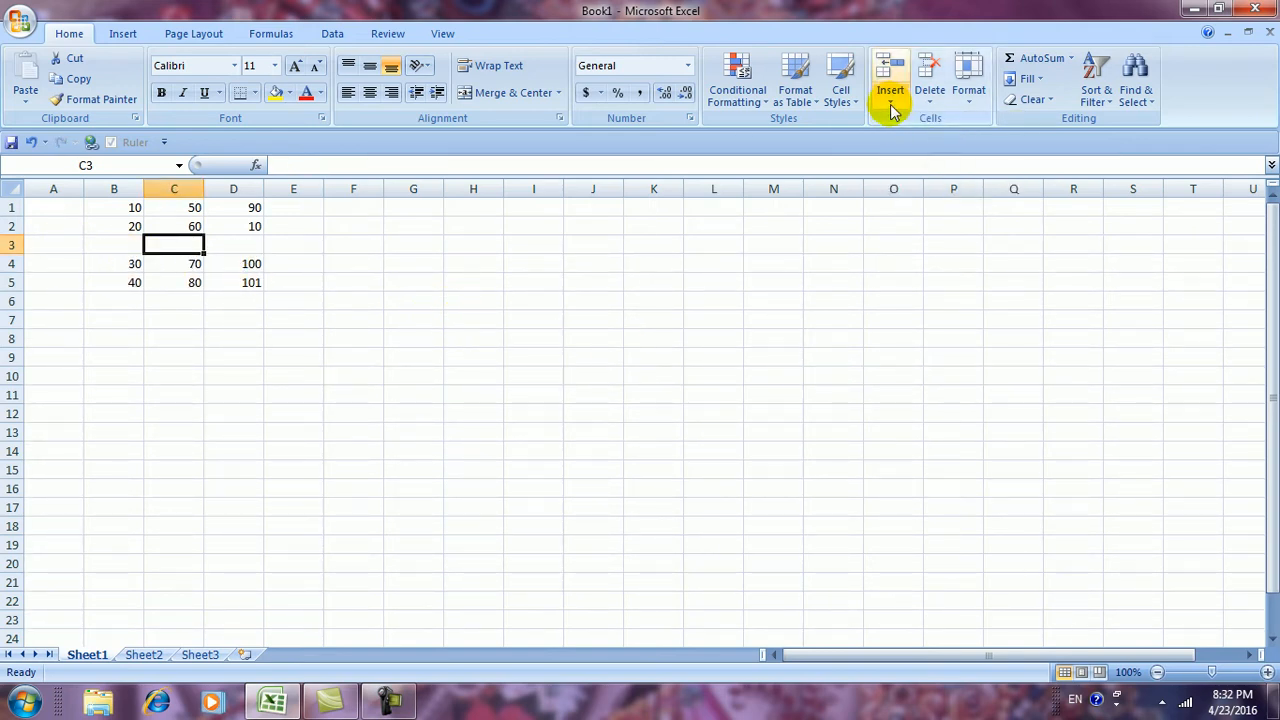
pyautogui.hotkey('ctrl', 'z')
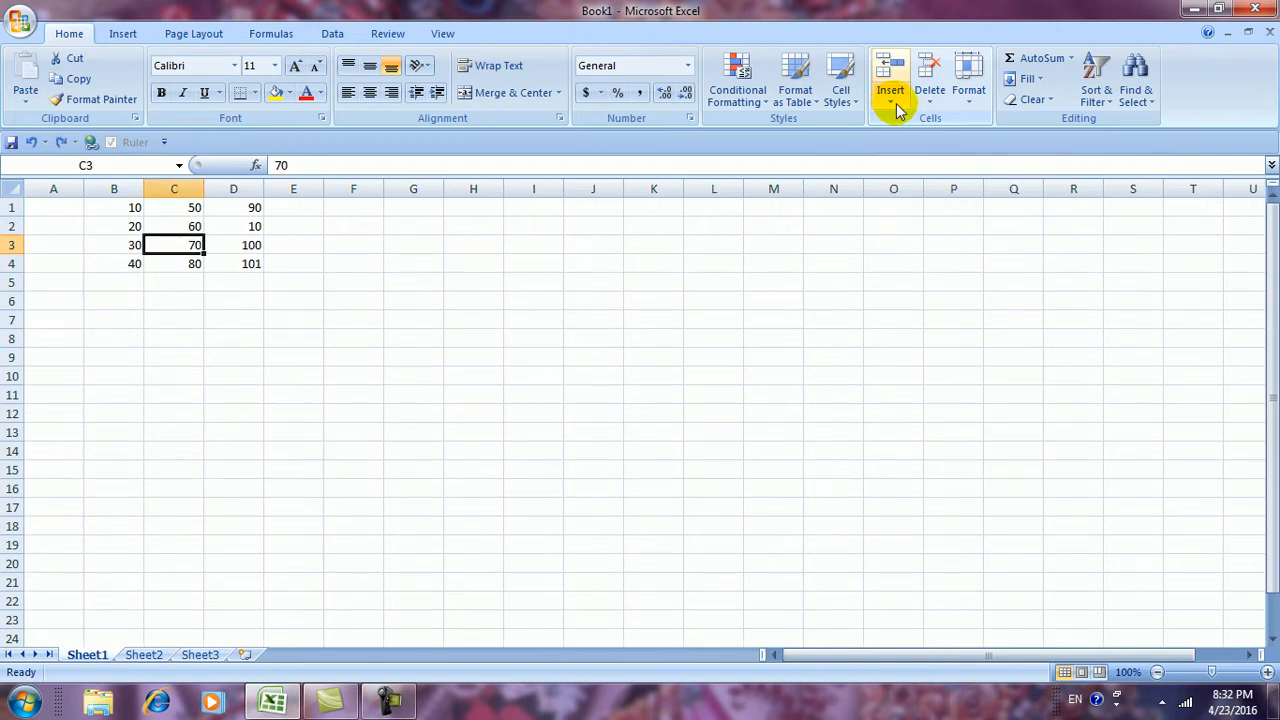
# Insert a whole sheet column at column C, undo it, and close the Insert menu
pyautogui.click(893, 102)
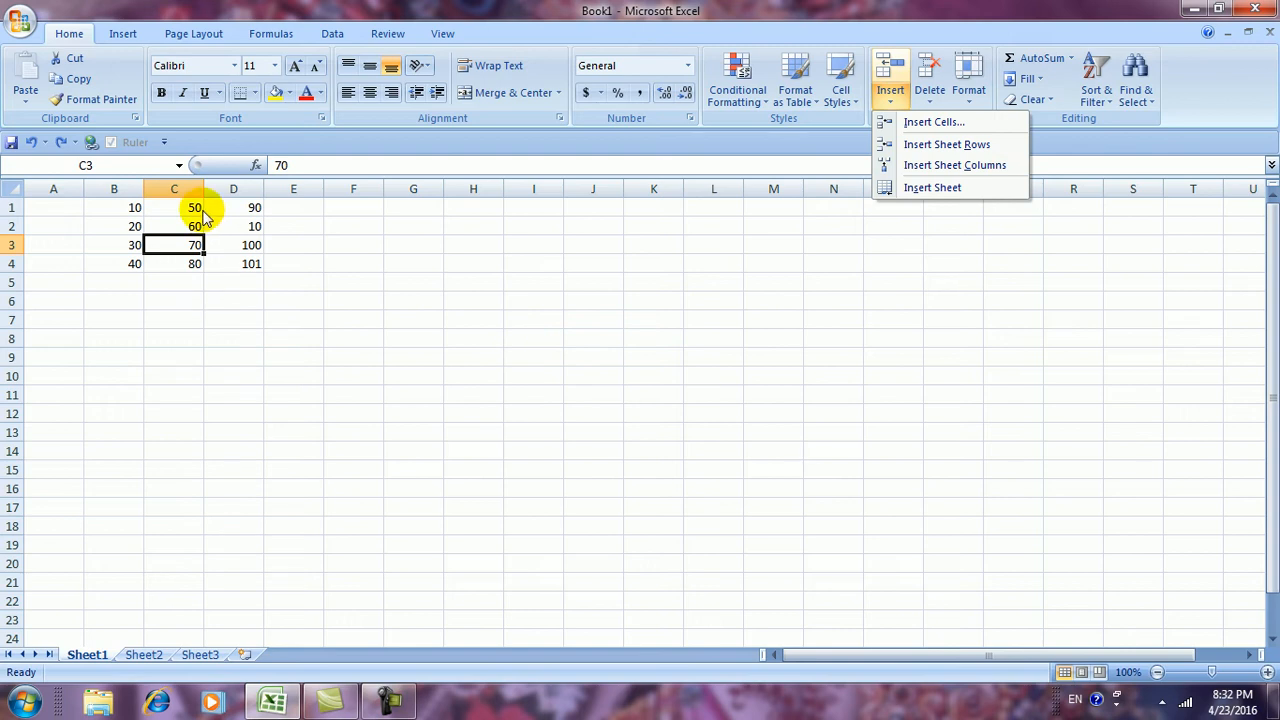
pyautogui.click(917, 167)
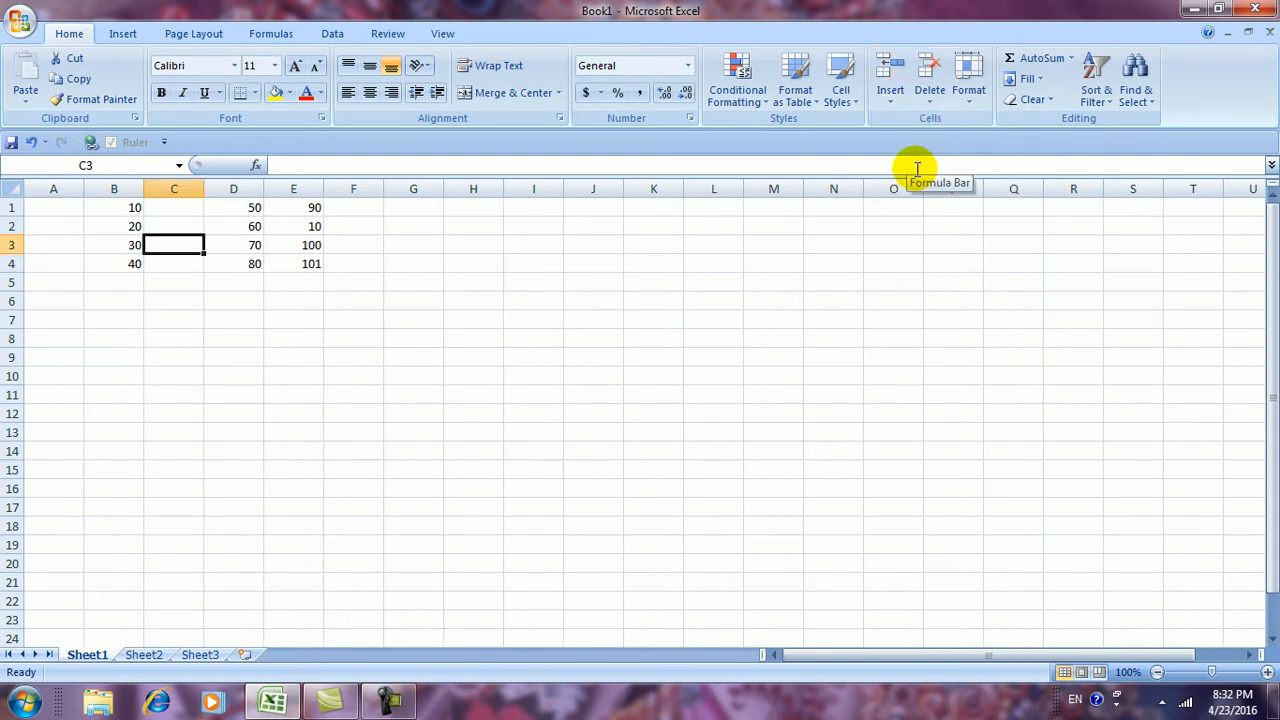
pyautogui.hotkey('ctrl', 'z')
pyautogui.click(889, 104)
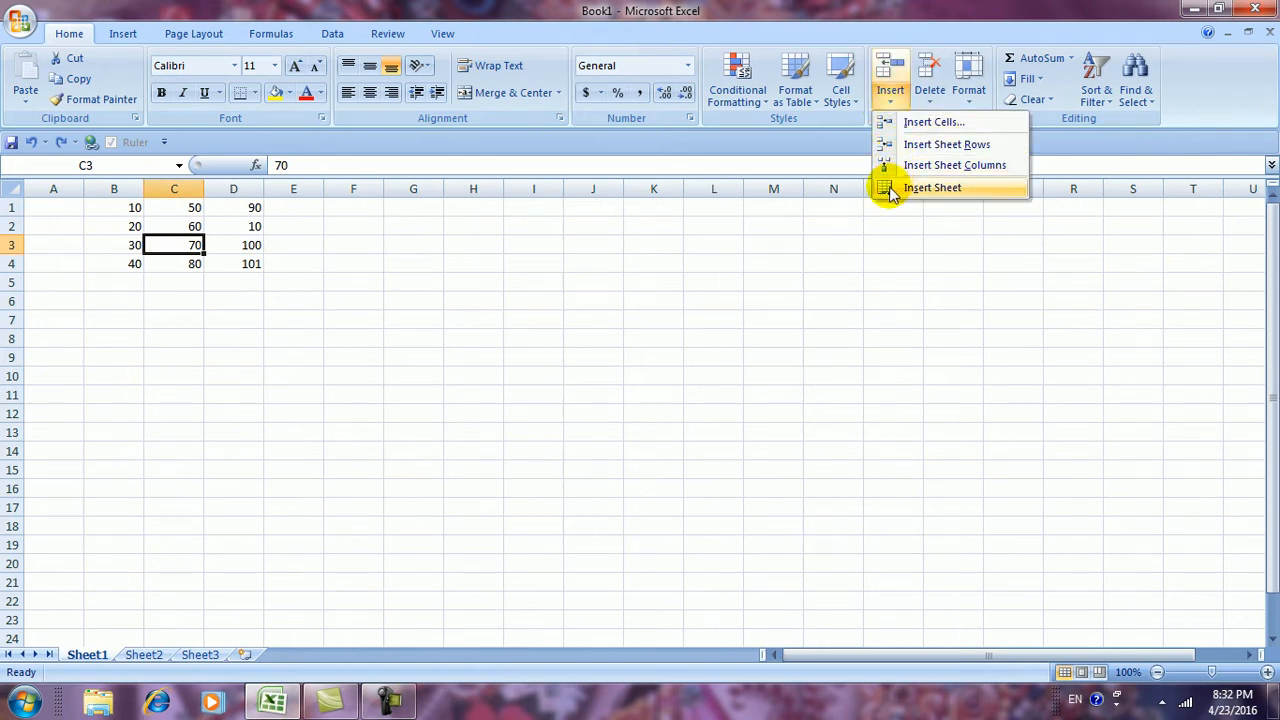
pyautogui.click(829, 336)
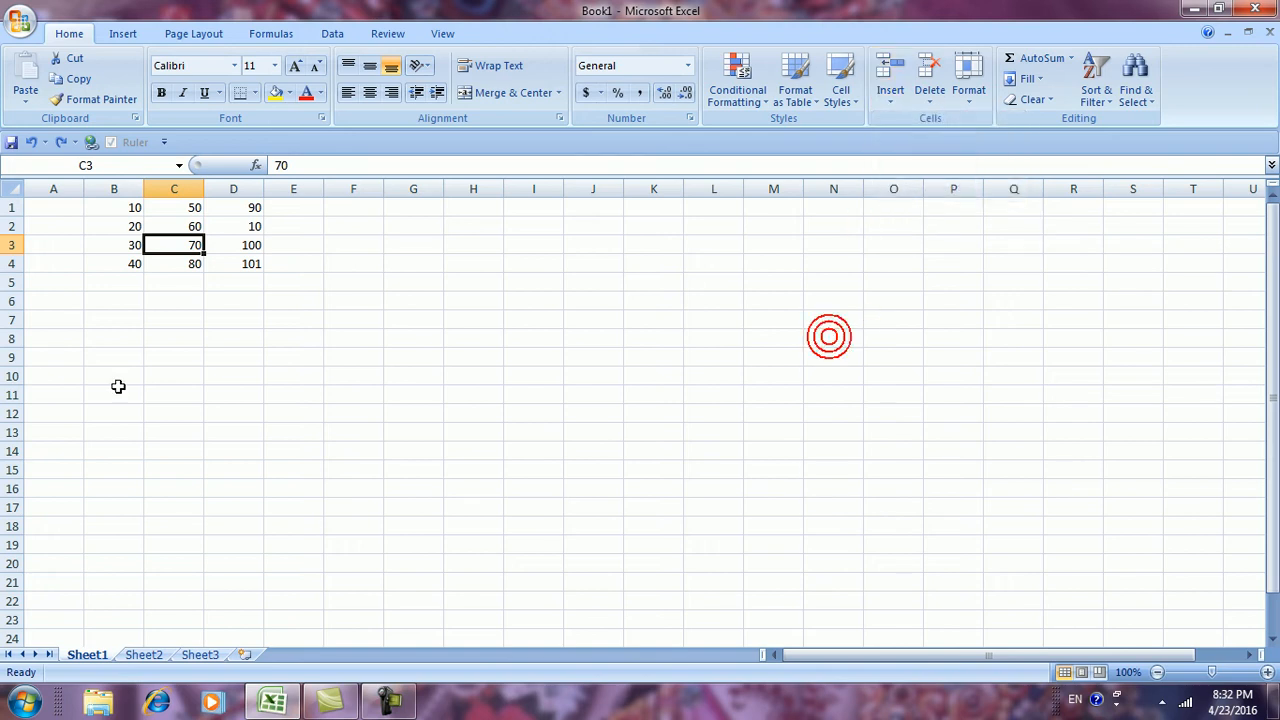
# Browse between Sheet1 and Sheet2, then return to Sheet1 and show the Insert options
pyautogui.click(144, 656)
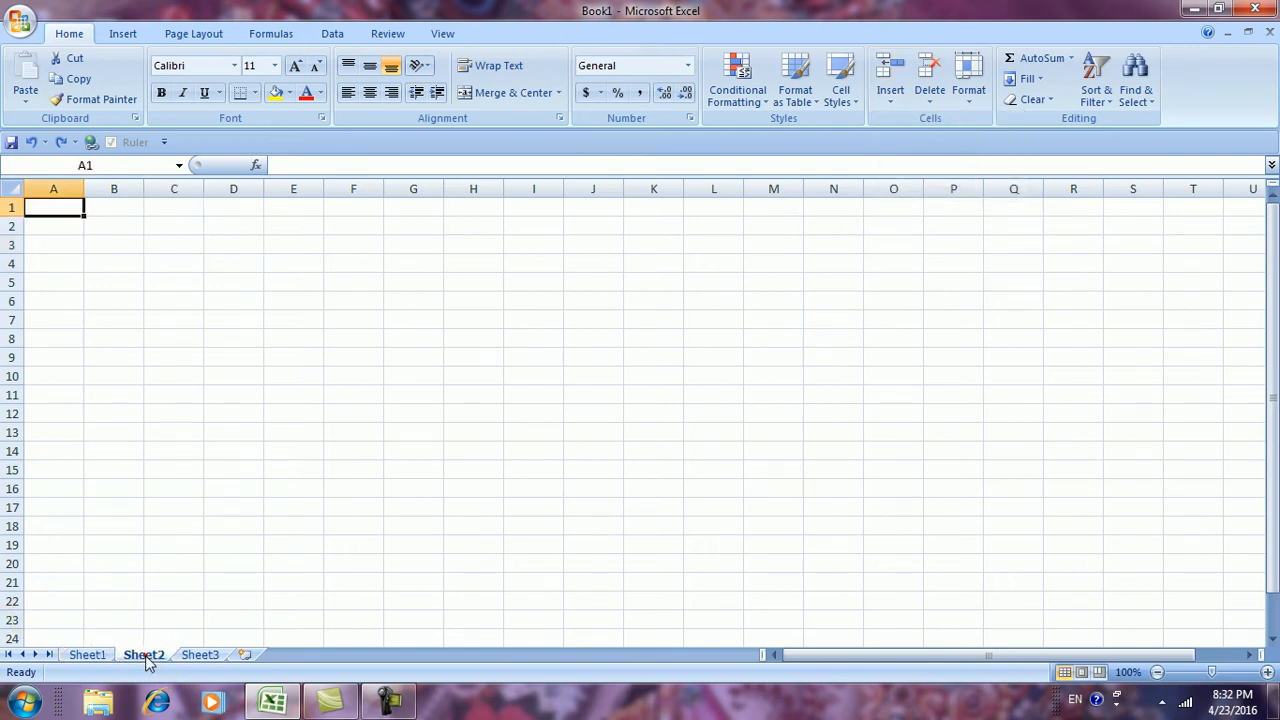
pyautogui.click(86, 655)
pyautogui.click(144, 655)
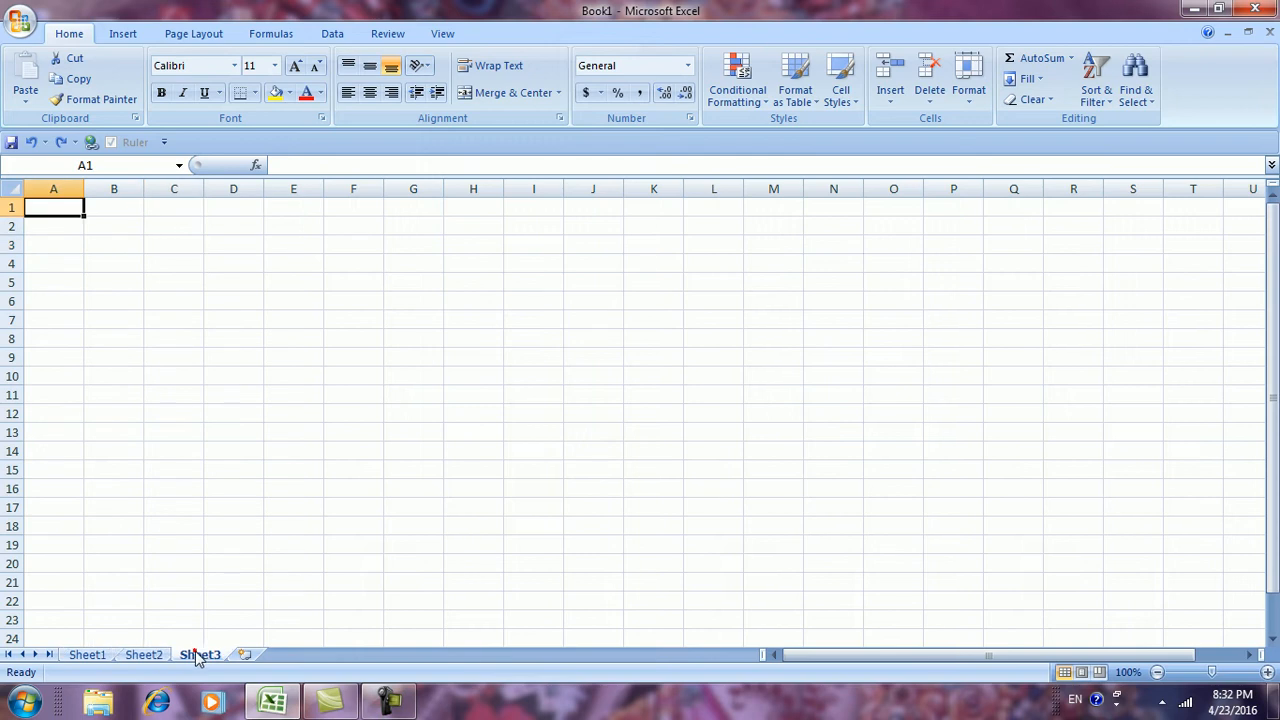
pyautogui.click(86, 655)
pyautogui.click(142, 655)
pyautogui.click(87, 655)
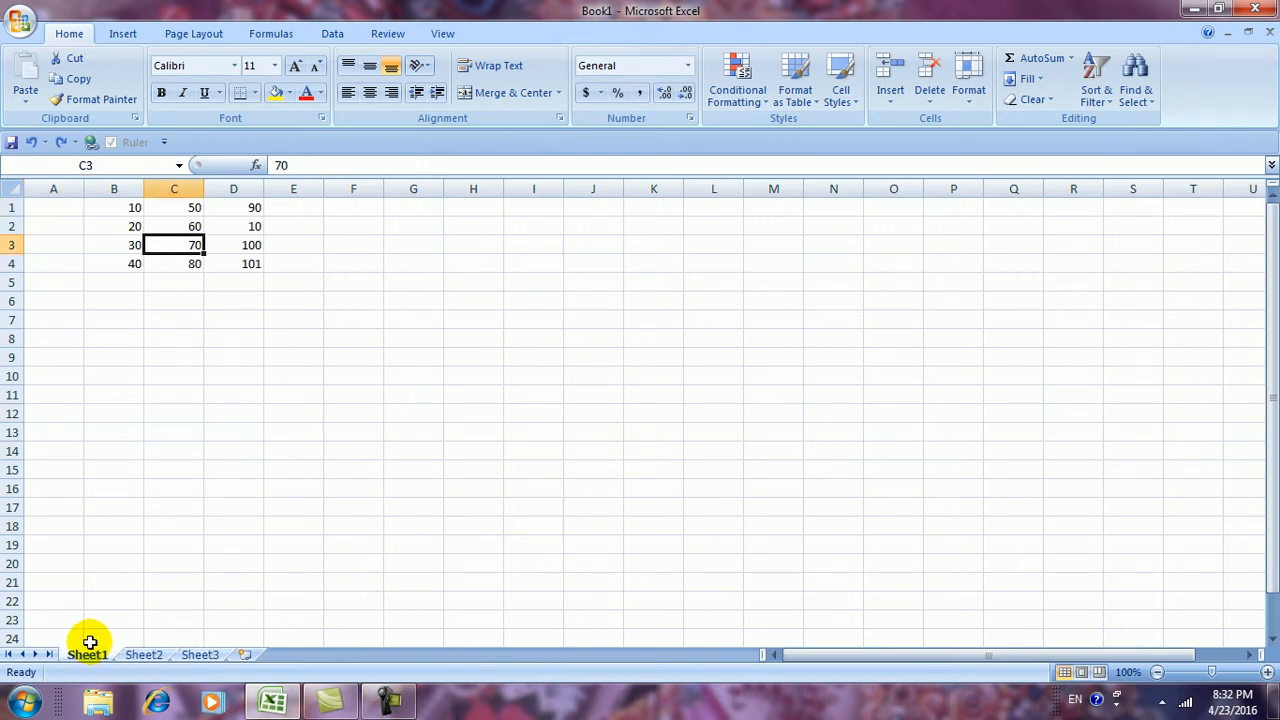
pyautogui.click(144, 657)
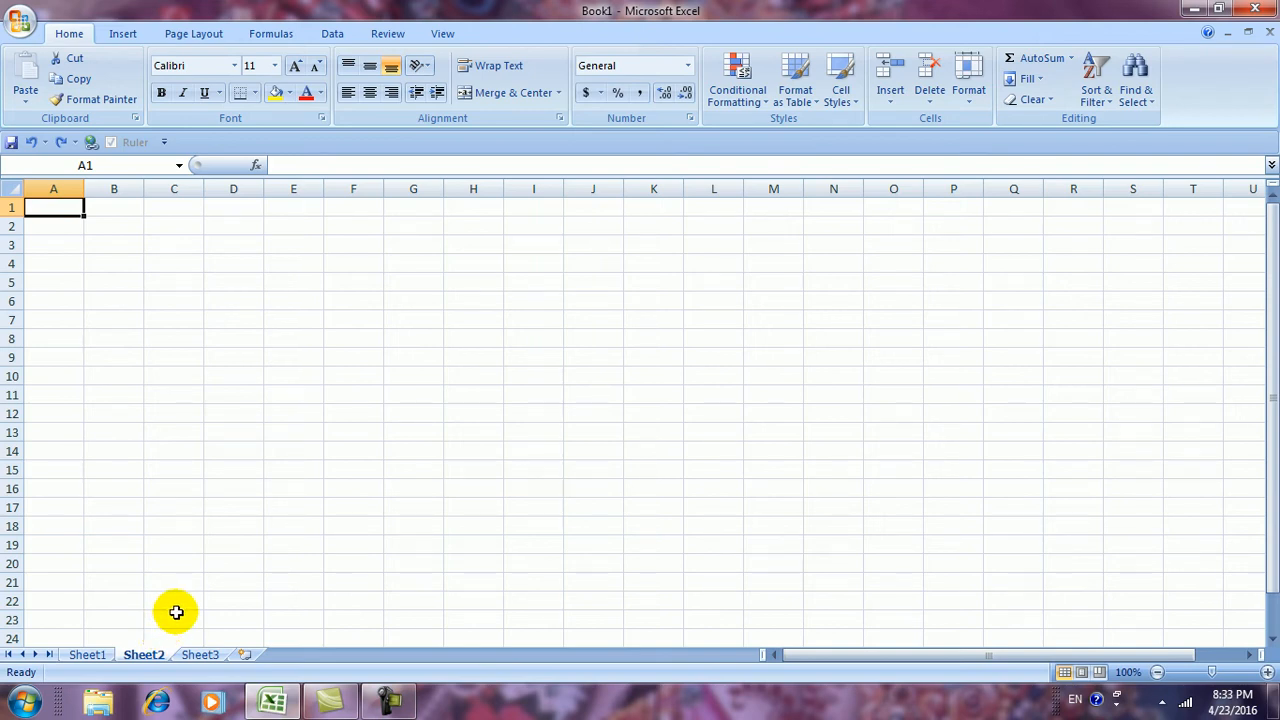
pyautogui.click(676, 472)
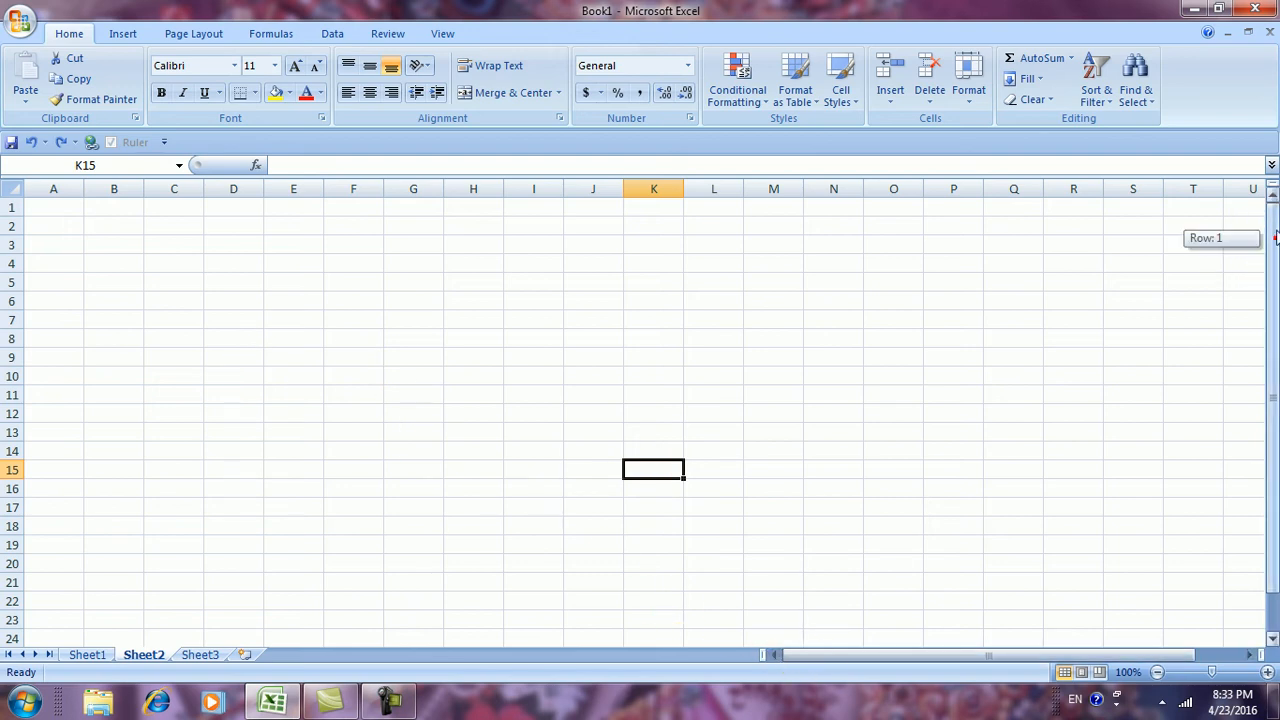
pyautogui.click(87, 654)
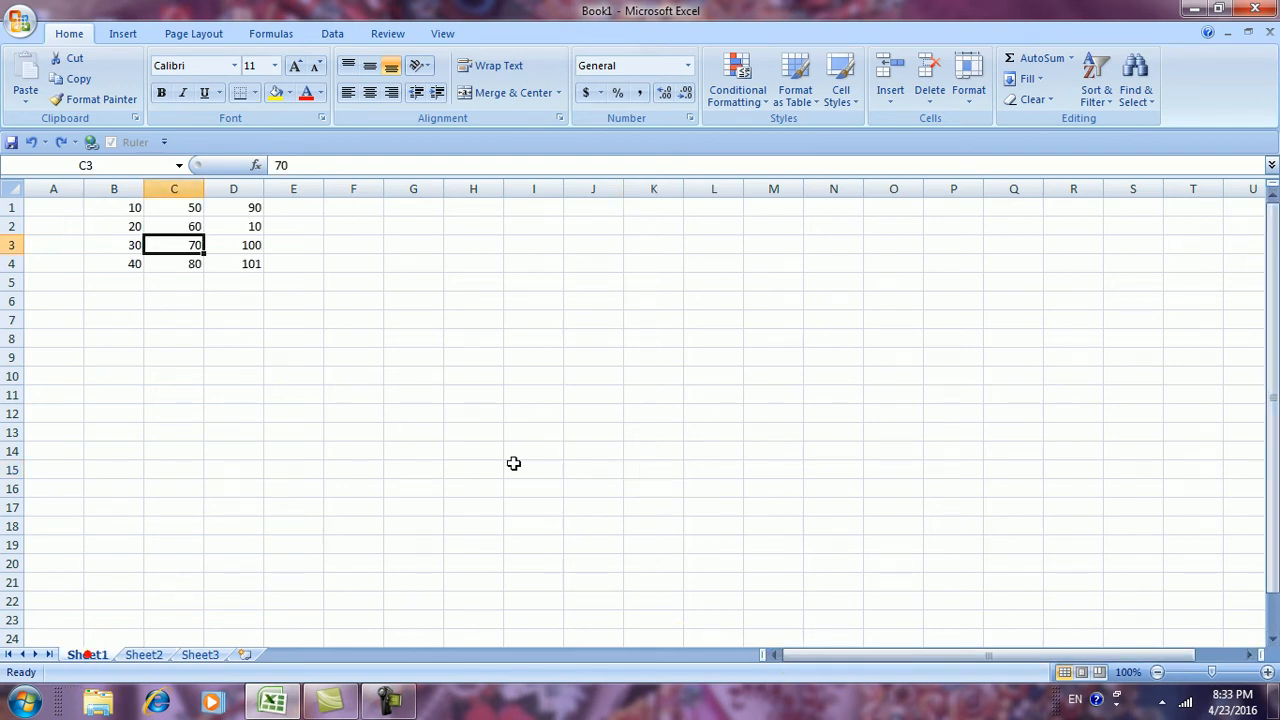
pyautogui.click(889, 99)
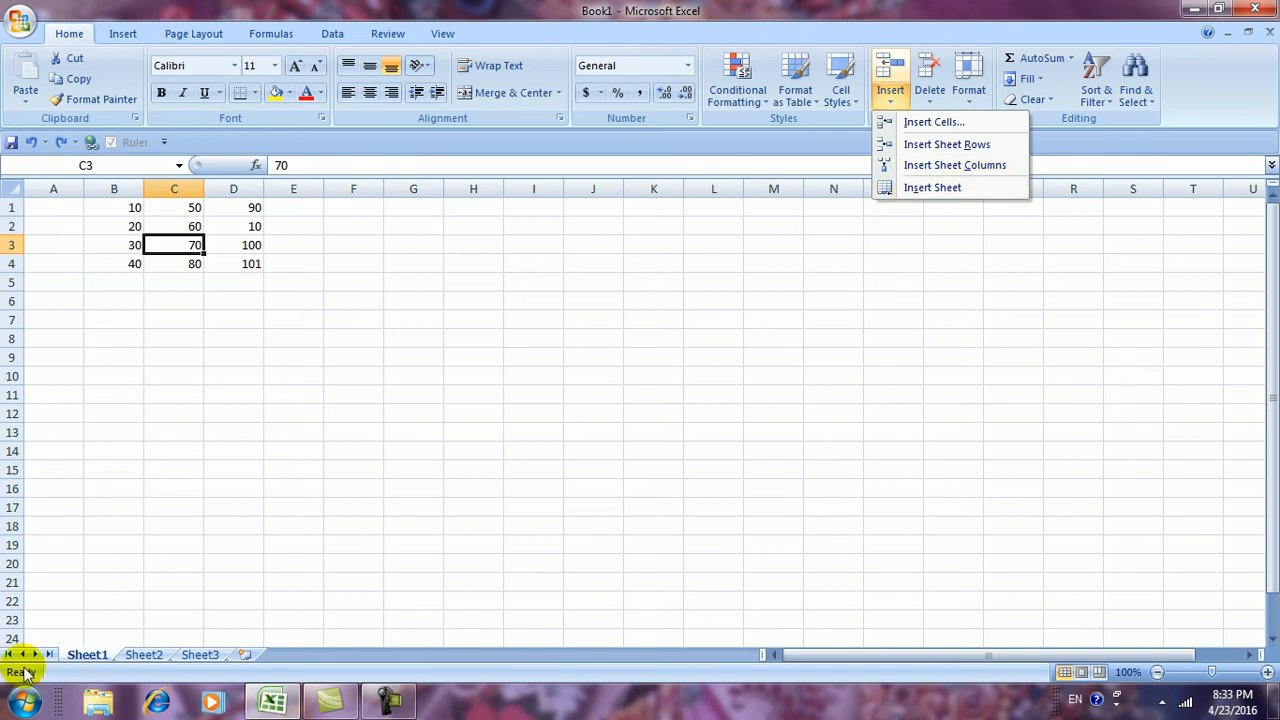
# Insert three blank worksheets, Sheet4, Sheet5 and Sheet6, then return to Sheet1
pyautogui.click(918, 188)
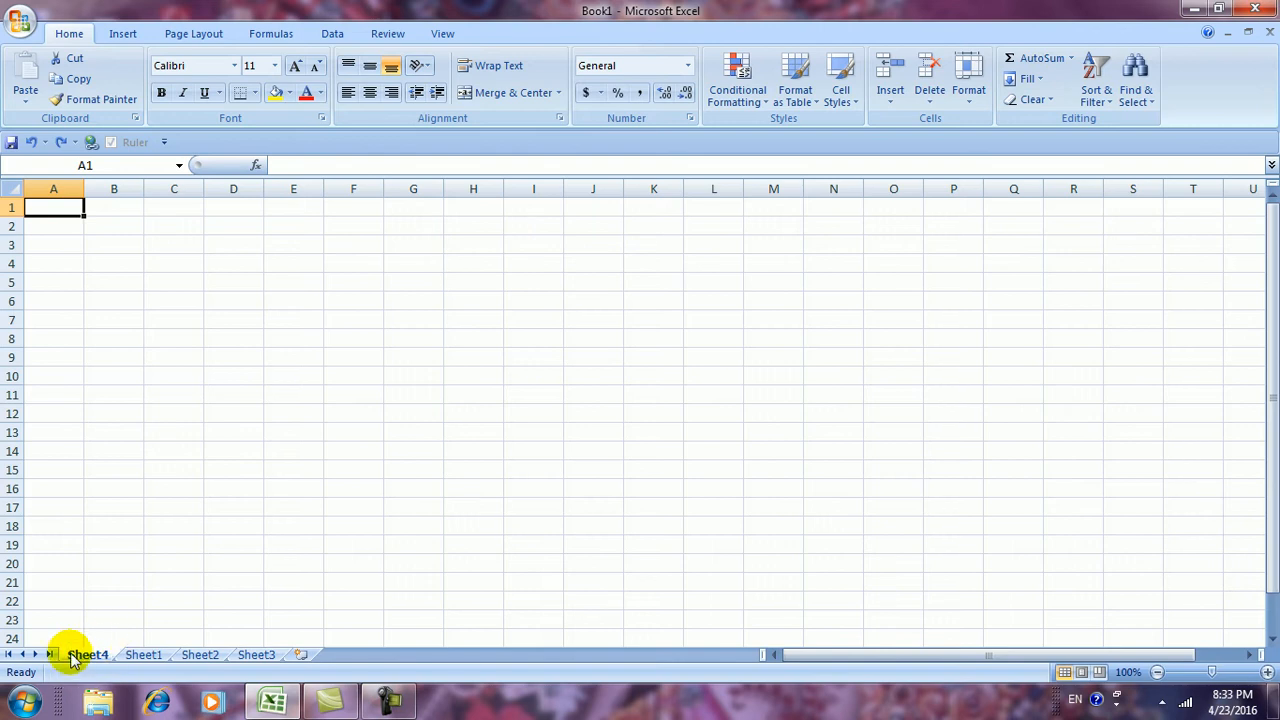
pyautogui.click(891, 100)
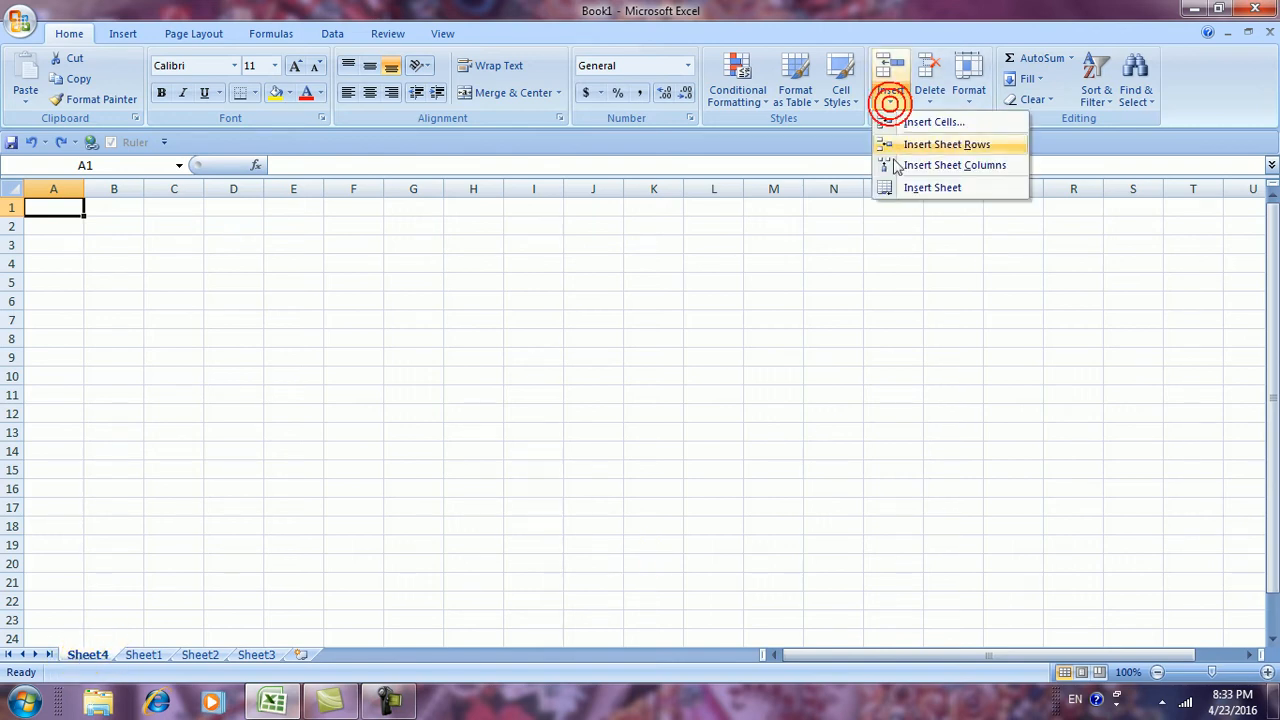
pyautogui.click(897, 190)
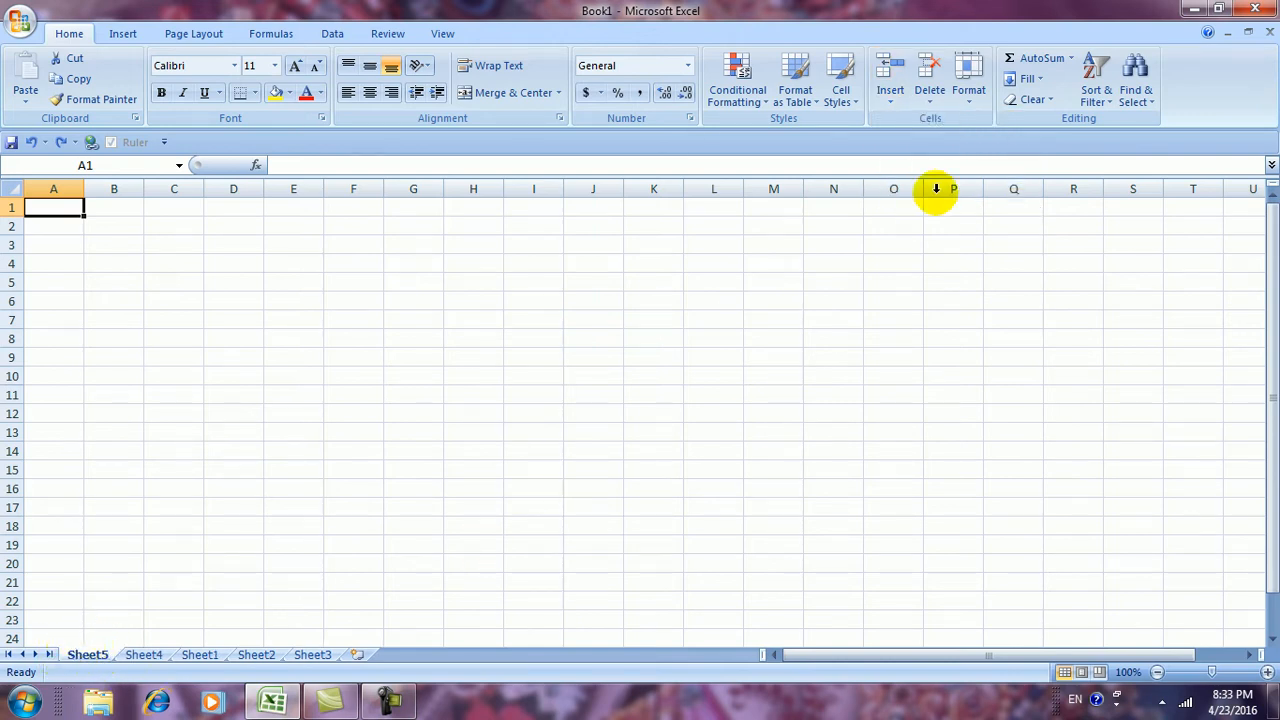
pyautogui.click(897, 112)
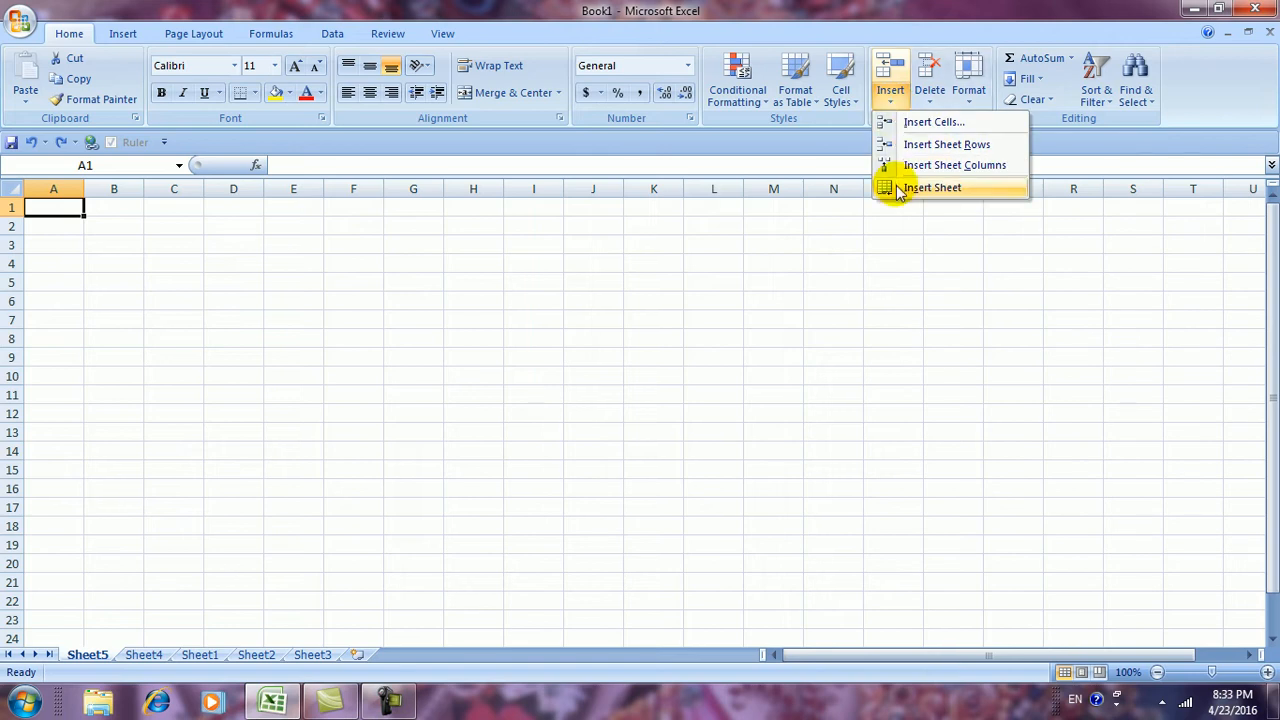
pyautogui.click(897, 190)
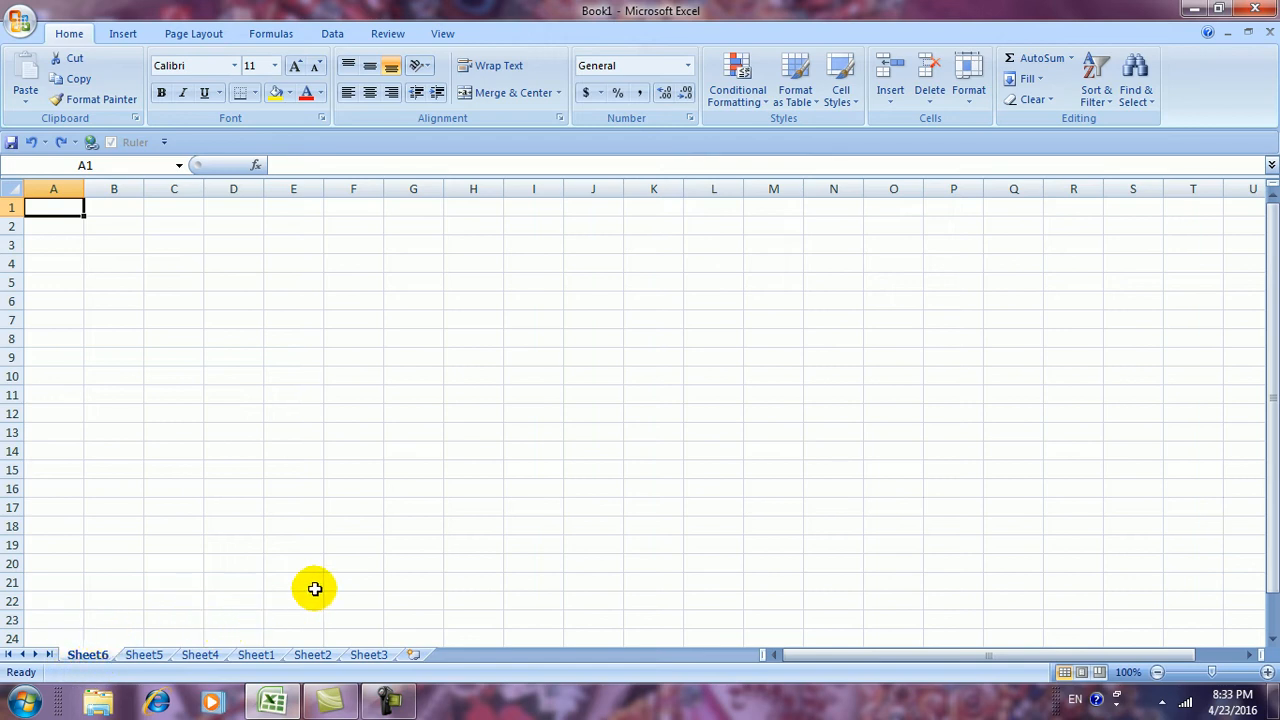
pyautogui.click(890, 101)
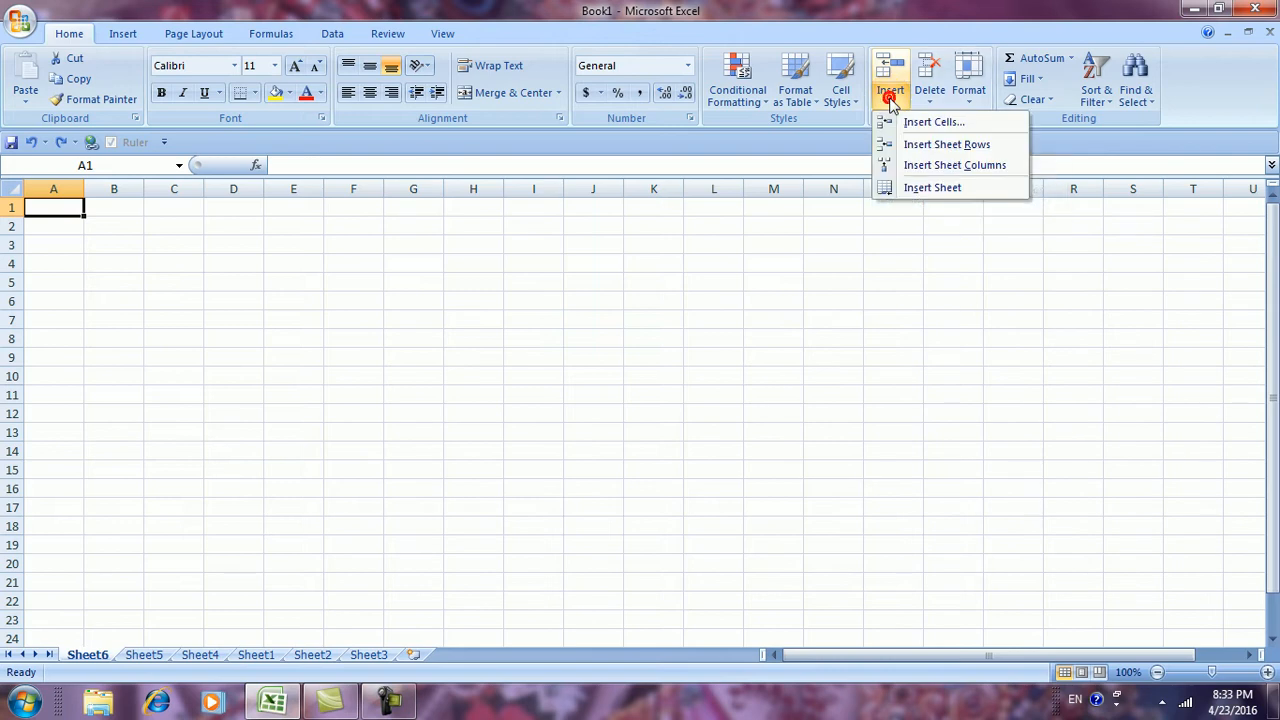
pyautogui.click(751, 494)
pyautogui.click(257, 657)
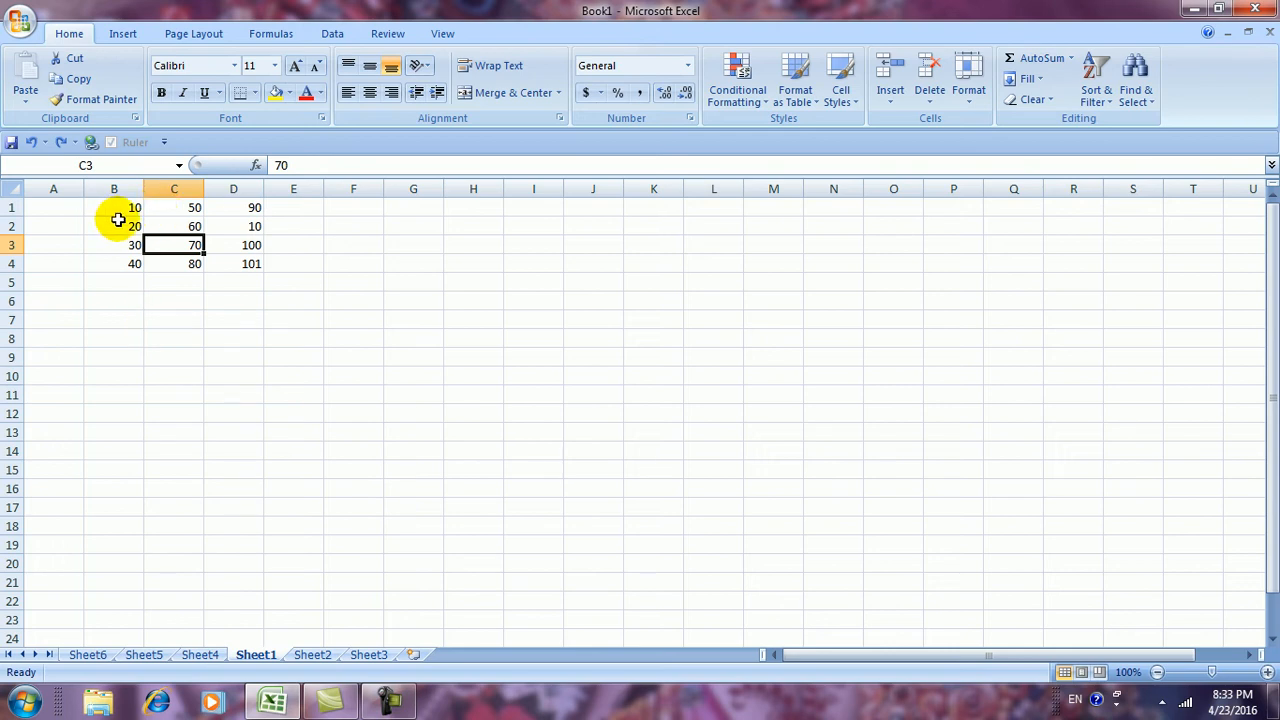
# Delete cell C3 with Shift cells left, so 100 moves into C3 and D3 empties
pyautogui.click(929, 100)
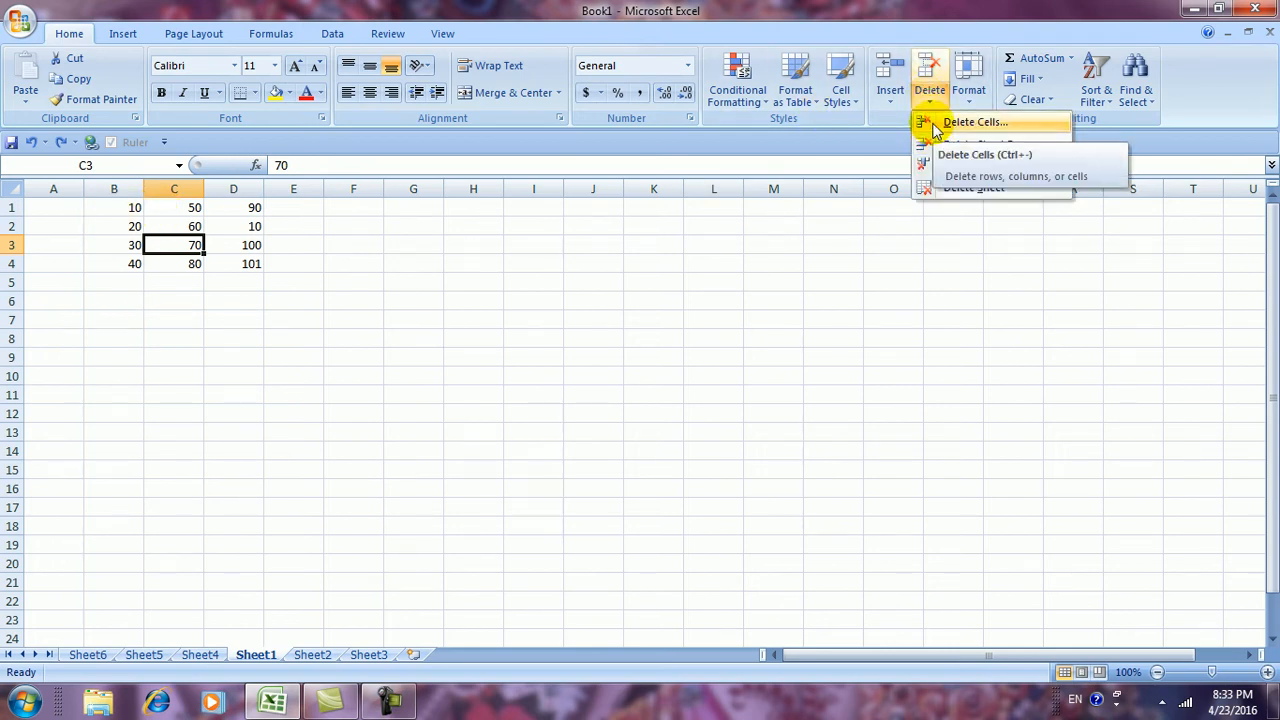
pyautogui.click(933, 124)
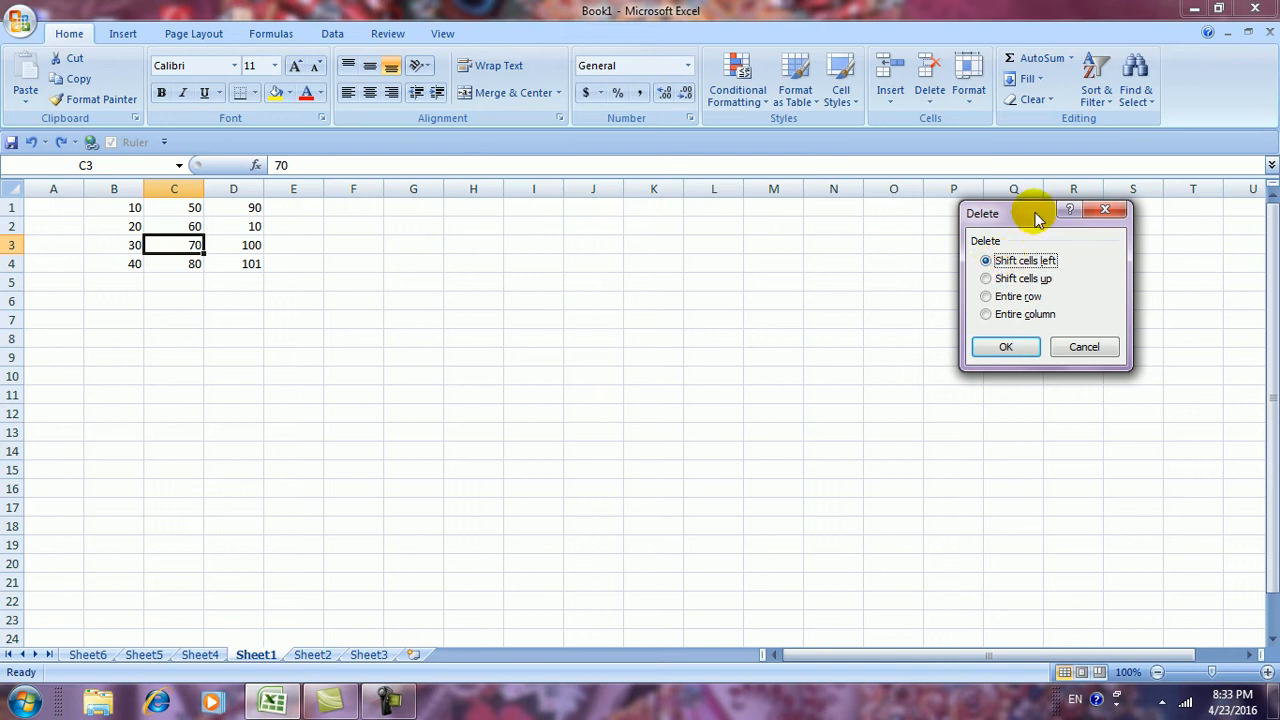
pyautogui.moveTo(1040, 214); pyautogui.dragTo(951, 200)
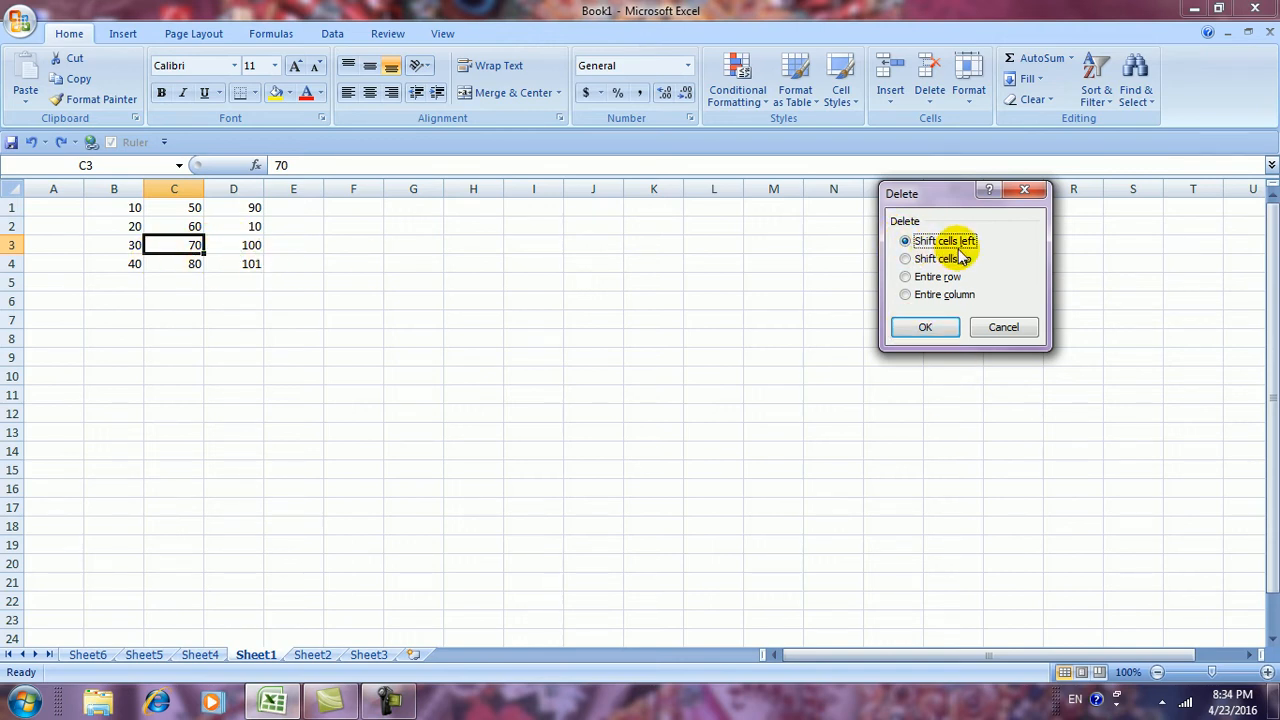
pyautogui.click(922, 328)
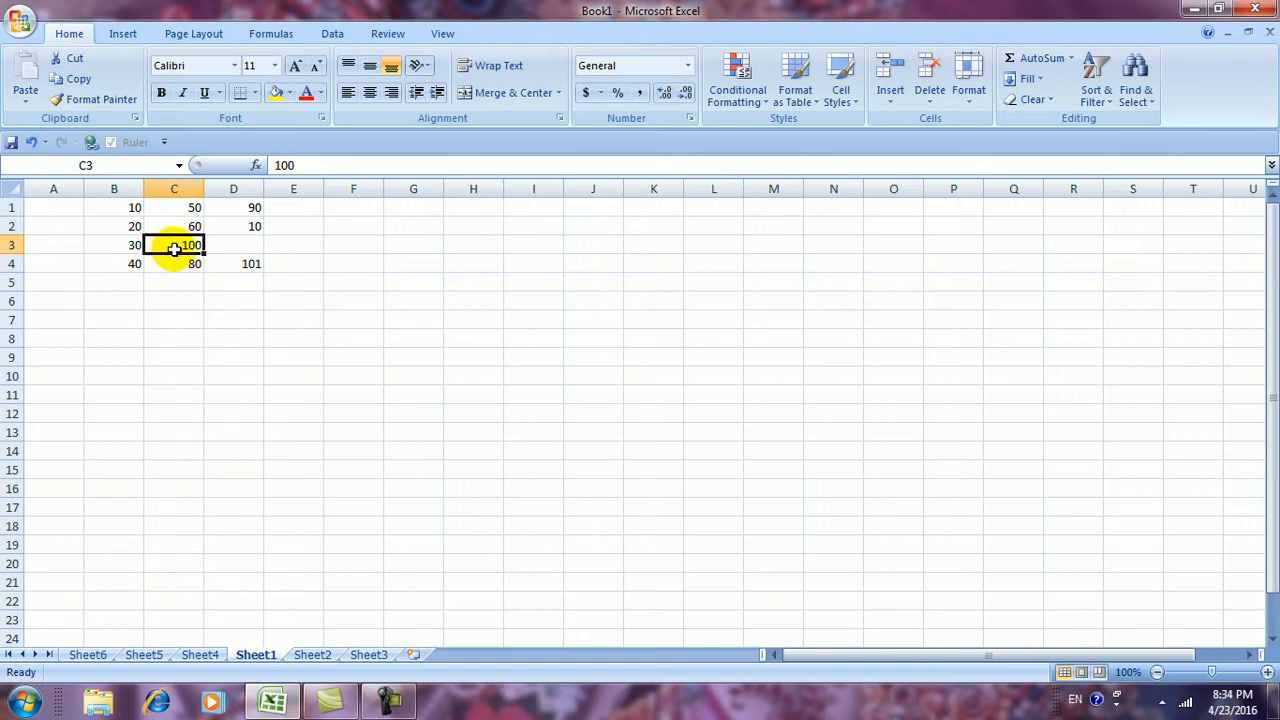
pyautogui.click(250, 244)
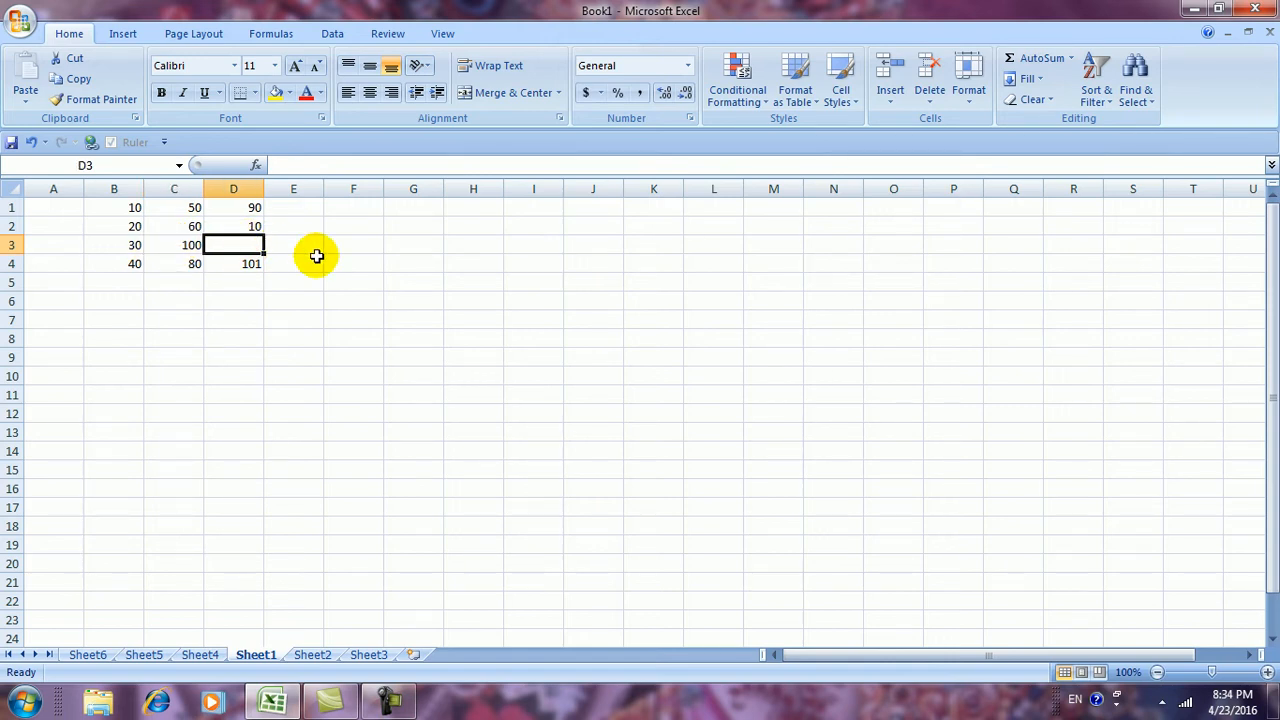
# Undo the left-shift deletion, then delete C3 shifting cells up and undo that too
pyautogui.hotkey('ctrl', 'z')
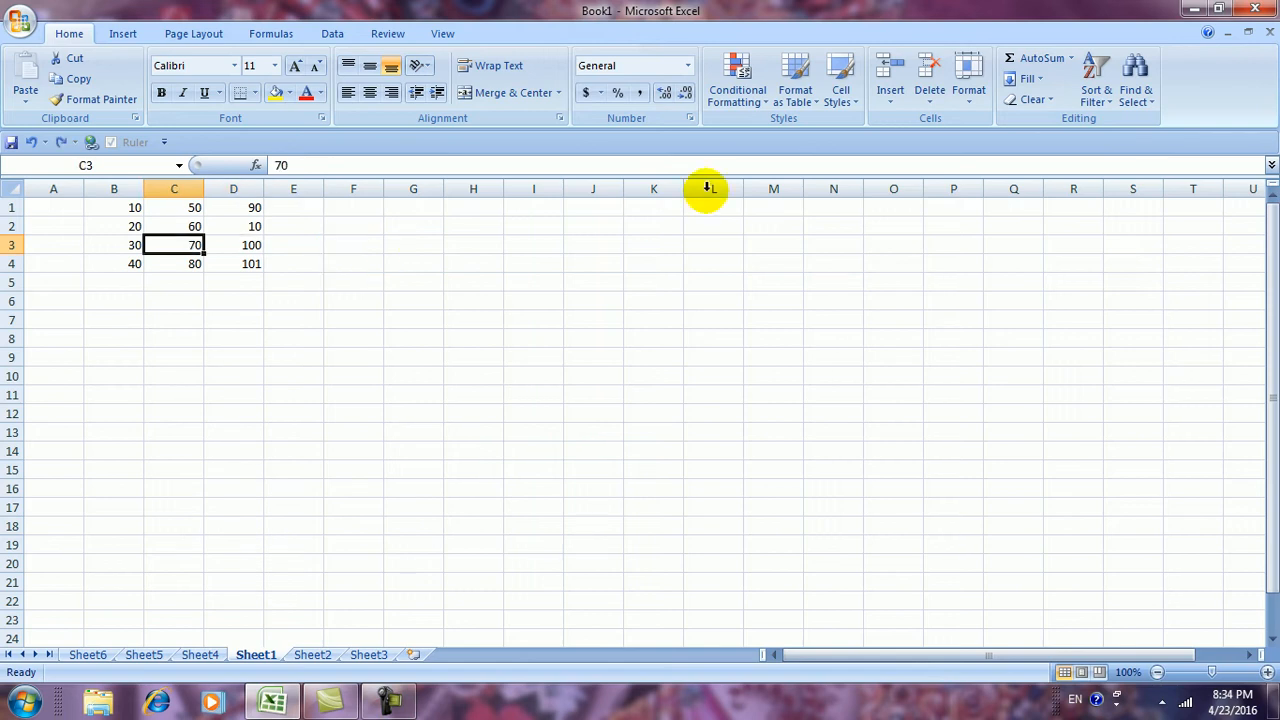
pyautogui.click(890, 98)
pyautogui.click(929, 98)
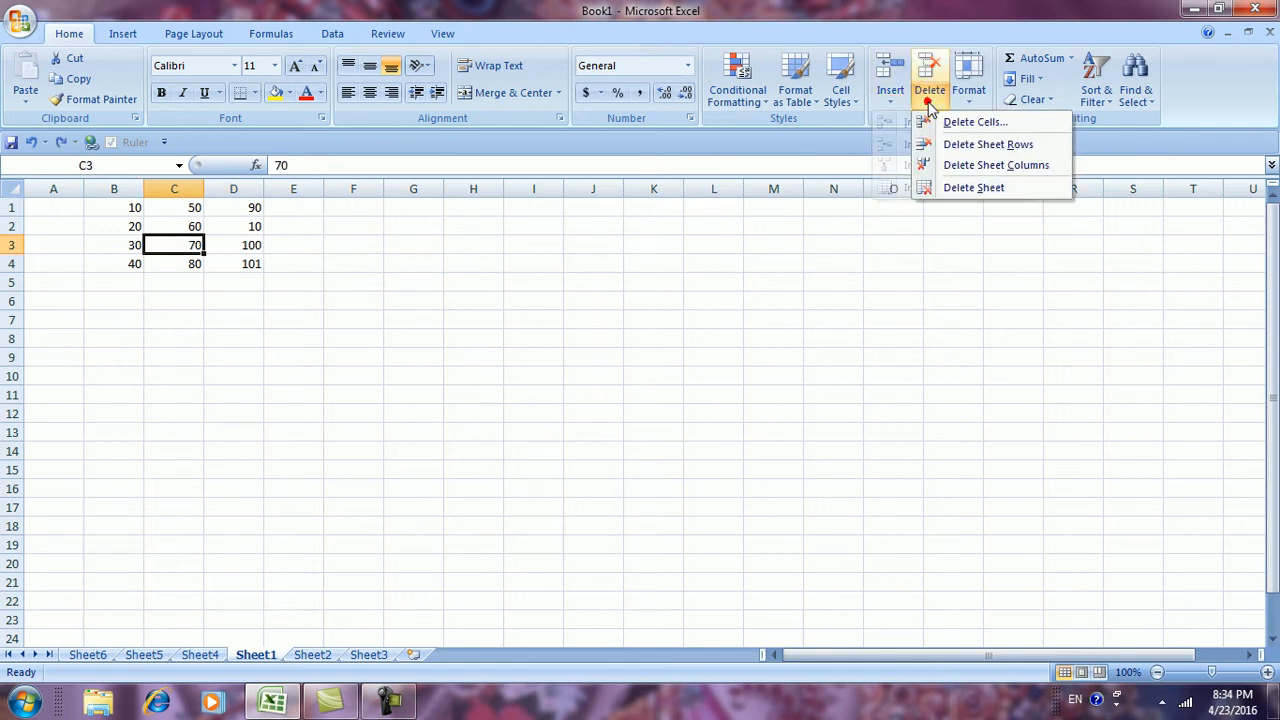
pyautogui.click(940, 122)
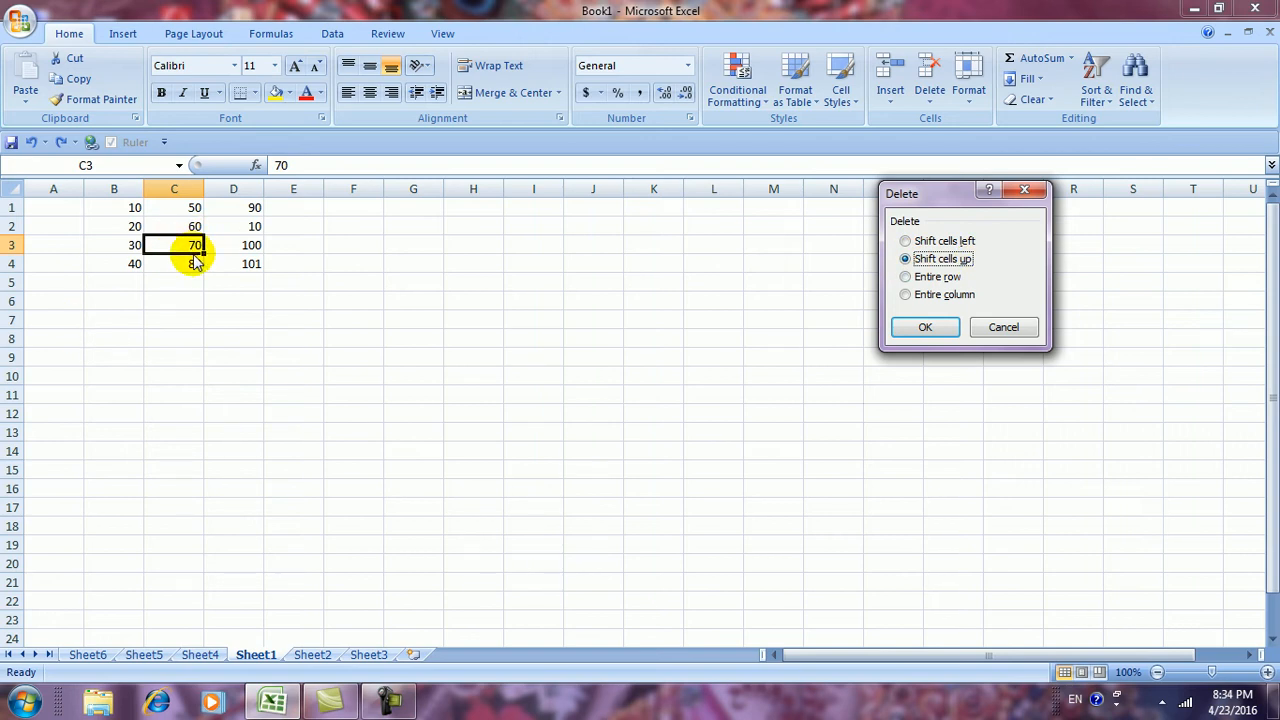
pyautogui.click(900, 327)
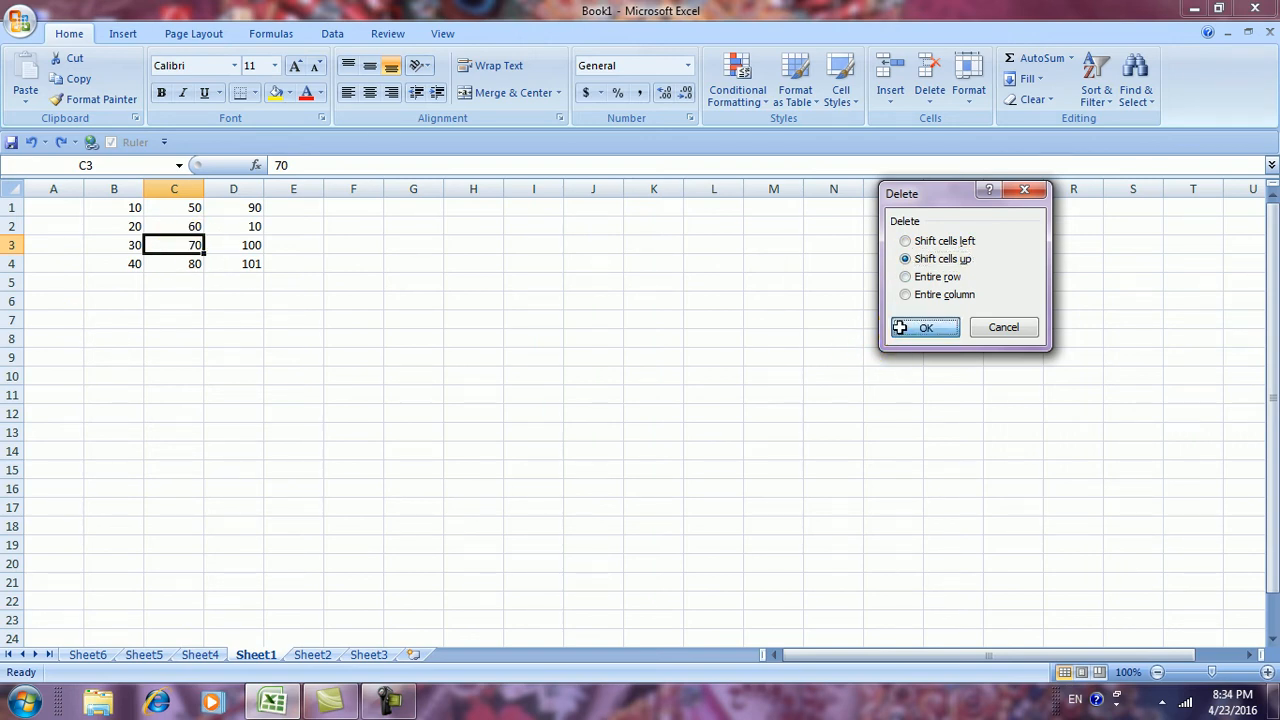
pyautogui.click(188, 265)
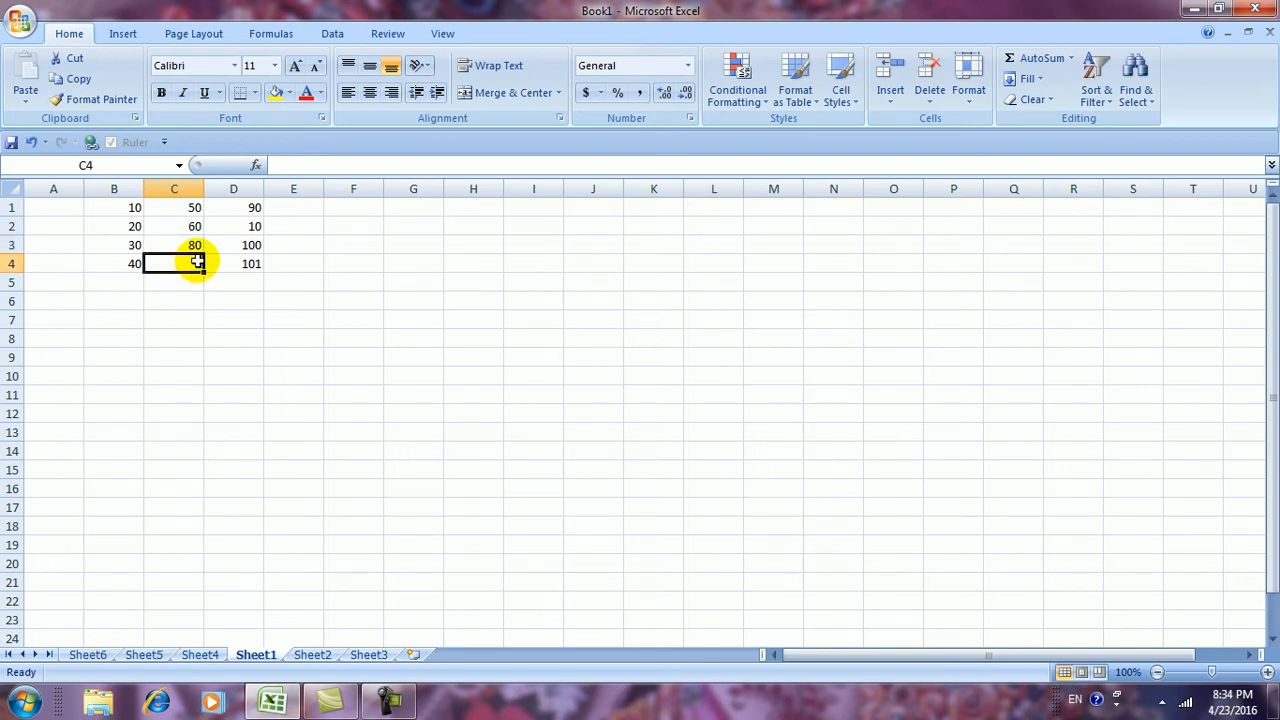
pyautogui.hotkey('ctrl', 'z')
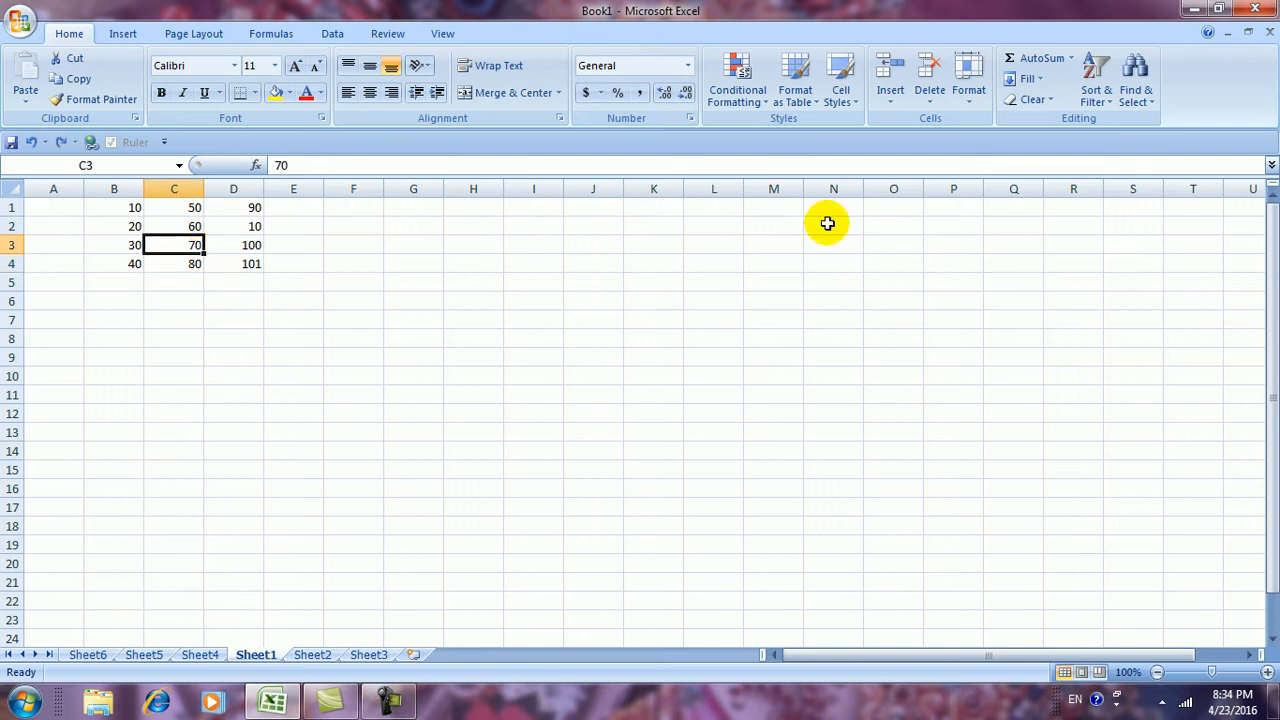
# Delete all of row 3 (30, 70, 100) using Delete Cells with Entire row
pyautogui.click(929, 112)
pyautogui.click(929, 124)
pyautogui.click(906, 277)
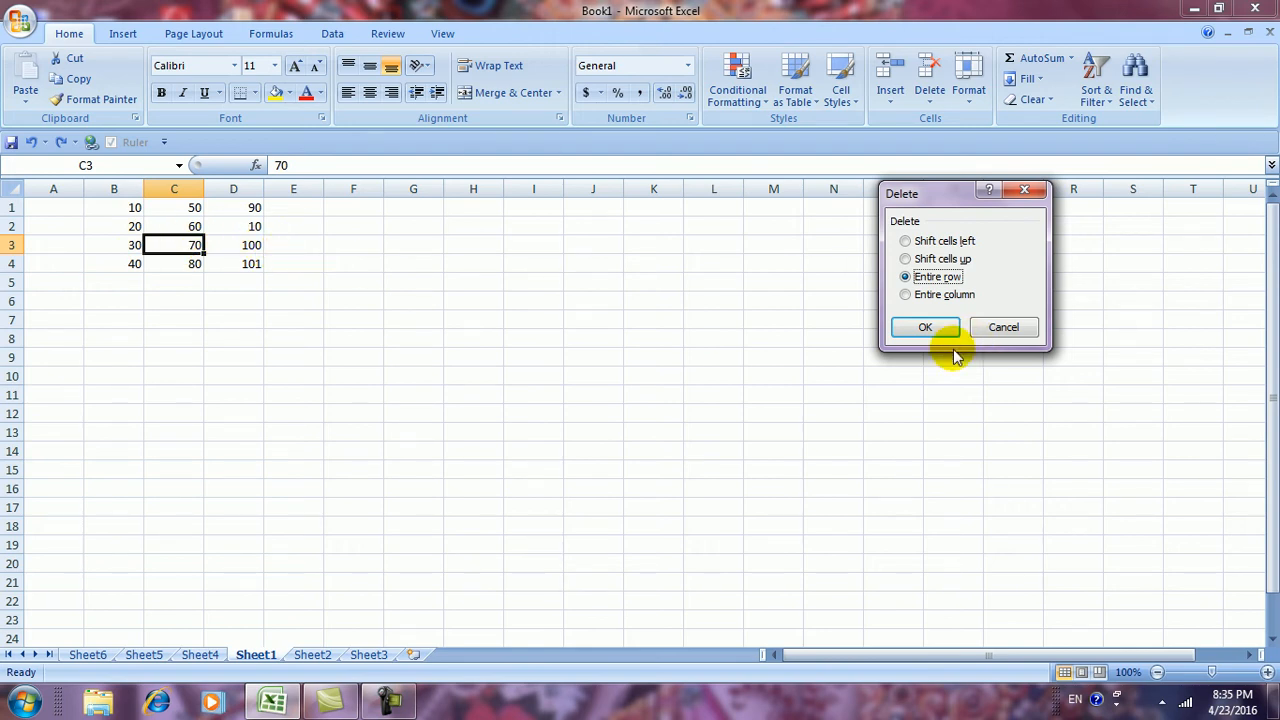
pyautogui.moveTo(940, 190); pyautogui.dragTo(934, 198)
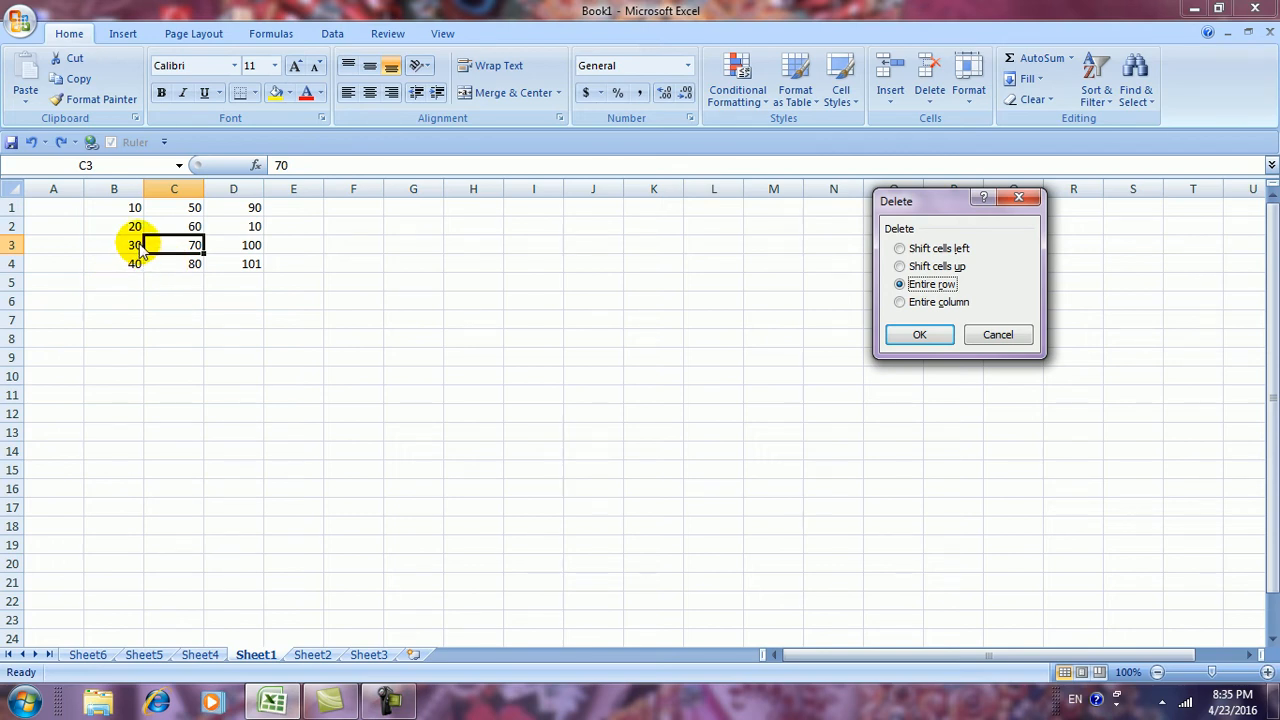
pyautogui.click(914, 334)
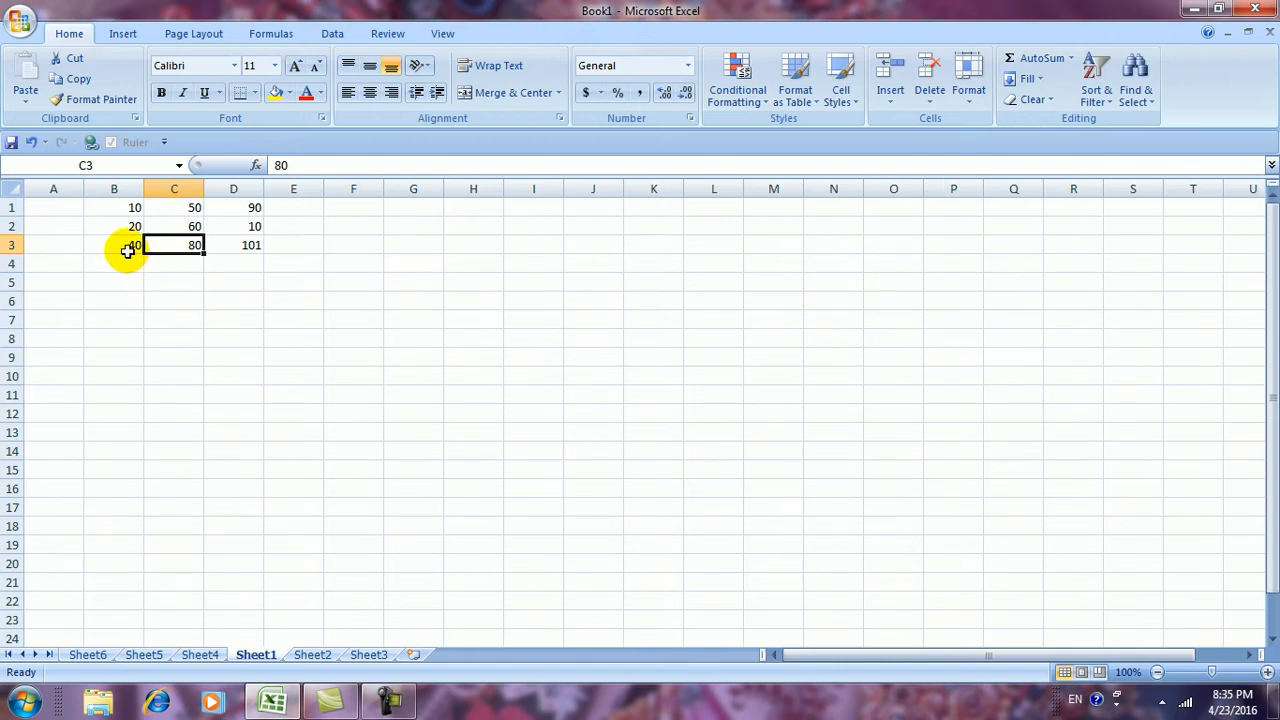
# Undo the row 3 deletion, delete entire column C, then undo that too
pyautogui.hotkey('ctrl', 'z')
pyautogui.click(926, 108)
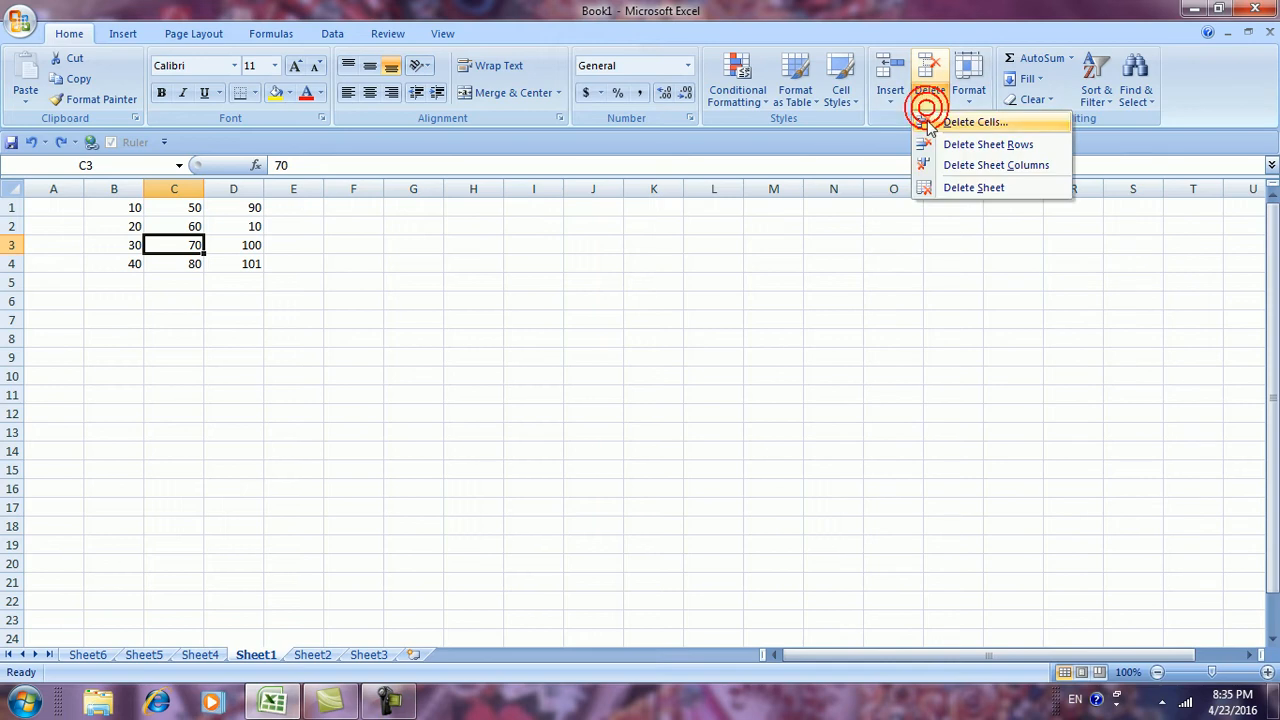
pyautogui.click(930, 122)
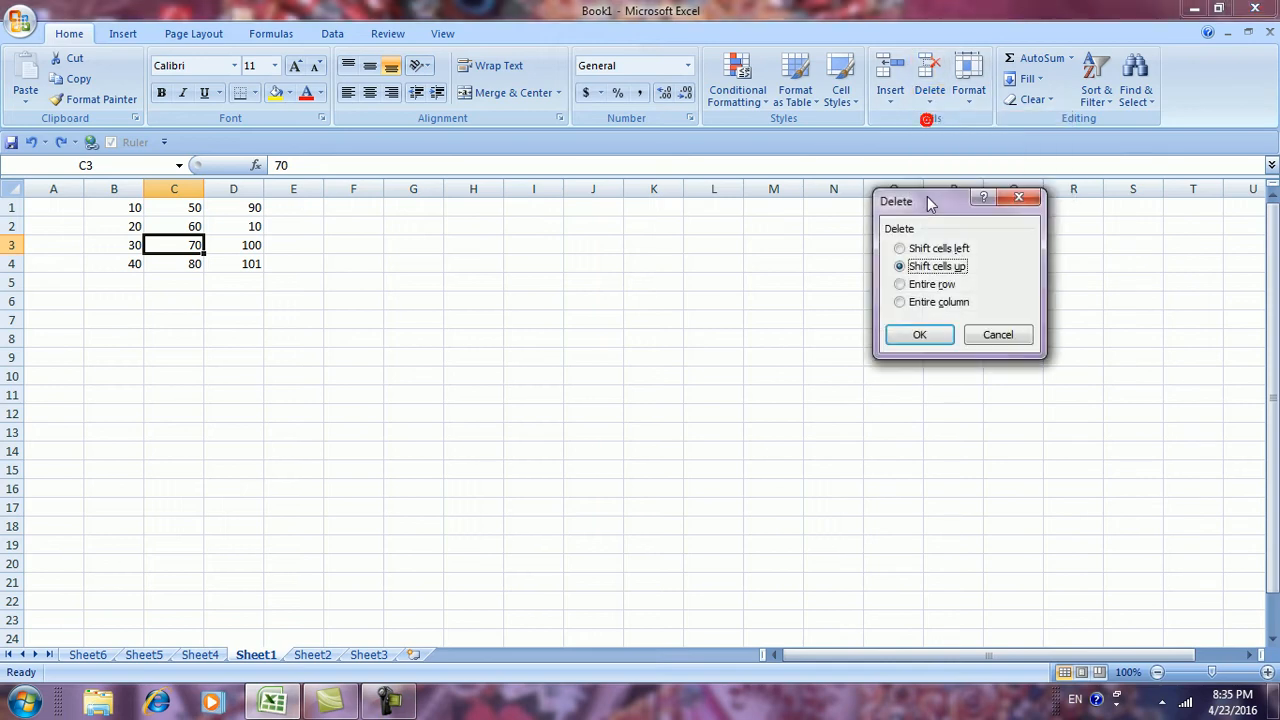
pyautogui.click(903, 303)
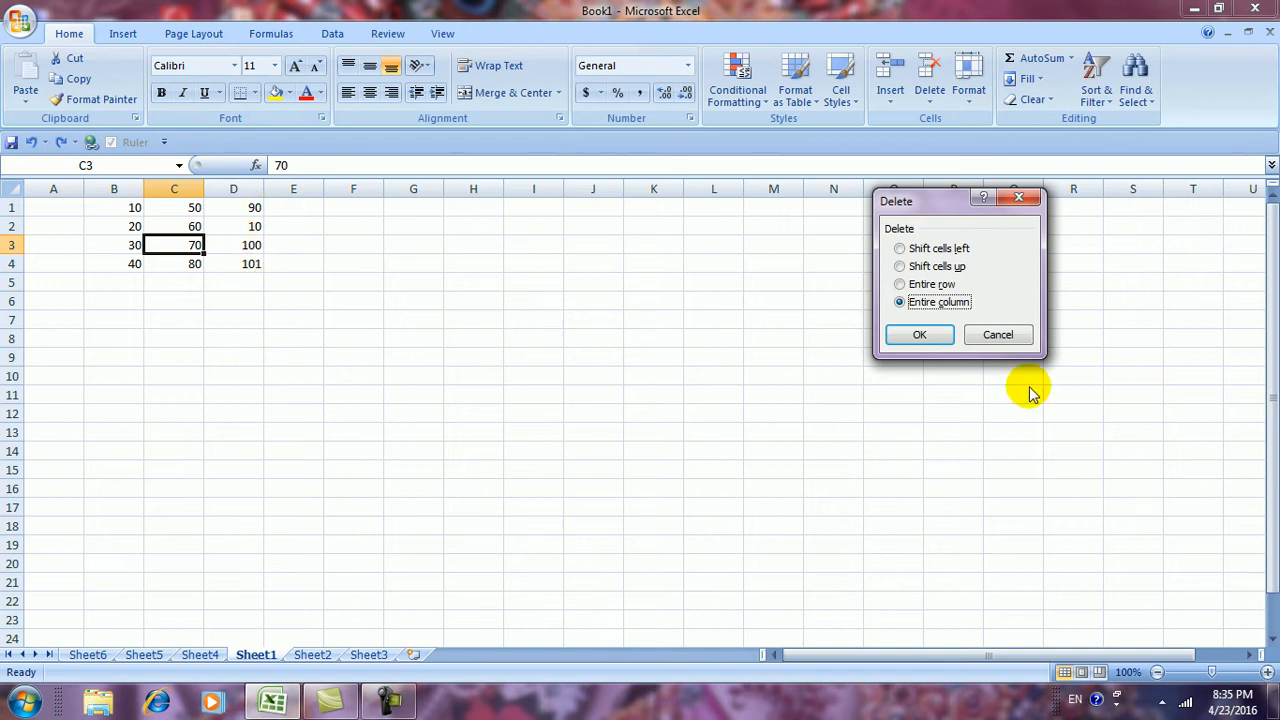
pyautogui.click(912, 342)
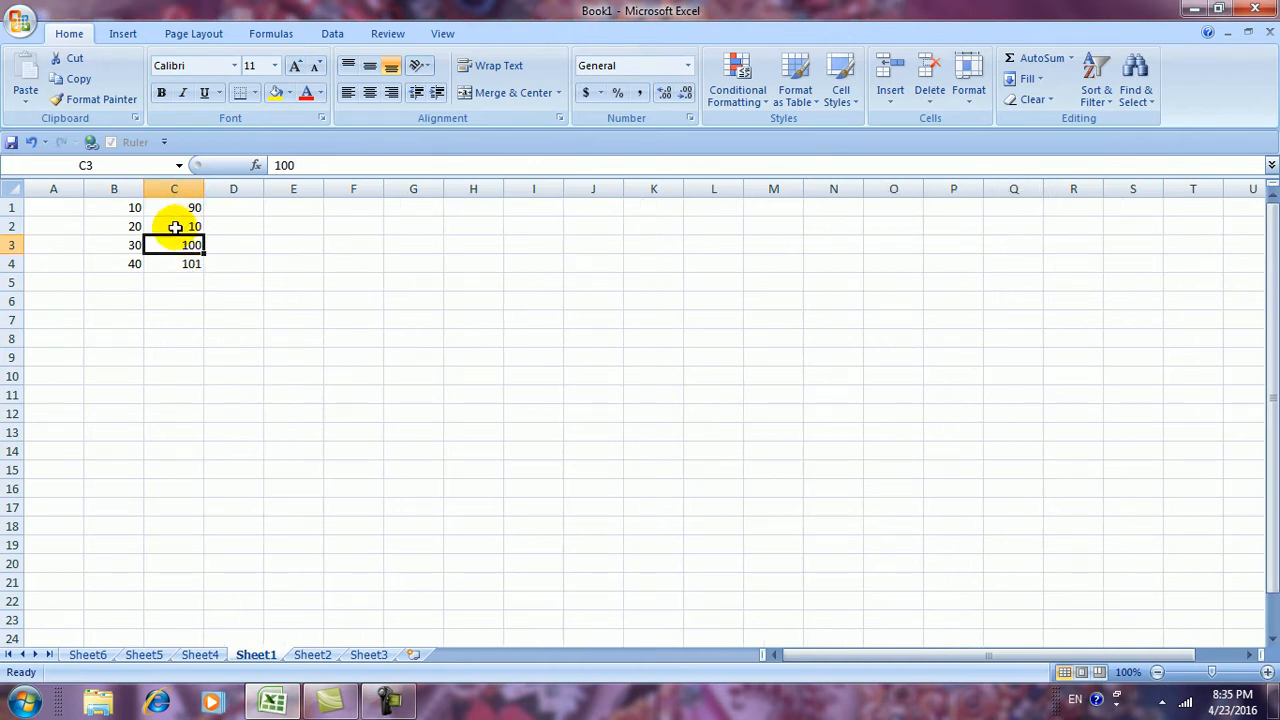
pyautogui.hotkey('ctrl', 'z')
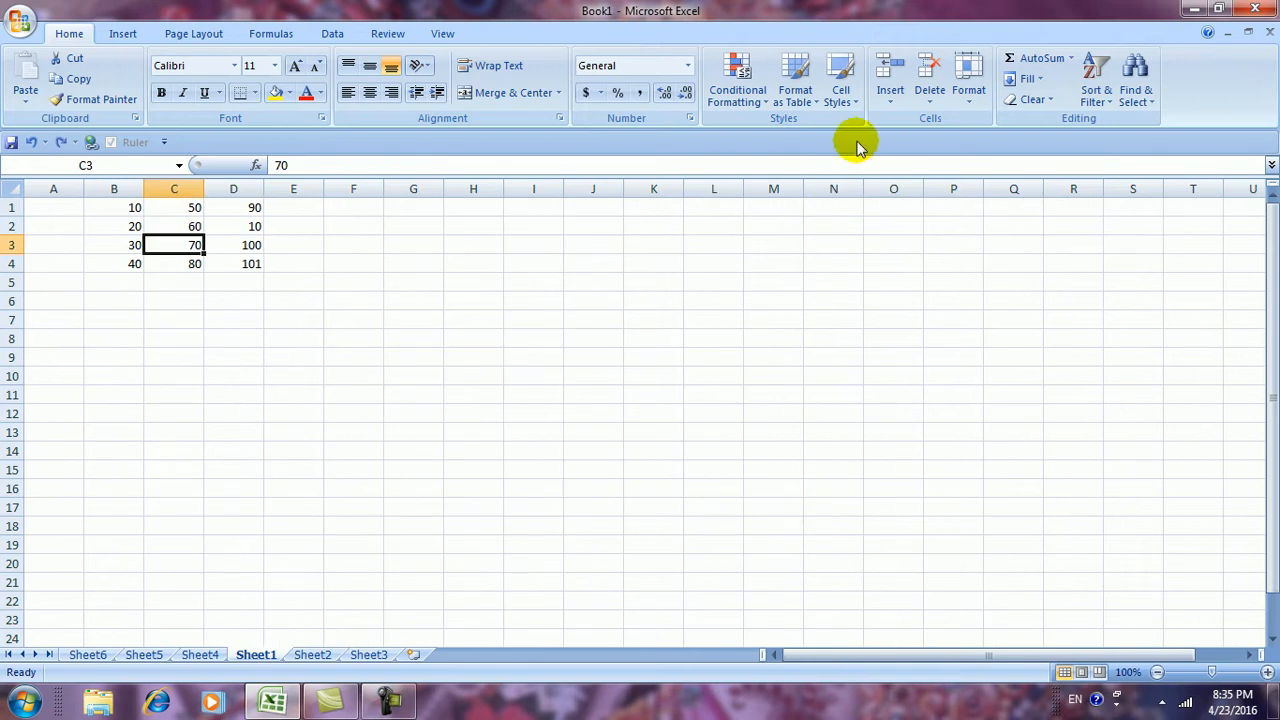
pyautogui.click(930, 102)
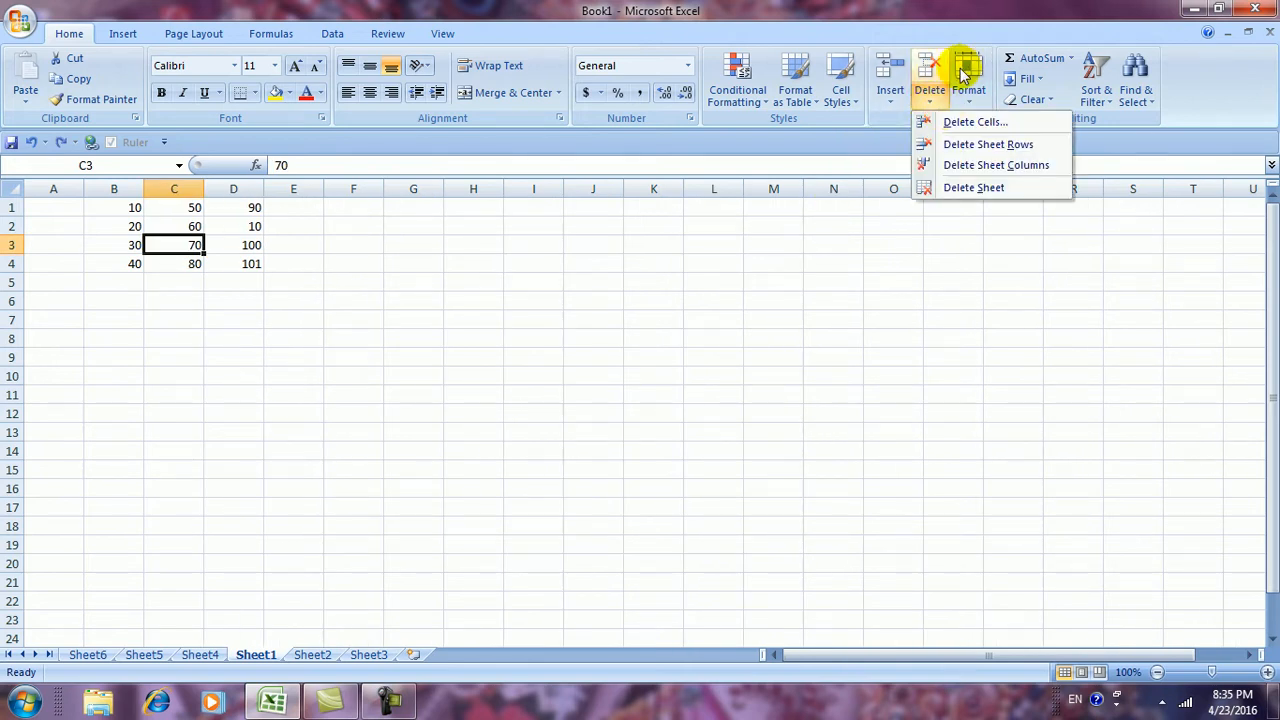
pyautogui.click(945, 121)
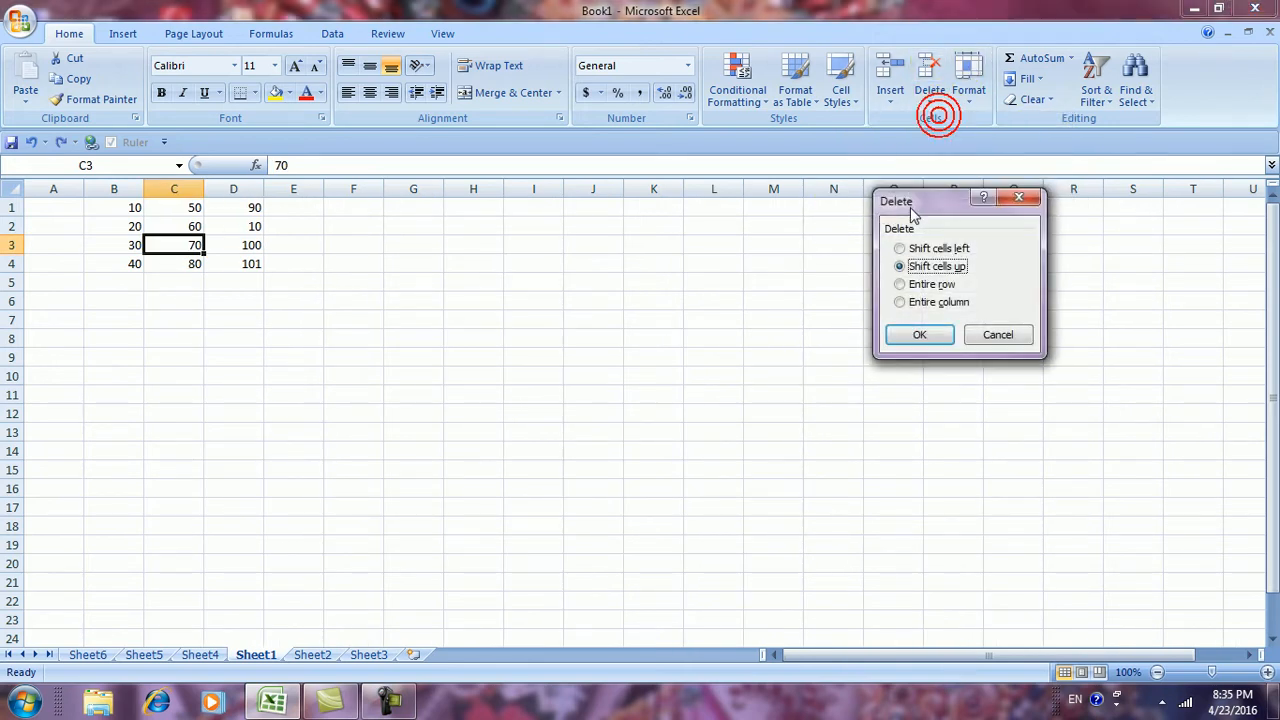
pyautogui.click(987, 338)
pyautogui.click(929, 102)
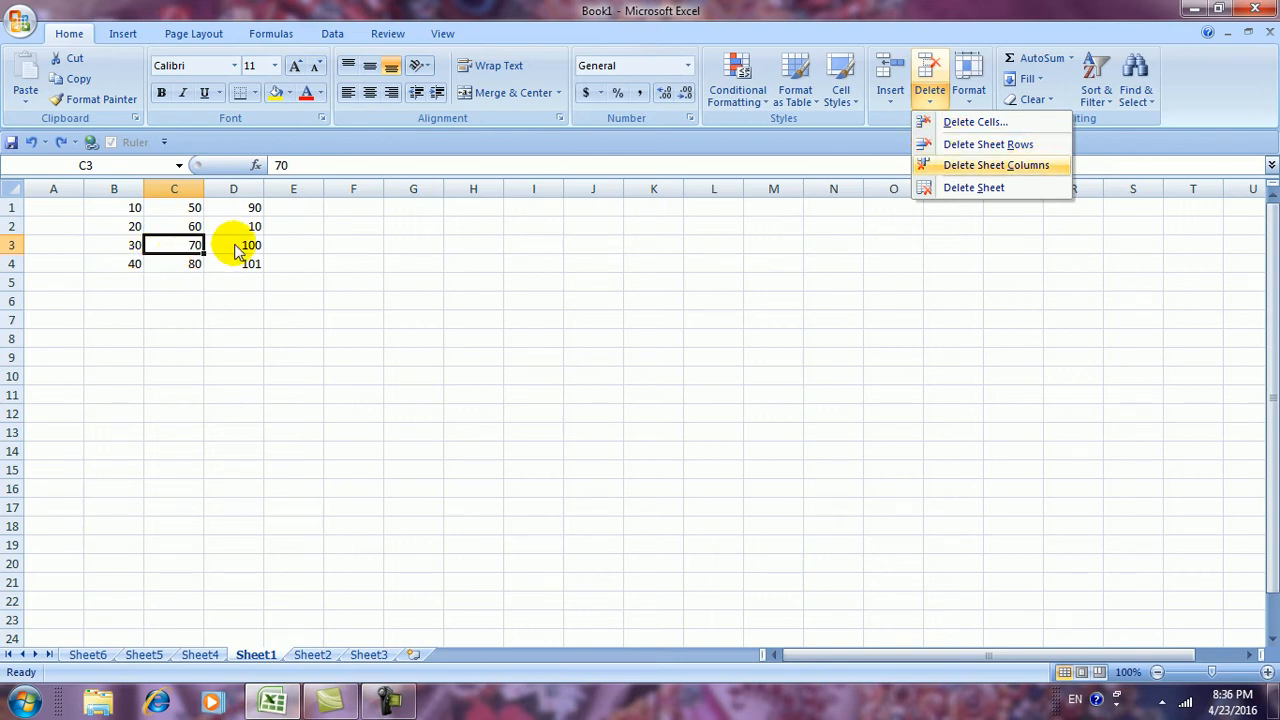
pyautogui.click(952, 146)
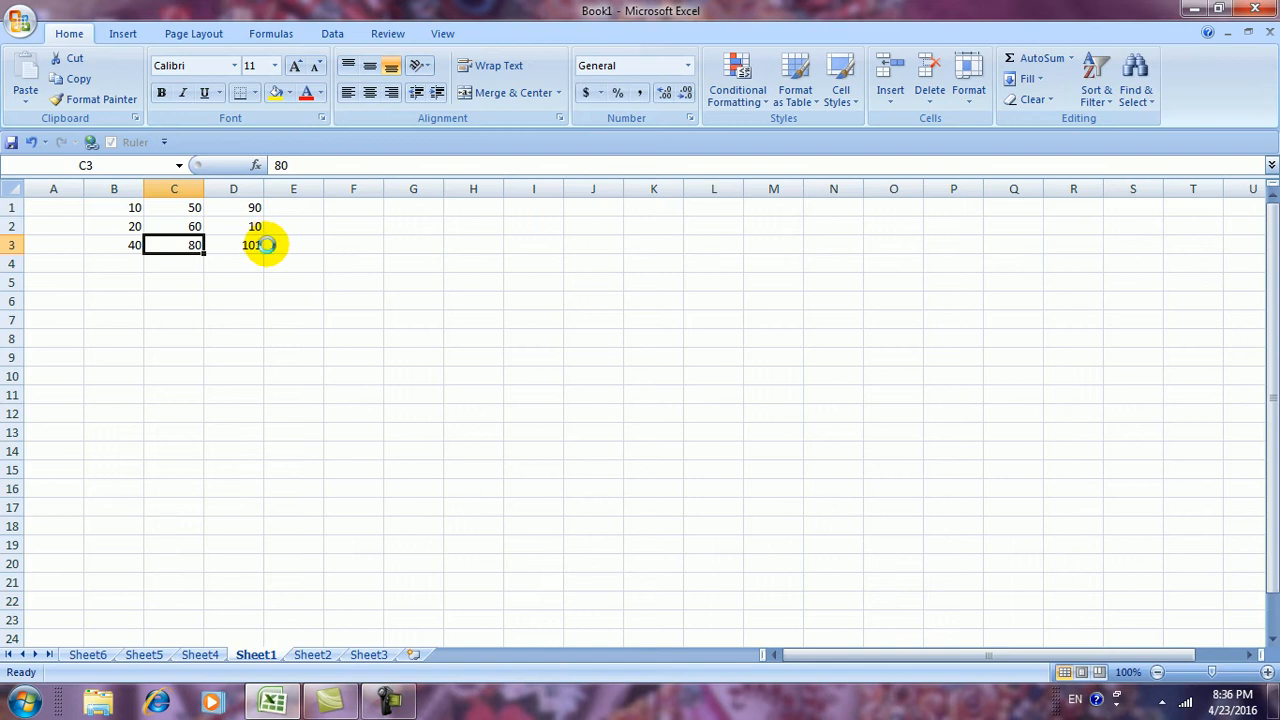
pyautogui.hotkey('ctrl', 'z')
pyautogui.click(929, 95)
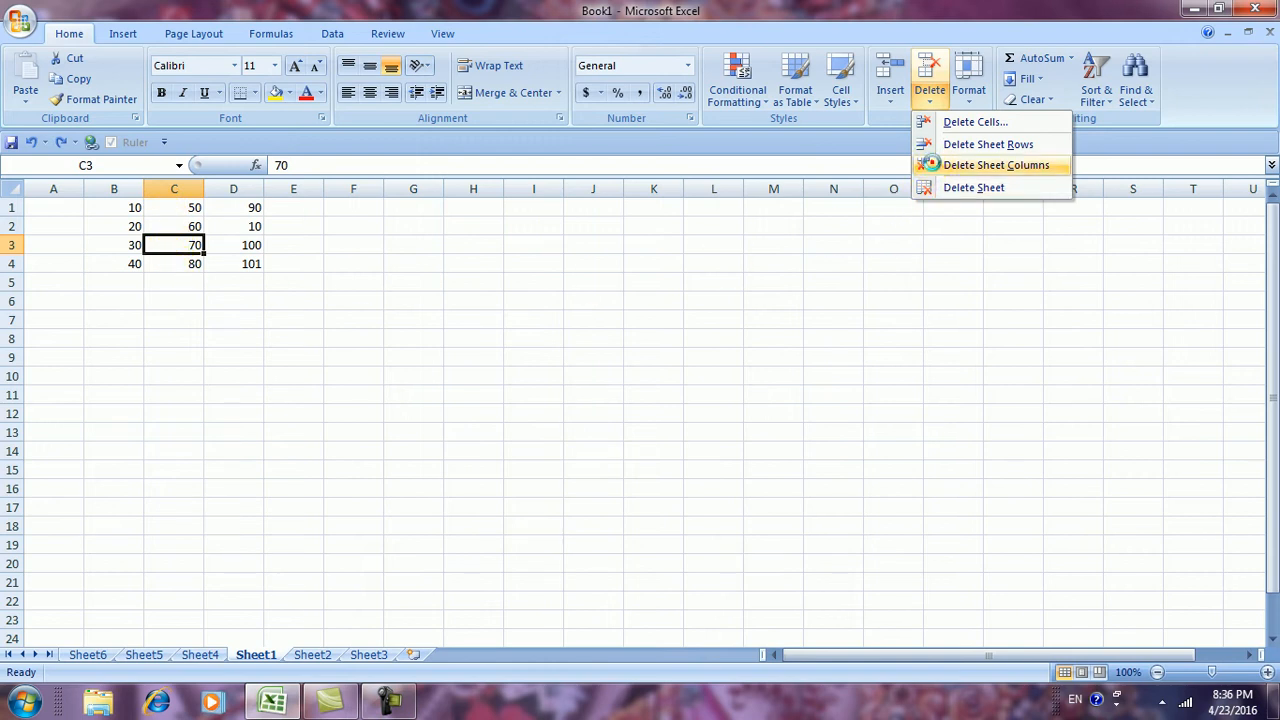
pyautogui.click(995, 165)
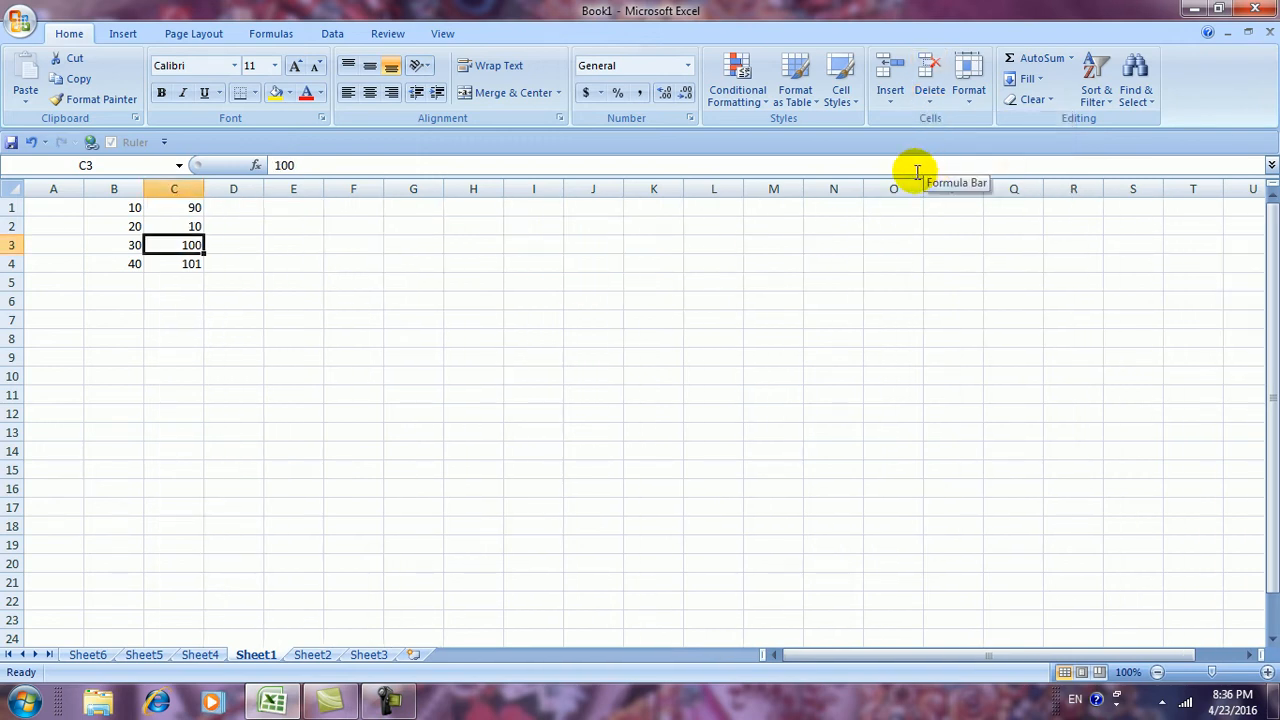
pyautogui.hotkey('ctrl', 'z')
pyautogui.click(926, 94)
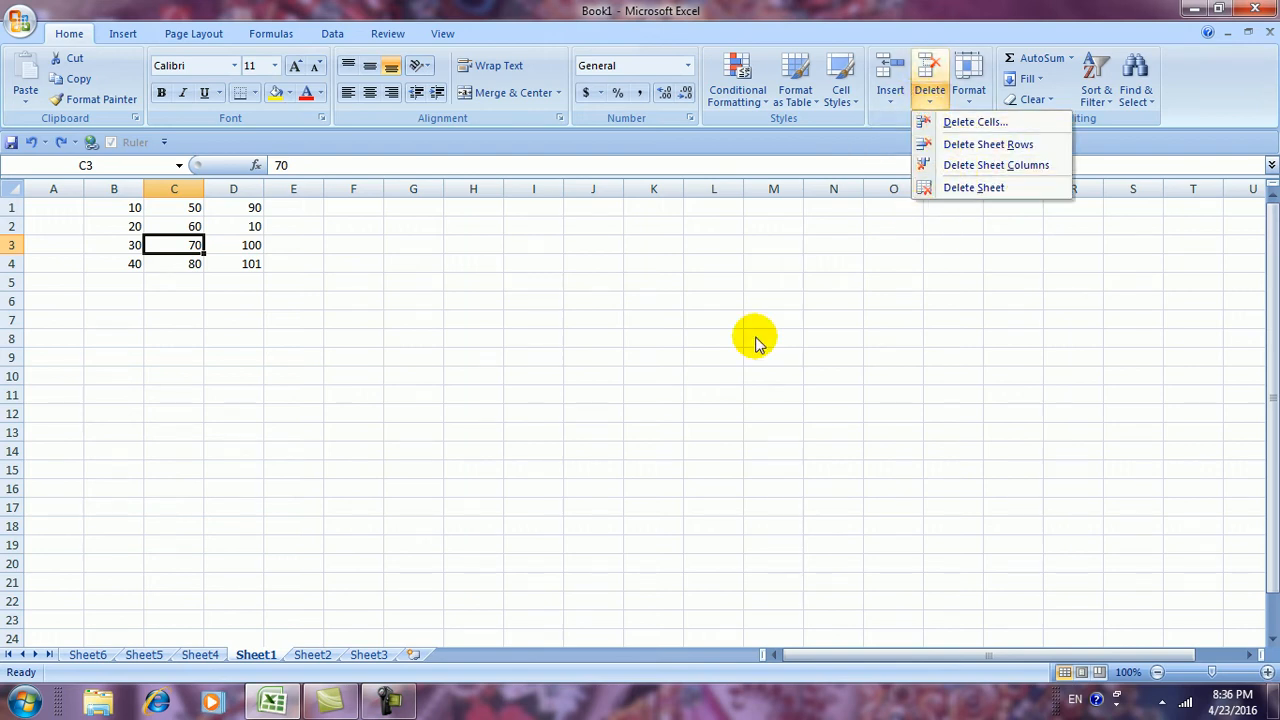
# Dismiss the delete menu and look through Sheet4, Sheet5 and Sheet6, ending on Sheet6
pyautogui.click(493, 457)
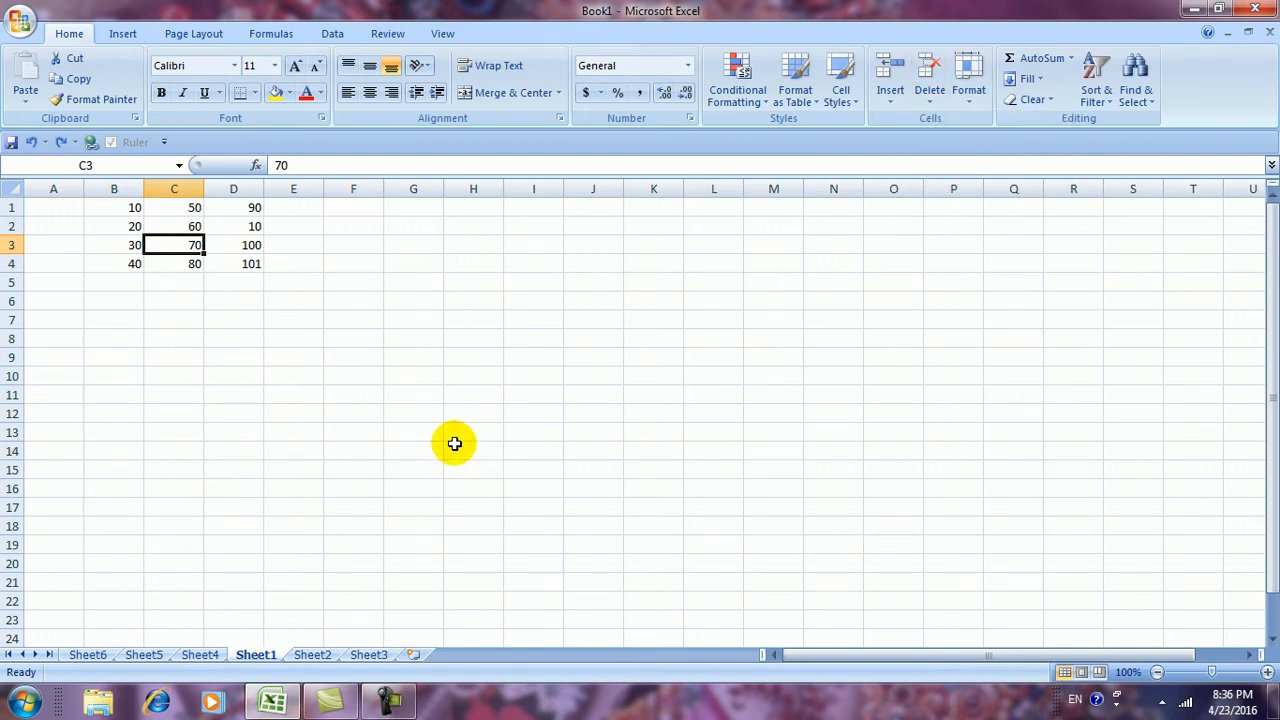
pyautogui.click(84, 654)
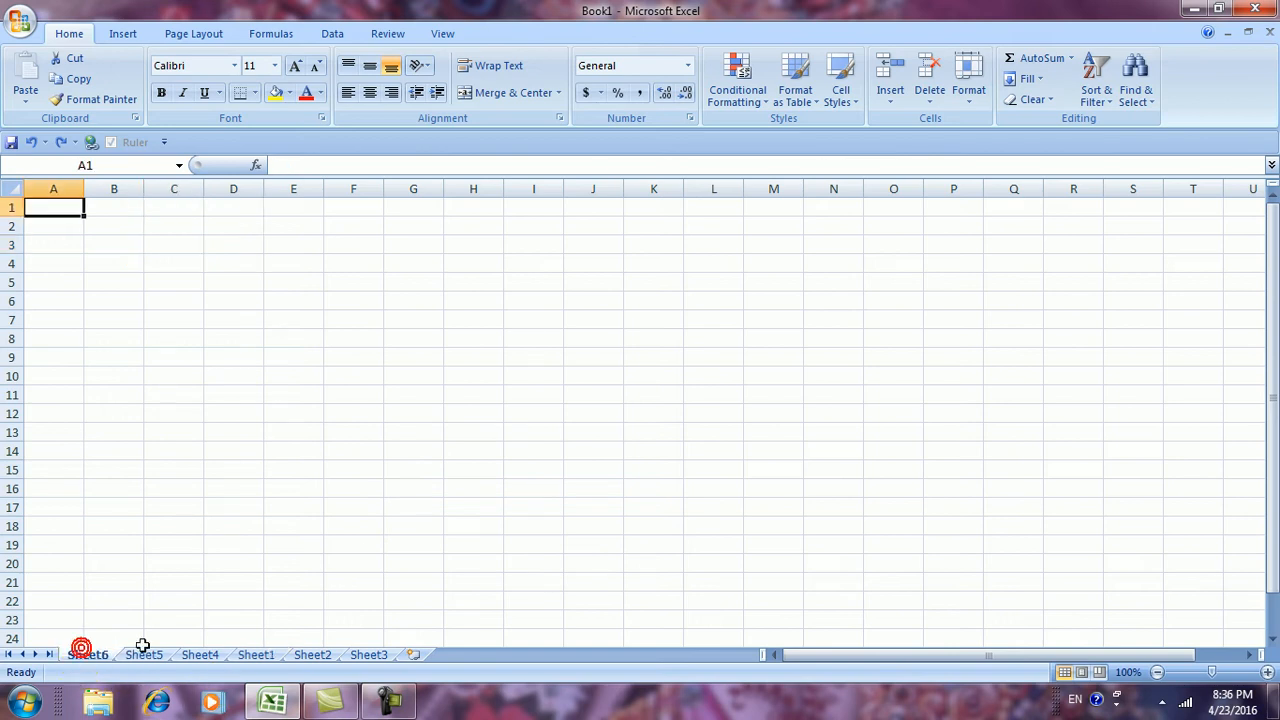
pyautogui.click(147, 655)
pyautogui.click(205, 654)
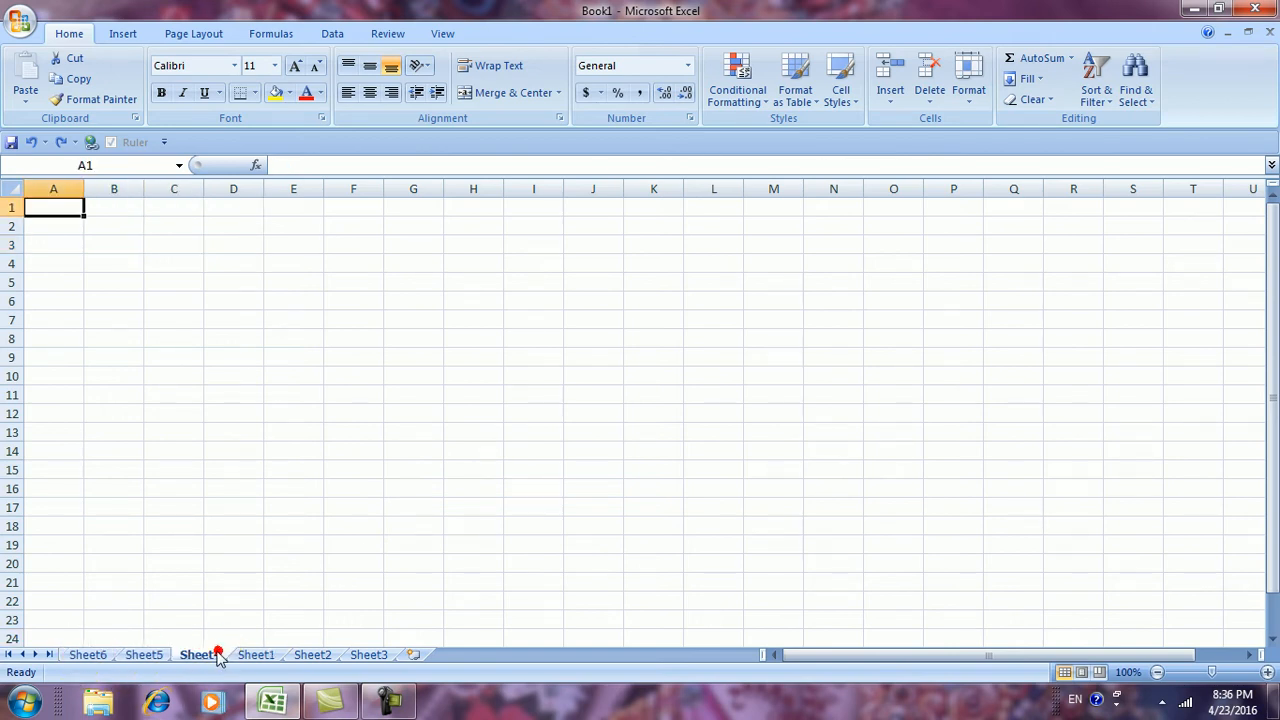
pyautogui.click(143, 656)
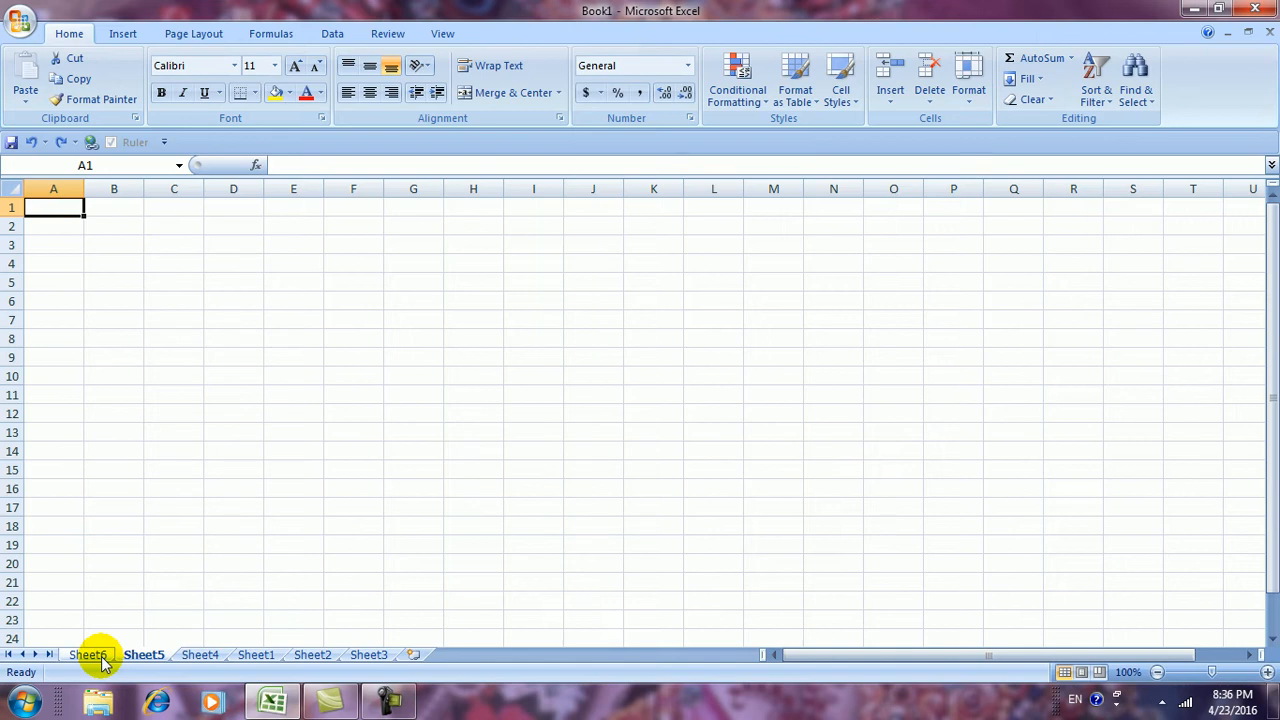
pyautogui.click(88, 655)
pyautogui.click(85, 654)
# Delete Sheet6, Sheet5 and Sheet4 one after another with Delete Sheet
pyautogui.click(929, 100)
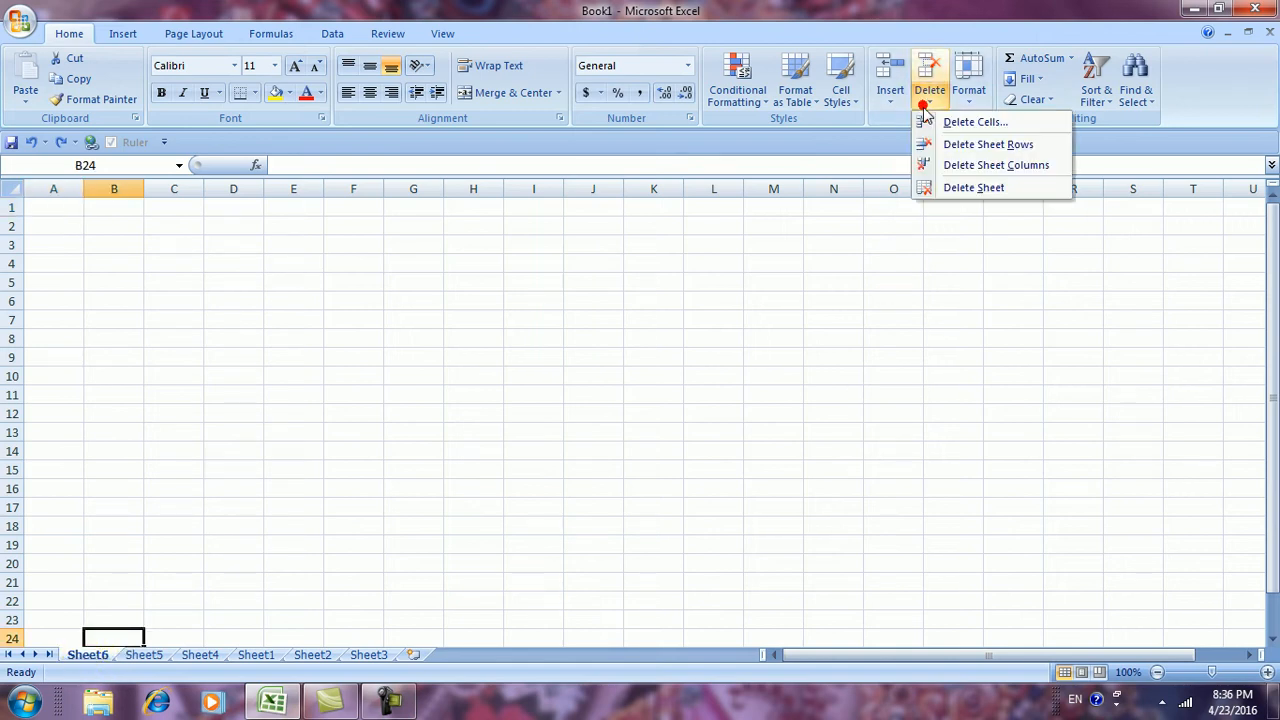
pyautogui.click(937, 190)
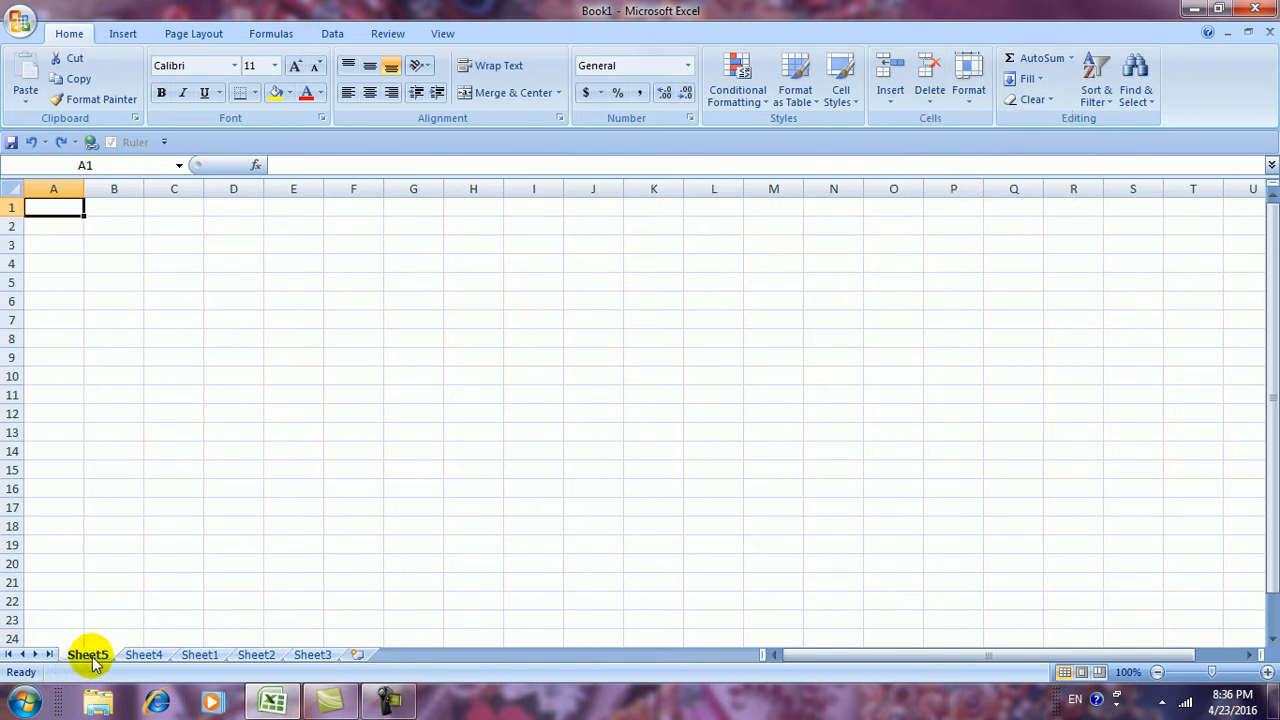
pyautogui.click(928, 100)
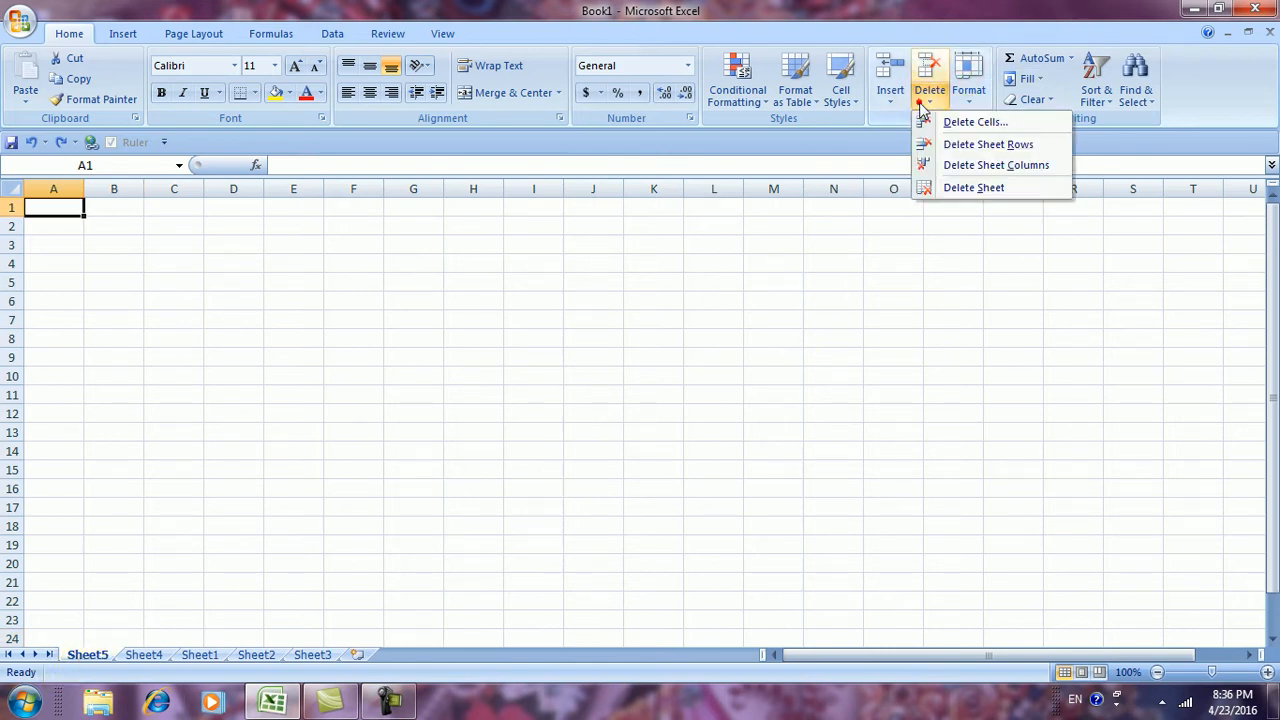
pyautogui.click(930, 190)
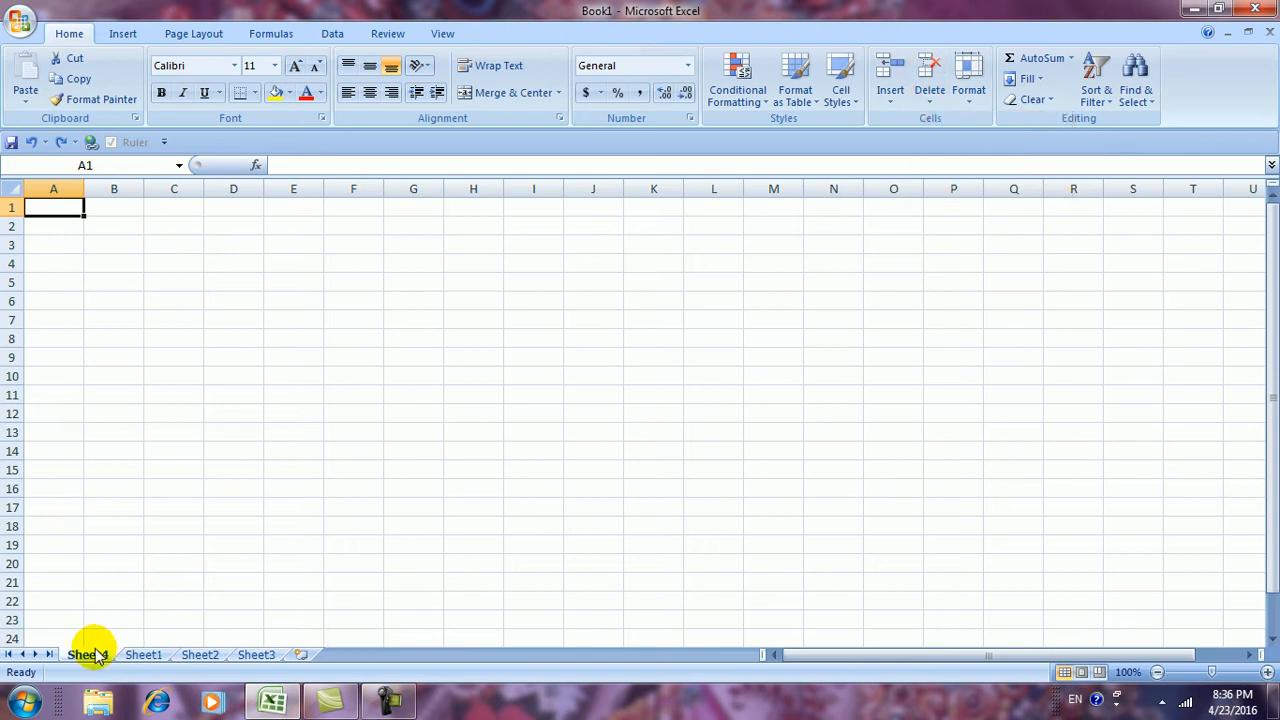
pyautogui.click(930, 100)
pyautogui.click(948, 183)
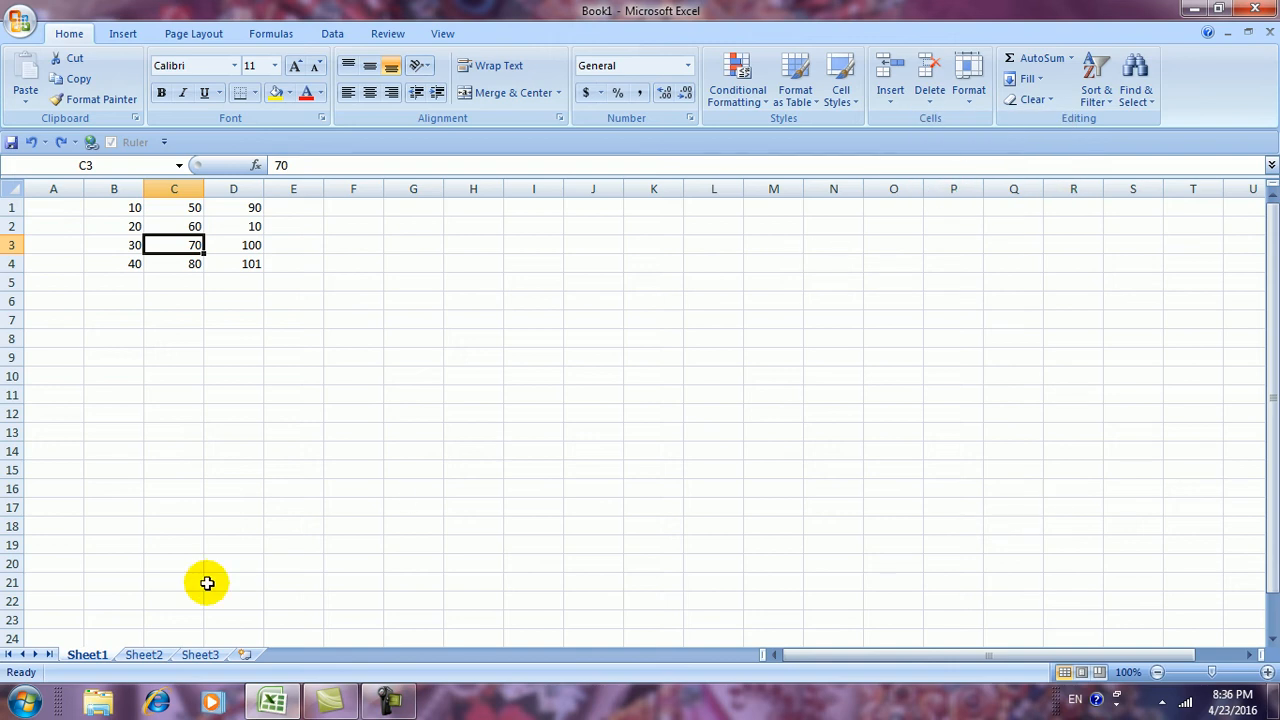
# Flip between the remaining Sheet1, Sheet2 and Sheet3, returning to Sheet1 with its data
pyautogui.click(92, 658)
pyautogui.click(143, 655)
pyautogui.click(199, 655)
pyautogui.click(92, 658)
pyautogui.click(143, 656)
pyautogui.click(195, 656)
pyautogui.click(138, 656)
pyautogui.click(90, 658)
pyautogui.click(135, 657)
pyautogui.click(88, 656)
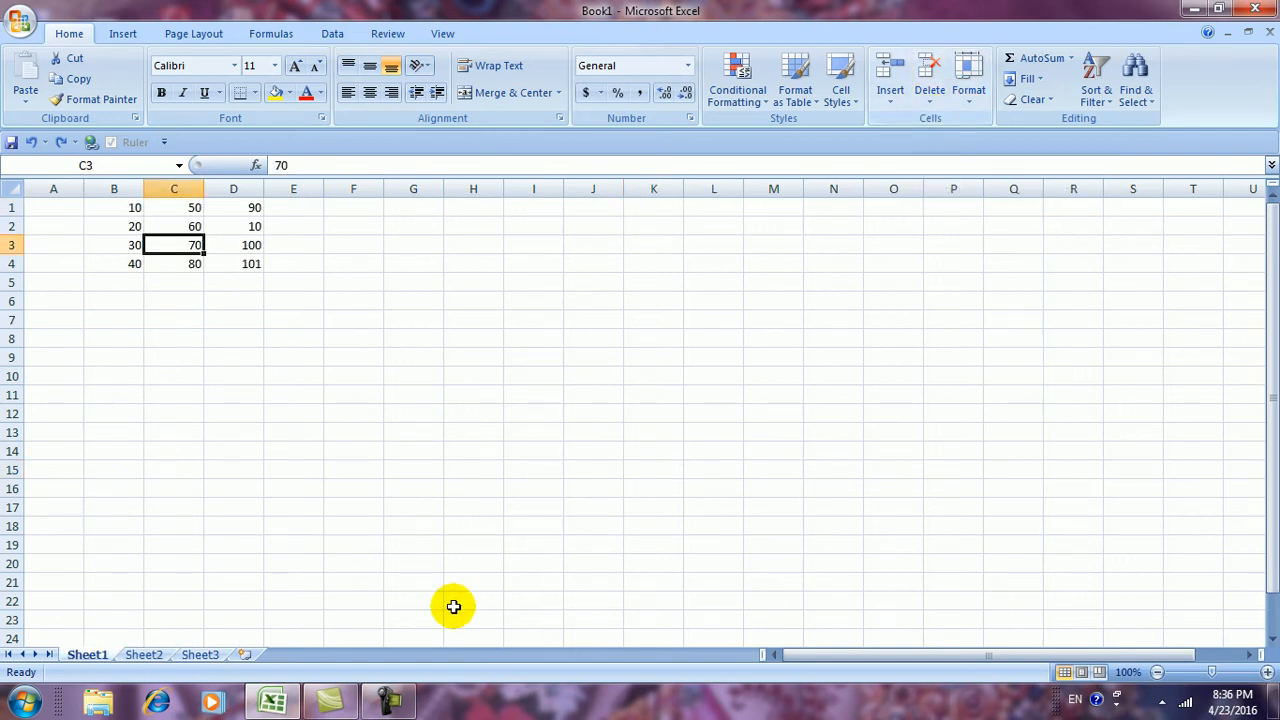
pyautogui.click(393, 700)
pyautogui.click(1193, 621)
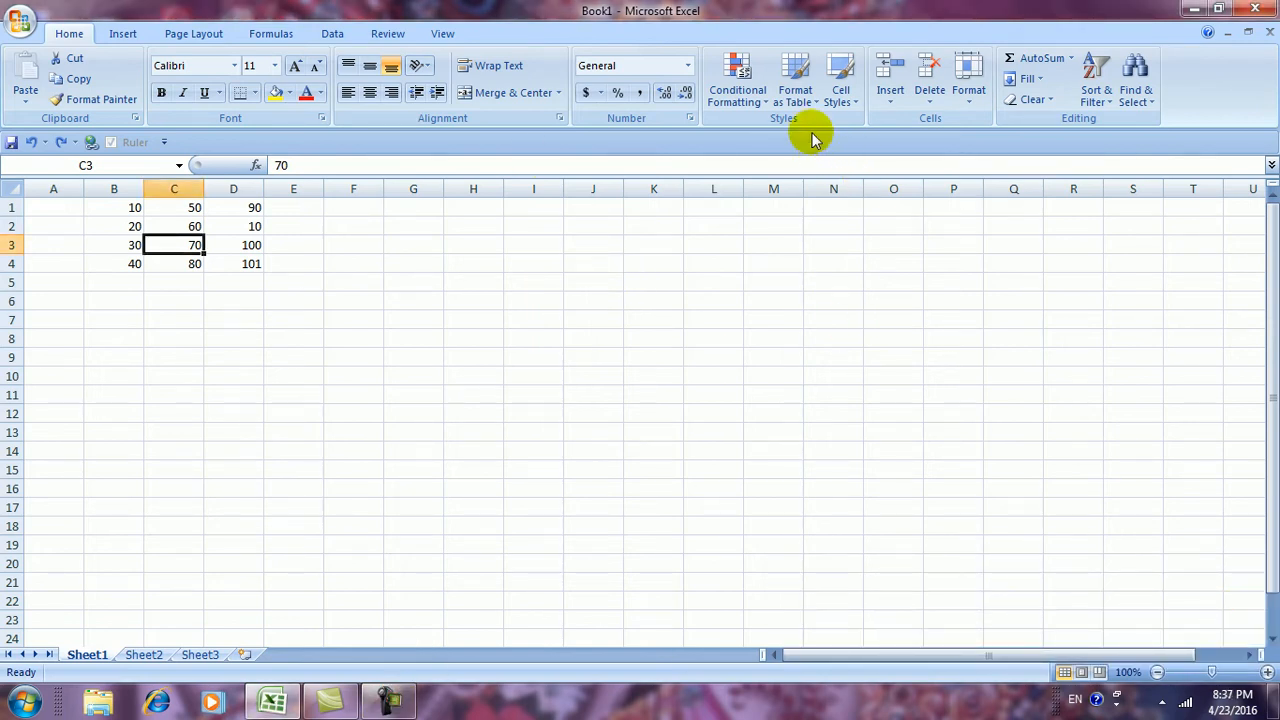
pyautogui.click(968, 105)
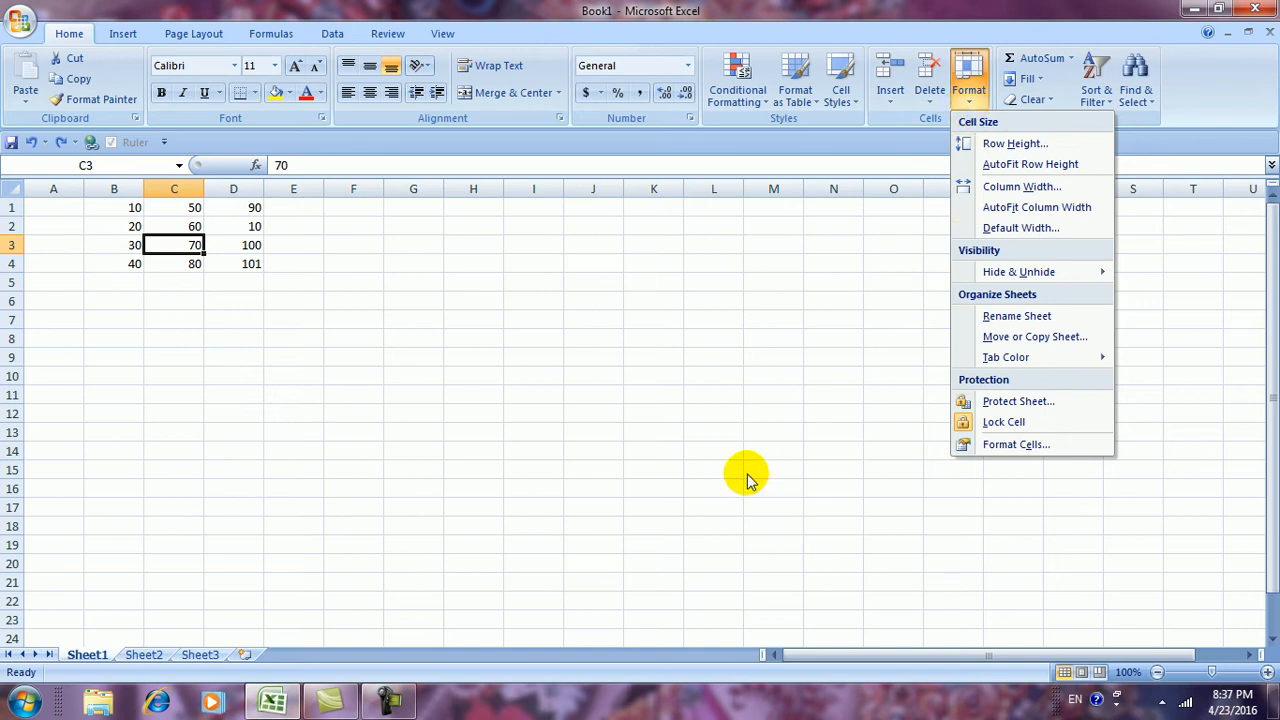
pyautogui.click(529, 451)
pyautogui.click(972, 105)
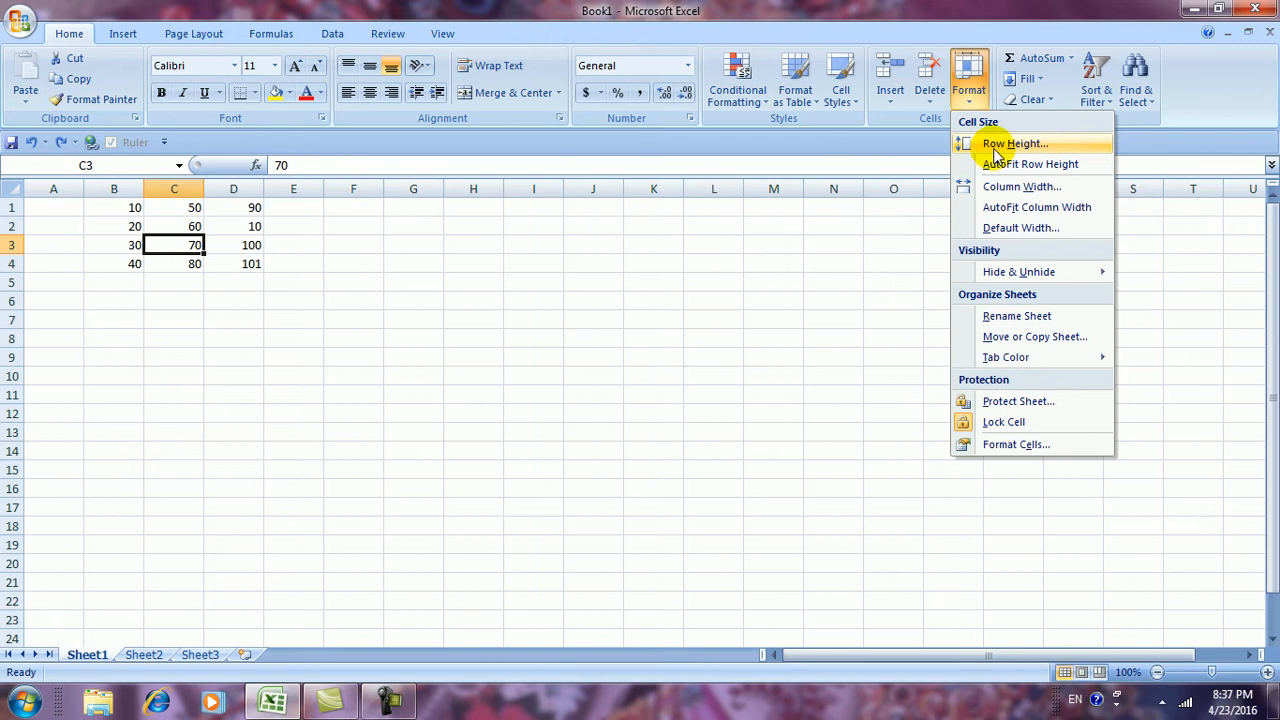
pyautogui.click(997, 148)
pyautogui.moveTo(910, 240); pyautogui.dragTo(785, 246)
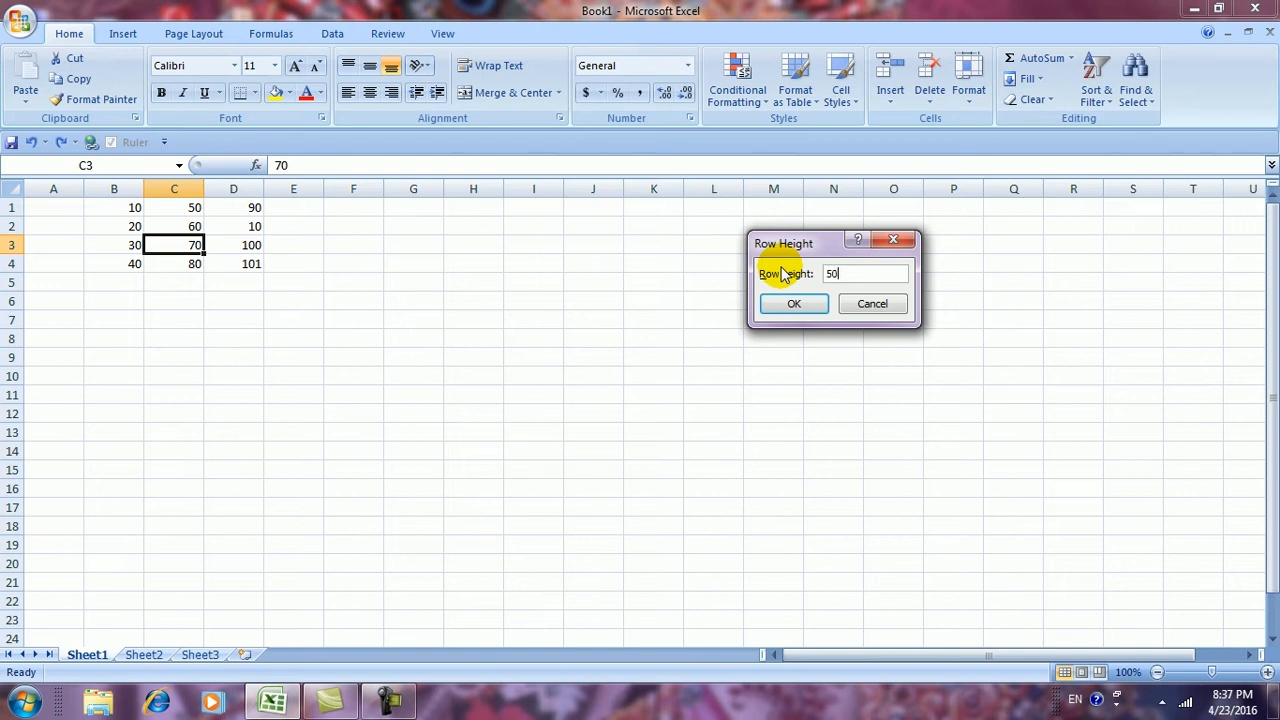
pyautogui.click(791, 304)
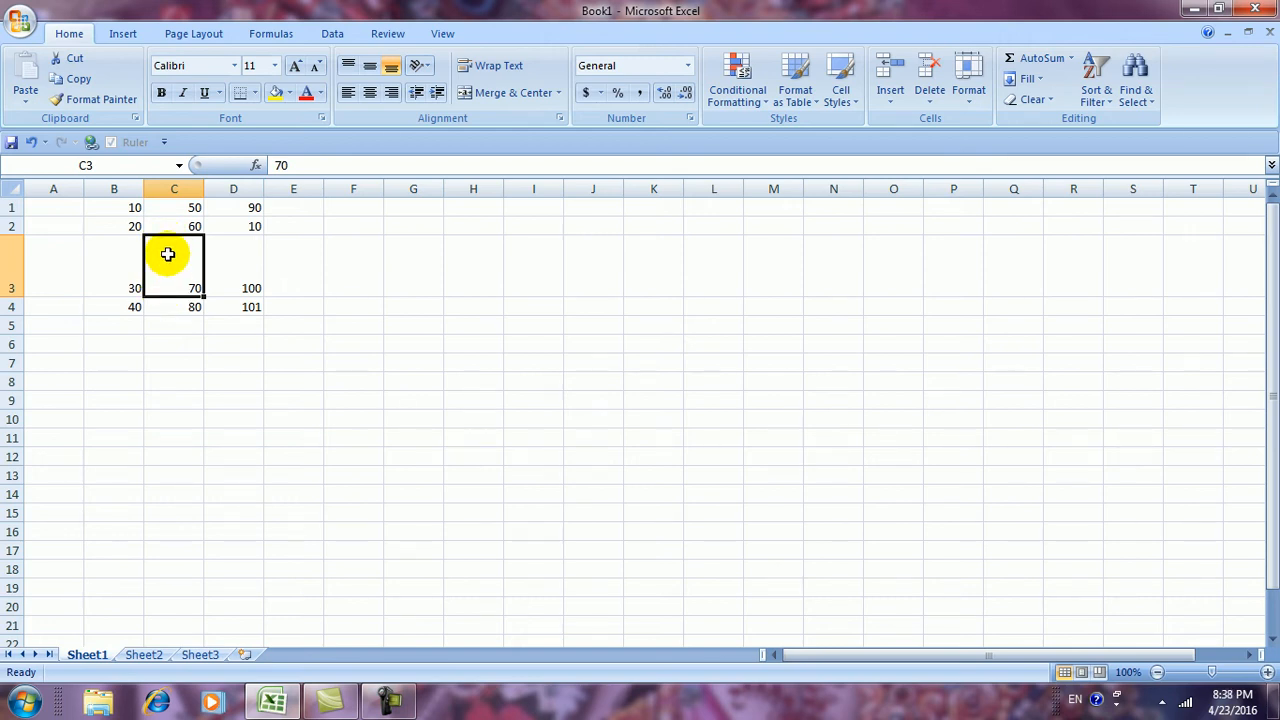
pyautogui.click(968, 92)
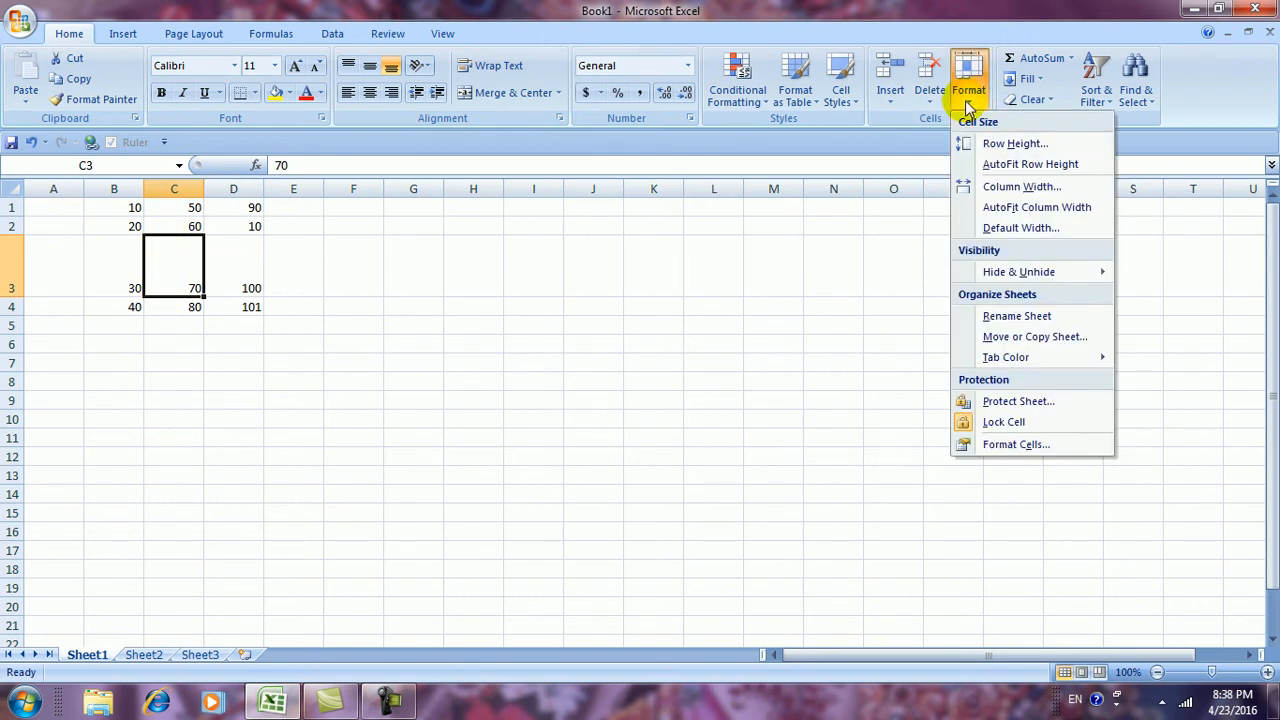
pyautogui.click(980, 168)
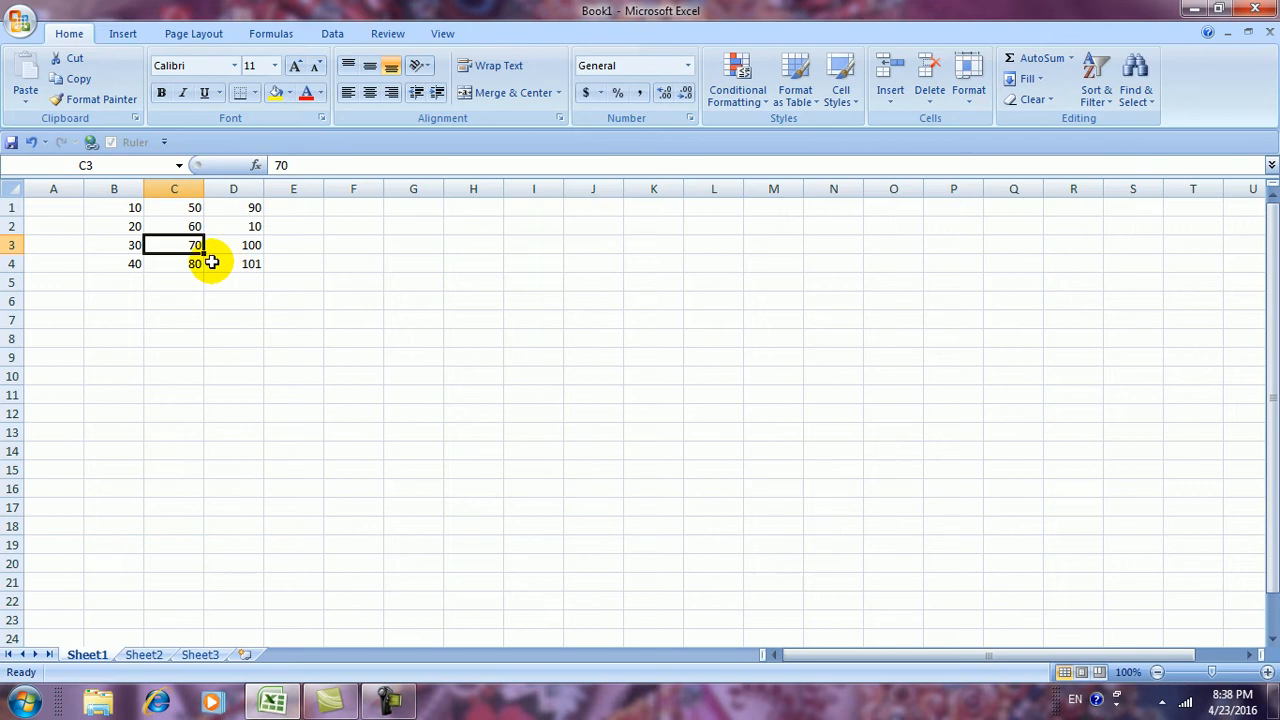
# Widen column C to 19, then AutoFit it to its numbers
pyautogui.click(968, 100)
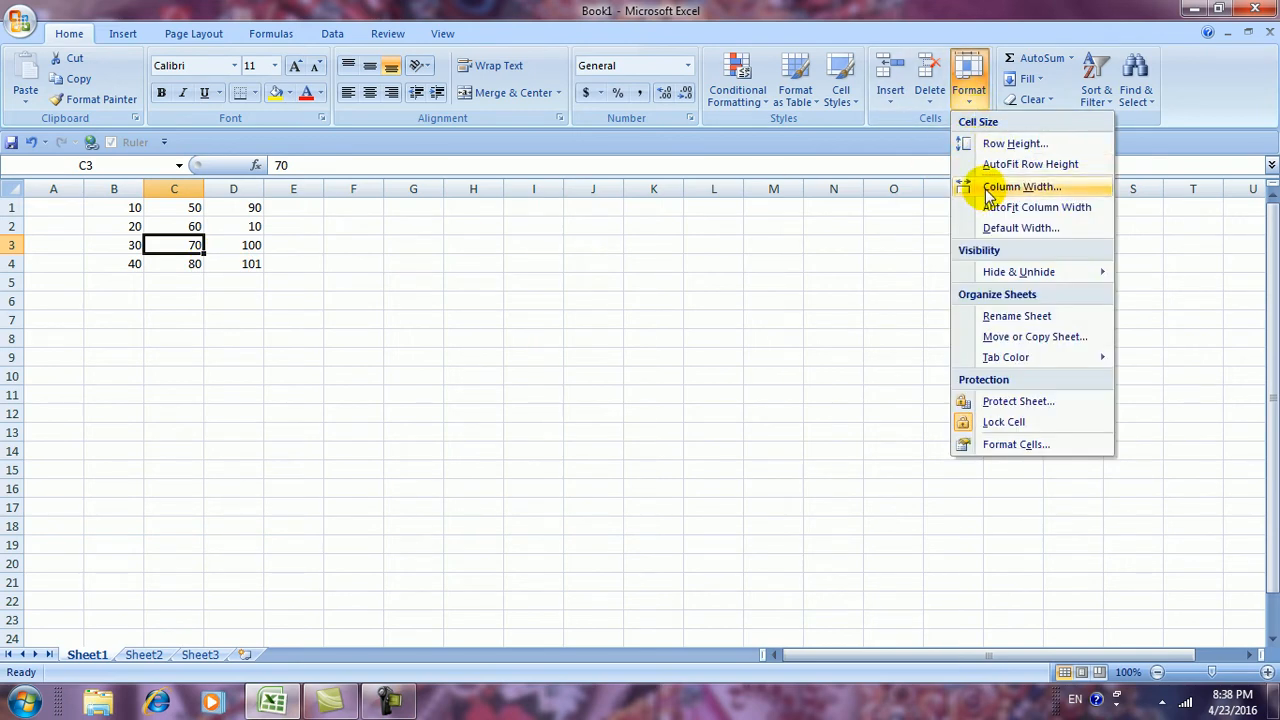
pyautogui.click(1020, 187)
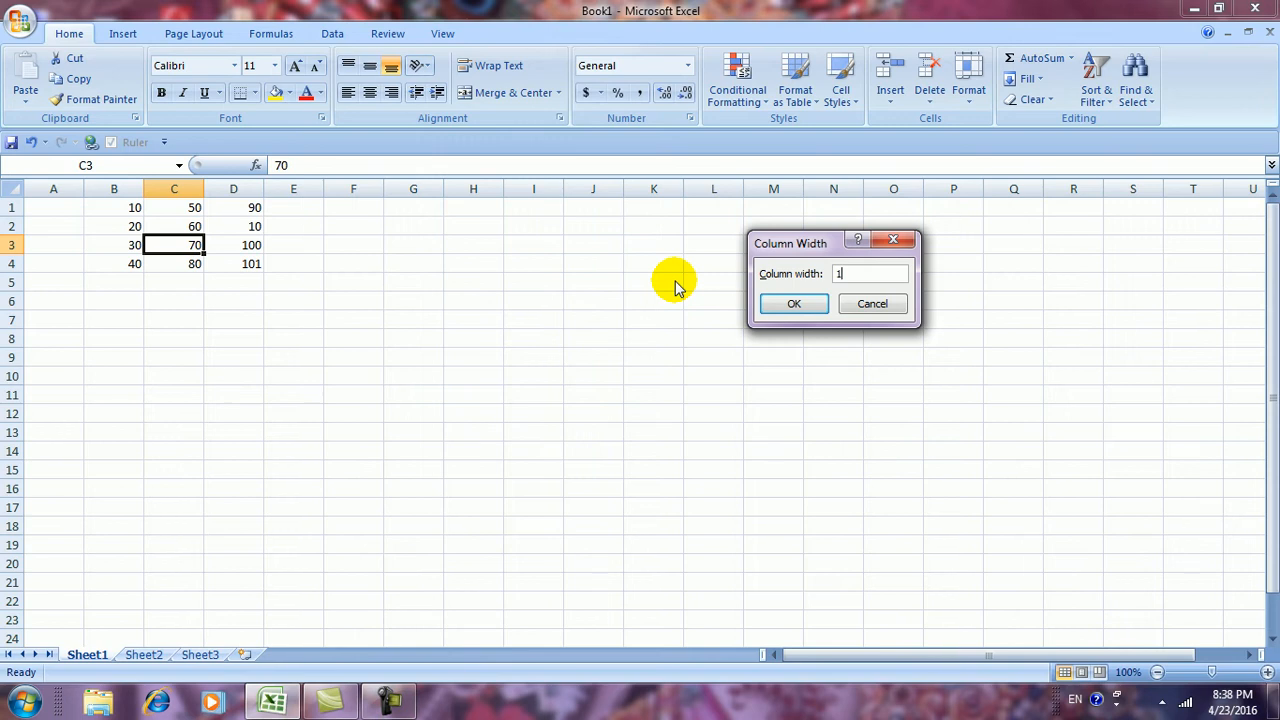
pyautogui.click(788, 305)
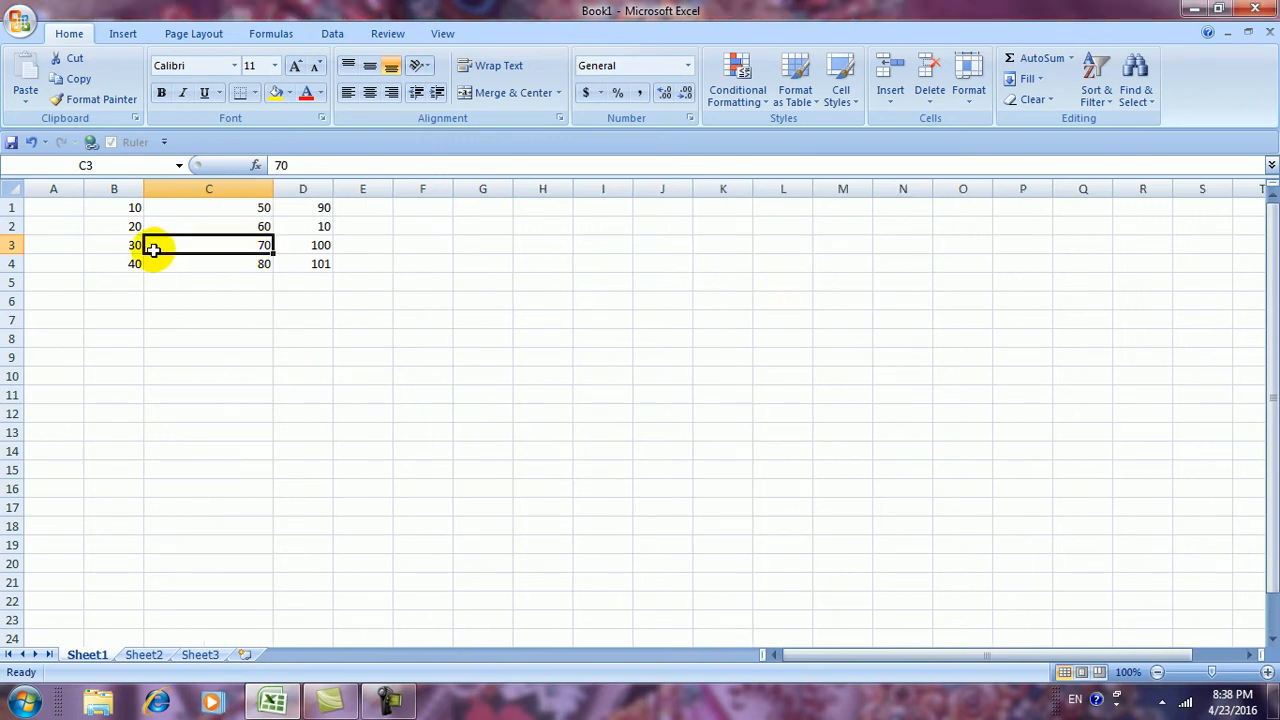
pyautogui.click(968, 82)
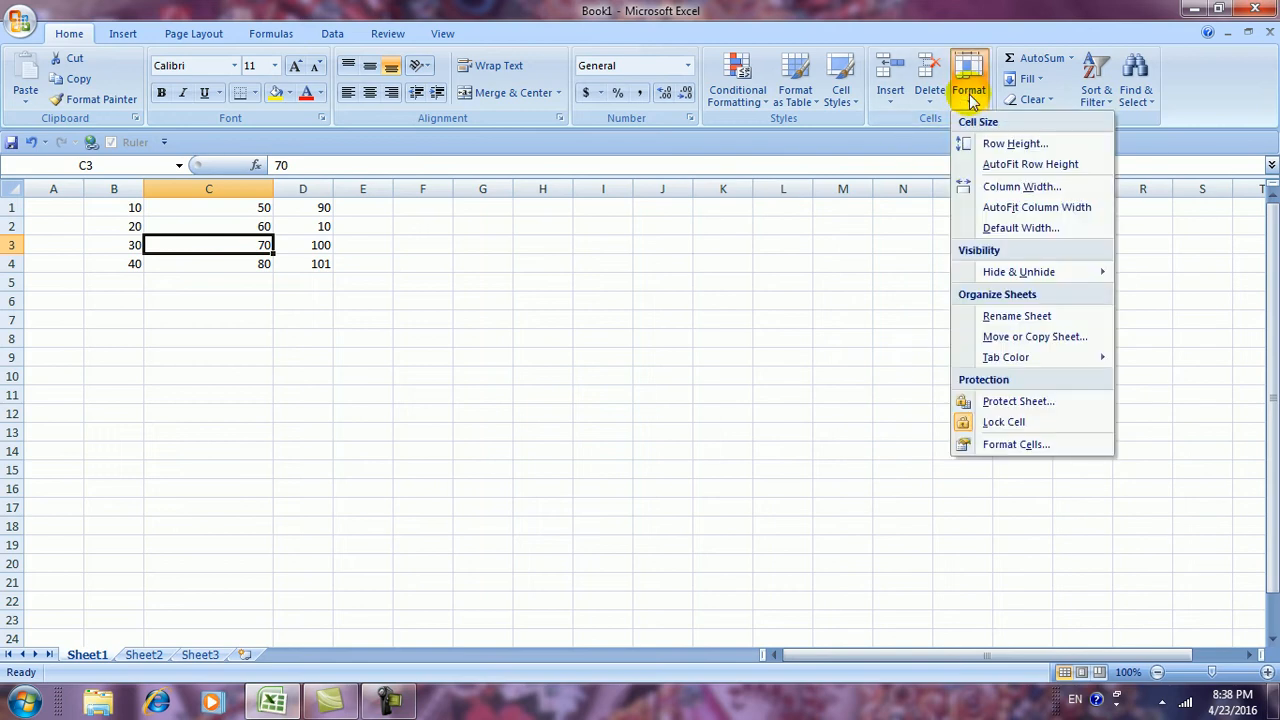
pyautogui.click(1000, 209)
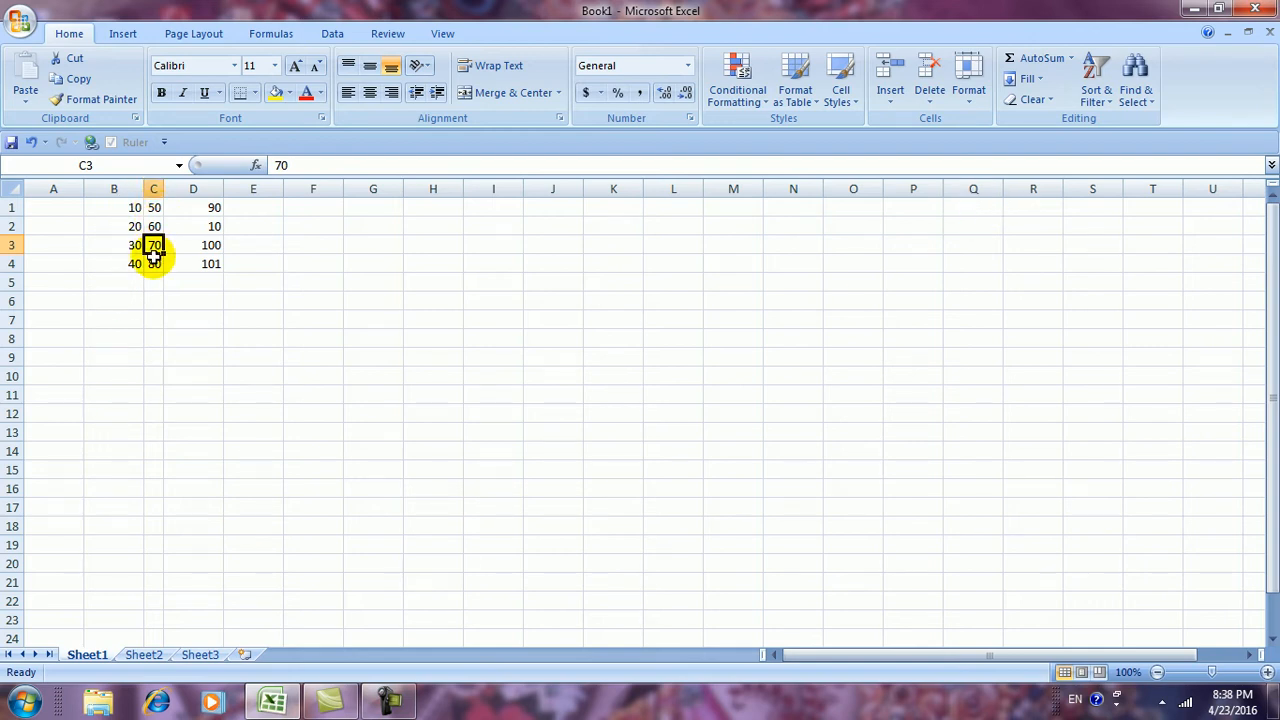
# Set column C's width back from 2.29 to 8.43
pyautogui.click(972, 104)
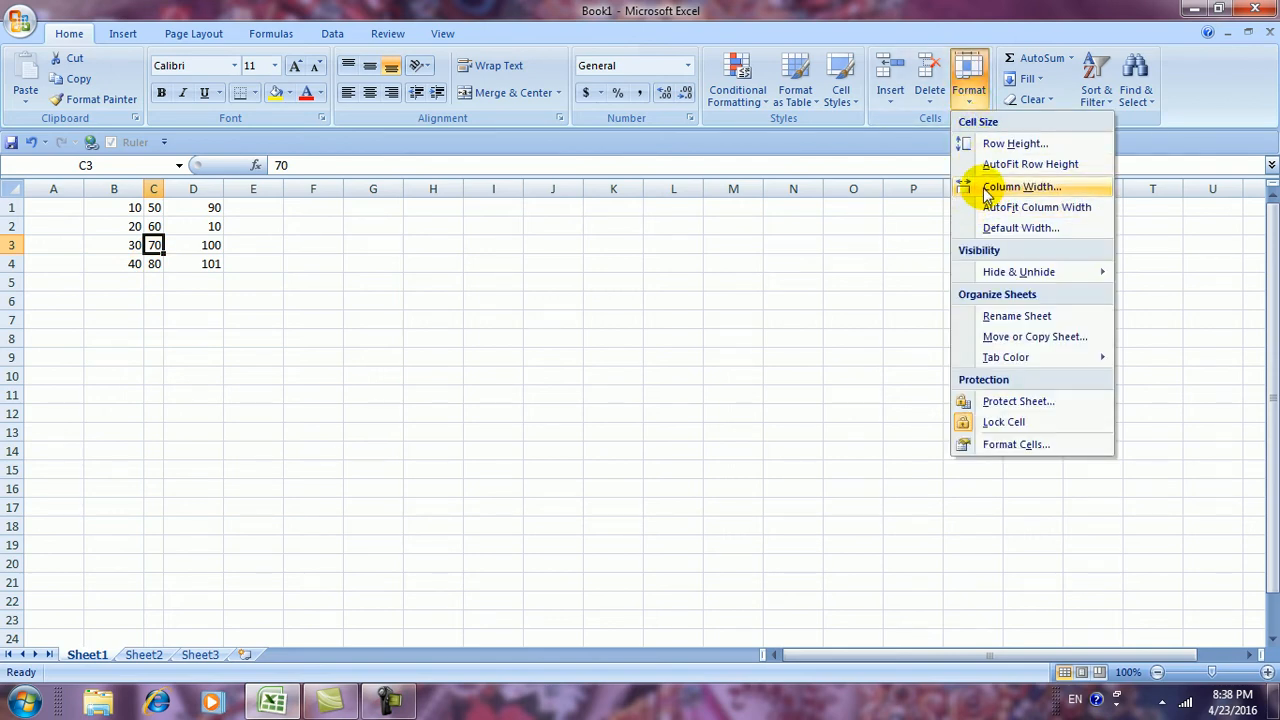
pyautogui.click(1020, 187)
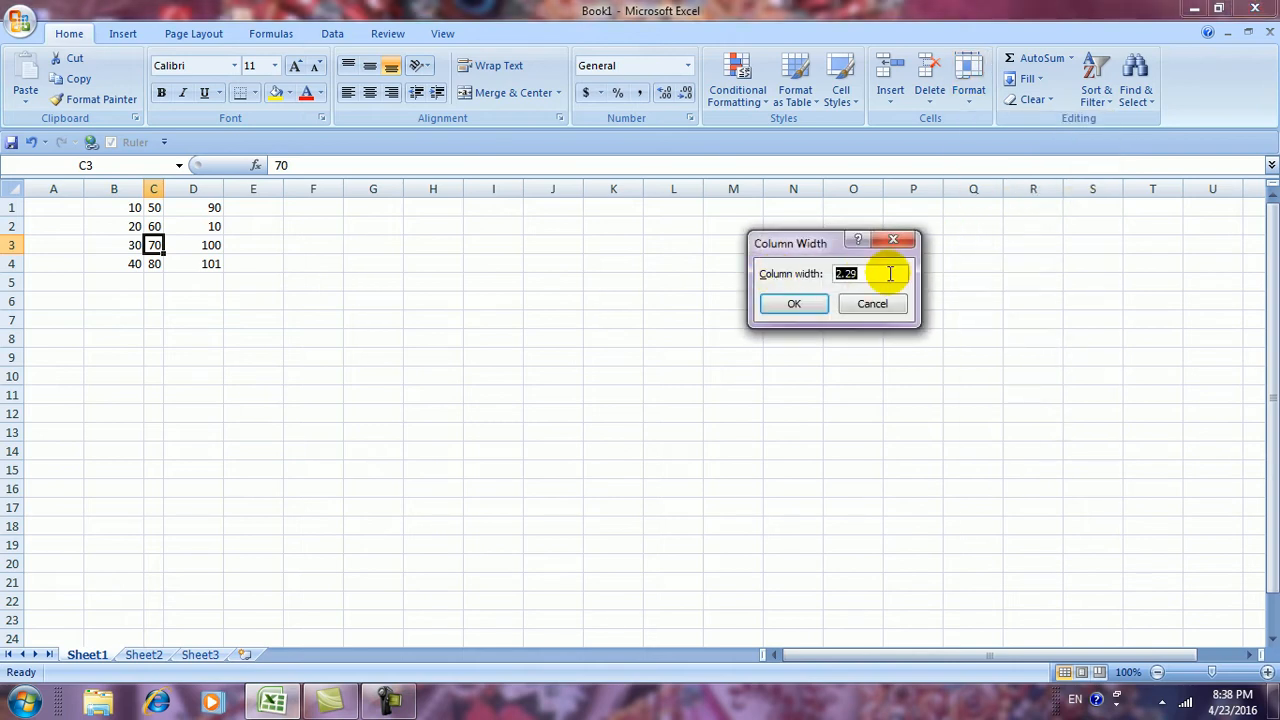
pyautogui.moveTo(887, 272); pyautogui.dragTo(784, 267)
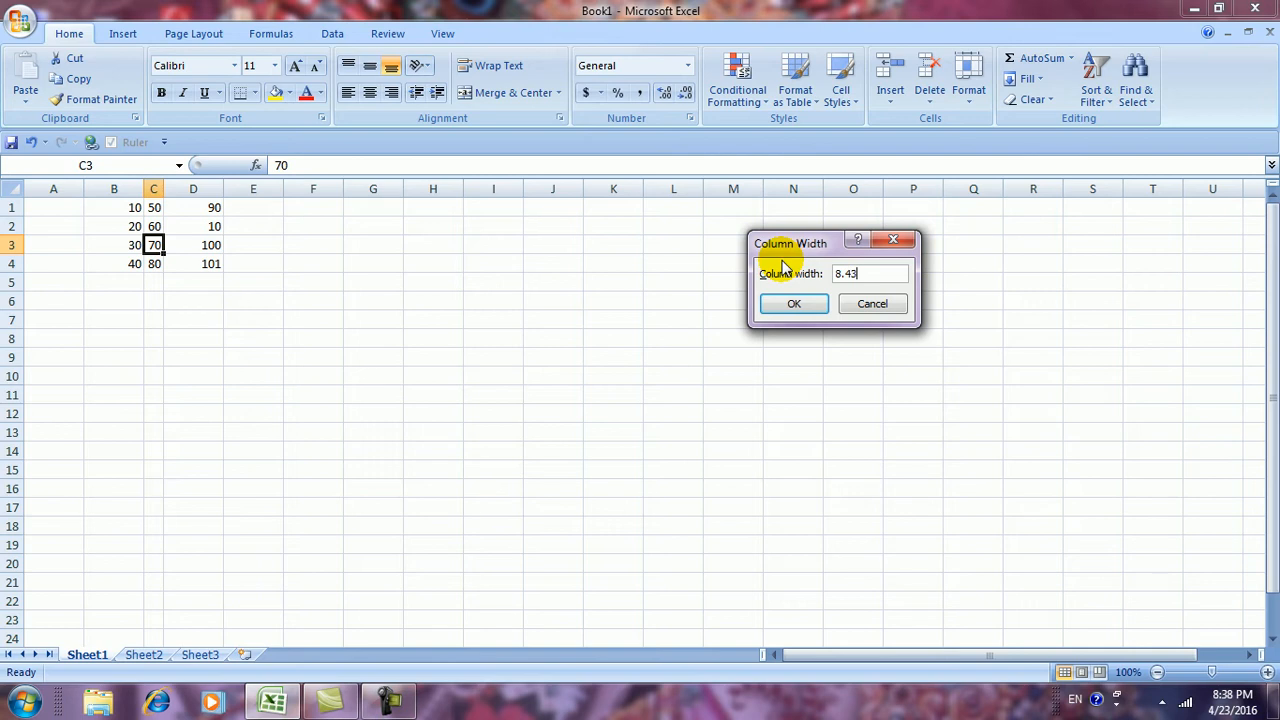
pyautogui.click(794, 304)
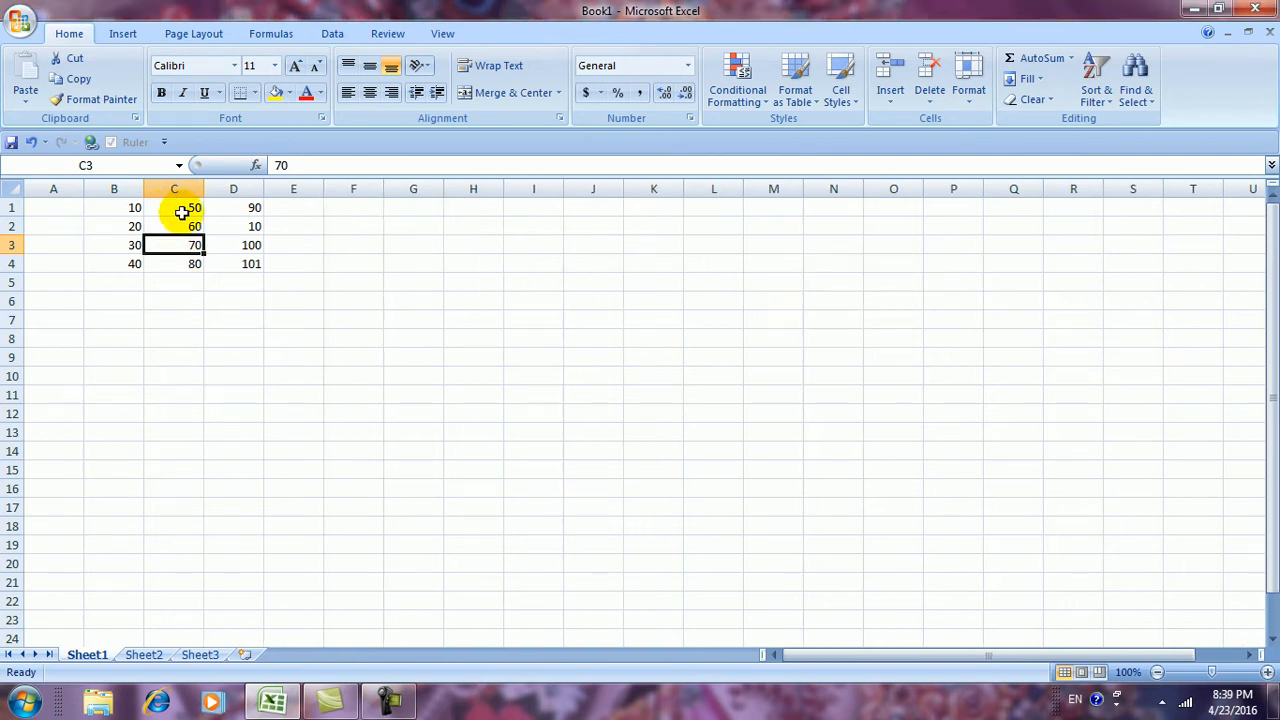
# Review the Column Width and Default Width dialogs, cancelling both to keep 8.43
pyautogui.click(966, 100)
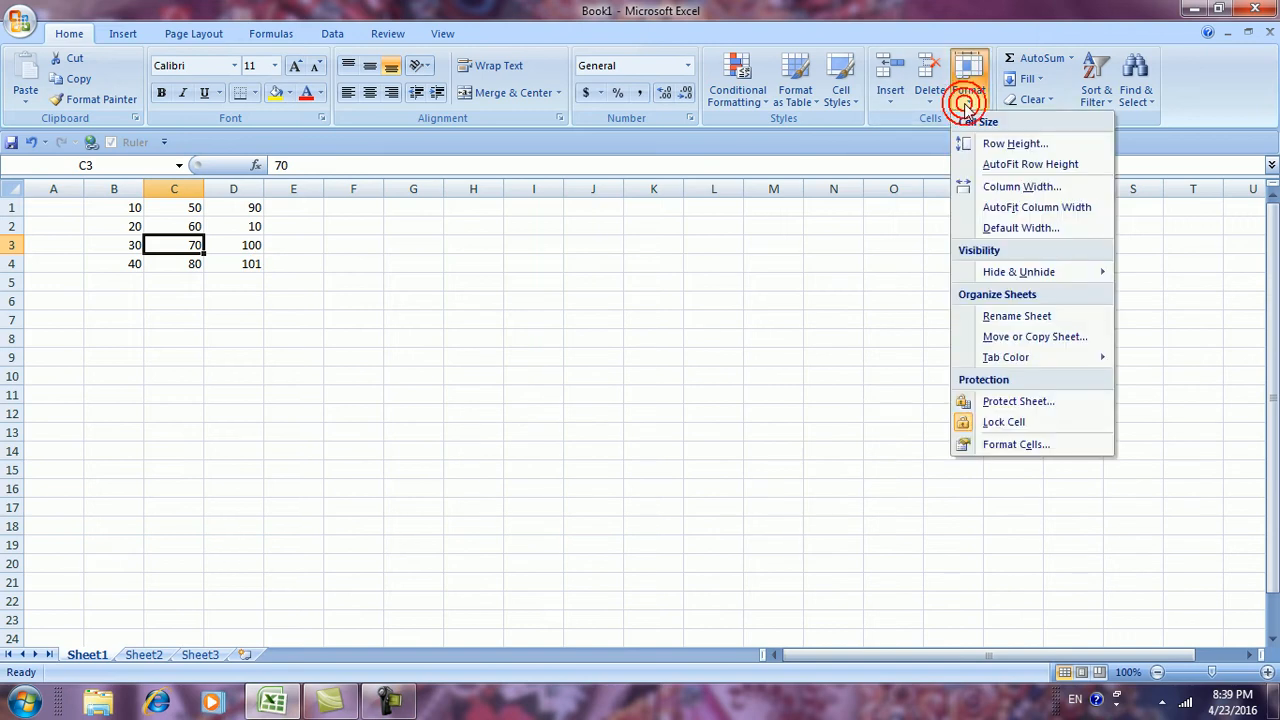
pyautogui.click(975, 188)
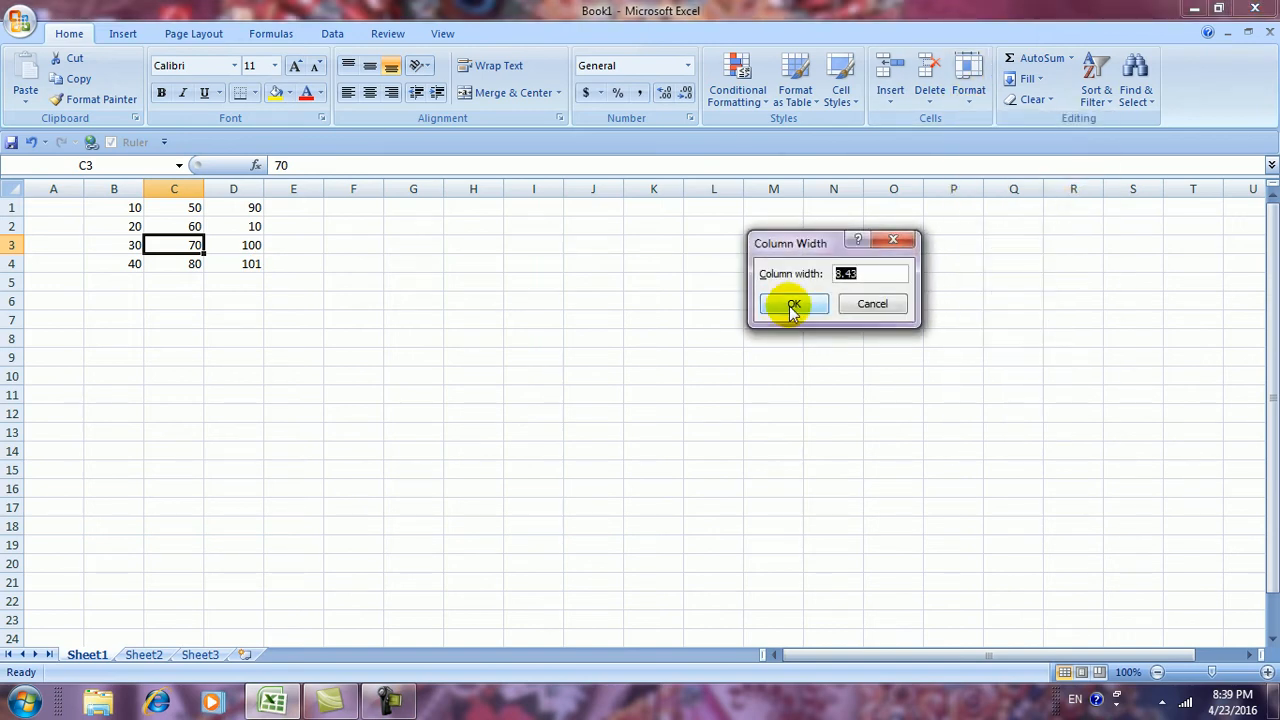
pyautogui.click(868, 303)
pyautogui.click(966, 100)
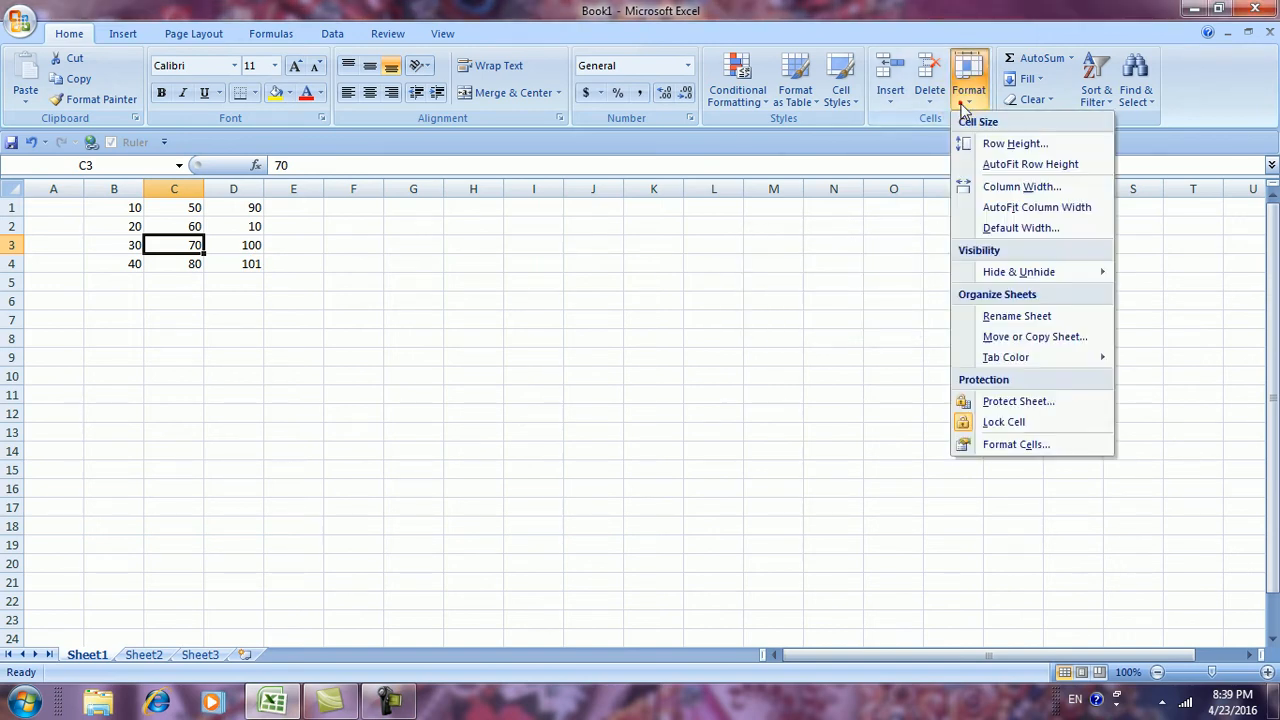
pyautogui.click(1010, 228)
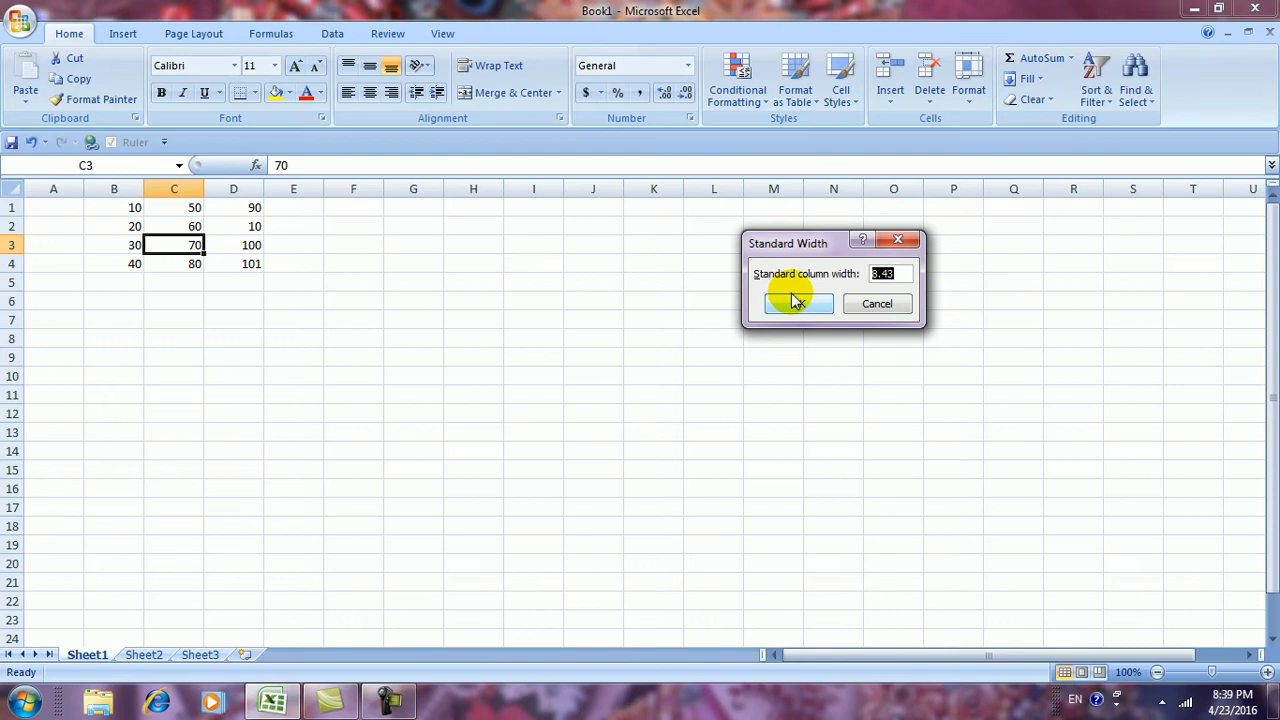
pyautogui.click(876, 303)
pyautogui.click(967, 100)
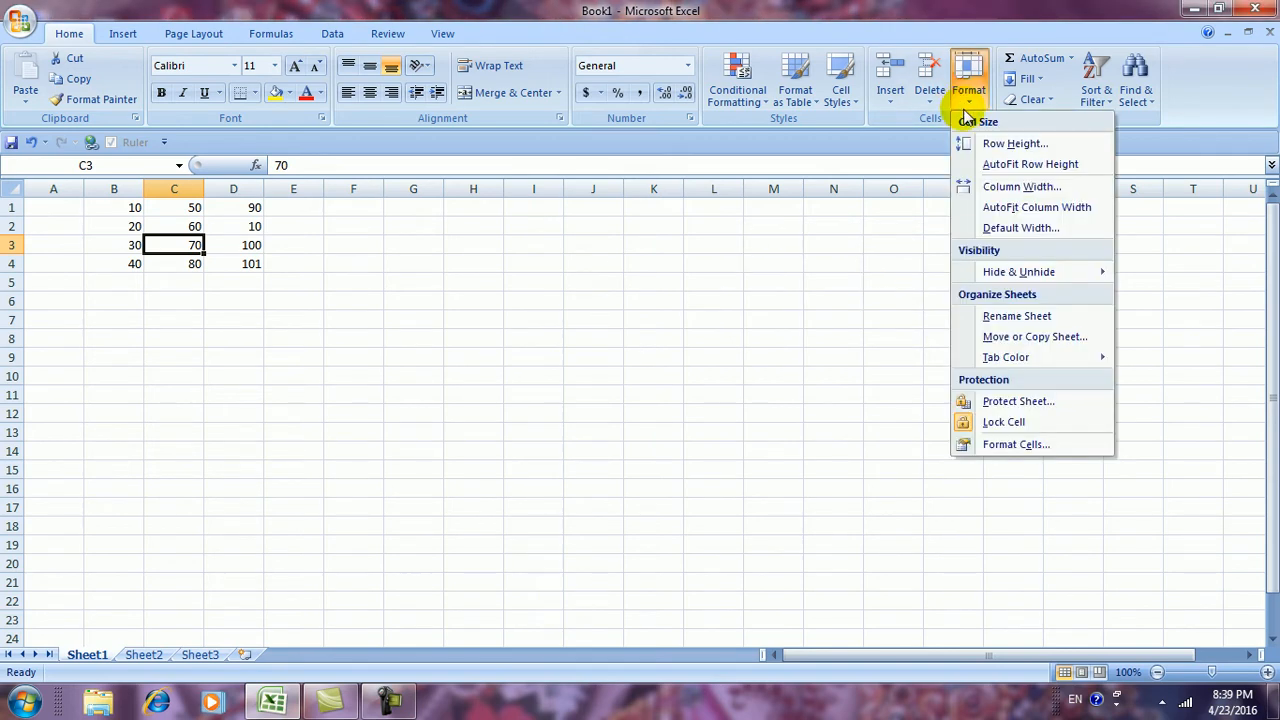
# Hide row 3 (30, 70, 100) with Hide Rows, then select an empty cell
pyautogui.moveTo(988, 278)
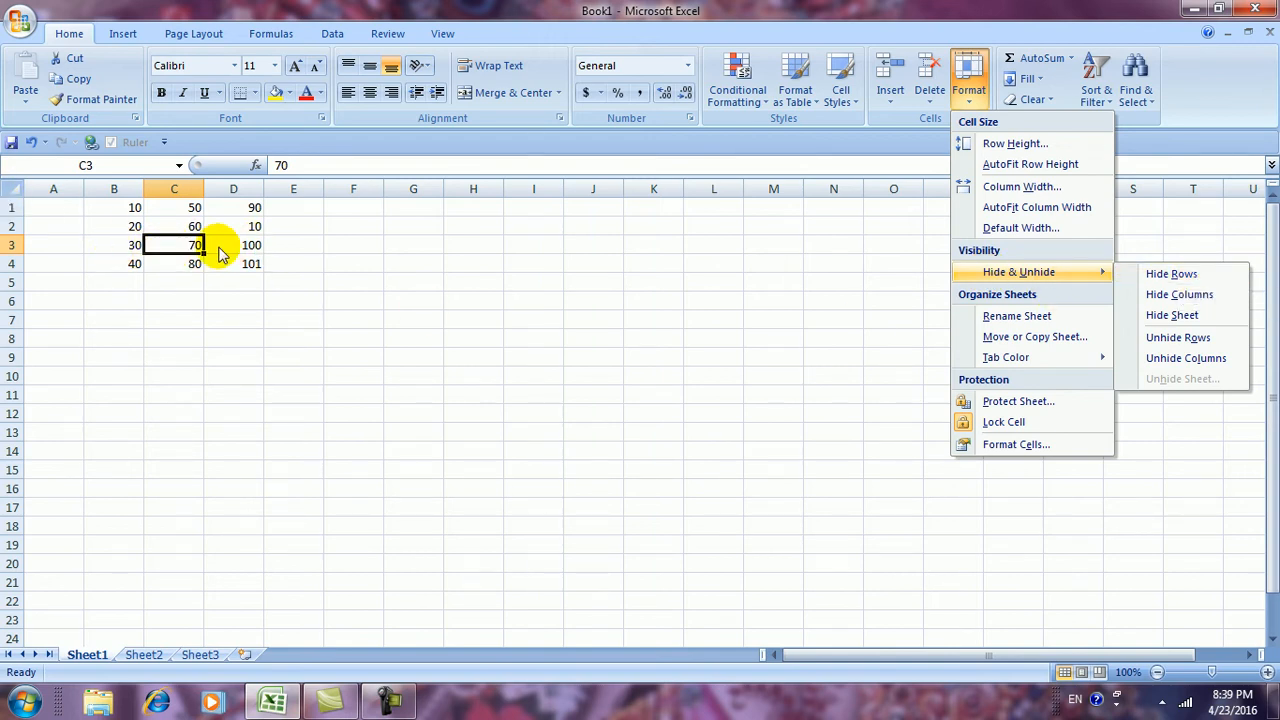
pyautogui.click(1162, 282)
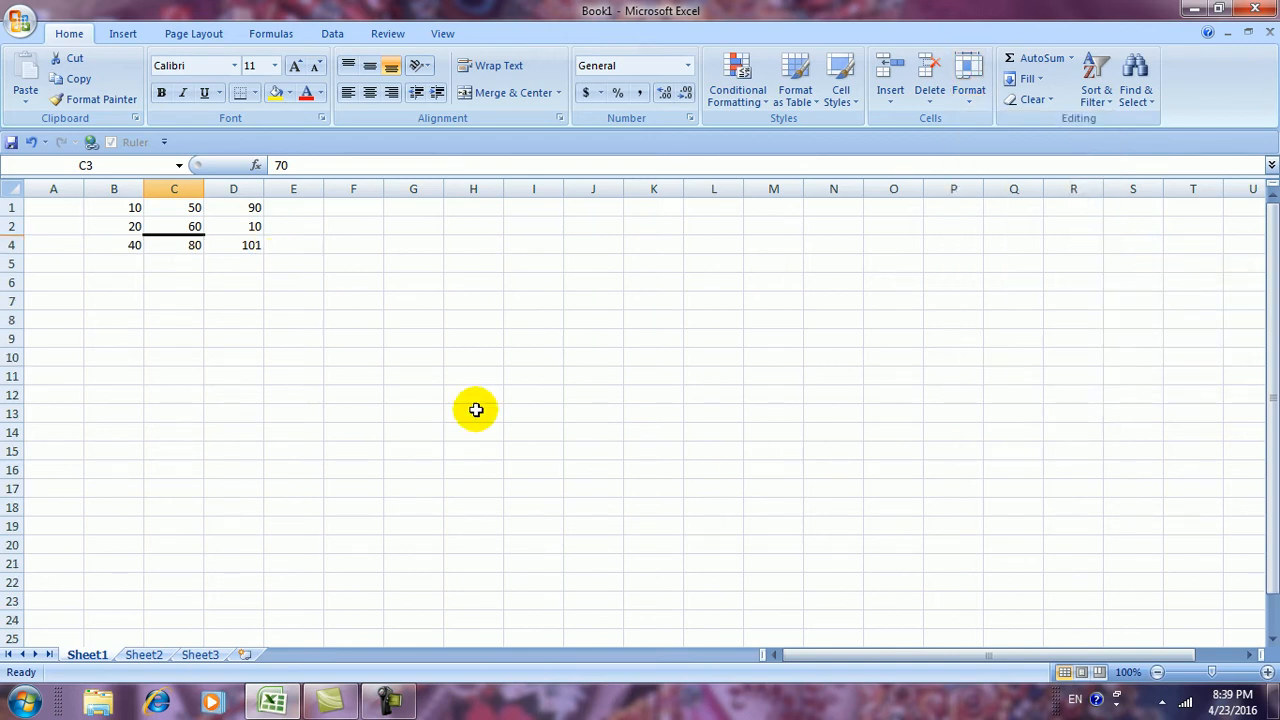
pyautogui.click(334, 409)
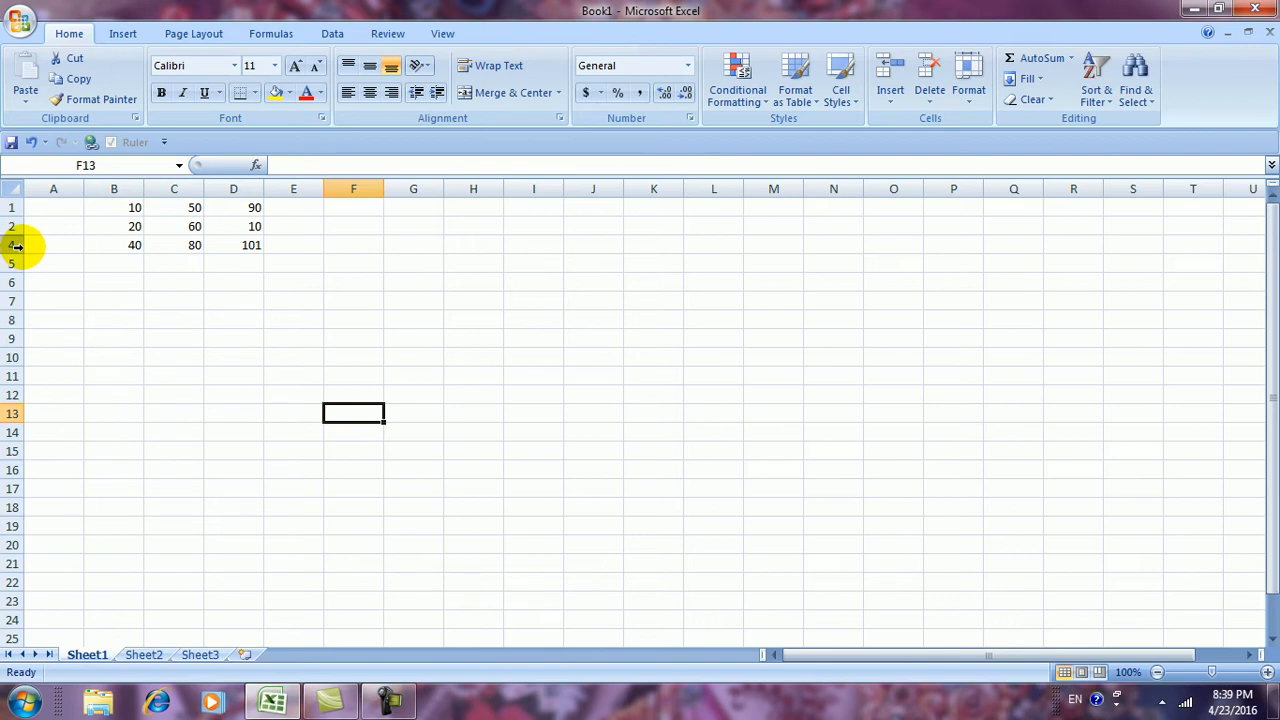
# Select A1:F7 and Unhide Rows so row 3 with 30, 70, 100 reappears
pyautogui.moveTo(53, 210); pyautogui.dragTo(326, 297)
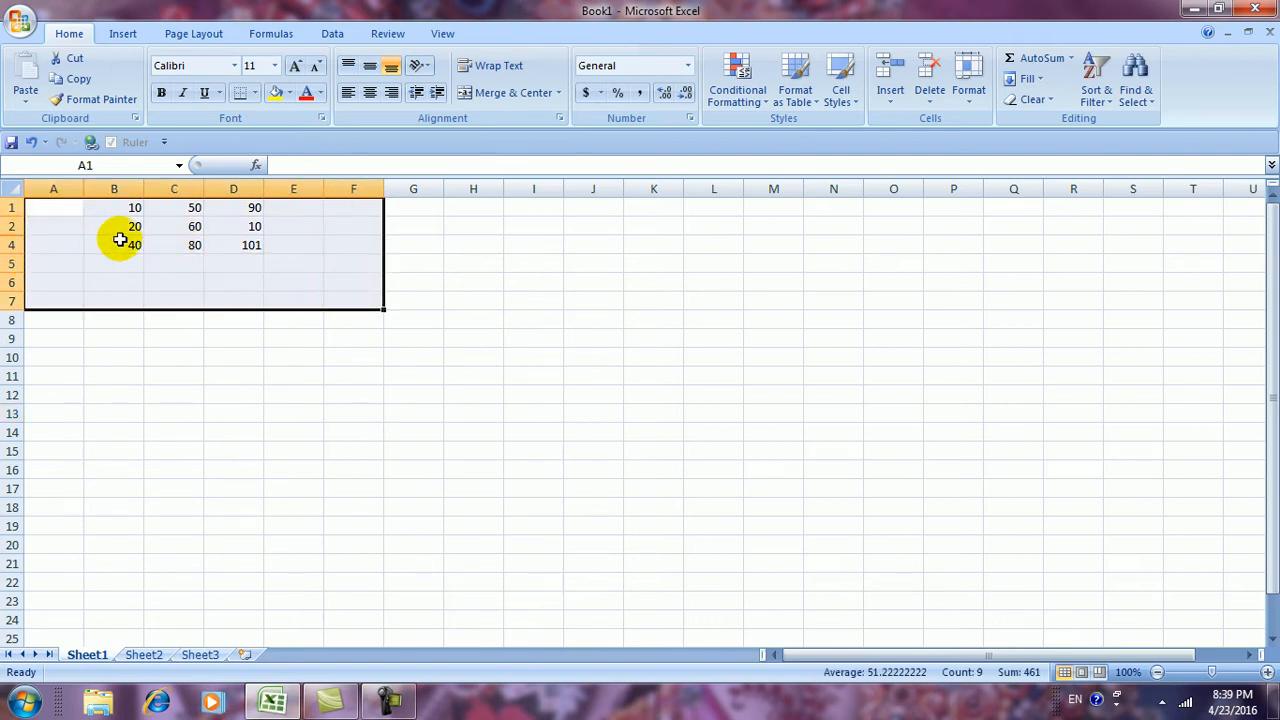
pyautogui.click(969, 100)
pyautogui.moveTo(993, 280)
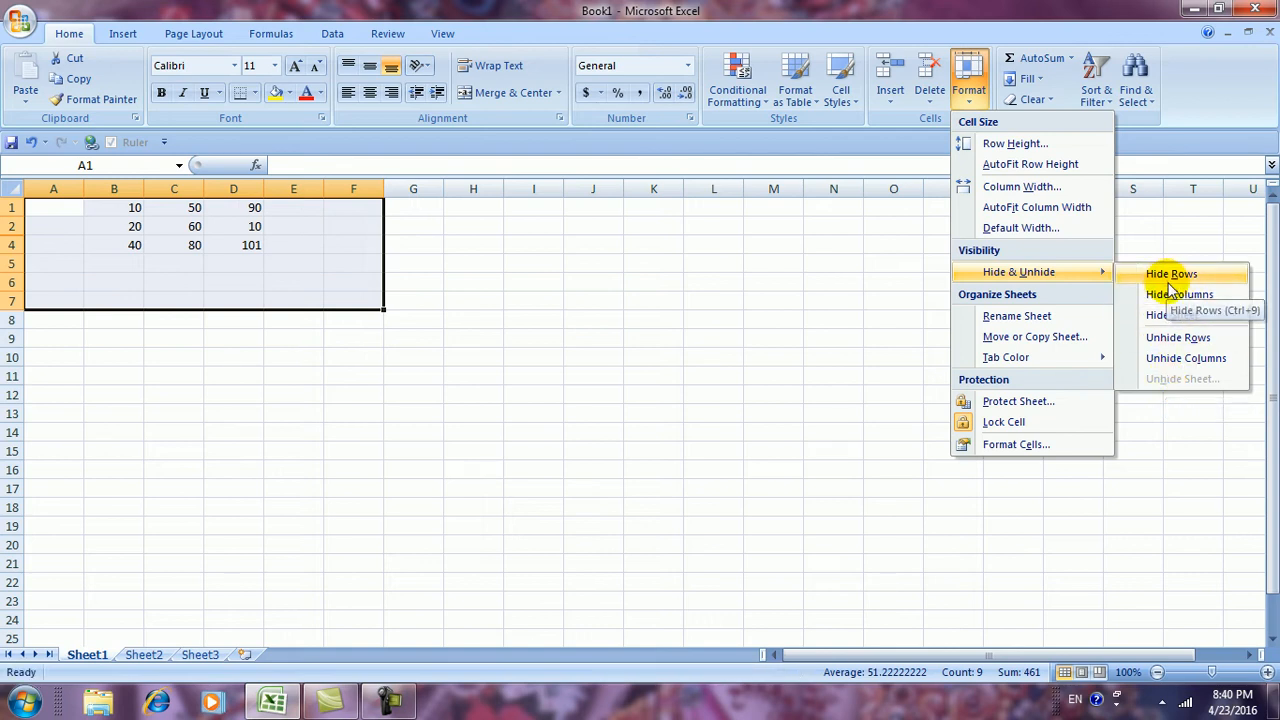
pyautogui.click(1175, 340)
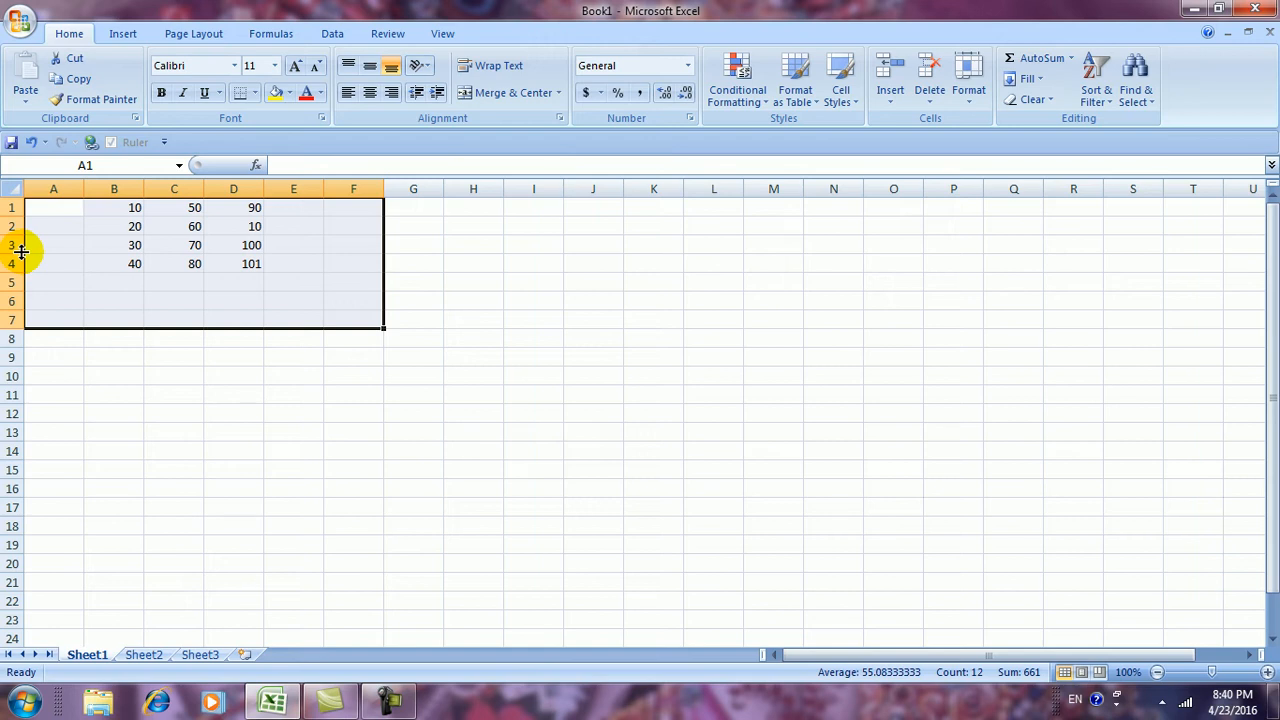
pyautogui.click(921, 263)
# With C3 selected, hide column C using Hide Columns
pyautogui.click(190, 247)
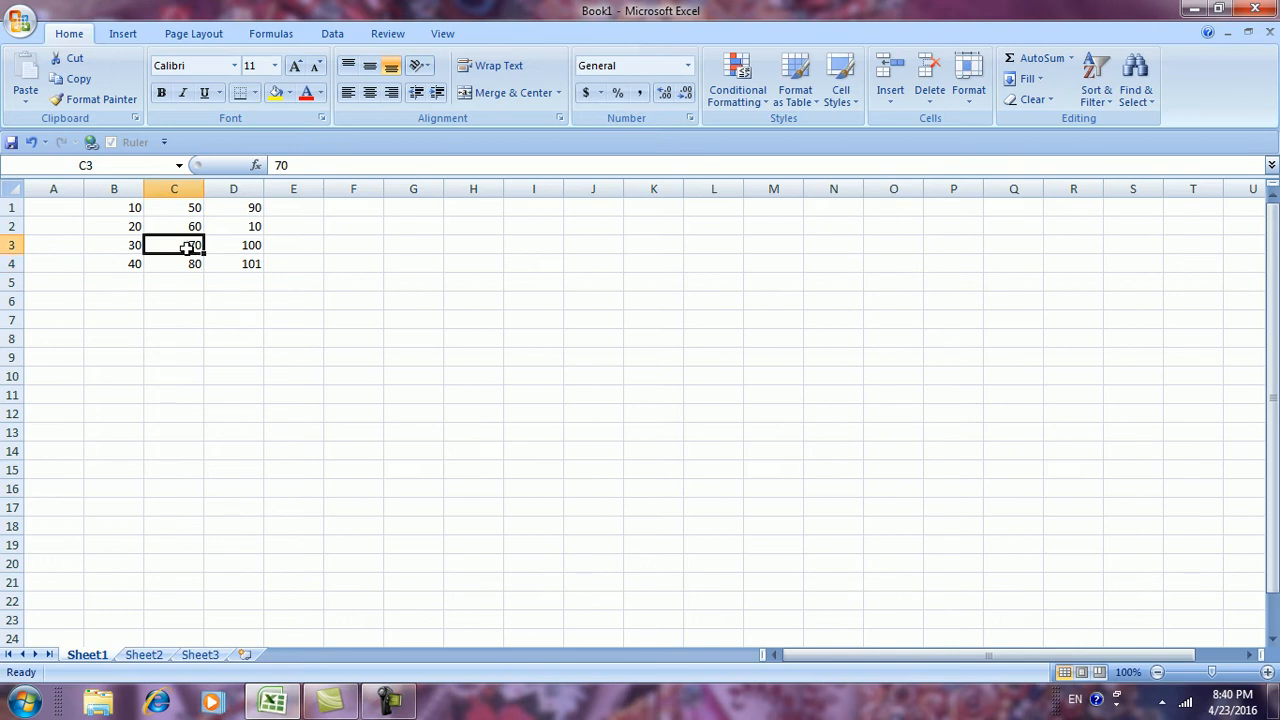
pyautogui.click(967, 100)
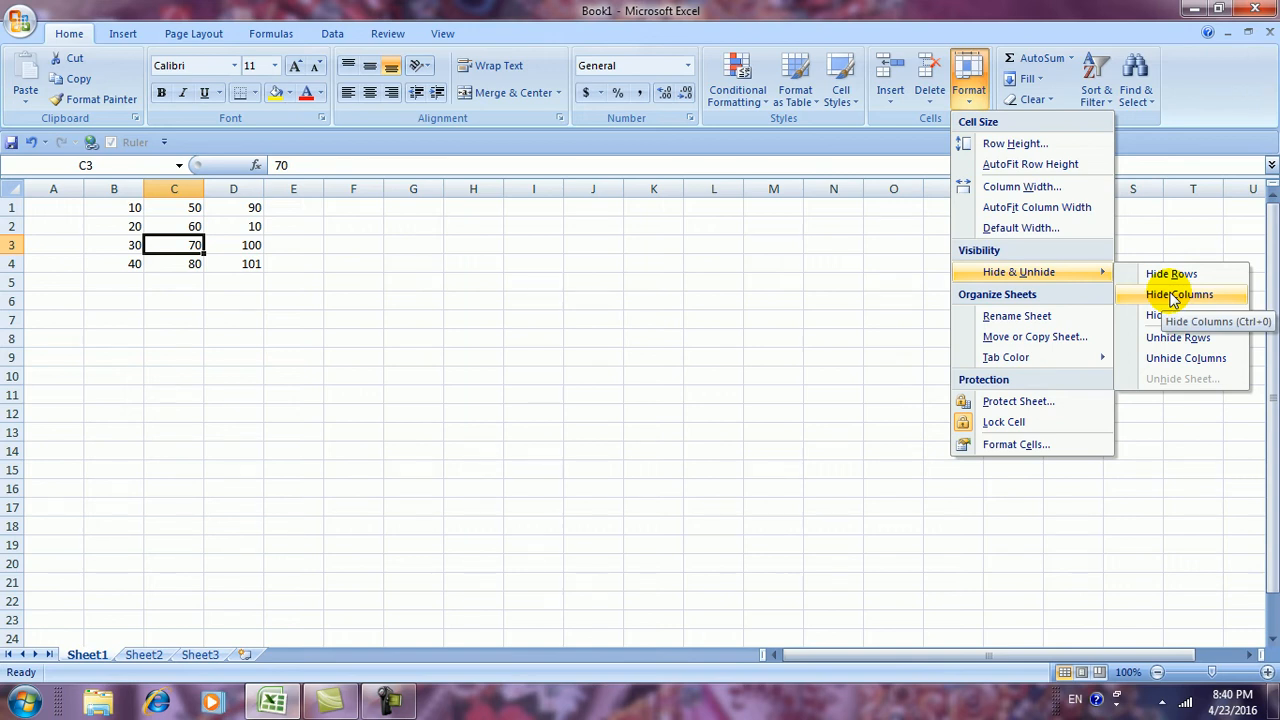
pyautogui.click(1168, 294)
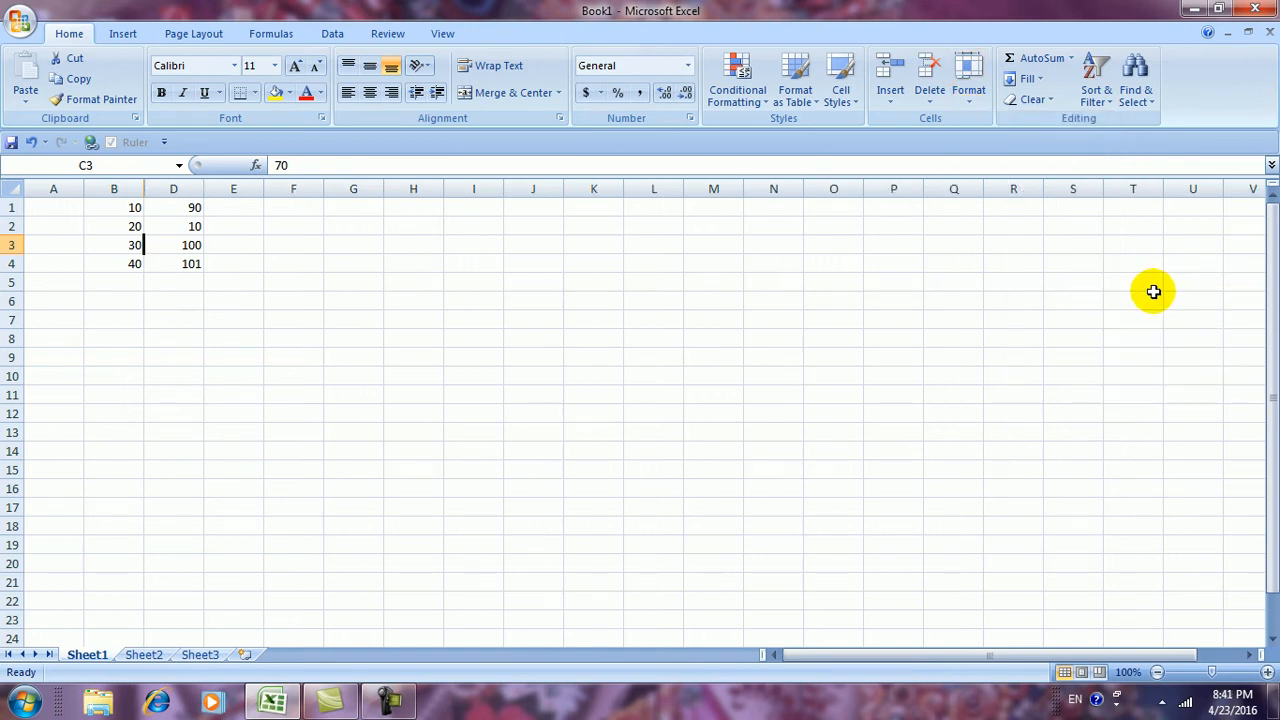
pyautogui.click(411, 357)
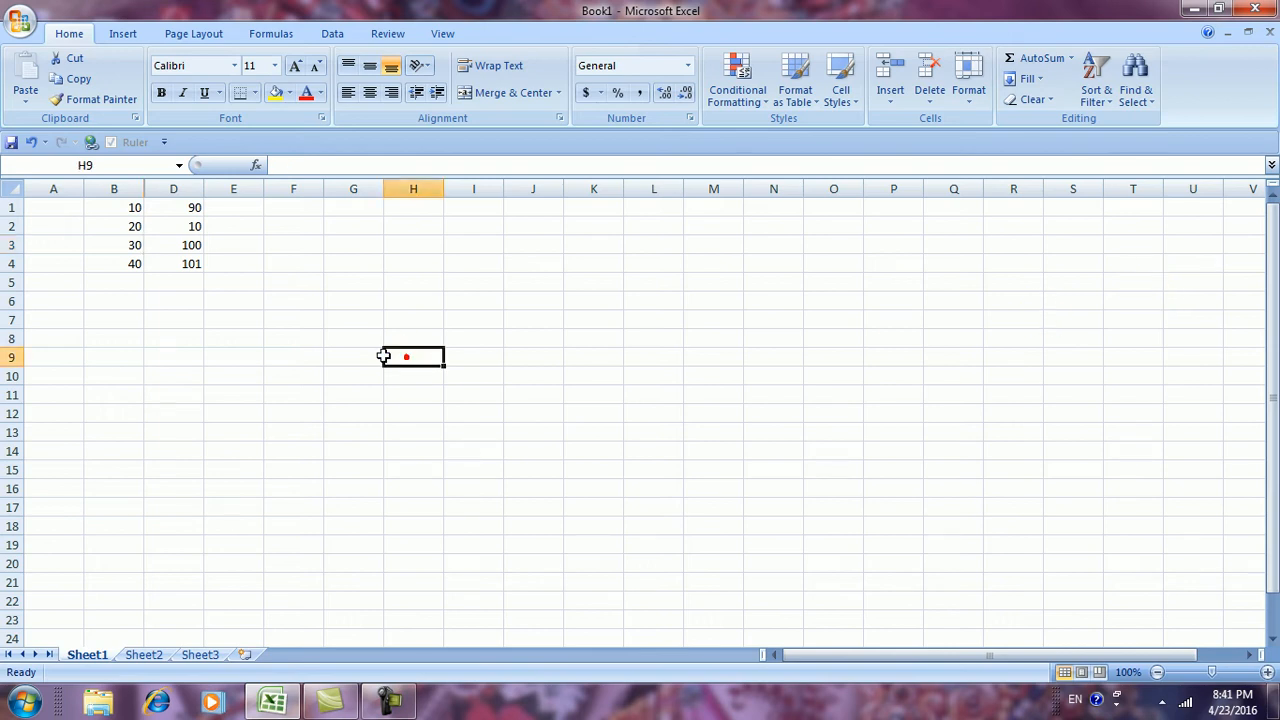
# Select A1:F6 and Unhide Columns so column C's 50, 60, 70, 80 return
pyautogui.moveTo(57, 207); pyautogui.dragTo(310, 335)
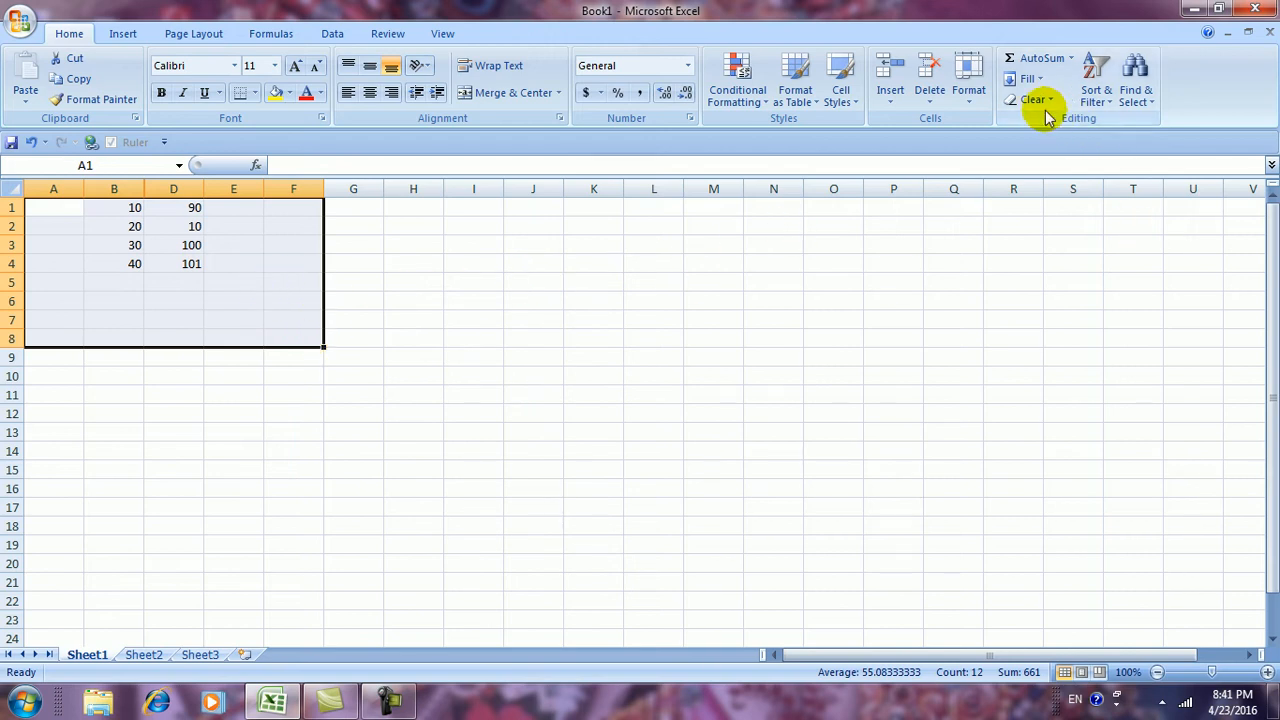
pyautogui.click(975, 105)
pyautogui.moveTo(1086, 272)
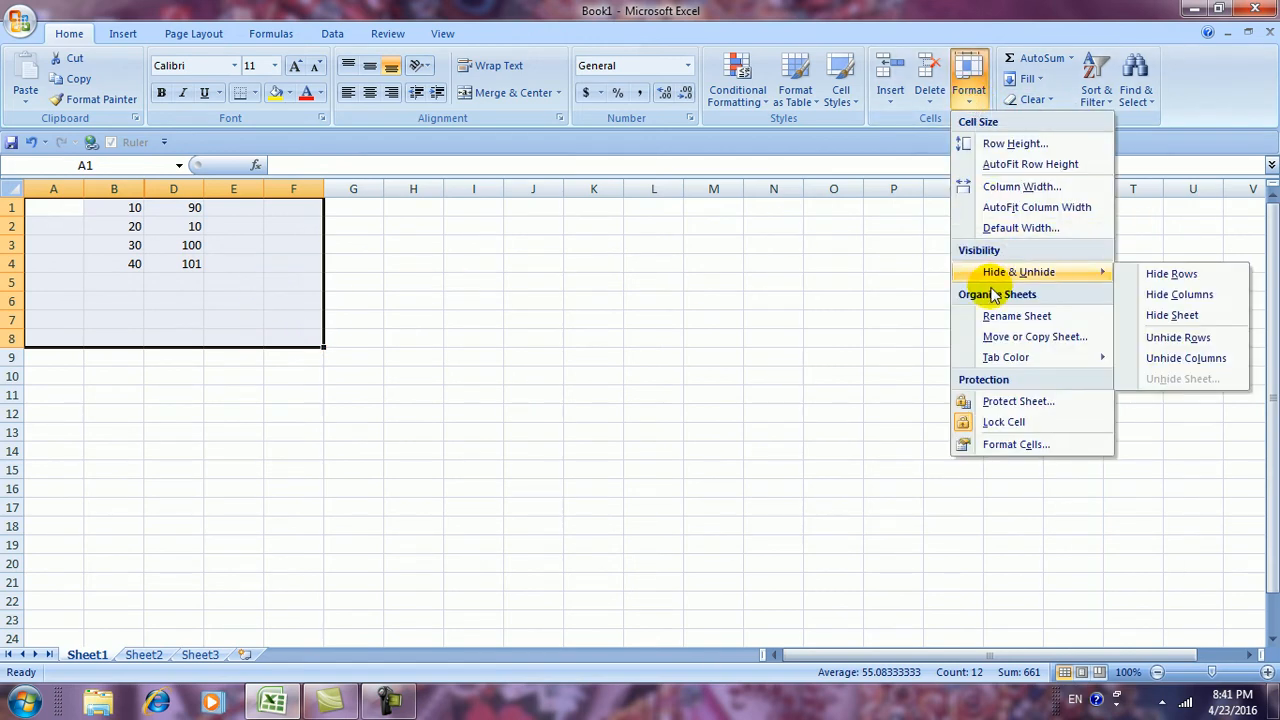
pyautogui.click(1186, 360)
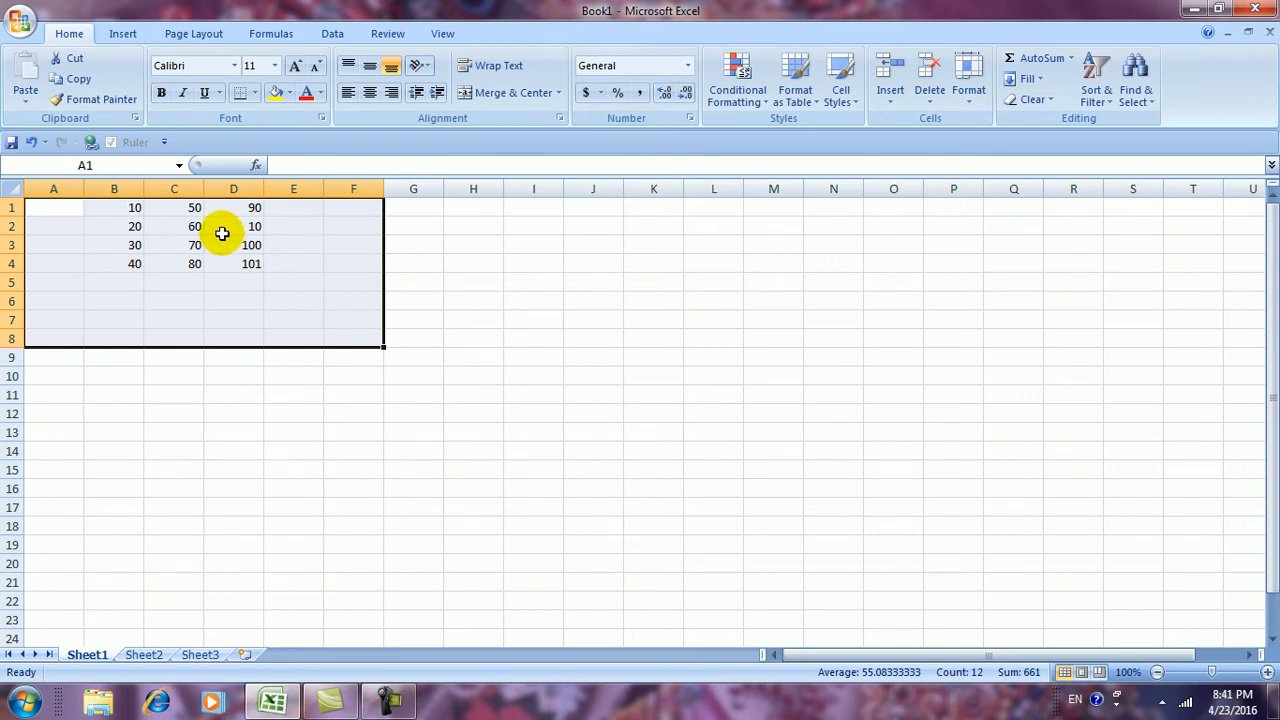
pyautogui.click(594, 410)
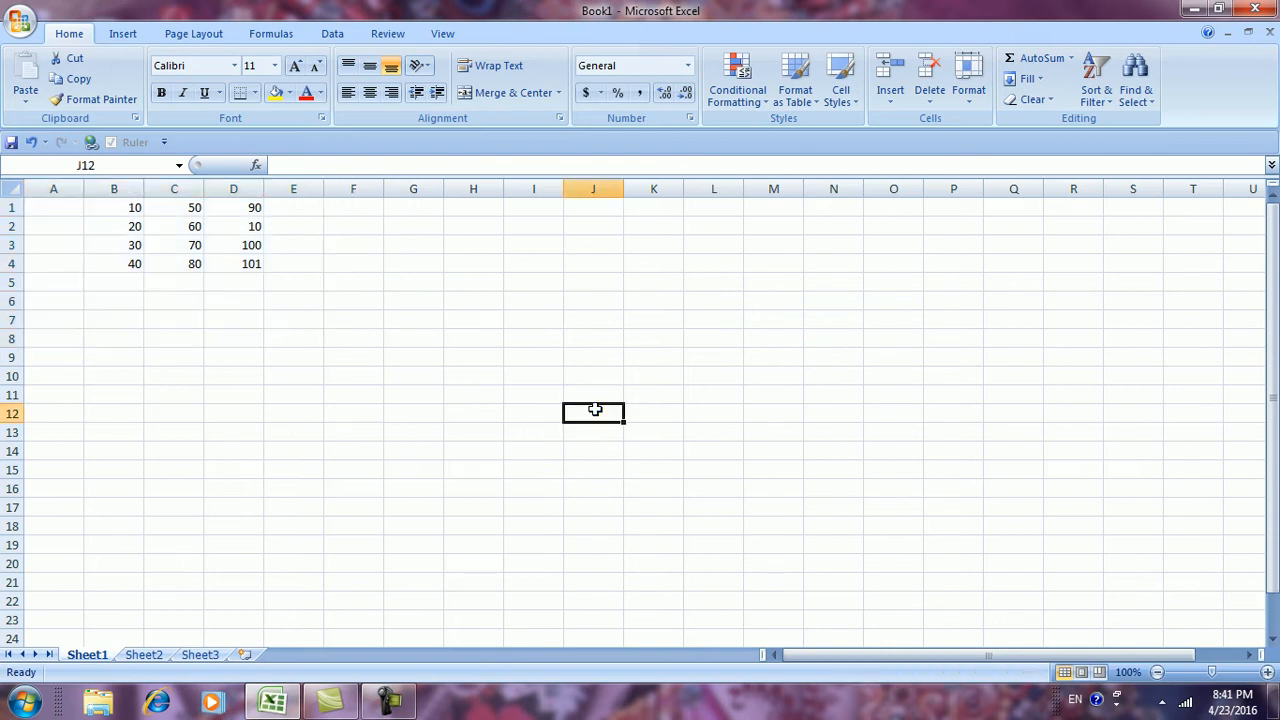
pyautogui.click(169, 243)
pyautogui.click(969, 95)
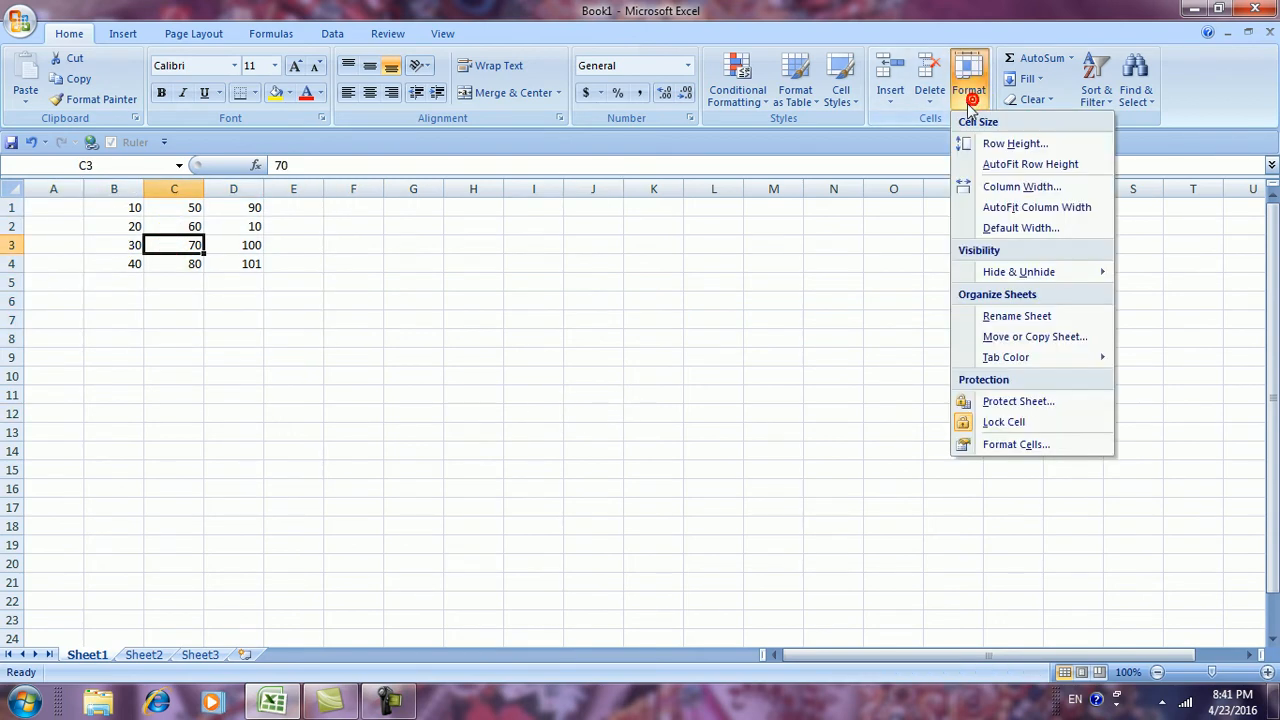
# Check Sheet3 and Sheet2, then hide Sheet1 with Hide Sheet
pyautogui.moveTo(1048, 280)
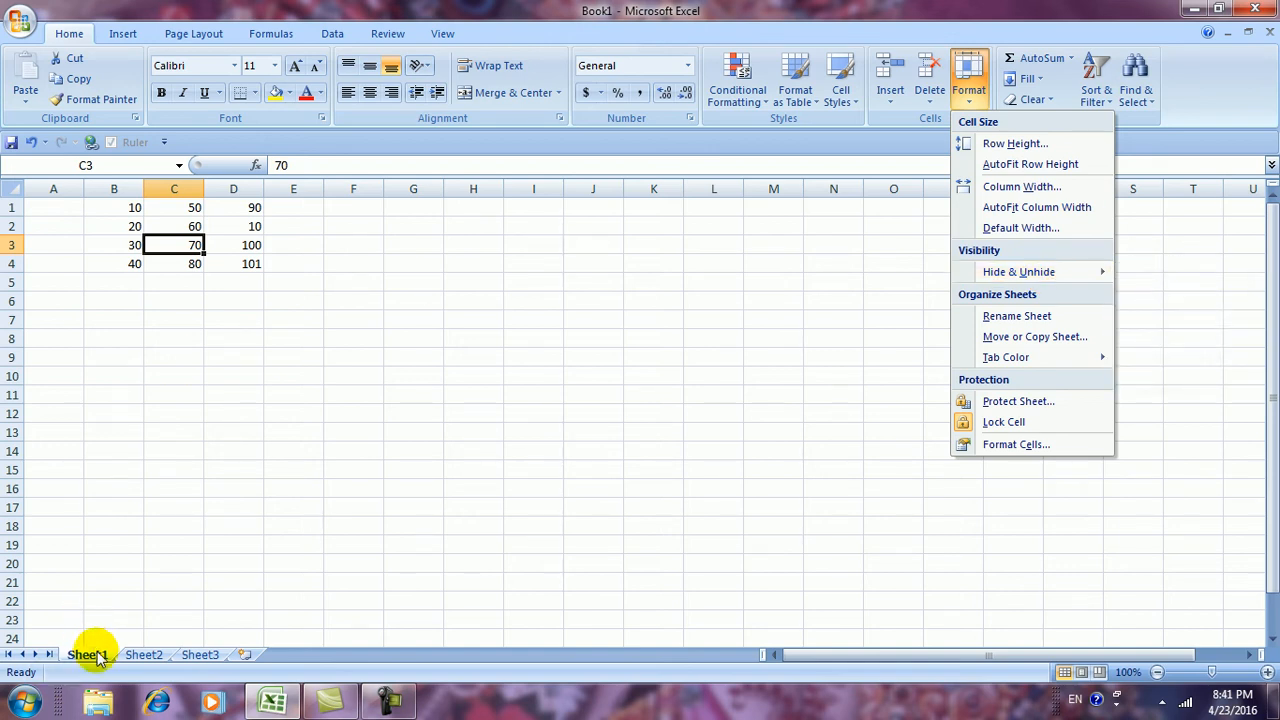
pyautogui.click(157, 654)
pyautogui.click(195, 655)
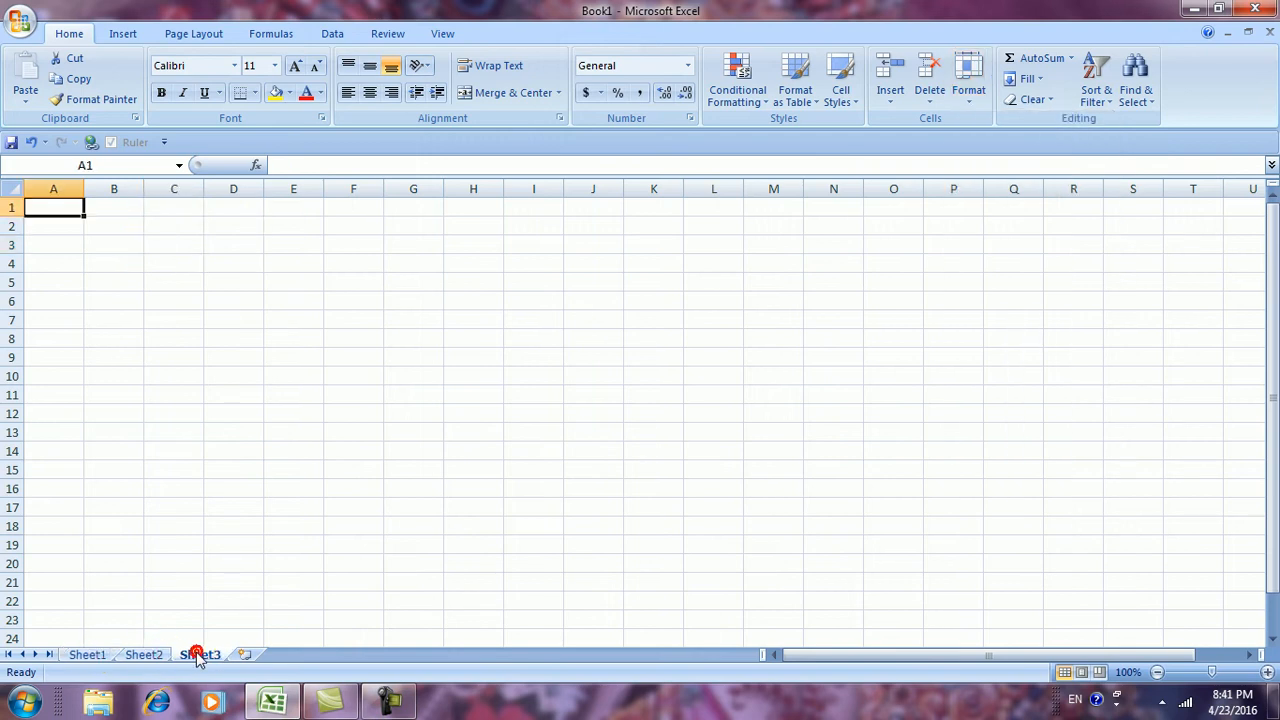
pyautogui.click(148, 654)
pyautogui.click(97, 656)
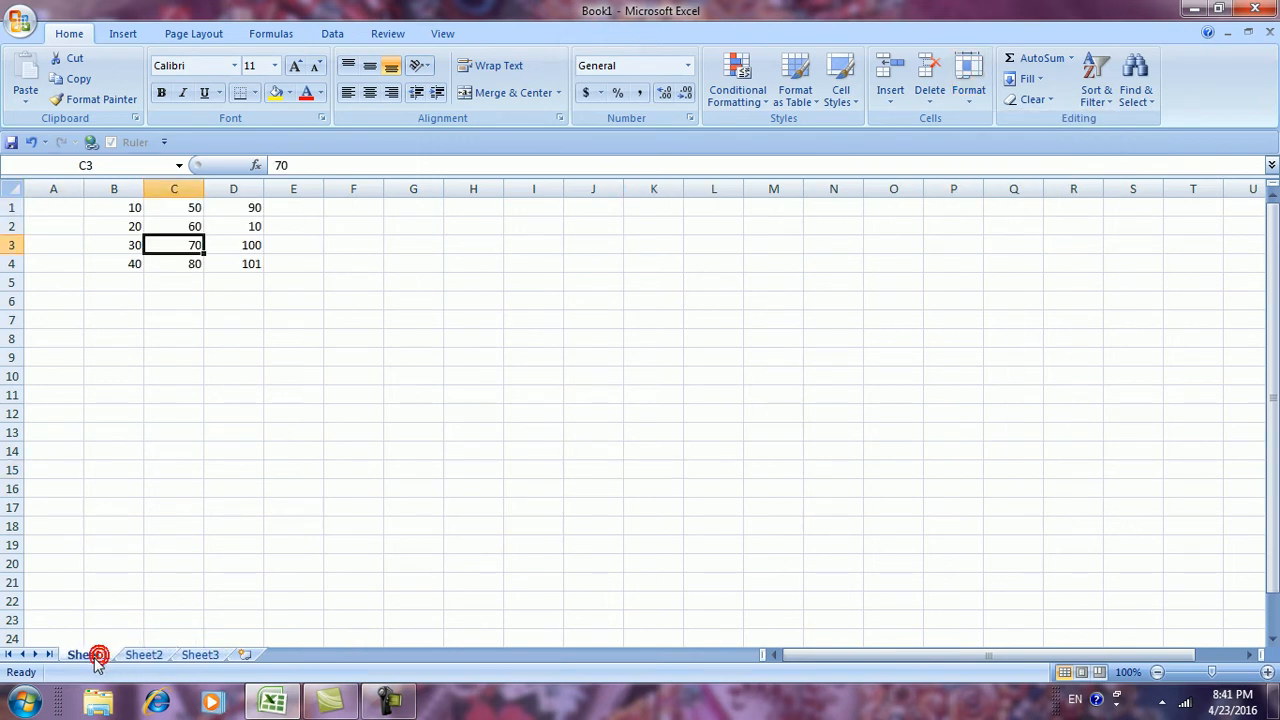
pyautogui.click(966, 98)
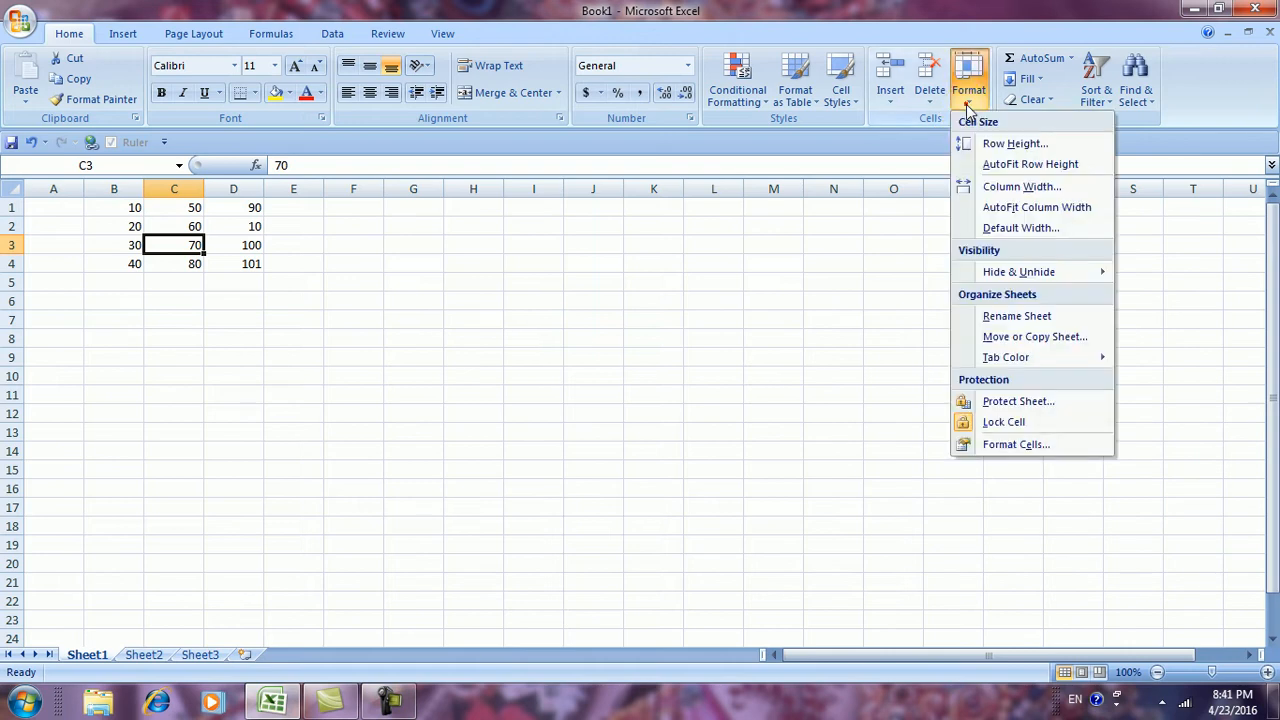
pyautogui.moveTo(1000, 272)
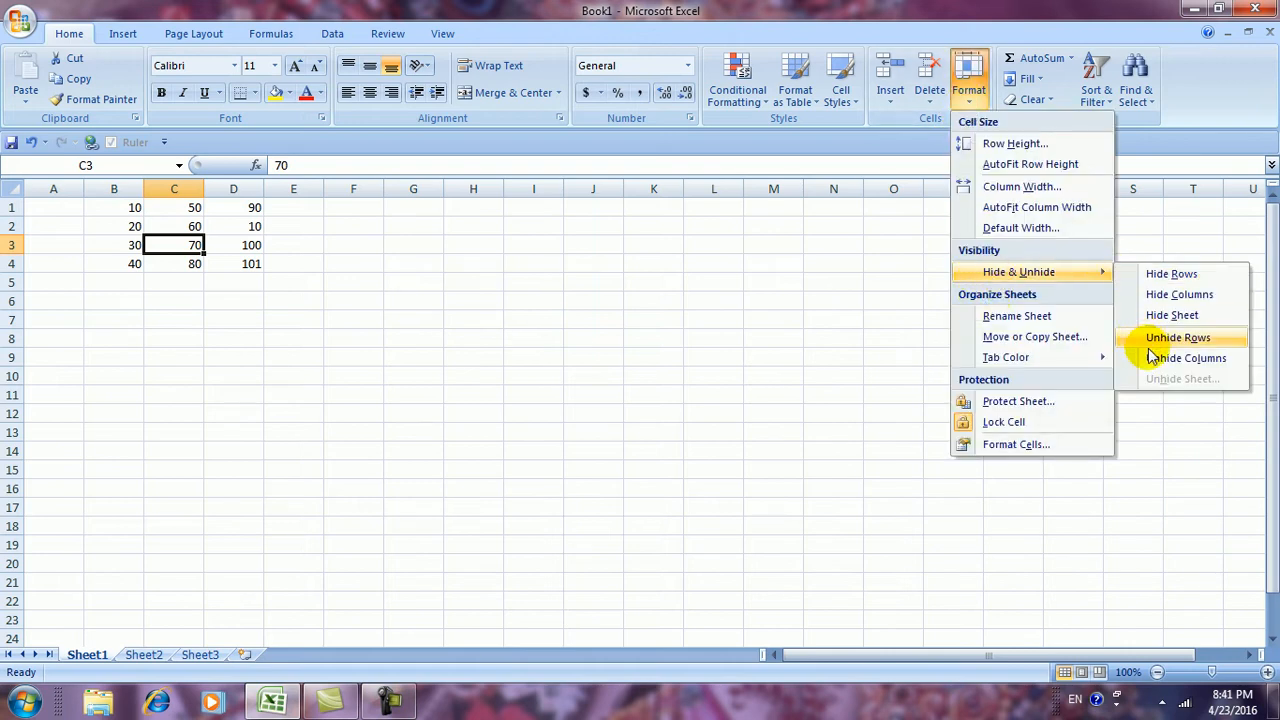
pyautogui.click(1158, 316)
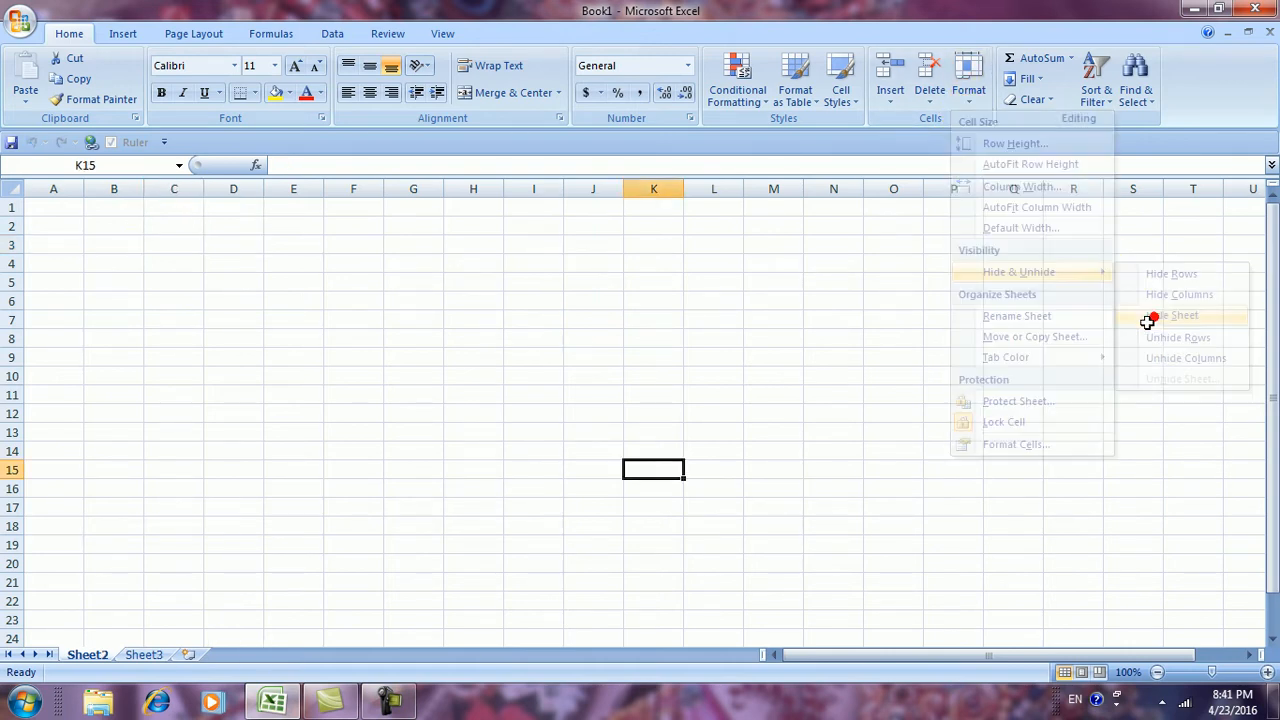
pyautogui.click(346, 523)
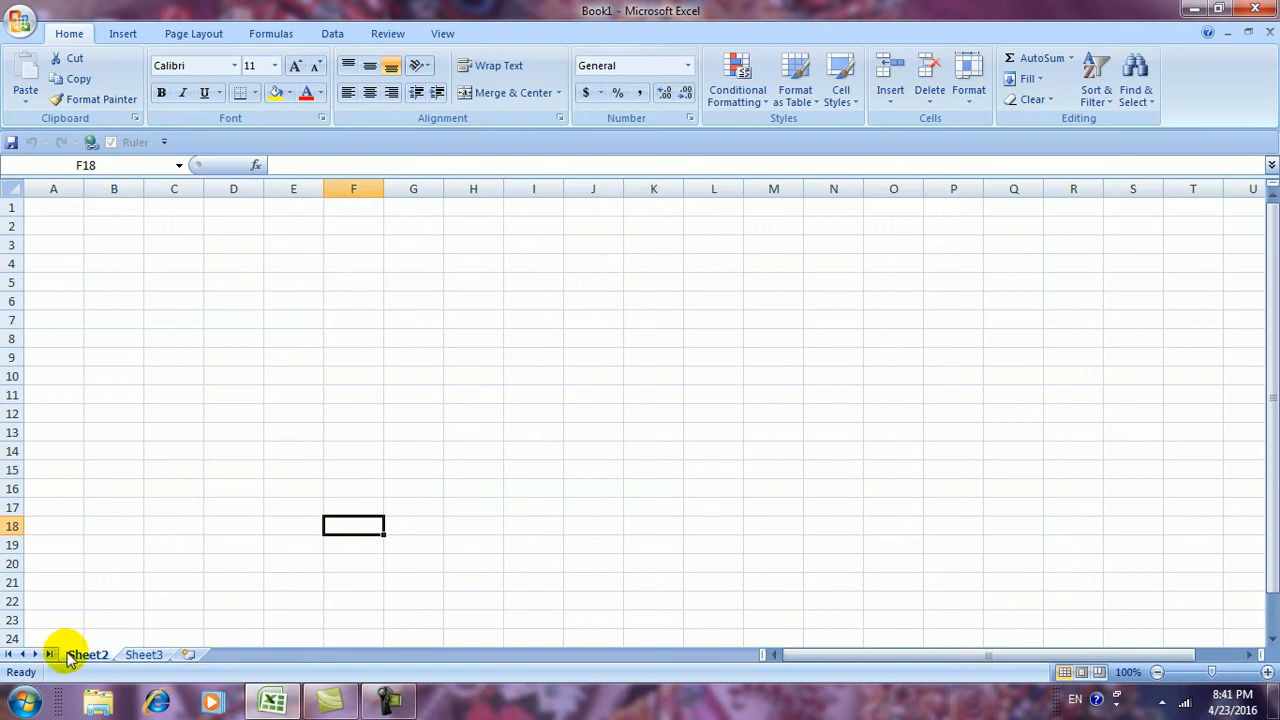
# Open the Unhide list of hidden sheets and cancel without restoring Sheet1
pyautogui.click(138, 655)
pyautogui.click(98, 655)
pyautogui.click(141, 655)
pyautogui.click(100, 656)
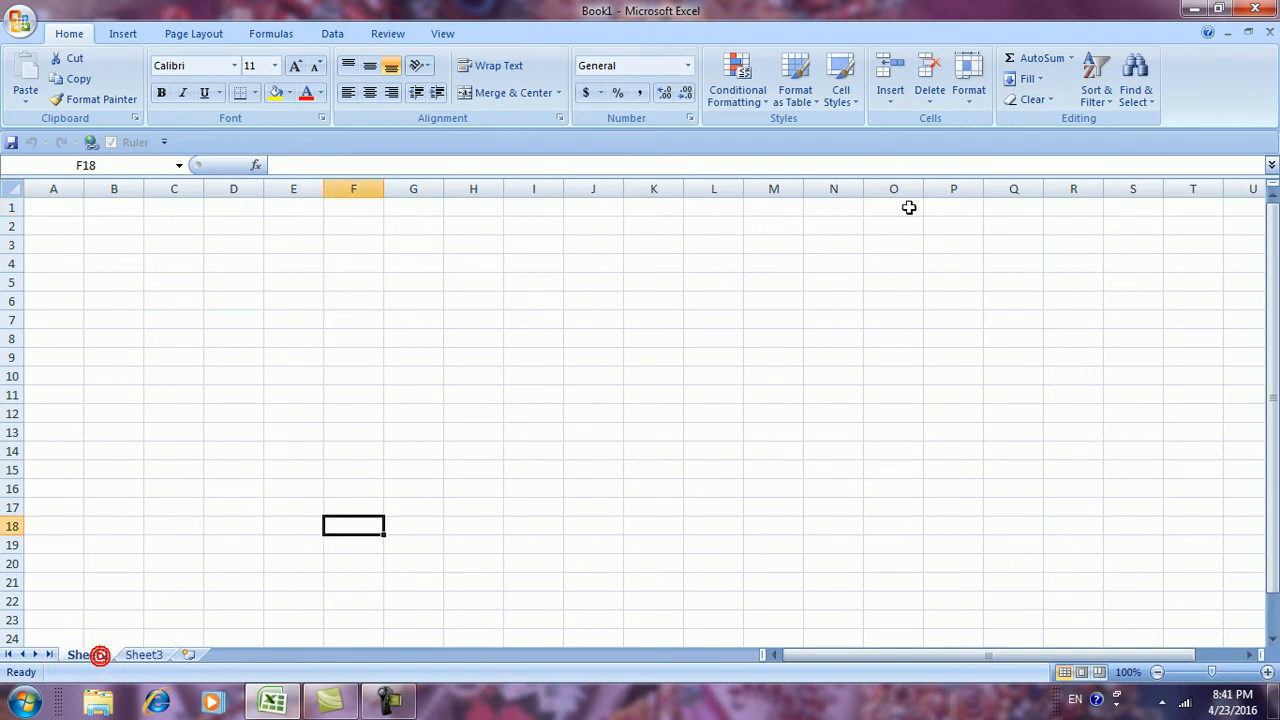
pyautogui.click(972, 108)
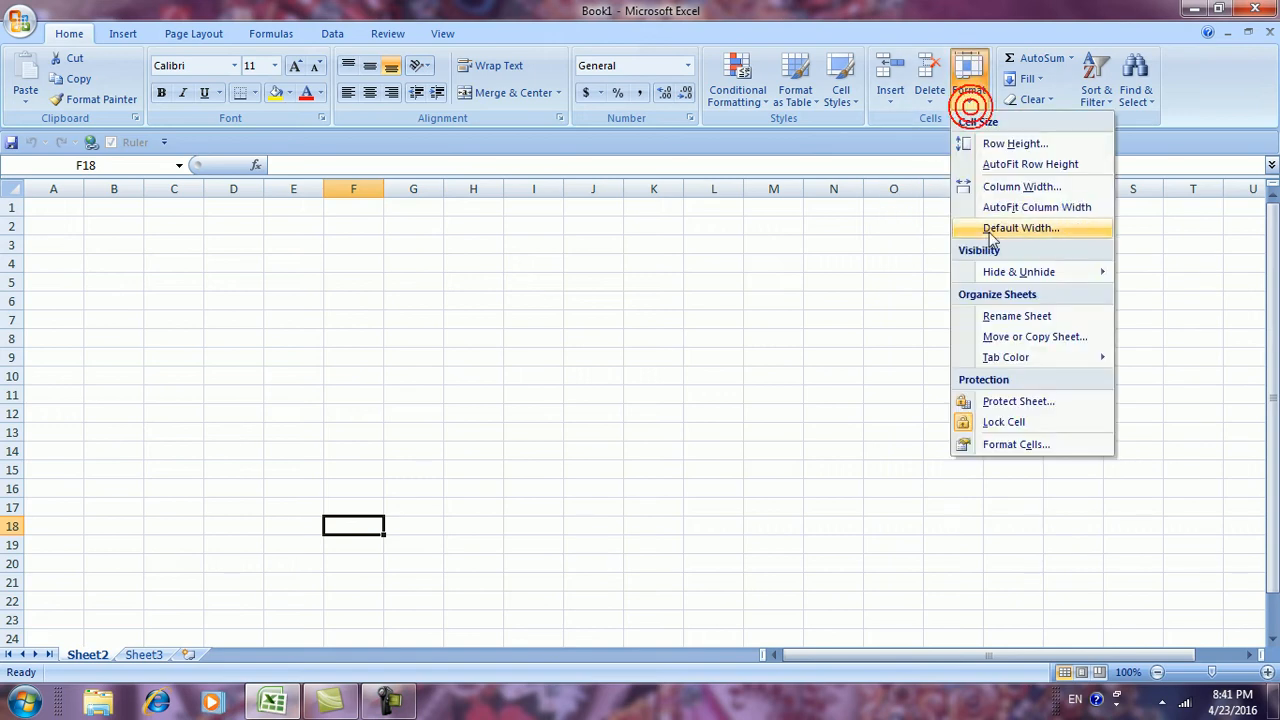
pyautogui.moveTo(1020, 272)
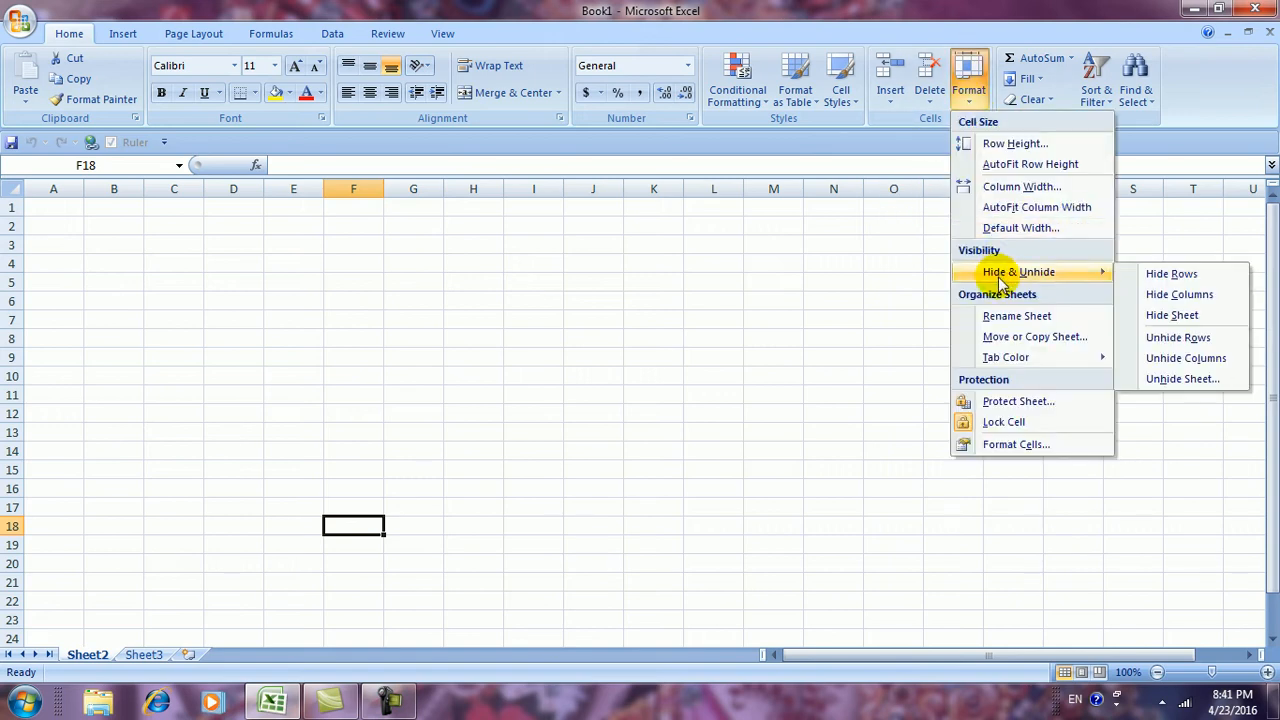
pyautogui.click(1182, 381)
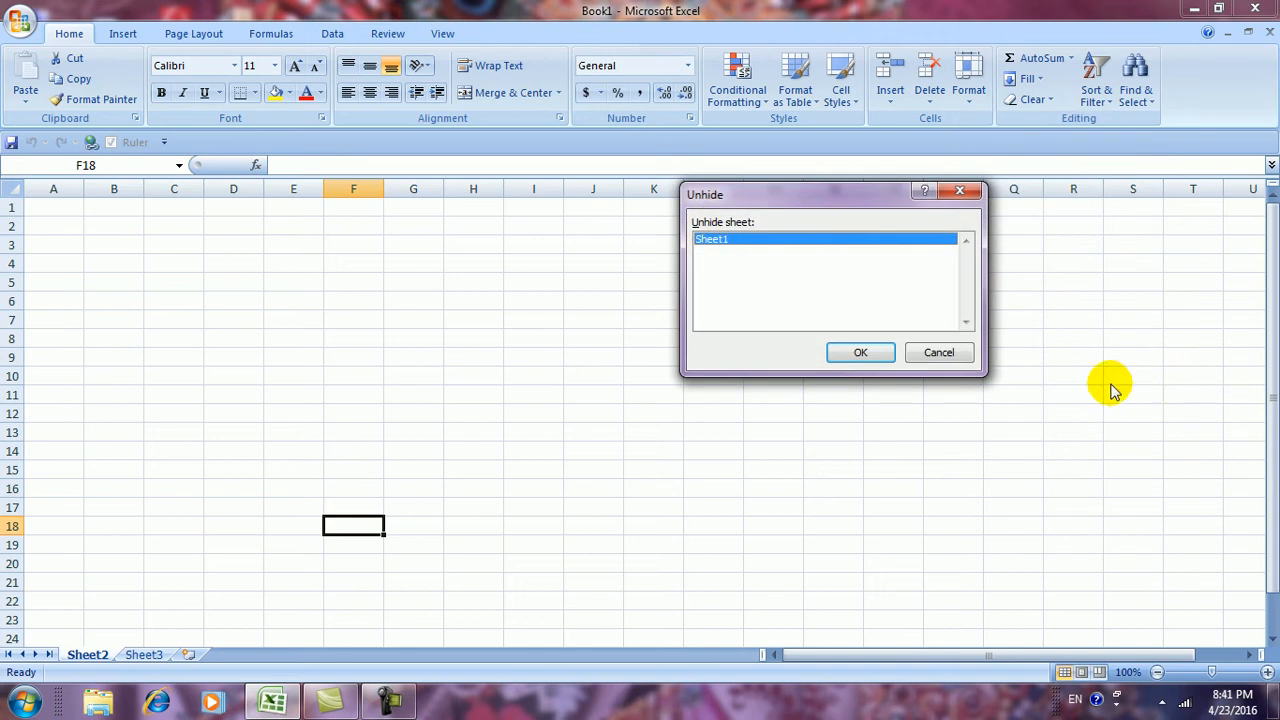
pyautogui.moveTo(730, 197); pyautogui.dragTo(670, 238)
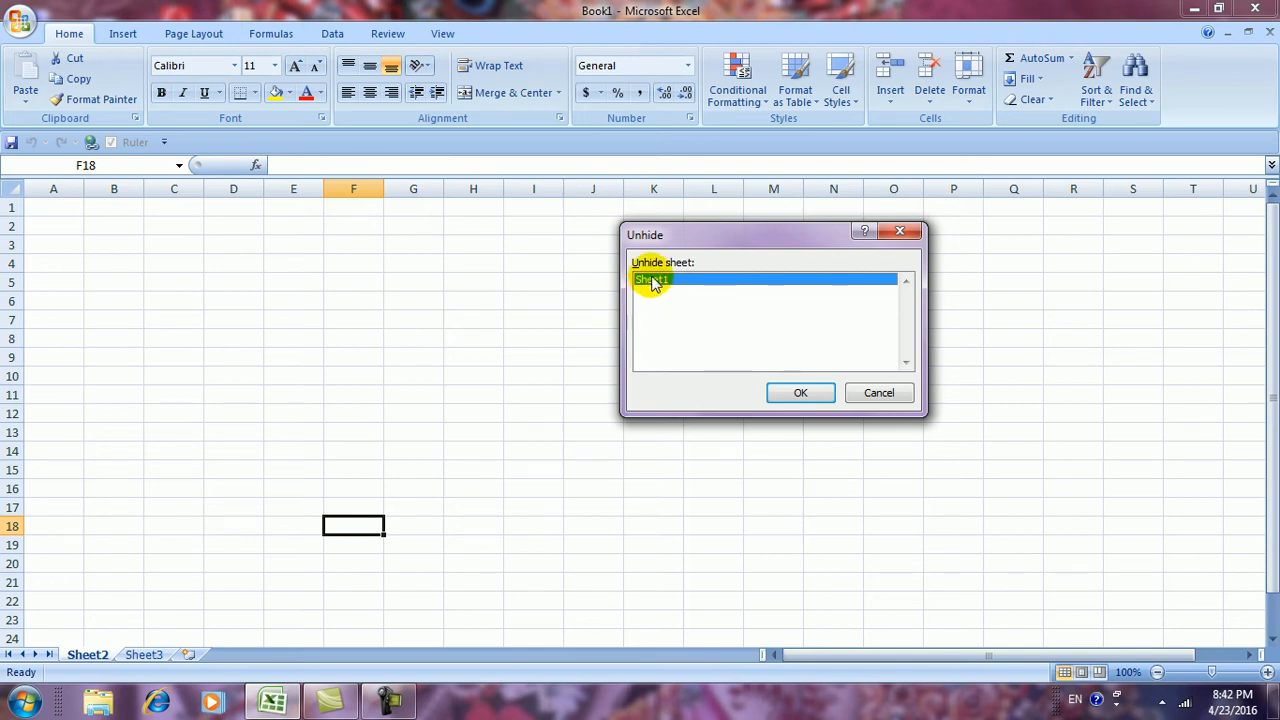
pyautogui.click(884, 397)
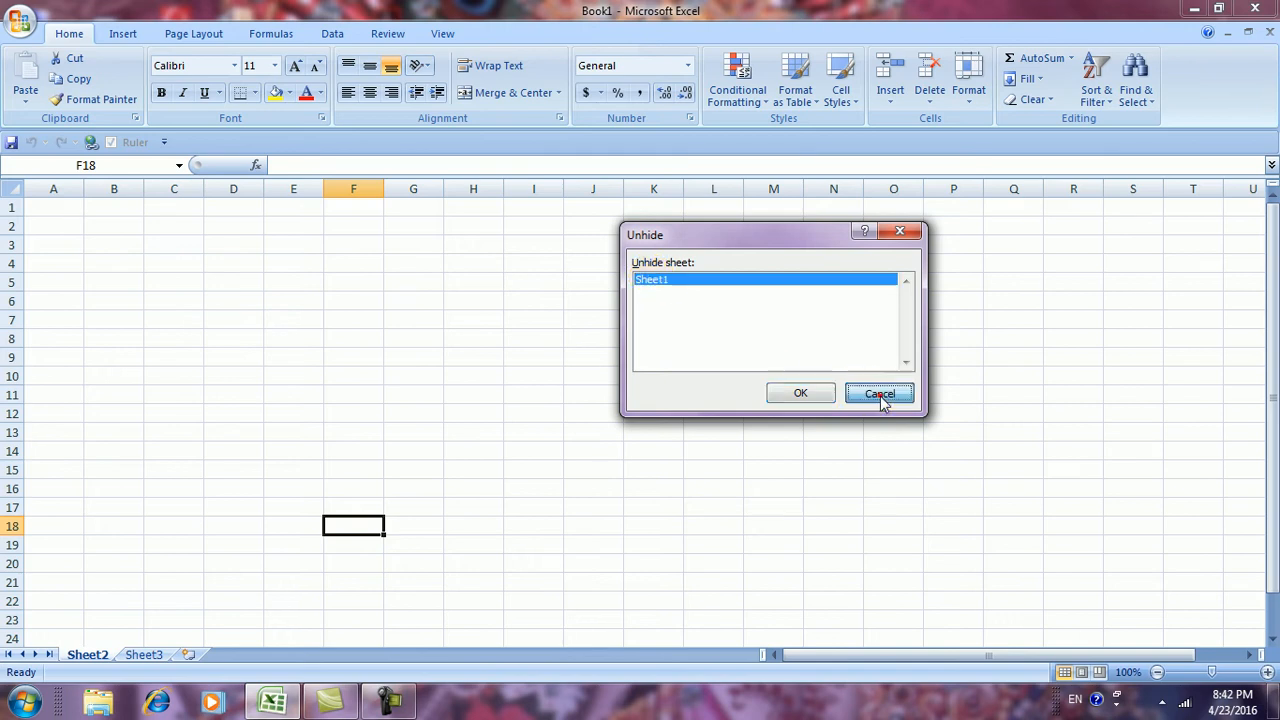
# Hide Sheet2 with Hide & Unhide > Hide Sheet
pyautogui.click(970, 100)
pyautogui.click(1015, 271)
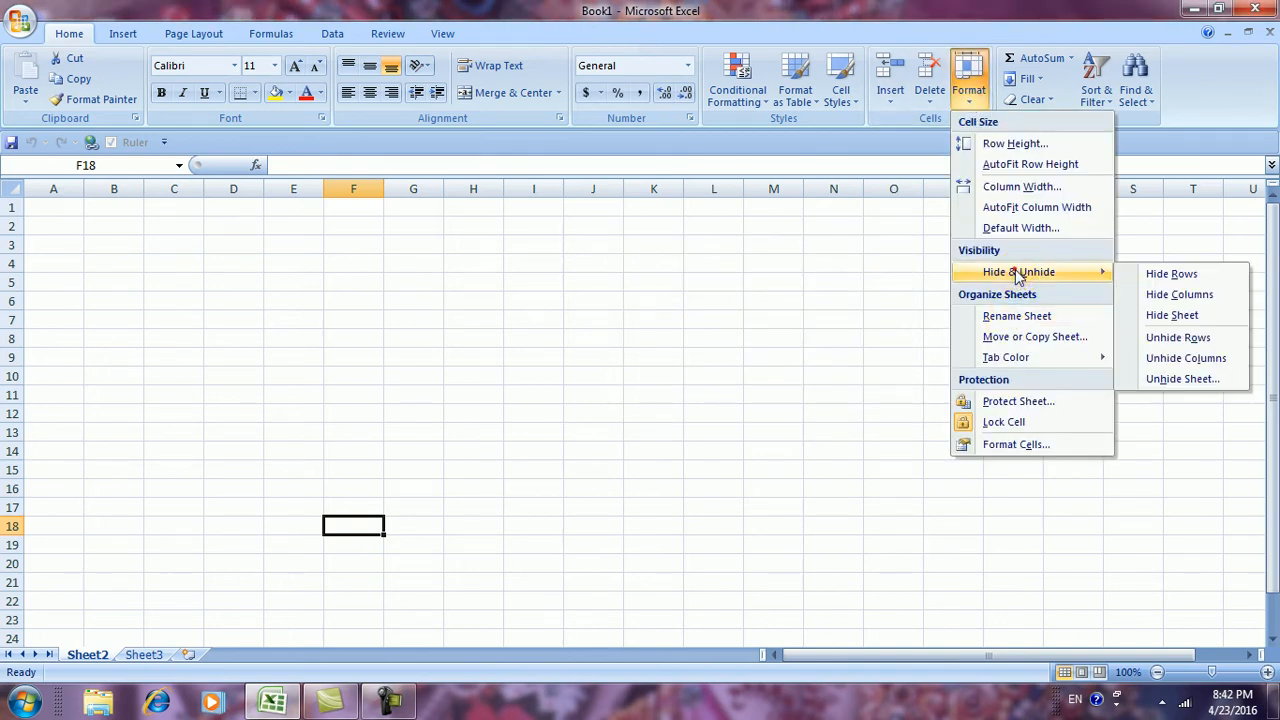
pyautogui.click(1165, 315)
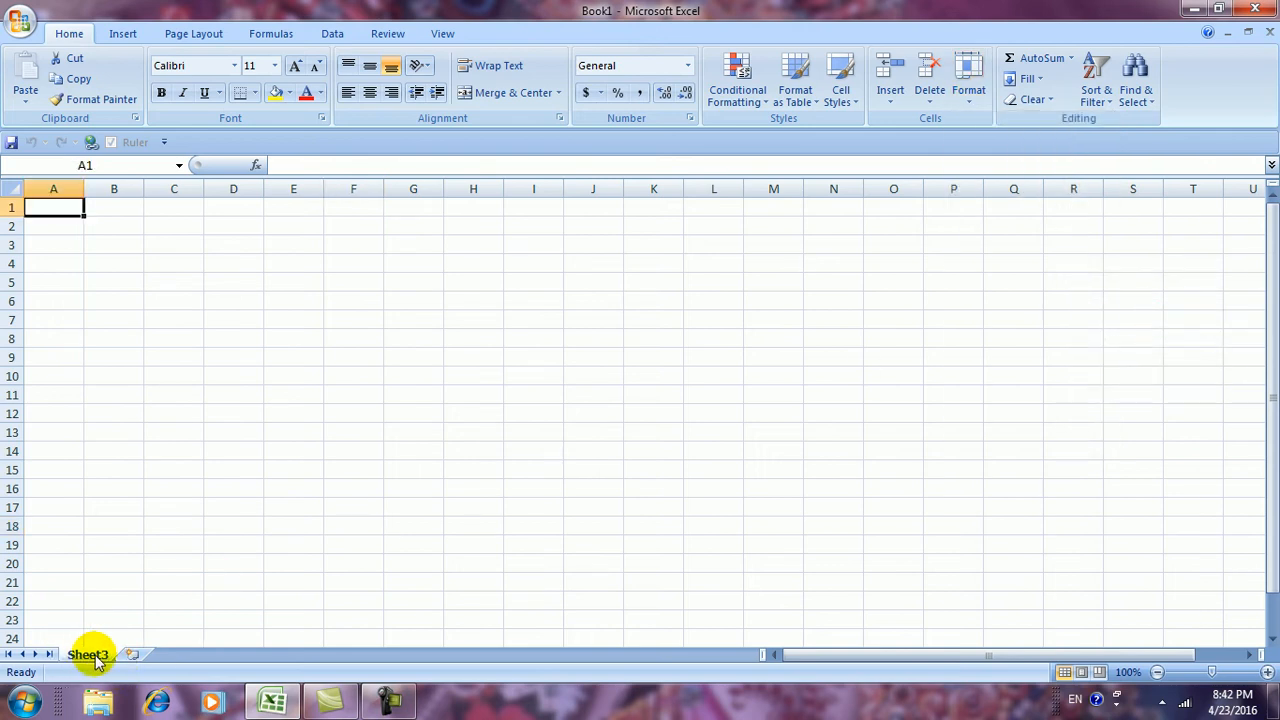
# Try hiding Sheet3, the last visible sheet, and dismiss Excel's warning
pyautogui.click(966, 100)
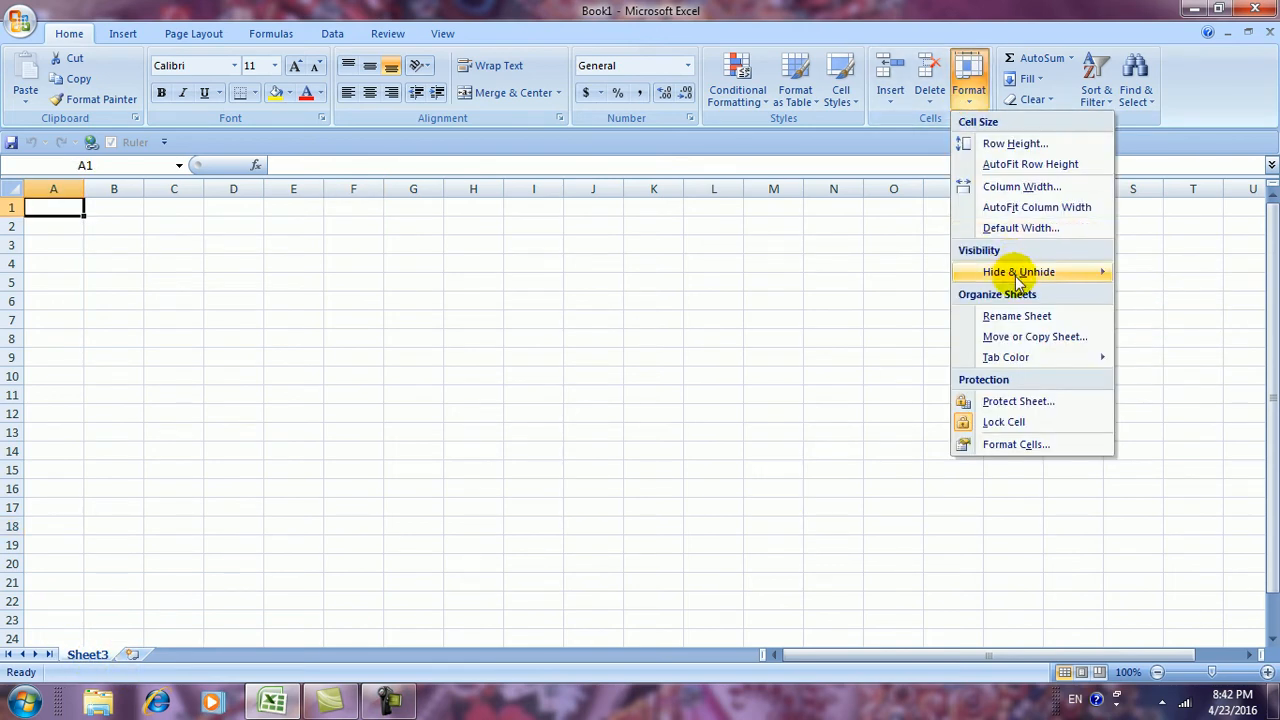
pyautogui.moveTo(1018, 278)
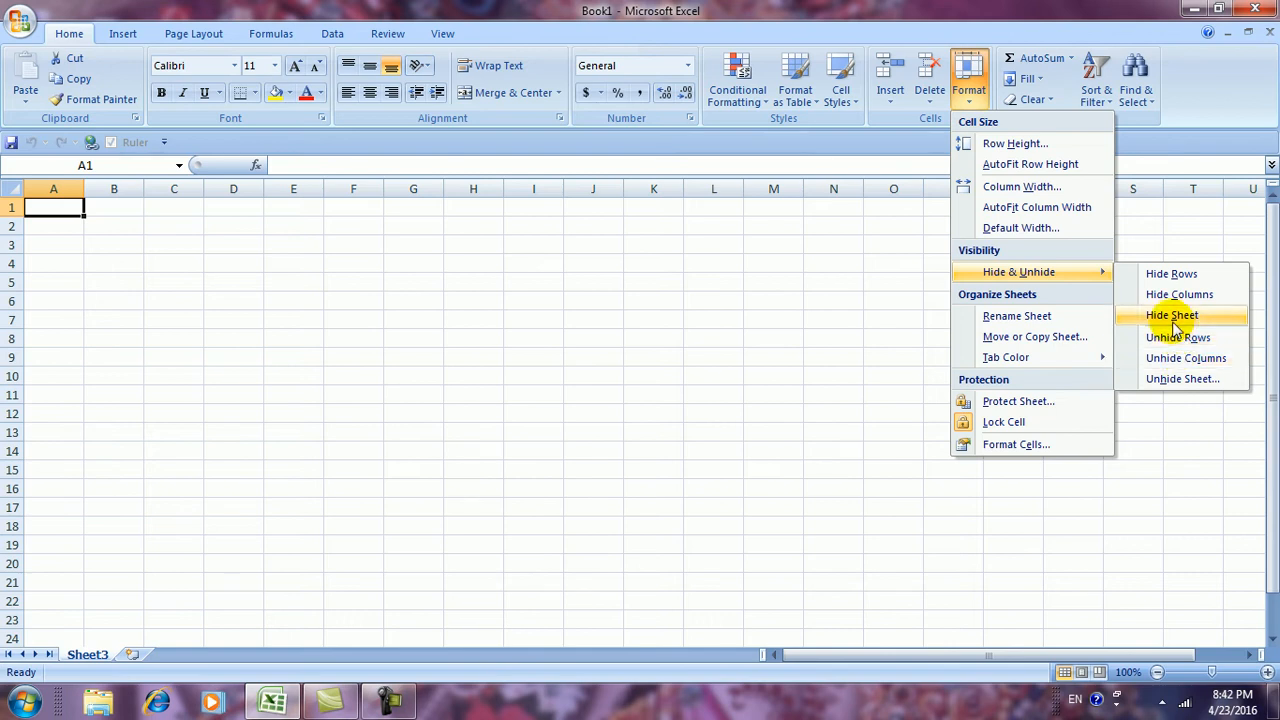
pyautogui.click(1172, 316)
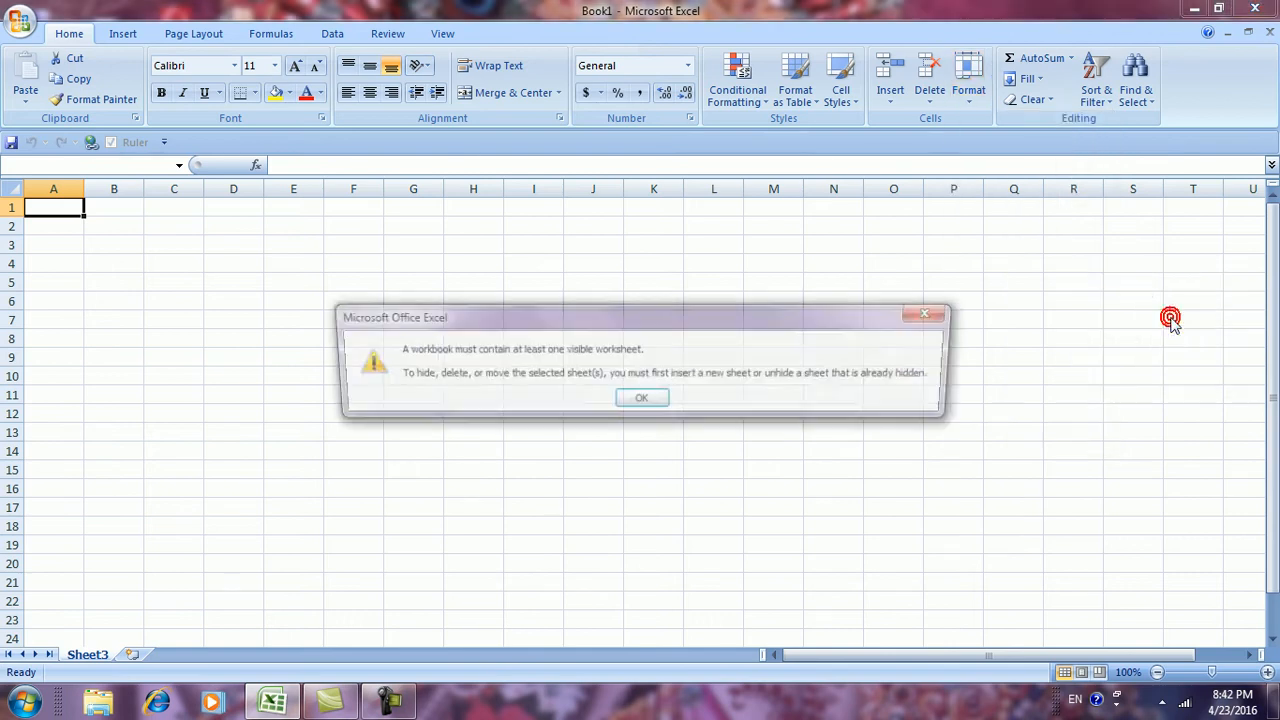
pyautogui.click(641, 401)
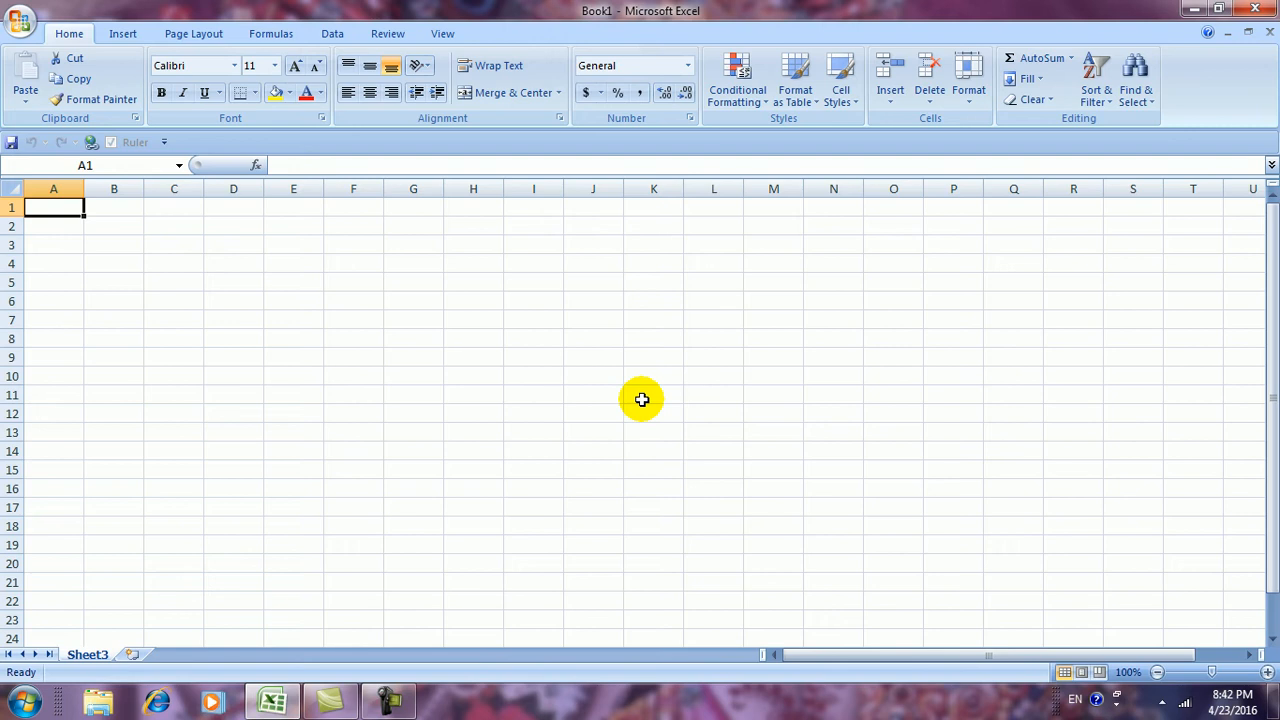
# Unhide Sheet2 from the hidden-sheet list
pyautogui.click(974, 100)
pyautogui.moveTo(1020, 271)
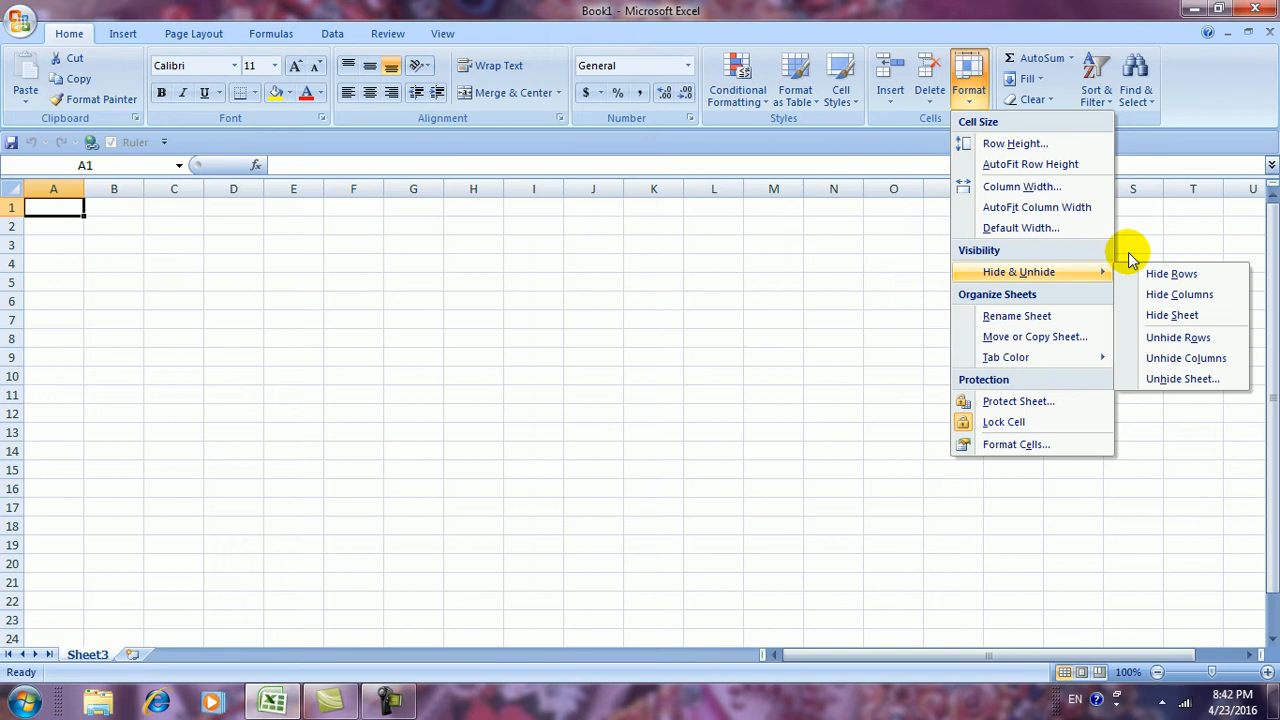
pyautogui.click(1167, 381)
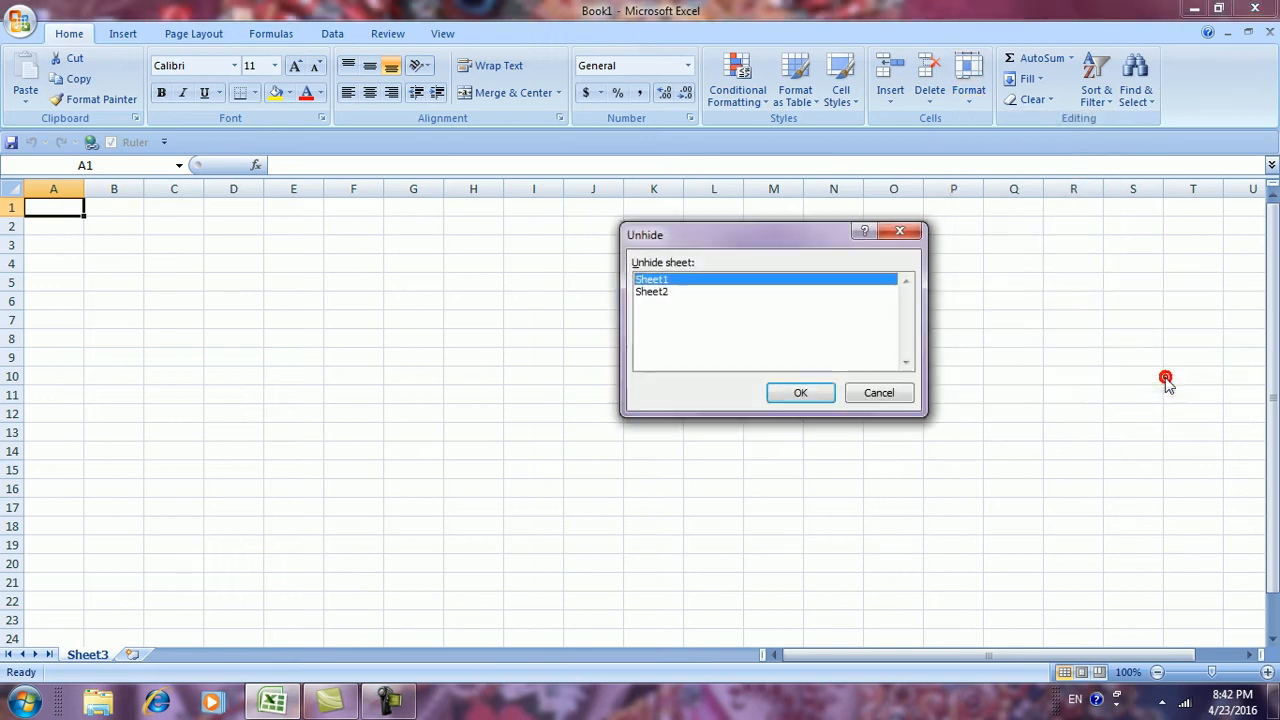
pyautogui.moveTo(774, 236); pyautogui.dragTo(740, 227)
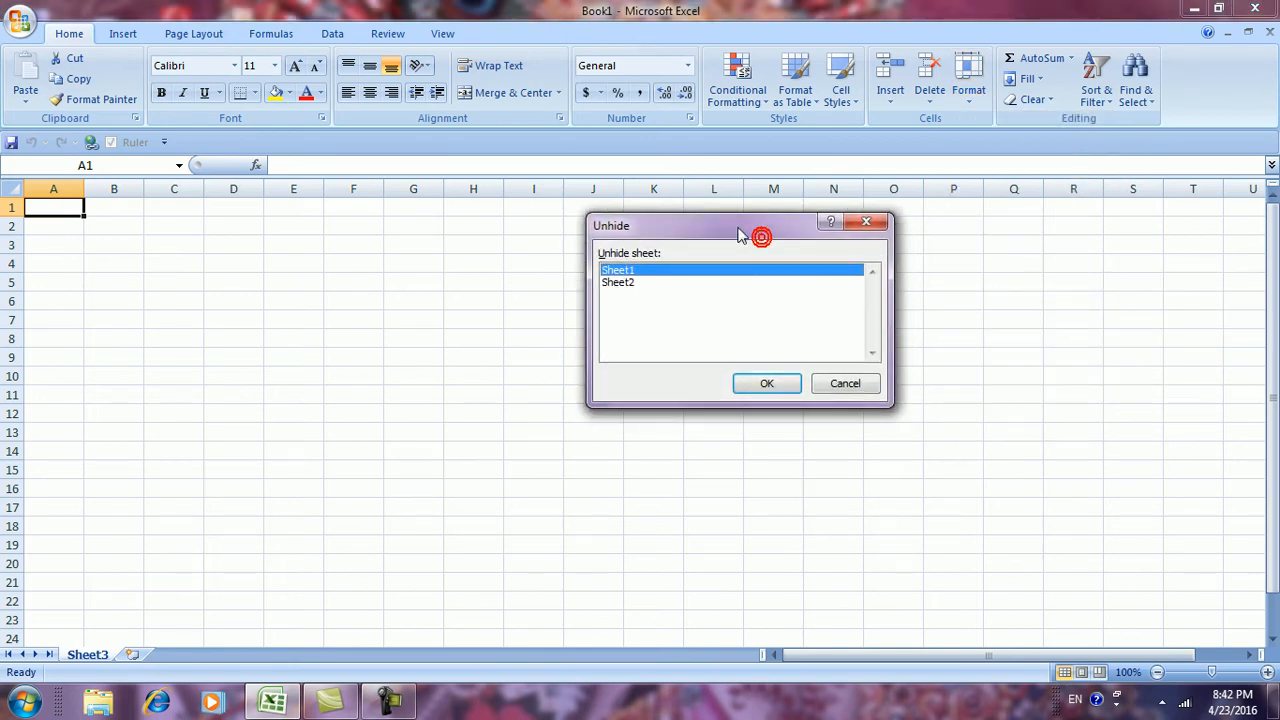
pyautogui.click(625, 284)
pyautogui.click(628, 271)
pyautogui.click(625, 284)
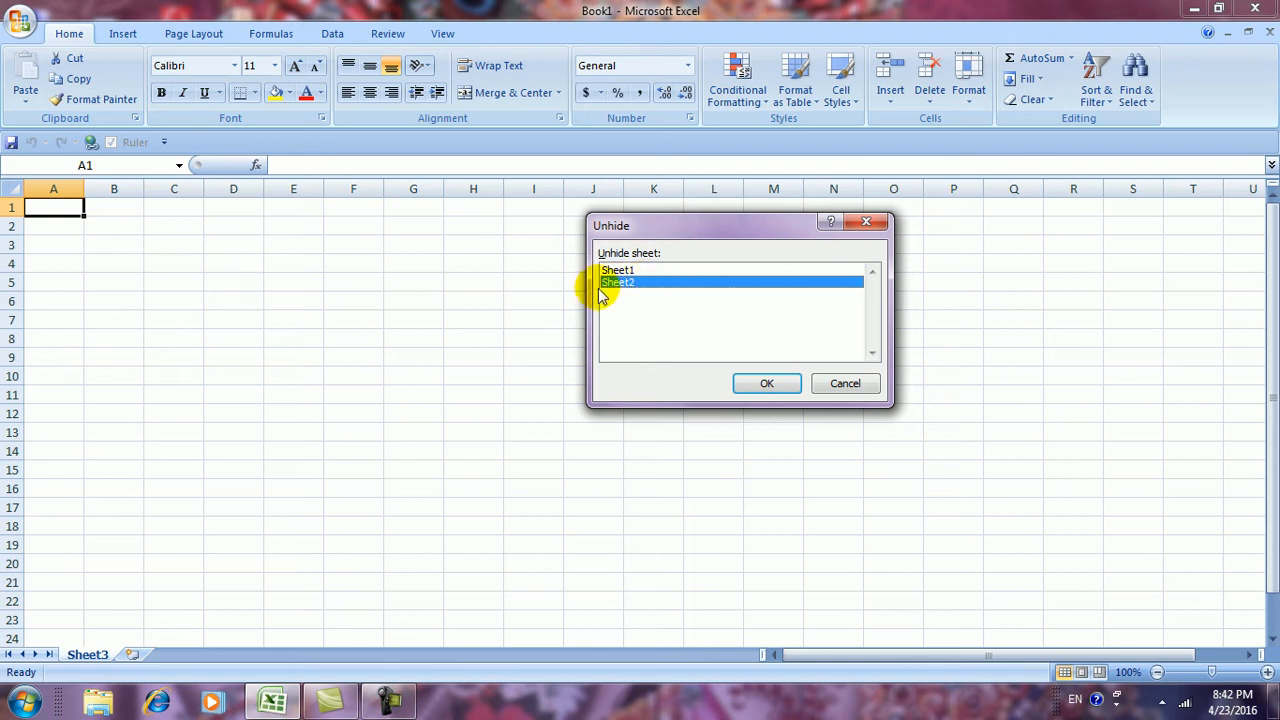
pyautogui.click(764, 384)
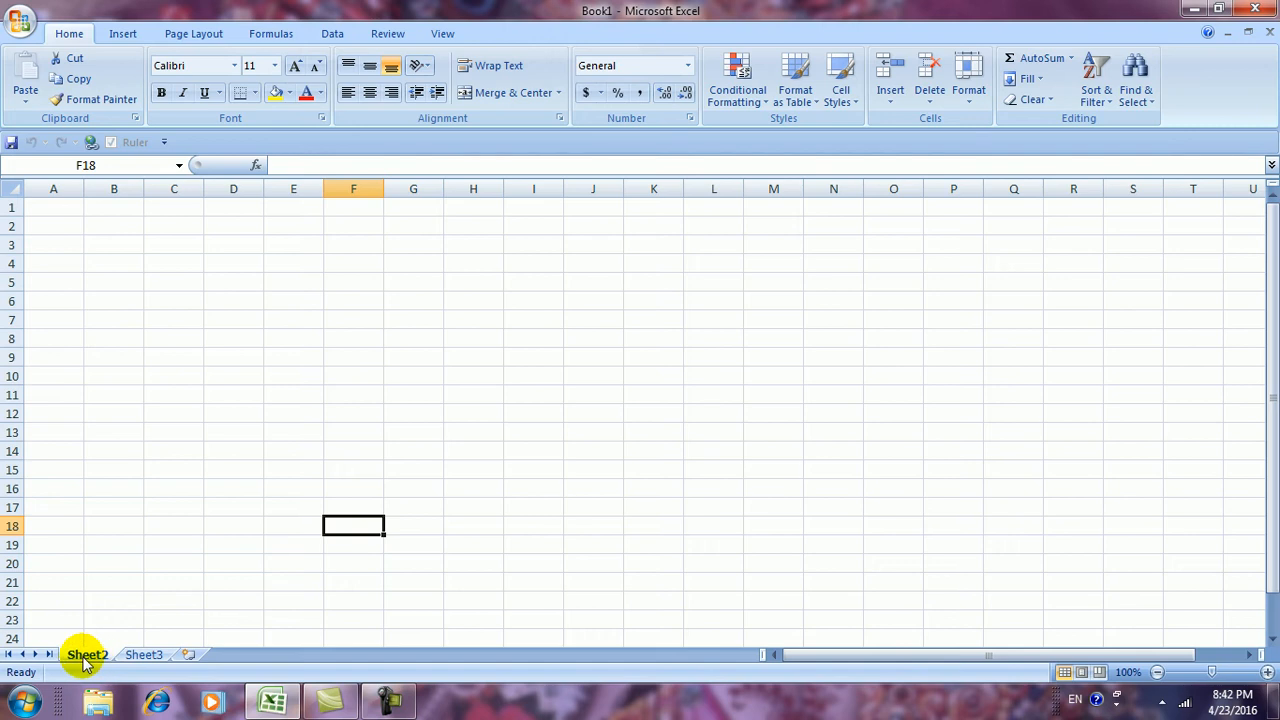
# Unhide Sheet1, the last remaining hidden sheet
pyautogui.click(965, 104)
pyautogui.moveTo(1006, 270)
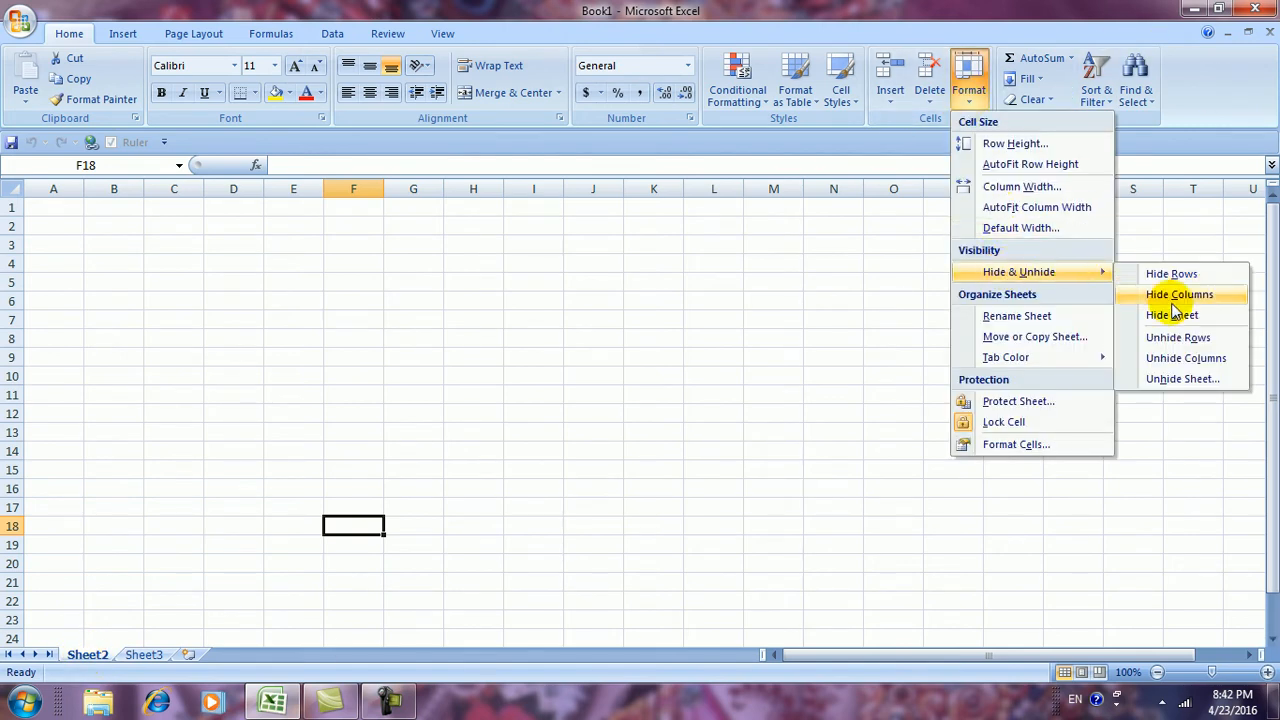
pyautogui.click(1166, 378)
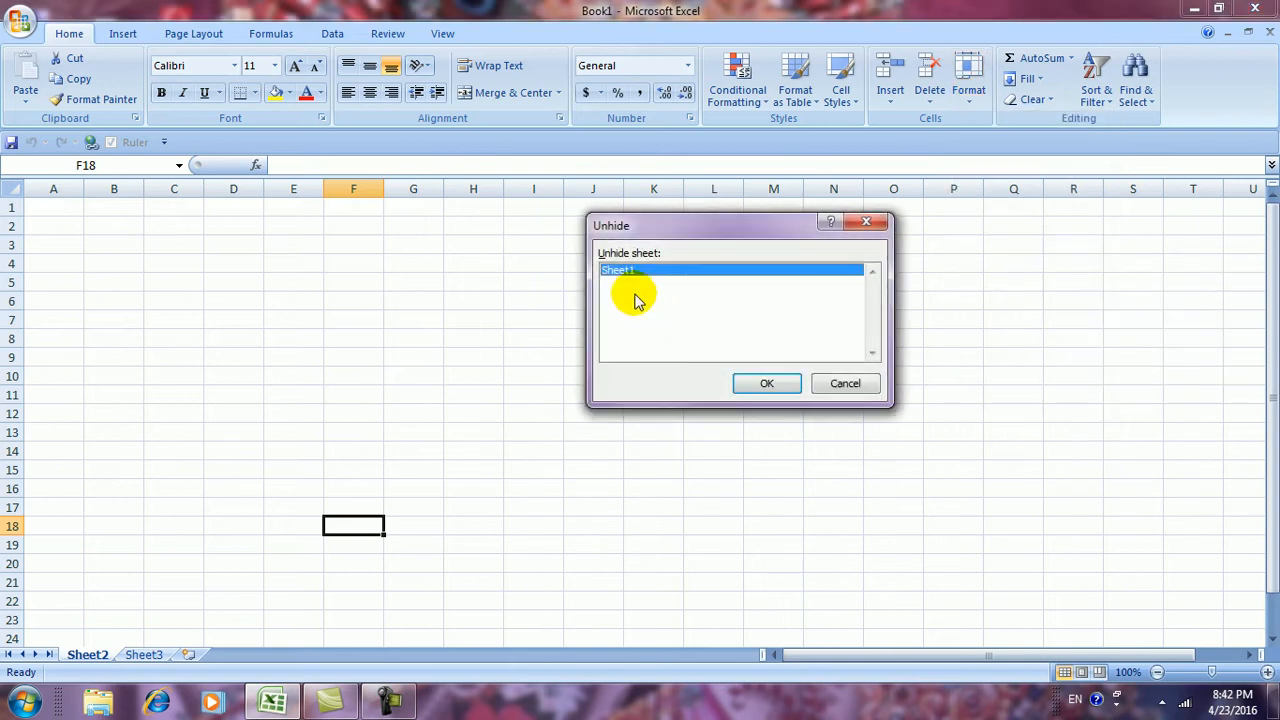
pyautogui.click(762, 387)
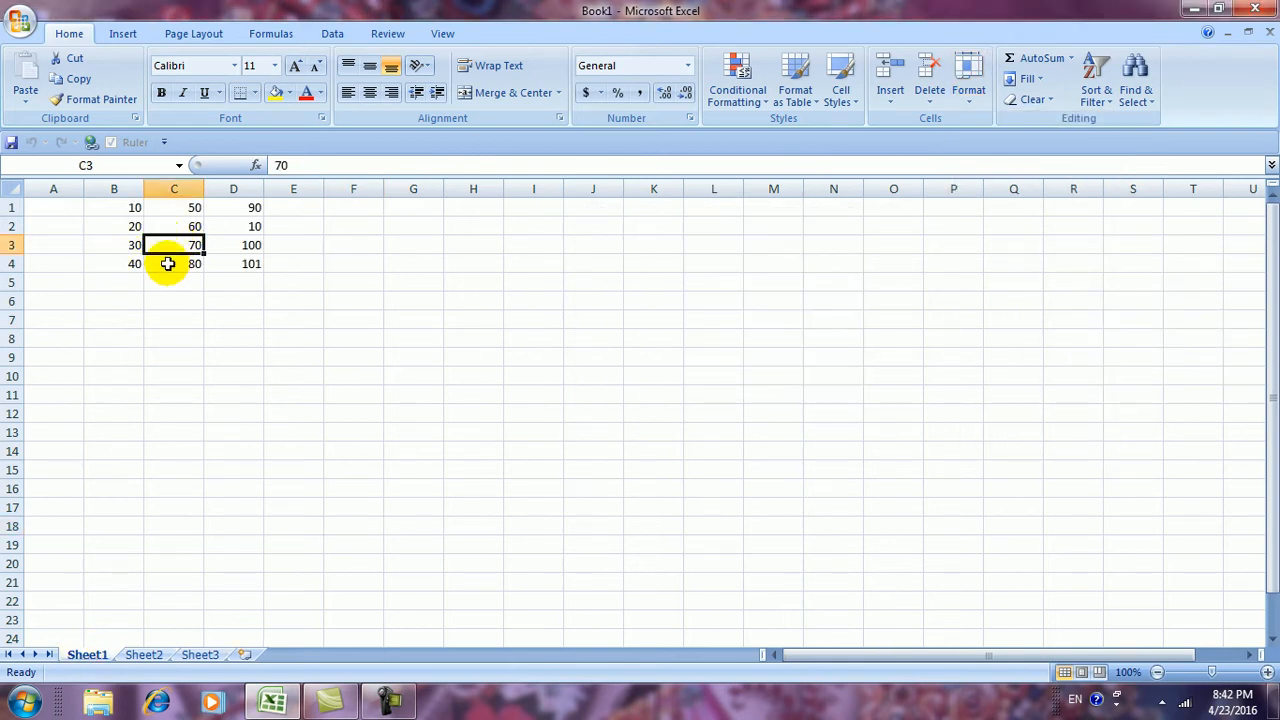
# Rename the Sheet1 tab to BALAJI using Rename Sheet
pyautogui.click(968, 92)
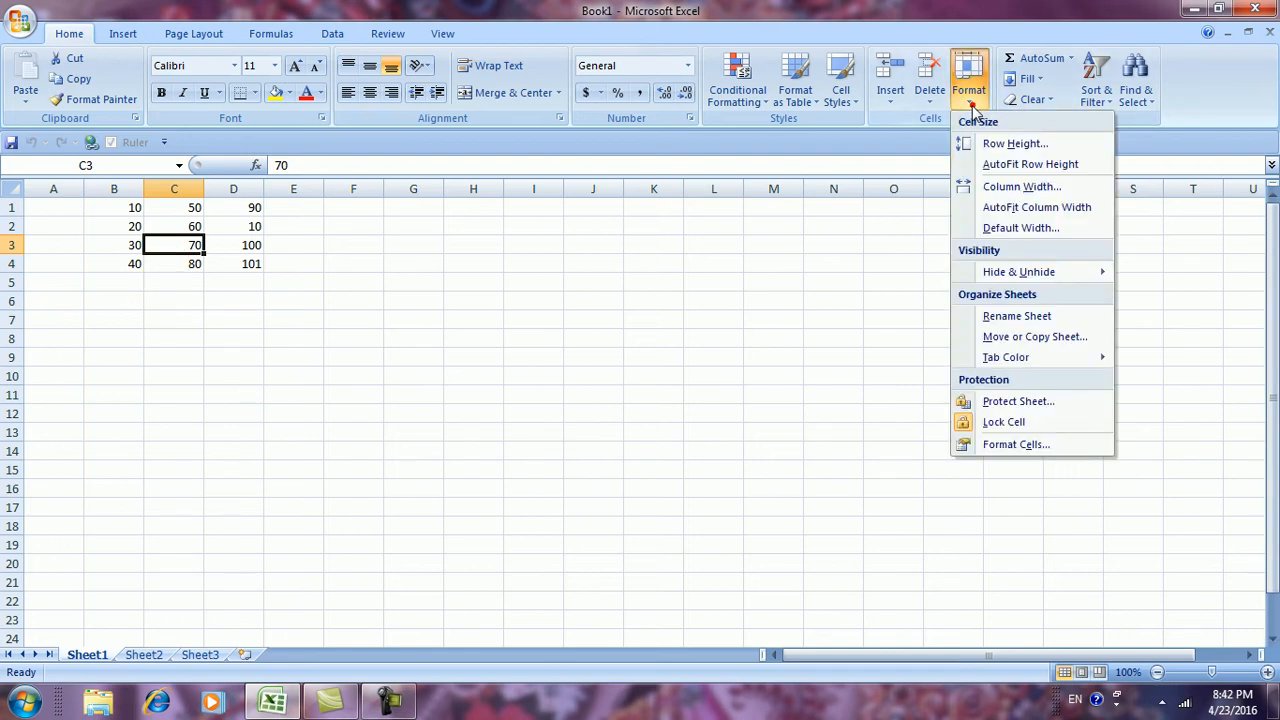
pyautogui.moveTo(1010, 272)
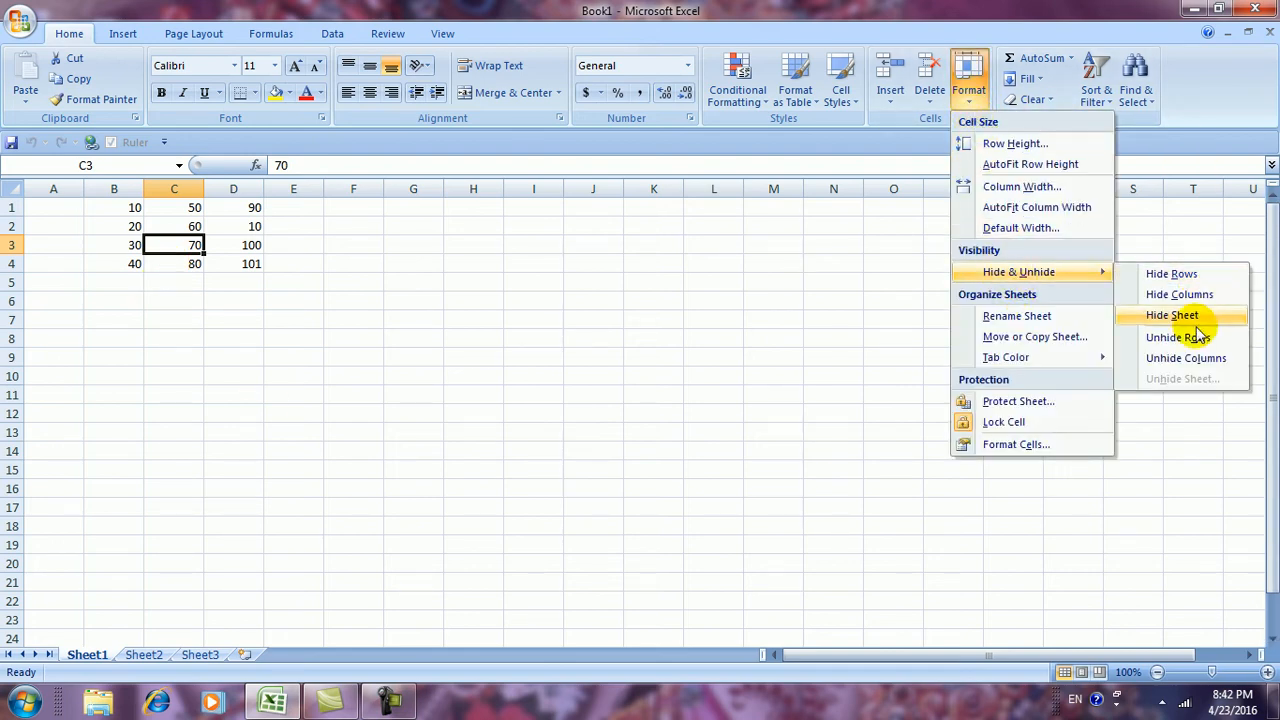
pyautogui.click(1016, 318)
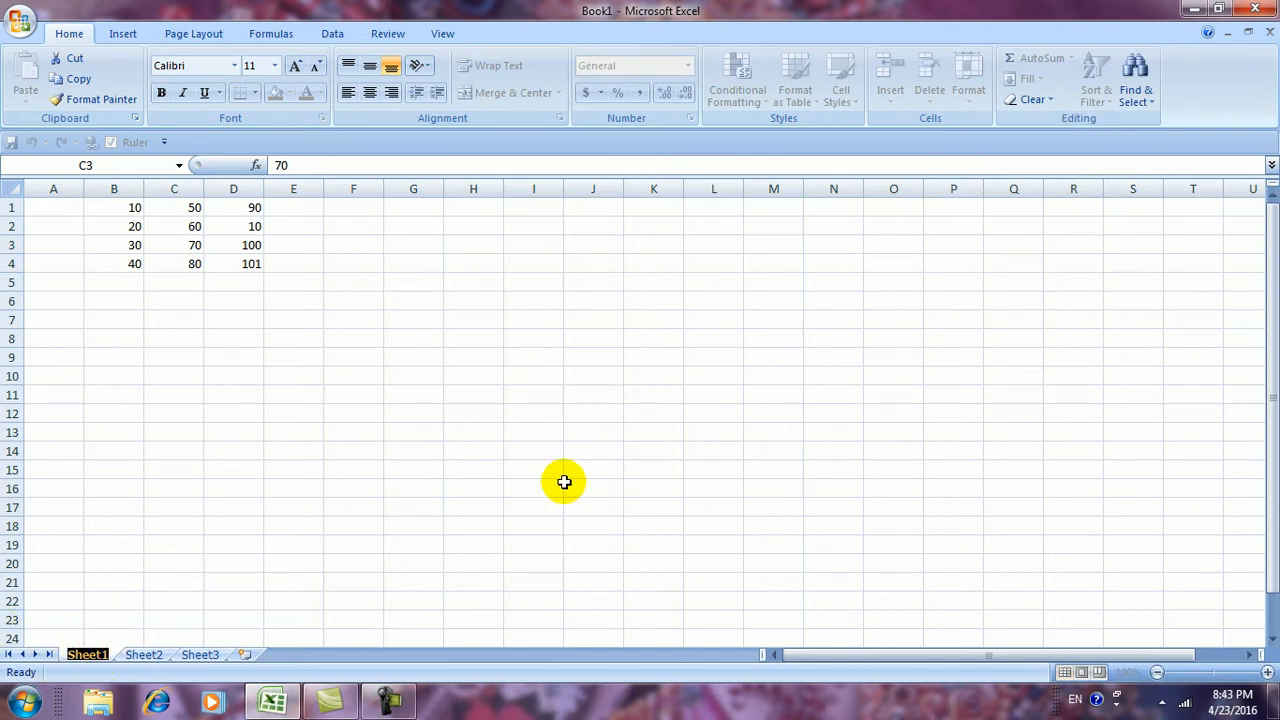
pyautogui.write('BALAJI')
pyautogui.click(480, 425)
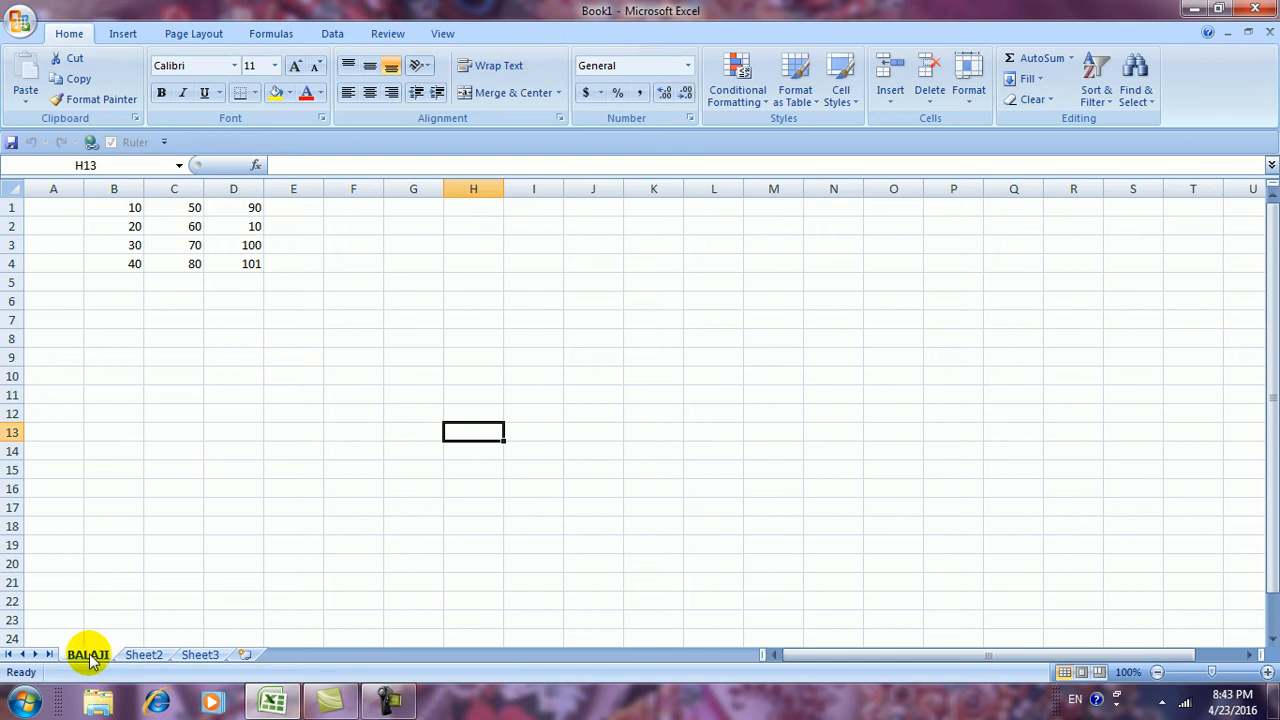
# Rename Sheet2 to 'AJAY ENTERPRISES' via Format > Rename Sheet
pyautogui.click(144, 656)
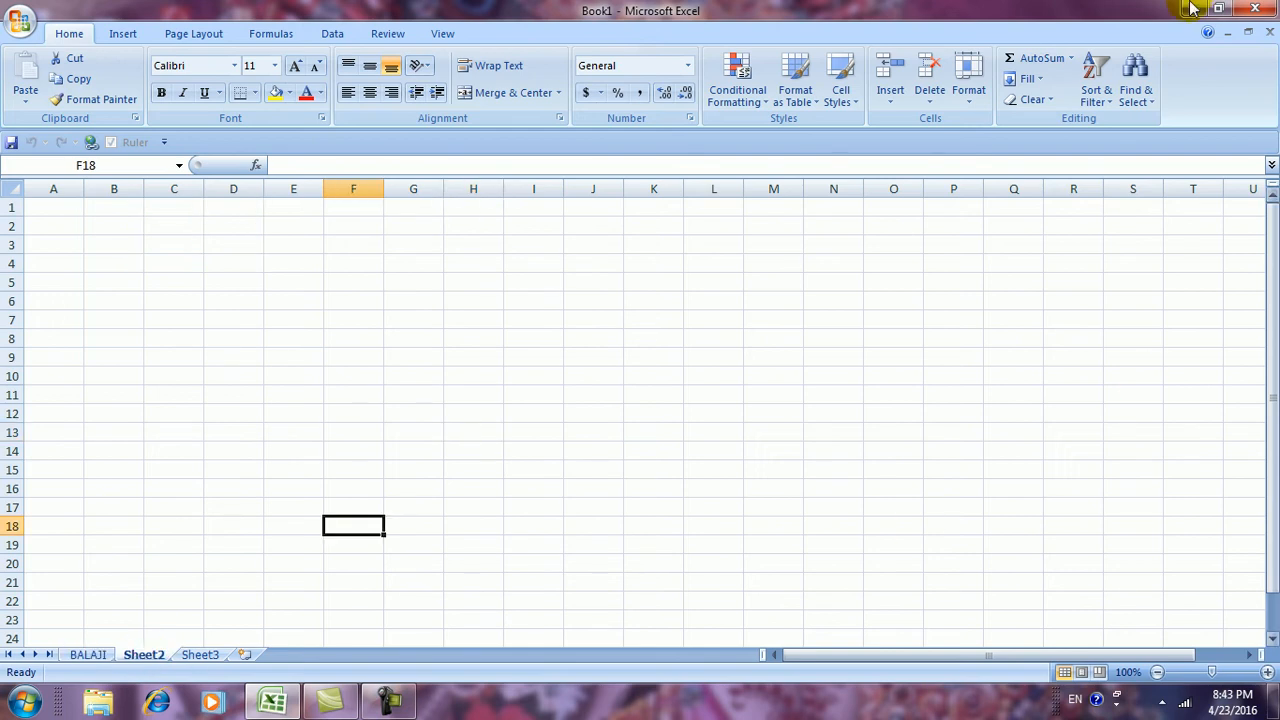
pyautogui.click(964, 98)
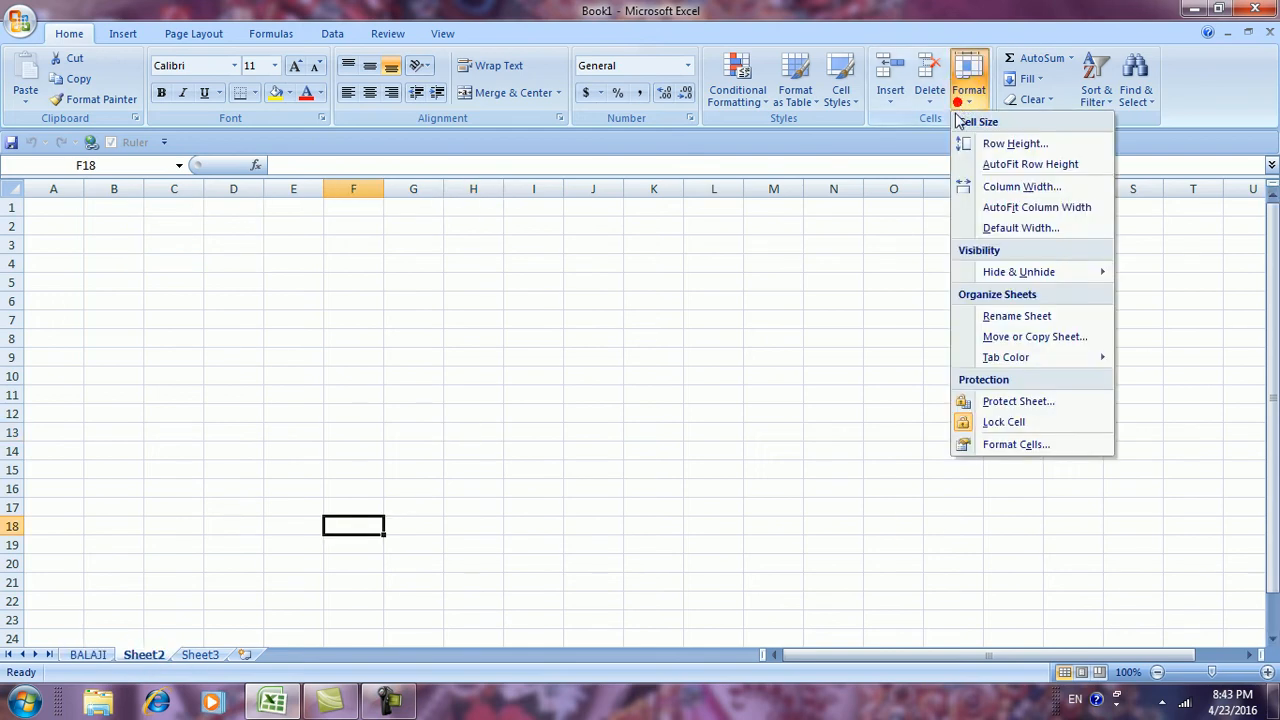
pyautogui.click(995, 316)
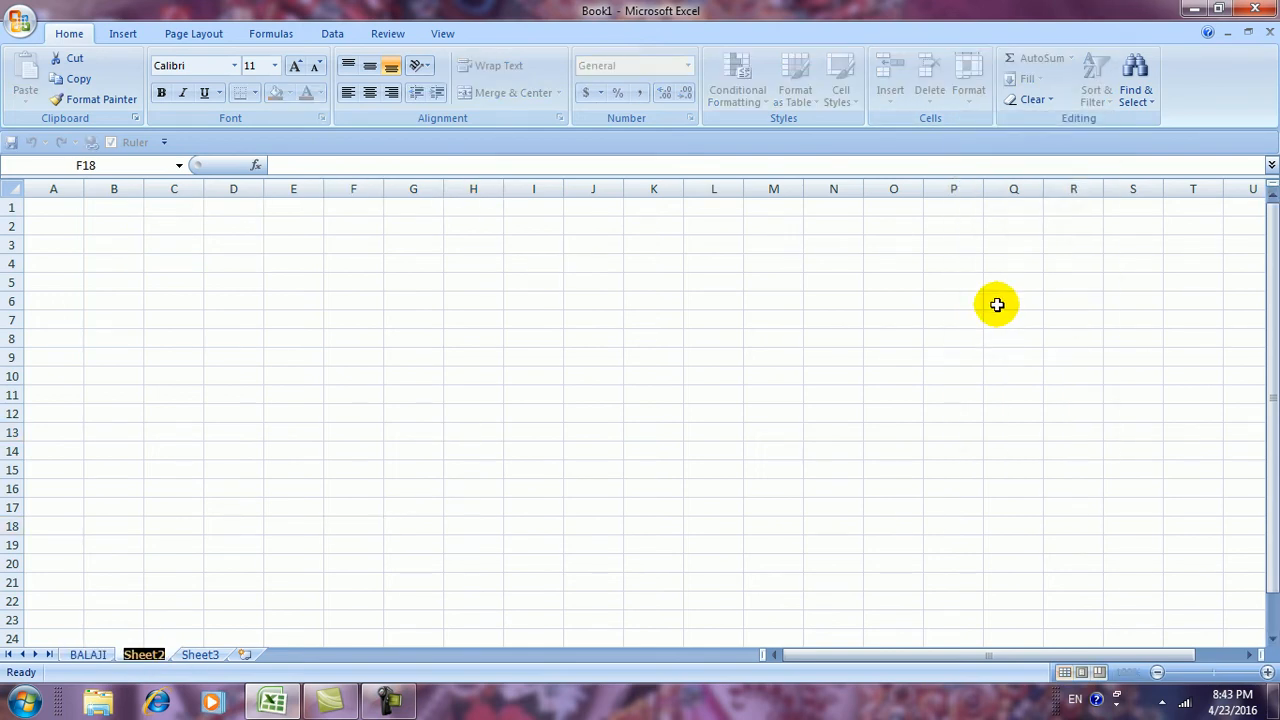
pyautogui.write('A')
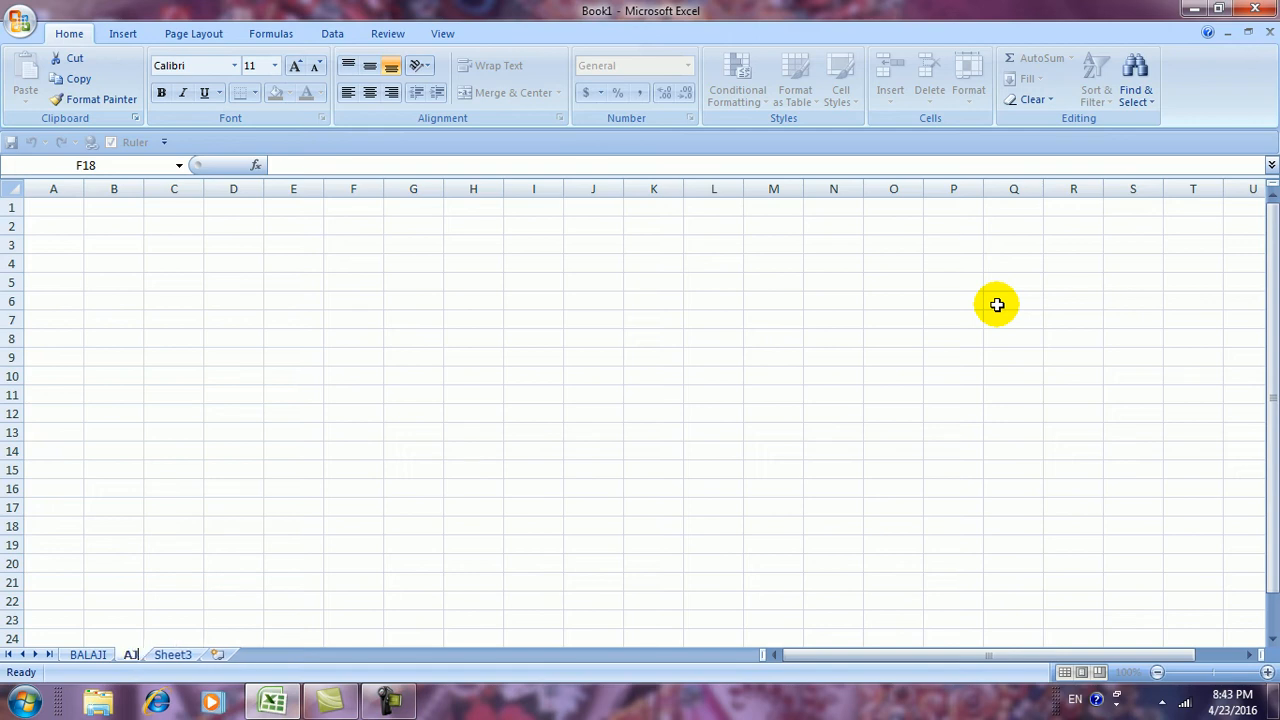
pyautogui.write('JAY')
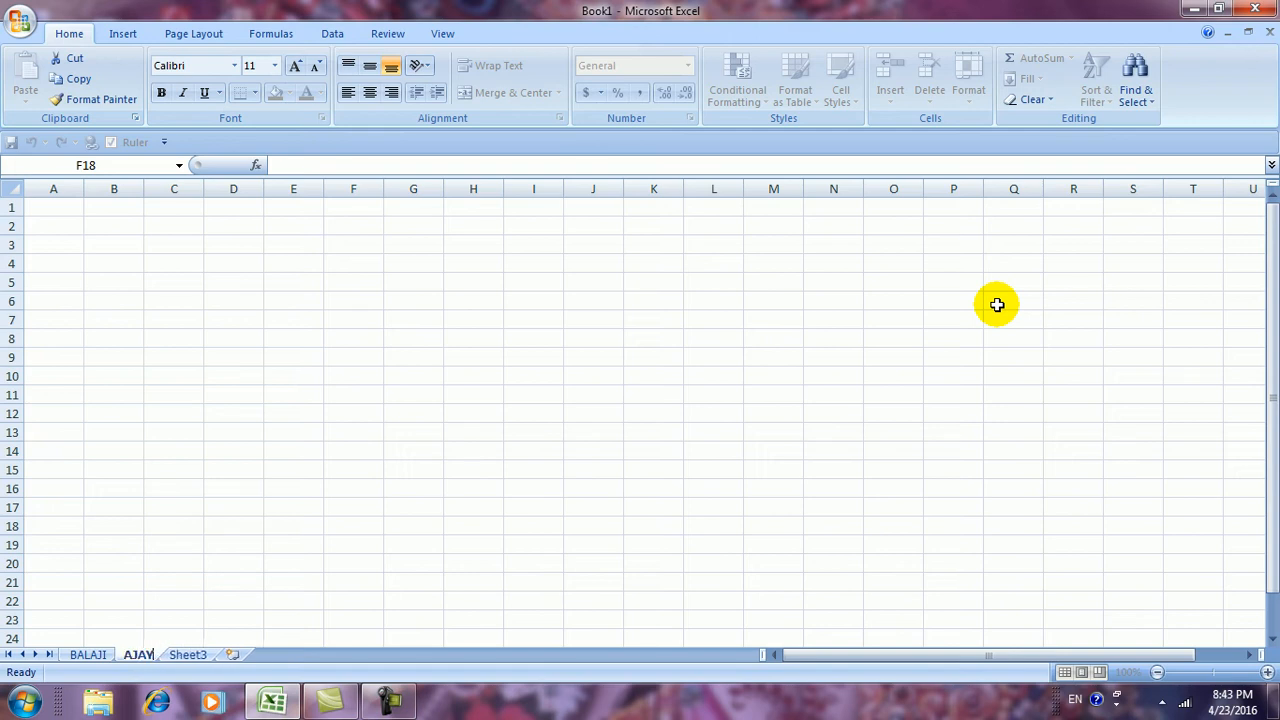
pyautogui.write(' ENTERPRISES')
pyautogui.click(968, 301)
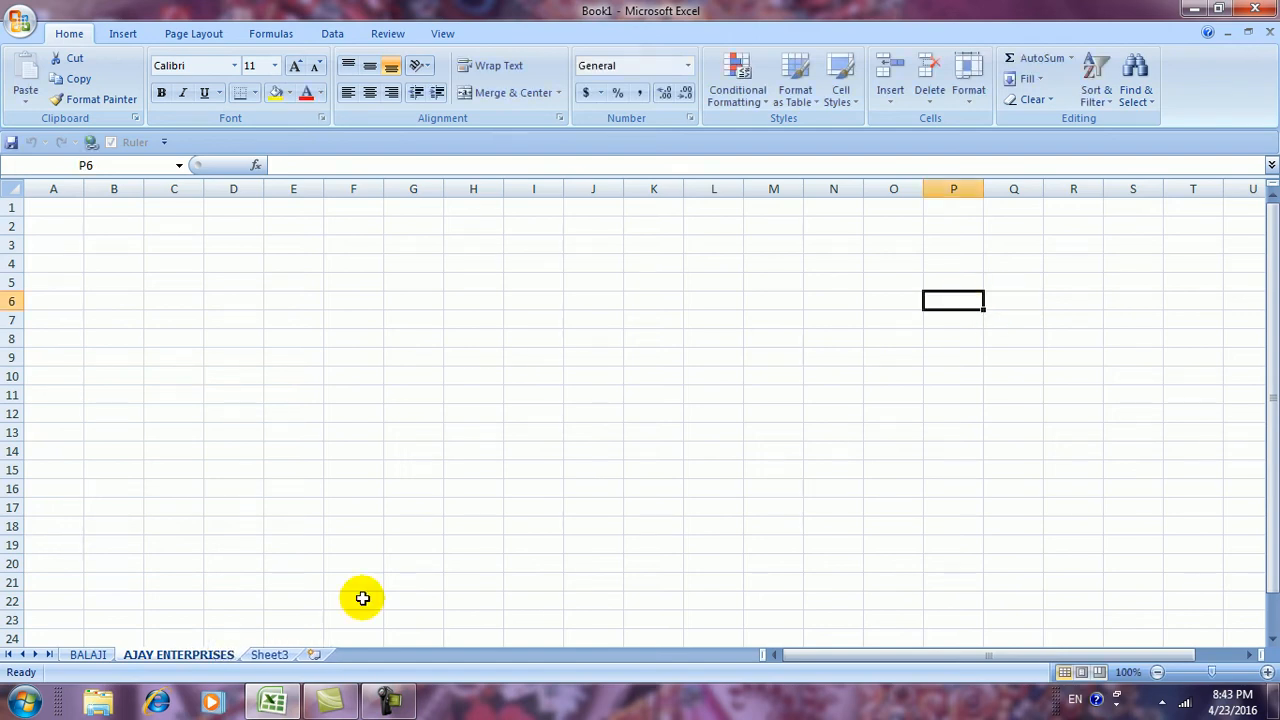
# Rename Sheet3 to 'AMAR & SONS'
pyautogui.click(90, 654)
pyautogui.click(145, 654)
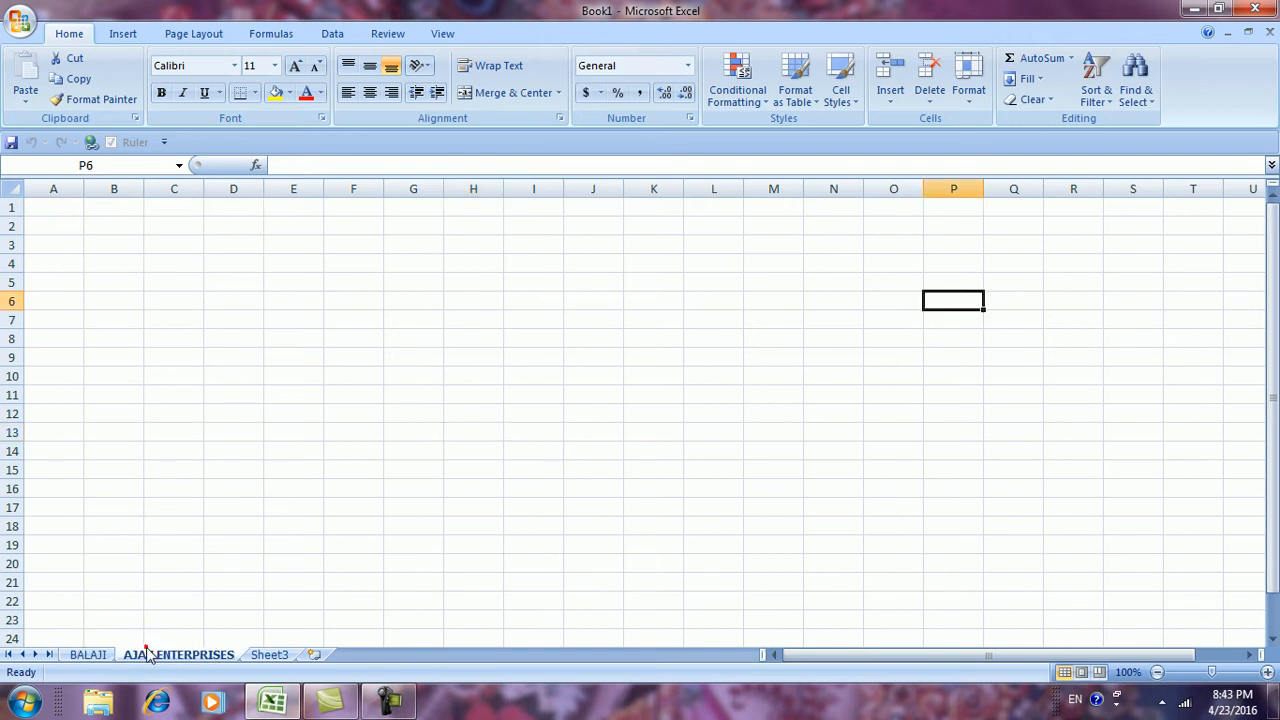
pyautogui.click(270, 655)
pyautogui.click(966, 105)
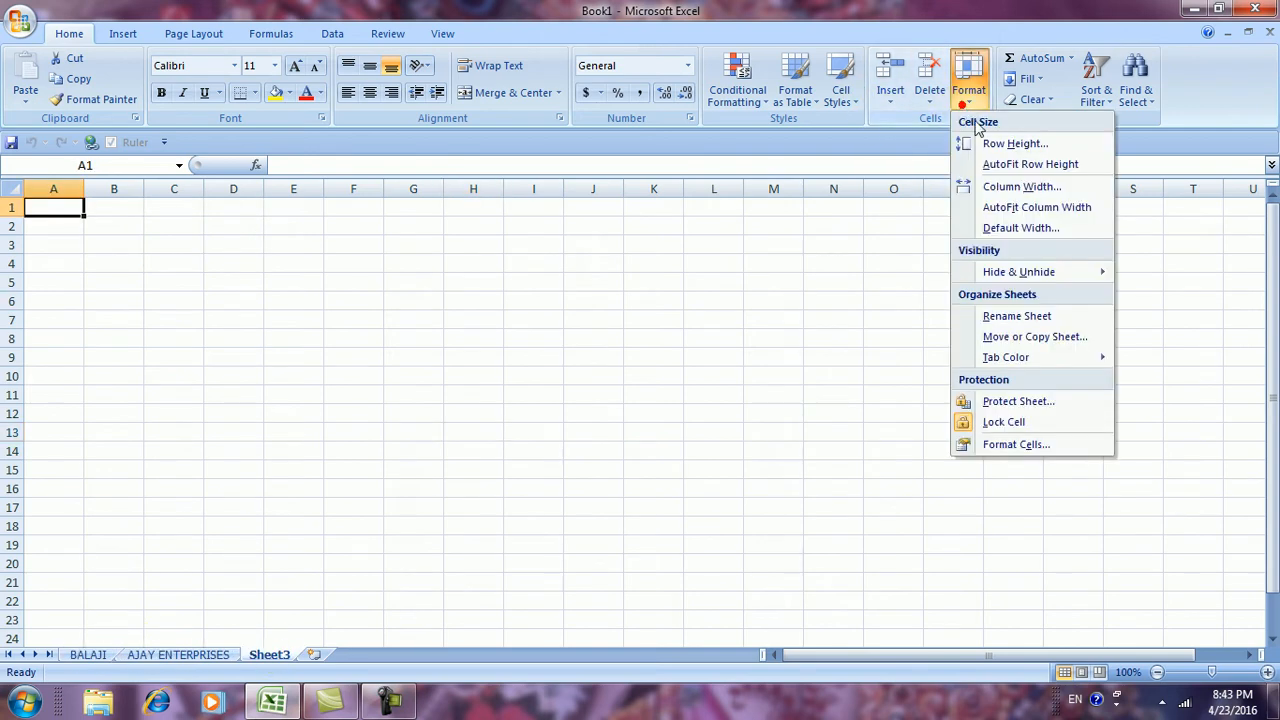
pyautogui.click(1000, 316)
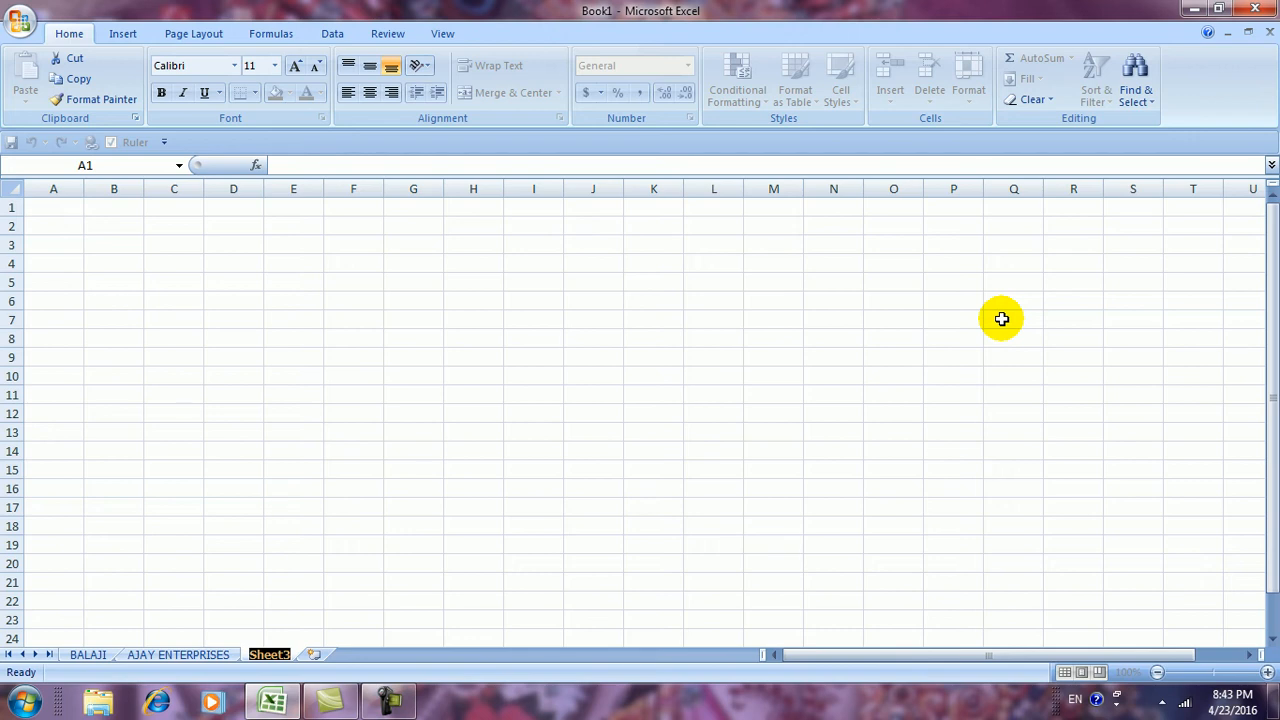
pyautogui.write('AMAR & SONS')
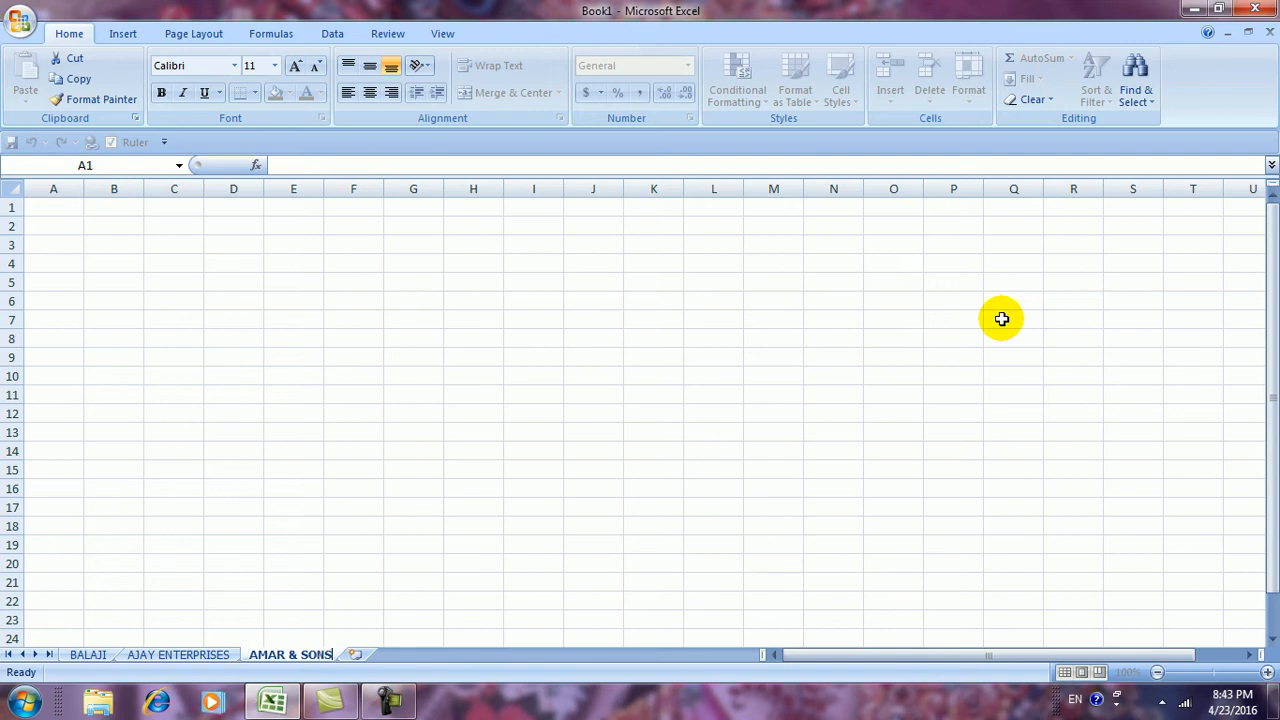
pyautogui.click(666, 374)
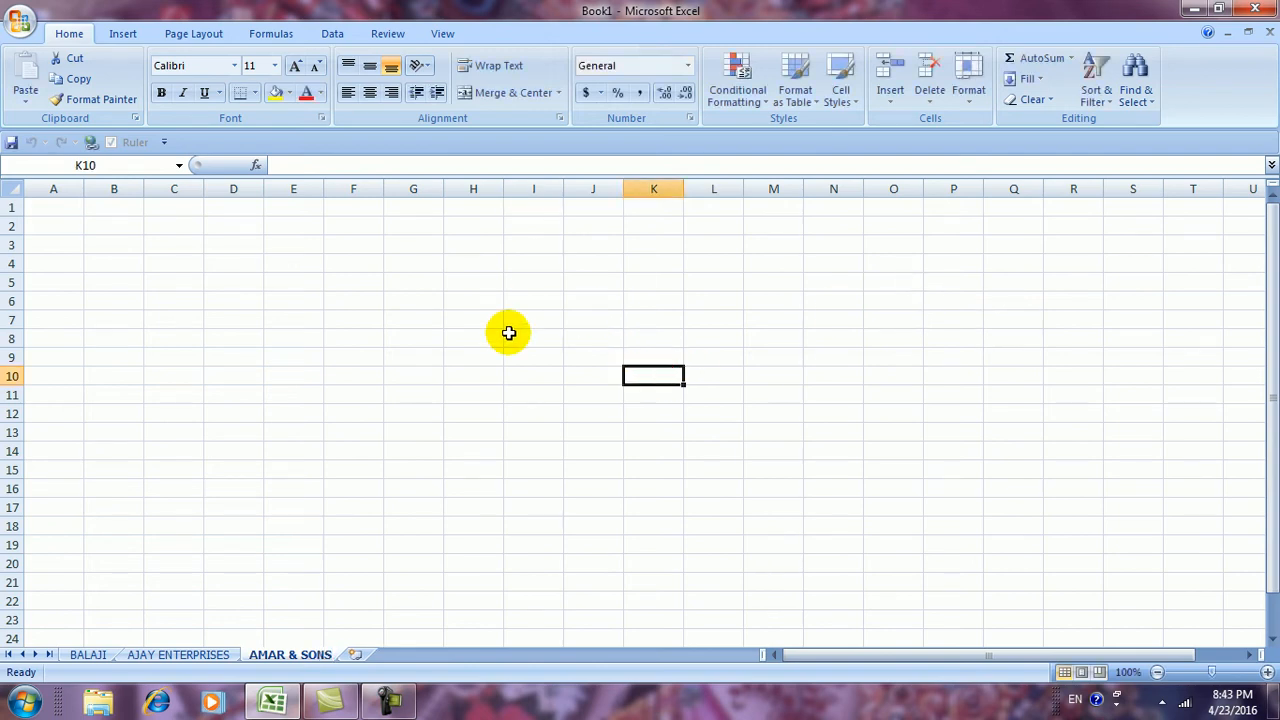
# Cycle through the BALAJI, AJAY ENTERPRISES and AMAR & SONS tabs, settling on AMAR & SONS with Format options shown
pyautogui.click(92, 657)
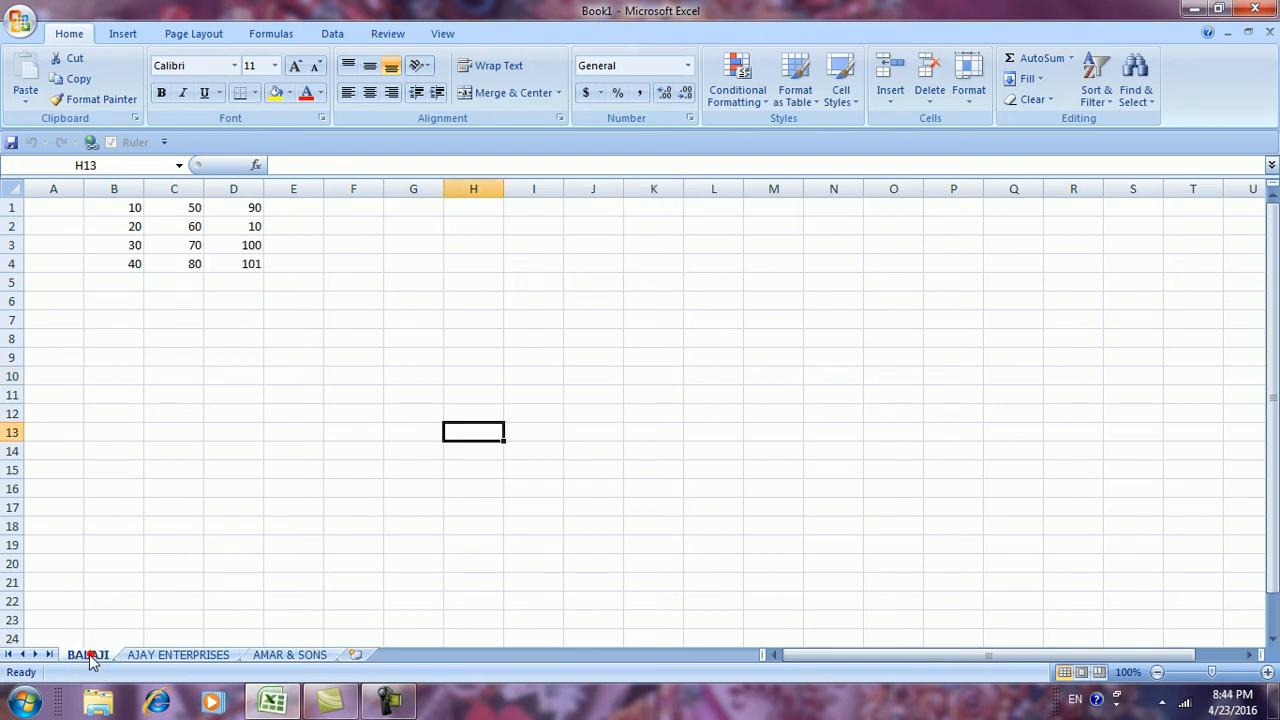
pyautogui.click(172, 657)
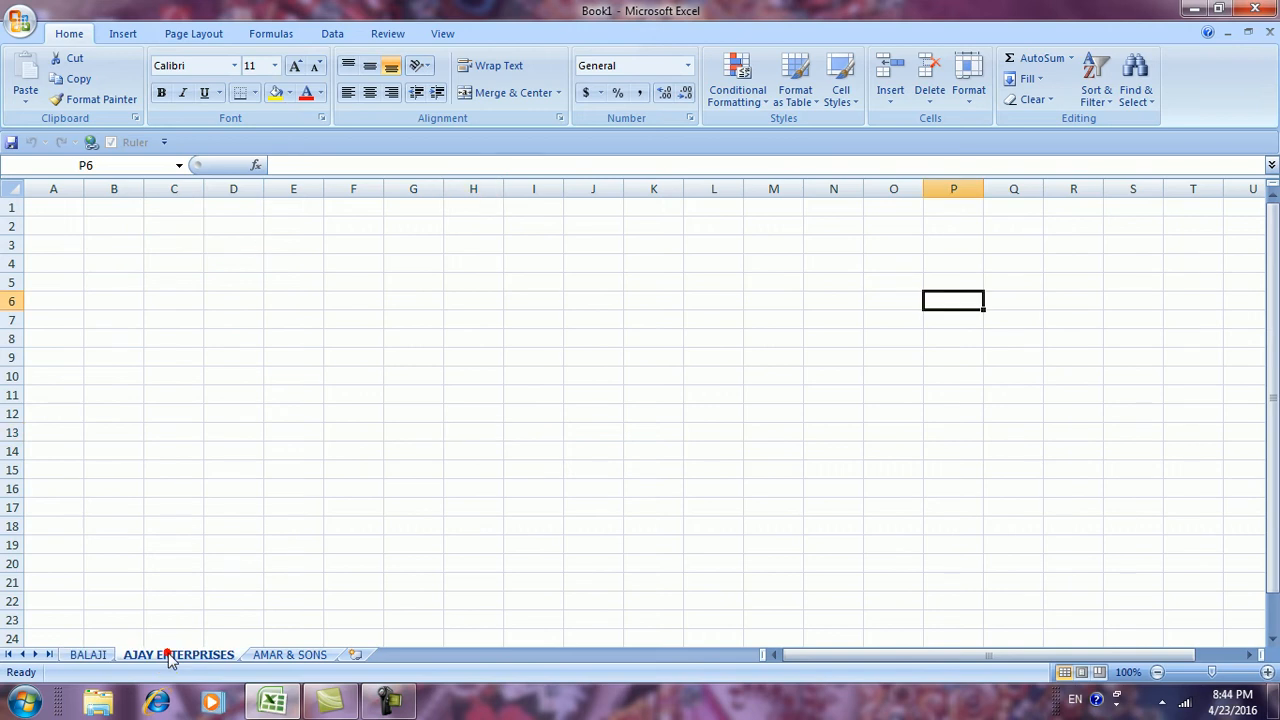
pyautogui.click(292, 658)
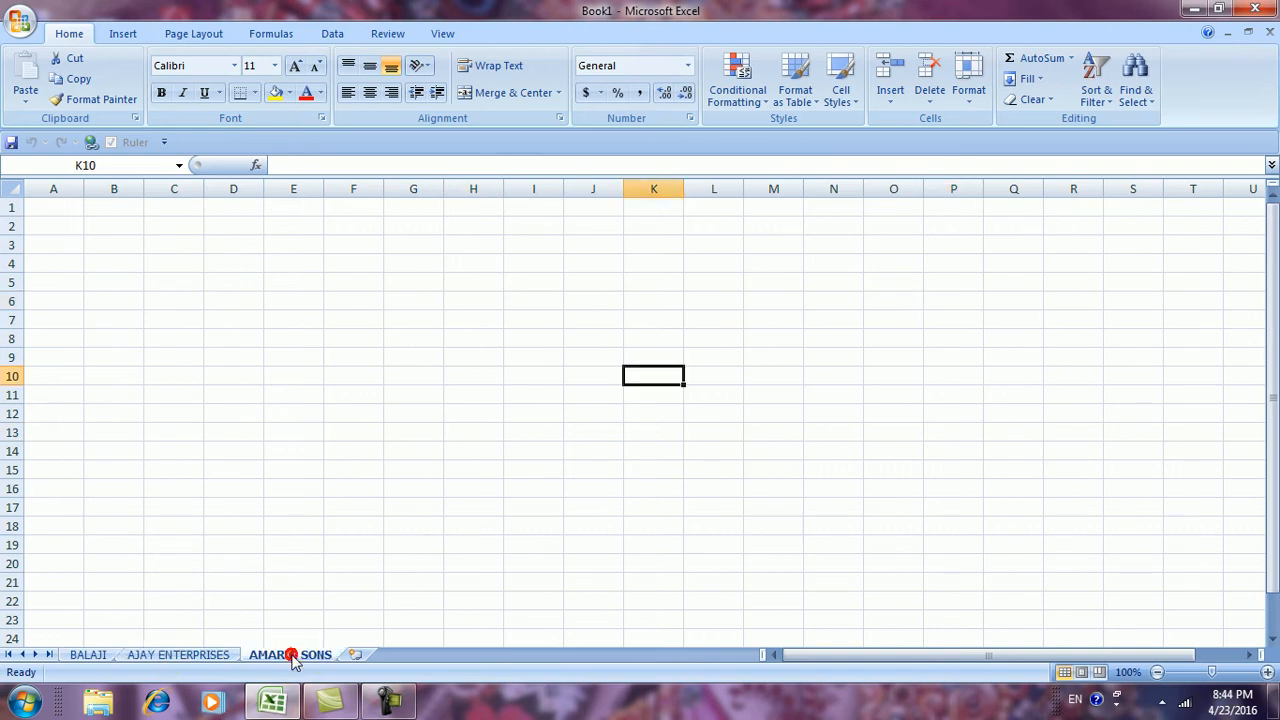
pyautogui.click(155, 653)
pyautogui.click(98, 655)
pyautogui.click(178, 655)
pyautogui.click(286, 655)
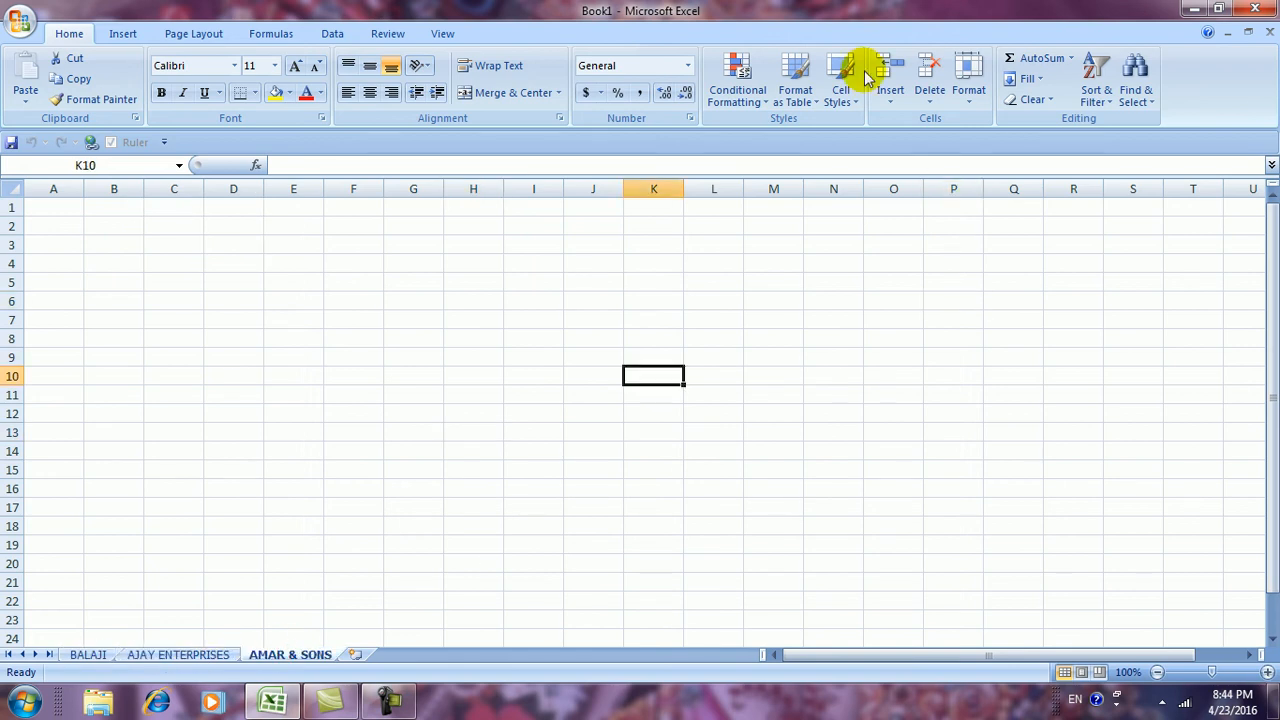
pyautogui.click(970, 105)
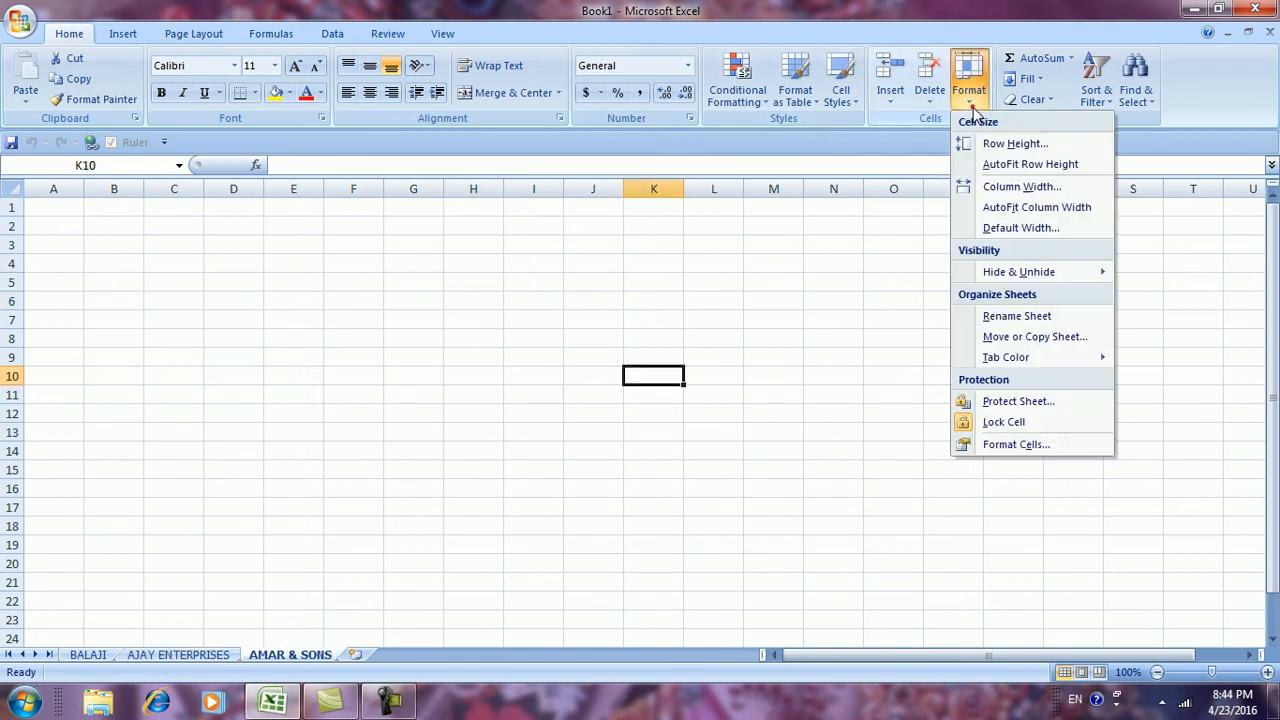
# Use Move or Copy with 'Create a copy' ticked, before AMAR & SONS, creating AMAR & SONS (2)
pyautogui.click(1015, 337)
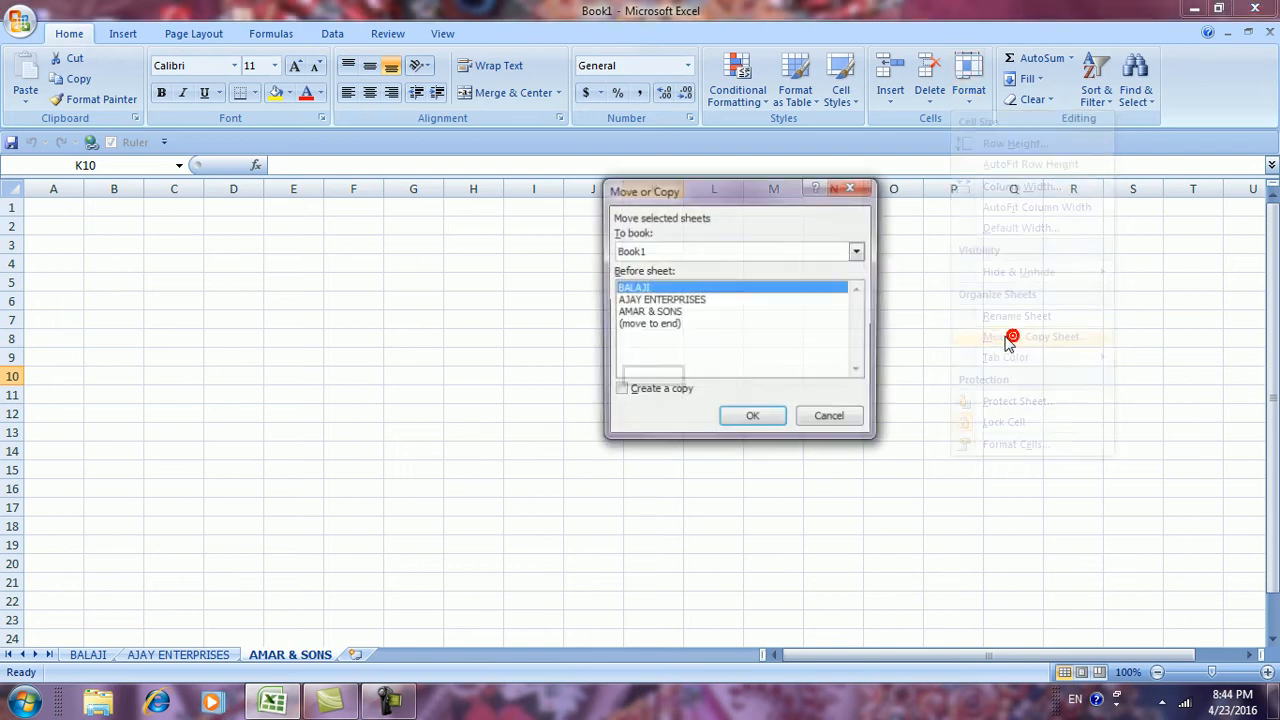
pyautogui.moveTo(651, 194); pyautogui.dragTo(872, 227)
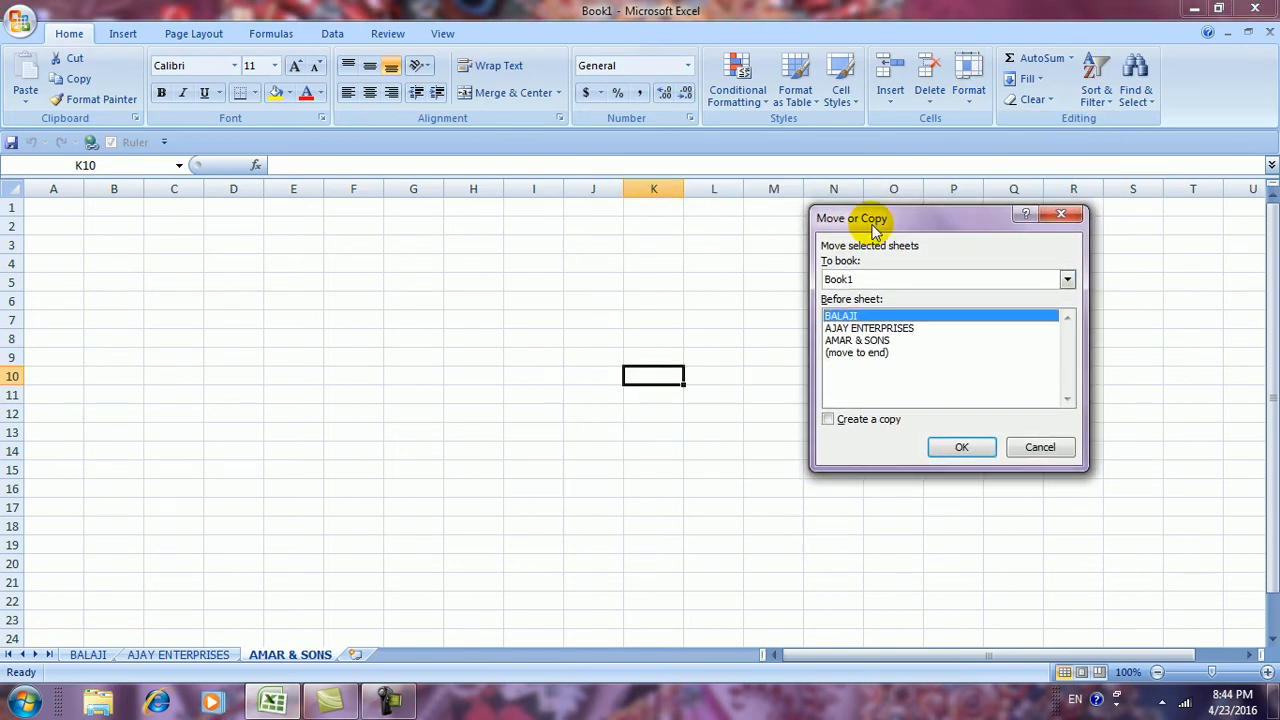
pyautogui.click(850, 330)
pyautogui.click(849, 341)
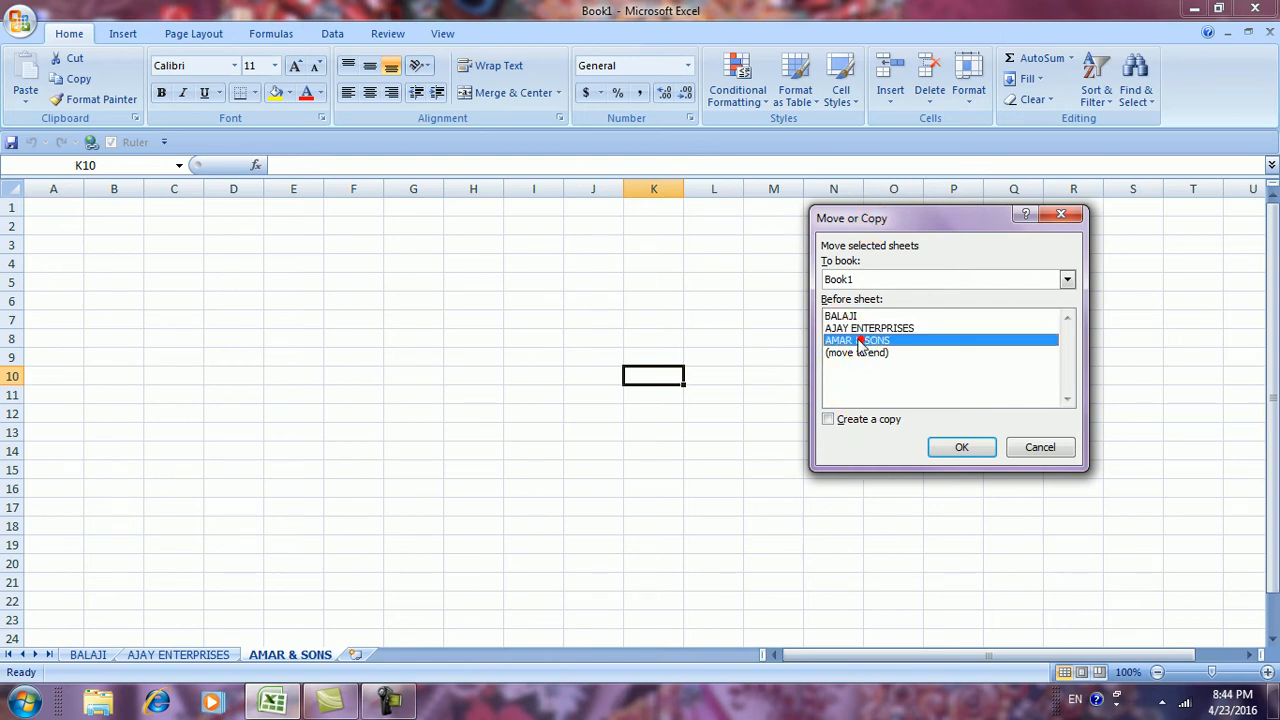
pyautogui.click(850, 328)
pyautogui.click(843, 317)
pyautogui.click(849, 341)
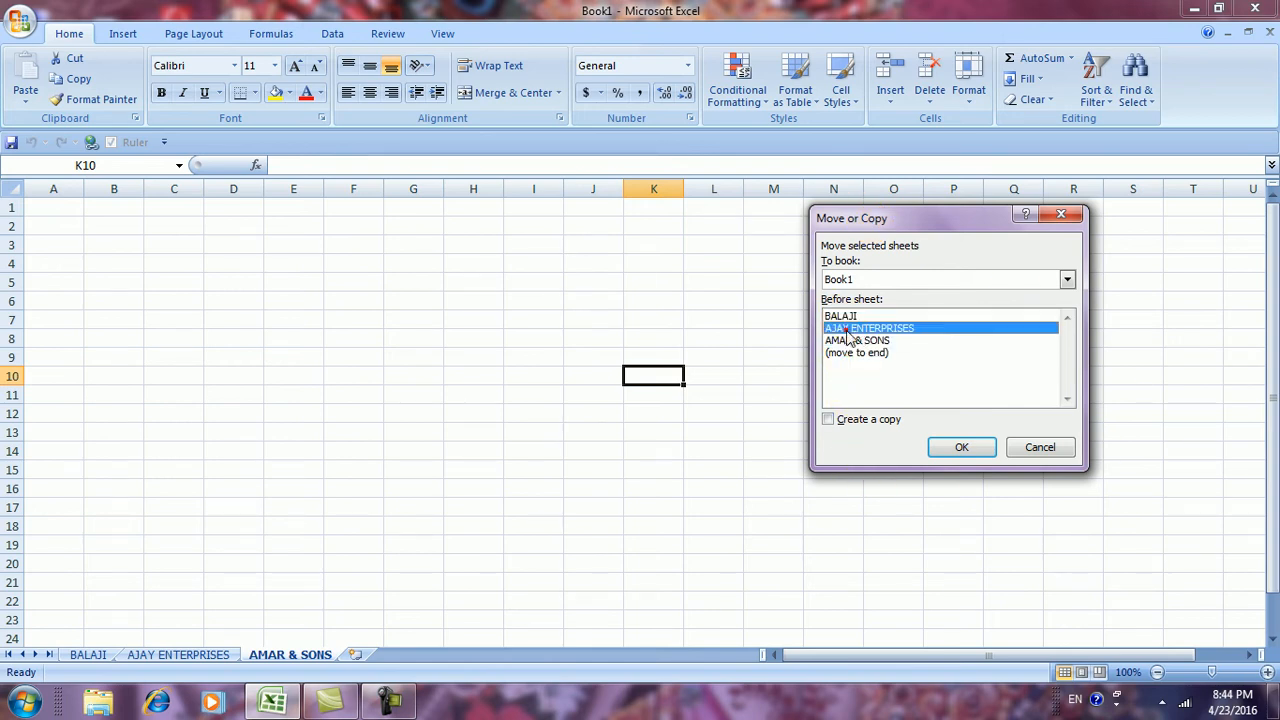
pyautogui.click(850, 329)
pyautogui.click(848, 318)
pyautogui.click(849, 320)
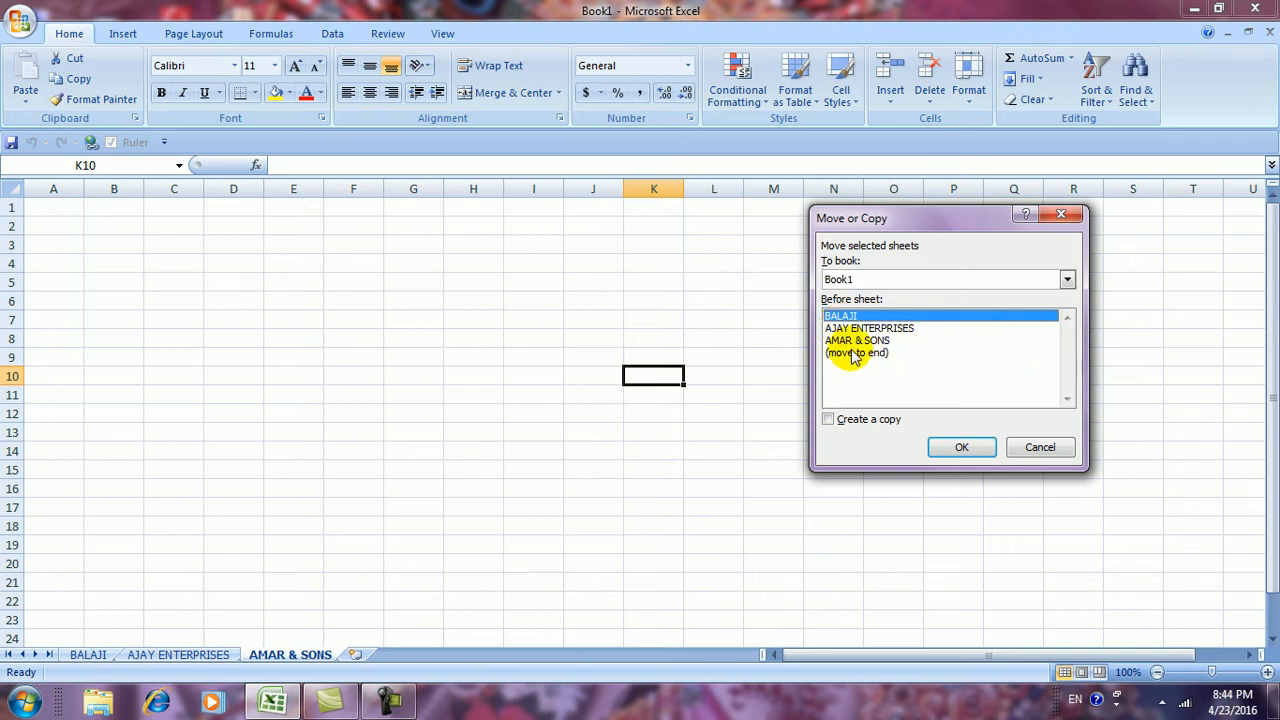
pyautogui.click(857, 341)
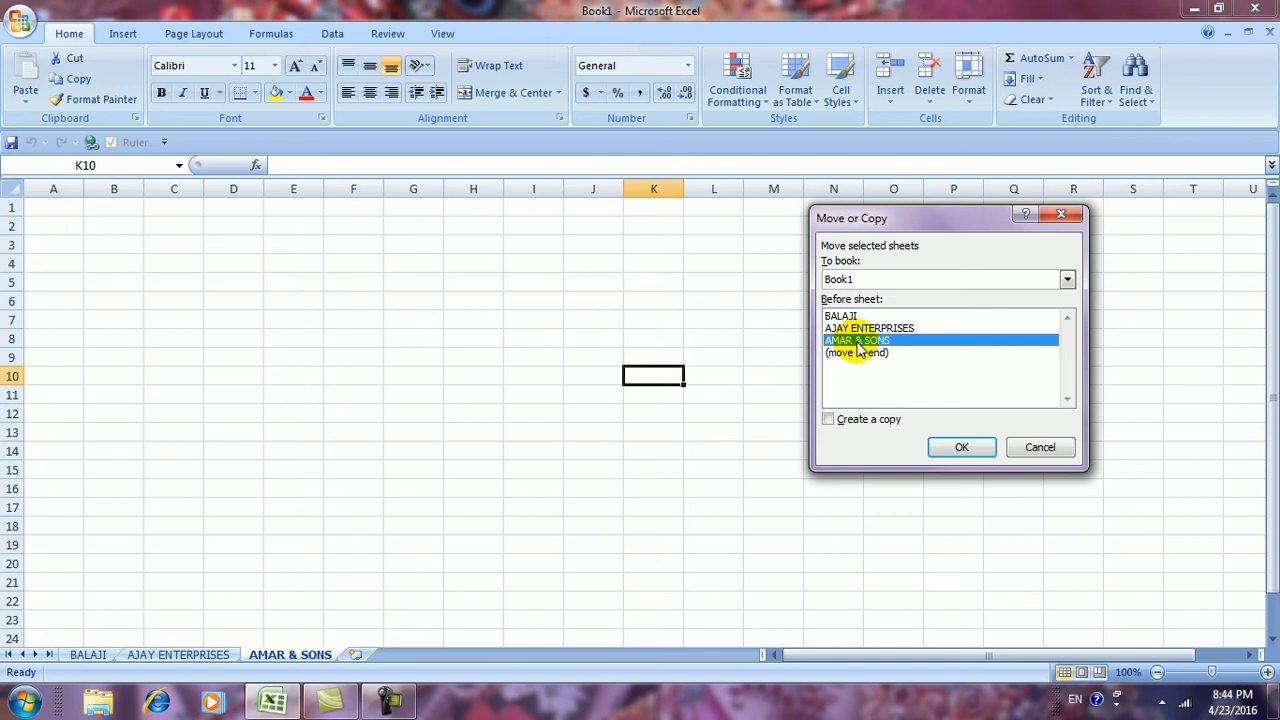
pyautogui.click(828, 420)
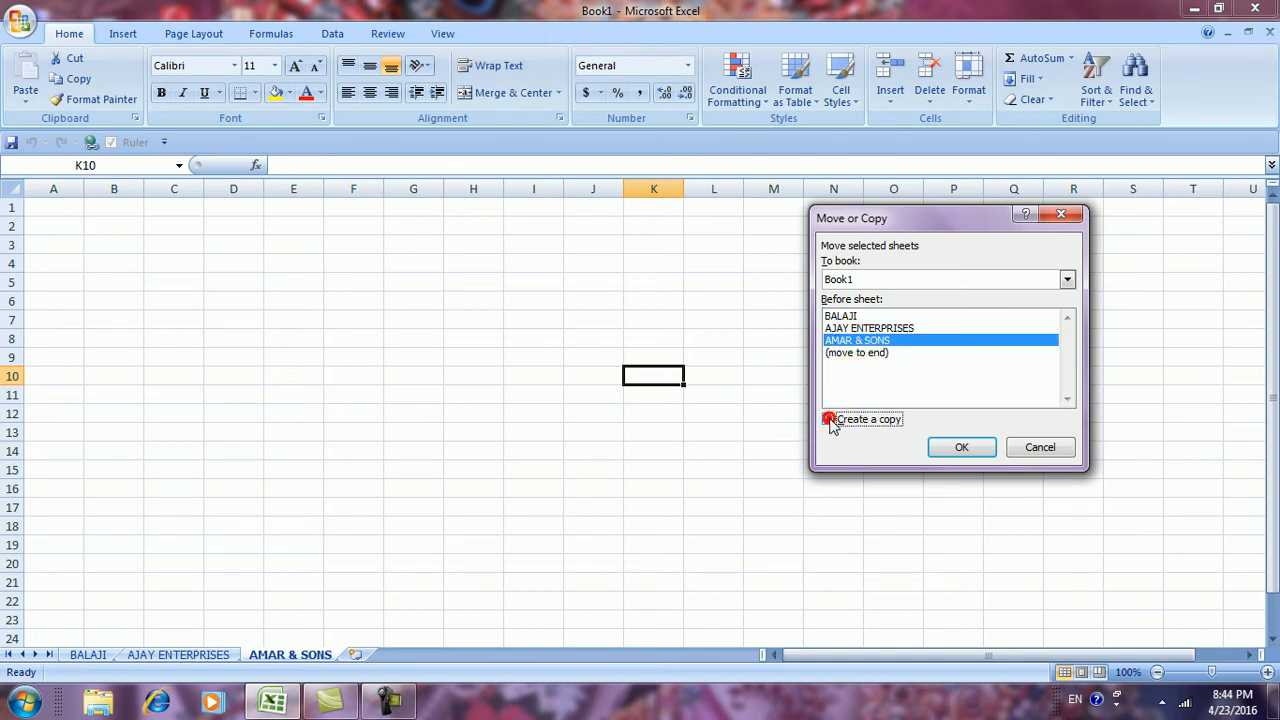
pyautogui.click(957, 447)
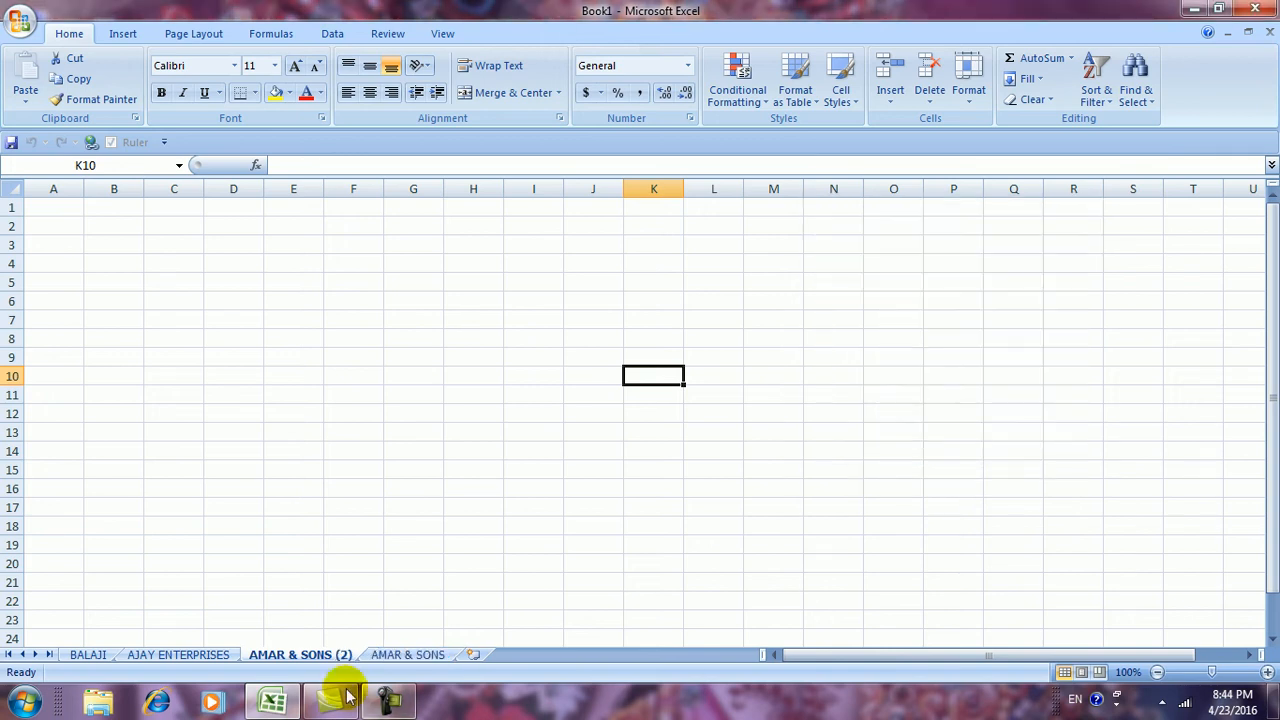
# Compare the original AMAR & SONS sheet with its (2) copy, closing the Format menu unchanged
pyautogui.click(393, 655)
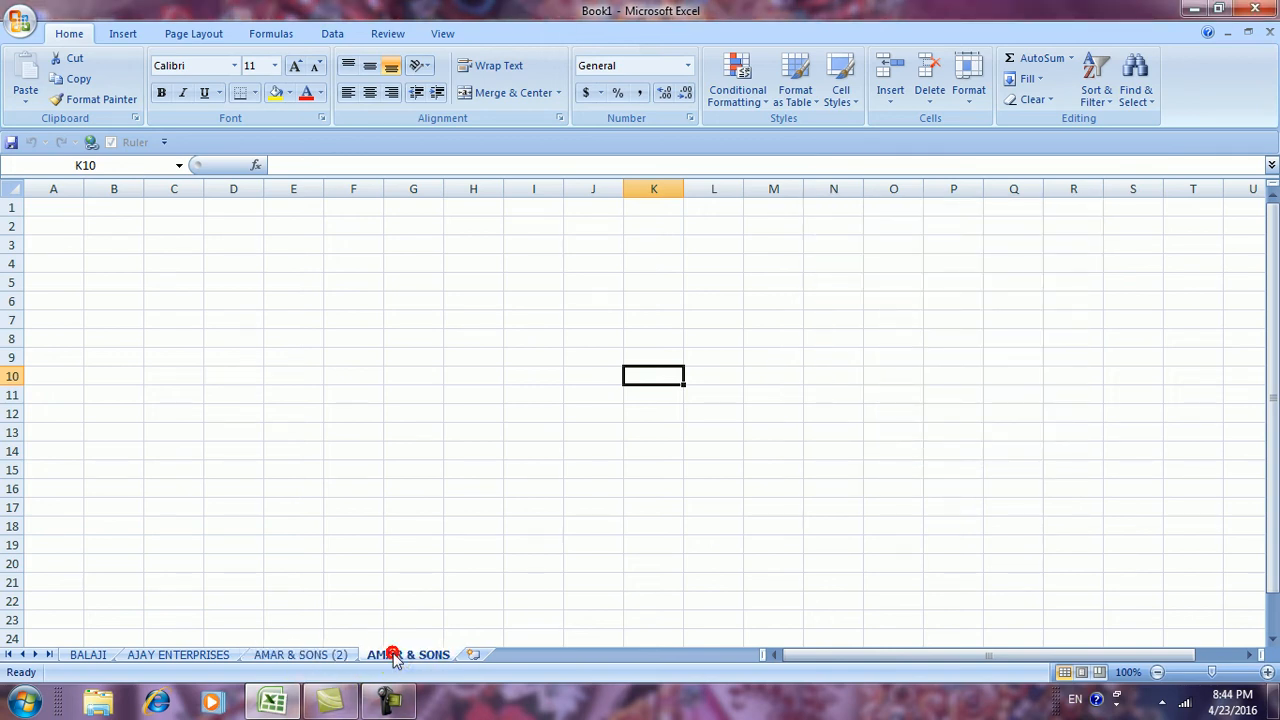
pyautogui.click(292, 655)
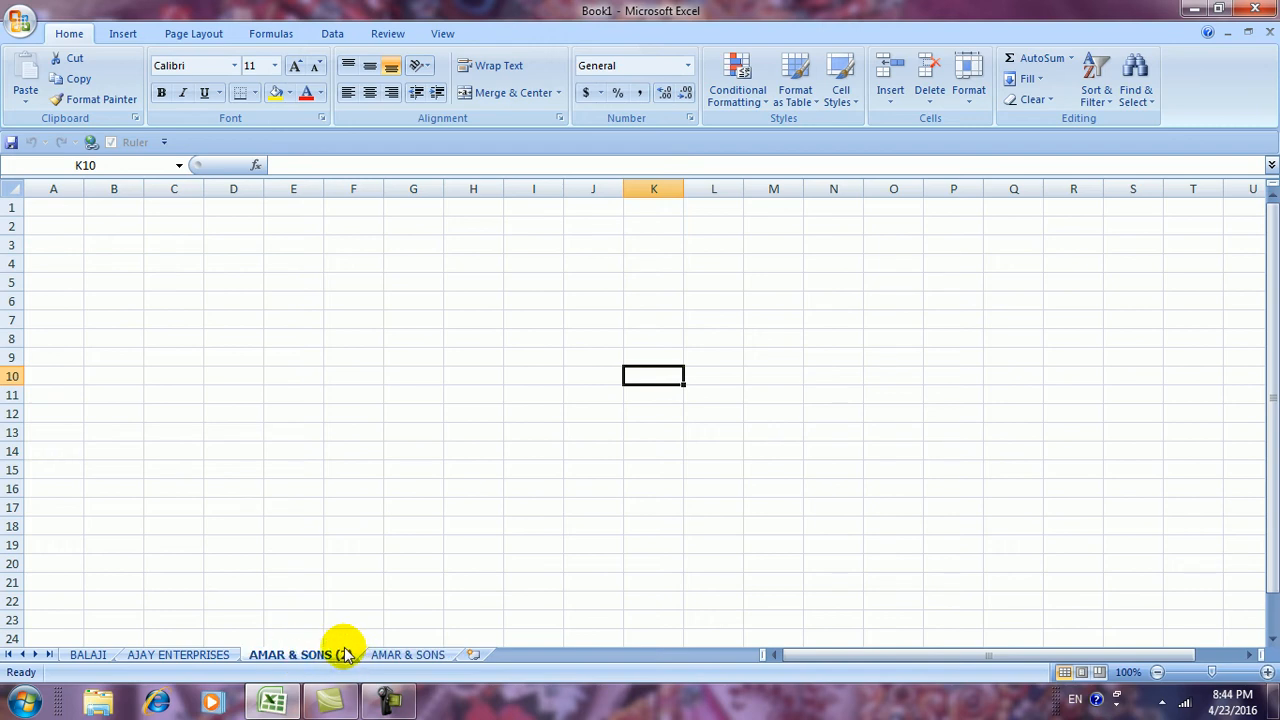
pyautogui.click(385, 660)
pyautogui.click(325, 657)
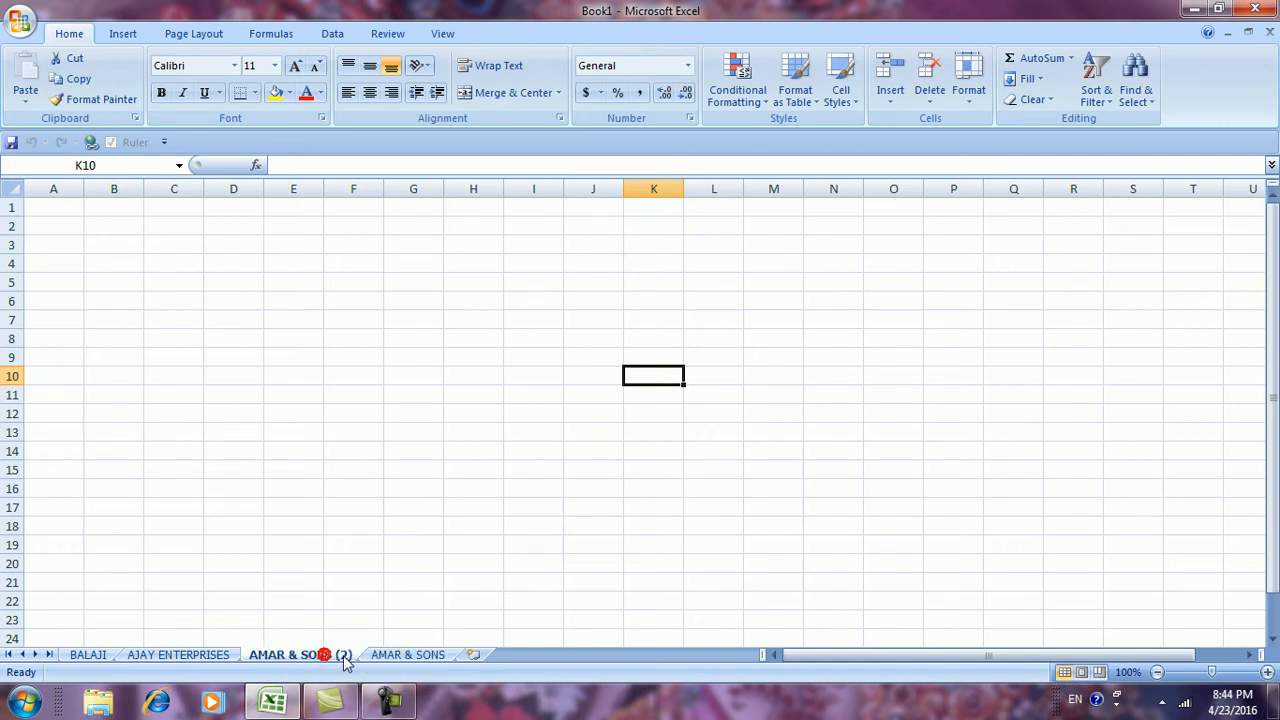
pyautogui.click(392, 658)
pyautogui.click(320, 655)
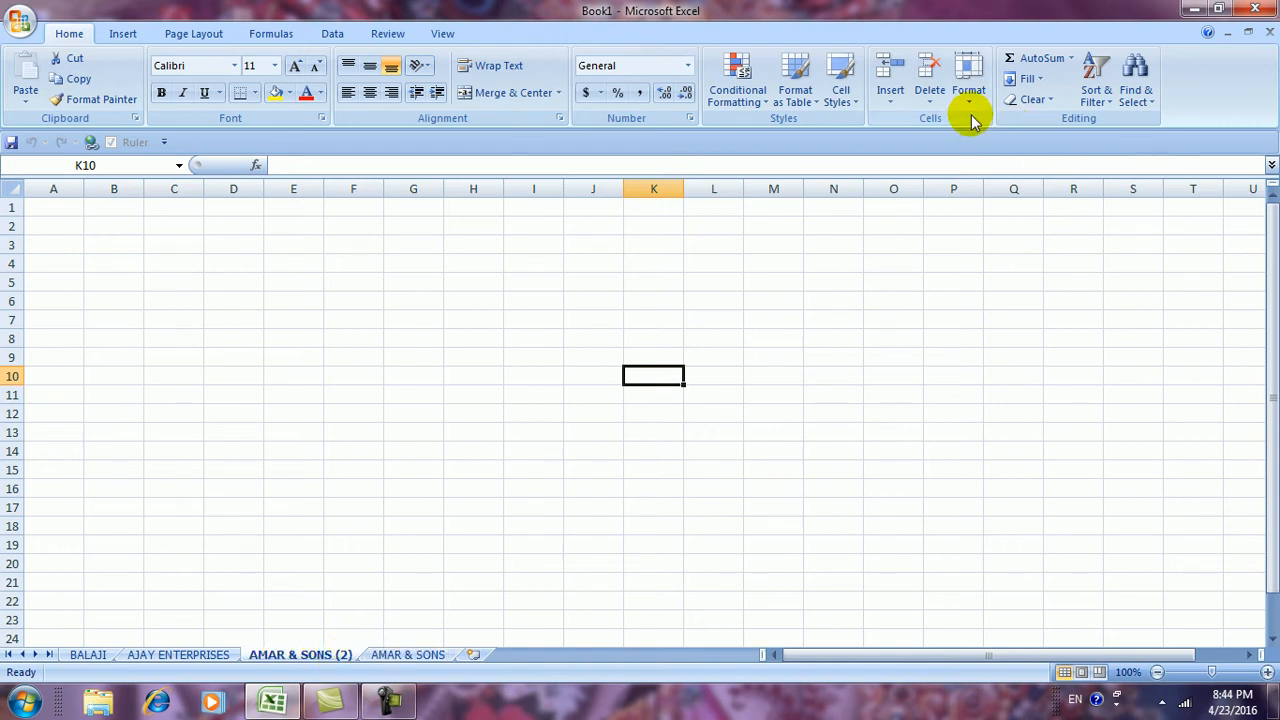
pyautogui.click(968, 80)
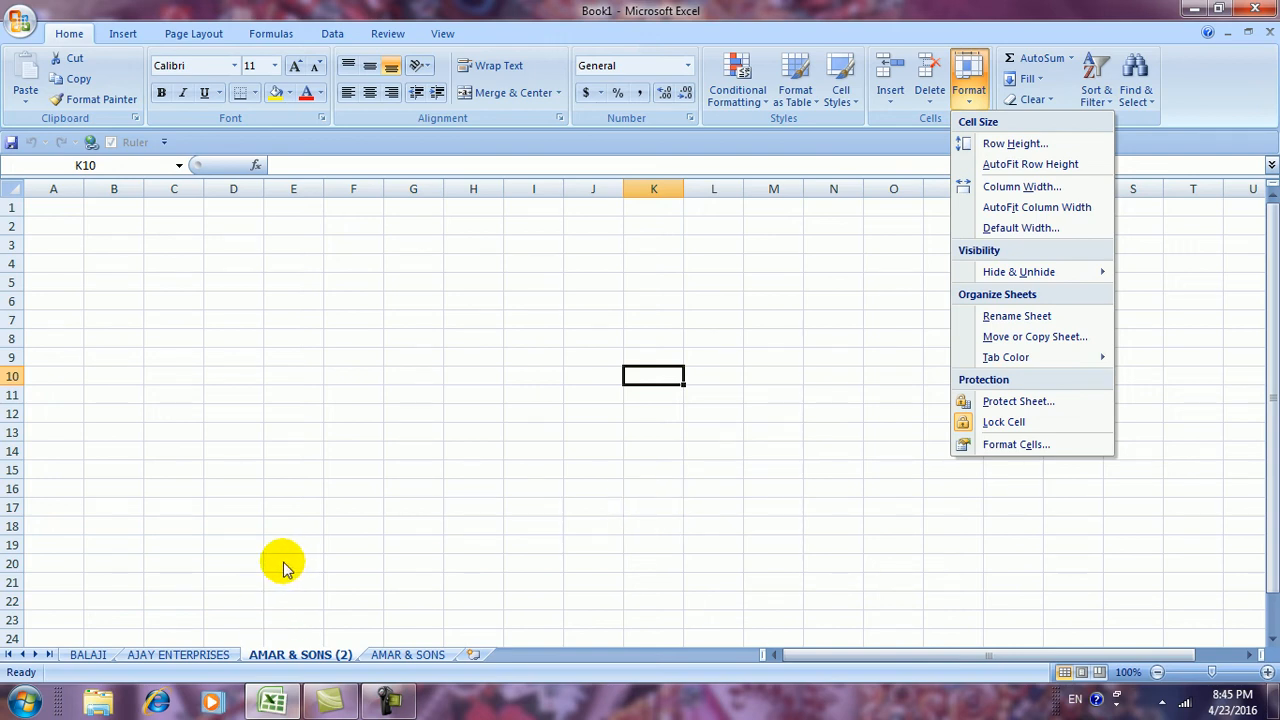
pyautogui.click(205, 652)
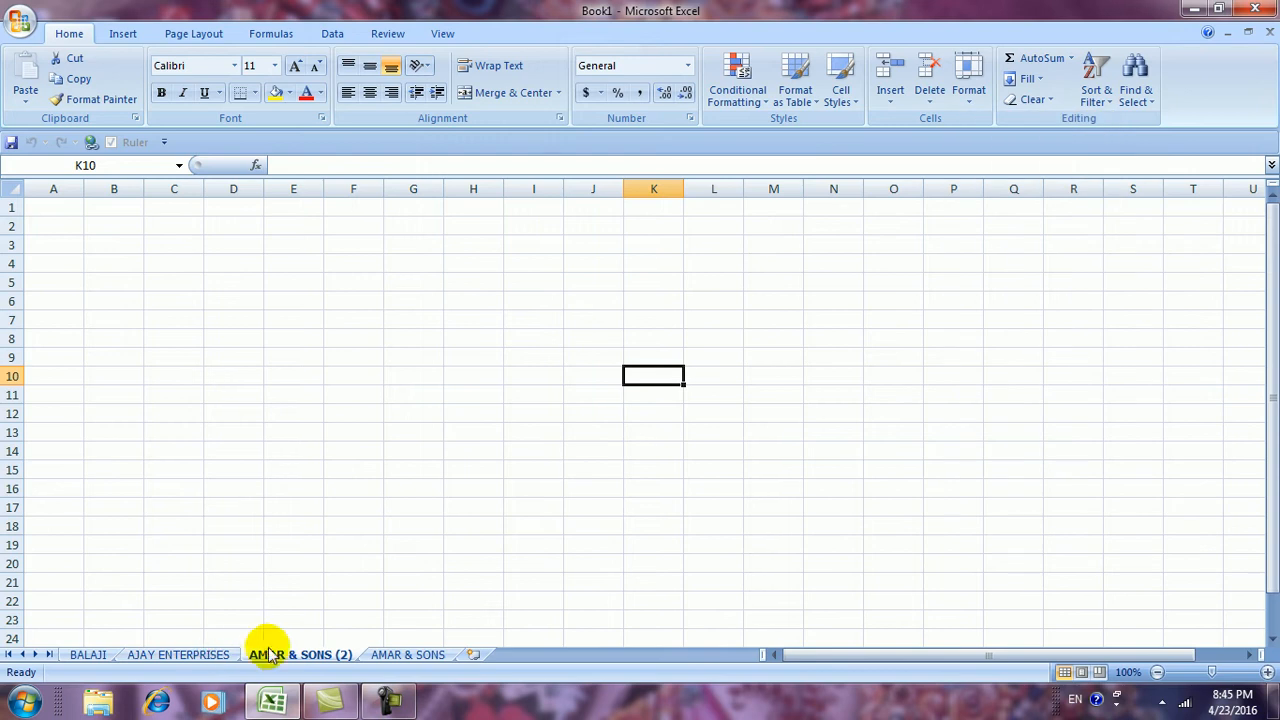
# Drag tabs into order BALAJI, AJAY ENTERPRISES, AMAR & SONS, AMAR & SONS (2), then show BALAJI
pyautogui.moveTo(412, 653); pyautogui.dragTo(312, 656)
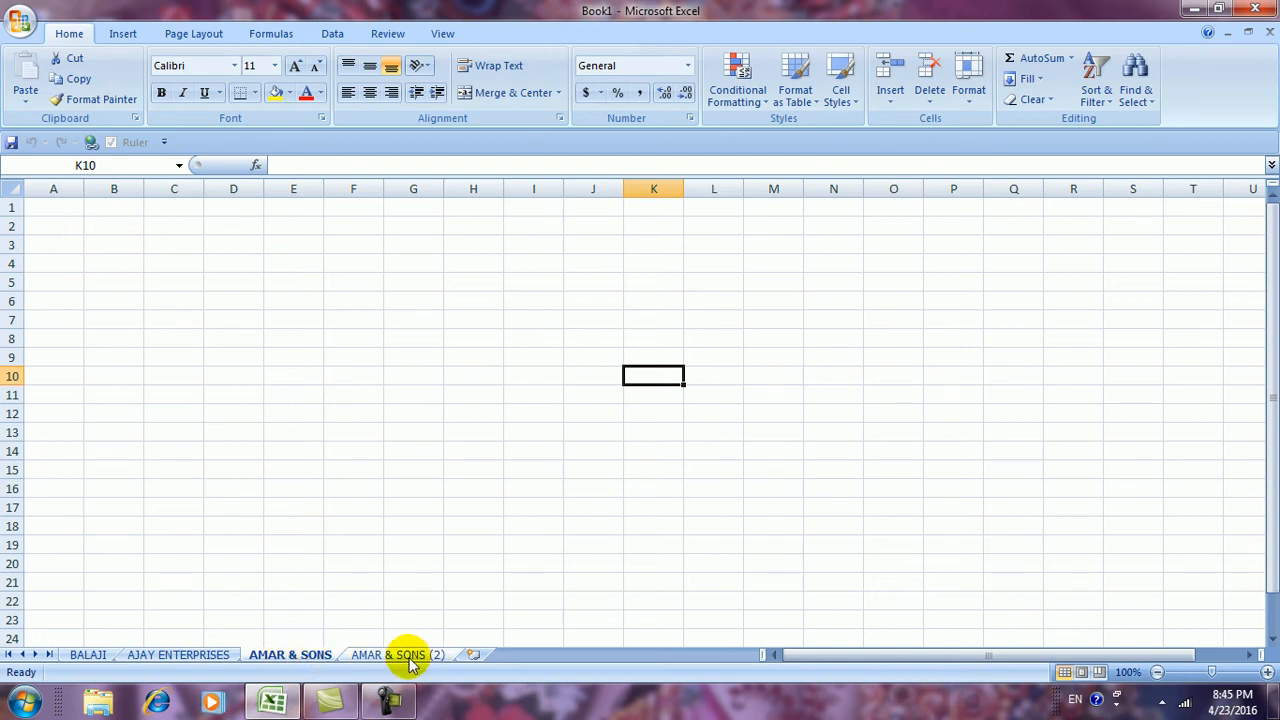
pyautogui.moveTo(304, 656)
pyautogui.mouseDown()
pyautogui.moveTo(232, 645)
pyautogui.moveTo(197, 657)
pyautogui.mouseUp()
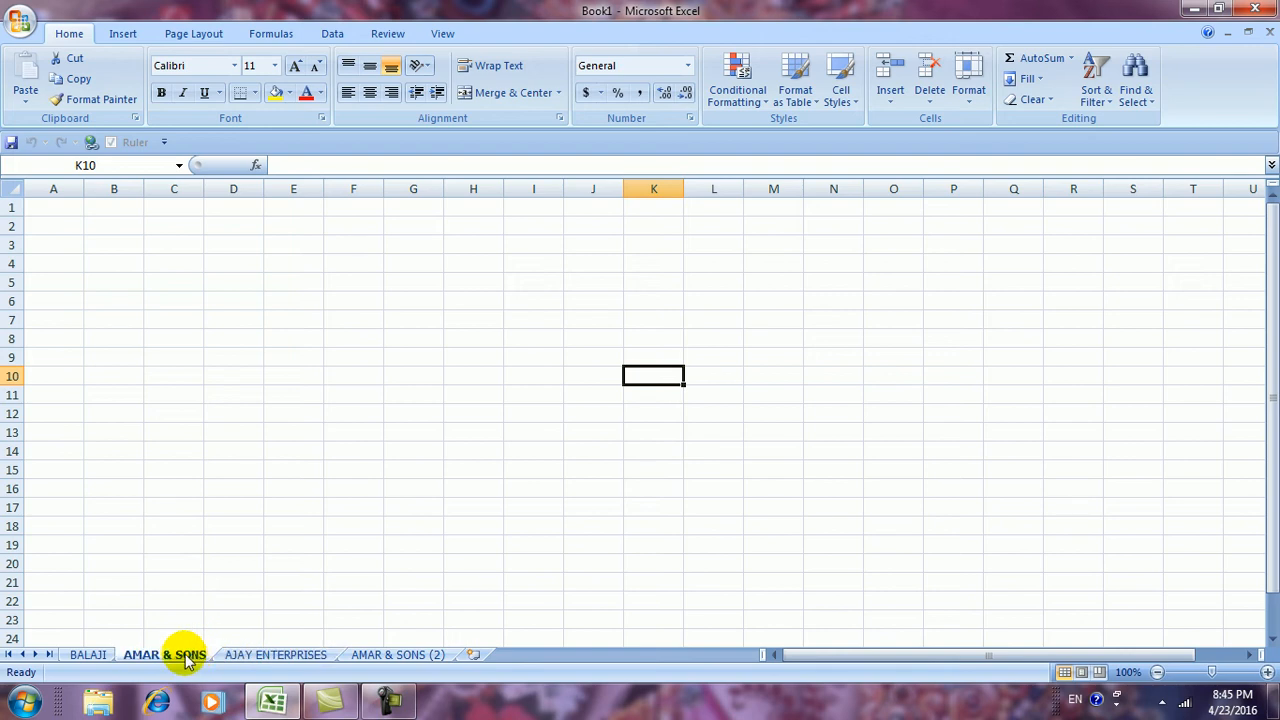
pyautogui.moveTo(140, 650); pyautogui.dragTo(80, 660)
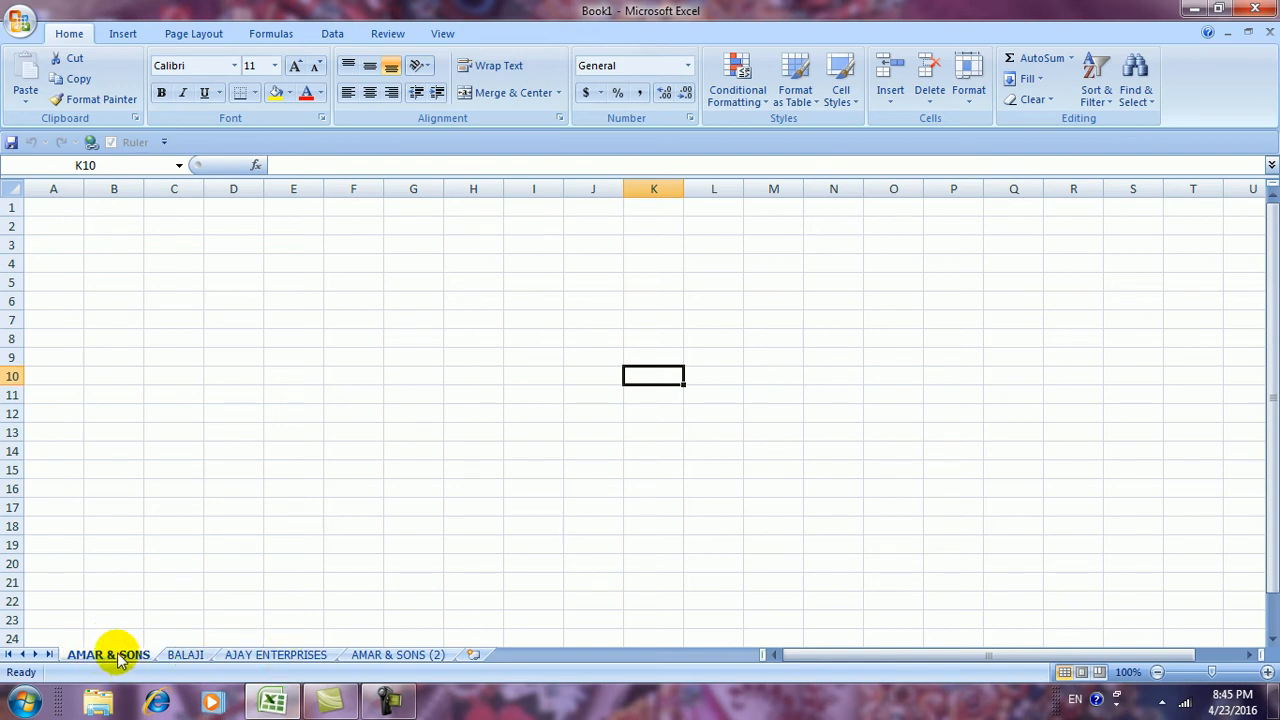
pyautogui.moveTo(115, 652); pyautogui.dragTo(180, 654)
pyautogui.click(266, 654)
pyautogui.moveTo(266, 654); pyautogui.dragTo(106, 651)
pyautogui.click(313, 655)
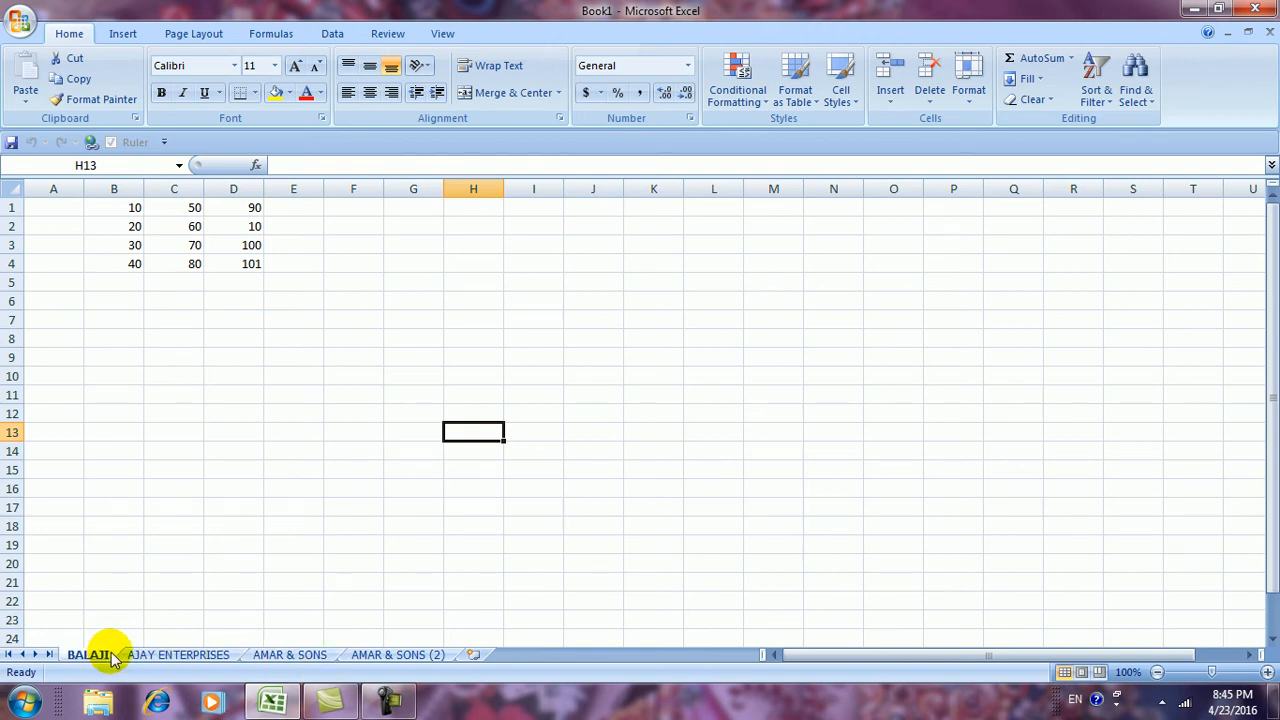
# Colour the BALAJI sheet tab red and select cell J18
pyautogui.click(980, 110)
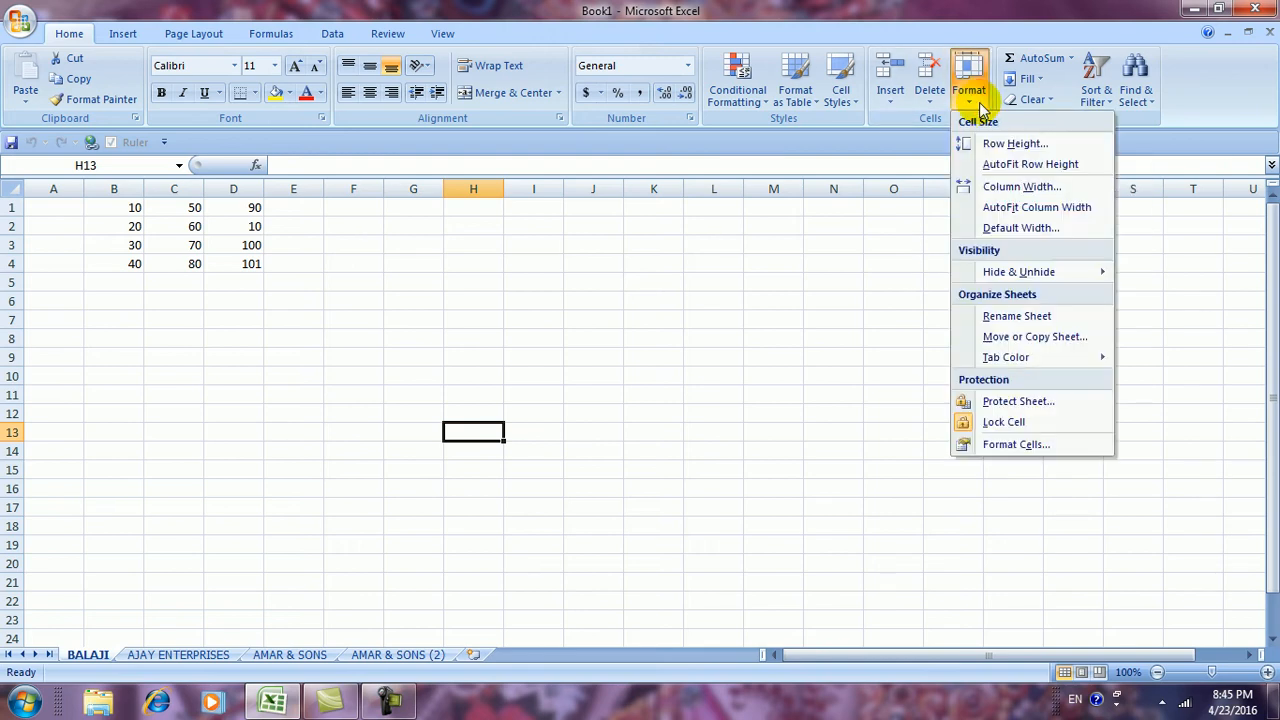
pyautogui.moveTo(1053, 366)
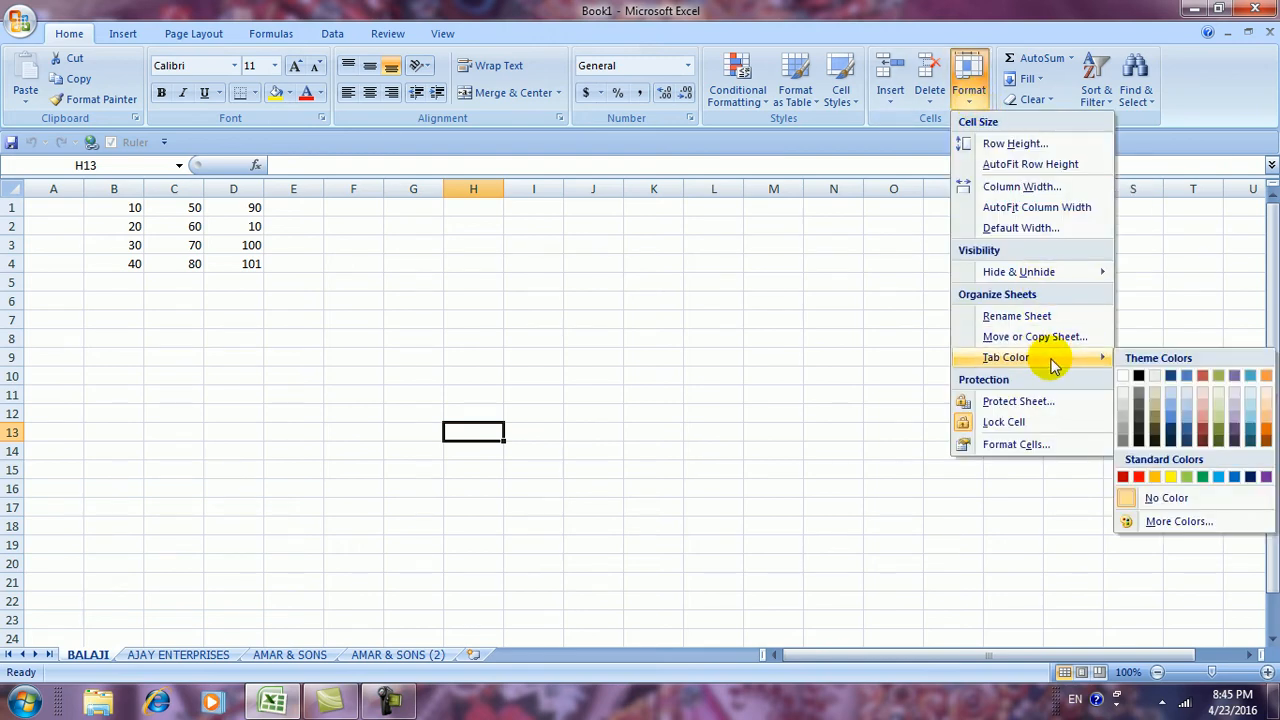
pyautogui.click(88, 656)
pyautogui.click(971, 103)
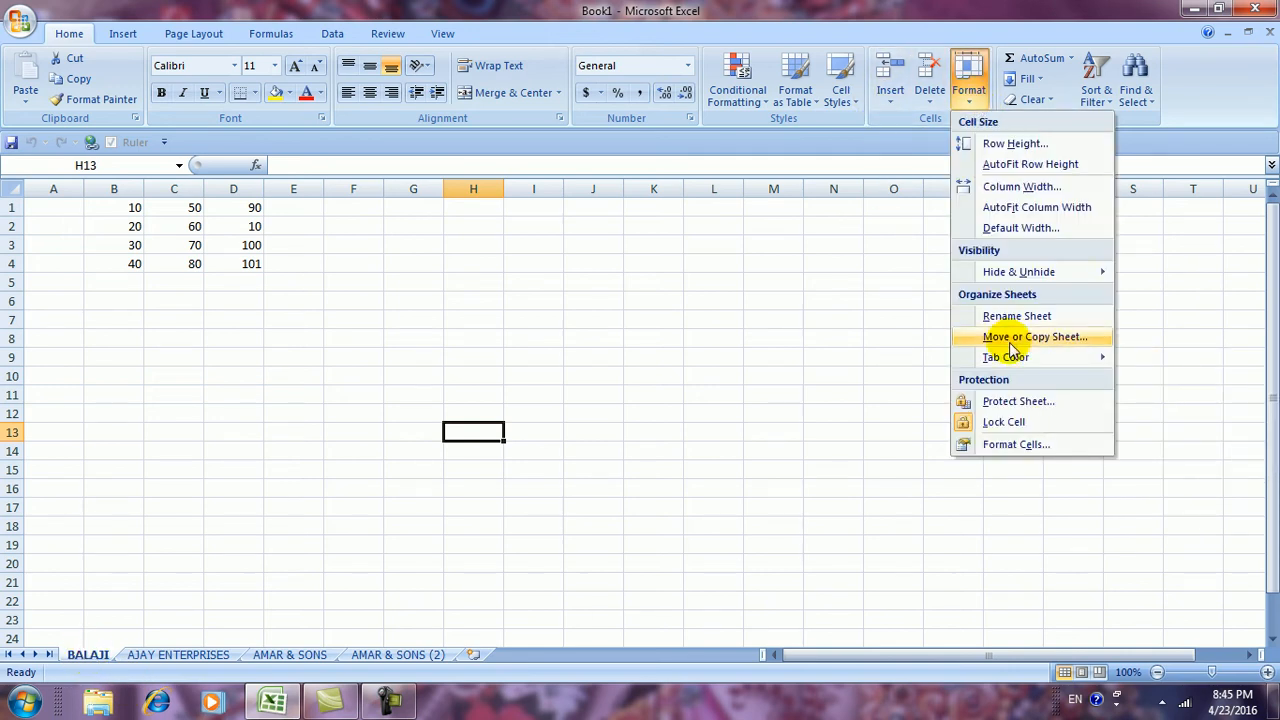
pyautogui.moveTo(1012, 358)
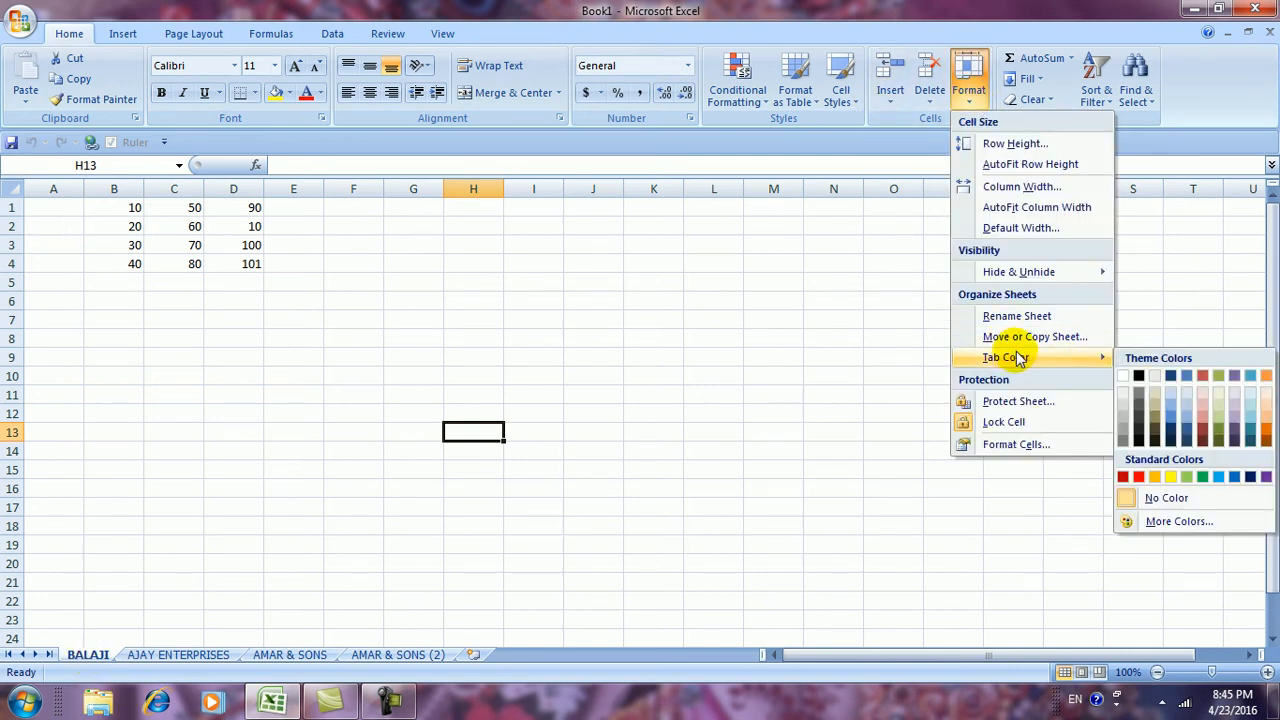
pyautogui.click(1137, 477)
pyautogui.click(586, 523)
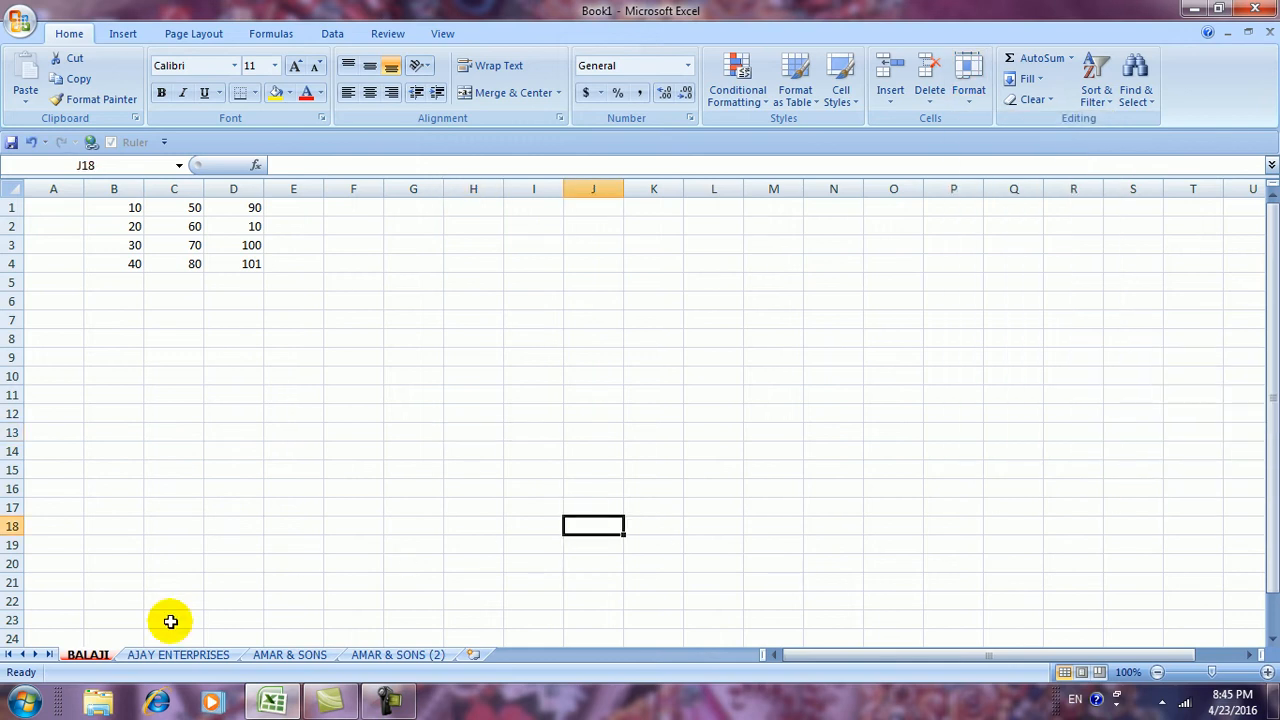
# Colour the AJAY ENTERPRISES sheet tab yellow
pyautogui.click(212, 662)
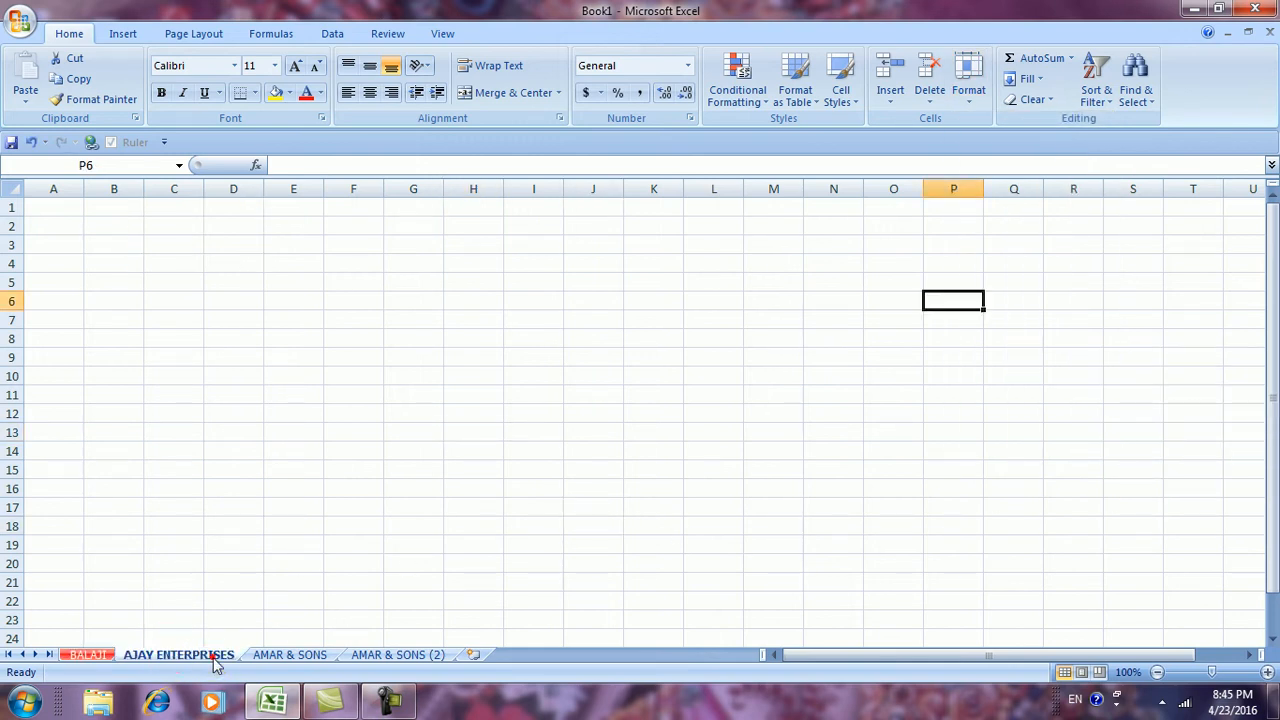
pyautogui.click(968, 80)
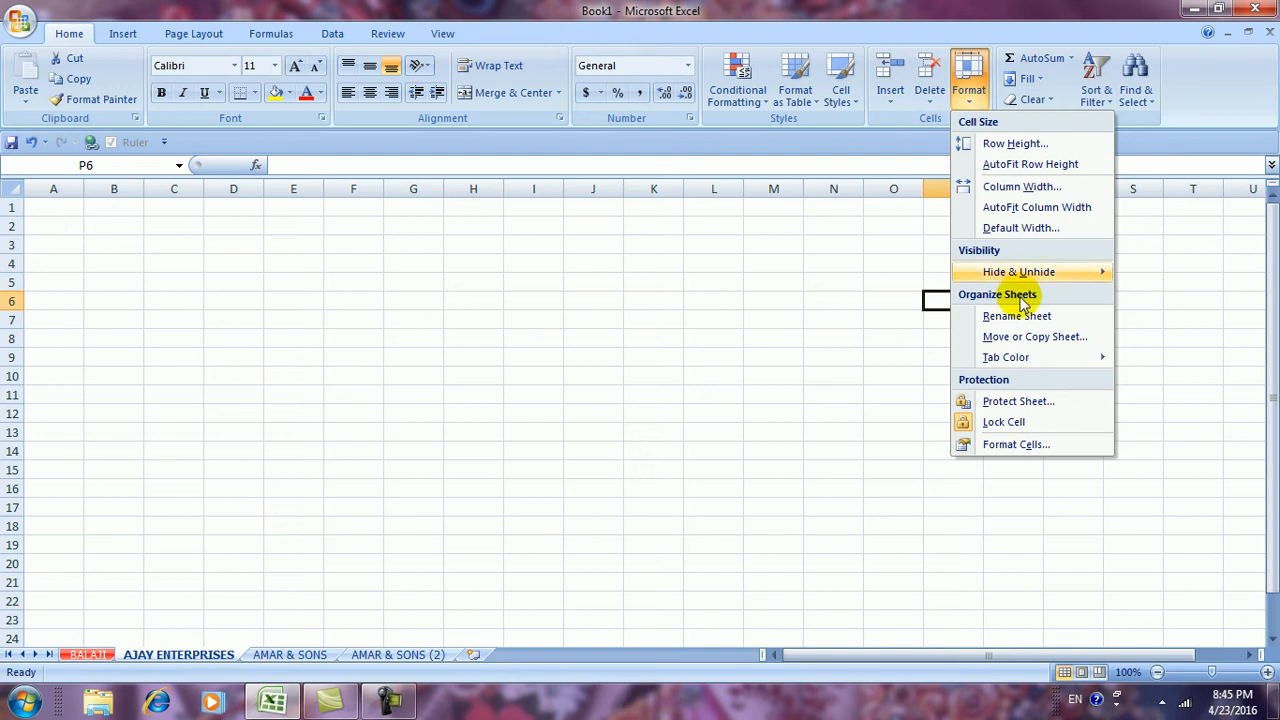
pyautogui.moveTo(1030, 358)
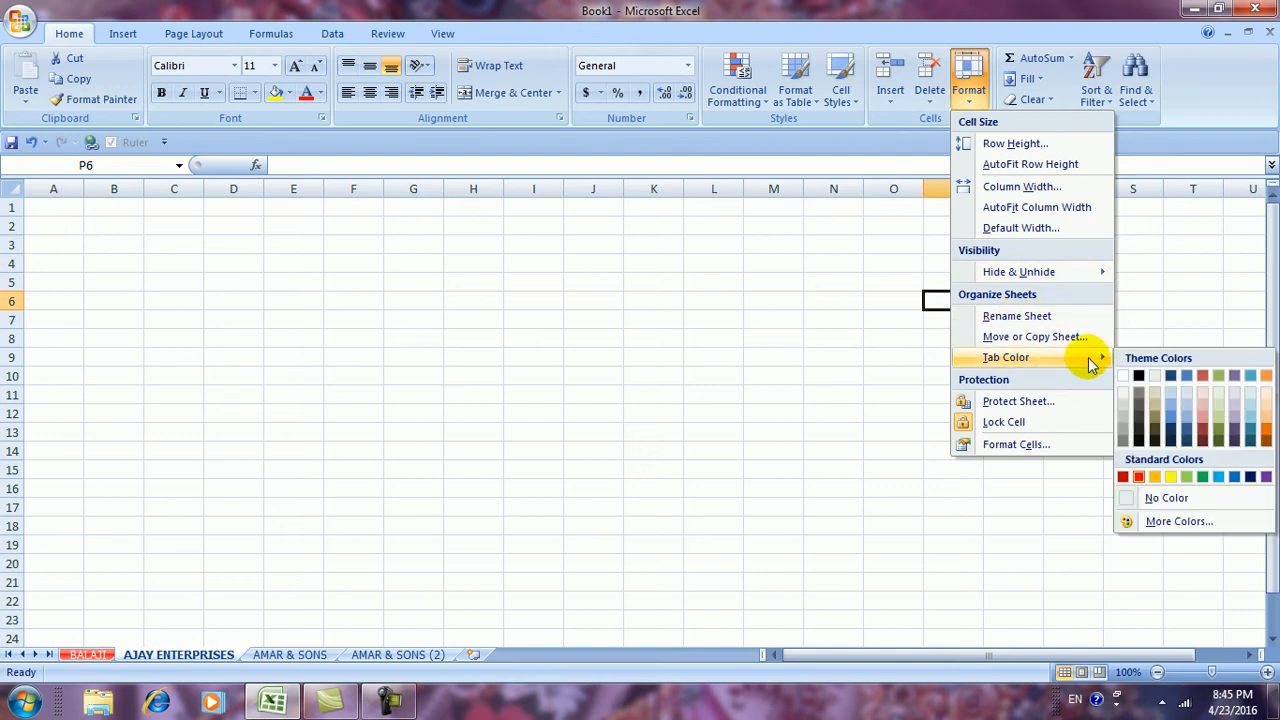
pyautogui.click(1170, 477)
# Colour the AMAR & SONS sheet tab light blue
pyautogui.click(298, 654)
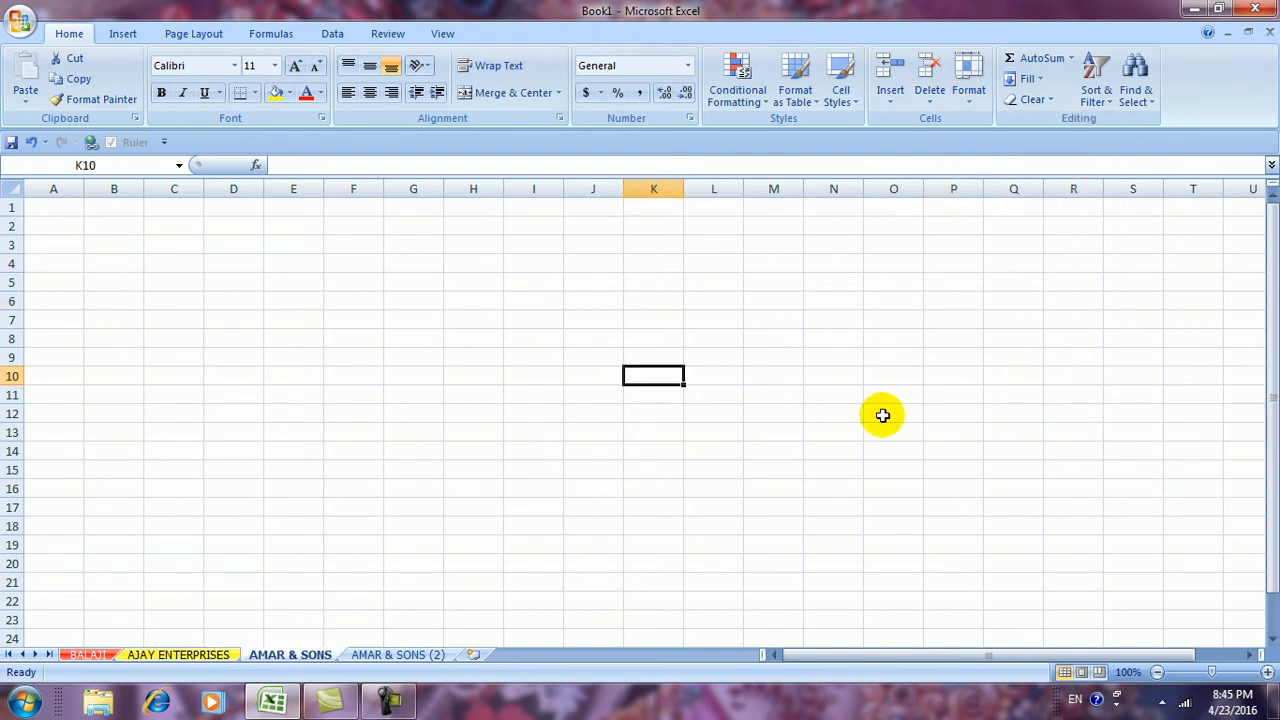
pyautogui.click(968, 80)
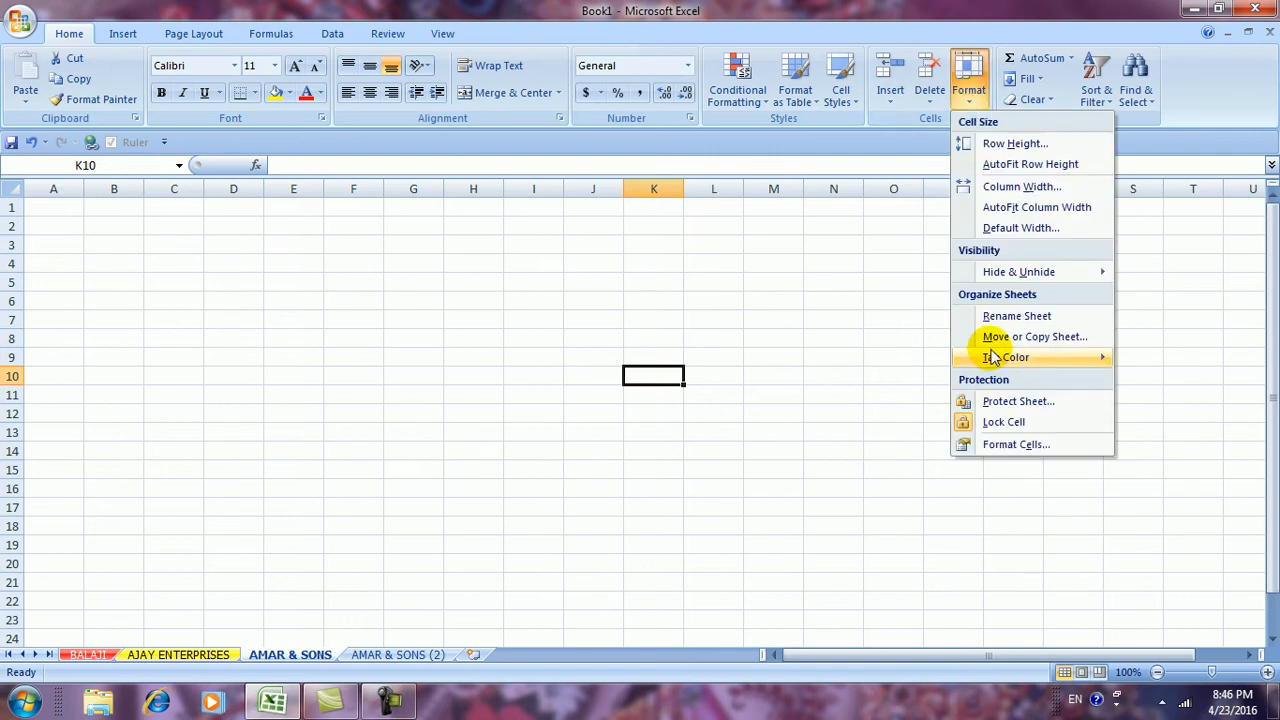
pyautogui.moveTo(993, 358)
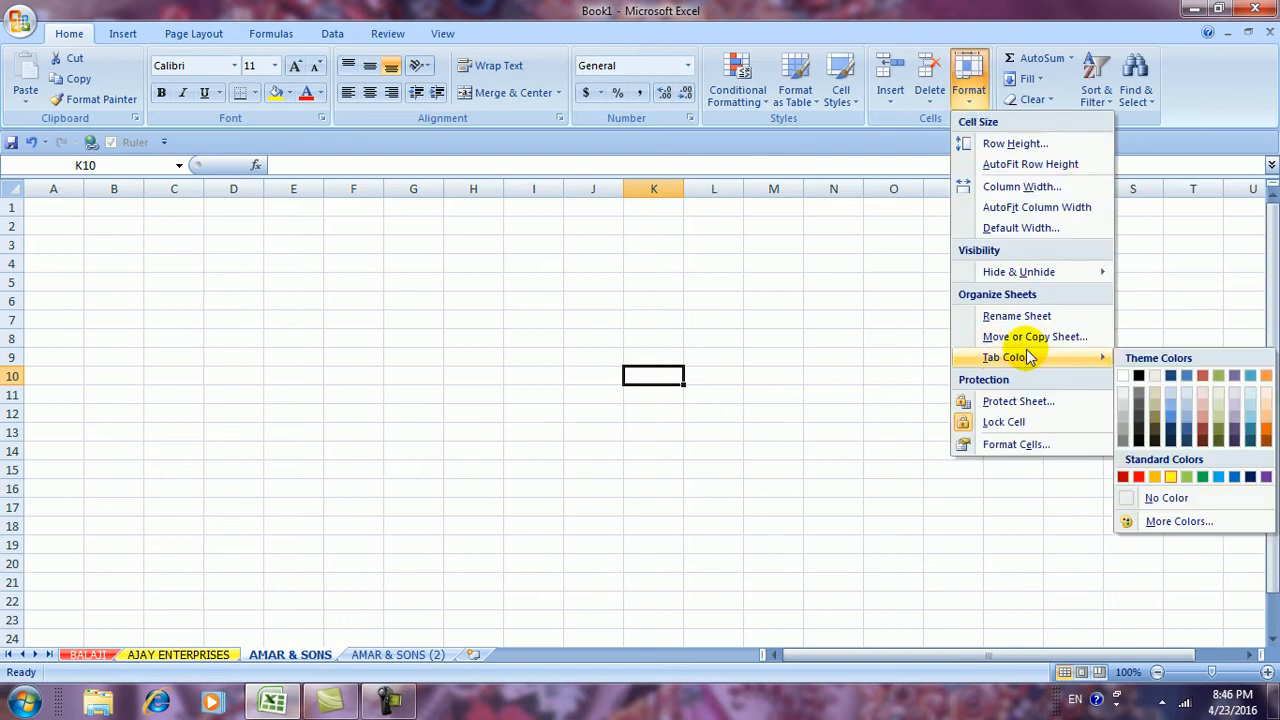
pyautogui.click(1217, 479)
# Colour the AMAR & SONS (2) sheet tab orange
pyautogui.click(393, 654)
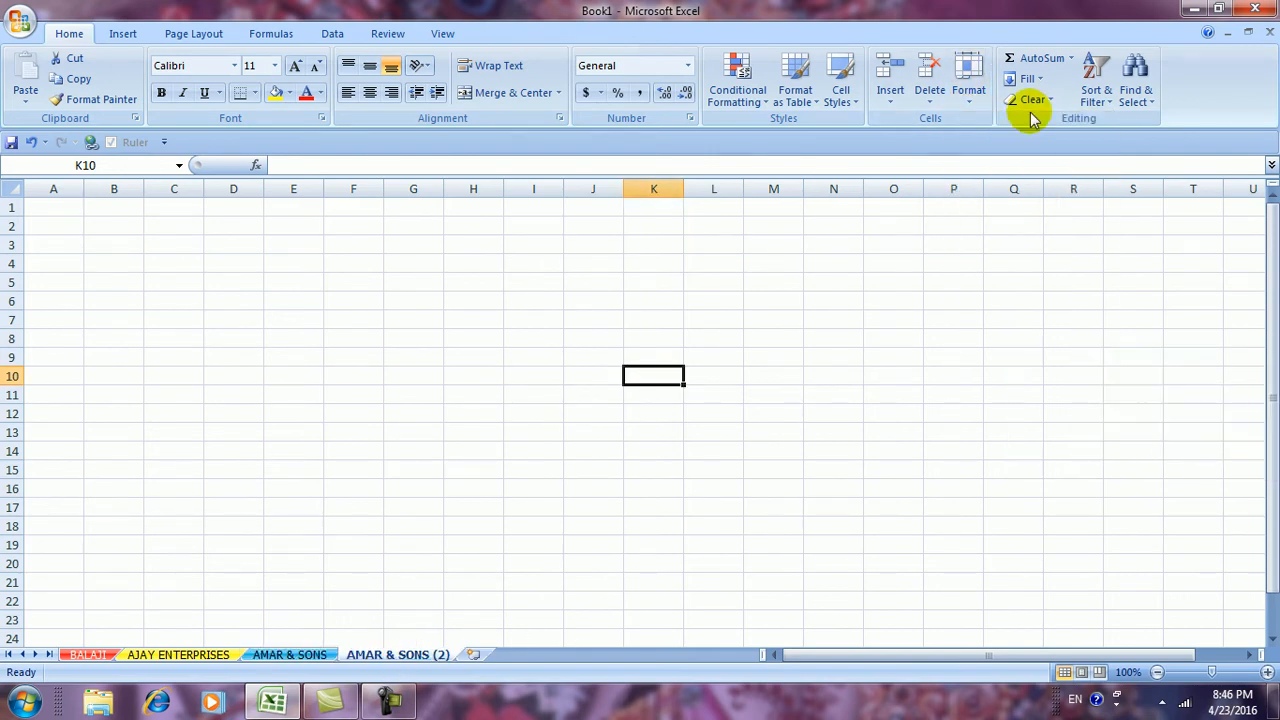
pyautogui.click(967, 88)
pyautogui.moveTo(1025, 362)
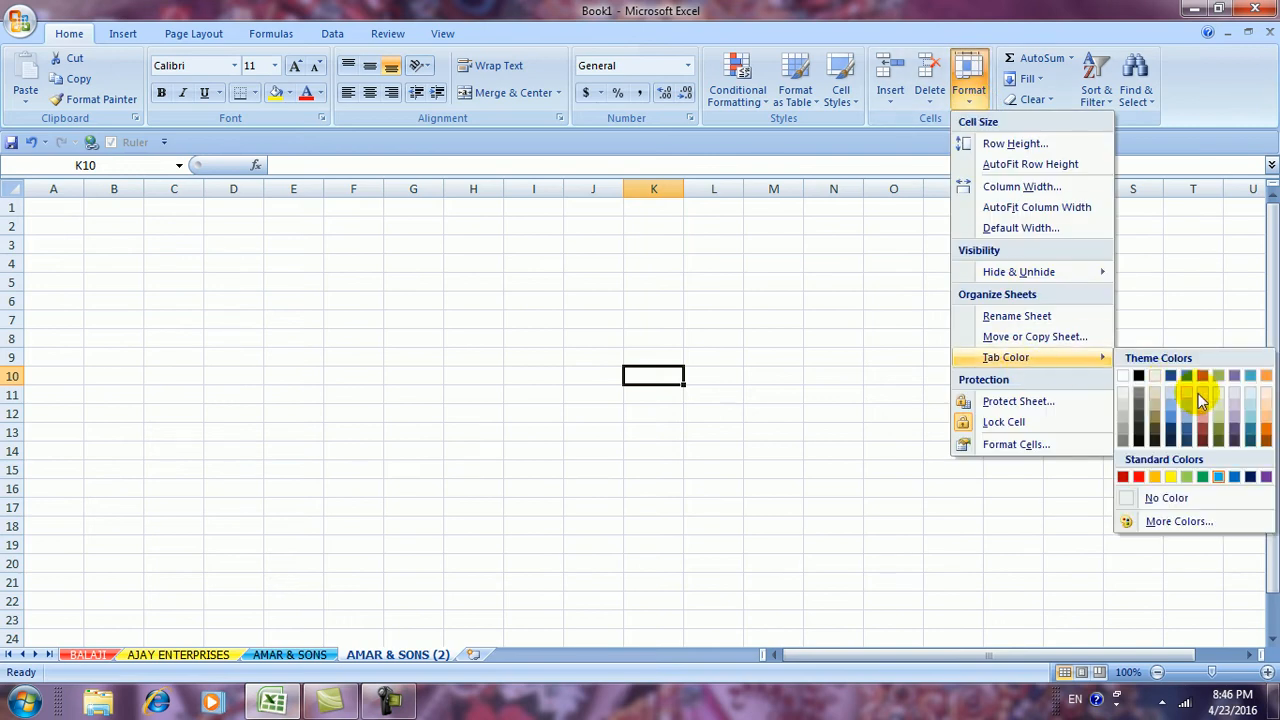
pyautogui.click(1266, 429)
pyautogui.click(600, 394)
# Flip through all four sheets to compare the tab colours, ending on AJAY ENTERPRISES
pyautogui.click(292, 655)
pyautogui.click(206, 653)
pyautogui.click(106, 656)
pyautogui.click(158, 656)
pyautogui.click(268, 655)
pyautogui.click(371, 655)
pyautogui.click(294, 656)
pyautogui.click(185, 656)
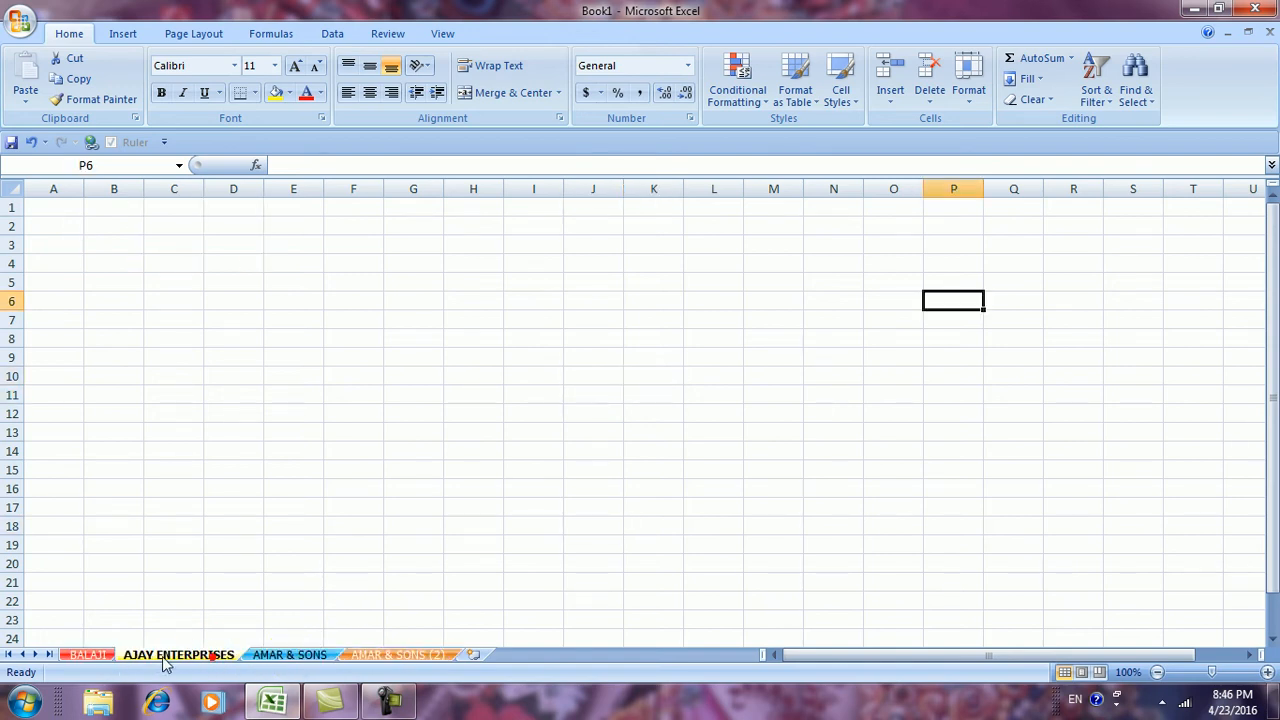
pyautogui.click(969, 98)
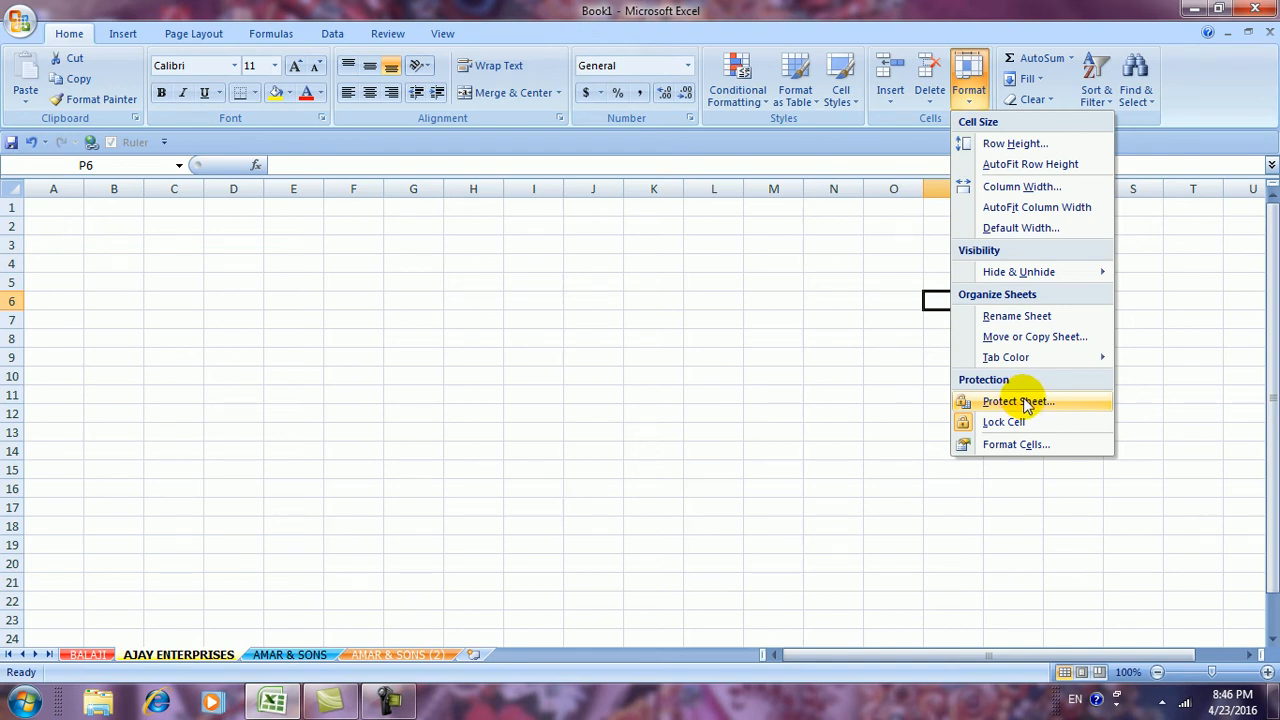
# Protect the BALAJI sheet with a password, re-entering it in Confirm Password
pyautogui.click(629, 426)
pyautogui.click(78, 650)
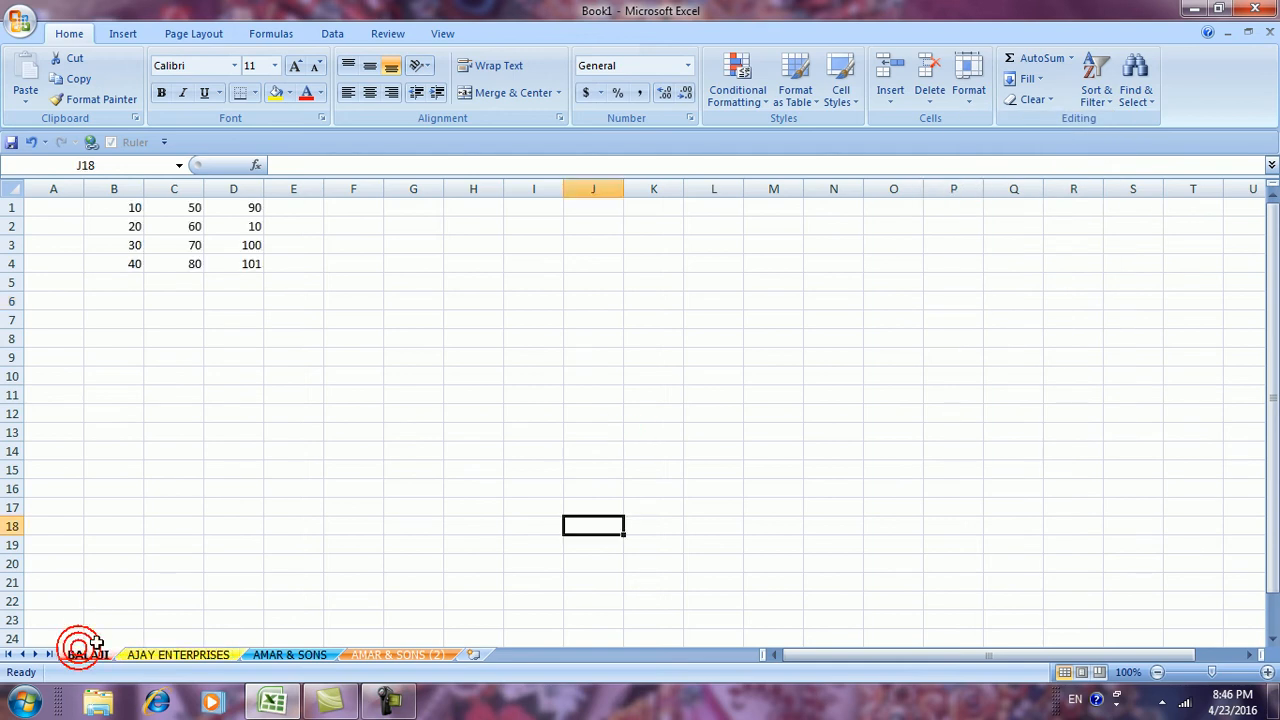
pyautogui.click(973, 105)
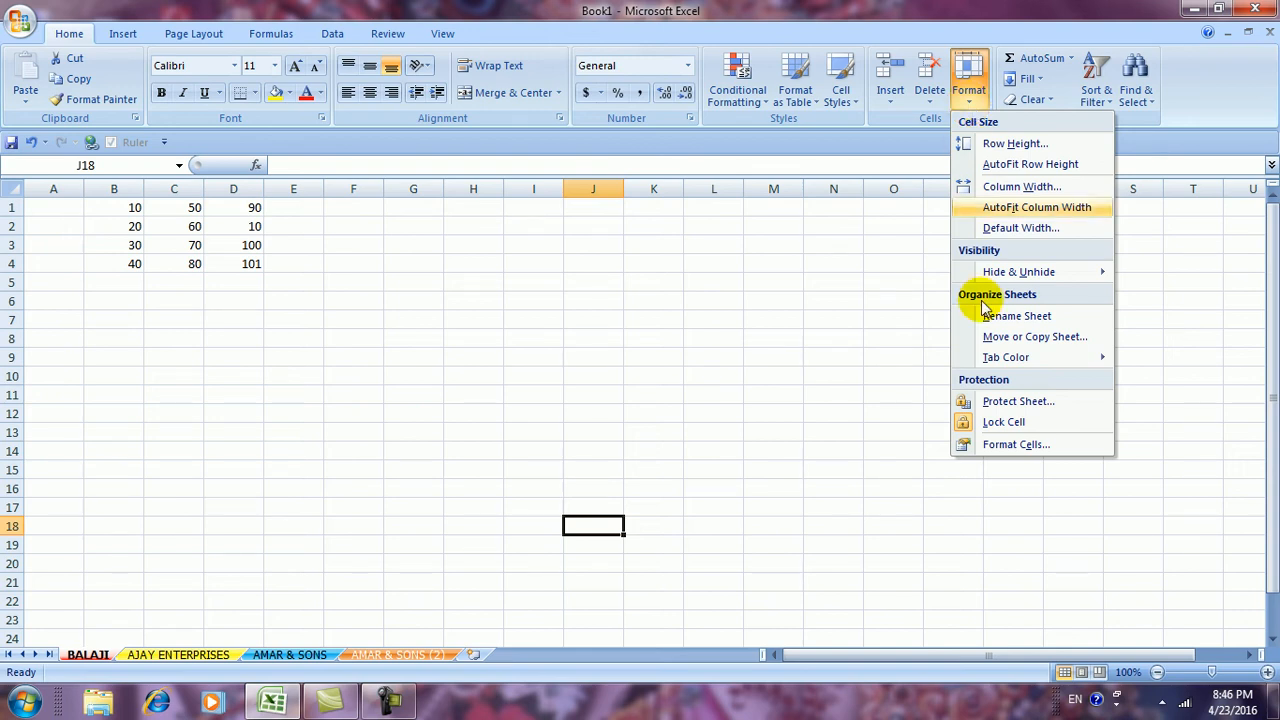
pyautogui.click(1010, 404)
pyautogui.click(853, 273)
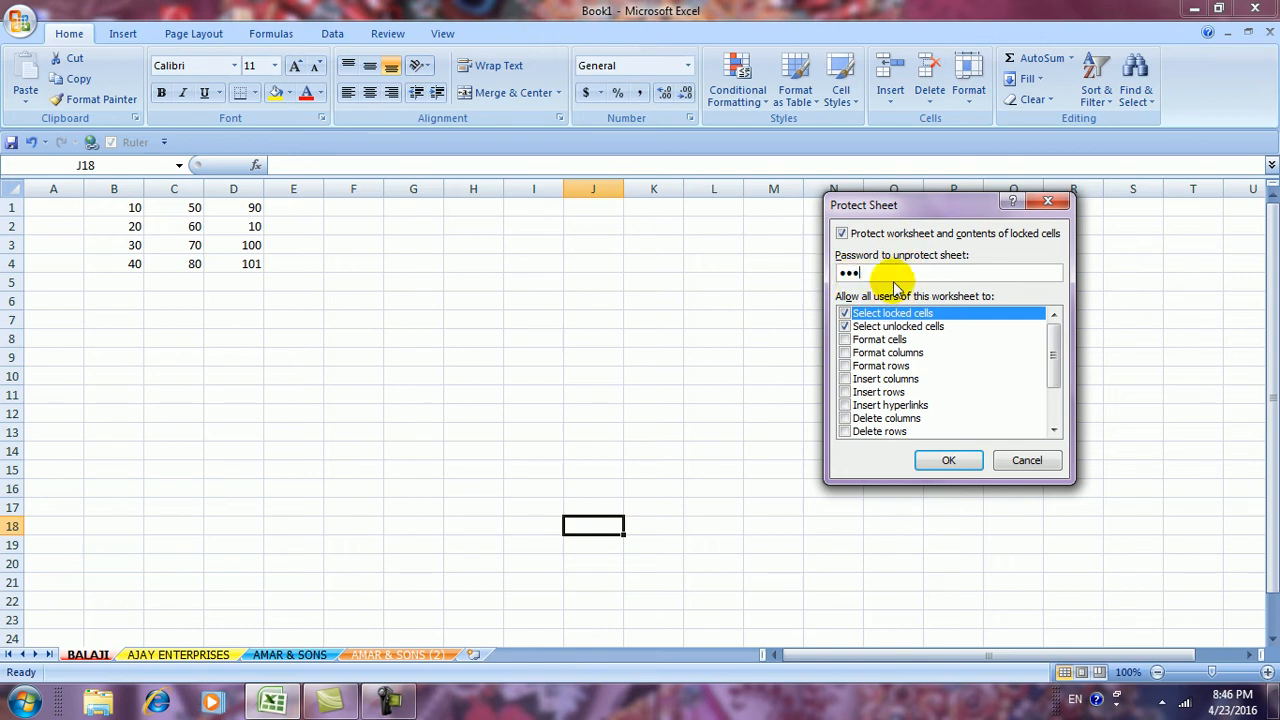
pyautogui.click(945, 461)
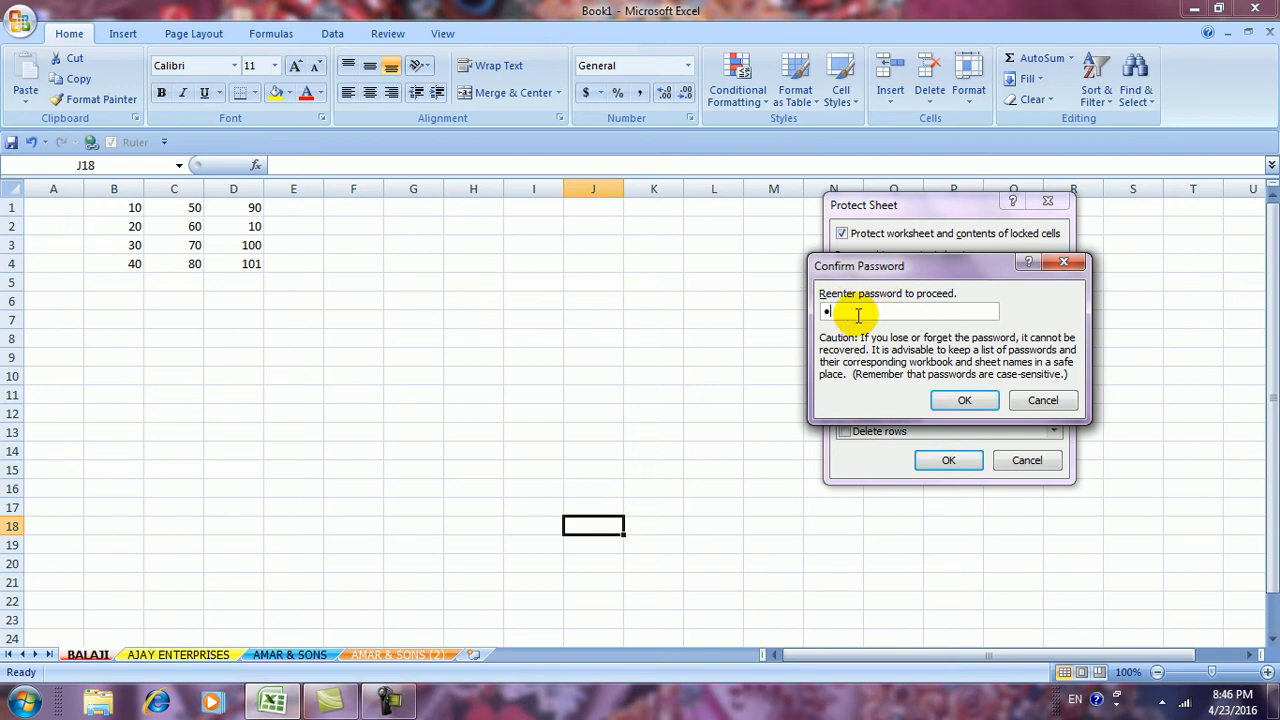
pyautogui.click(950, 403)
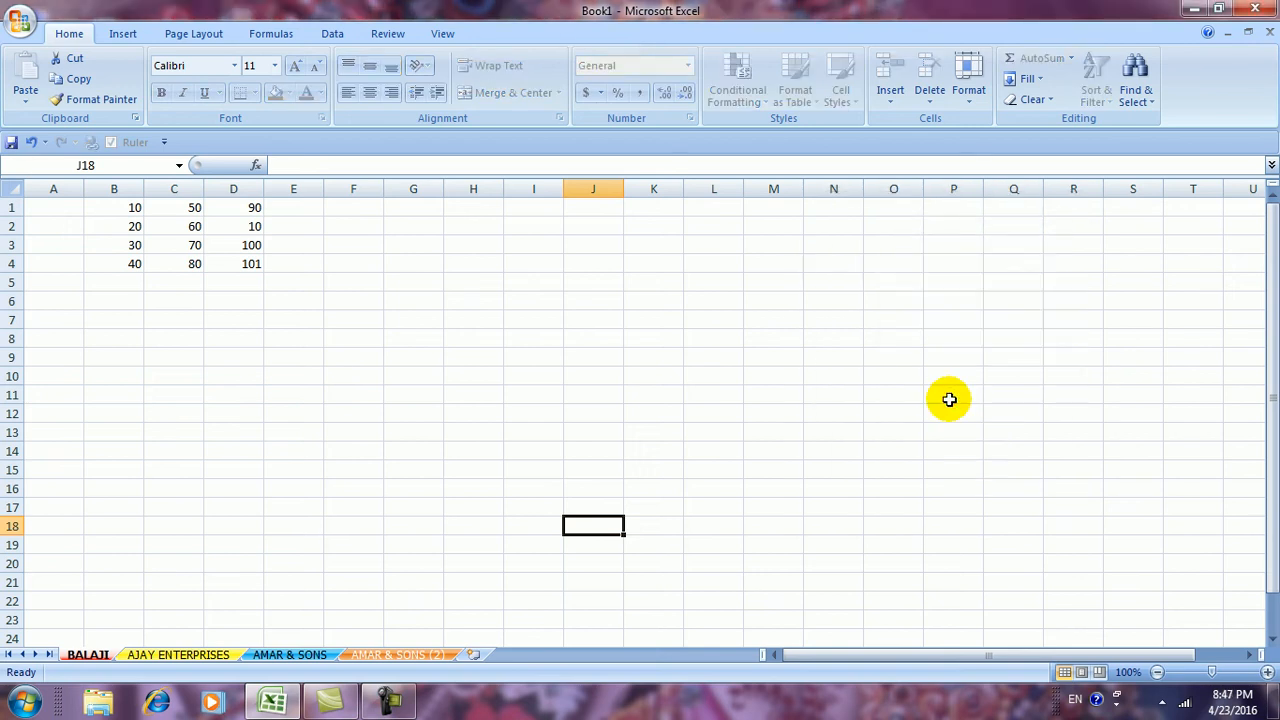
# Try editing two cells on protected BALAJI and dismiss the read-only warnings
pyautogui.doubleClick(178, 345)
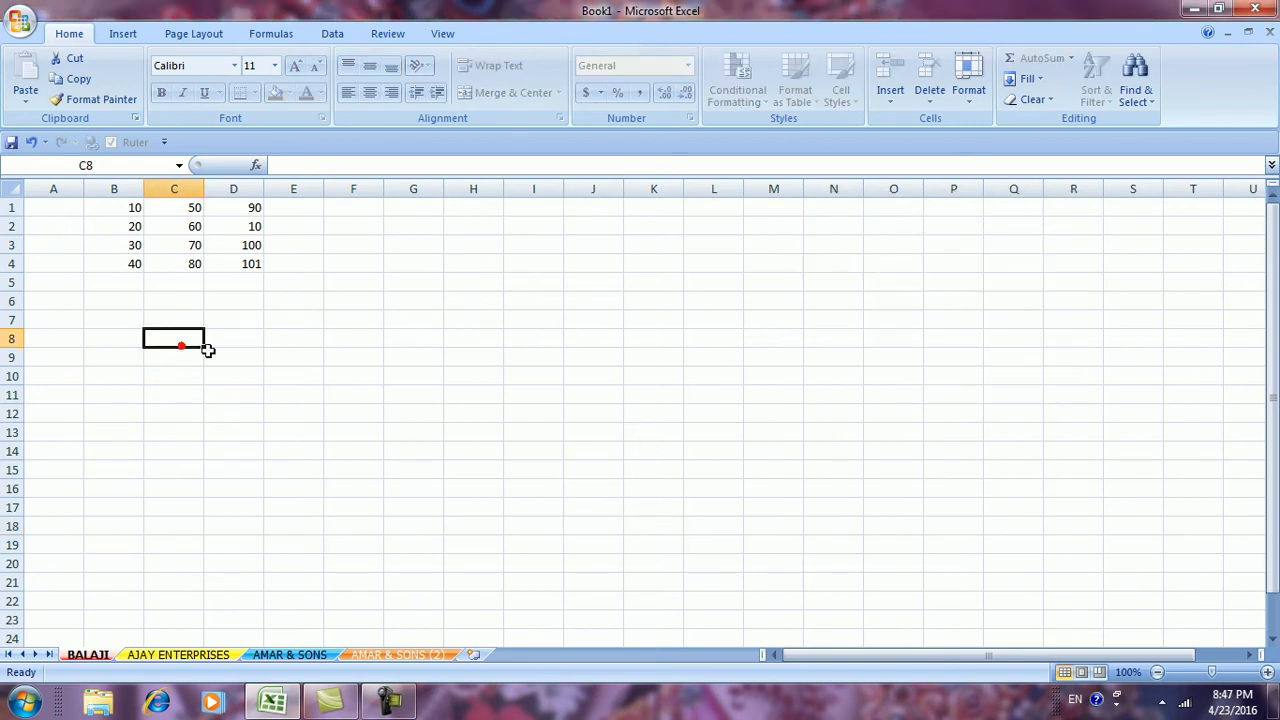
pyautogui.click(645, 410)
pyautogui.doubleClick(335, 352)
pyautogui.click(645, 410)
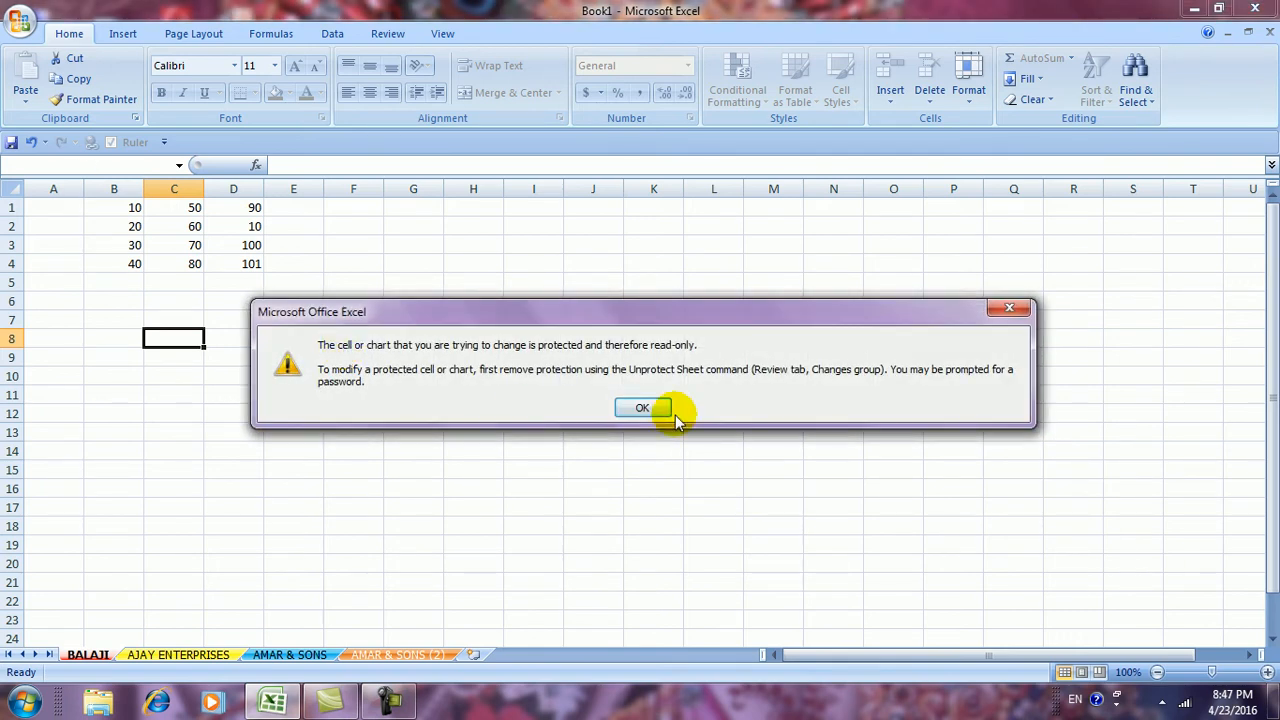
# Type test entries such as UNT, UTYU, TY, UNTY and YTUY into scattered AJAY ENTERPRISES cells
pyautogui.click(200, 657)
pyautogui.click(429, 446)
pyautogui.write('UNT')
pyautogui.click(593, 451)
pyautogui.write('UTYU')
pyautogui.click(466, 410)
pyautogui.write('TY')
pyautogui.click(413, 357)
pyautogui.click(892, 343)
pyautogui.write('U')
pyautogui.click(593, 339)
pyautogui.write('U')
pyautogui.click(412, 333)
pyautogui.write('U')
pyautogui.click(353, 339)
pyautogui.write('UN')
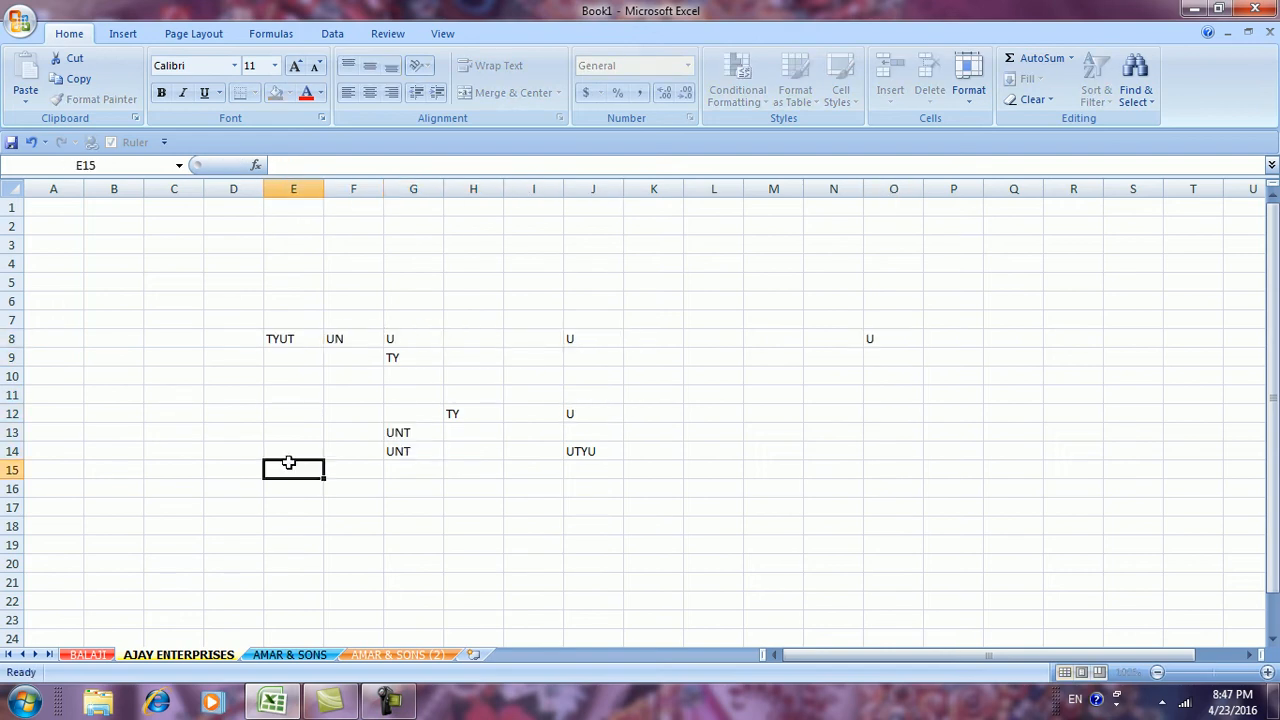
pyautogui.write('TY')
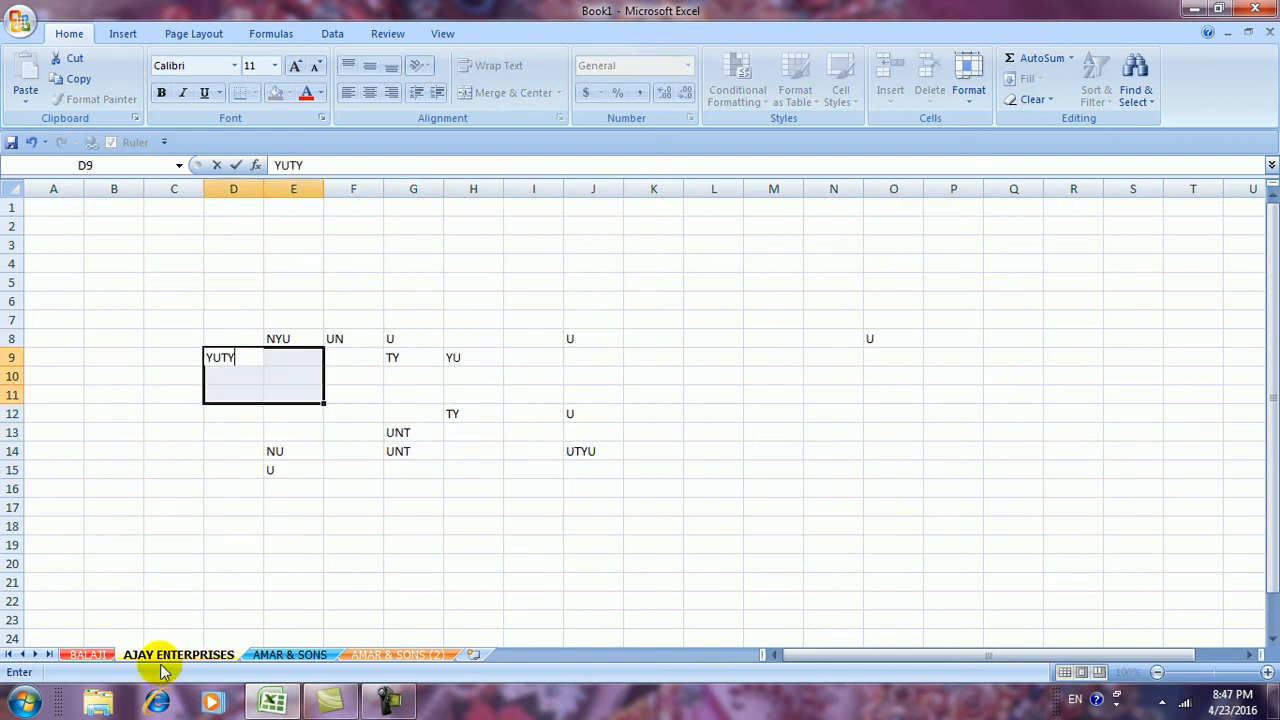
pyautogui.click(429, 451)
pyautogui.write('YTUY')
pyautogui.click(663, 434)
pyautogui.write('U')
pyautogui.click(737, 420)
# Enter test text like U, TY and YT into several AMAR & SONS cells
pyautogui.write('U')
pyautogui.click(584, 610)
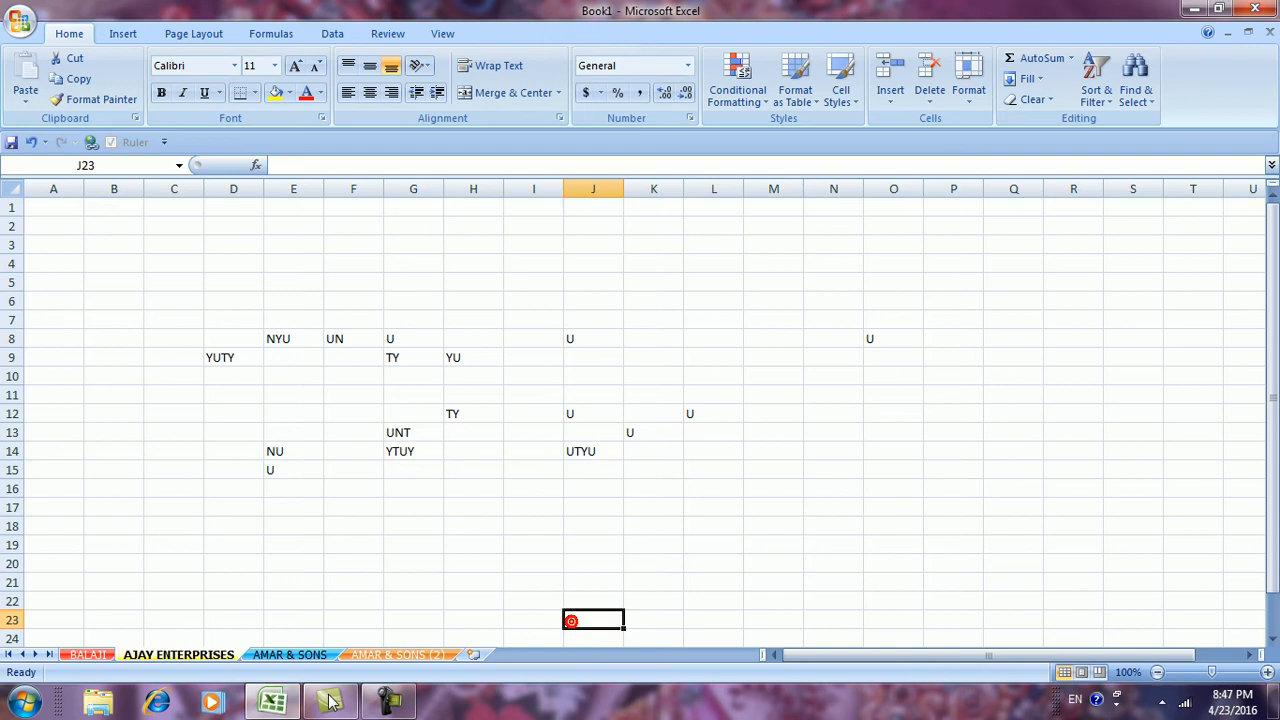
pyautogui.click(290, 654)
pyautogui.moveTo(340, 414); pyautogui.dragTo(327, 392)
# Enter test text such as U and YU into cells on AMAR & SONS (2)
pyautogui.write('U')
pyautogui.click(775, 340)
pyautogui.write('TY')
pyautogui.moveTo(808, 341); pyautogui.dragTo(652, 376)
pyautogui.write('YT')
pyautogui.click(432, 380)
pyautogui.write('TY')
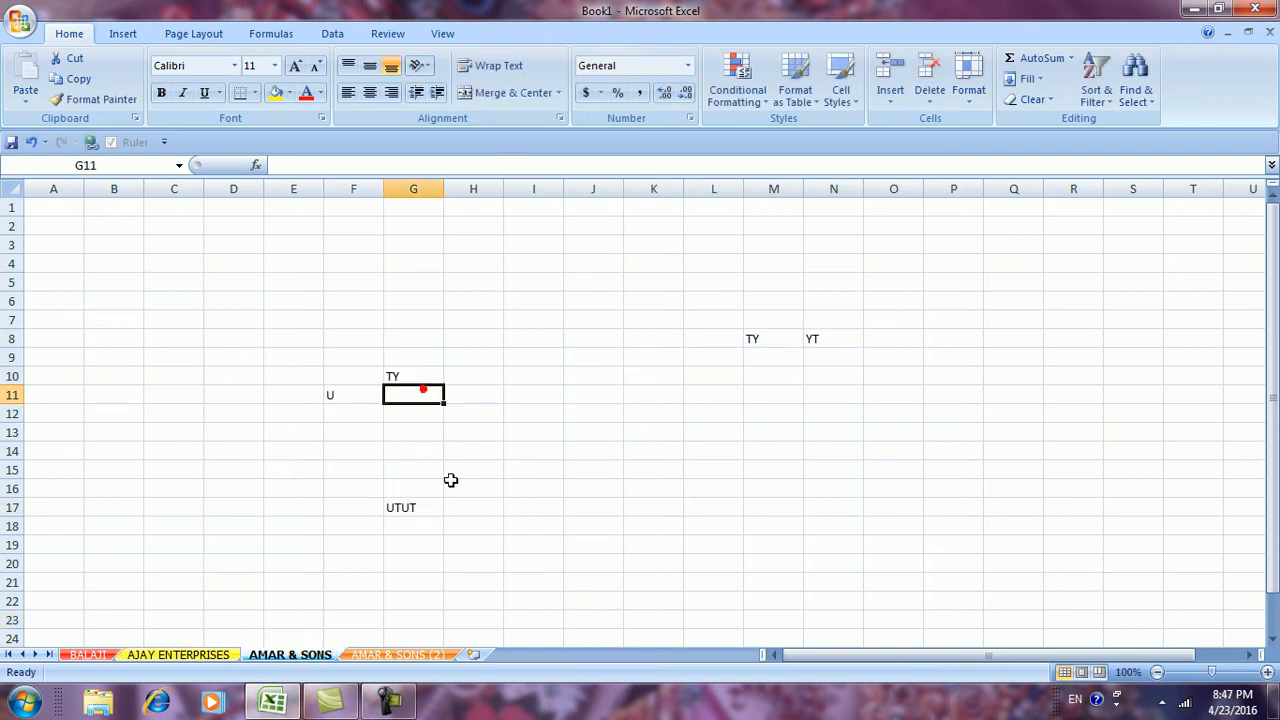
pyautogui.click(453, 547)
pyautogui.click(380, 656)
pyautogui.click(582, 414)
pyautogui.write('U')
pyautogui.click(543, 394)
pyautogui.write('U')
pyautogui.click(350, 395)
pyautogui.write('YU')
pyautogui.moveTo(248, 378); pyautogui.dragTo(275, 378)
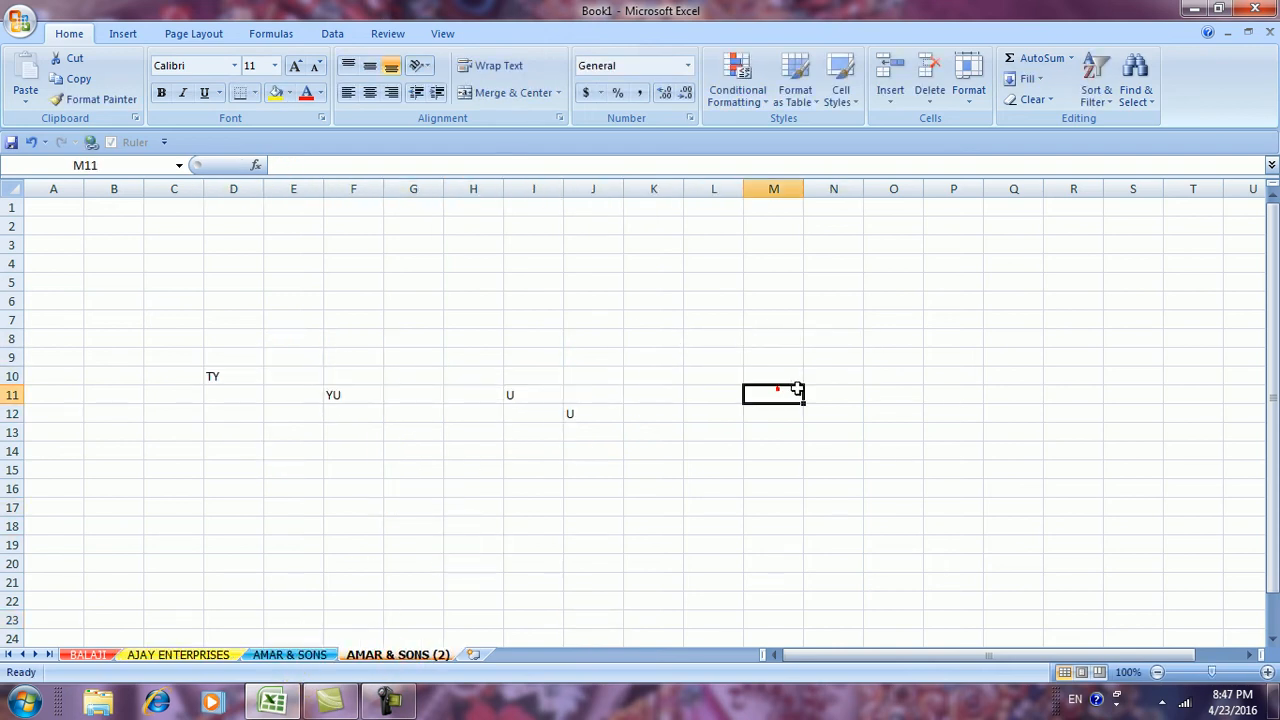
# Retry editing F12 on BALAJI, dismiss the read-only warning, and show the Format options
pyautogui.click(85, 654)
pyautogui.doubleClick(340, 414)
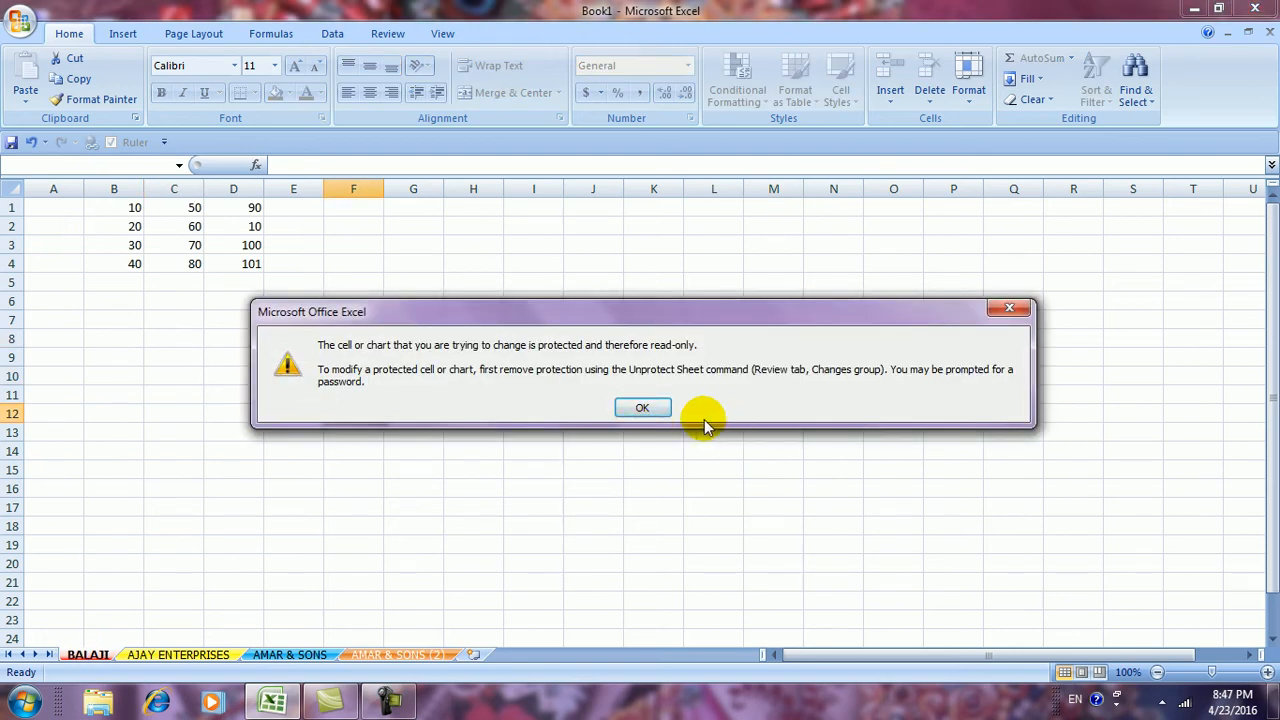
pyautogui.click(626, 407)
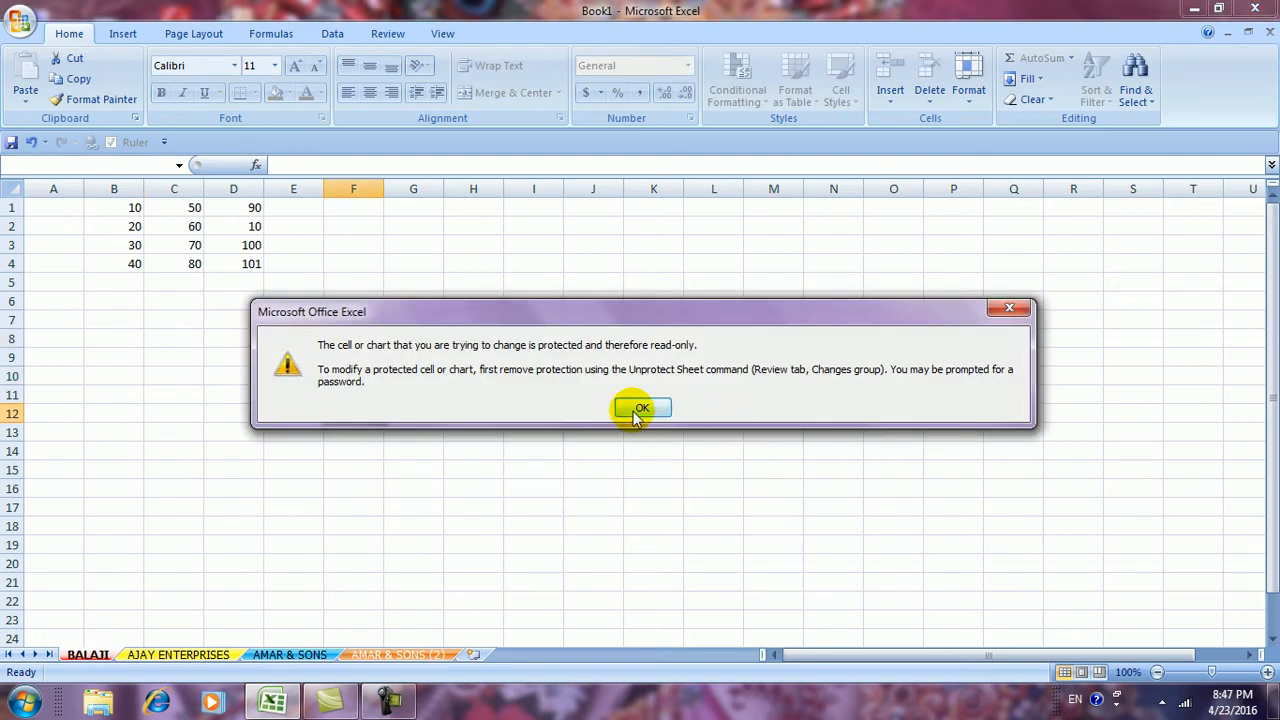
pyautogui.click(967, 98)
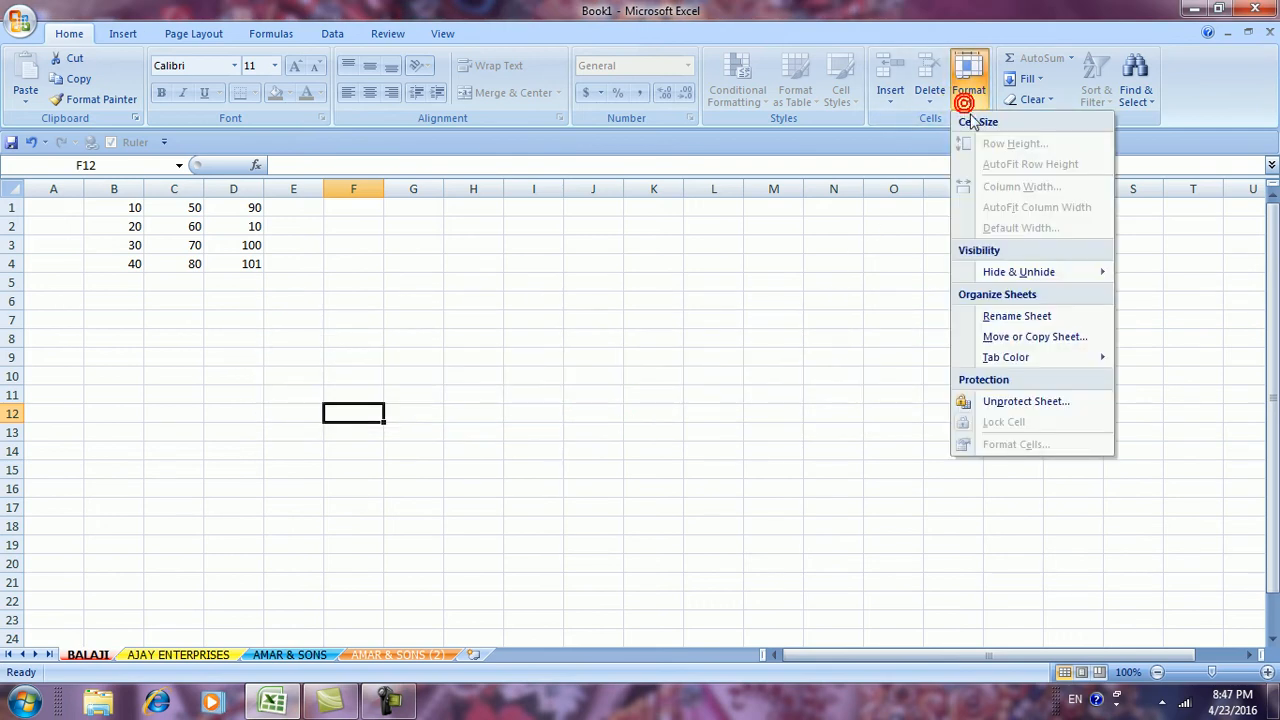
# Unprotect the BALAJI sheet by entering its password
pyautogui.click(1015, 401)
pyautogui.click(929, 338)
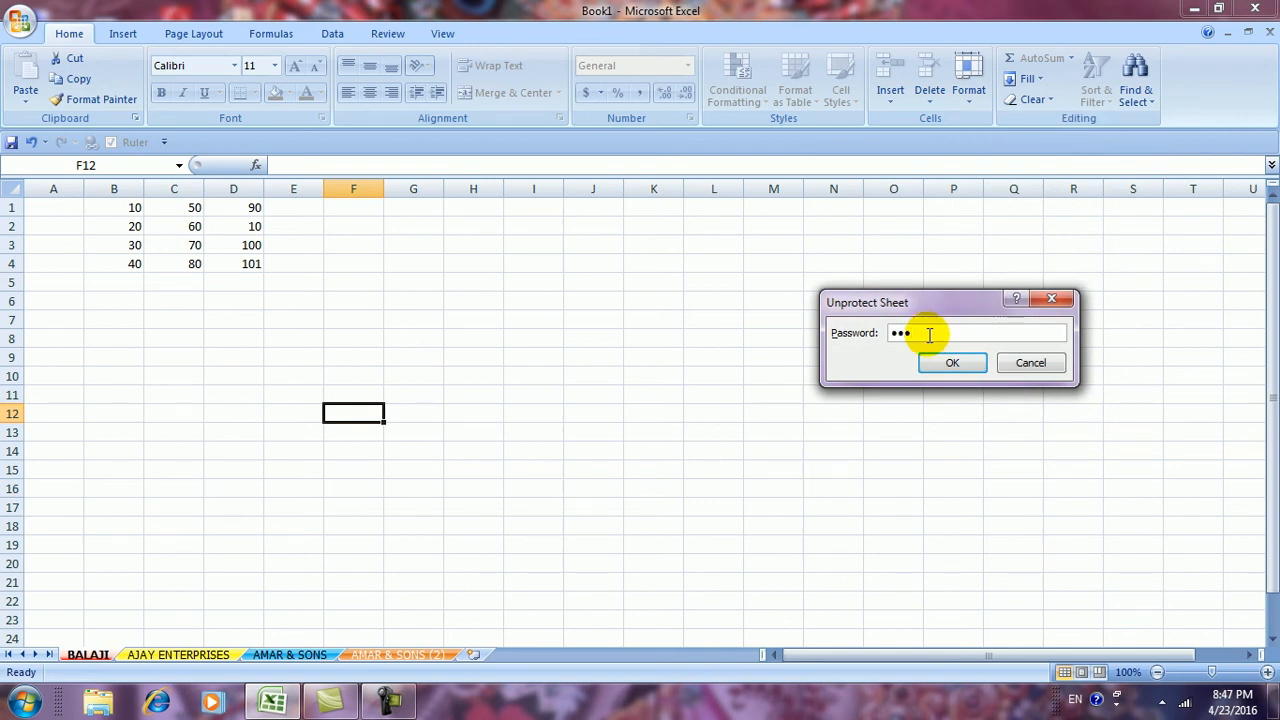
pyautogui.click(950, 362)
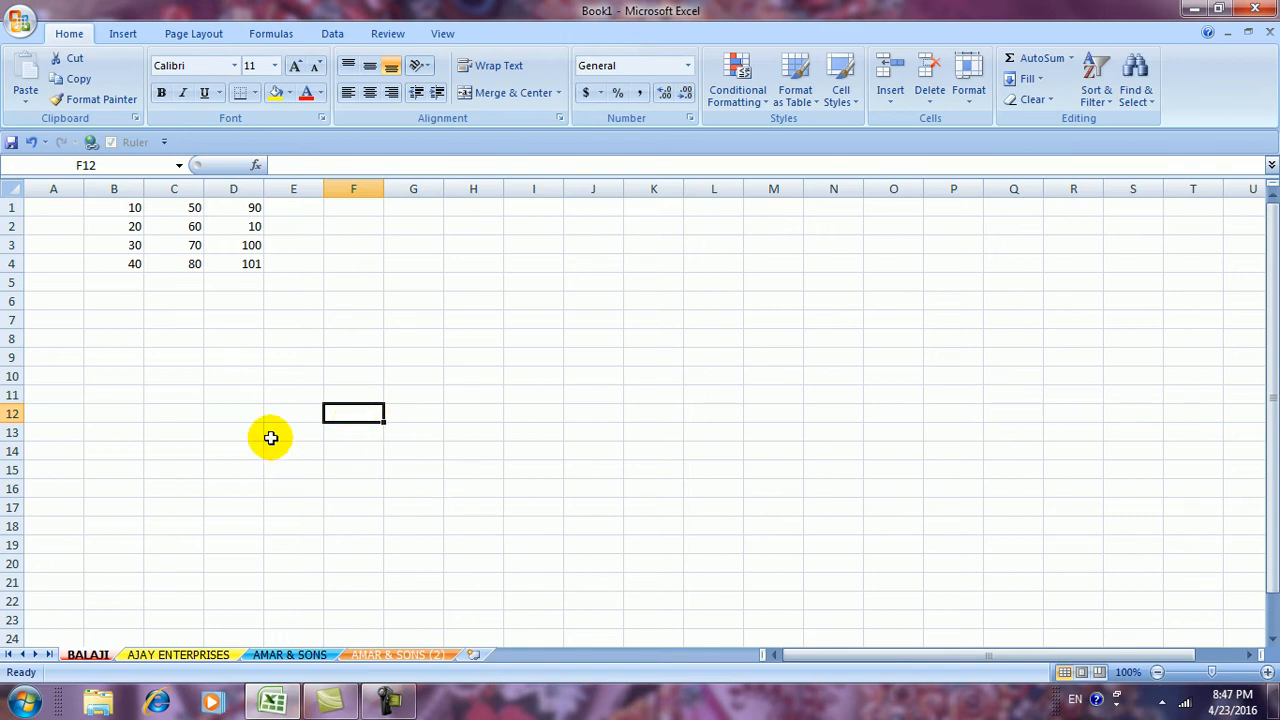
# Type test entries such as TRVTR, TRE, ERT and RET into scattered cells to confirm editing works
pyautogui.click(234, 432)
pyautogui.write('TRVTR')
pyautogui.click(465, 411)
pyautogui.write('TRE')
pyautogui.click(513, 378)
pyautogui.write('ERT')
pyautogui.click(345, 395)
pyautogui.write('T')
pyautogui.click(293, 396)
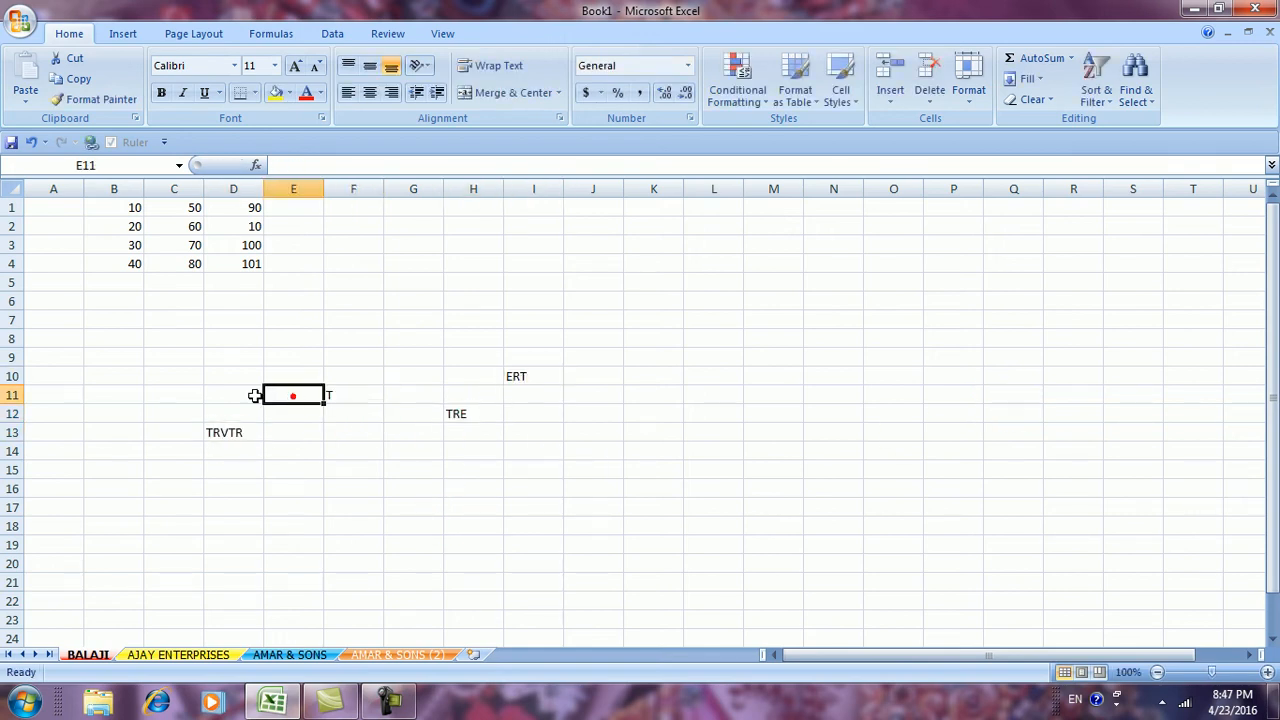
pyautogui.click(289, 431)
pyautogui.write('RET')
pyautogui.click(453, 375)
pyautogui.write('ET')
pyautogui.click(366, 338)
pyautogui.write('TTR')
pyautogui.click(237, 355)
pyautogui.write('TRERTERTR')
pyautogui.click(534, 314)
pyautogui.click(632, 313)
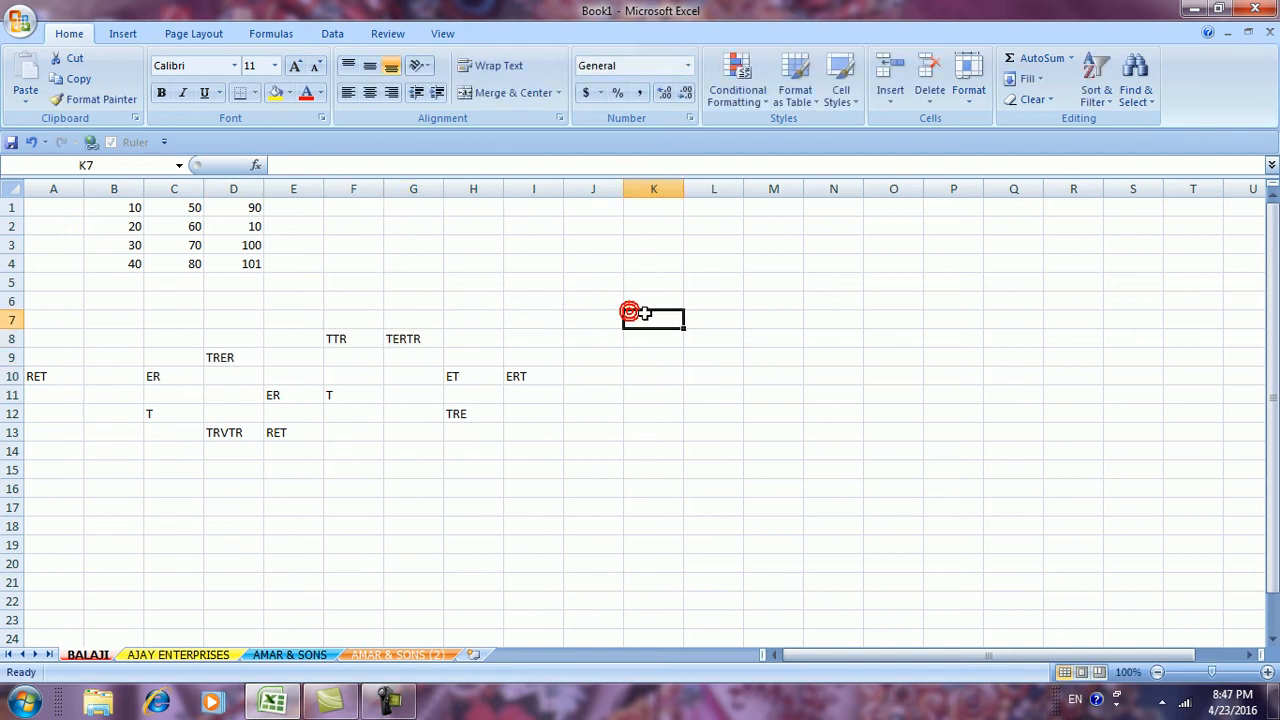
# Delete the test entries in A6:L16
pyautogui.moveTo(46, 305); pyautogui.dragTo(697, 482)
pyautogui.press('Delete')
# Open and close the sheet Format options, then reselect cells near the table
pyautogui.click(858, 450)
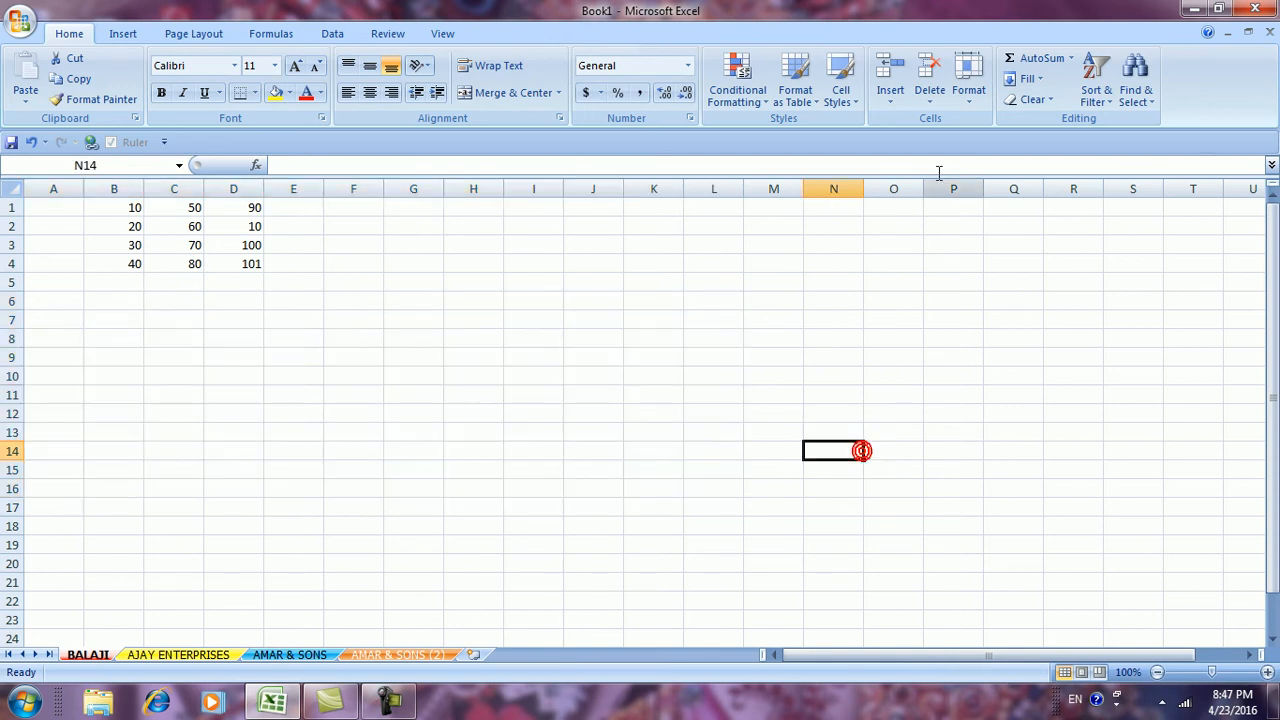
pyautogui.click(967, 99)
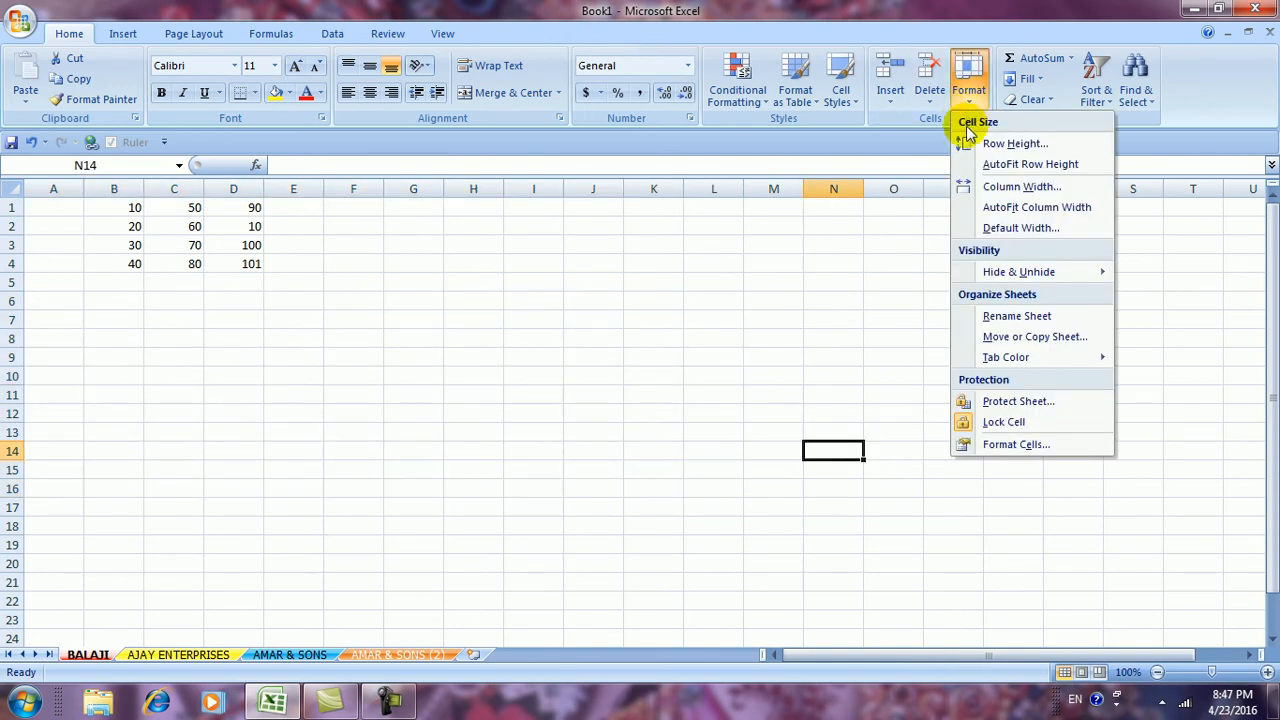
pyautogui.click(739, 530)
pyautogui.moveTo(55, 319); pyautogui.dragTo(88, 318)
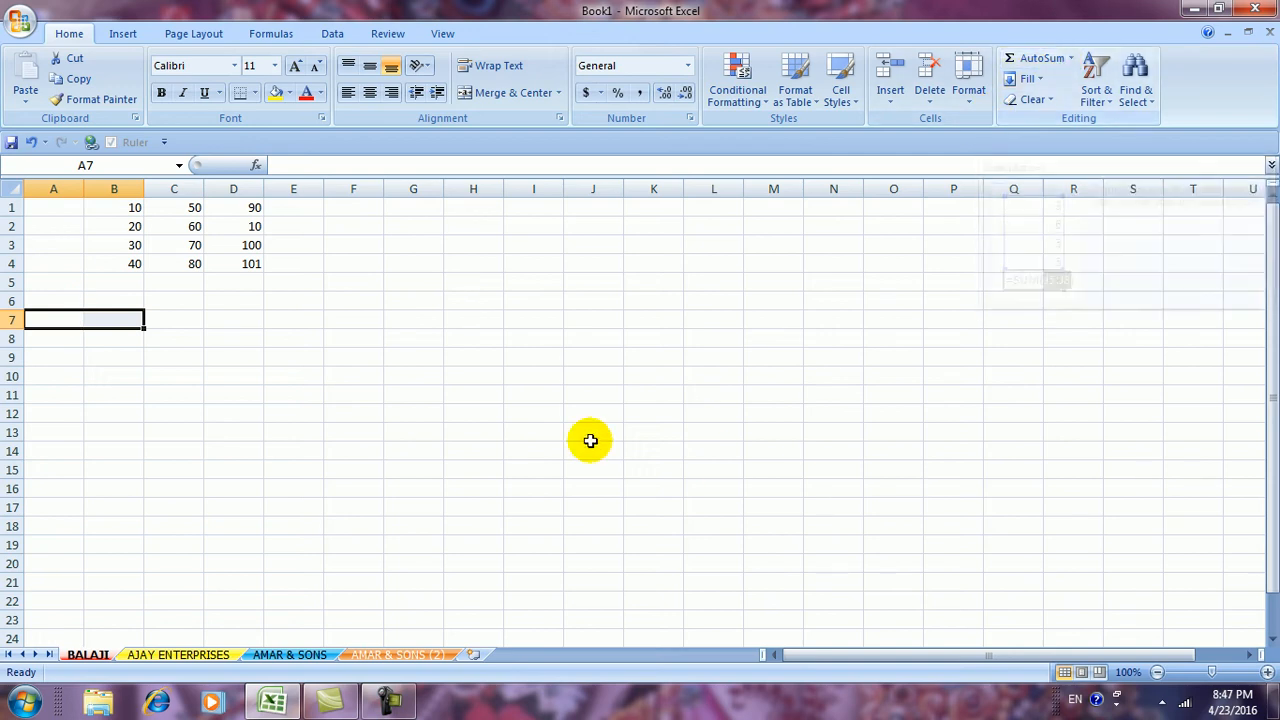
pyautogui.click(297, 208)
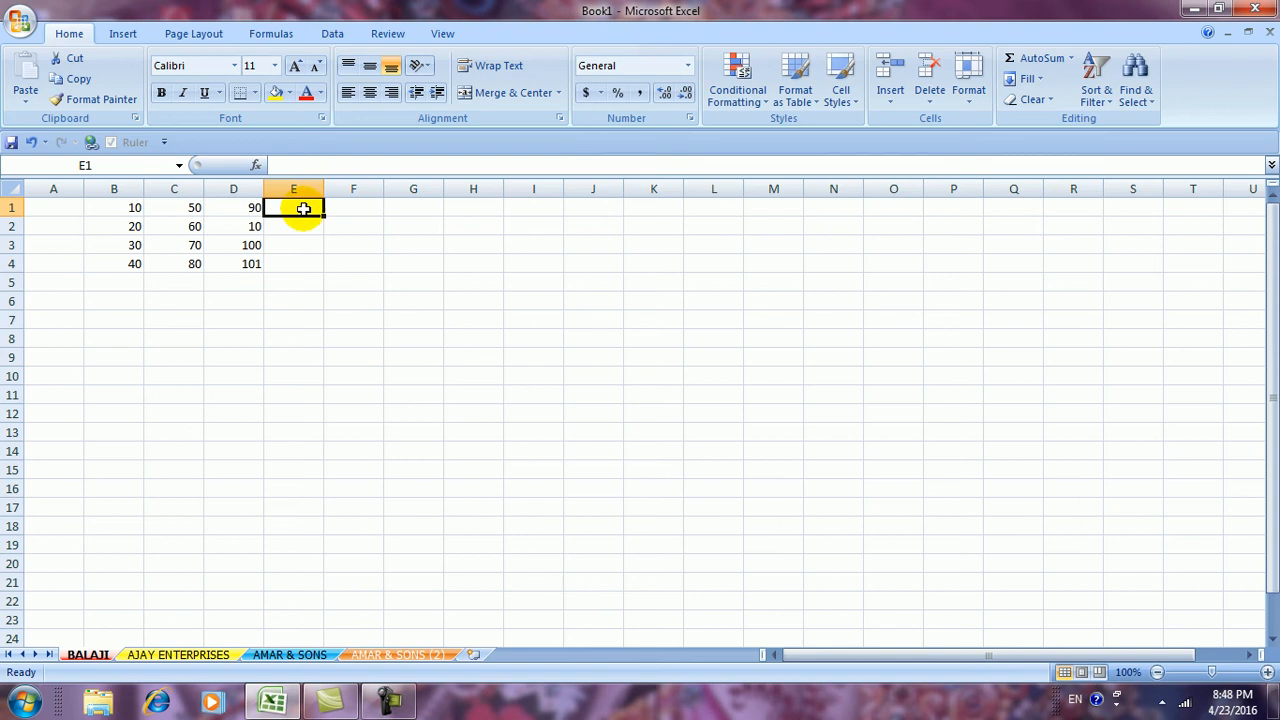
# AutoSum columns B, C and D into B5, C5 and D5 (100, 260, 301)
pyautogui.click(122, 281)
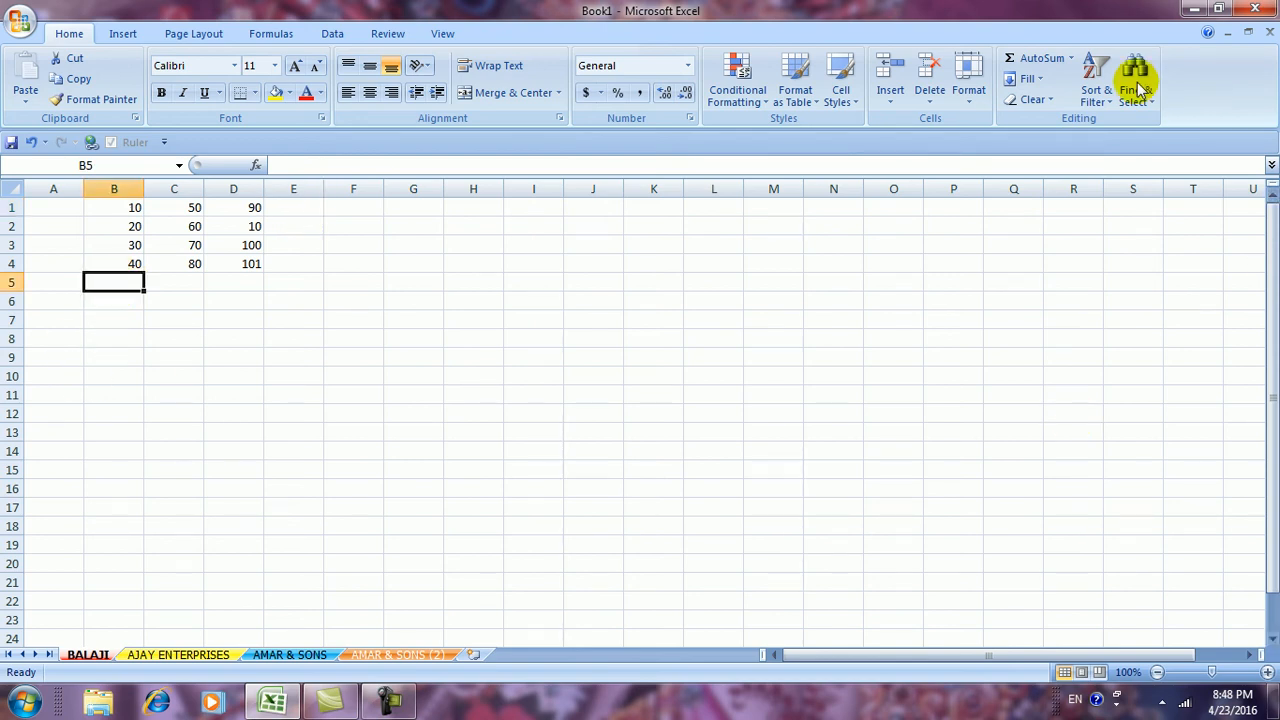
pyautogui.click(1030, 62)
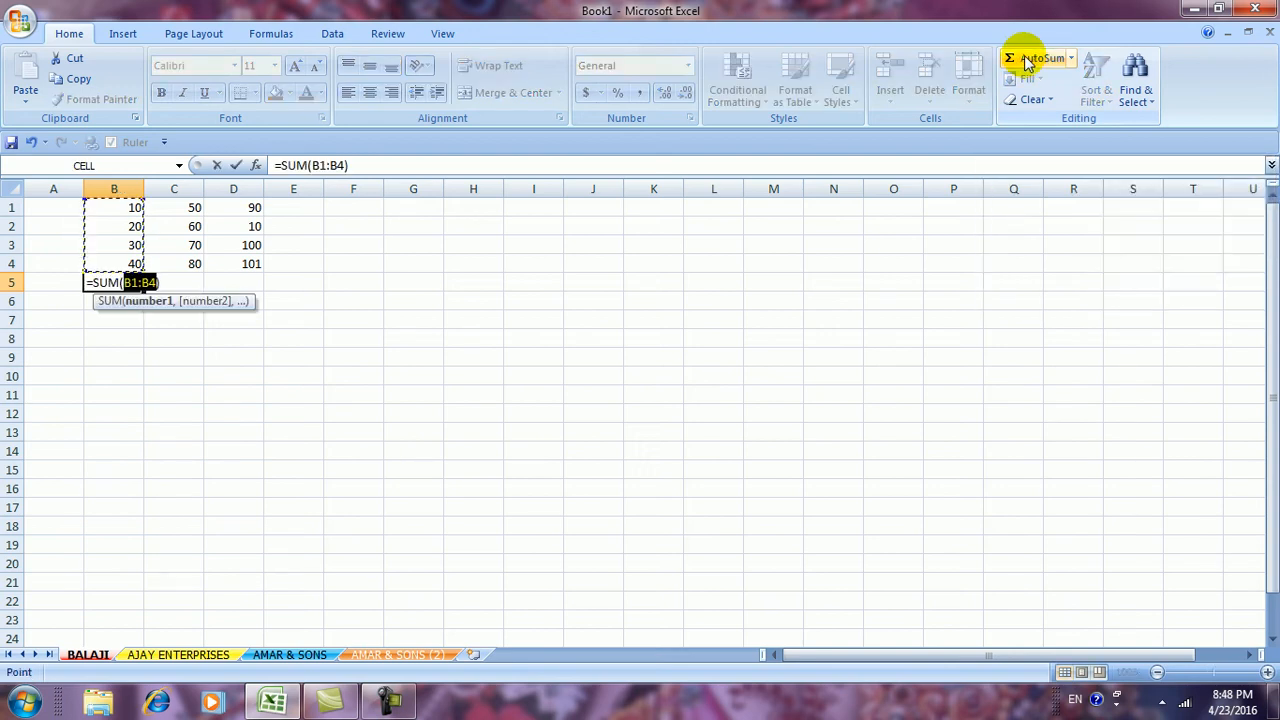
pyautogui.press('Return')
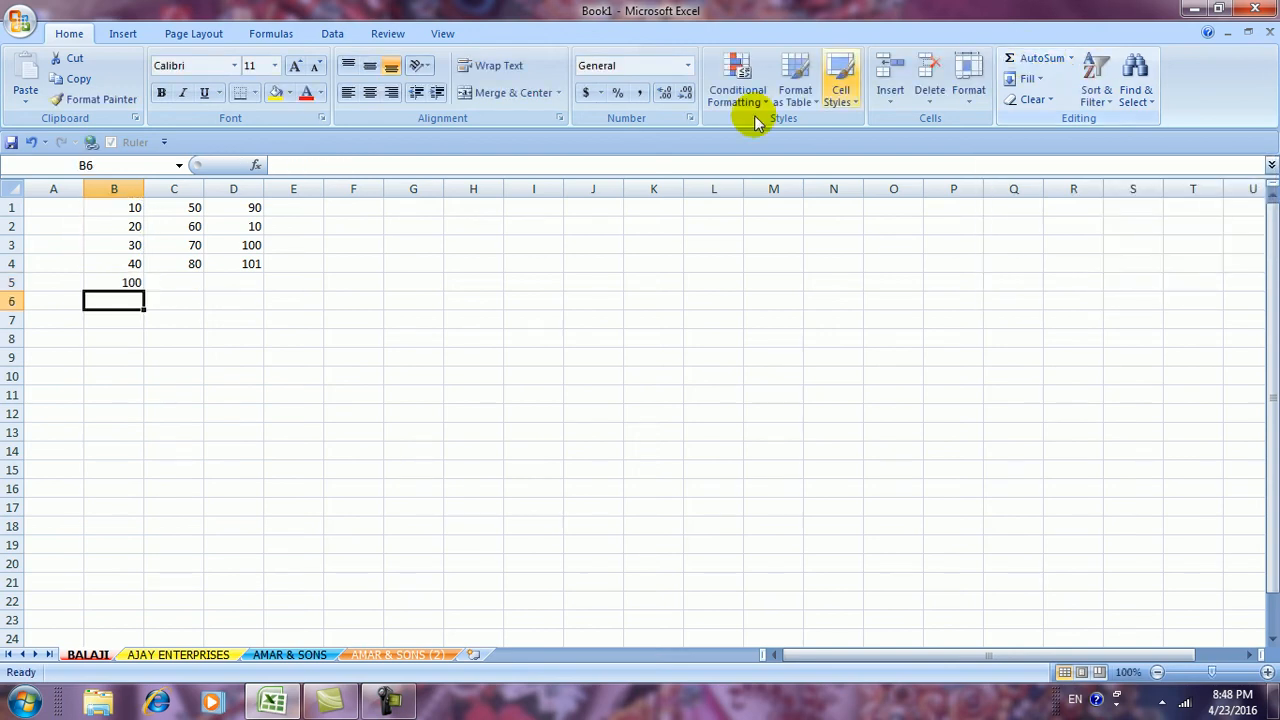
pyautogui.click(183, 282)
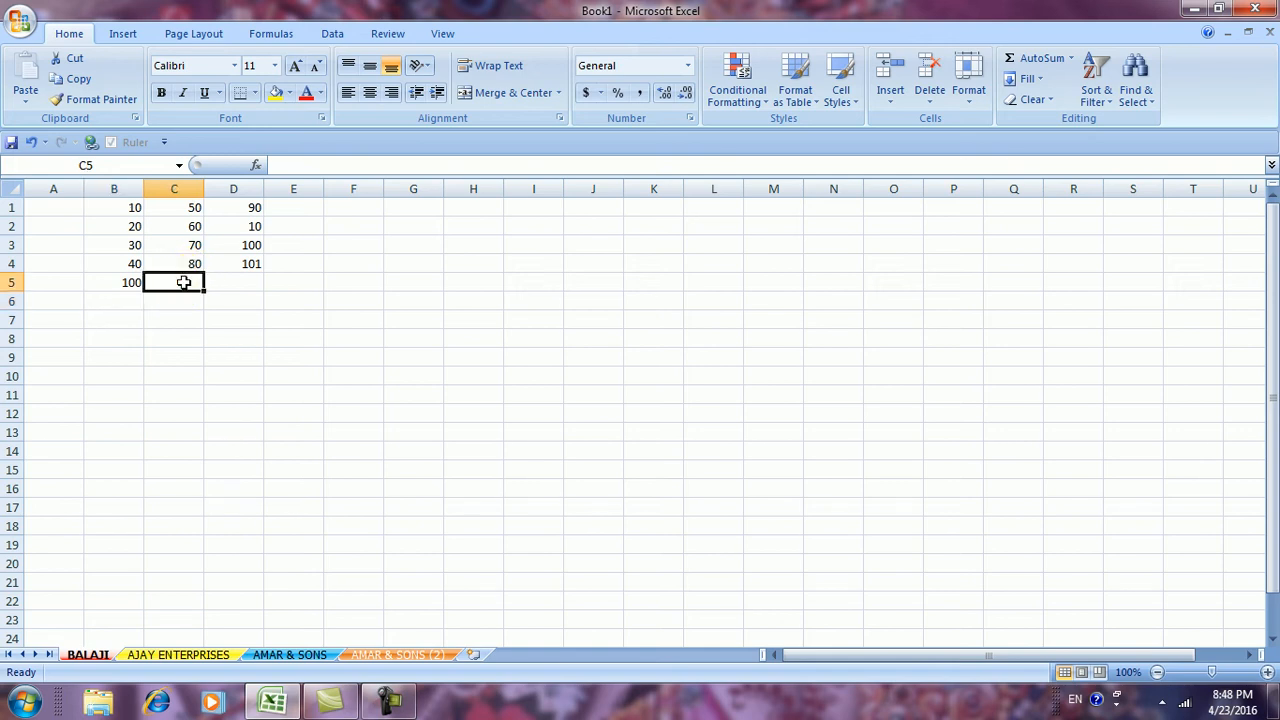
pyautogui.click(1032, 60)
pyautogui.press('Return')
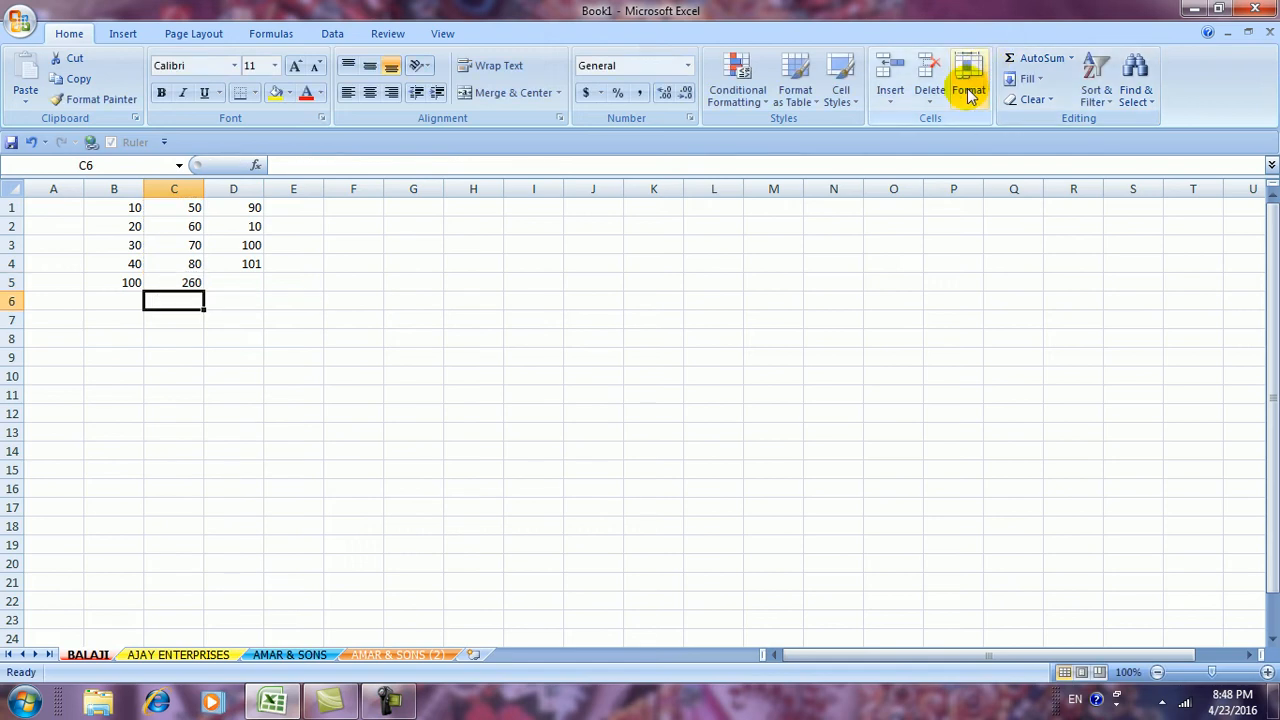
pyautogui.click(259, 283)
pyautogui.click(1012, 60)
pyautogui.press('Return')
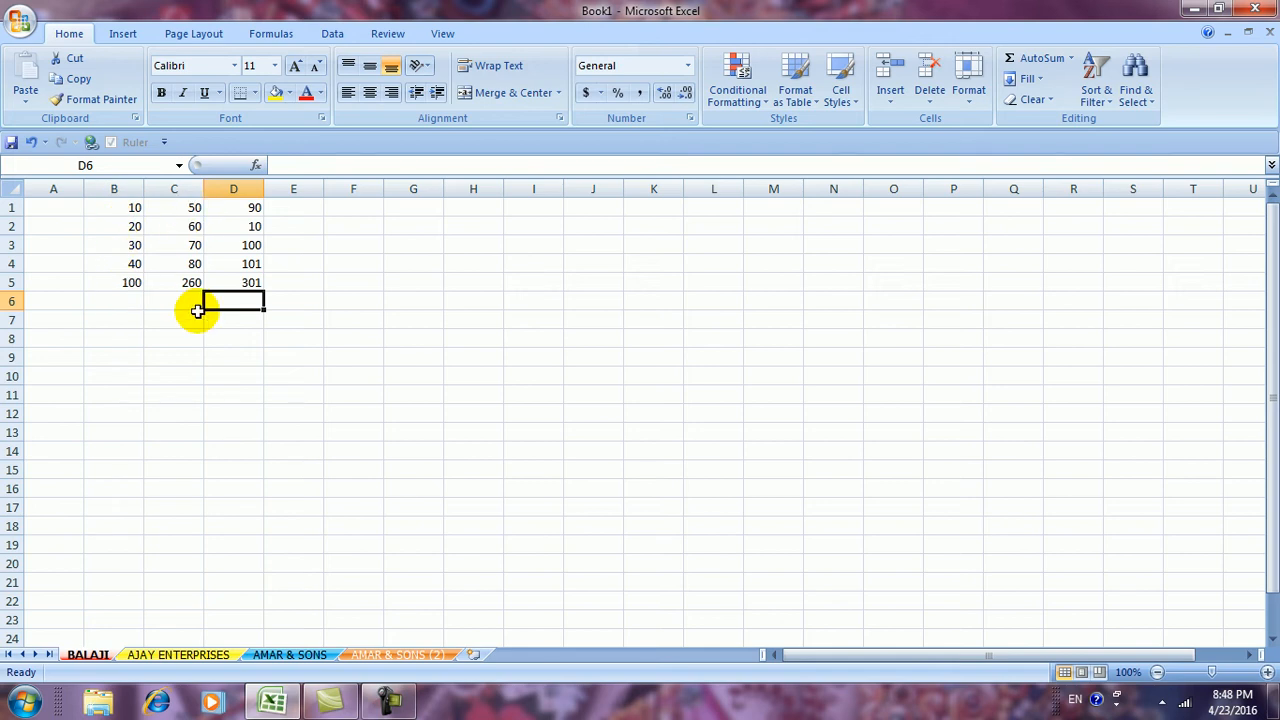
# AutoSum each row into E1 through E4 (150, 90, 240, 221)
pyautogui.click(298, 205)
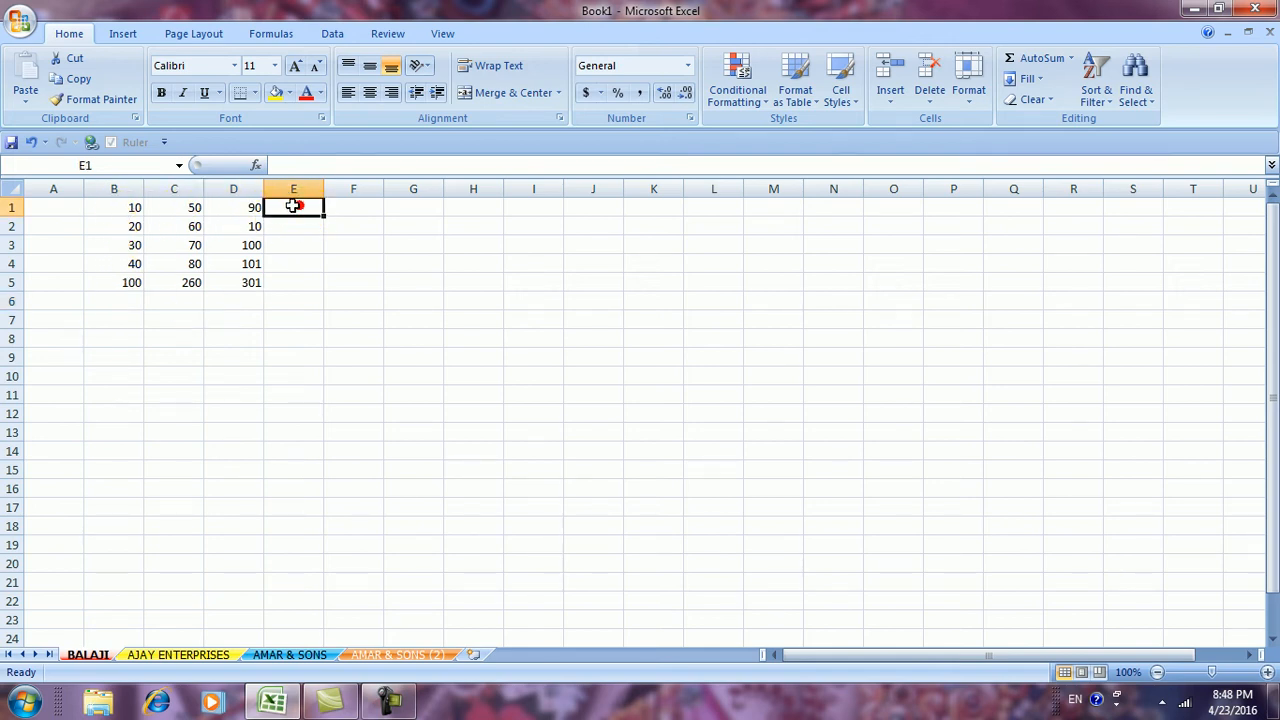
pyautogui.click(1034, 58)
pyautogui.press('Return')
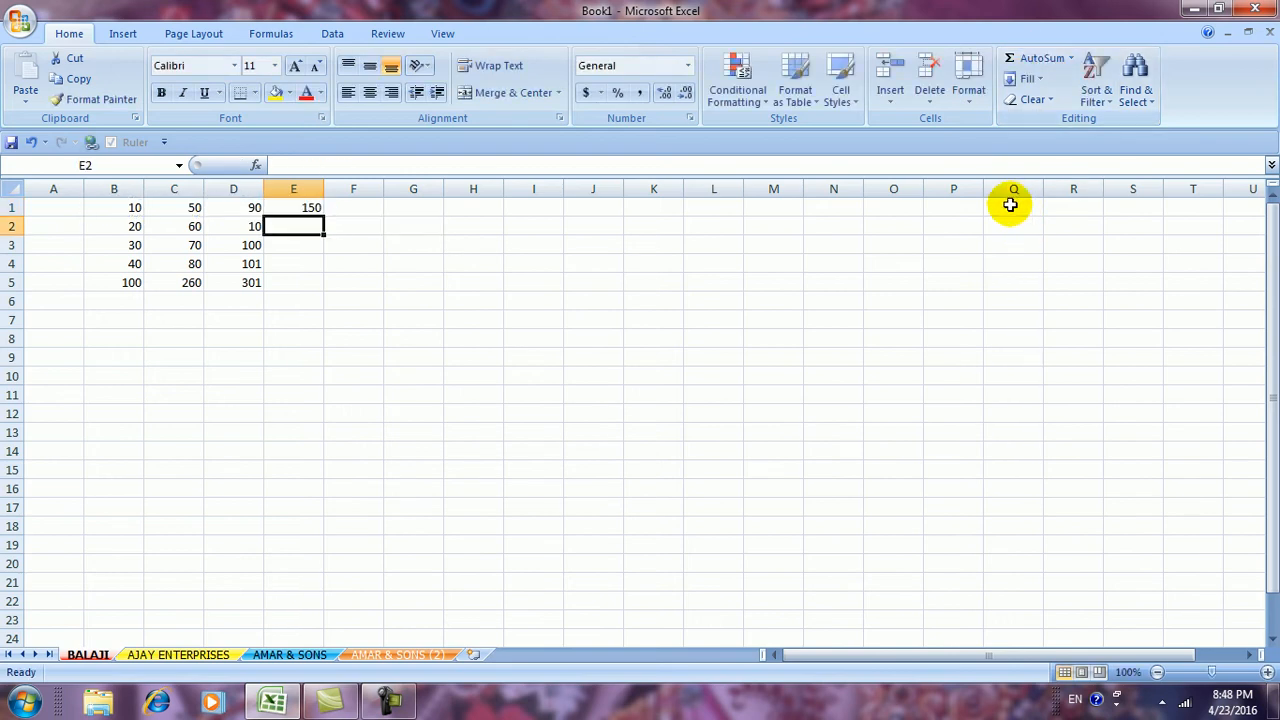
pyautogui.click(1040, 59)
pyautogui.press('Return')
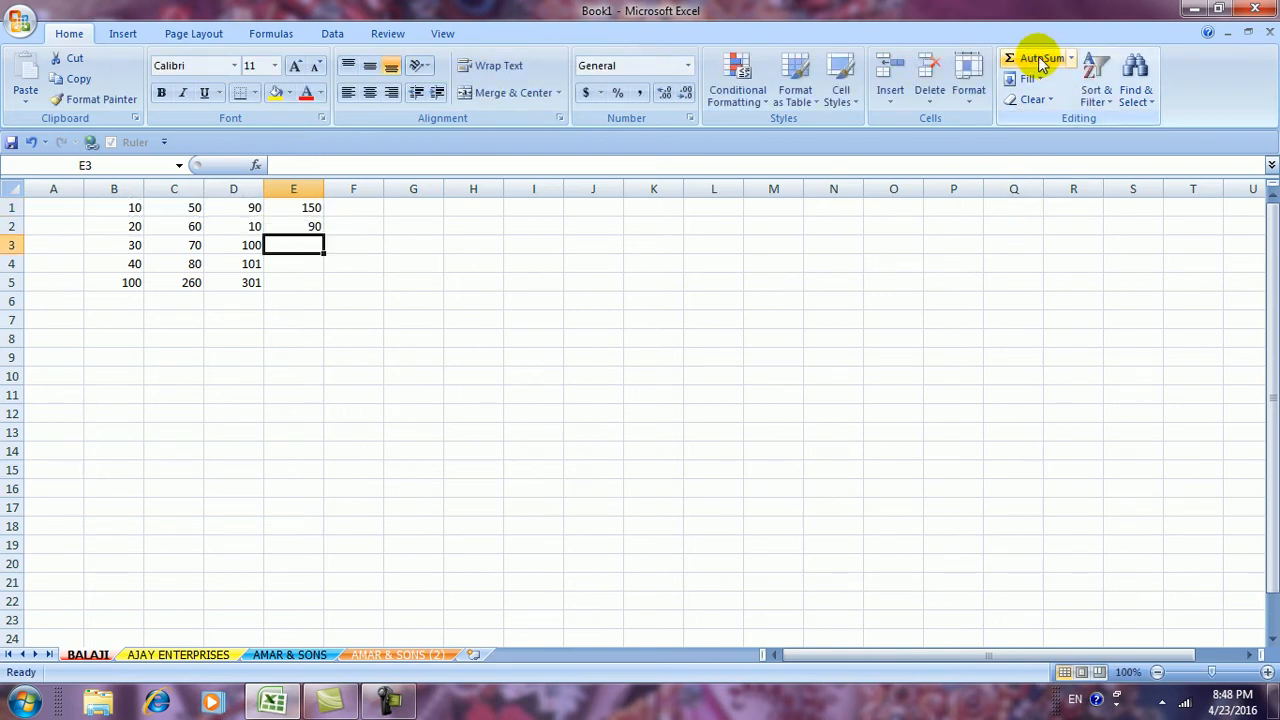
pyautogui.click(1040, 60)
pyautogui.press('Return')
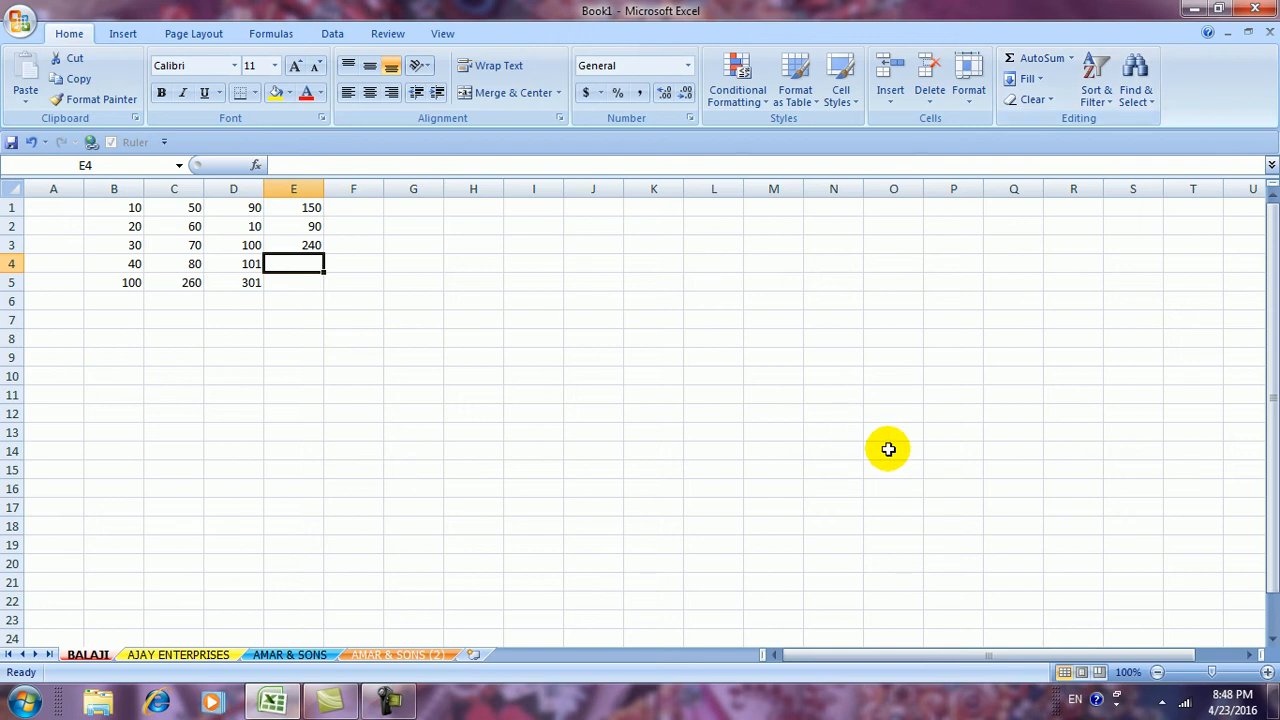
pyautogui.click(1020, 58)
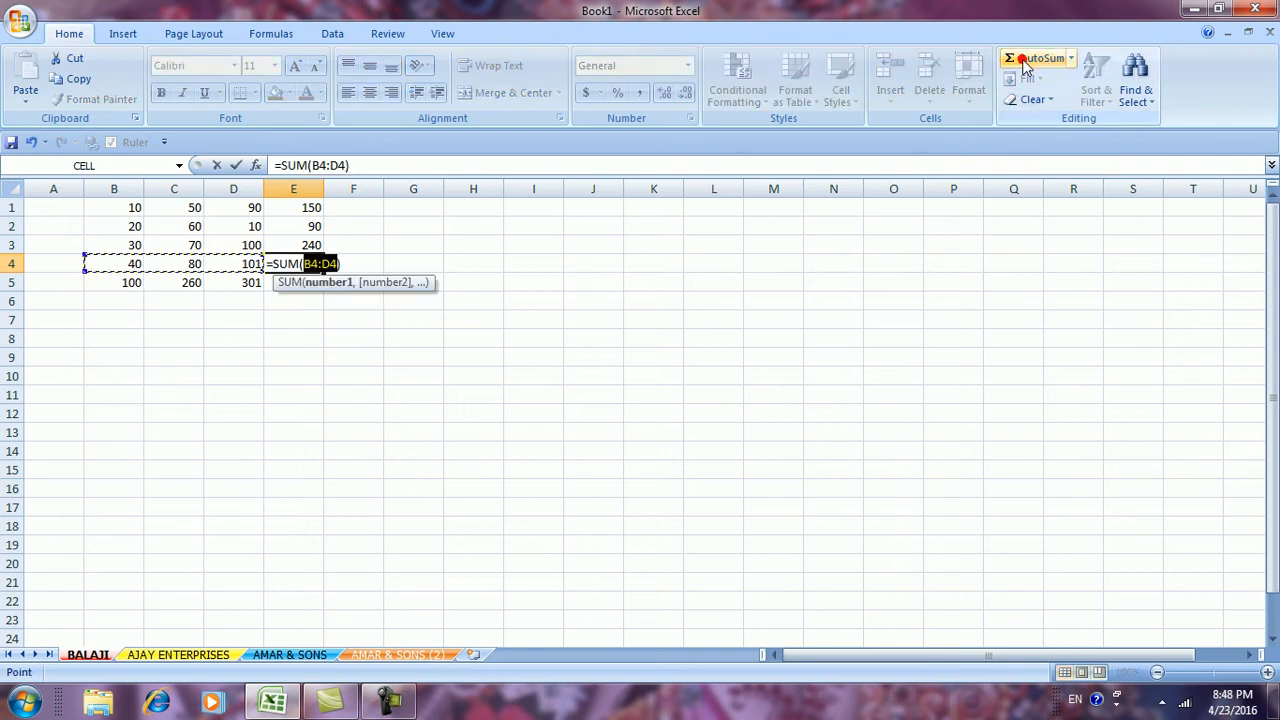
pyautogui.press('Return')
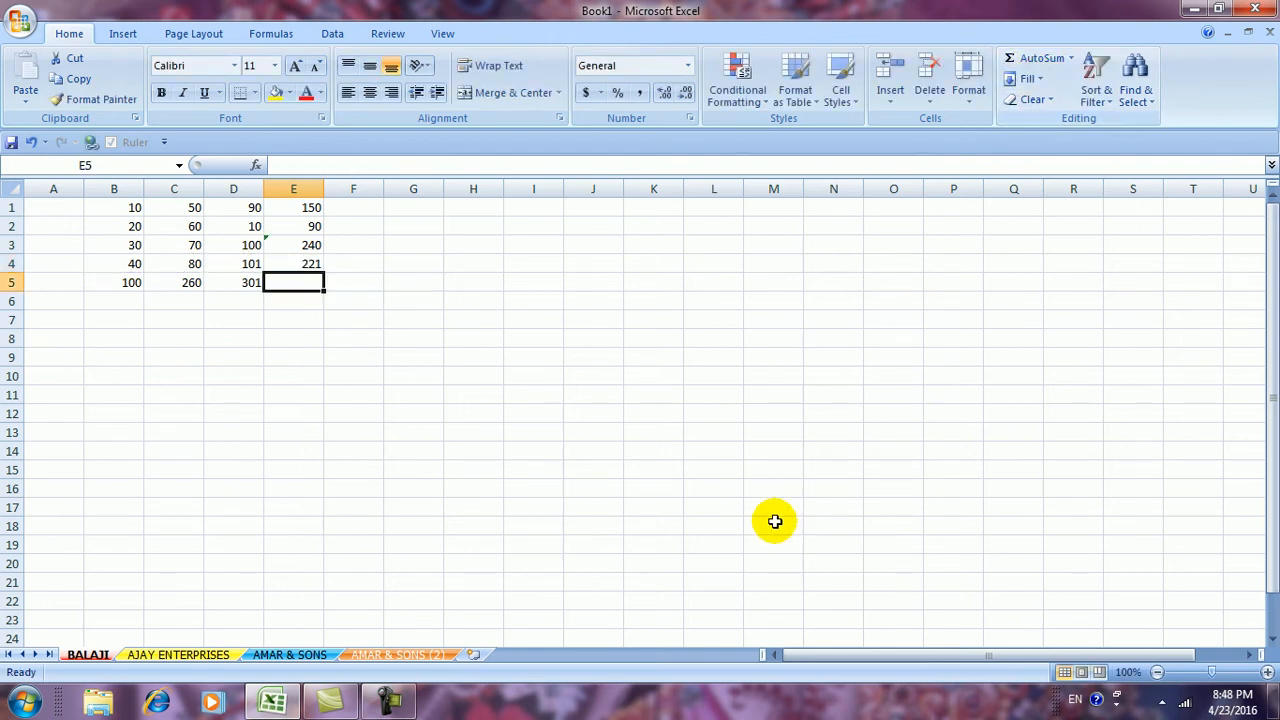
pyautogui.click(728, 541)
pyautogui.click(119, 283)
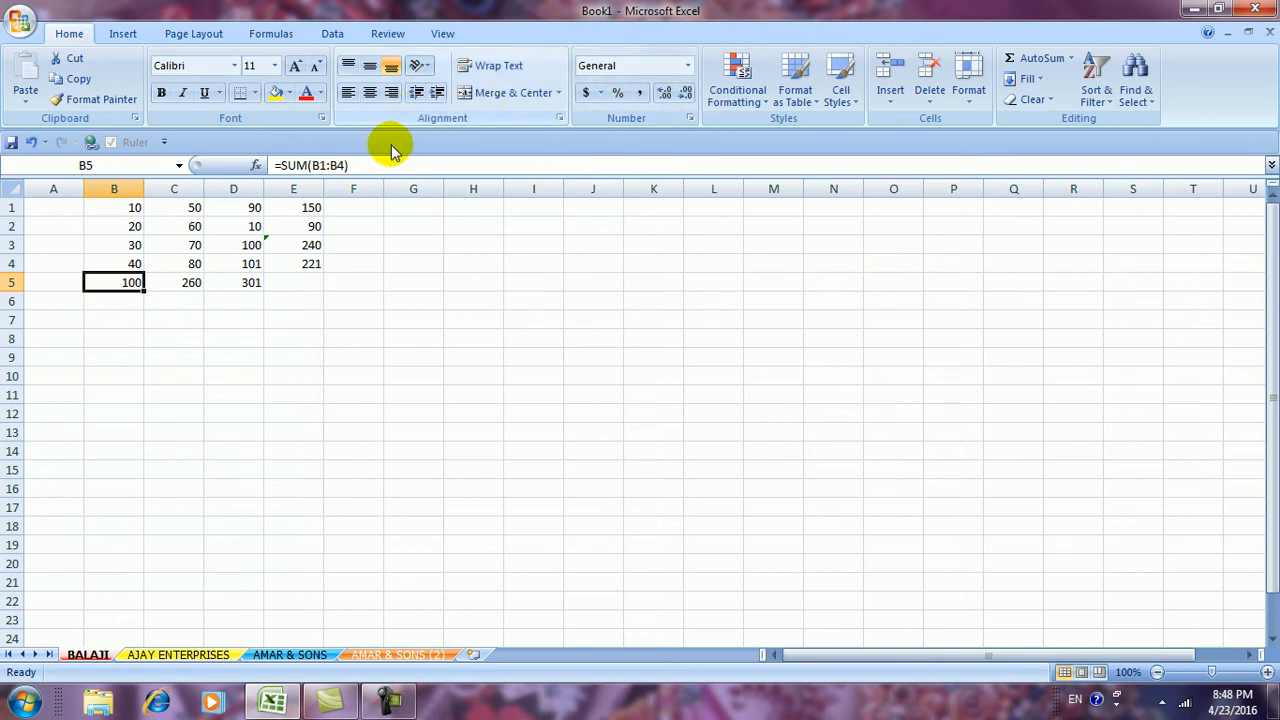
# Apply a bottom border to B4, then across B4:D4 and to D1:D4
pyautogui.click(258, 93)
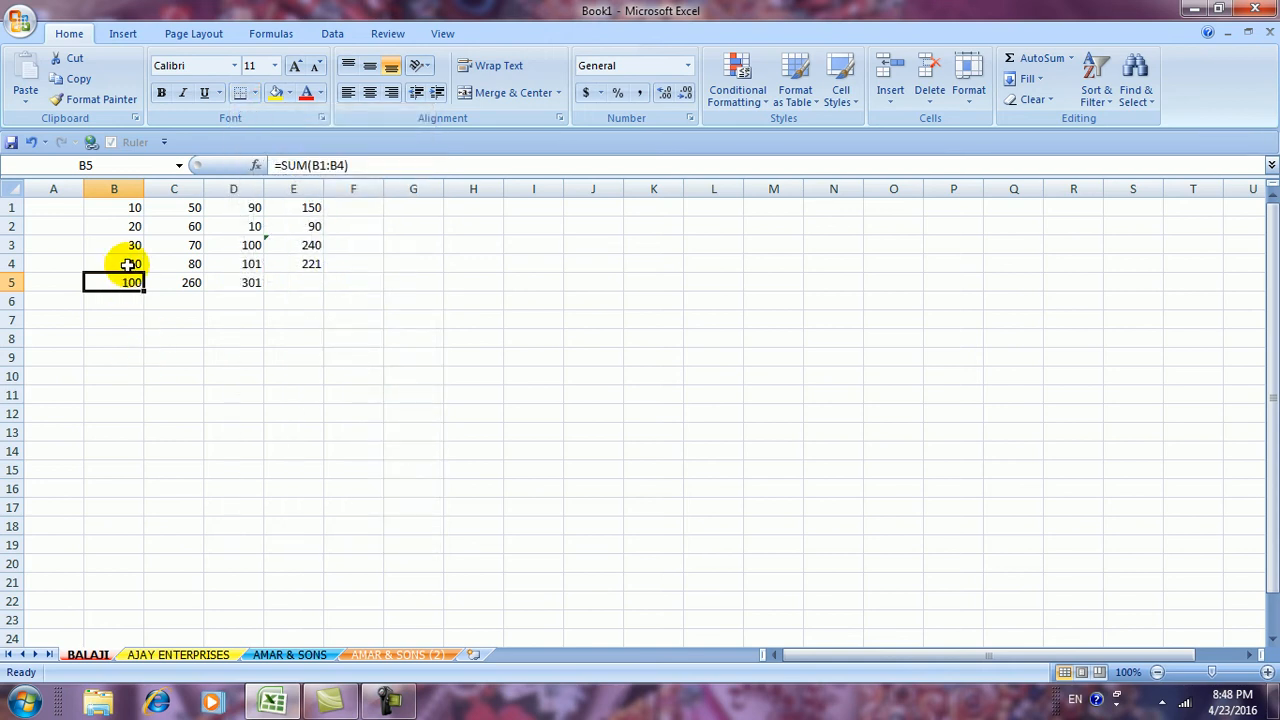
pyautogui.click(132, 262)
pyautogui.click(256, 93)
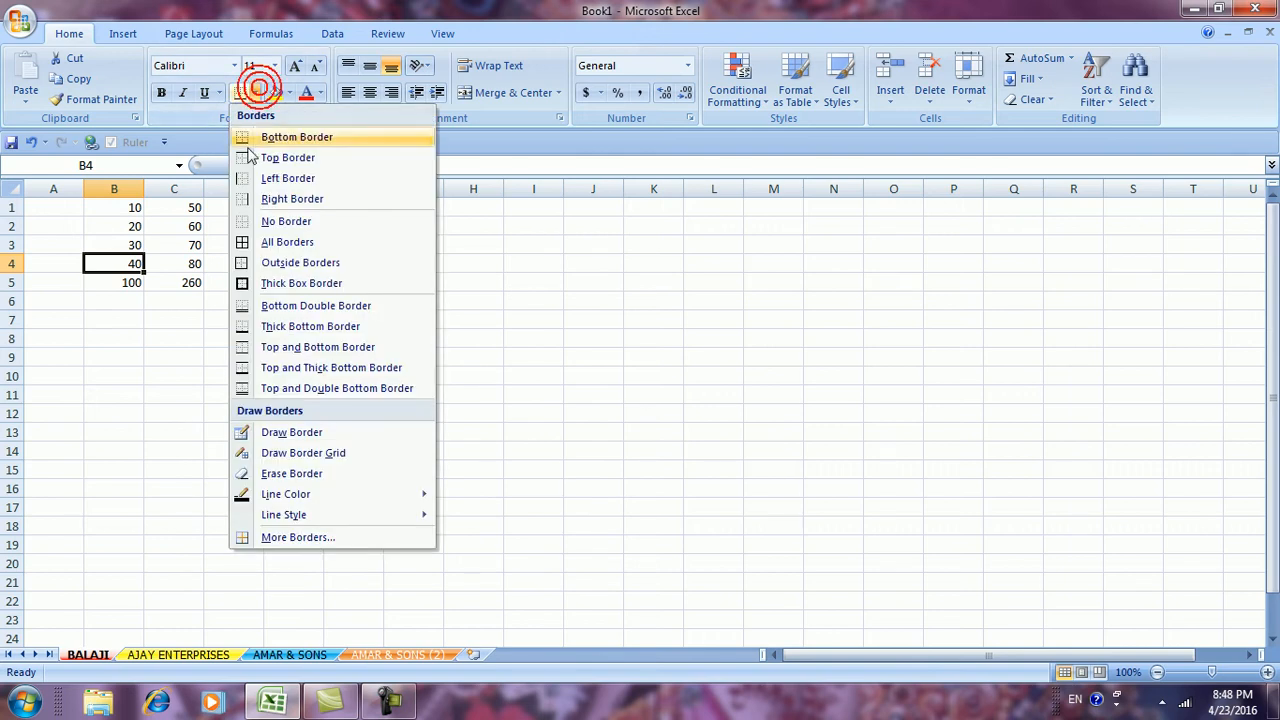
pyautogui.click(266, 306)
pyautogui.click(180, 322)
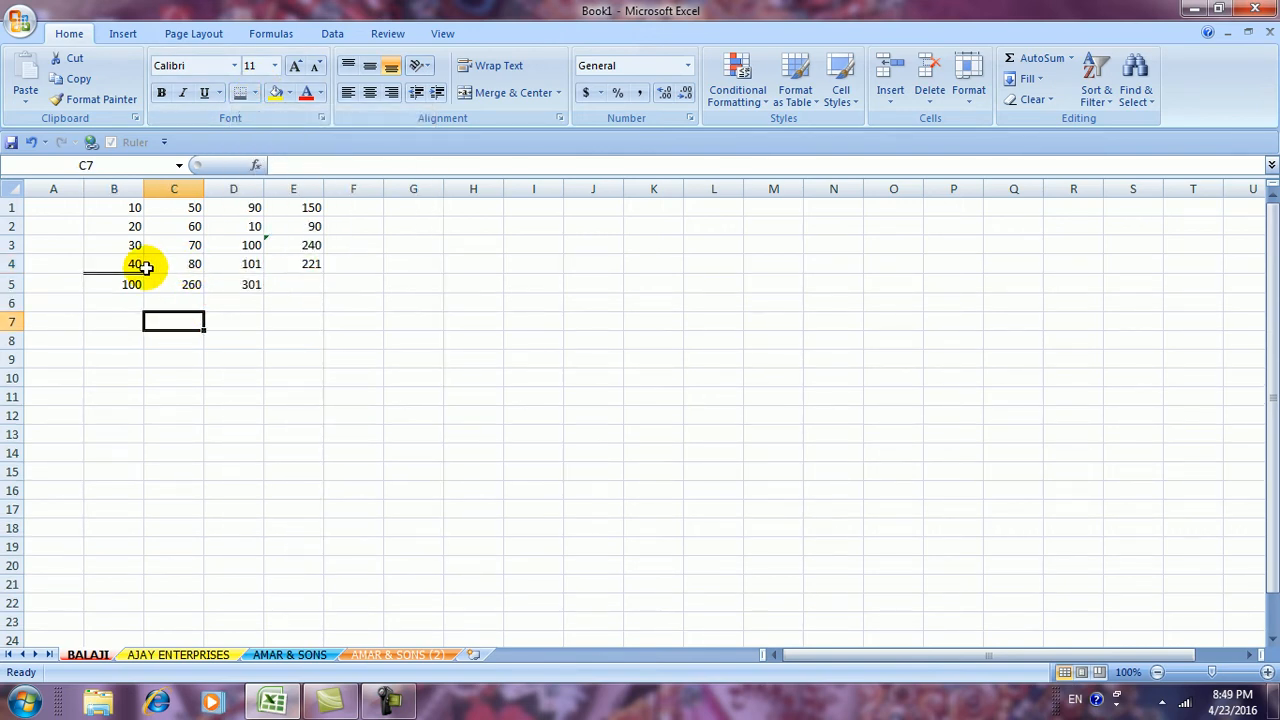
pyautogui.moveTo(131, 264); pyautogui.dragTo(228, 263)
pyautogui.click(240, 90)
pyautogui.click(343, 360)
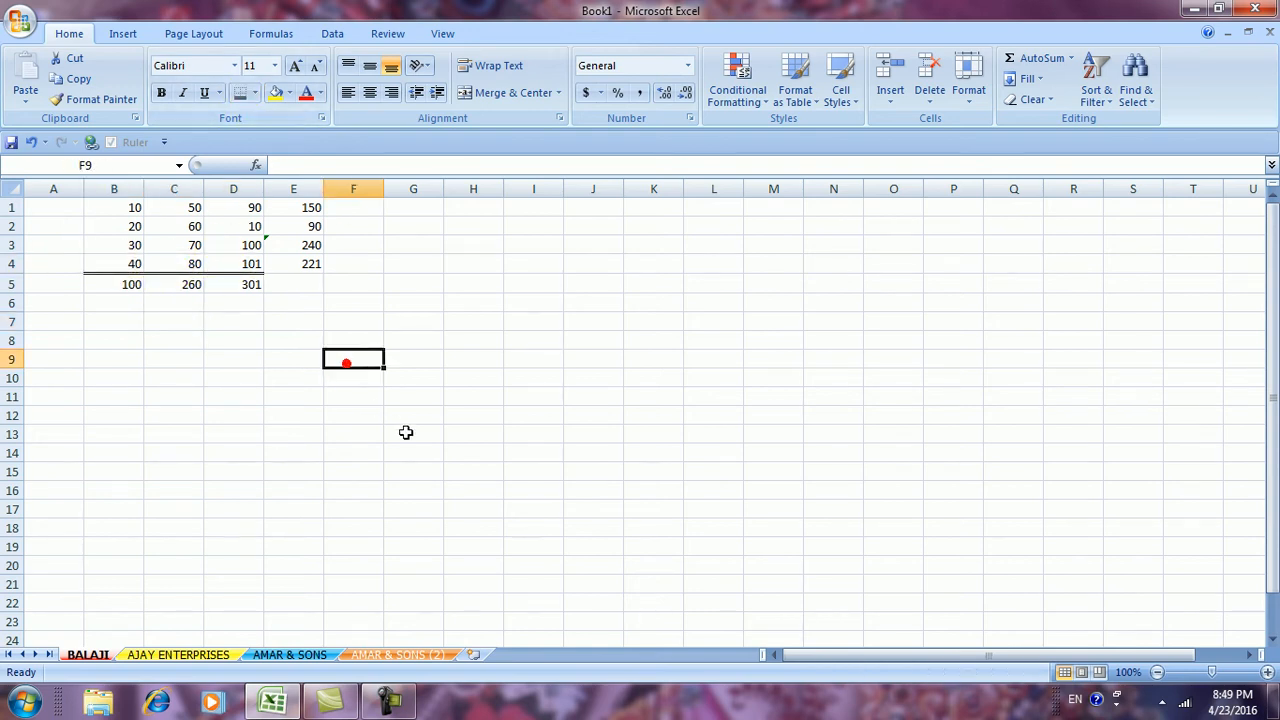
pyautogui.moveTo(255, 210); pyautogui.dragTo(240, 263)
pyautogui.click(240, 93)
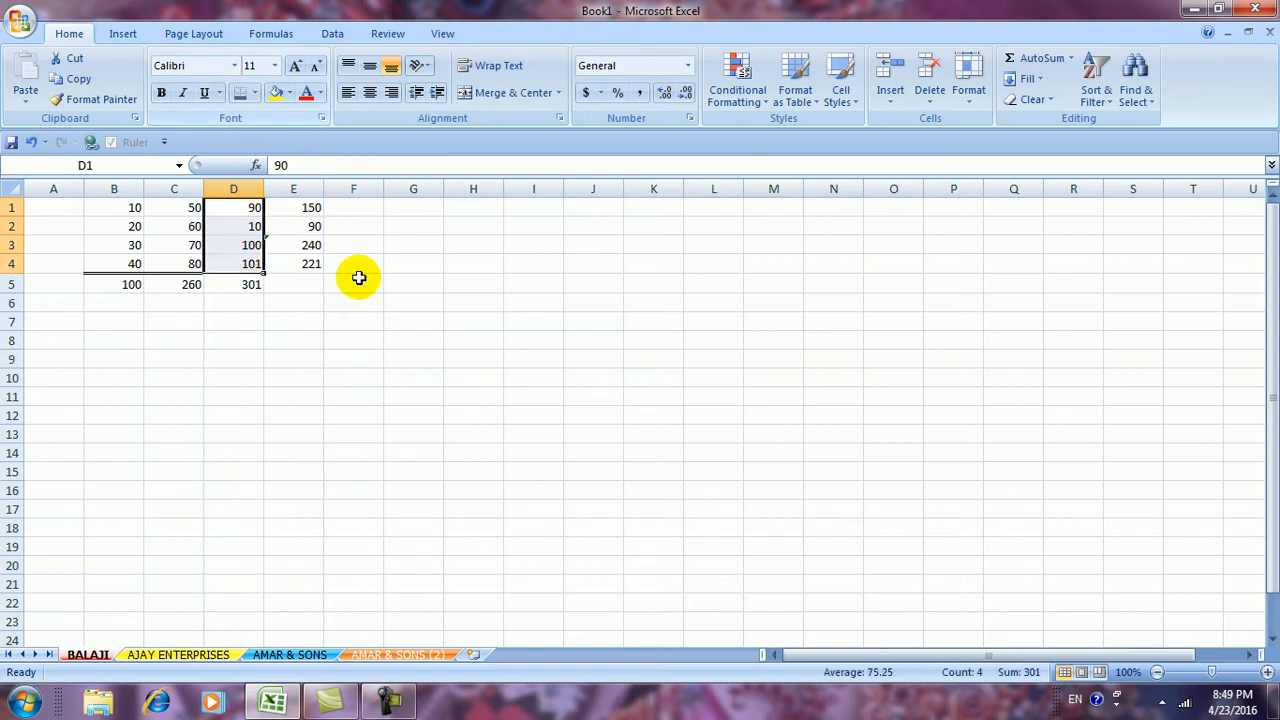
pyautogui.click(365, 300)
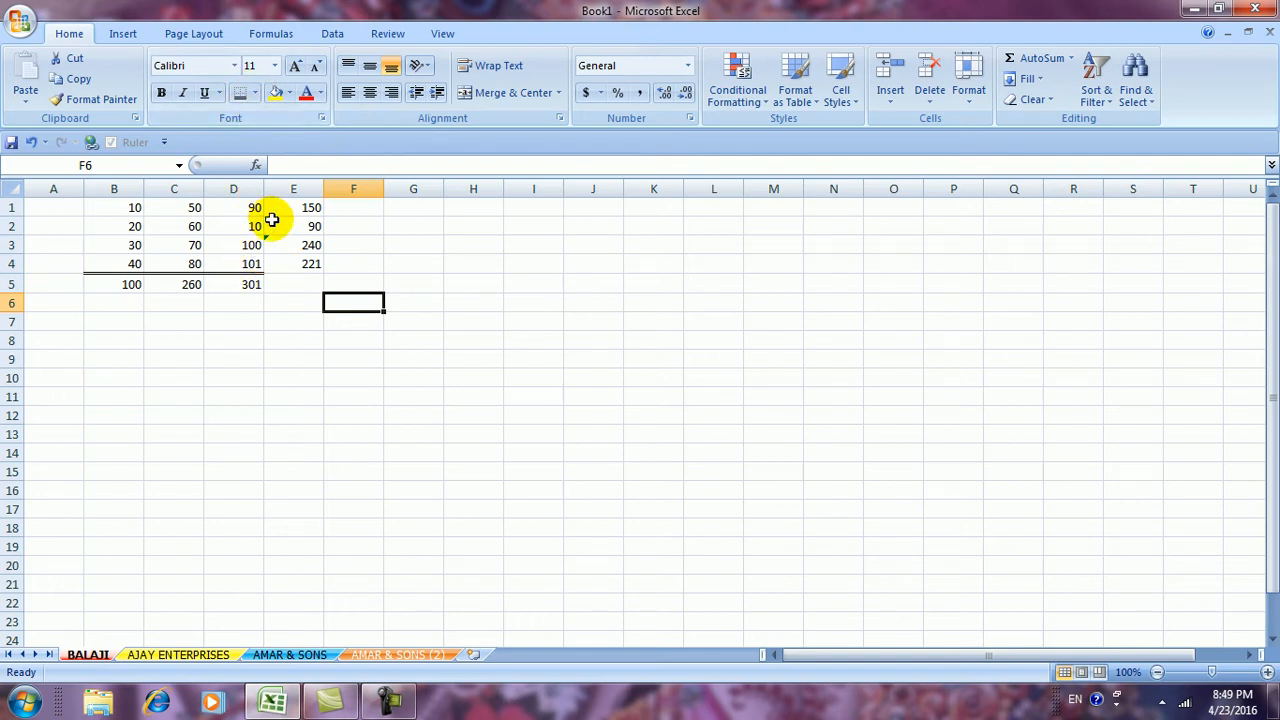
# Frame the row totals in E1:E4 with a Thick Box Border
pyautogui.moveTo(285, 208); pyautogui.dragTo(286, 264)
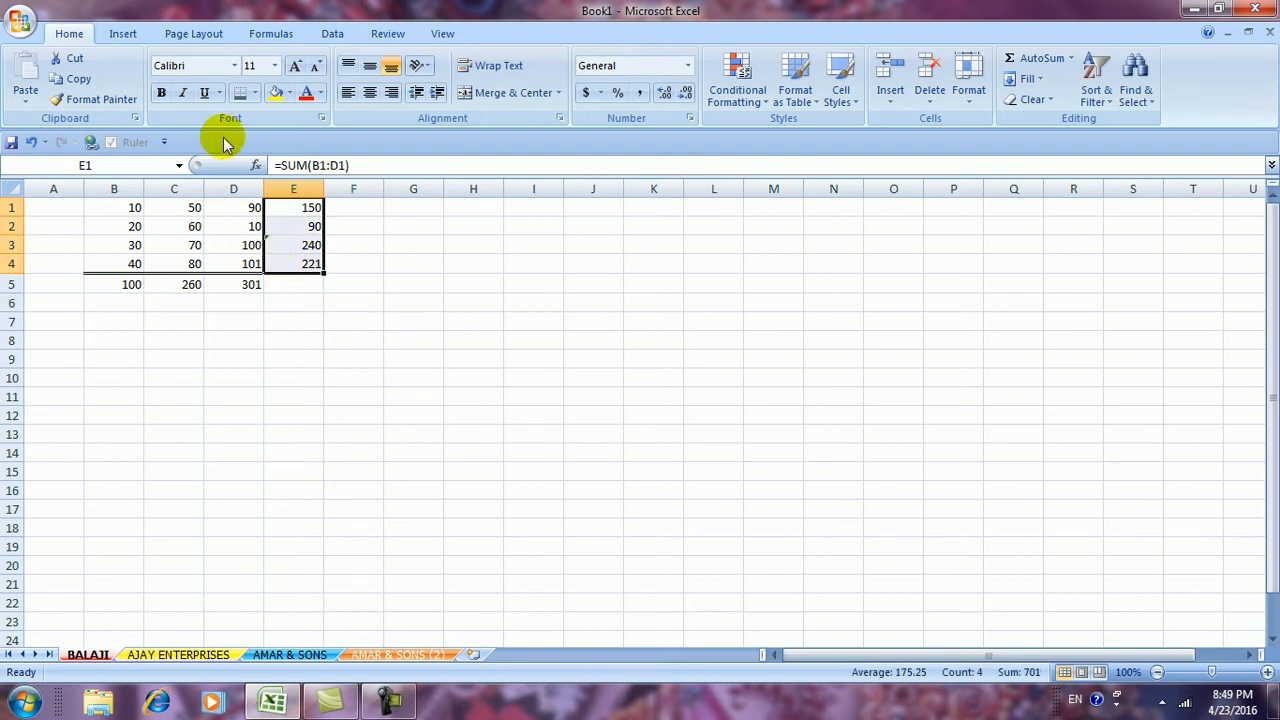
pyautogui.click(255, 92)
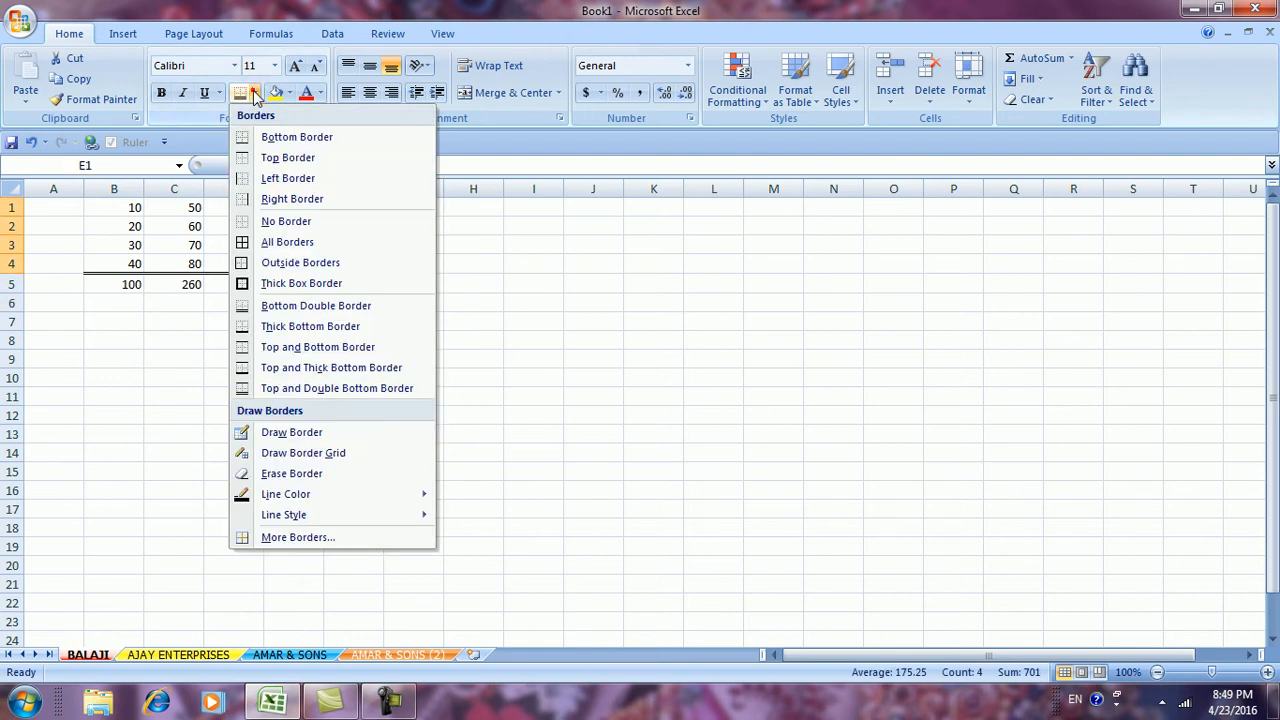
pyautogui.click(265, 288)
pyautogui.click(478, 357)
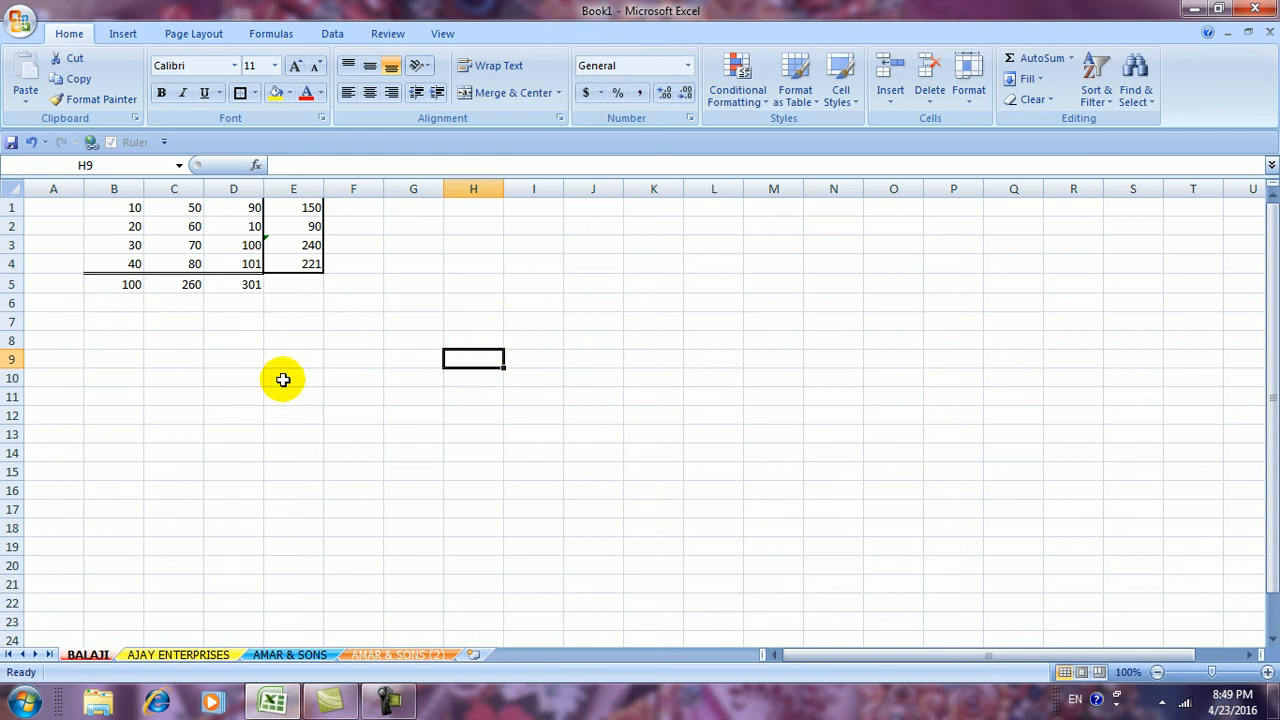
# Enter 45 in cell I15
pyautogui.click(1034, 79)
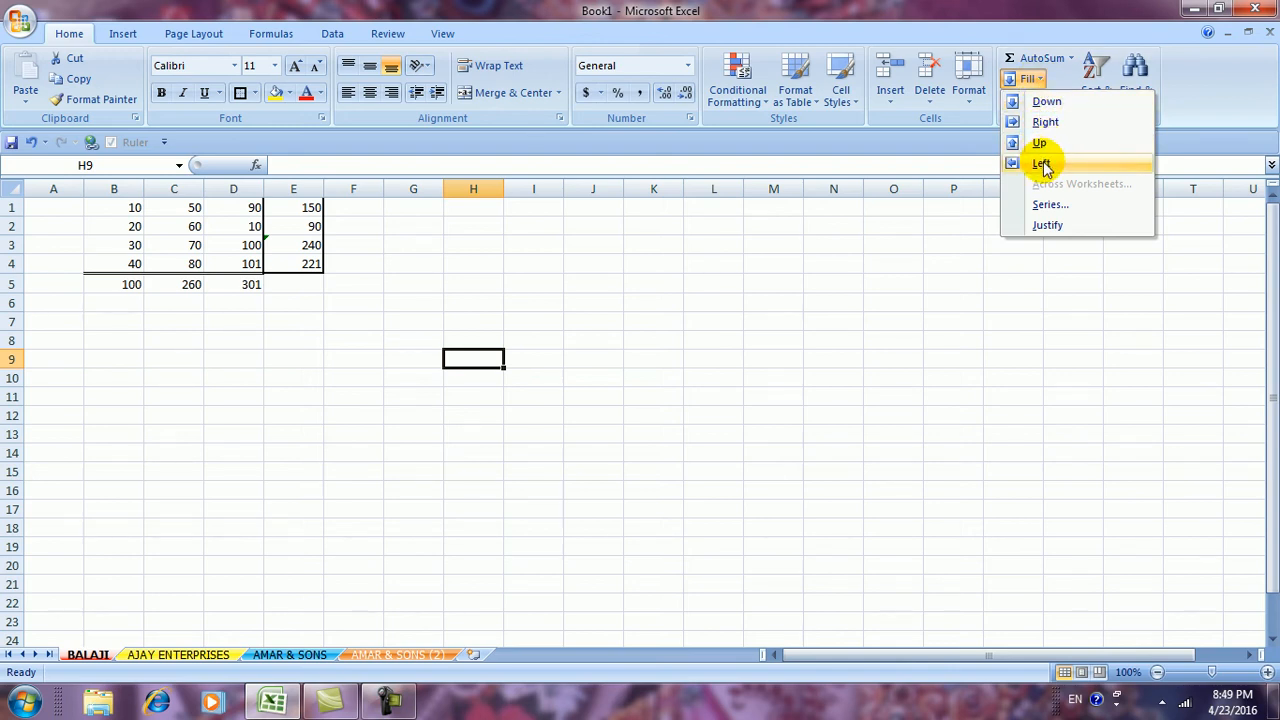
pyautogui.click(877, 408)
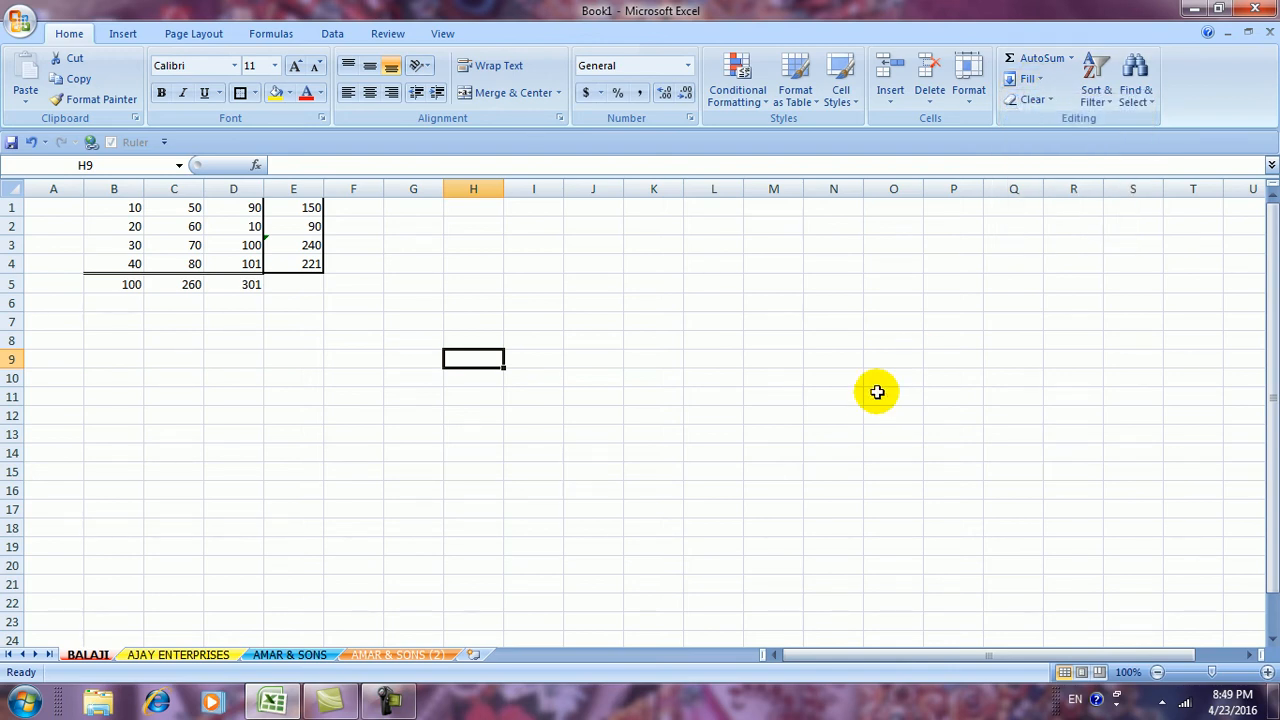
pyautogui.moveTo(700, 380); pyautogui.dragTo(704, 393)
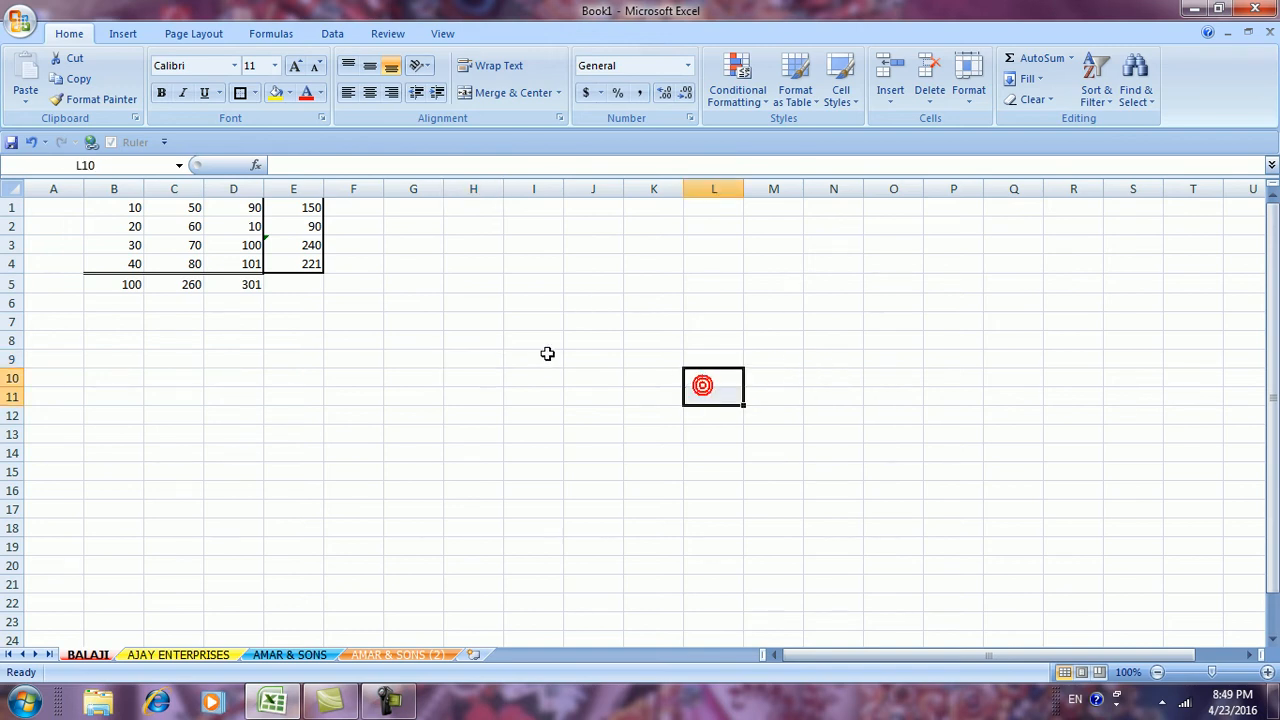
pyautogui.click(544, 476)
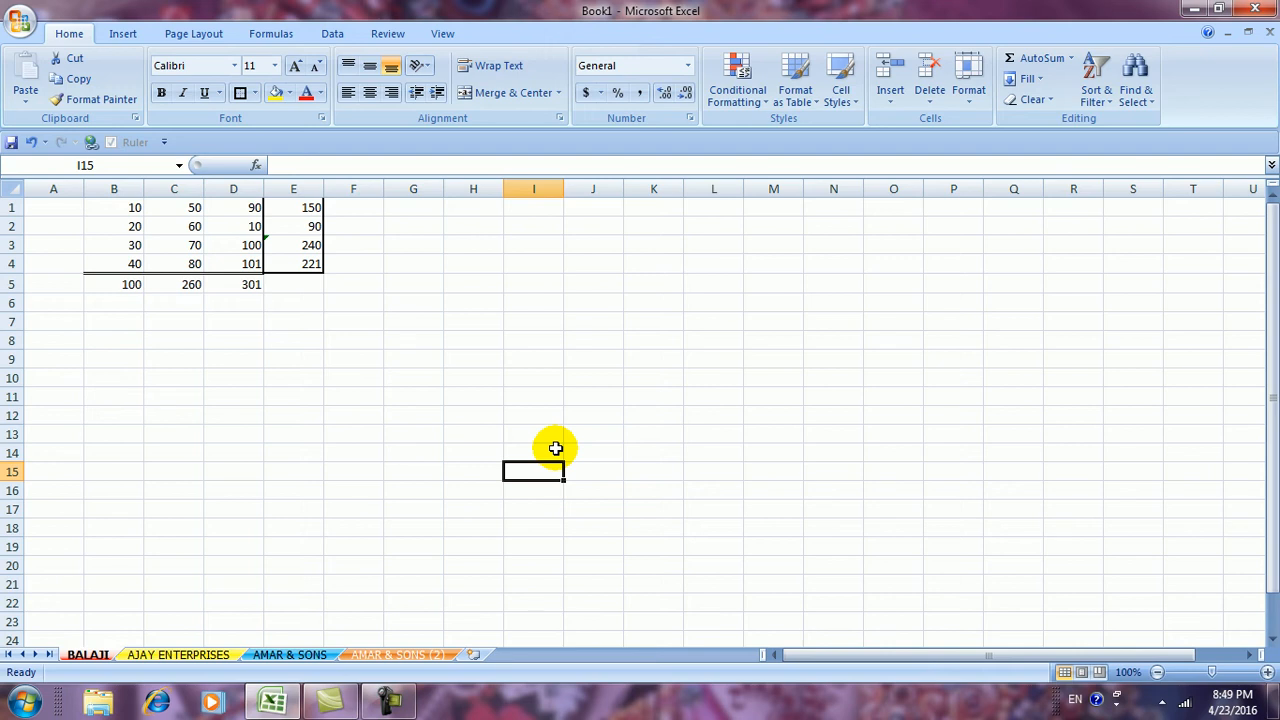
pyautogui.write('45')
pyautogui.press('Return')
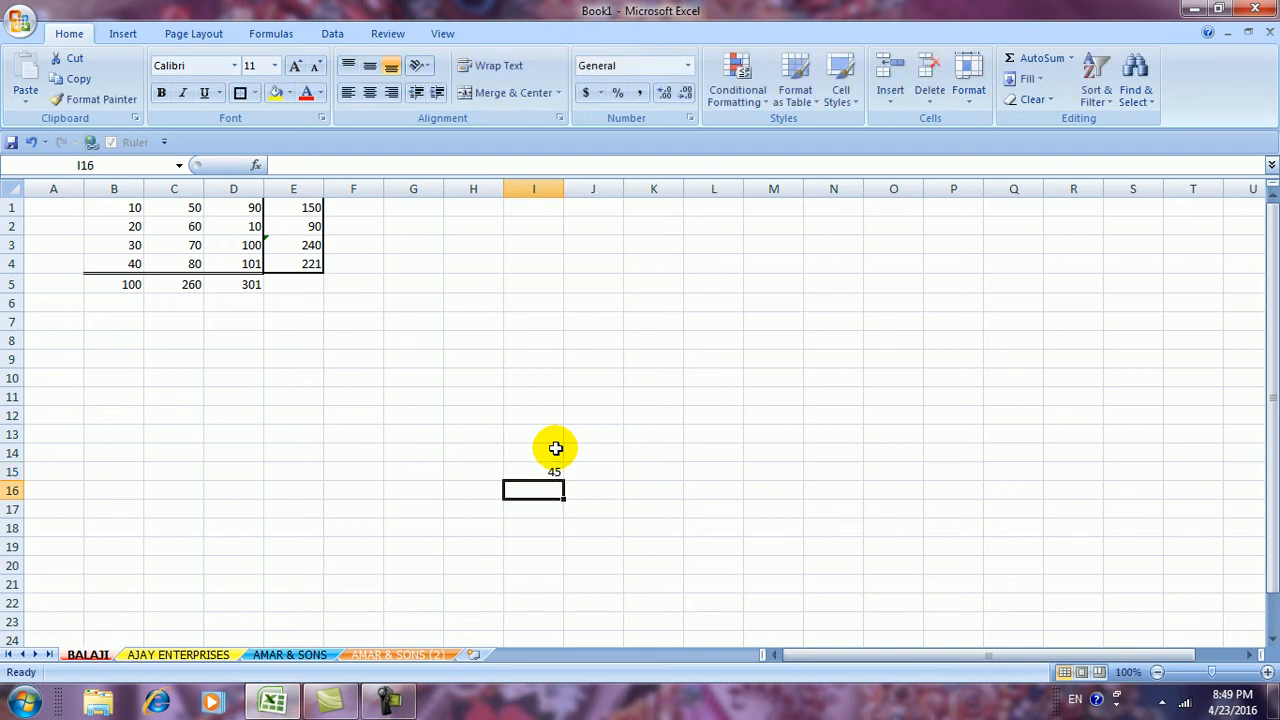
# Try selections from I15 up, right, left and down, ending with I1:I15 selected
pyautogui.click(553, 435)
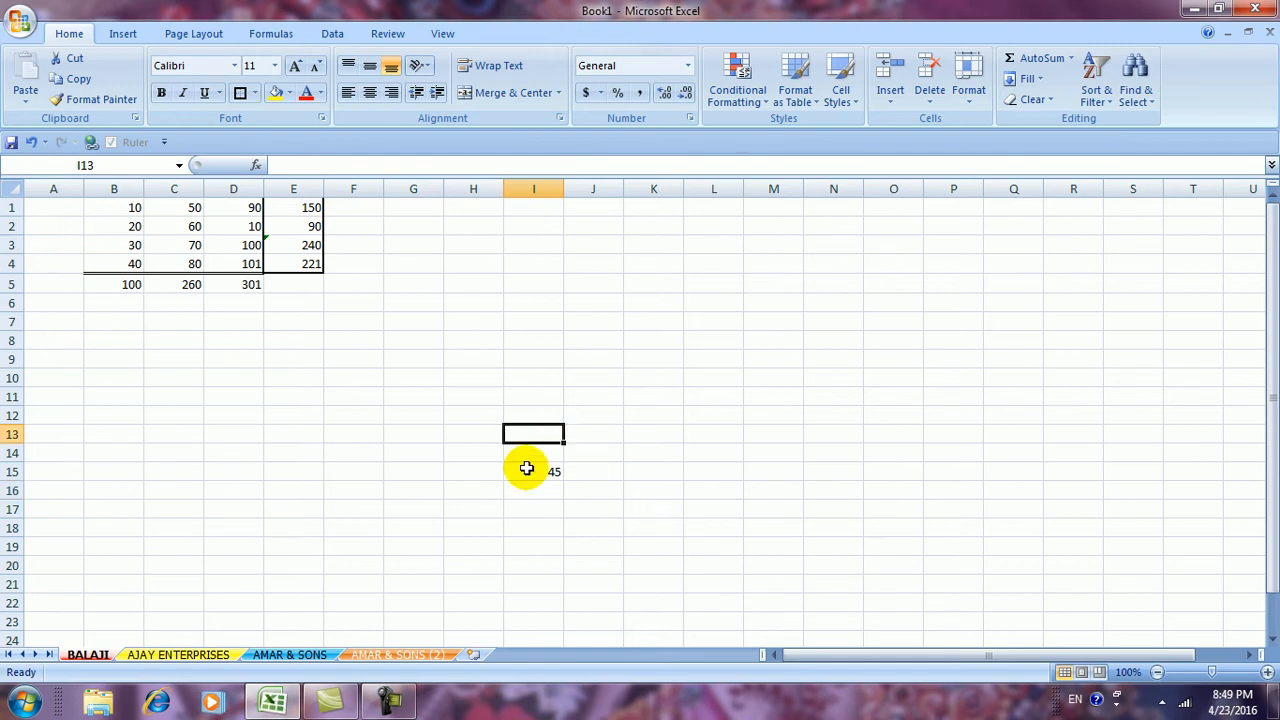
pyautogui.click(757, 455)
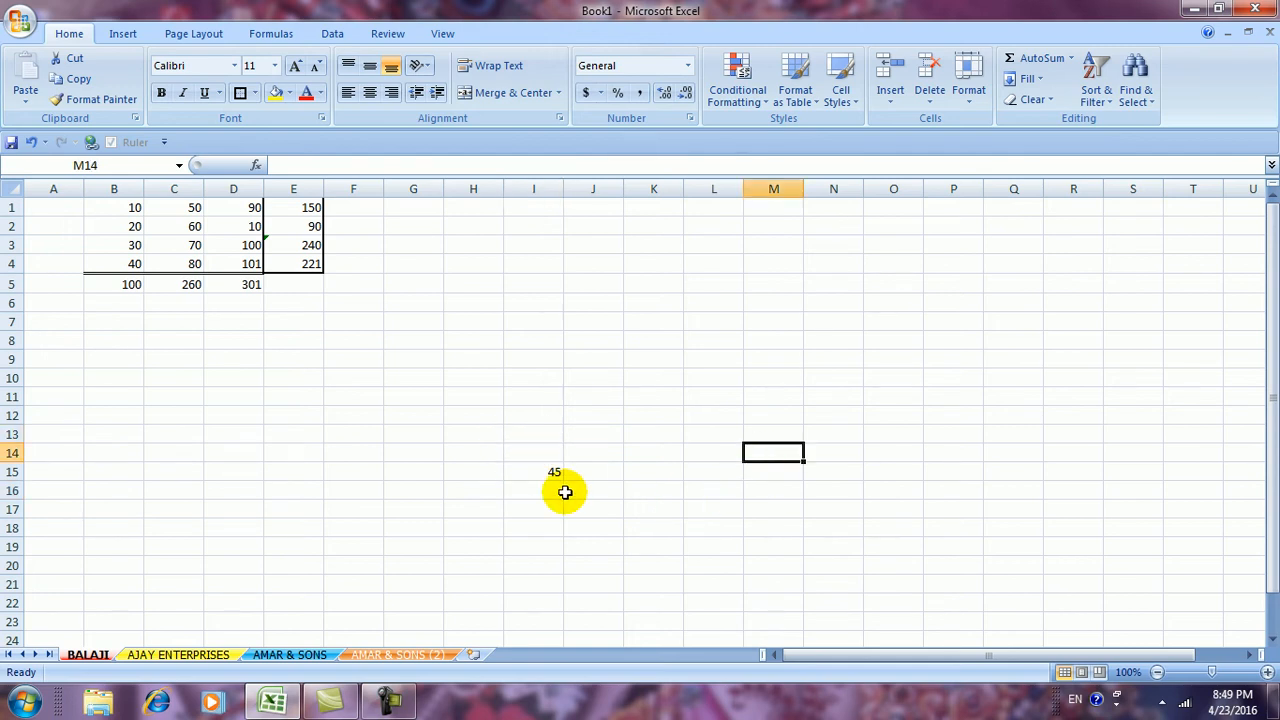
pyautogui.moveTo(540, 473); pyautogui.dragTo(542, 211)
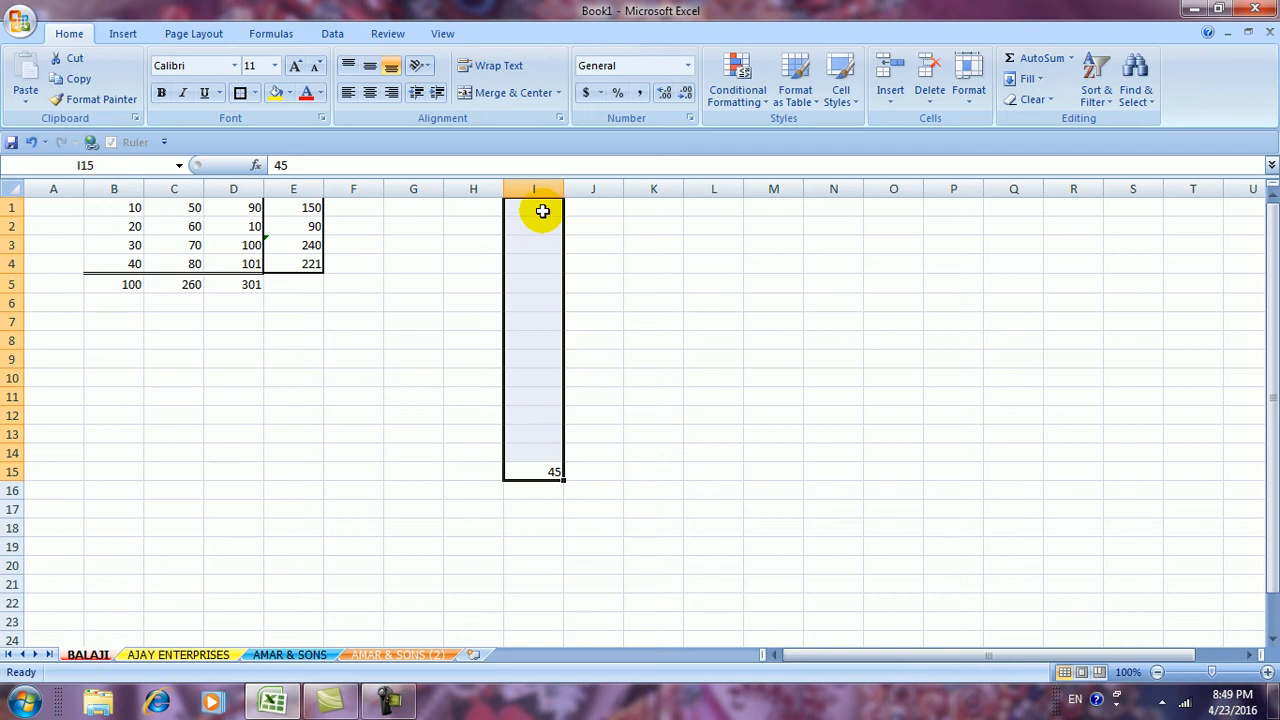
pyautogui.click(653, 428)
pyautogui.moveTo(534, 473); pyautogui.dragTo(1011, 466)
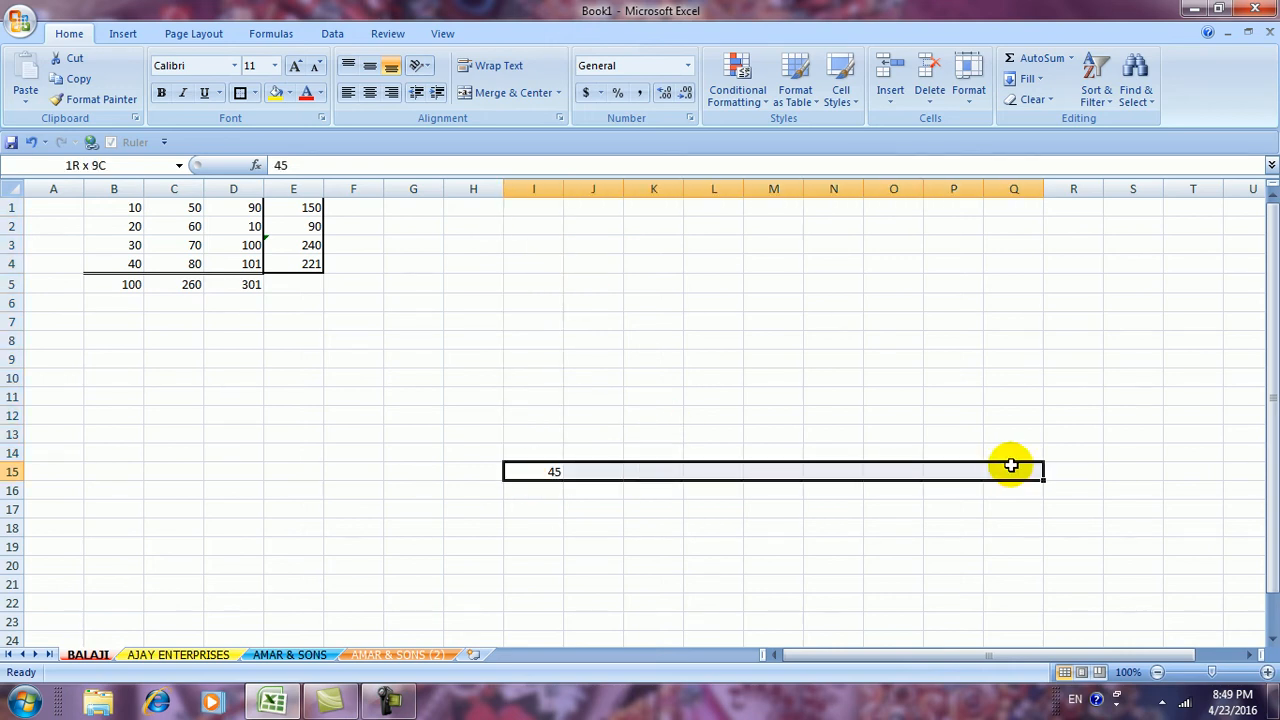
pyautogui.click(955, 562)
pyautogui.moveTo(529, 472); pyautogui.dragTo(163, 471)
pyautogui.click(420, 524)
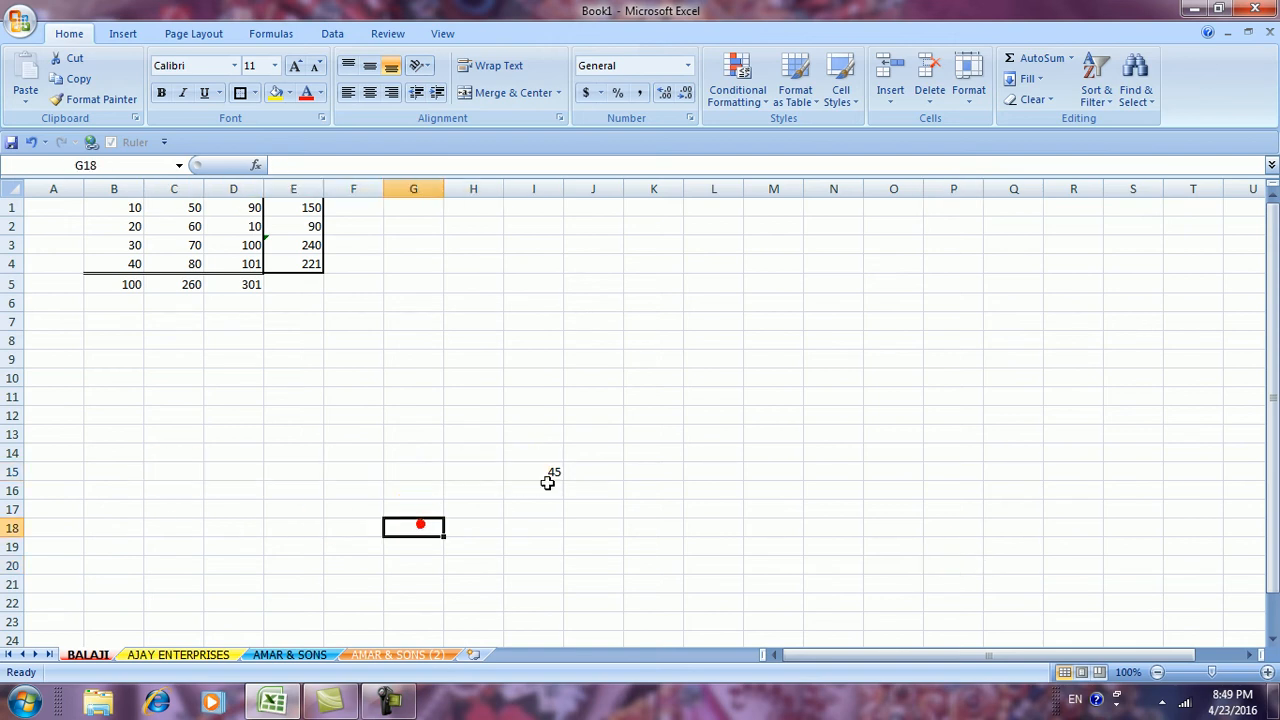
pyautogui.moveTo(543, 471); pyautogui.dragTo(540, 606)
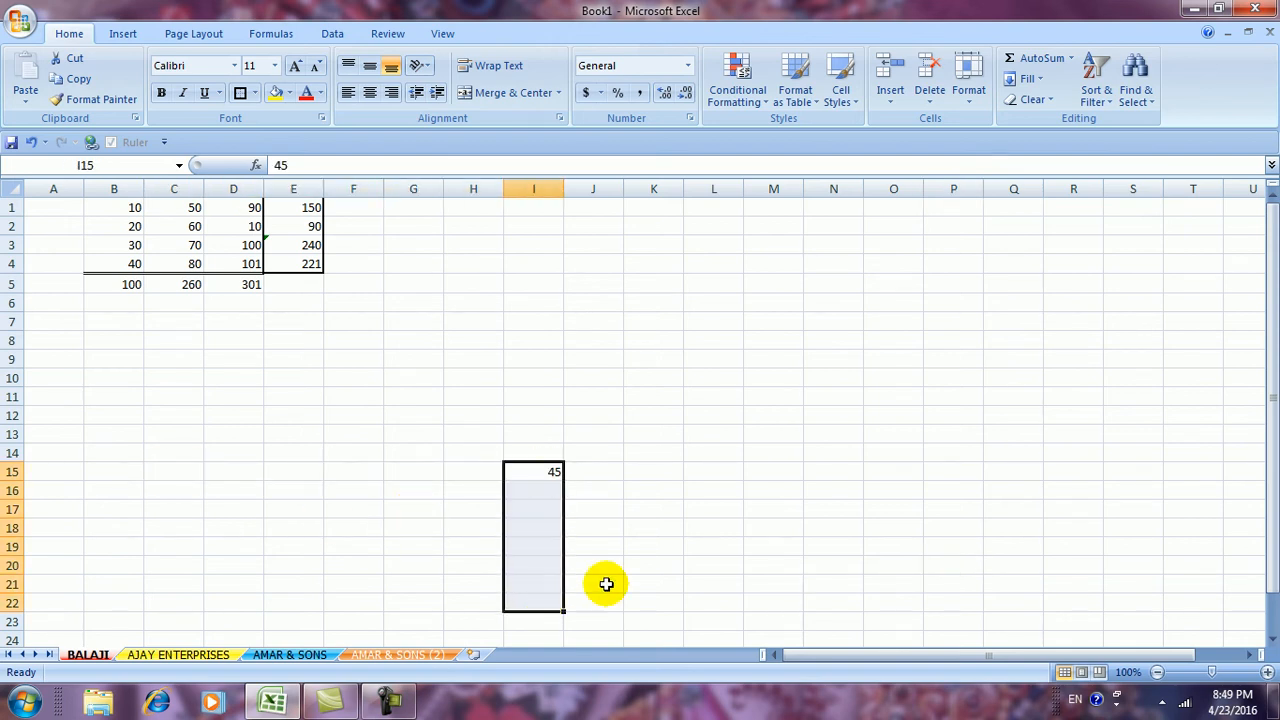
pyautogui.click(668, 530)
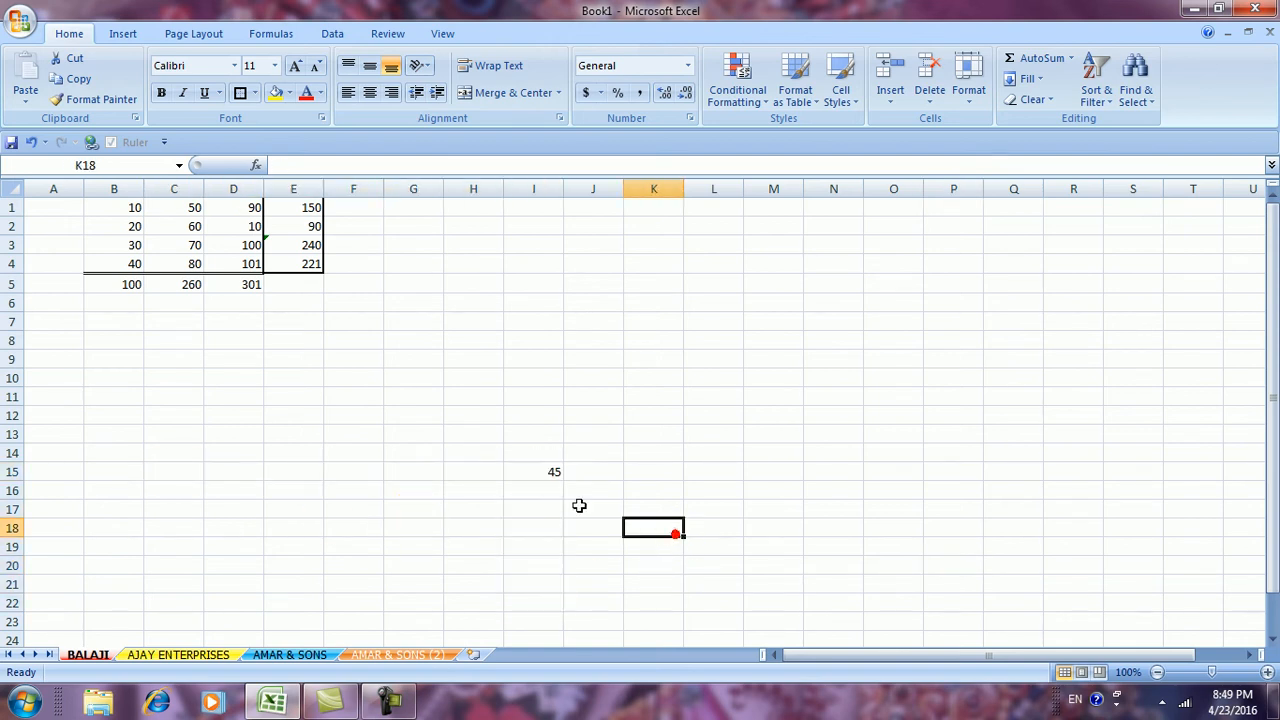
pyautogui.click(531, 473)
pyautogui.moveTo(531, 467); pyautogui.dragTo(530, 201)
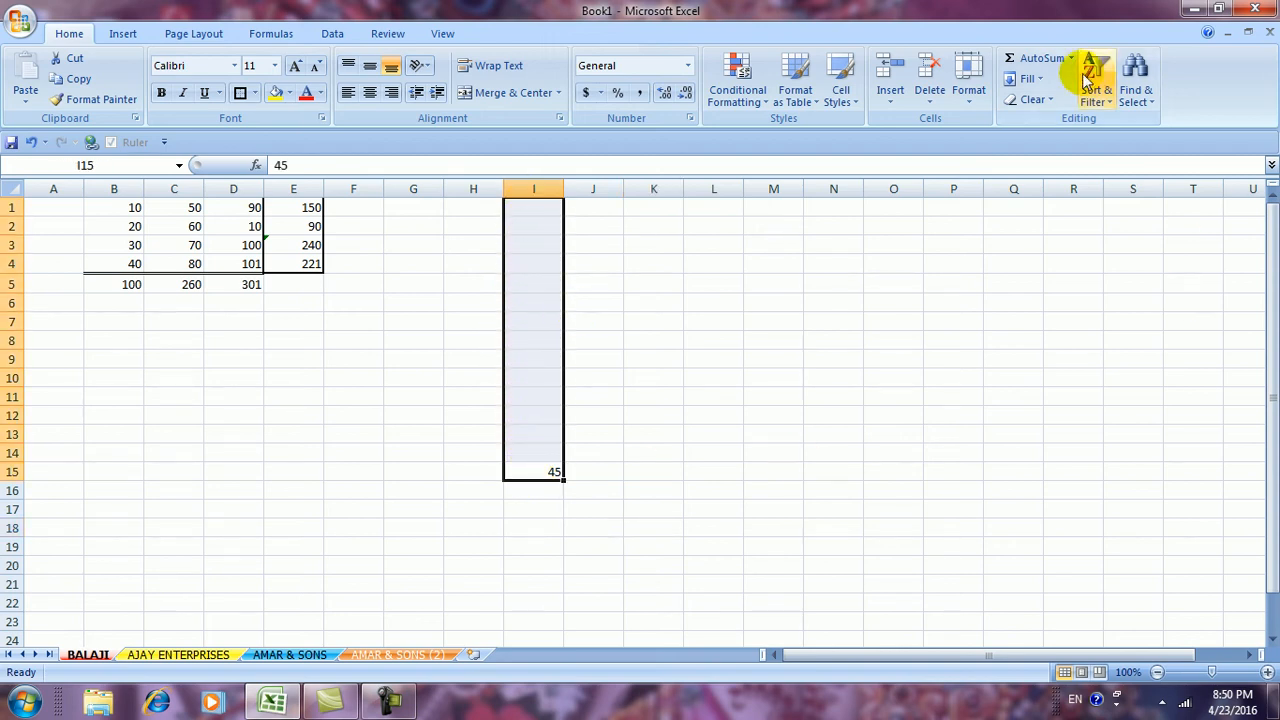
# Fill 45 up column I to I1, then undo the upward fill
pyautogui.click(1035, 79)
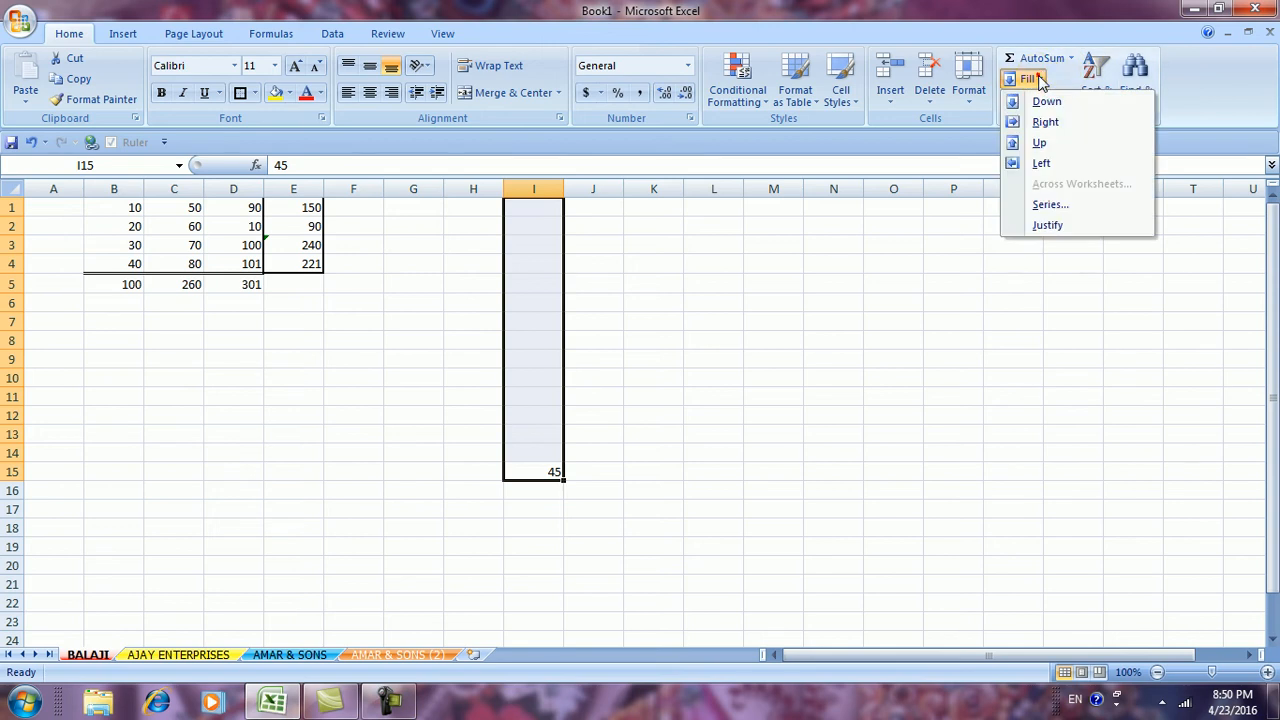
pyautogui.click(1039, 143)
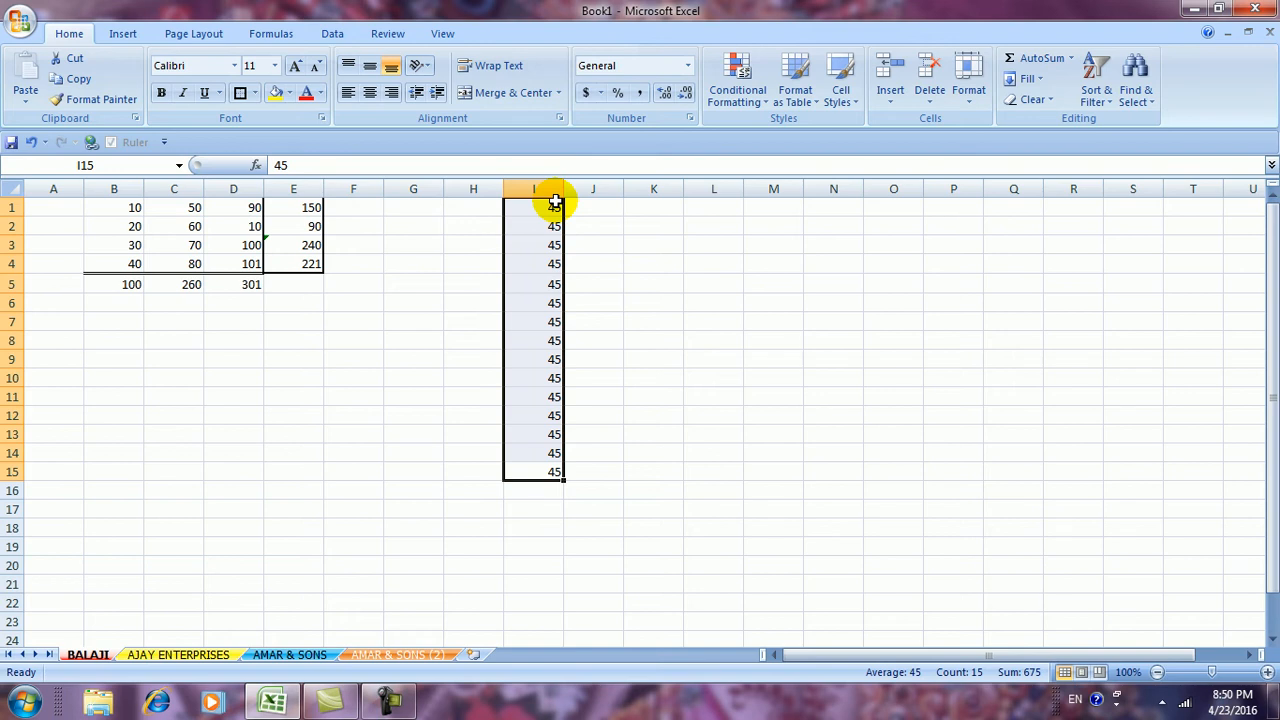
pyautogui.hotkey('ctrl', 'z')
pyautogui.click(712, 487)
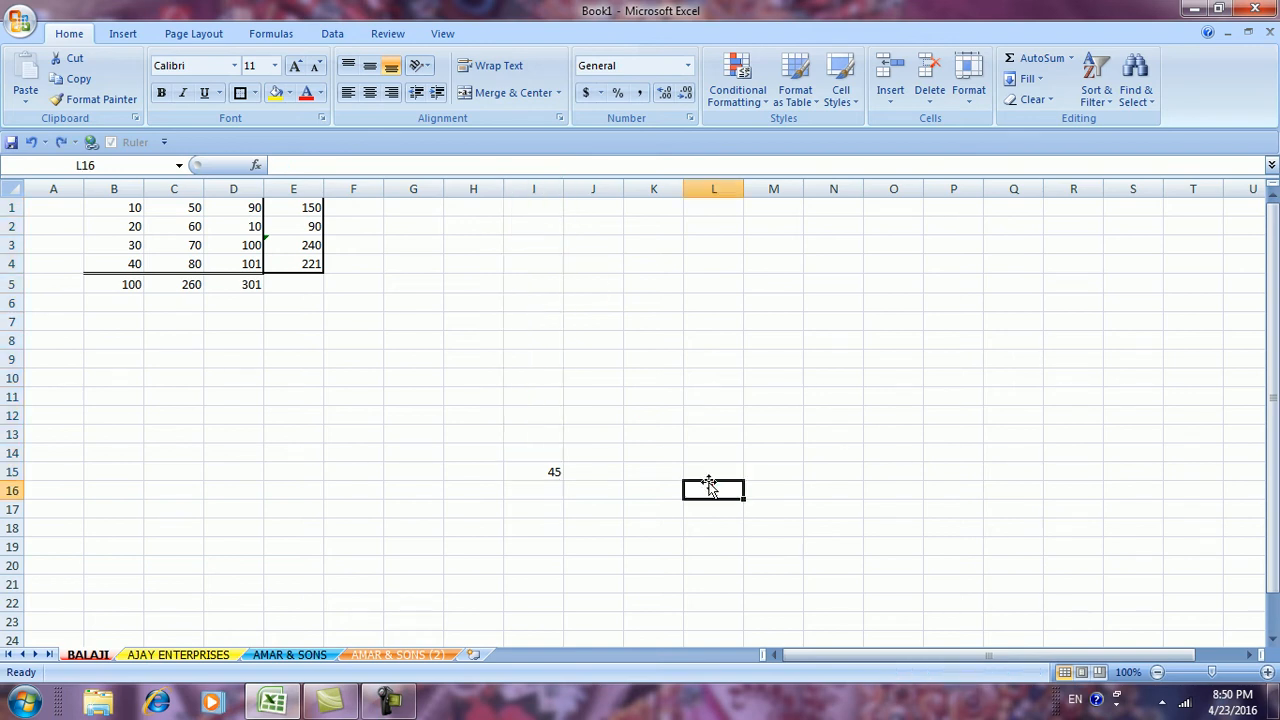
# Fill 45 right from I15 across to Q15
pyautogui.moveTo(545, 467); pyautogui.dragTo(1062, 451)
pyautogui.moveTo(557, 468); pyautogui.dragTo(997, 471)
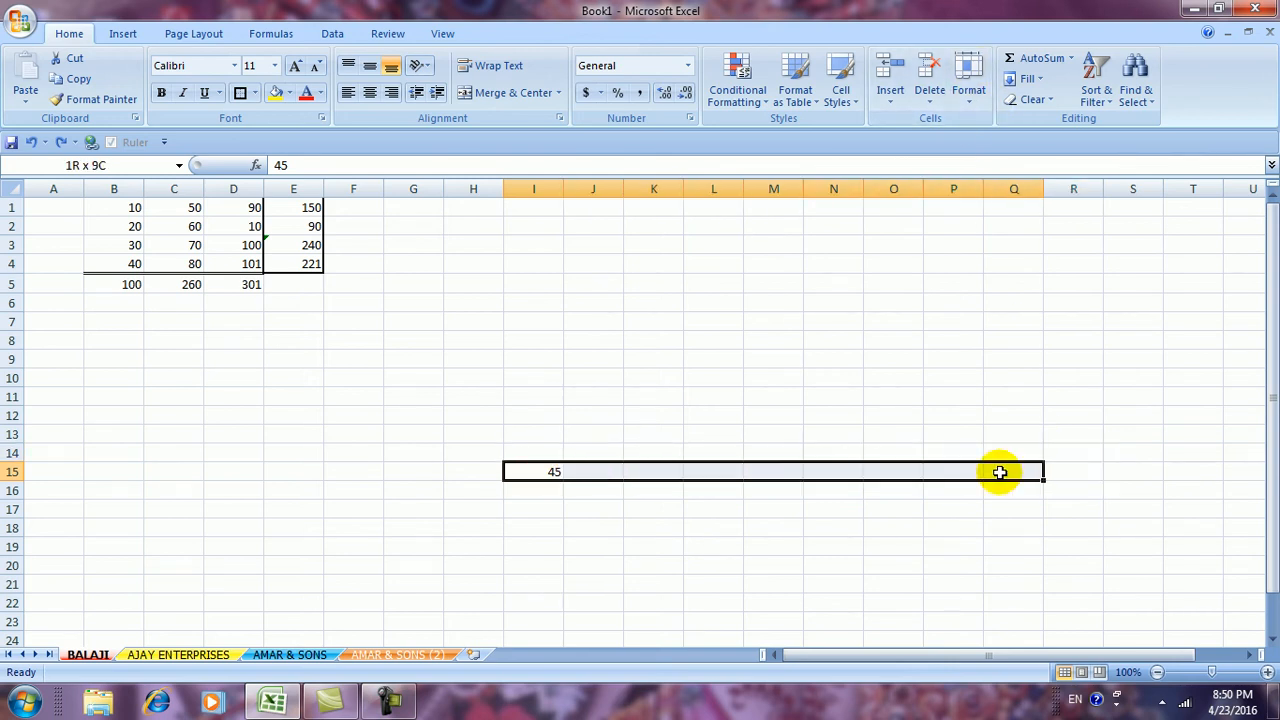
pyautogui.click(1036, 79)
pyautogui.click(1045, 121)
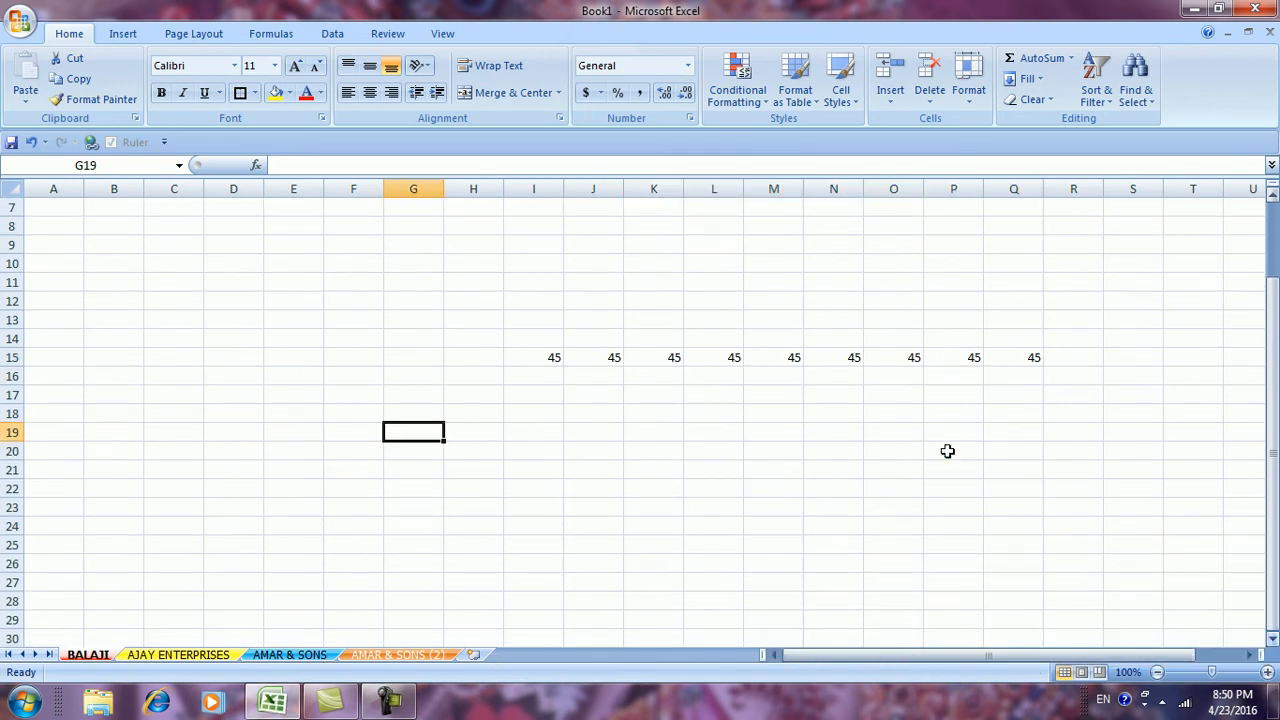
pyautogui.click(948, 449)
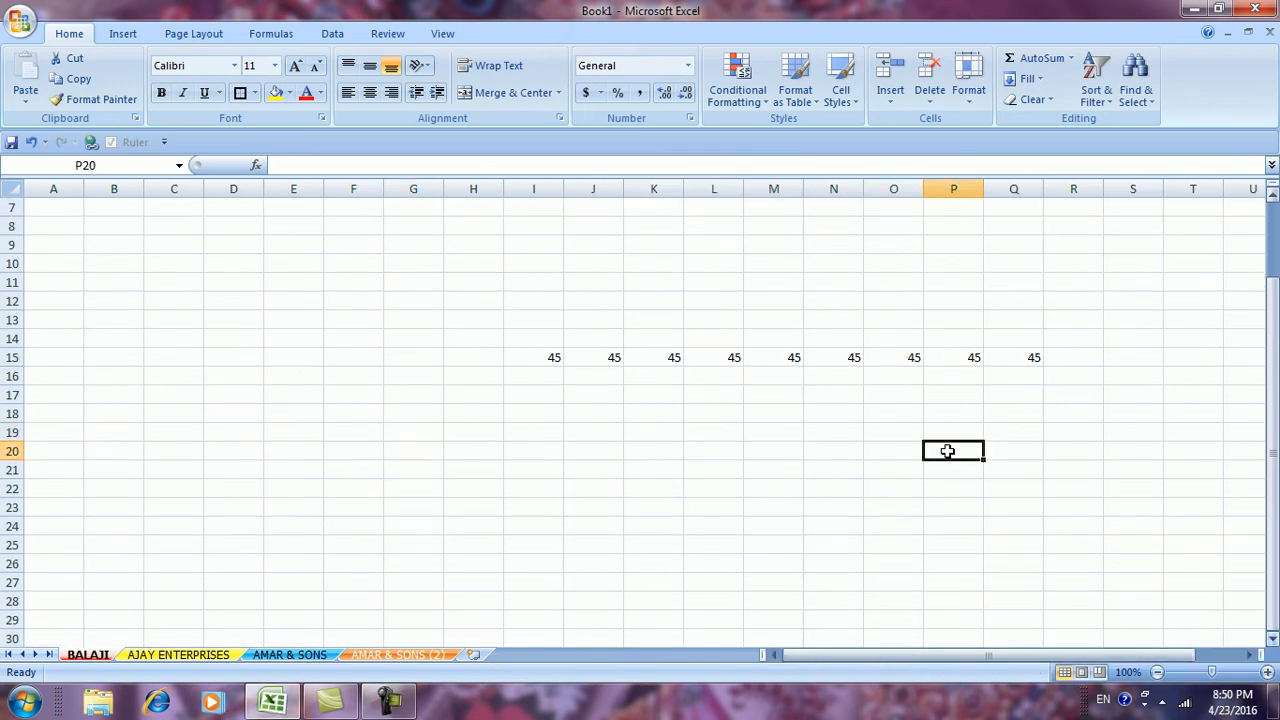
# Fill 45 down column I from I15 to I29
pyautogui.moveTo(531, 358); pyautogui.dragTo(535, 619)
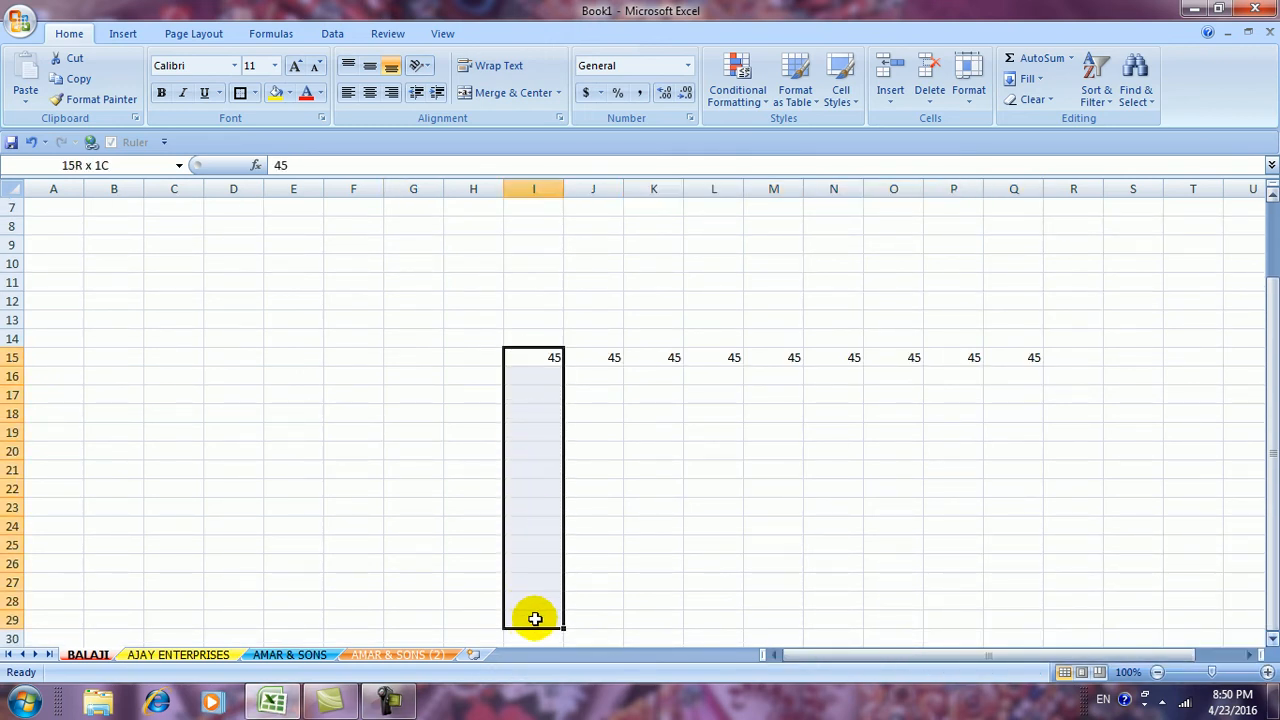
pyautogui.click(1037, 78)
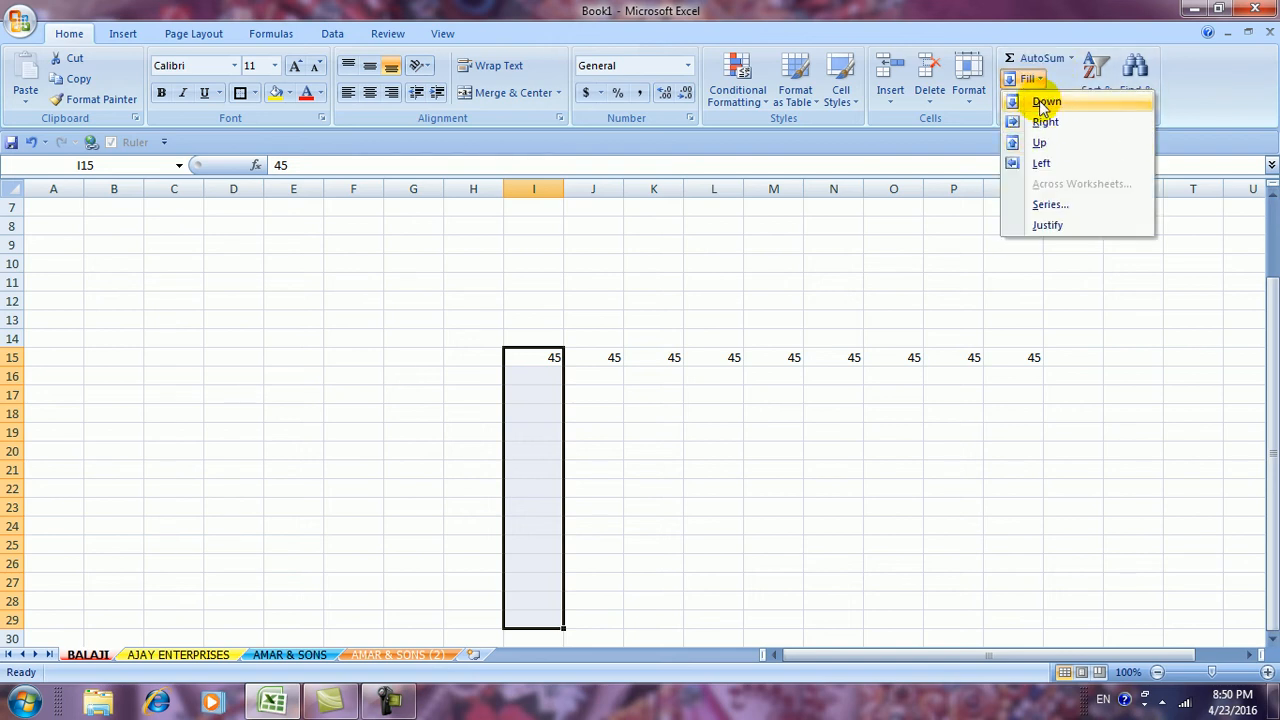
pyautogui.click(1044, 102)
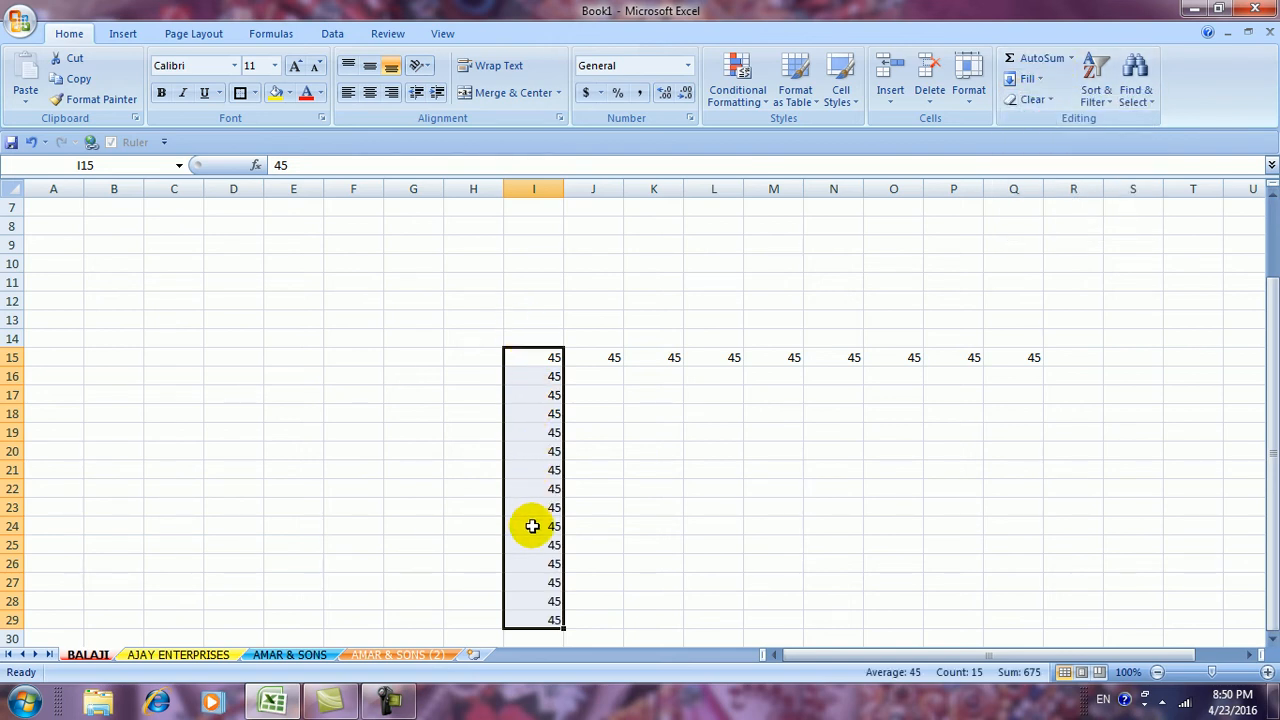
pyautogui.click(688, 560)
# Fill 45 left from I15 across to B15
pyautogui.moveTo(545, 357); pyautogui.dragTo(110, 357)
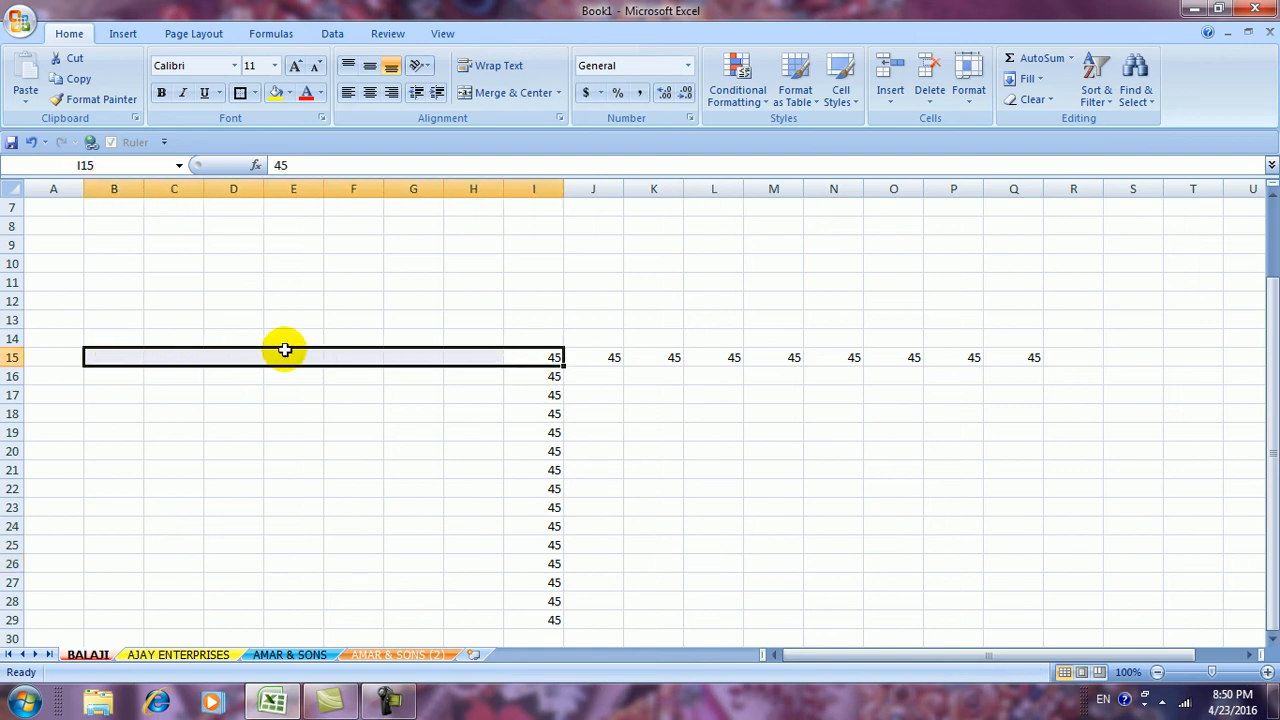
pyautogui.click(1036, 79)
pyautogui.click(1041, 163)
pyautogui.click(1001, 390)
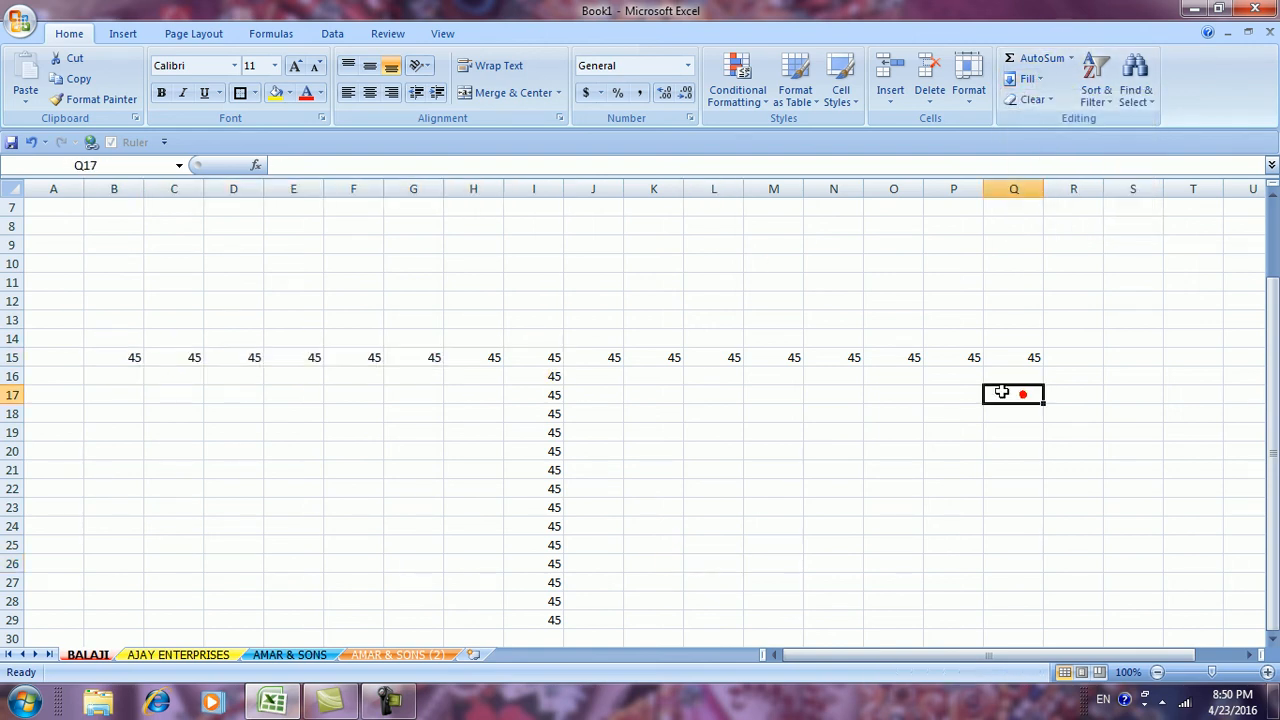
pyautogui.click(1038, 79)
pyautogui.click(941, 366)
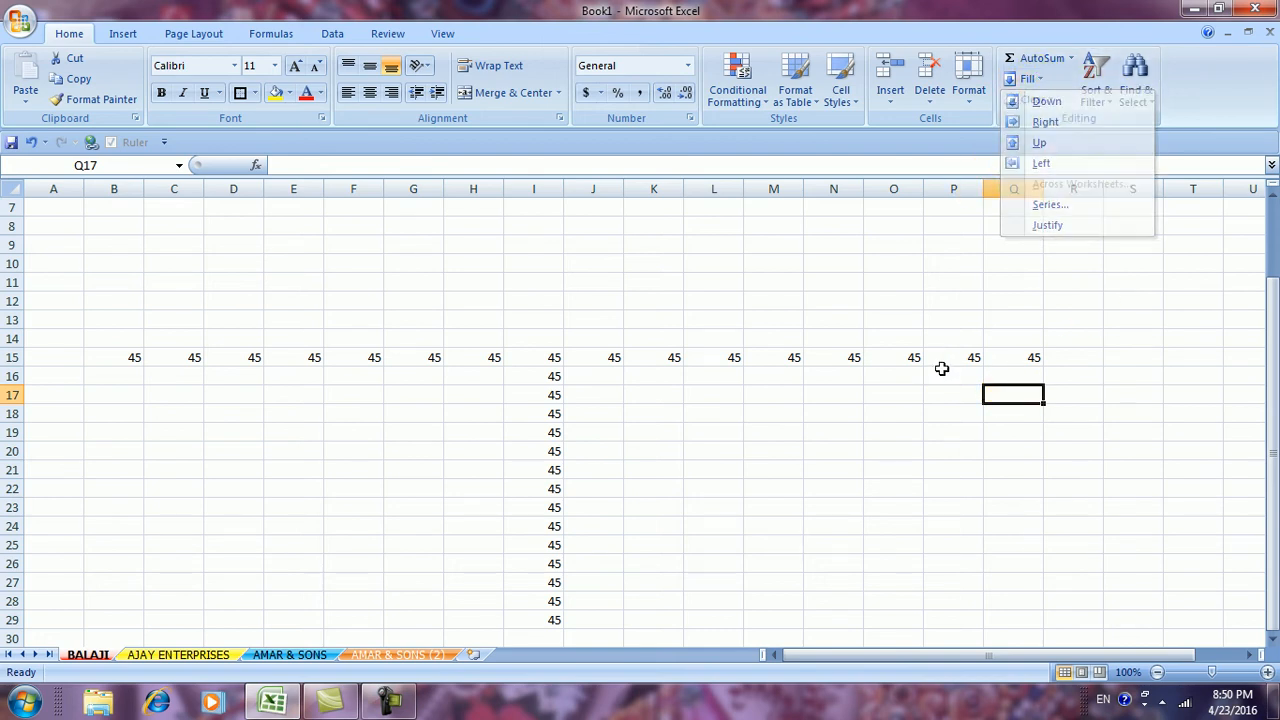
pyautogui.scroll(-1, 939, 366)
pyautogui.scroll(3, 937, 365)
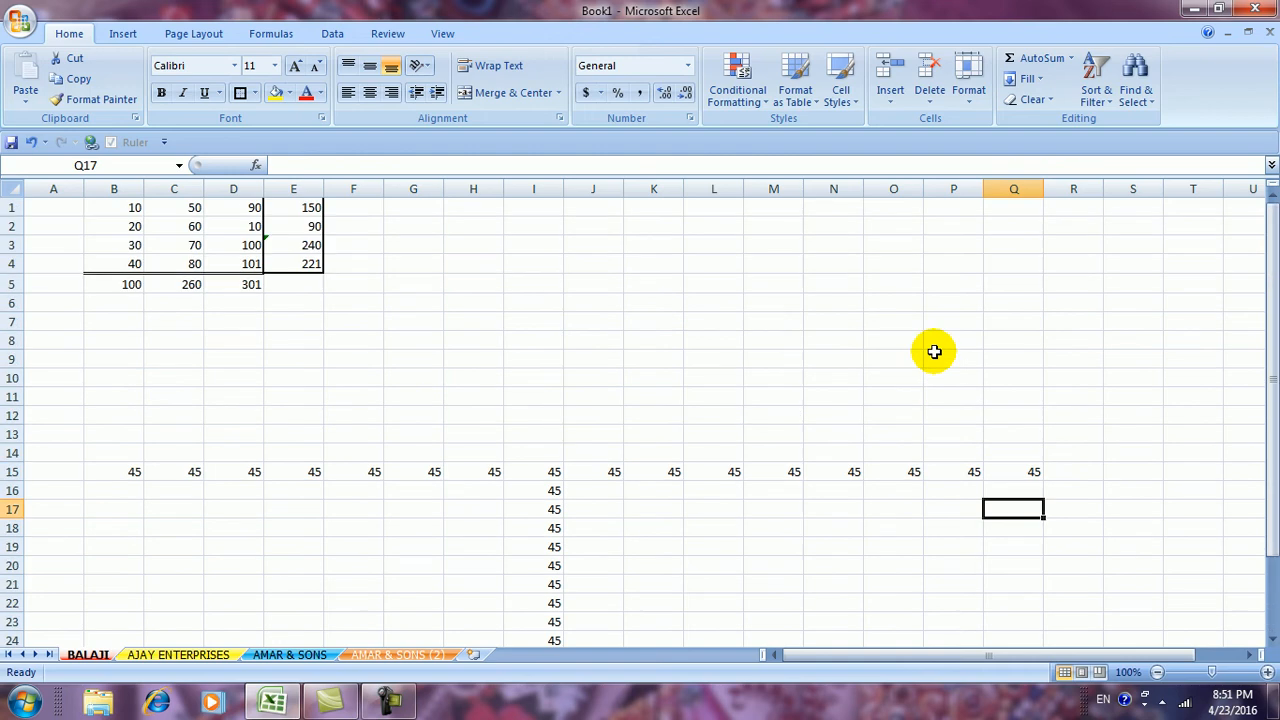
# Clear all contents from the BALAJI and AJAY ENTERPRISES sheets
pyautogui.hotkey('ctrl', 'a')
pyautogui.press('Delete')
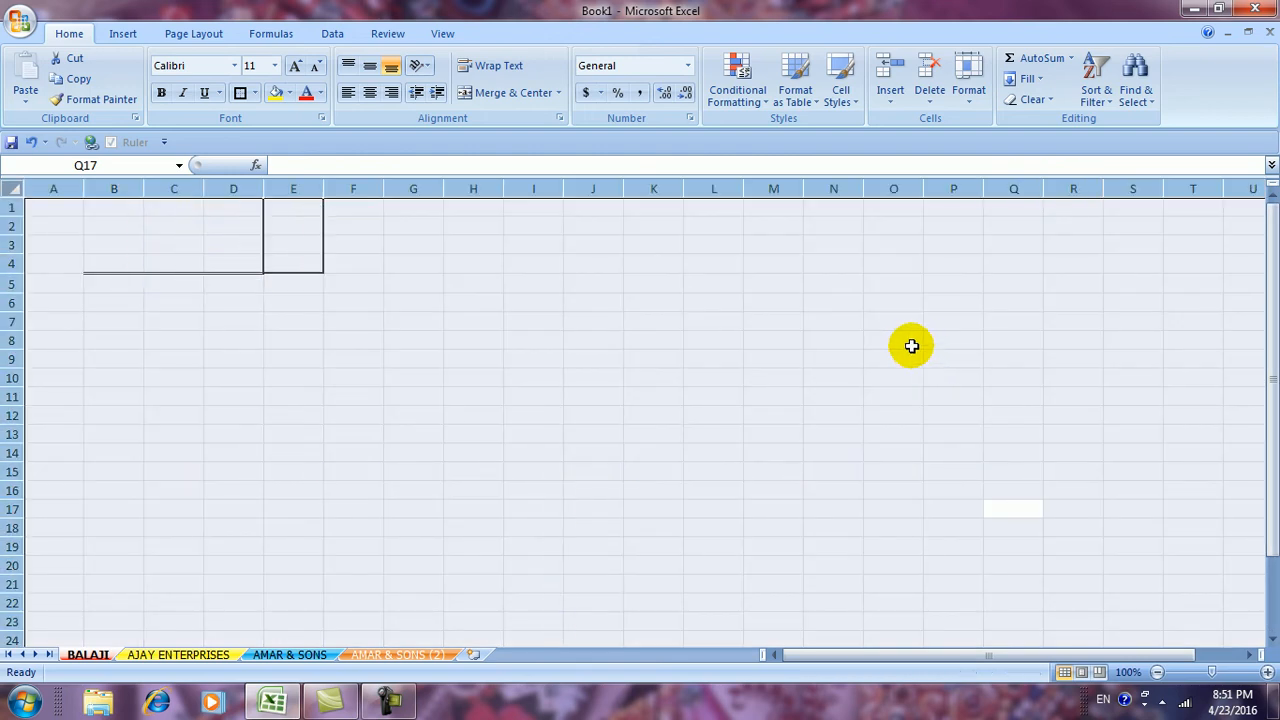
pyautogui.click(178, 654)
pyautogui.click(133, 480)
pyautogui.hotkey('ctrl', 'a')
pyautogui.press('Delete')
pyautogui.click(131, 357)
# Enter 1 in cell A1 of AJAY ENTERPRISES
pyautogui.click(55, 210)
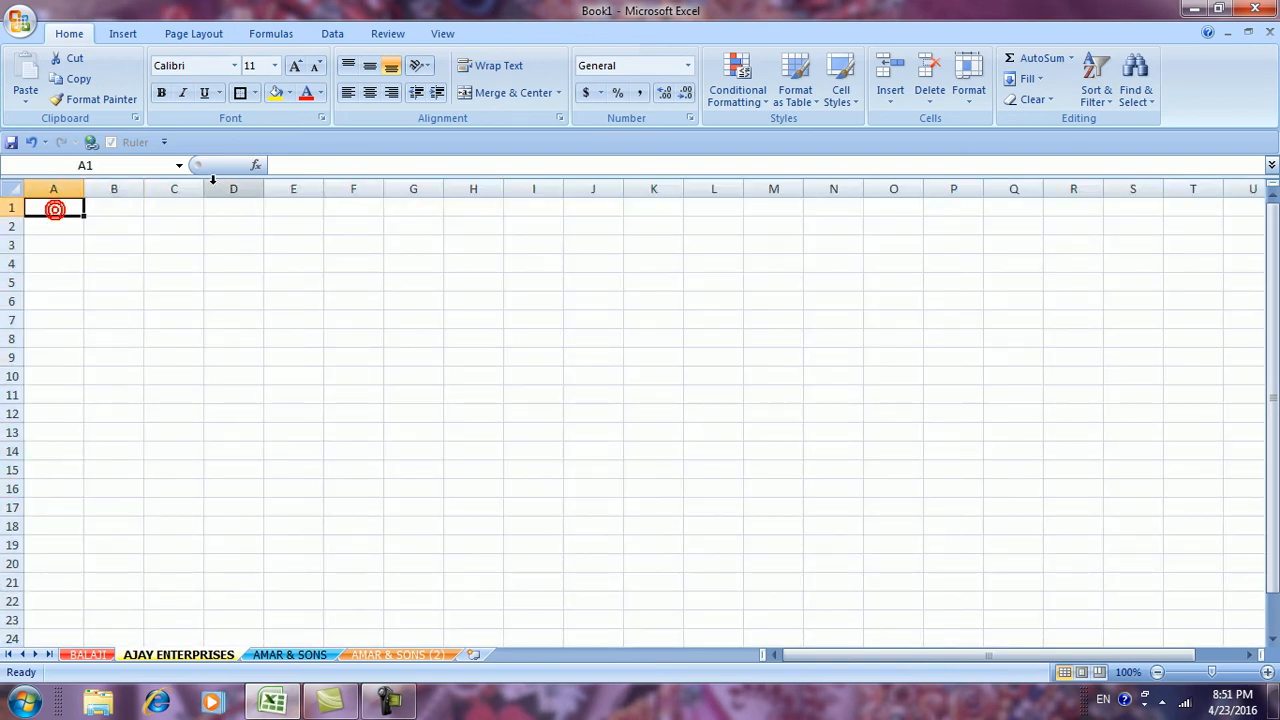
pyautogui.write('1')
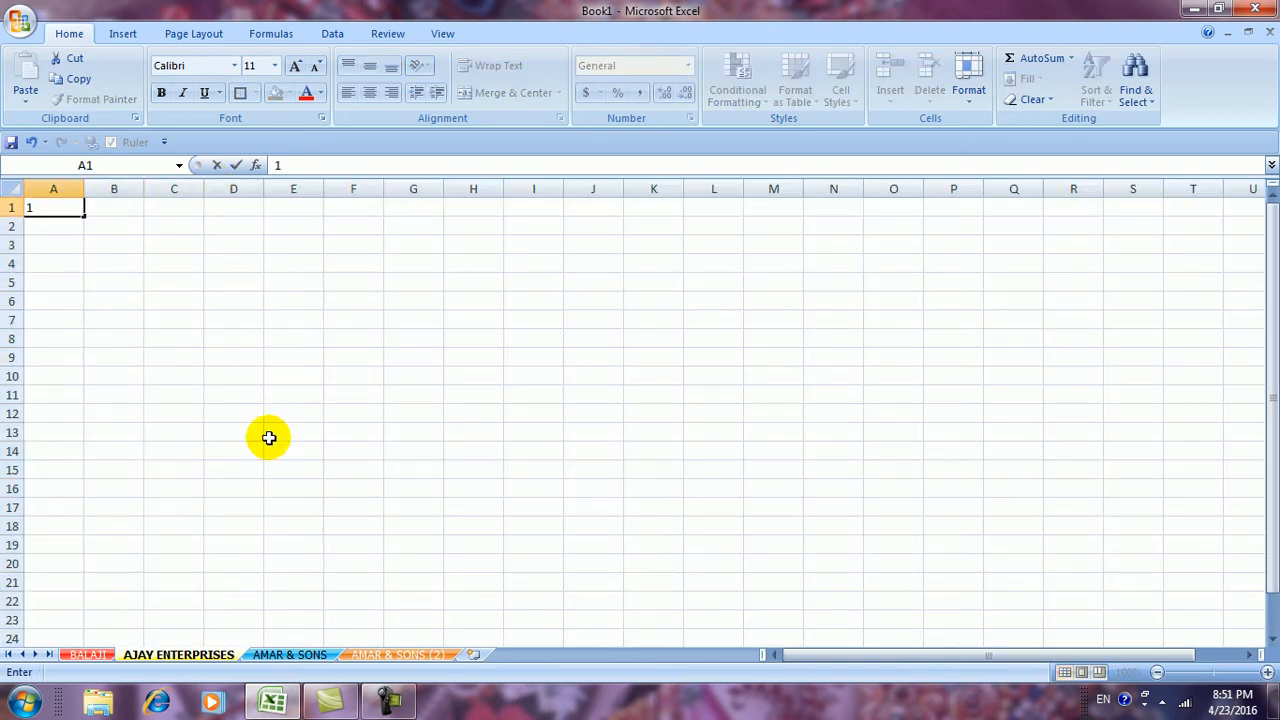
pyautogui.click(256, 466)
pyautogui.click(404, 420)
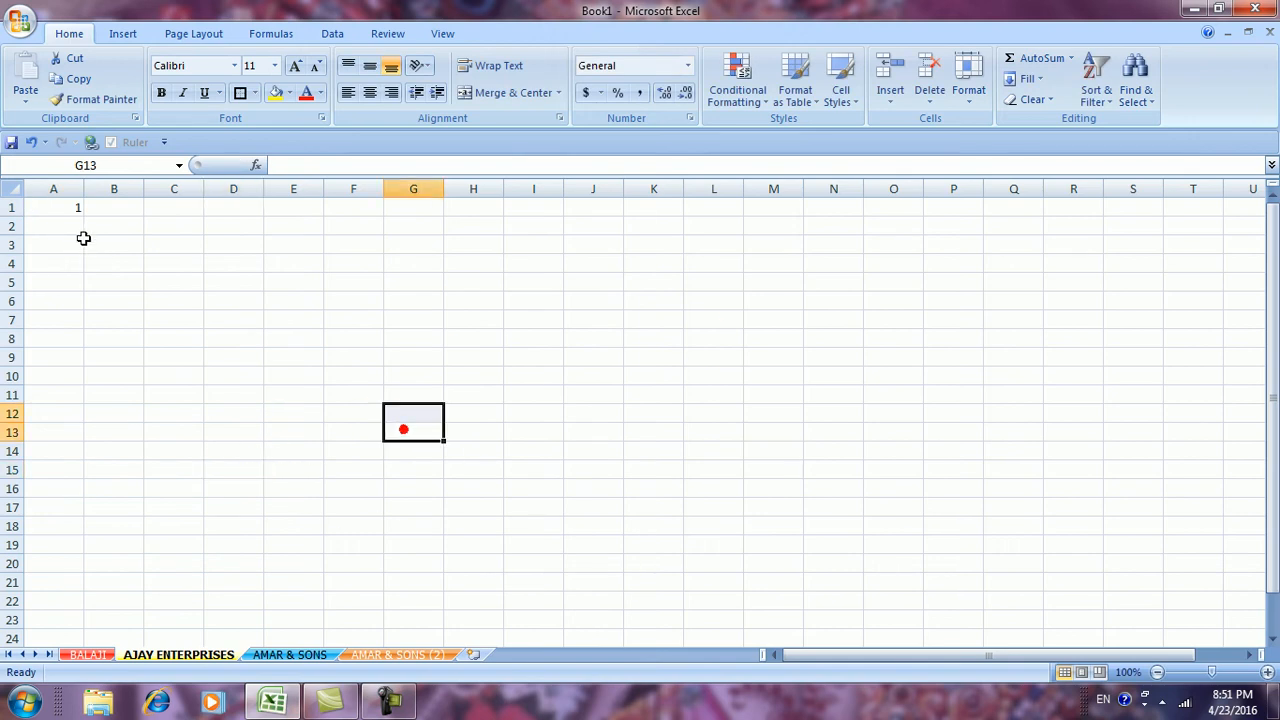
pyautogui.click(42, 209)
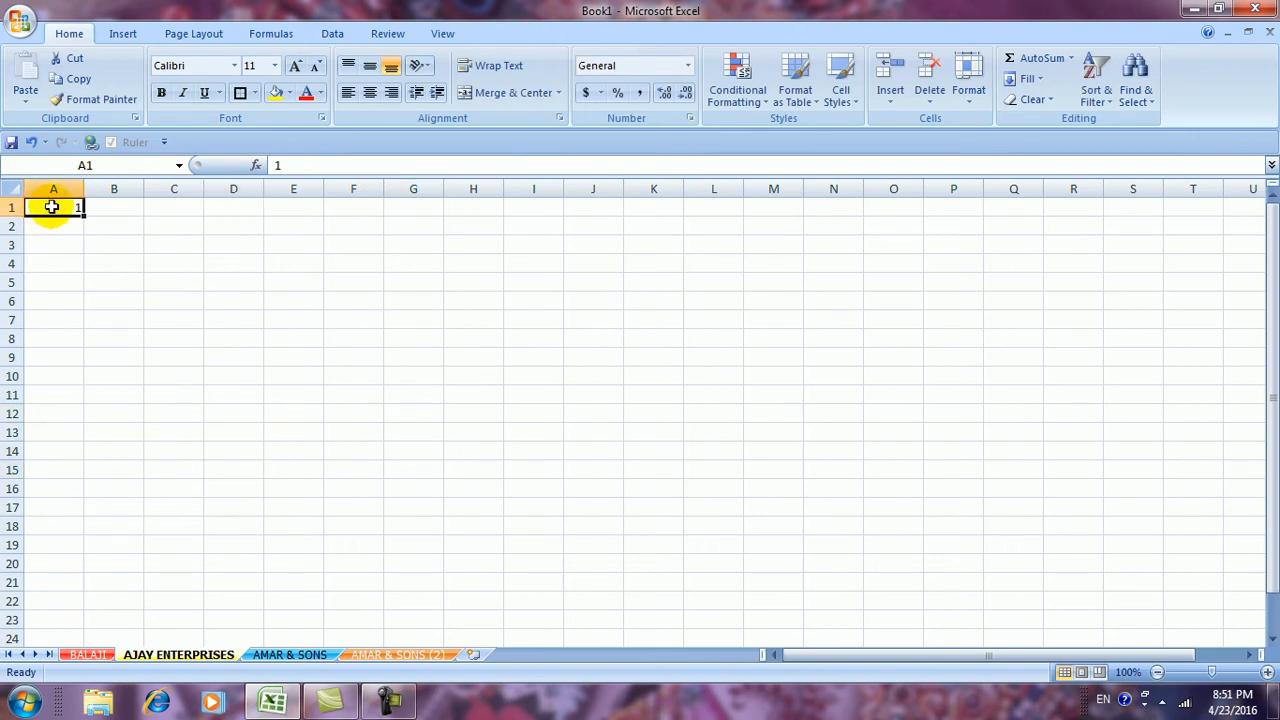
# Select A1:A20 and open the Fill Series dialog (columns, linear, step 1)
pyautogui.moveTo(51, 209); pyautogui.dragTo(49, 557)
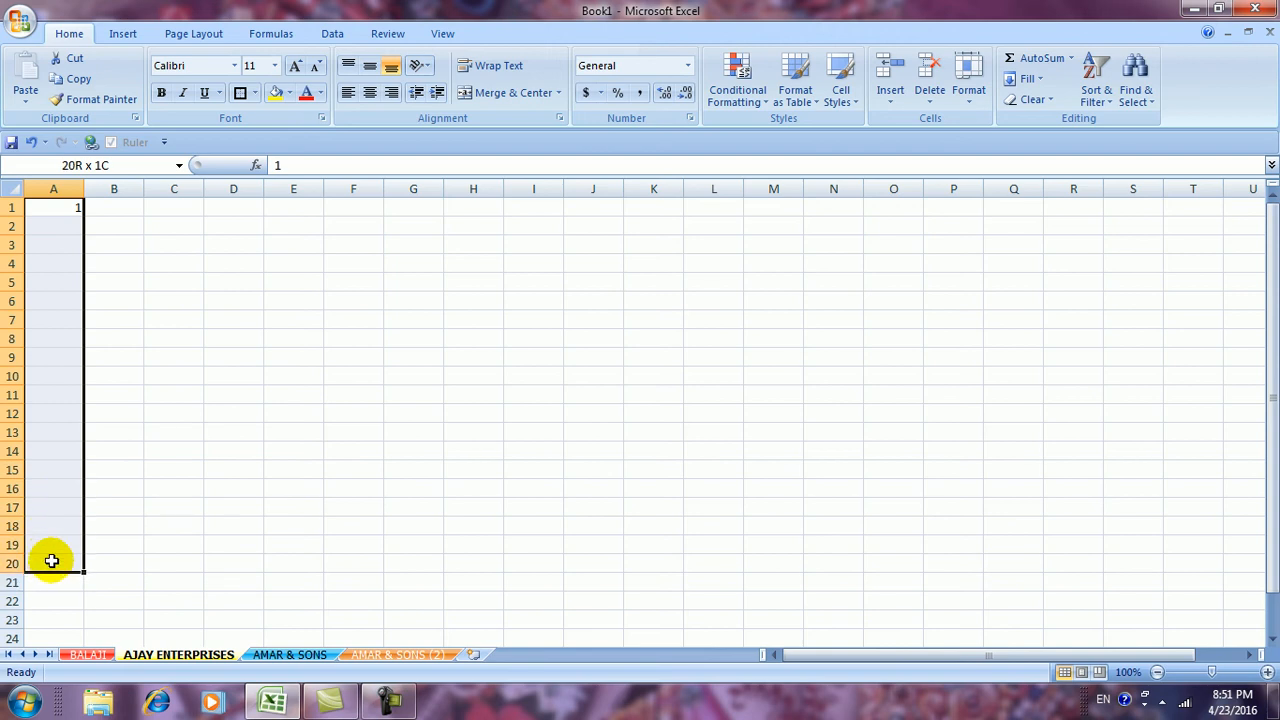
pyautogui.click(1040, 86)
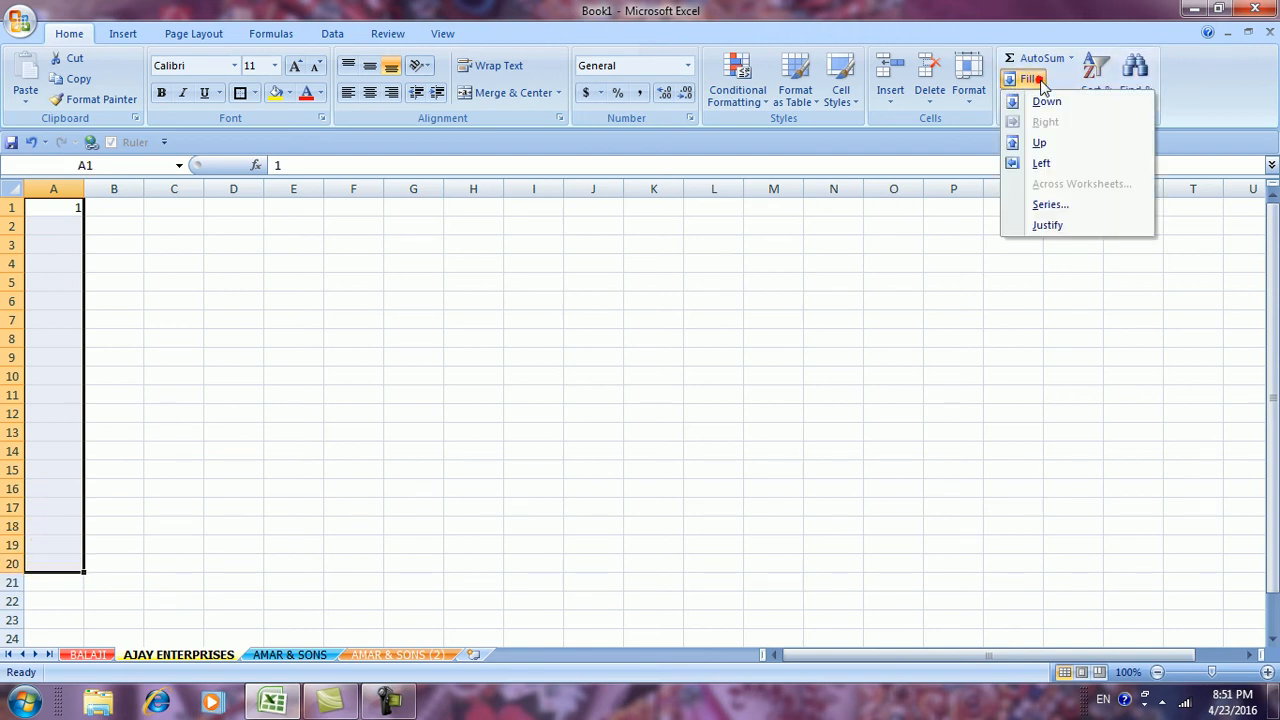
pyautogui.click(1041, 207)
pyautogui.moveTo(903, 260); pyautogui.dragTo(782, 238)
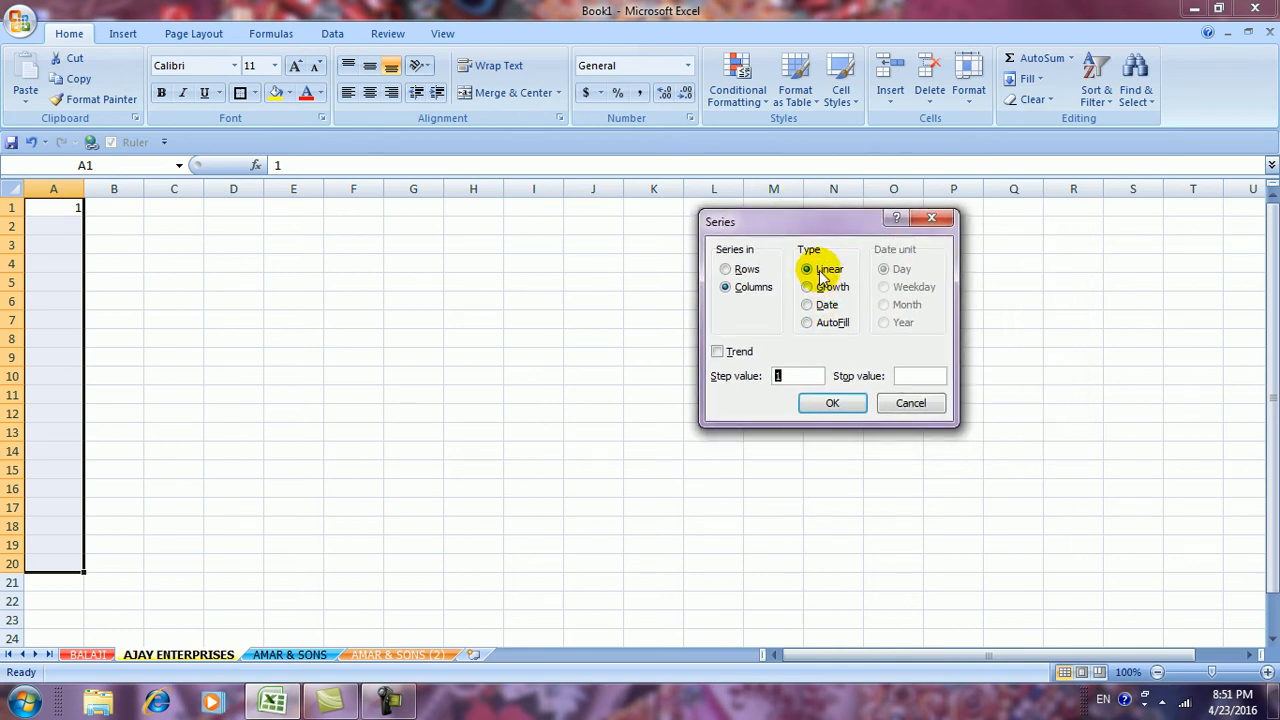
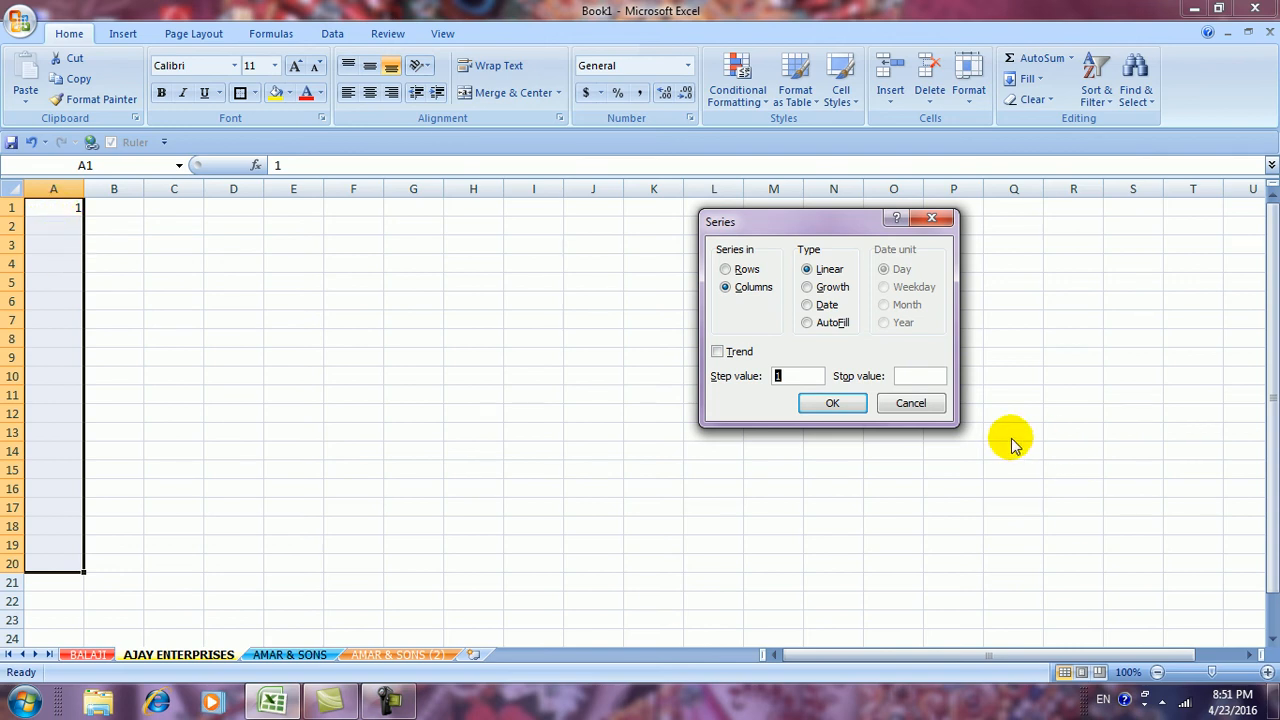
# Fill A1:A20 with 1 to 20, then refill it stepping by 2 (1, 3 … 39)
pyautogui.click(835, 404)
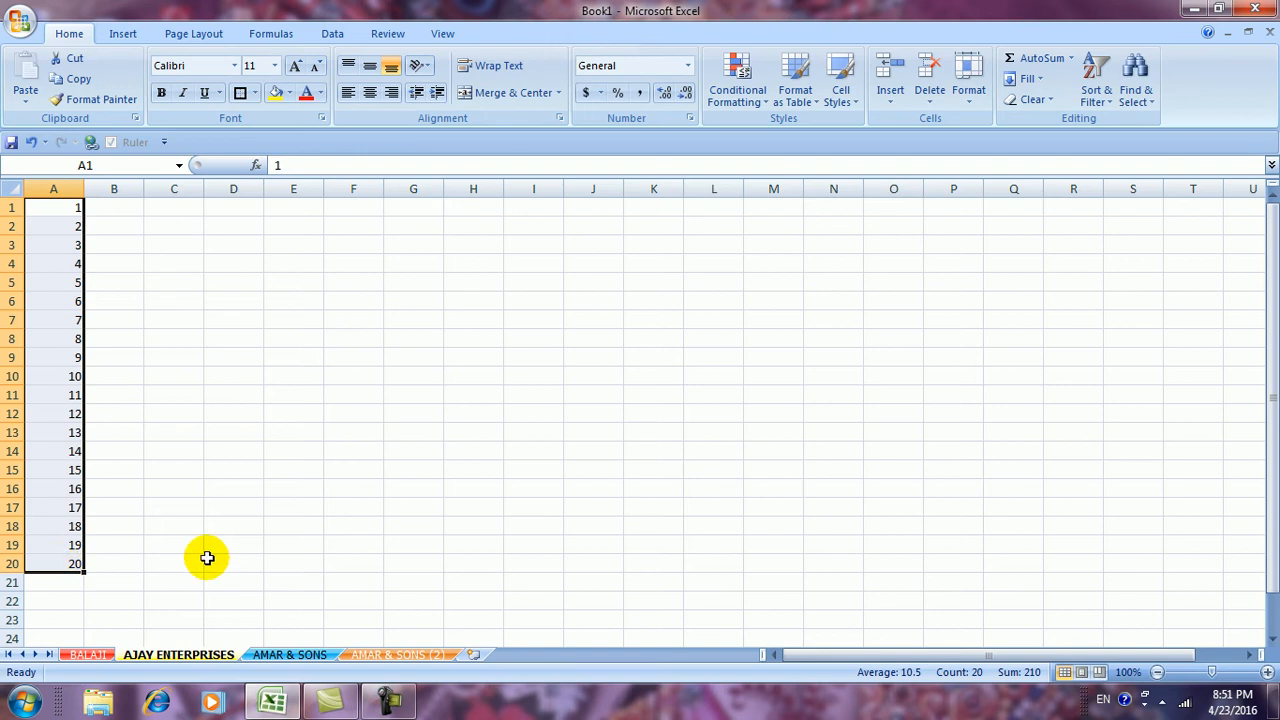
pyautogui.click(1038, 80)
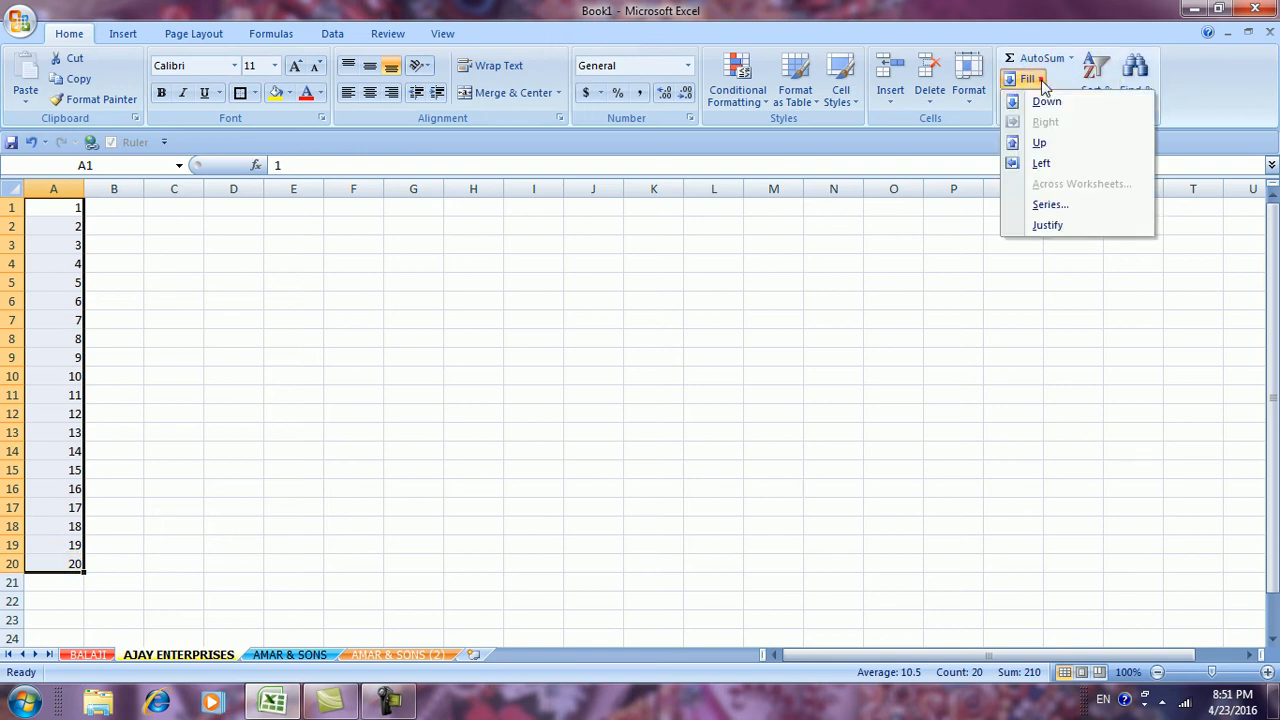
pyautogui.click(1048, 205)
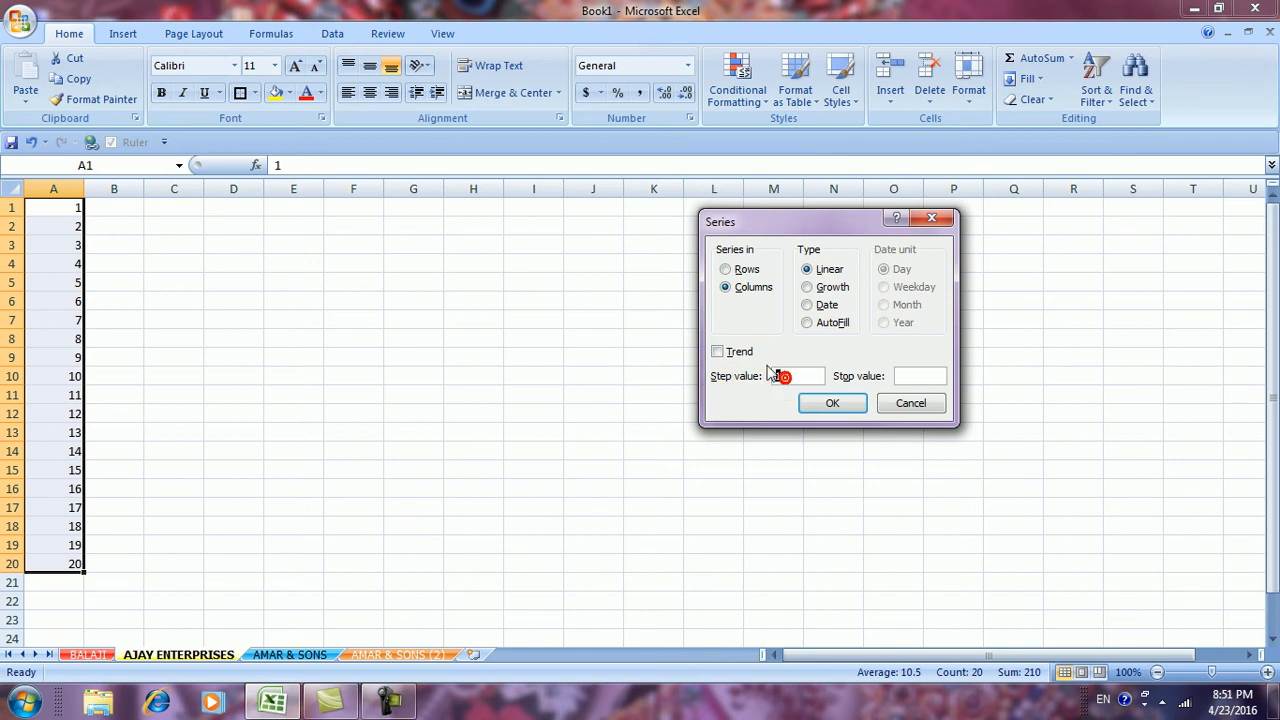
pyautogui.click(806, 400)
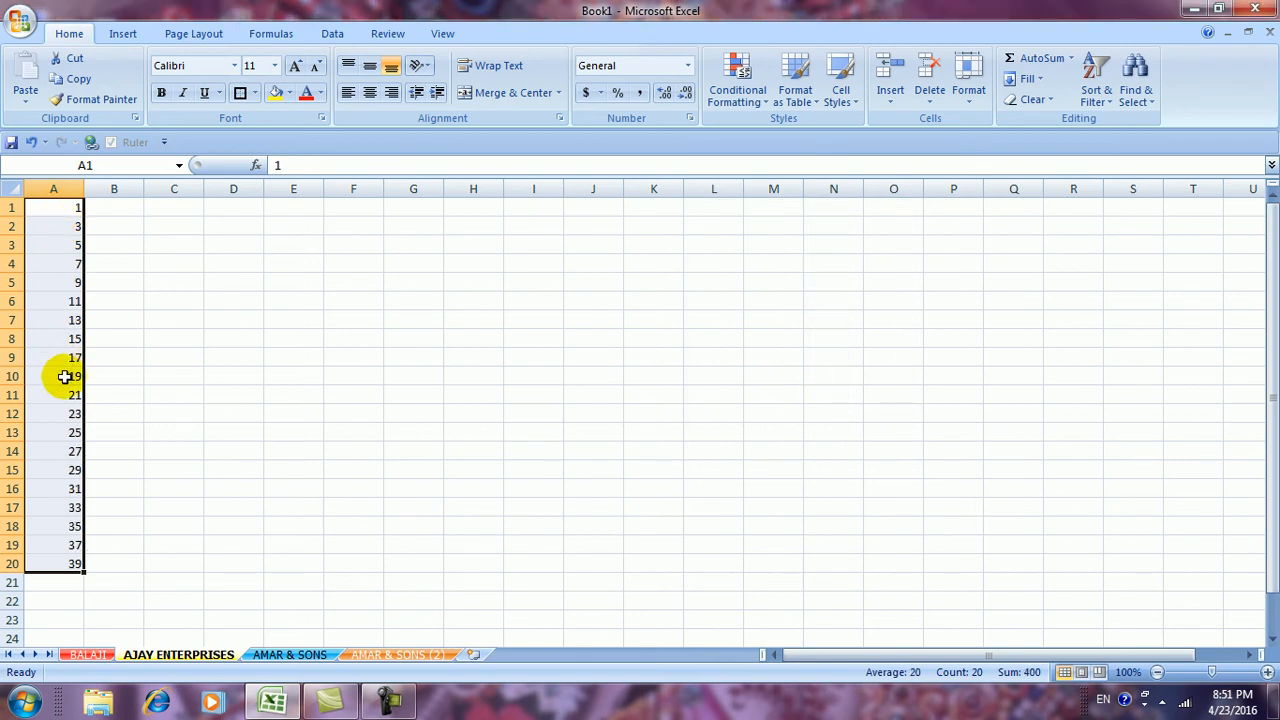
# Refill column A as a step-3 linear series, 1, 4 … 58
pyautogui.click(1028, 80)
pyautogui.click(1049, 206)
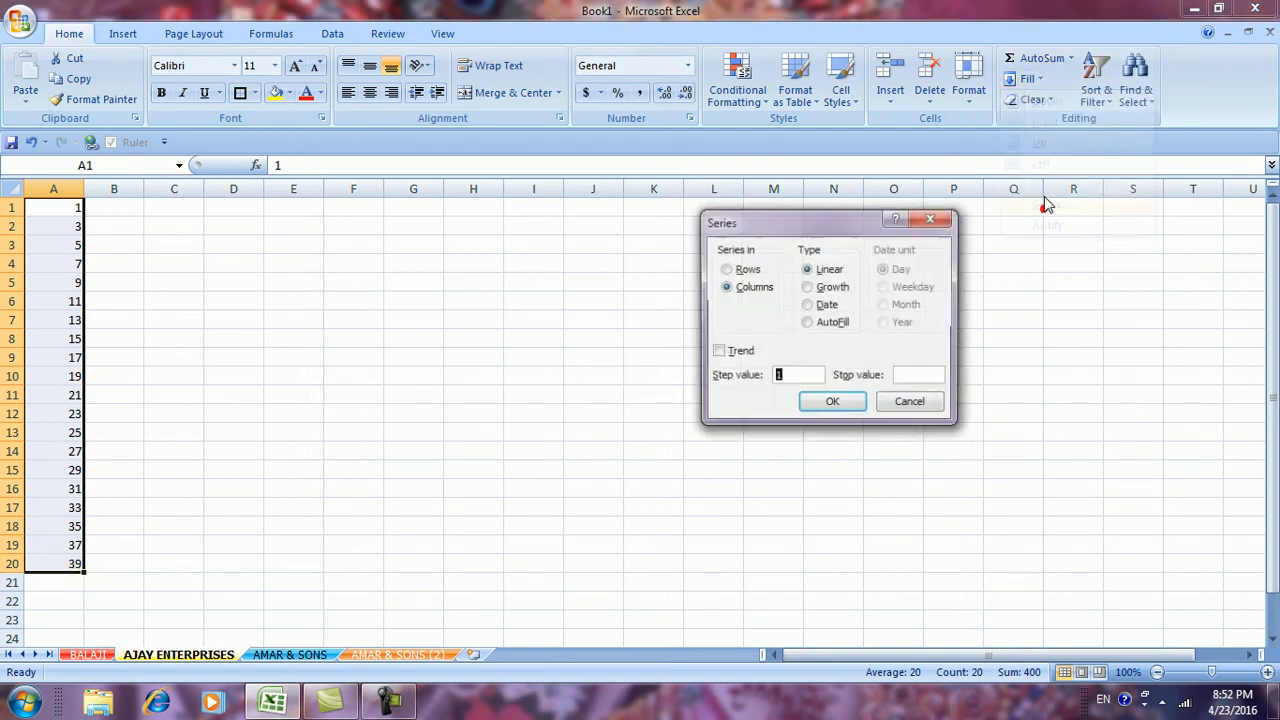
pyautogui.write('3')
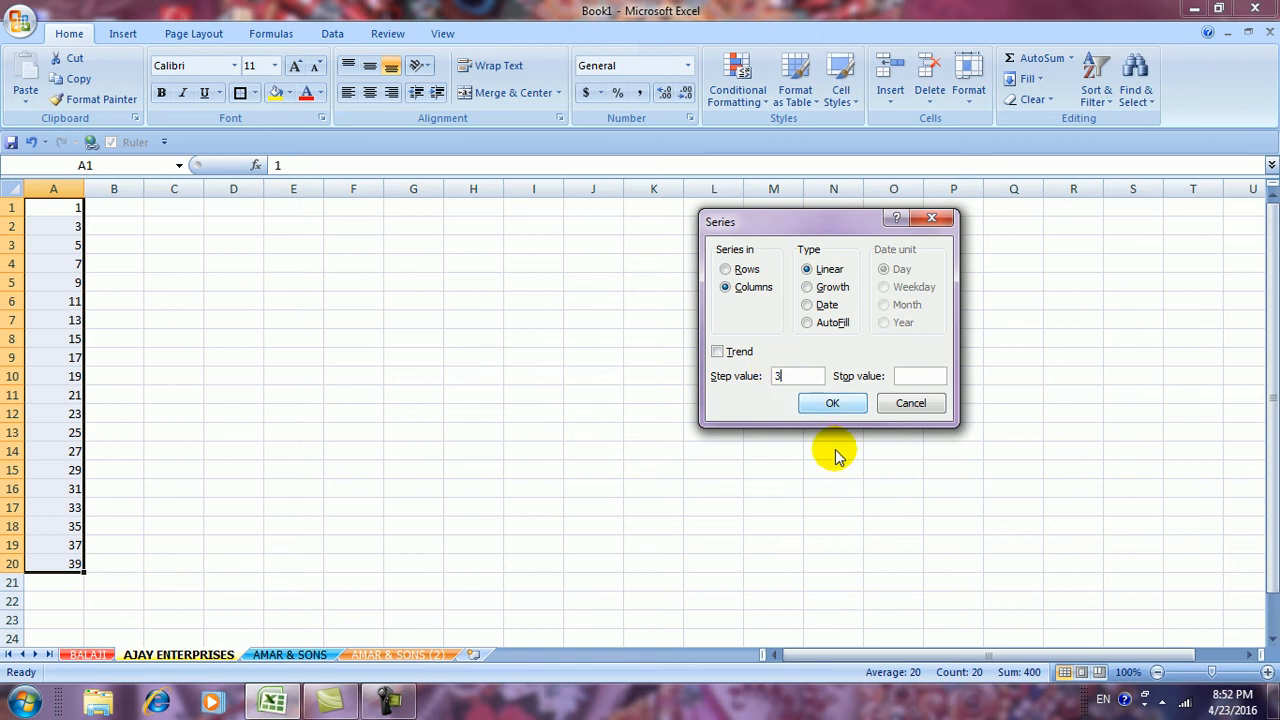
pyautogui.click(832, 403)
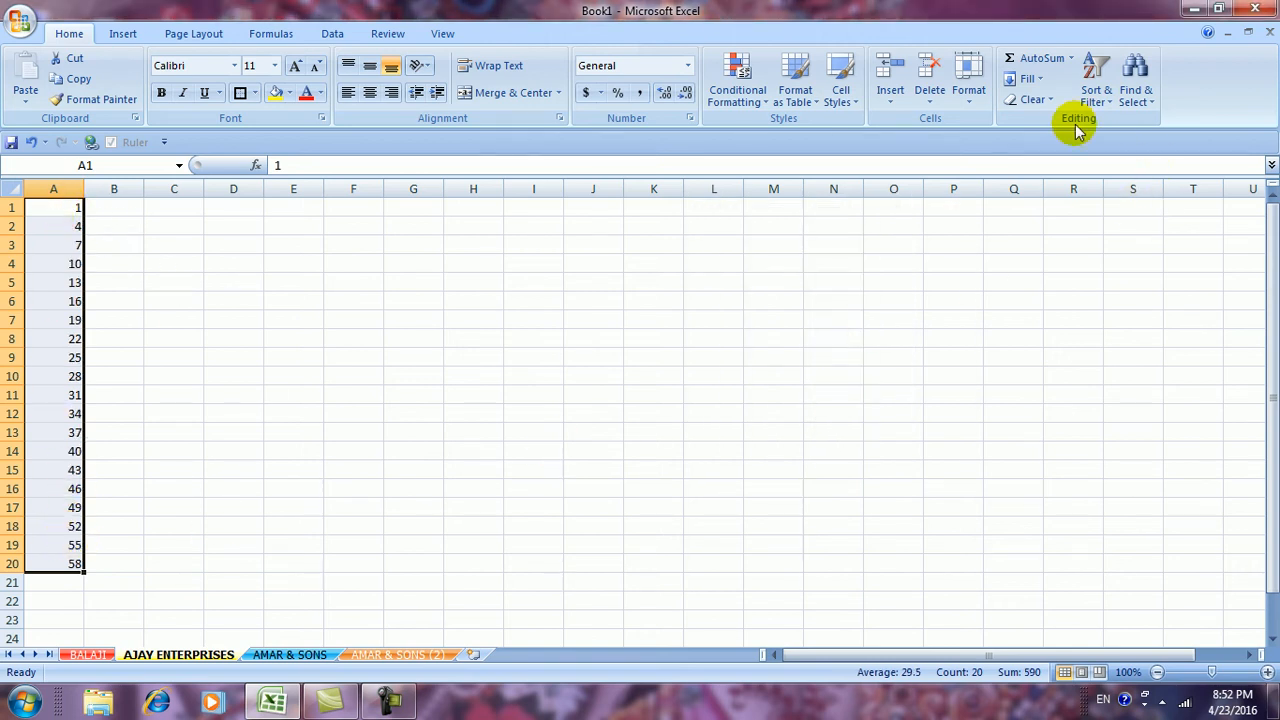
pyautogui.click(1032, 80)
# Enter step 3 and stop value 35 in the Series dialog, then cancel it
pyautogui.click(1048, 204)
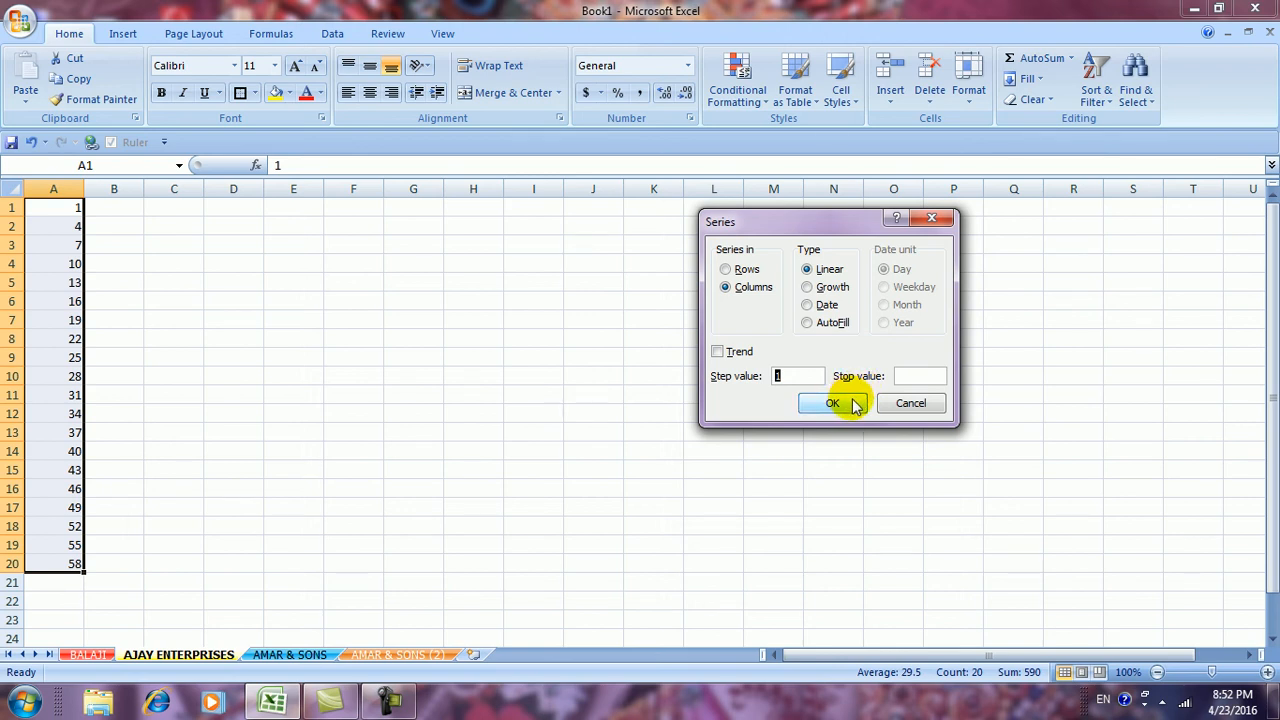
pyautogui.click(903, 376)
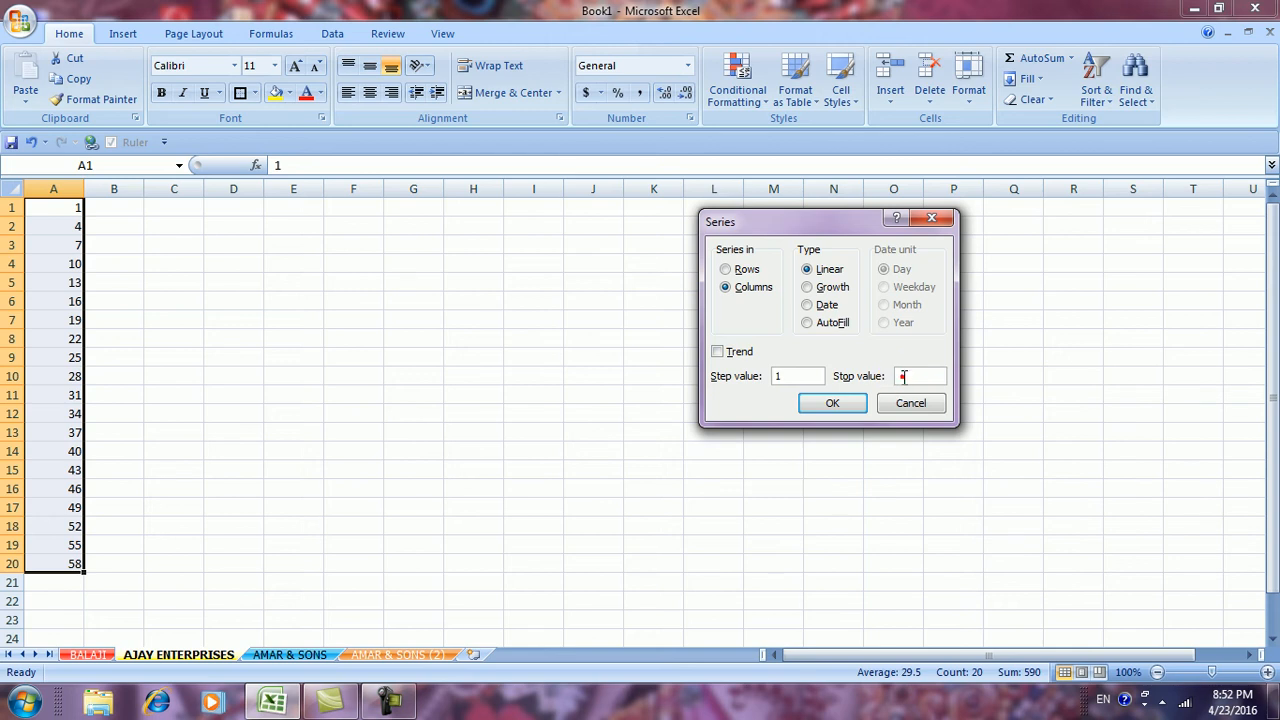
pyautogui.doubleClick(779, 375)
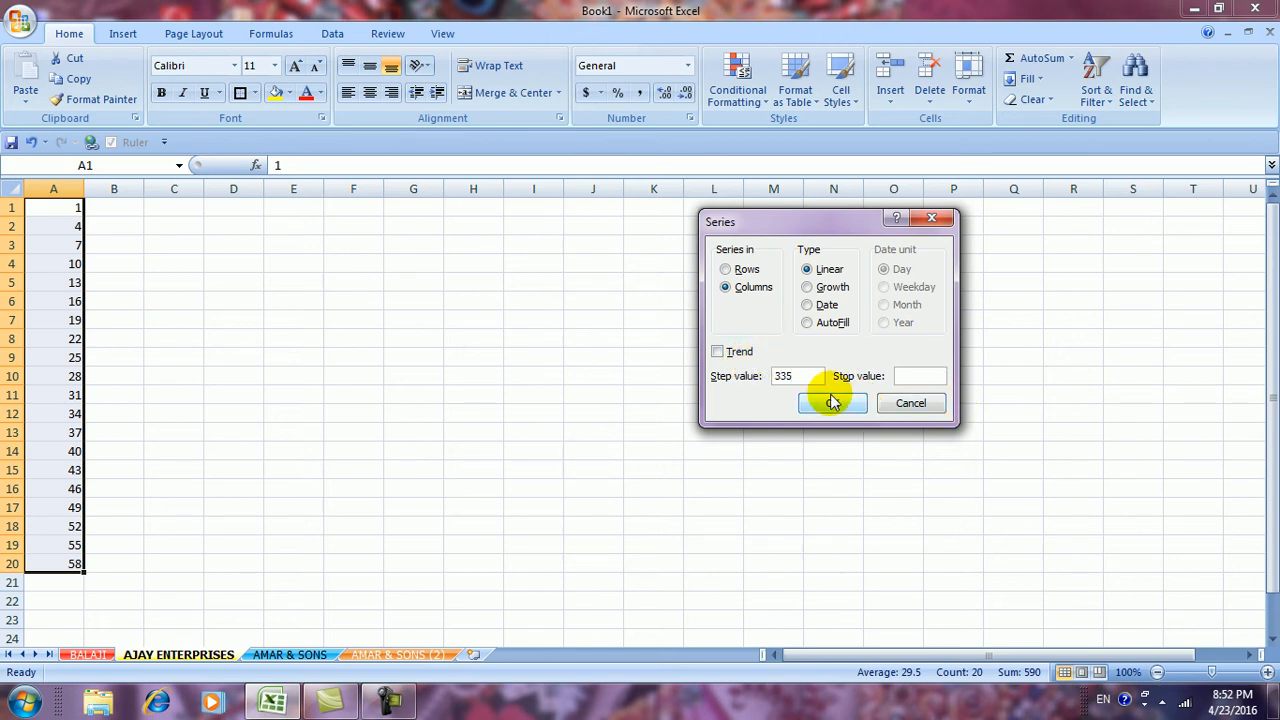
pyautogui.press('BackSpace')
pyautogui.press('BackSpace')
pyautogui.click(935, 375)
pyautogui.write('35')
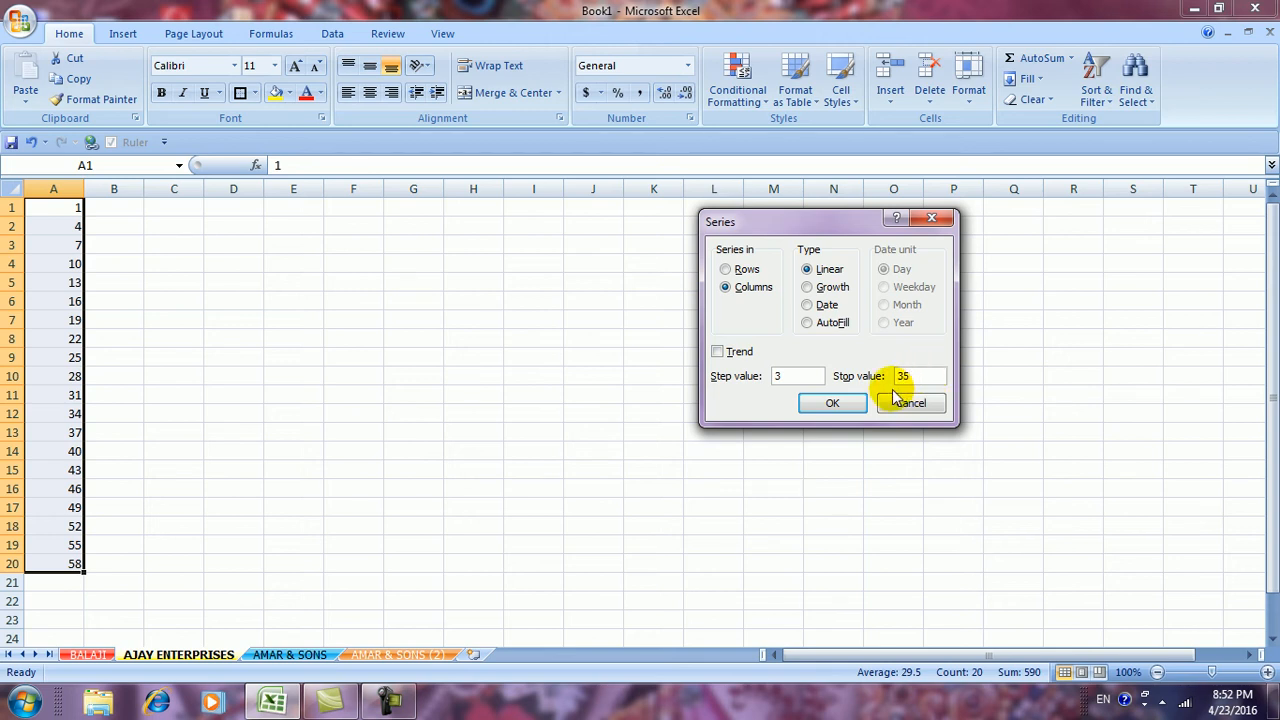
pyautogui.click(811, 403)
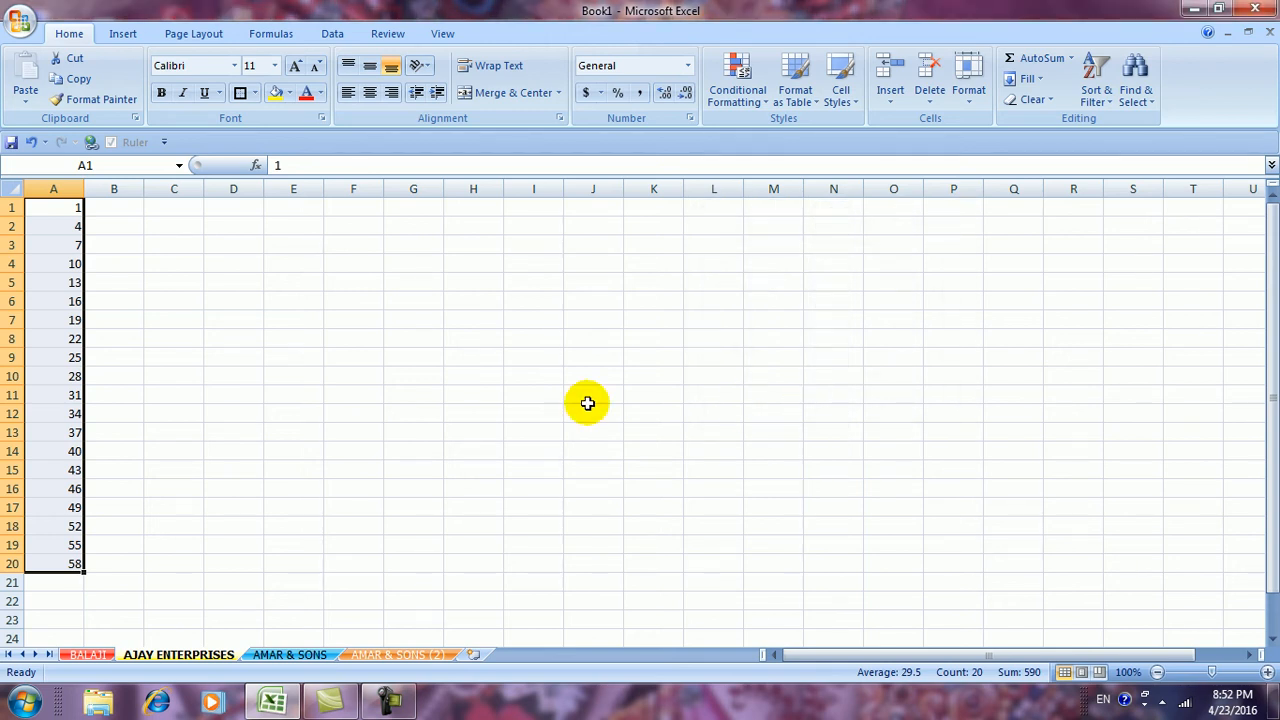
# Clear A2:A20 so only 1 remains in A1, and select A1:A20
pyautogui.click(61, 207)
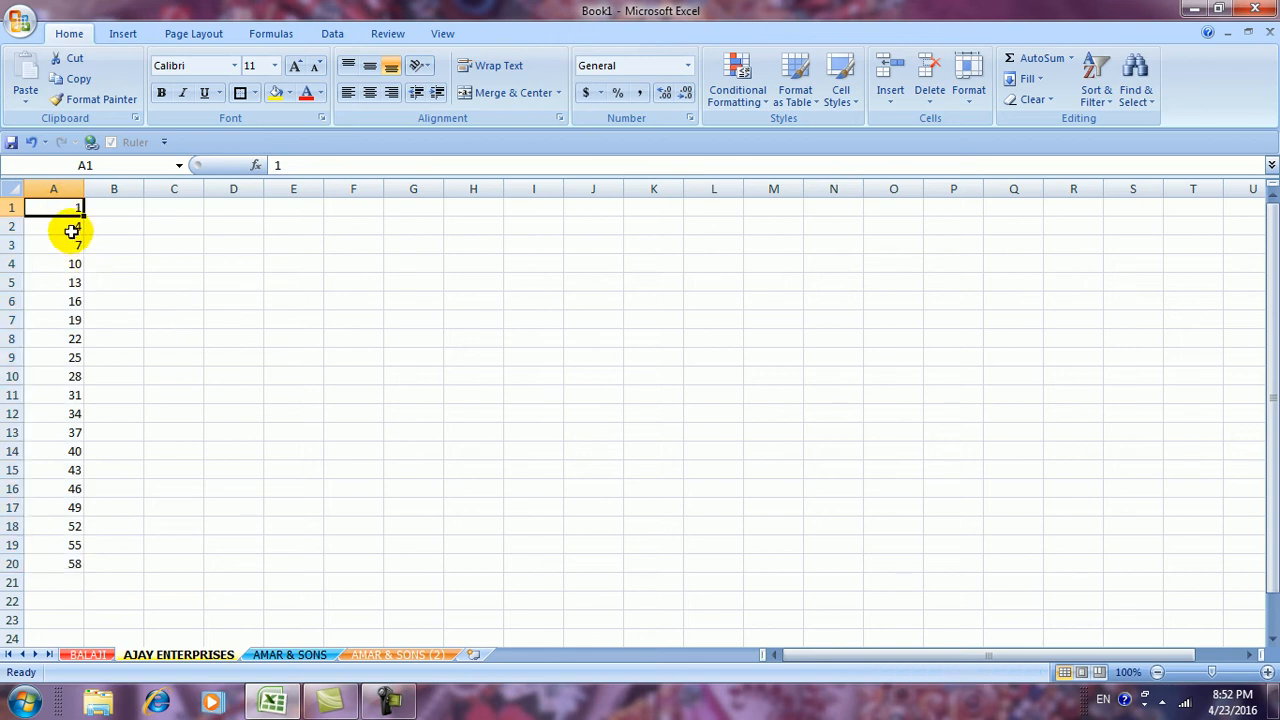
pyautogui.moveTo(71, 231); pyautogui.dragTo(80, 563)
pyautogui.press('Delete')
pyautogui.click(263, 545)
pyautogui.click(69, 207)
pyautogui.moveTo(69, 207); pyautogui.dragTo(52, 560)
# Fill A1:A20 with step 3 and stop value 35, giving 1, 4 … 34
pyautogui.click(1045, 100)
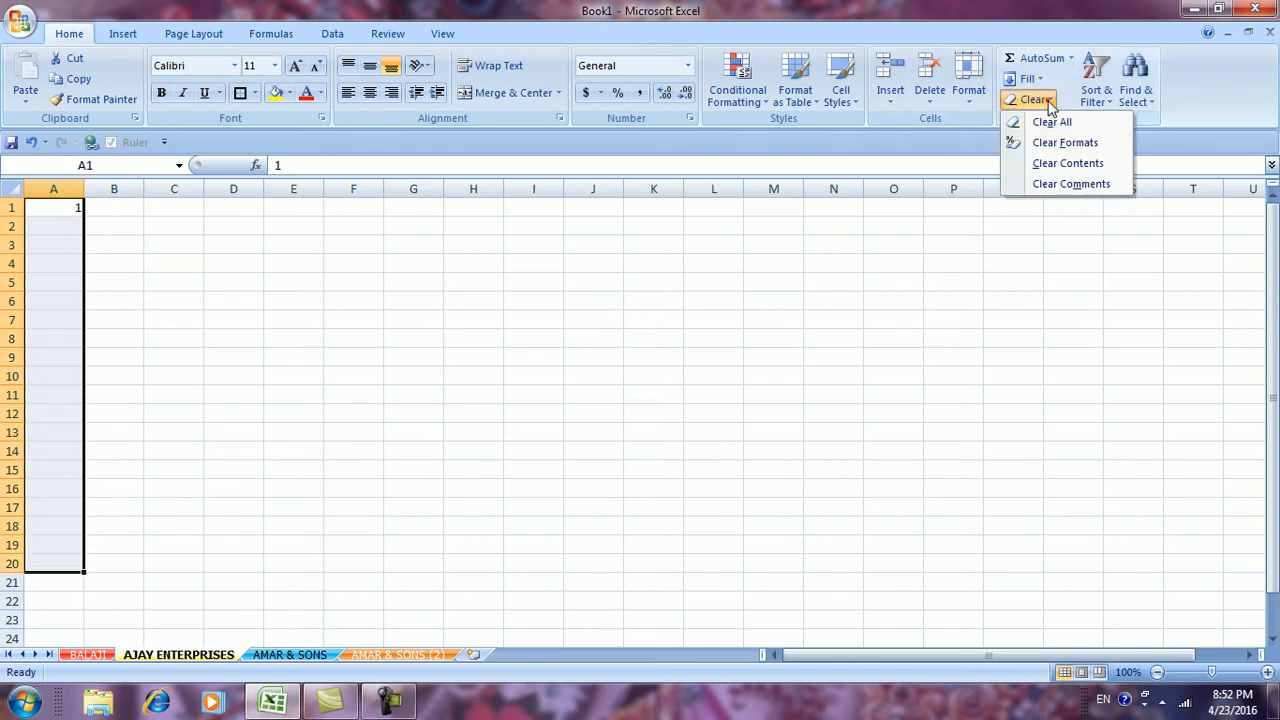
pyautogui.click(1030, 79)
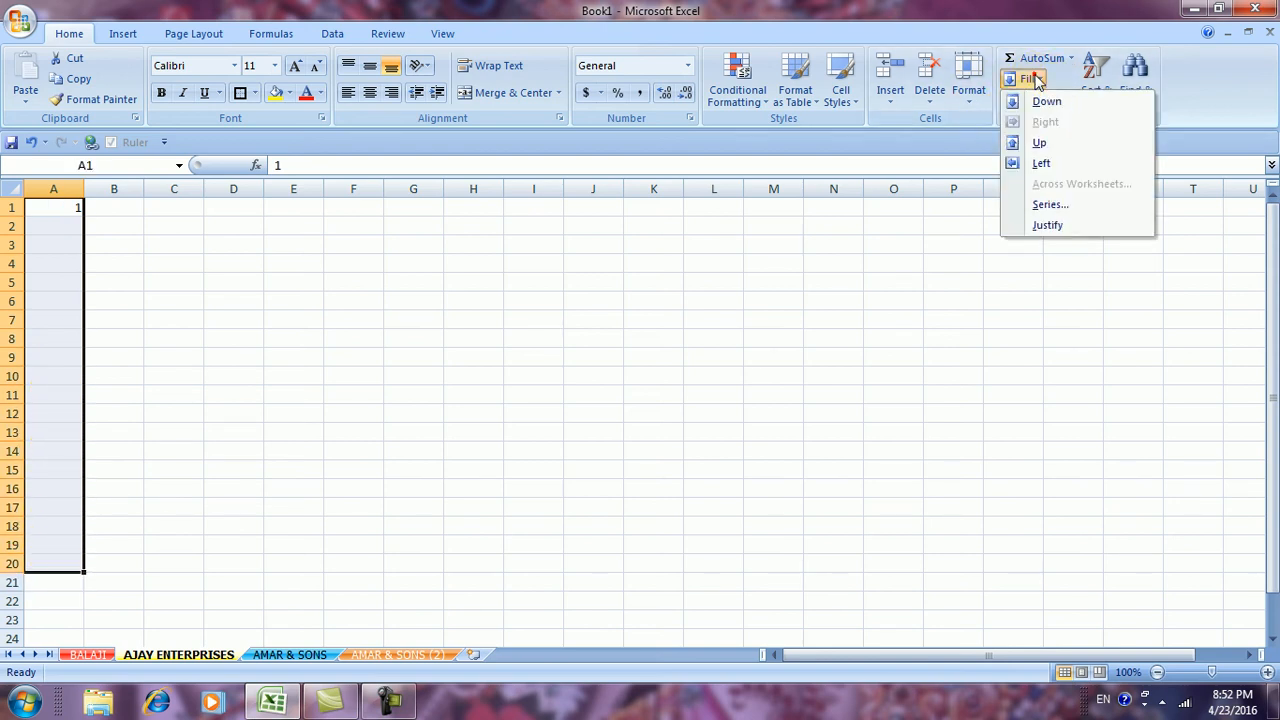
pyautogui.click(1040, 203)
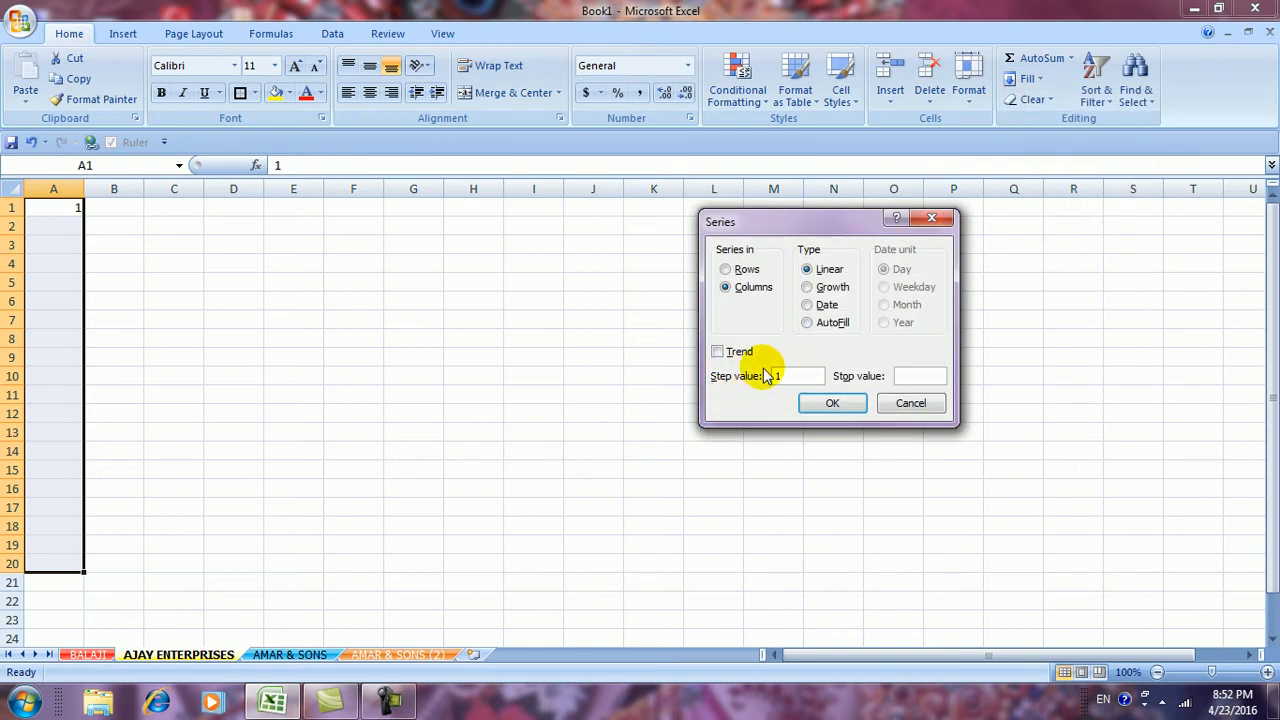
pyautogui.write('3')
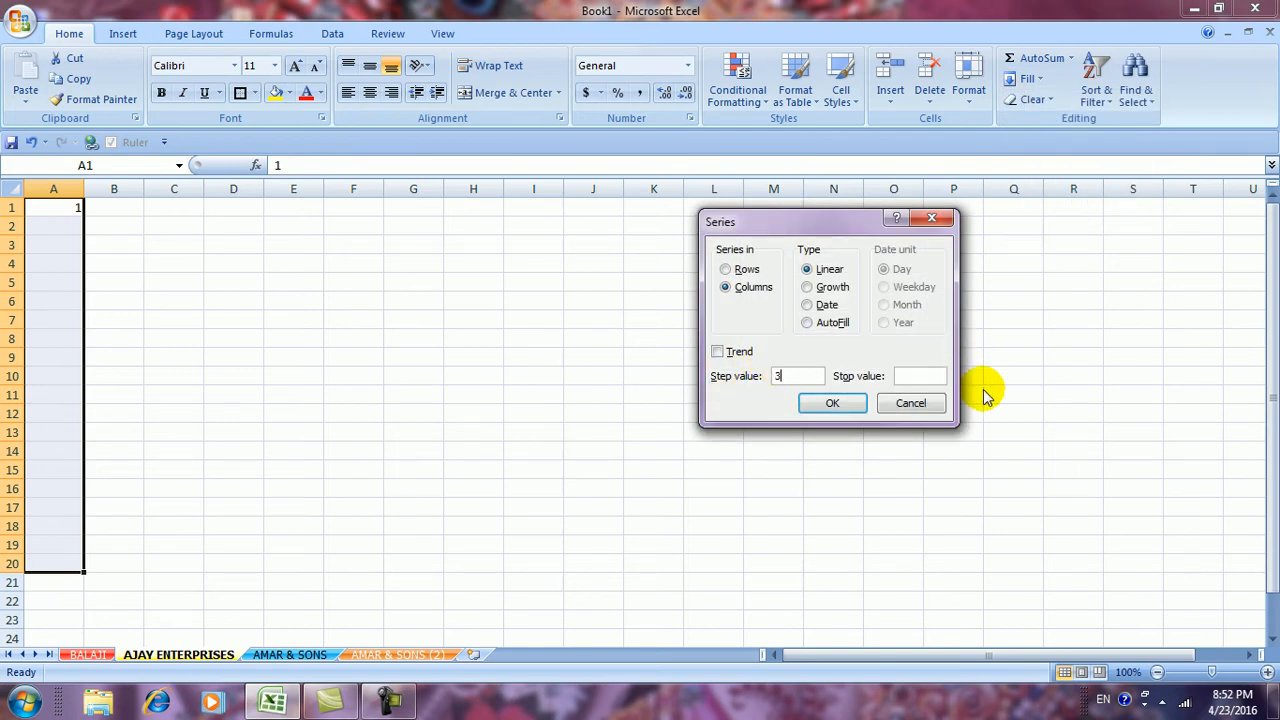
pyautogui.click(910, 375)
pyautogui.write('35')
pyautogui.click(830, 406)
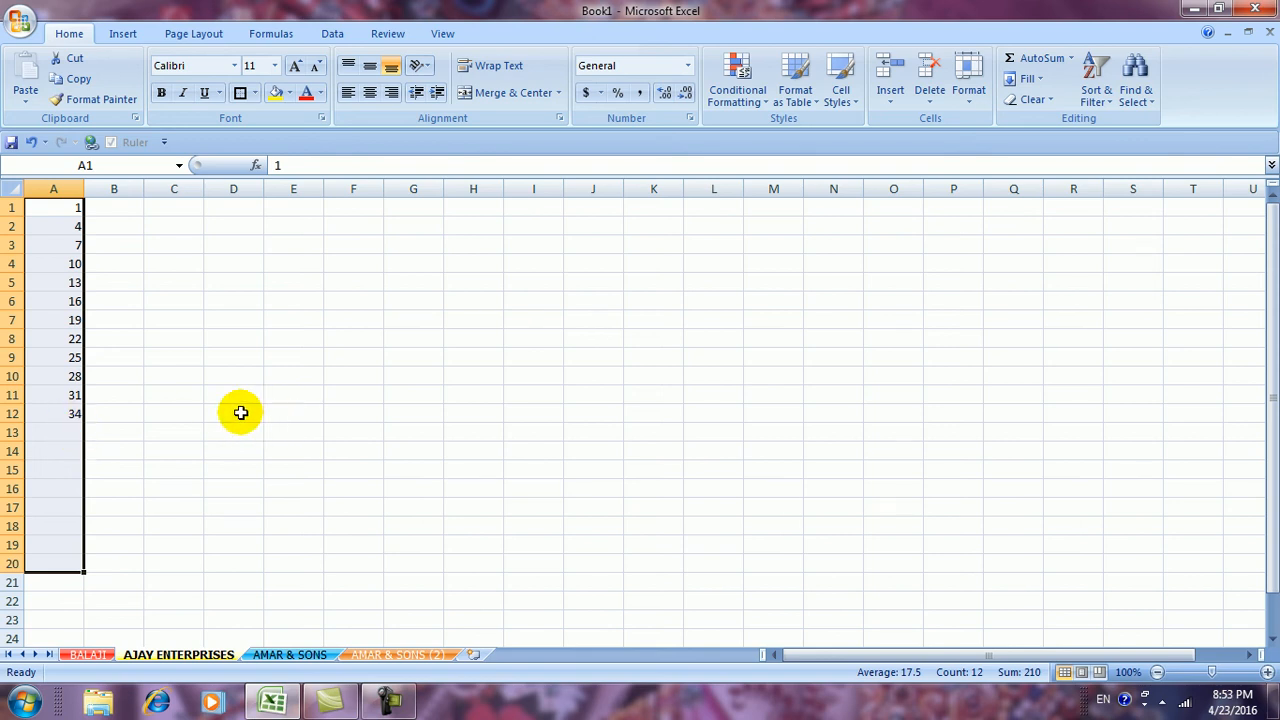
pyautogui.moveTo(65, 210); pyautogui.dragTo(41, 558)
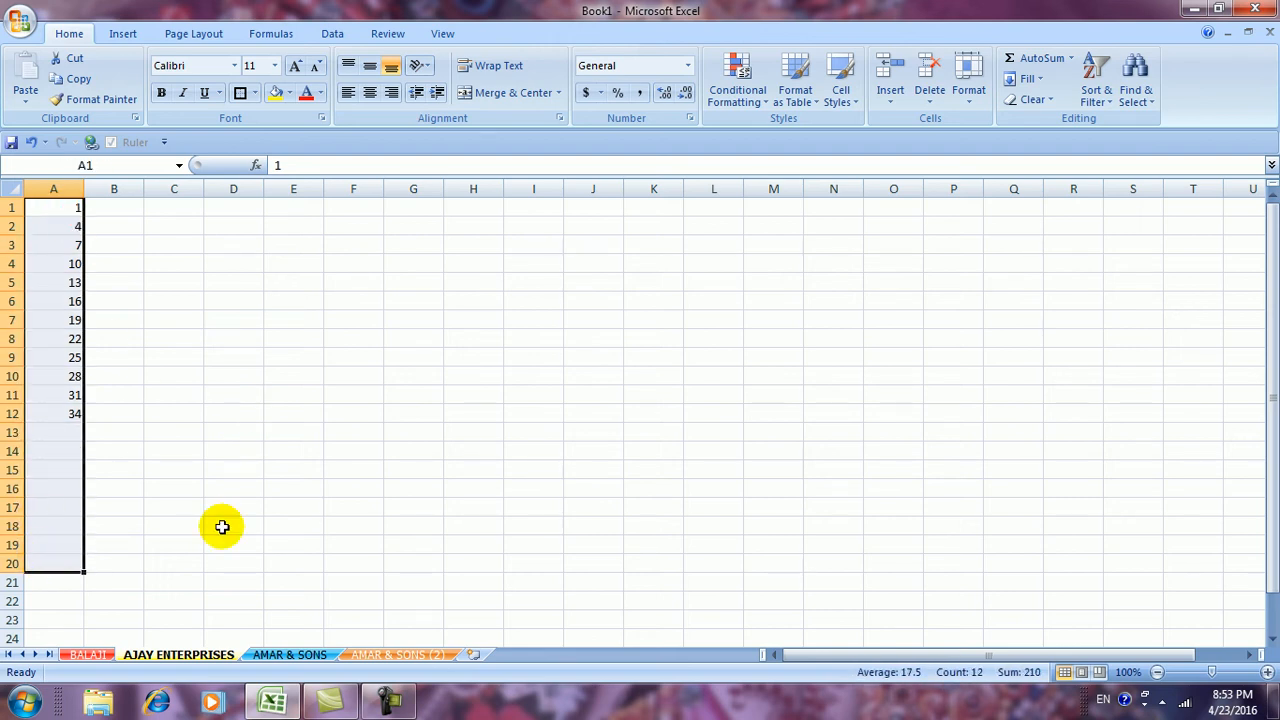
pyautogui.click(1036, 79)
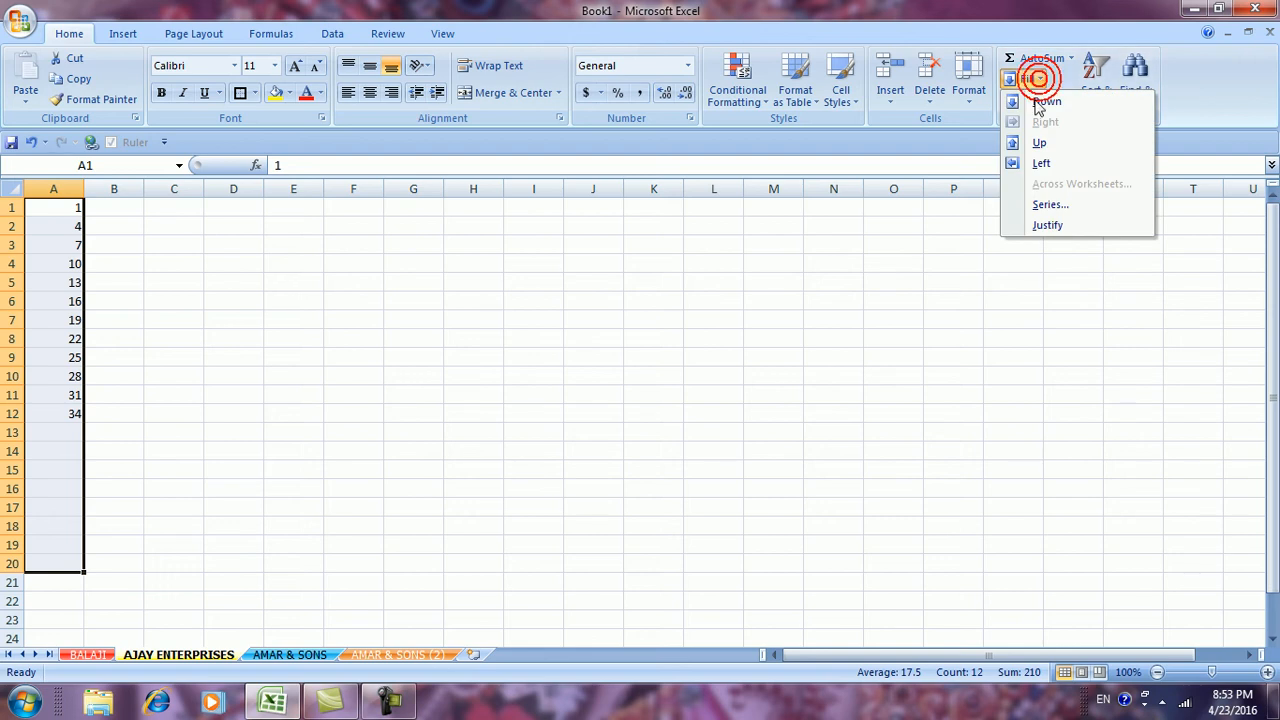
# Clear column A, re-enter 1 in A1 and select A1:A20
pyautogui.click(1050, 204)
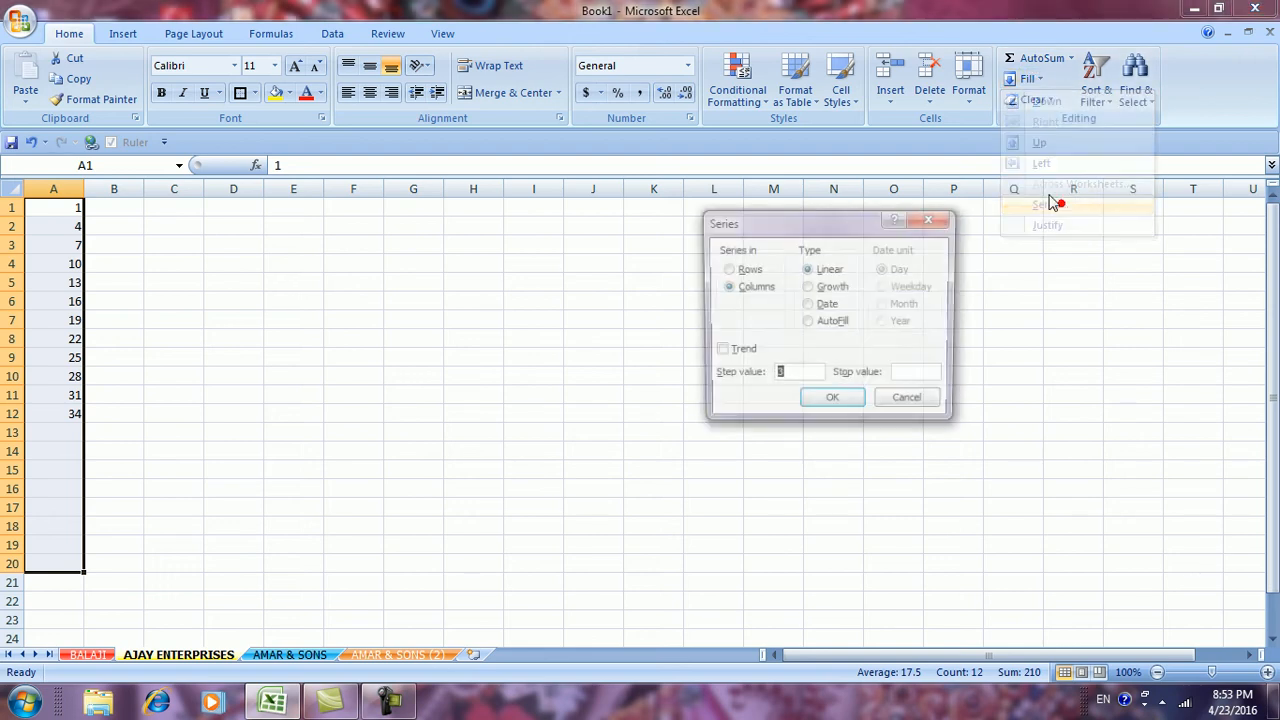
pyautogui.click(818, 289)
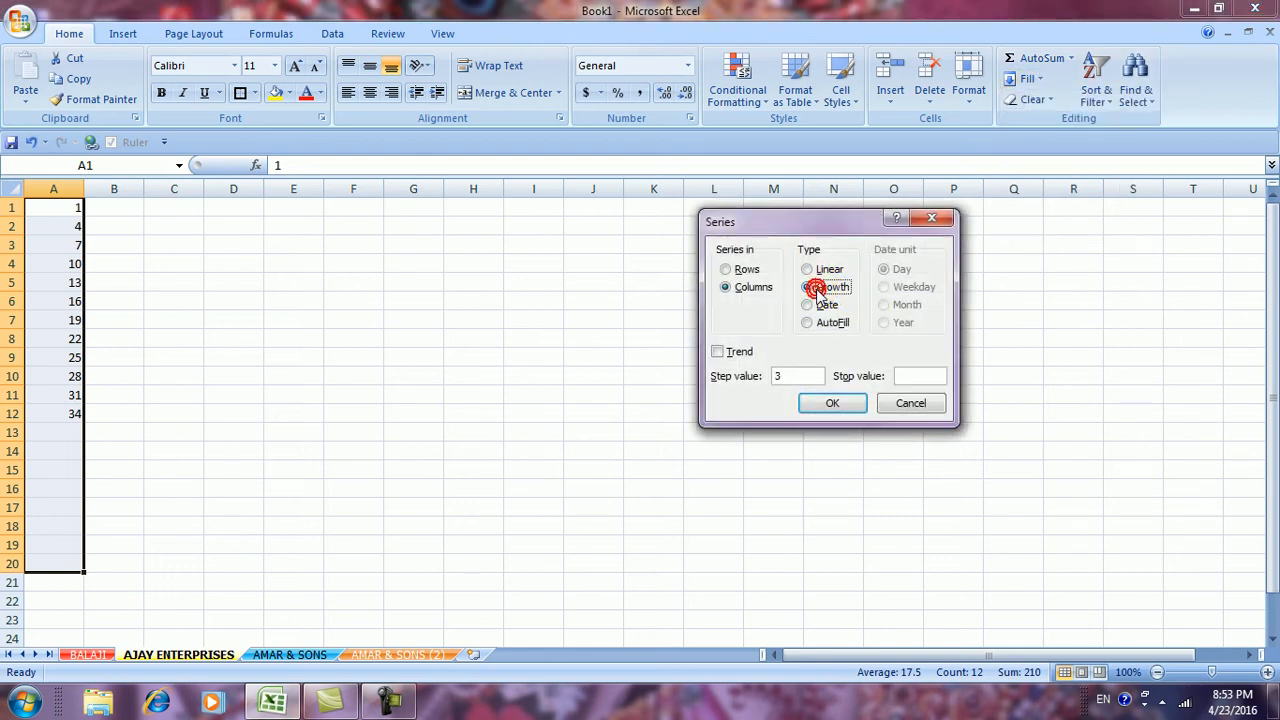
pyautogui.click(910, 402)
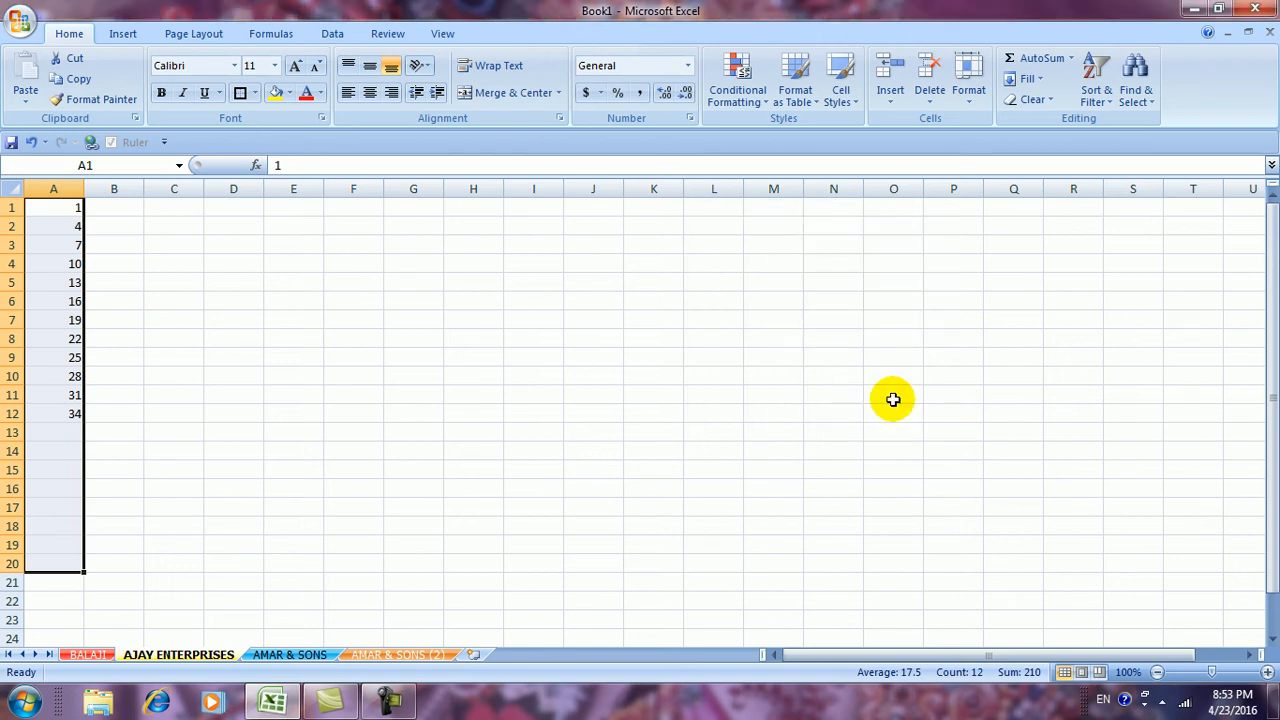
pyautogui.press('Delete')
pyautogui.write('1')
pyautogui.click(632, 446)
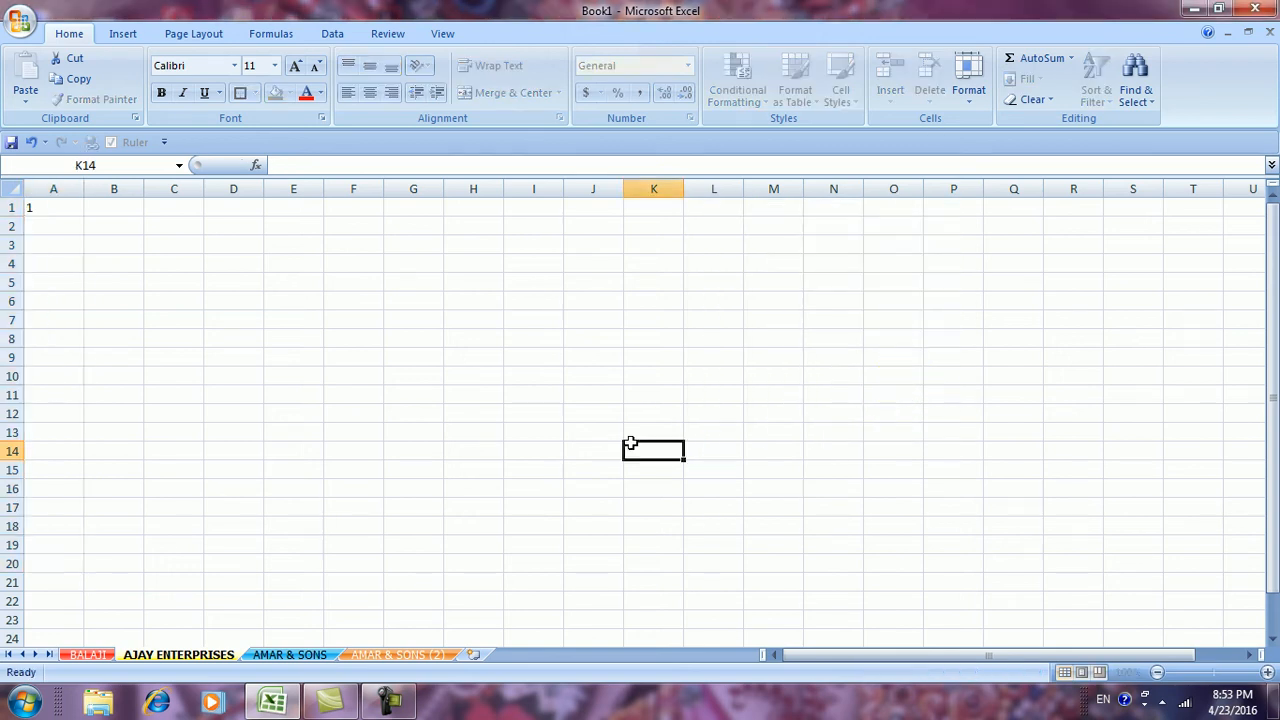
pyautogui.moveTo(61, 212); pyautogui.dragTo(36, 564)
# Fill A1:A20 with a growth series doubling from 1 to 524288
pyautogui.click(1030, 79)
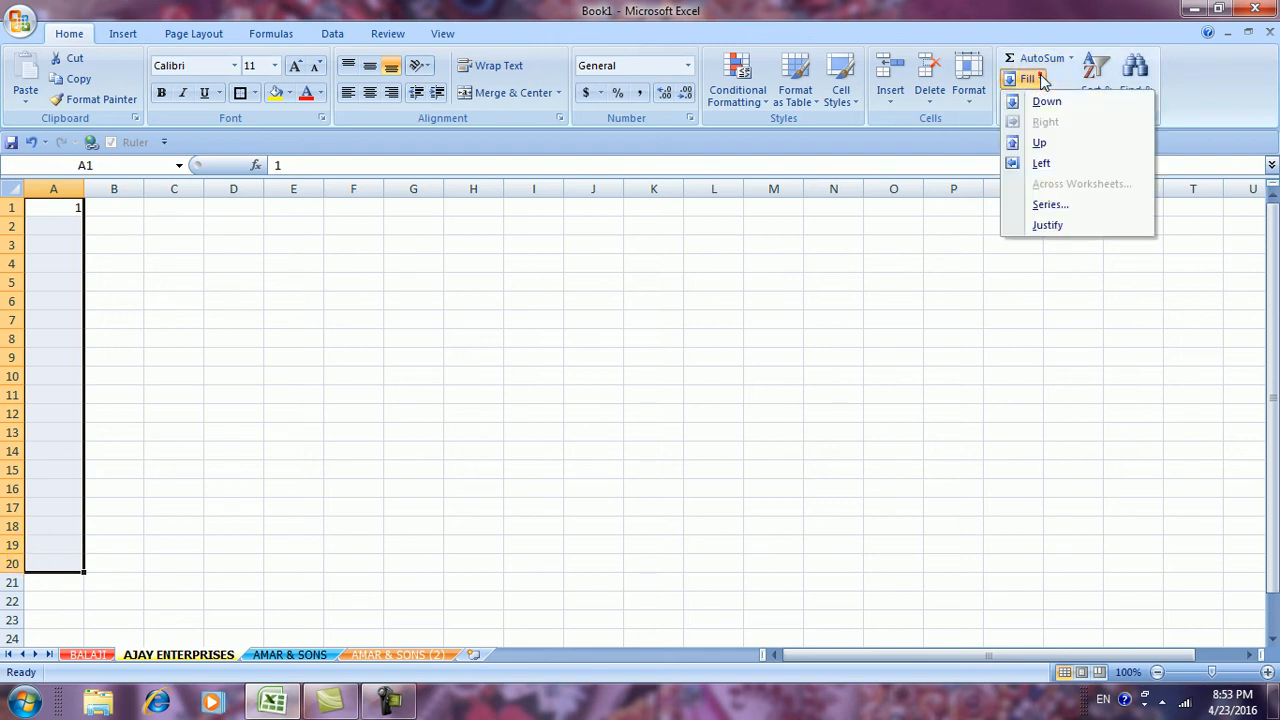
pyautogui.click(1046, 206)
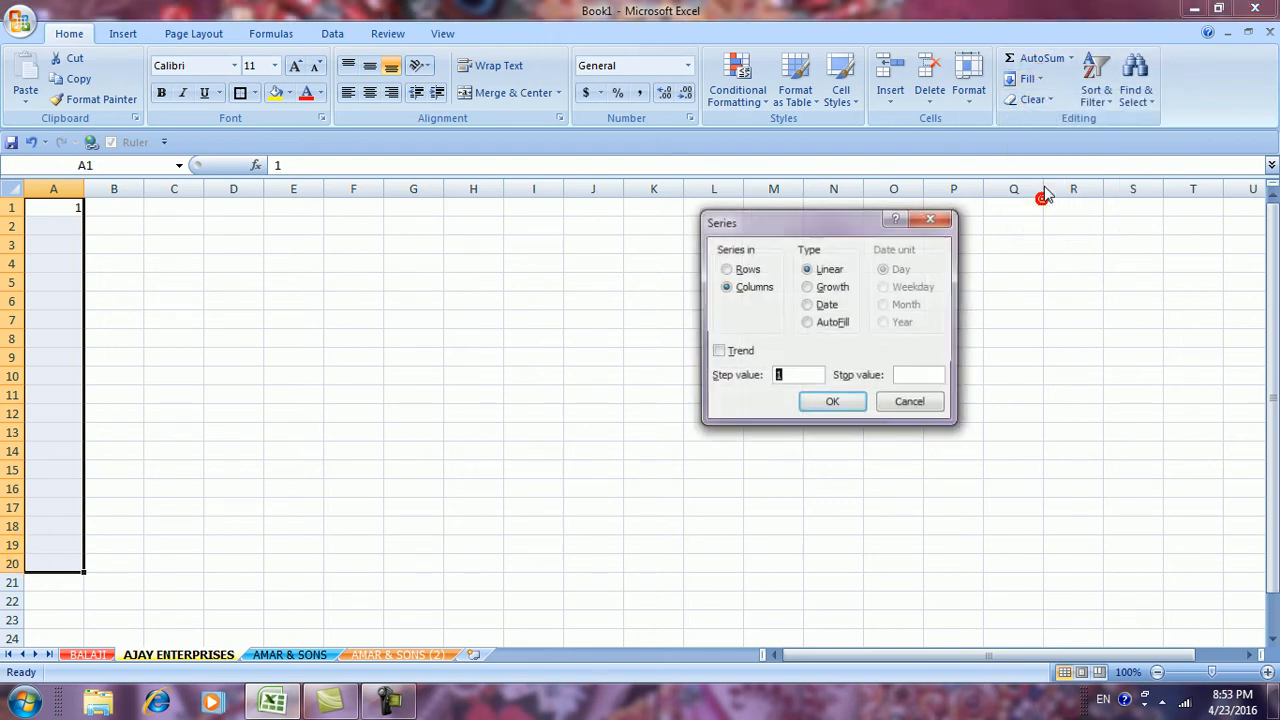
pyautogui.click(806, 288)
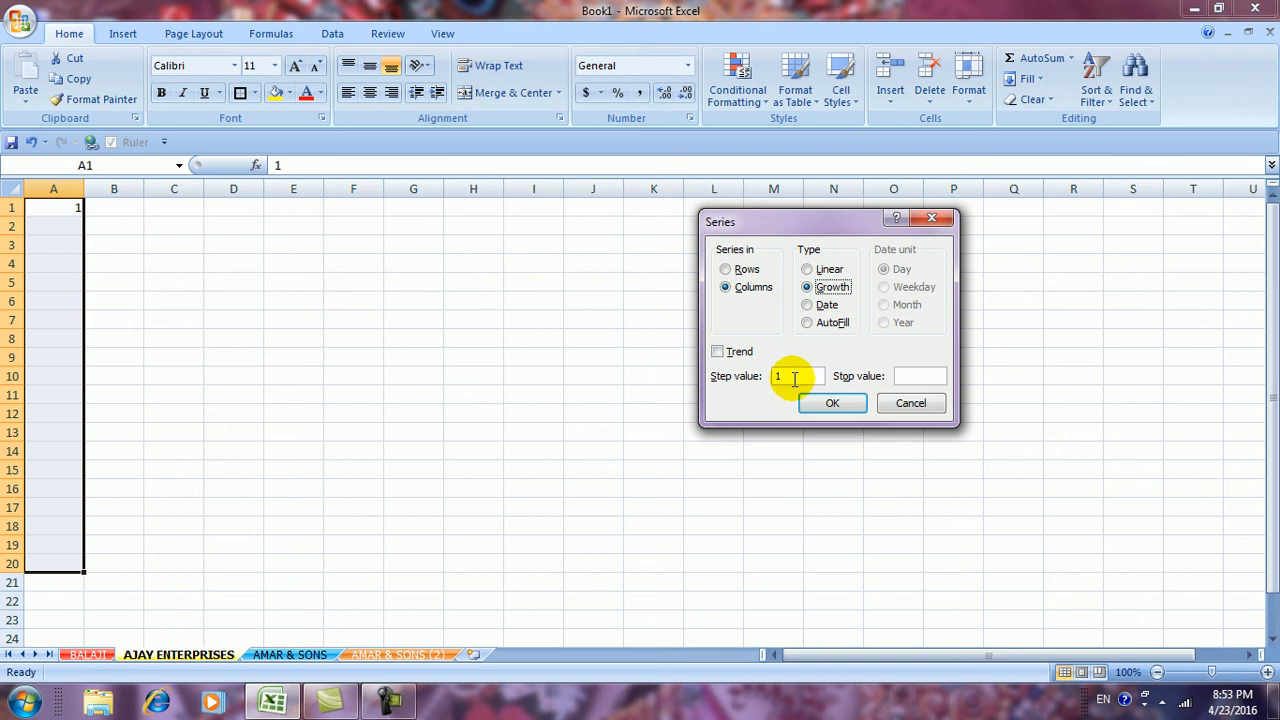
pyautogui.click(794, 376)
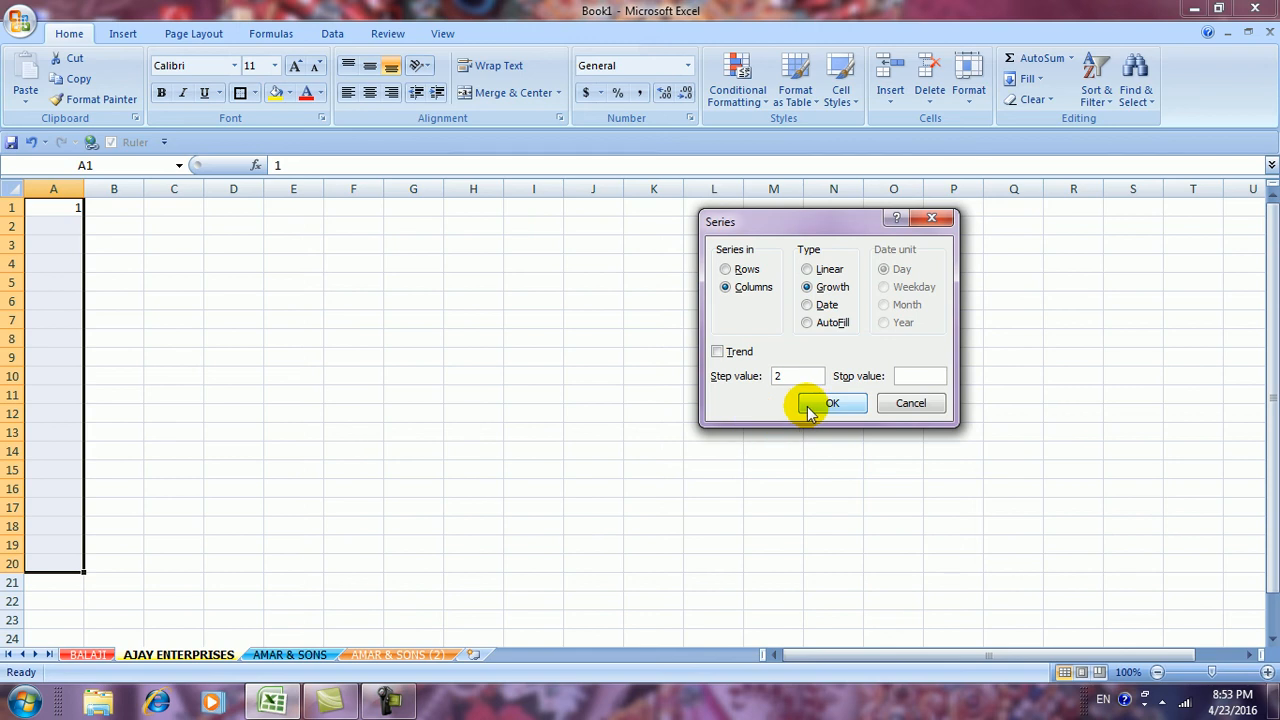
pyautogui.click(830, 403)
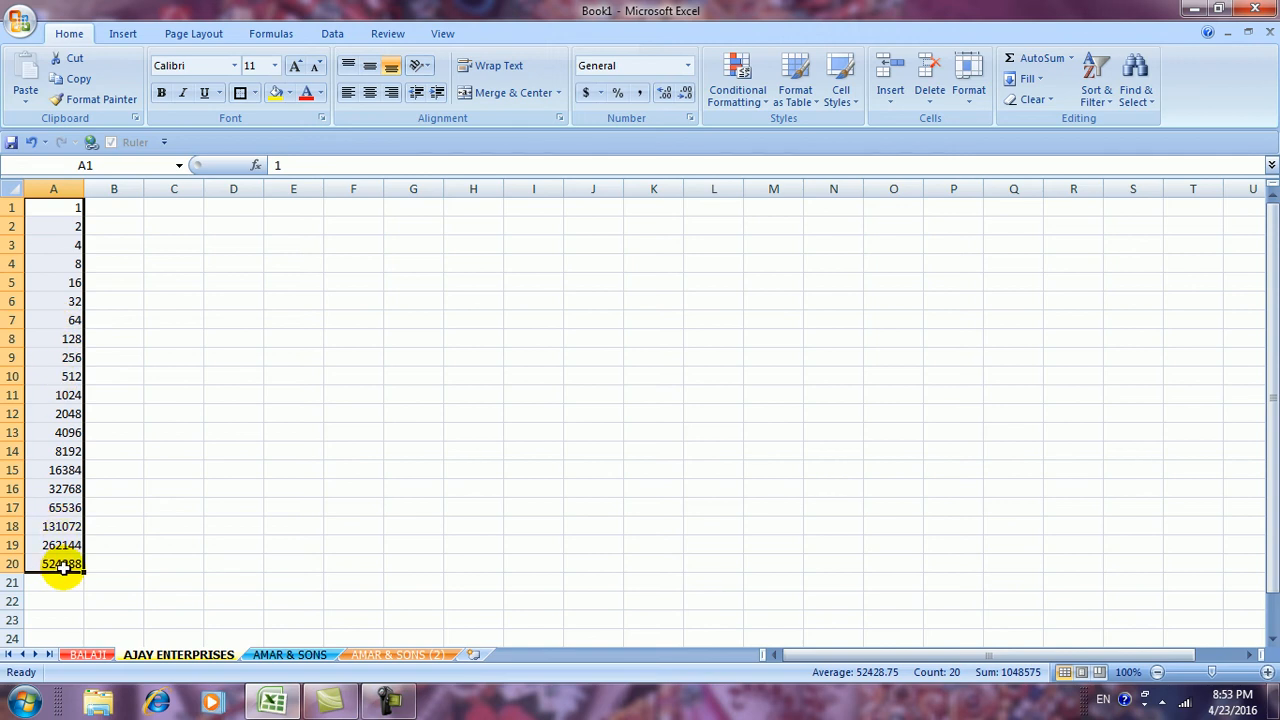
# Refill column A as a linear series counting up by 3
pyautogui.click(1039, 80)
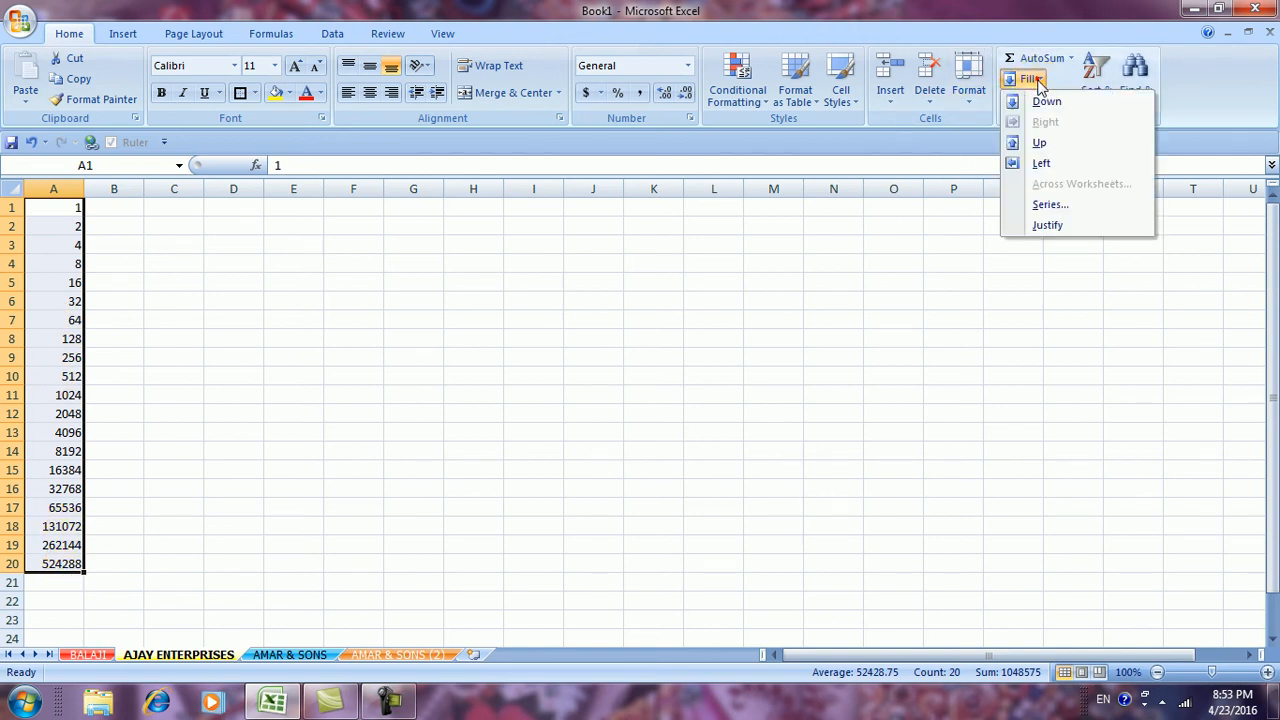
pyautogui.click(1037, 206)
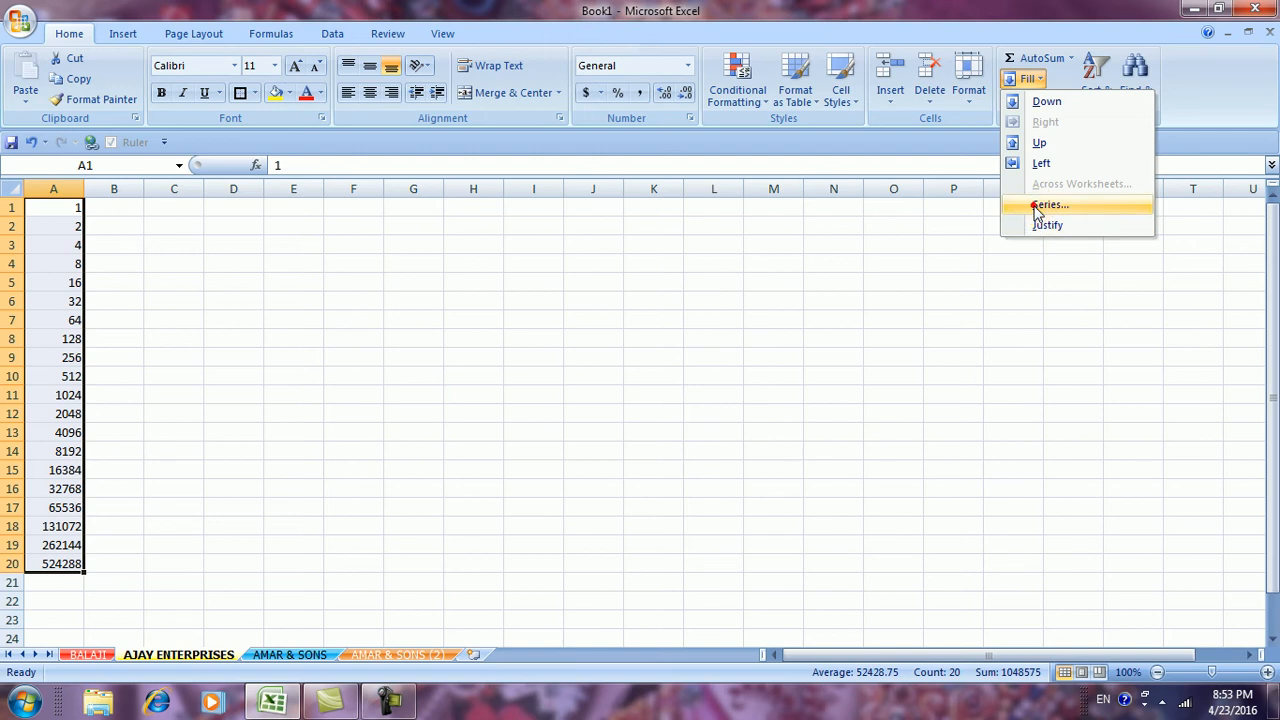
pyautogui.click(914, 376)
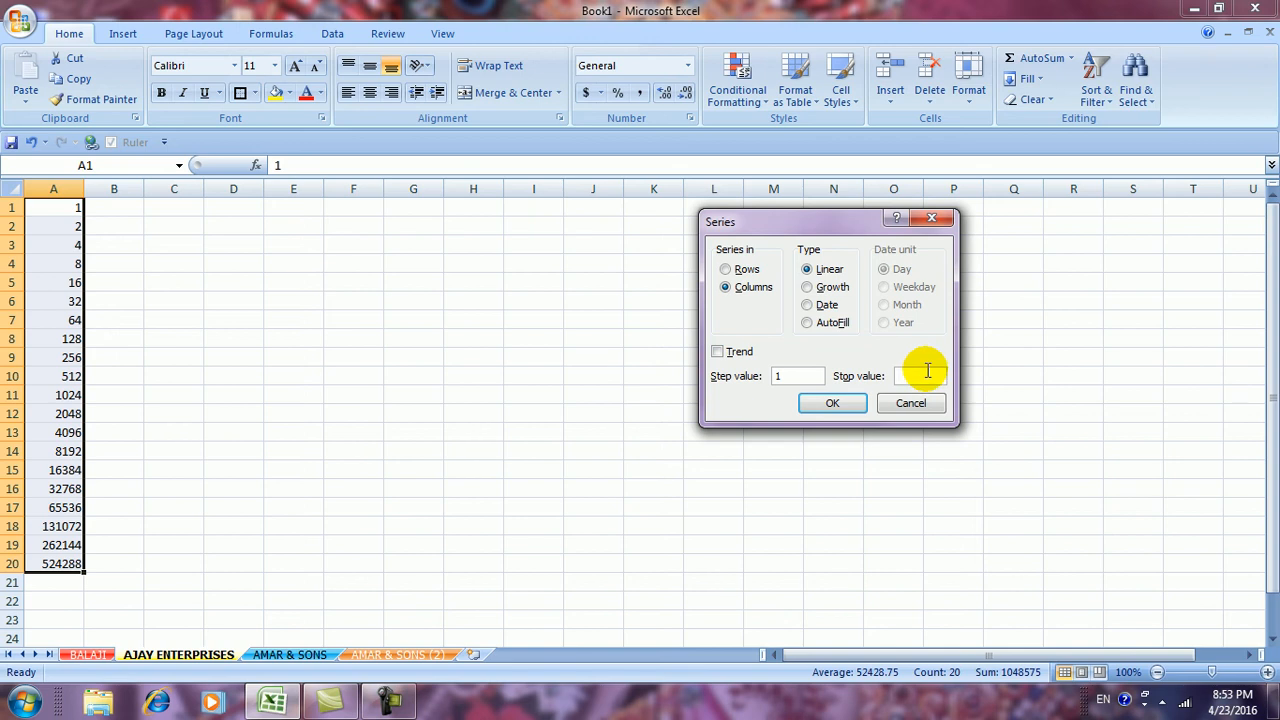
pyautogui.click(746, 382)
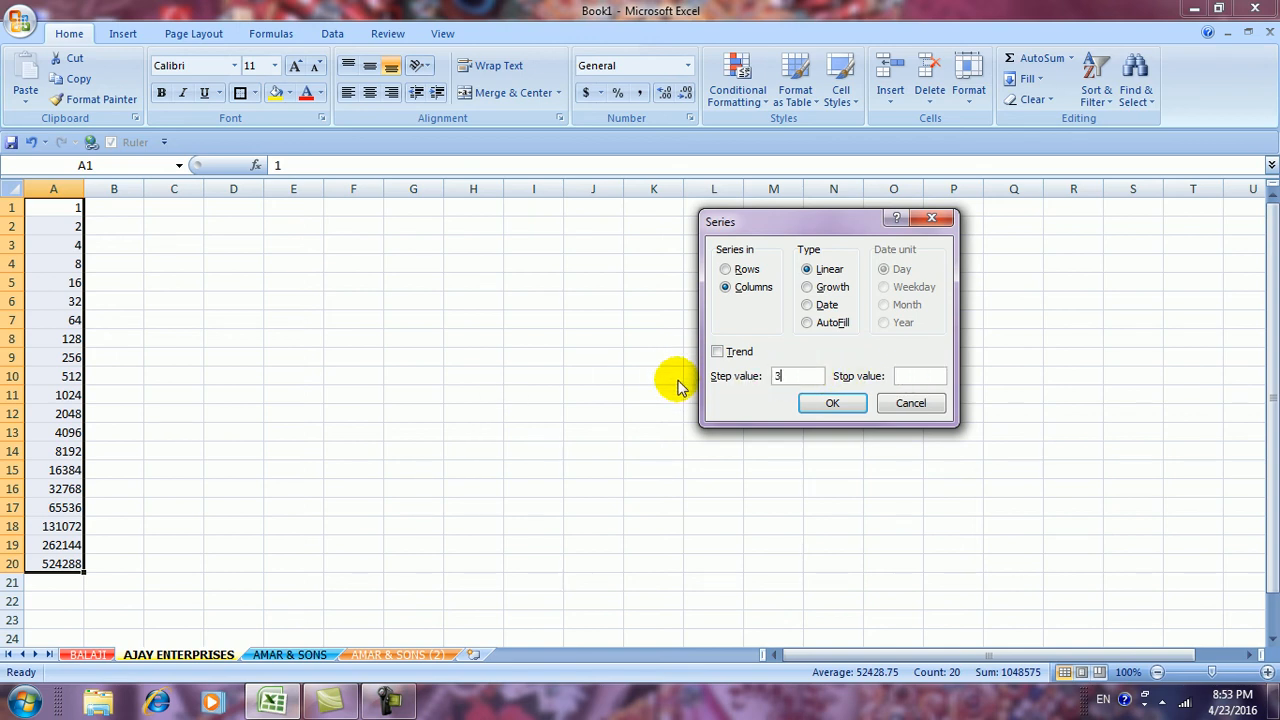
pyautogui.click(830, 402)
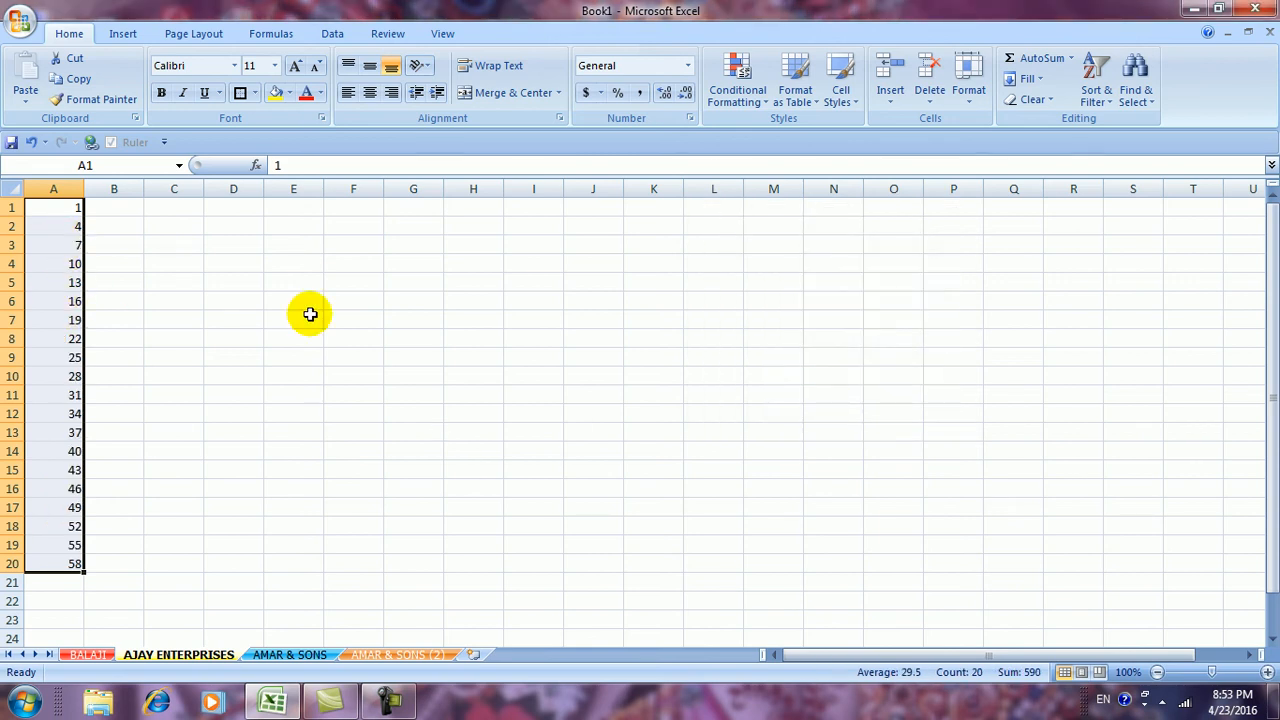
# Apply a times-3 growth series and widen column A to show the large values
pyautogui.click(1029, 78)
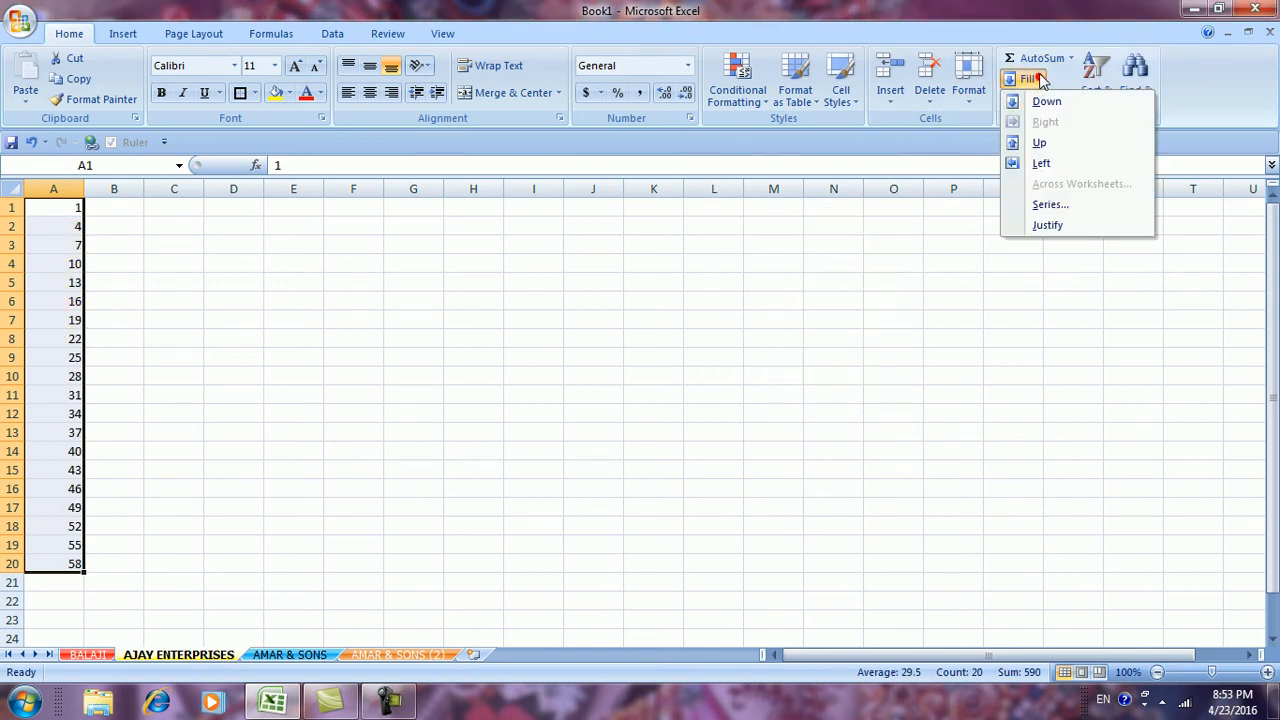
pyautogui.click(1047, 208)
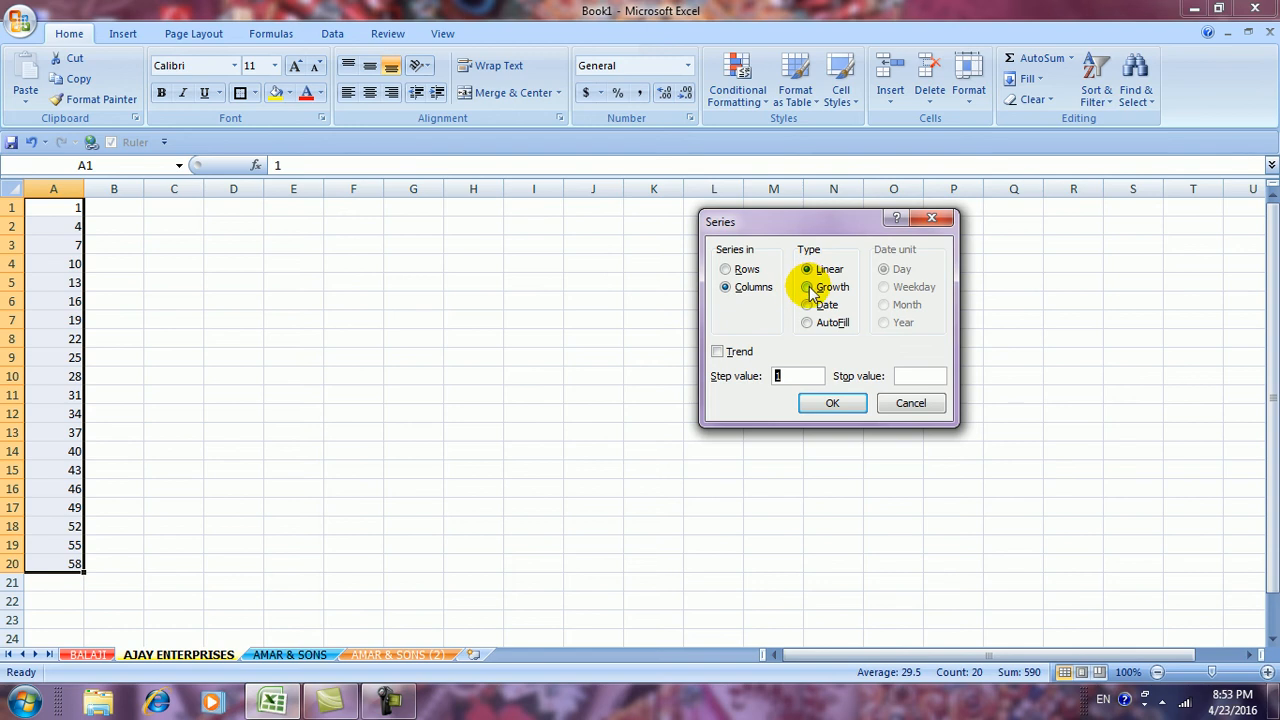
pyautogui.click(807, 287)
pyautogui.click(780, 378)
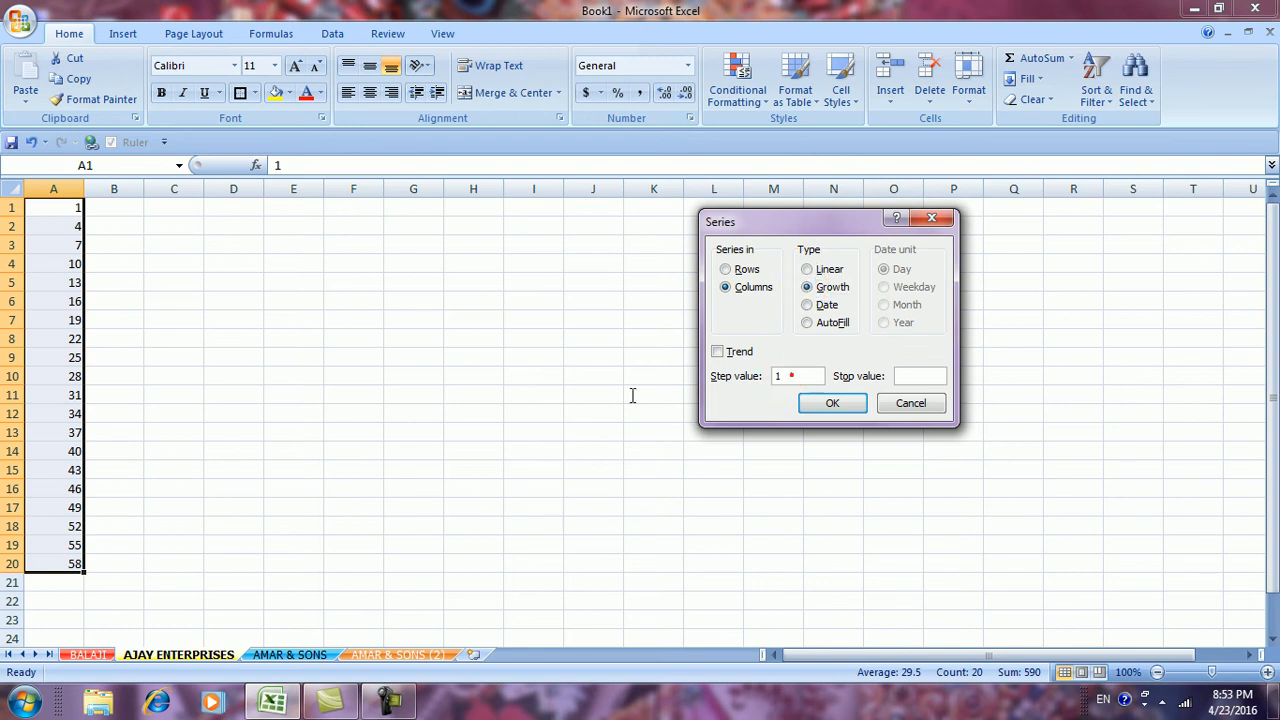
pyautogui.write('3')
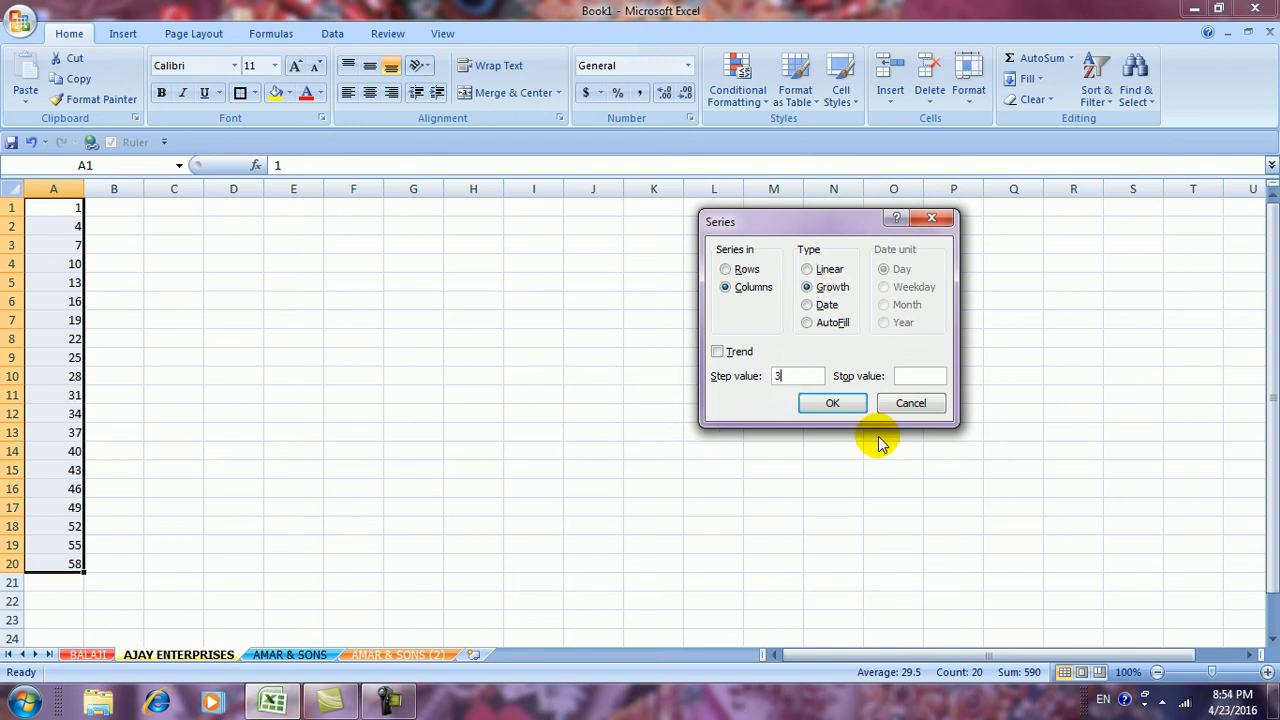
pyautogui.click(840, 402)
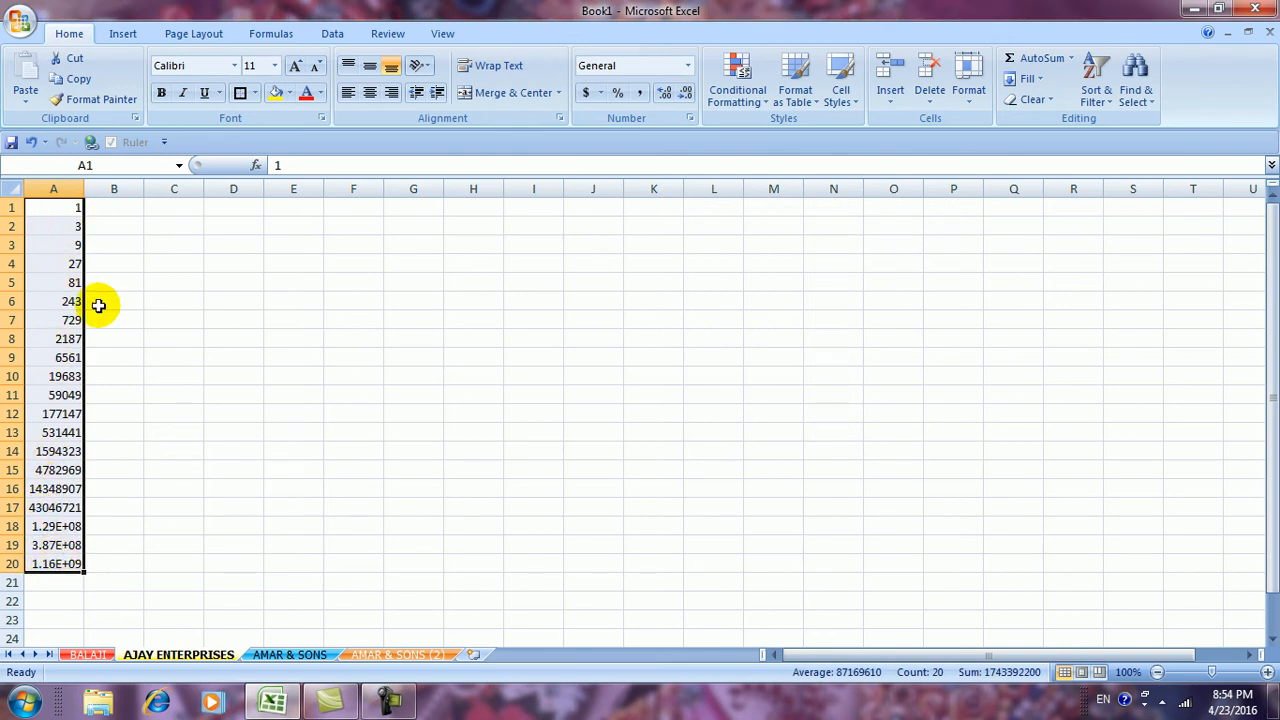
pyautogui.moveTo(84, 188); pyautogui.dragTo(126, 196)
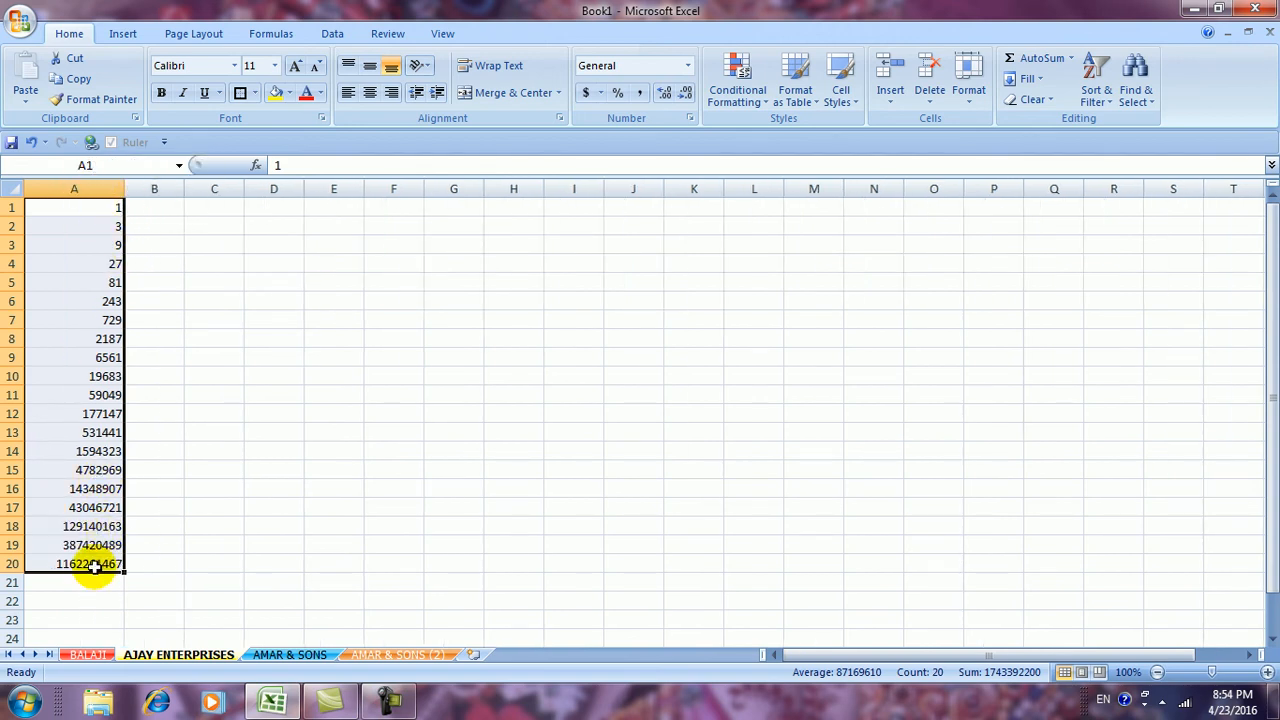
# Delete the growth series from column A and select A1
pyautogui.click(1027, 79)
pyautogui.click(1049, 205)
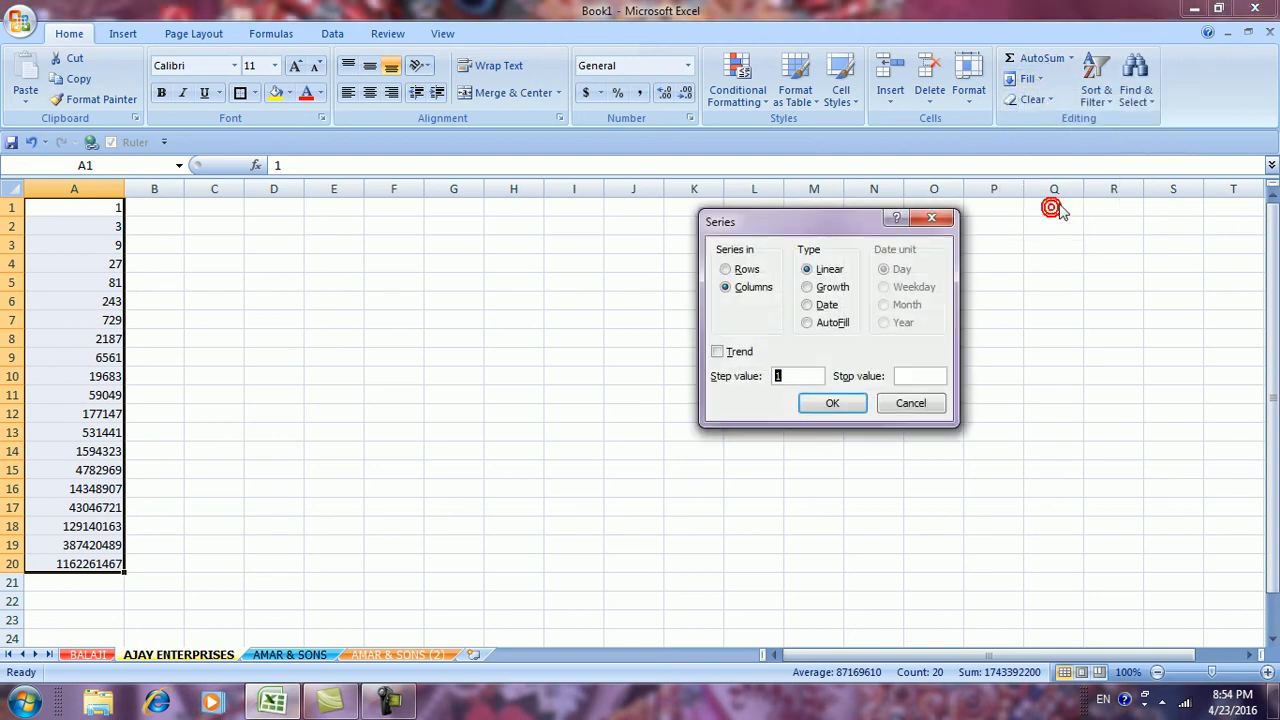
pyautogui.click(822, 288)
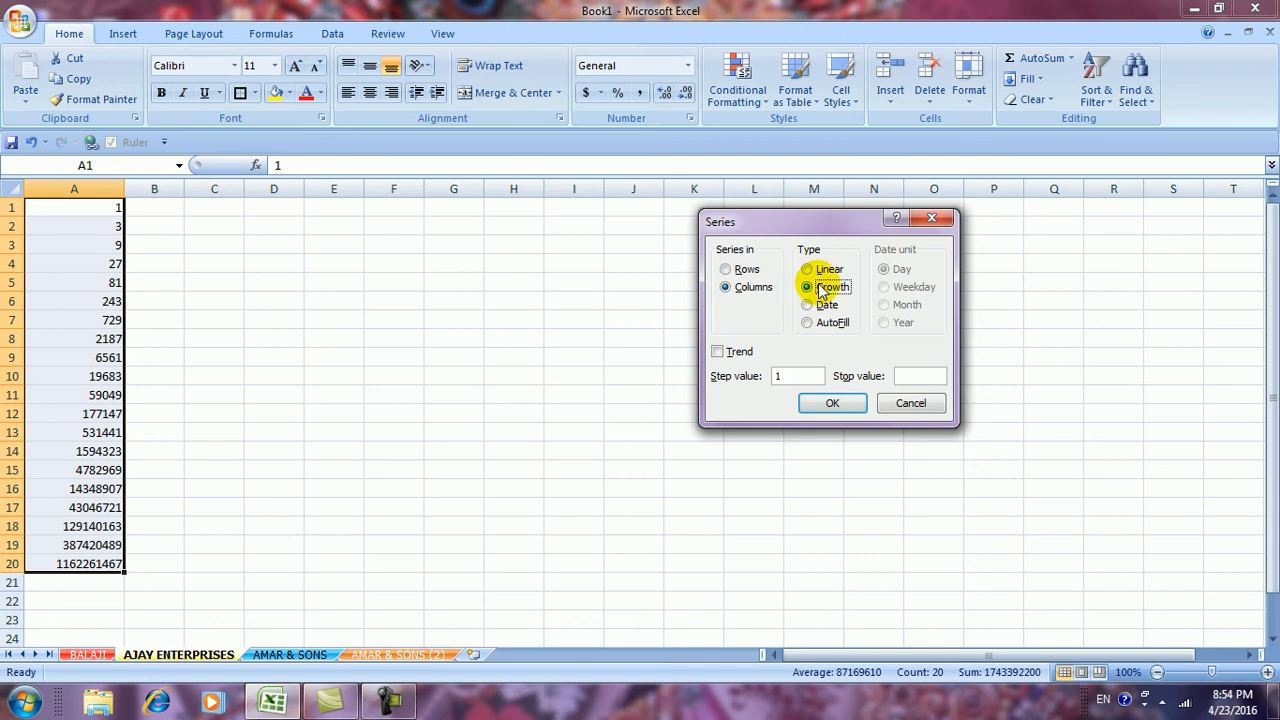
pyautogui.click(908, 404)
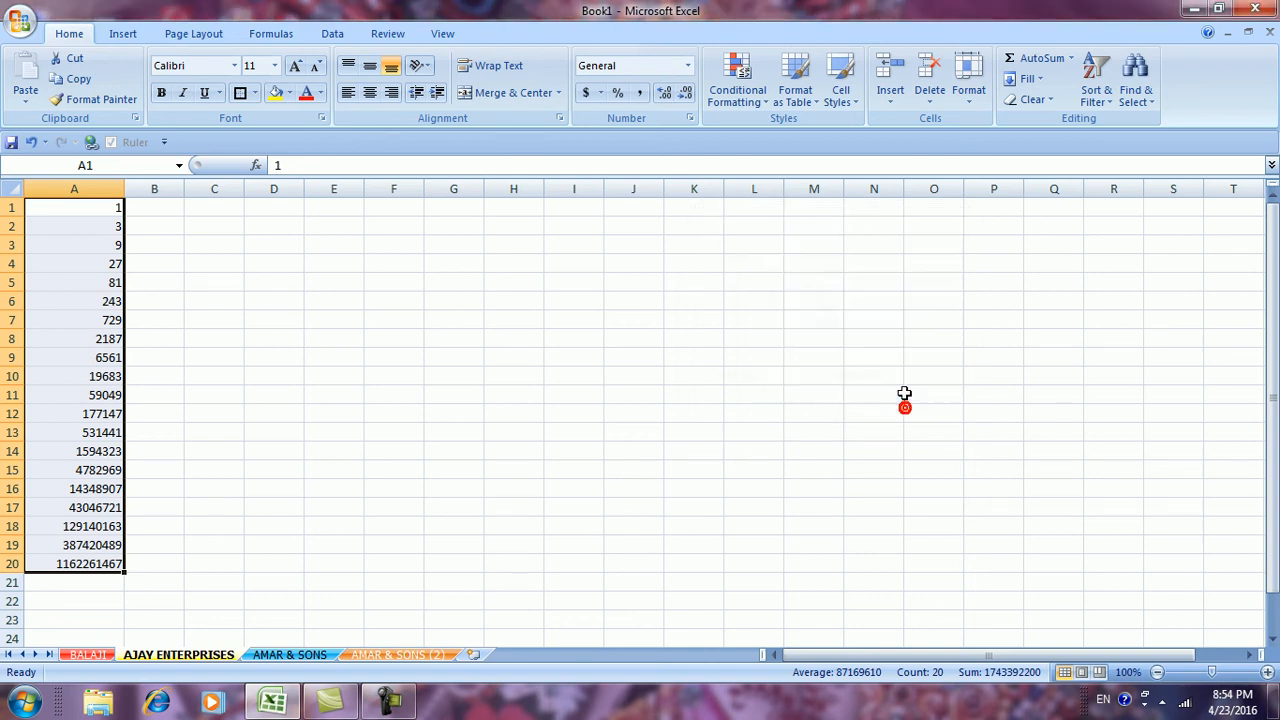
pyautogui.press('Delete')
pyautogui.click(87, 207)
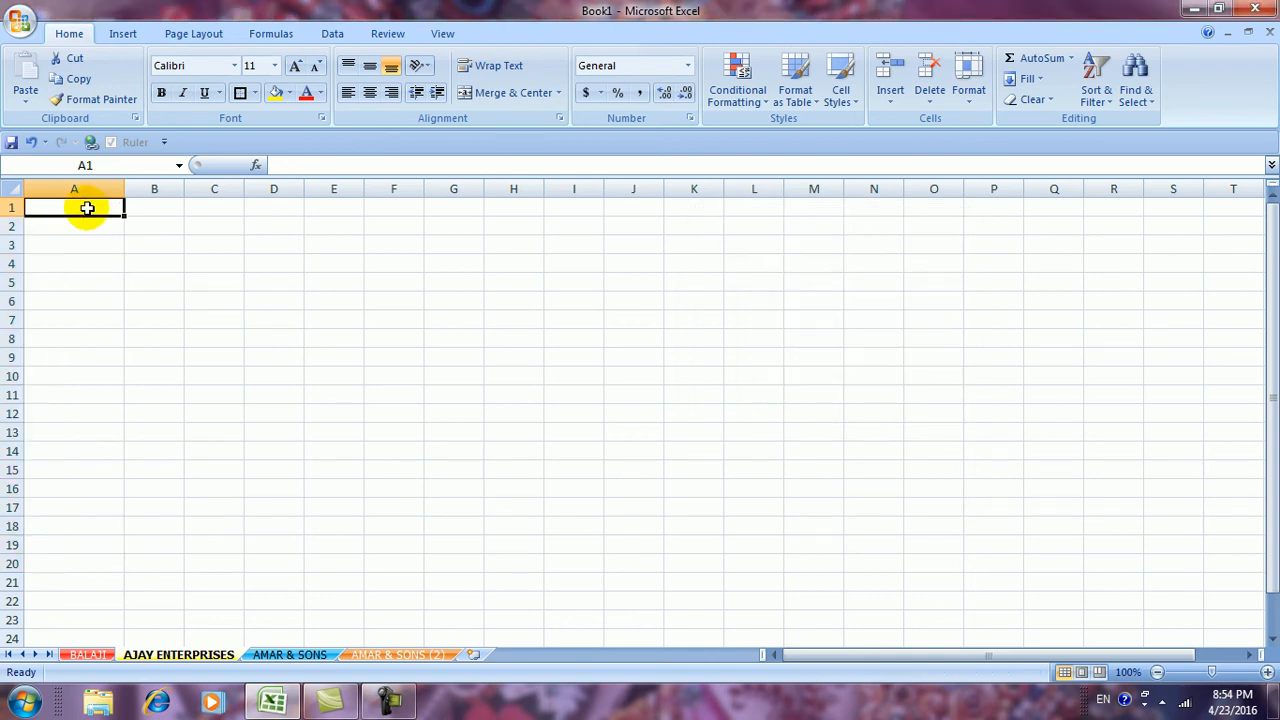
# Enter today's date in A1 and fill A1:A22 with daily dates, 4/23/2016 to 5/14/2016
pyautogui.hotkey('ctrl', ';')
pyautogui.click(131, 336)
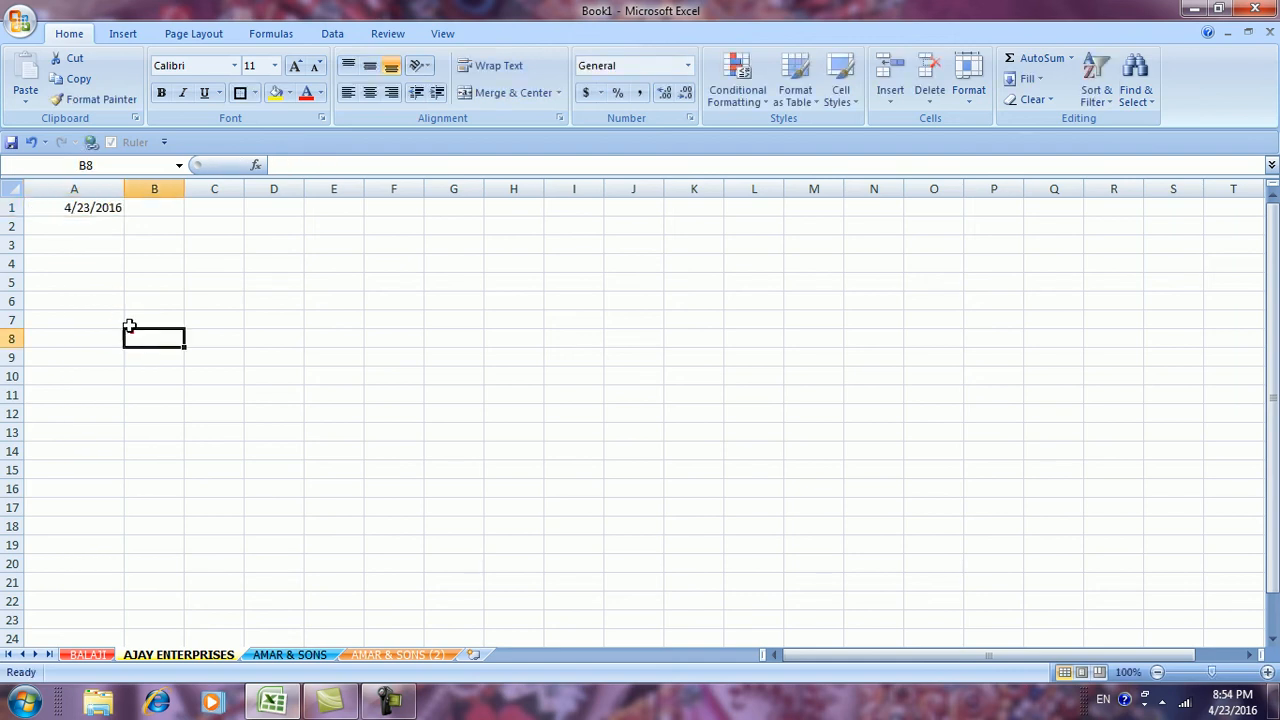
pyautogui.moveTo(69, 212); pyautogui.dragTo(67, 599)
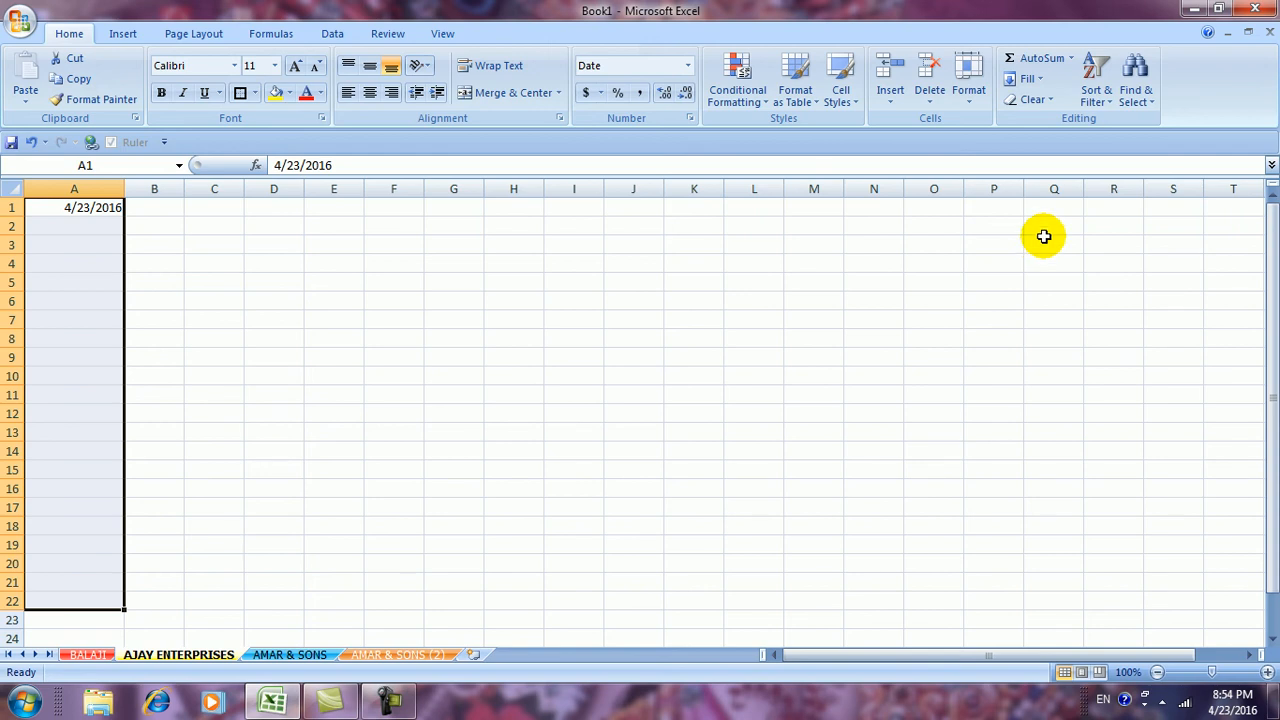
pyautogui.click(1028, 79)
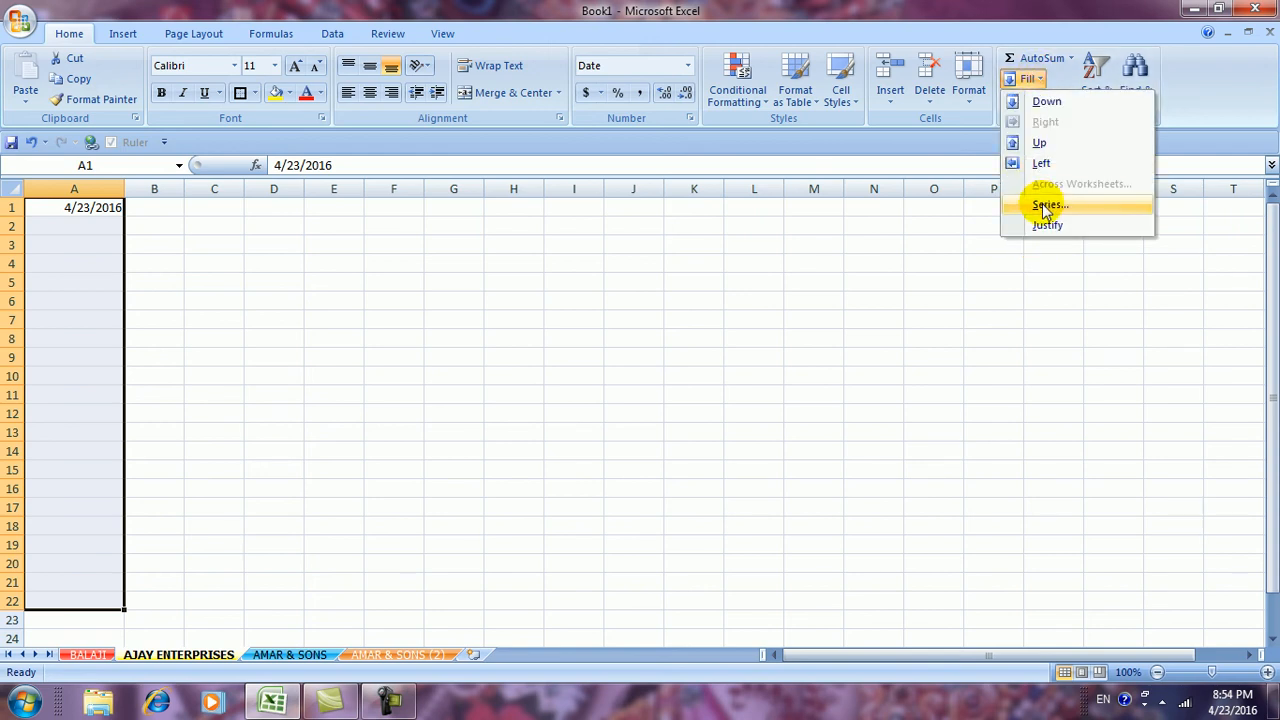
pyautogui.click(1046, 206)
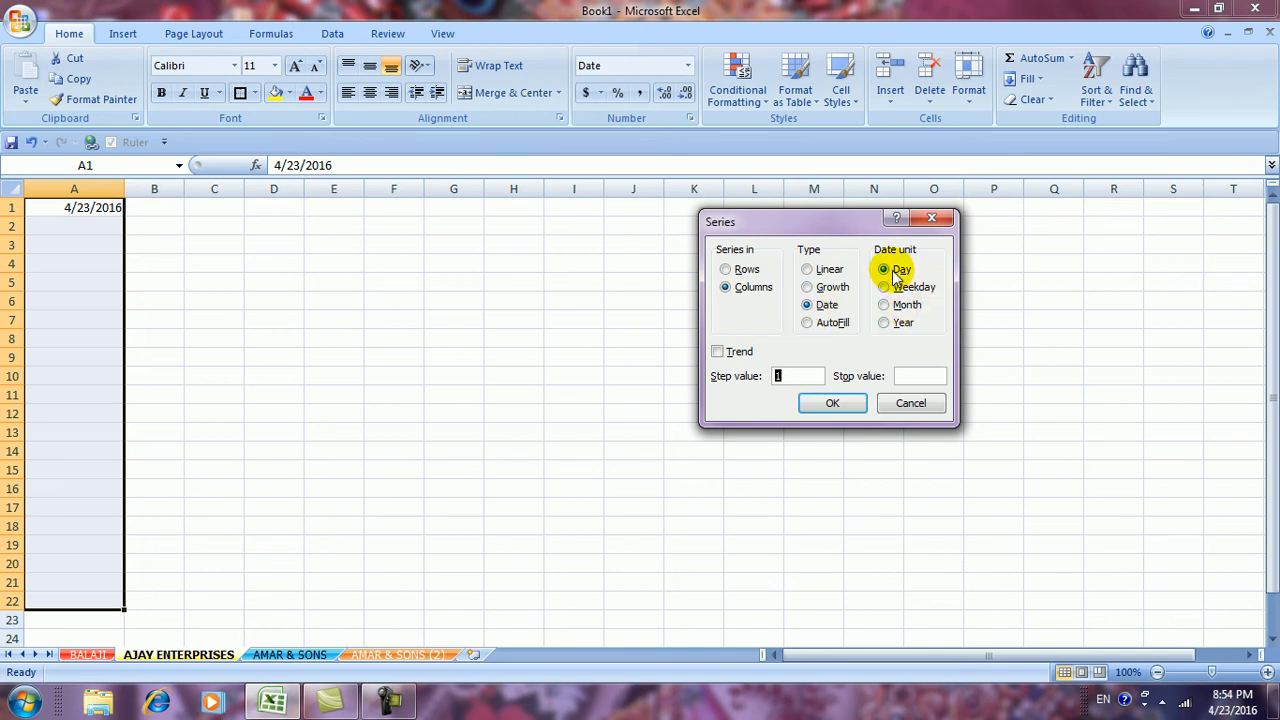
pyautogui.click(830, 404)
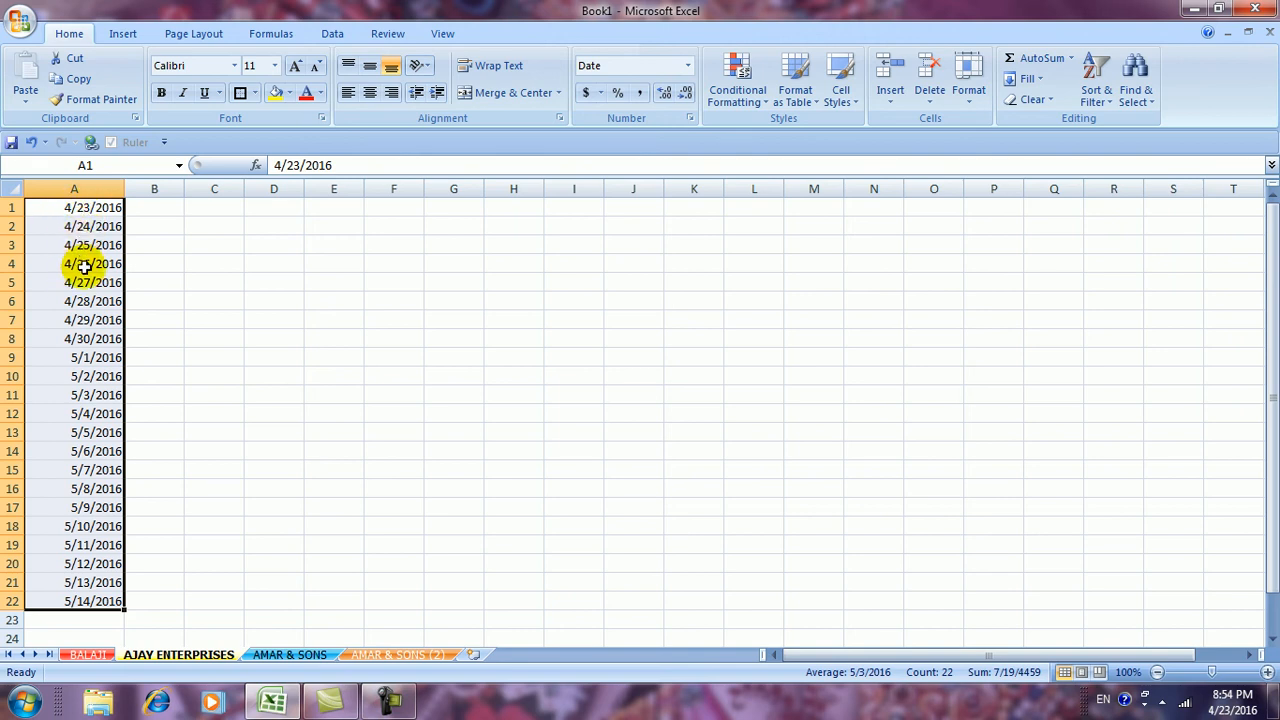
pyautogui.click(1036, 80)
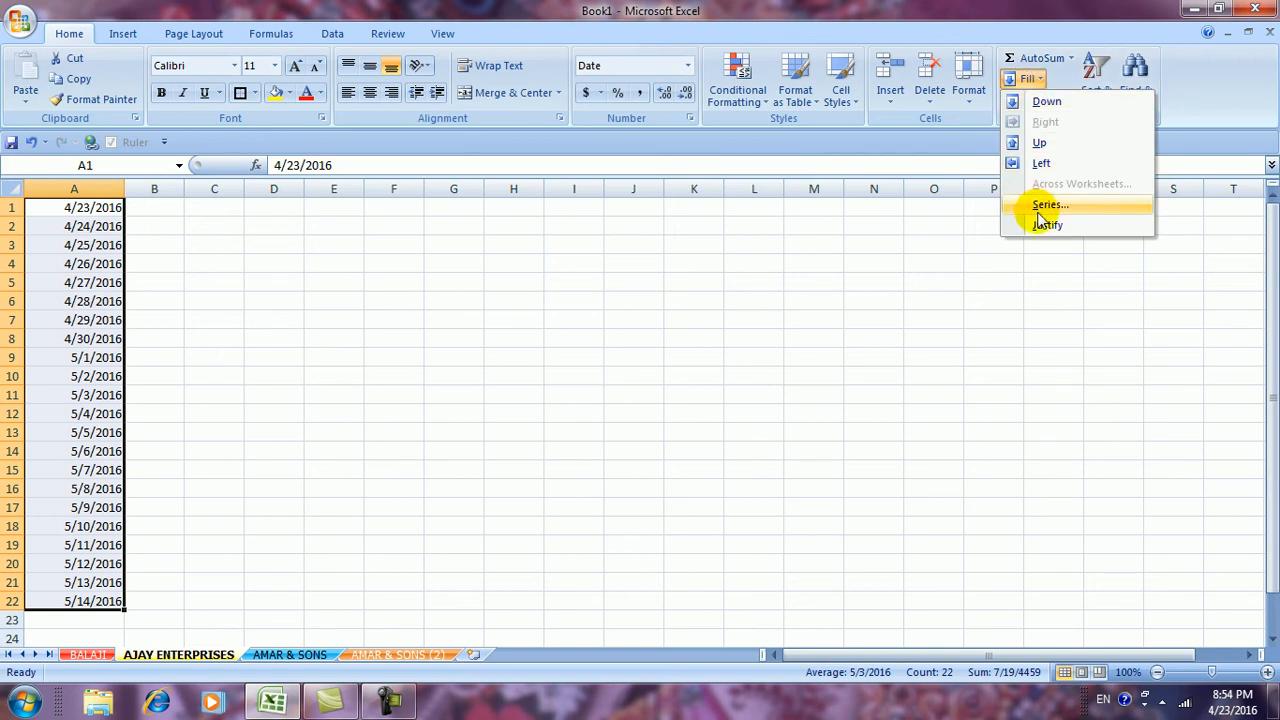
# Change the date series to weekdays only, running 4/23/2016 through 5/23/2016
pyautogui.click(1043, 204)
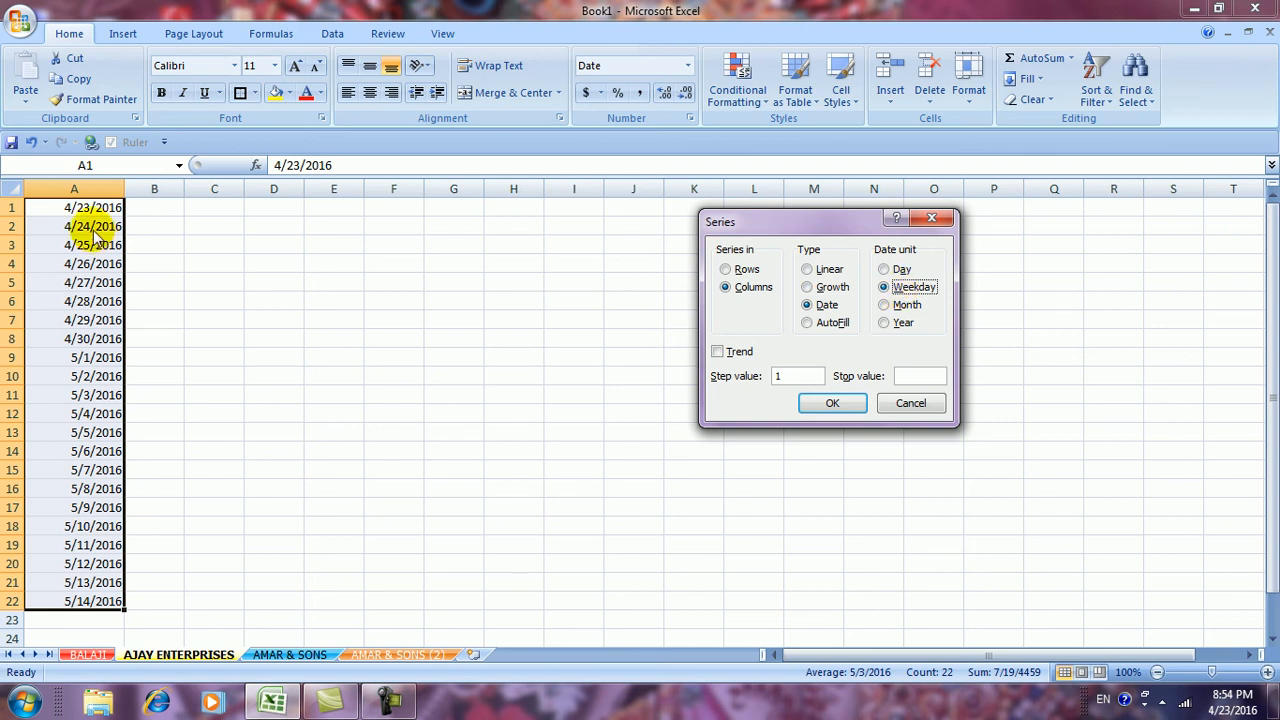
pyautogui.click(829, 405)
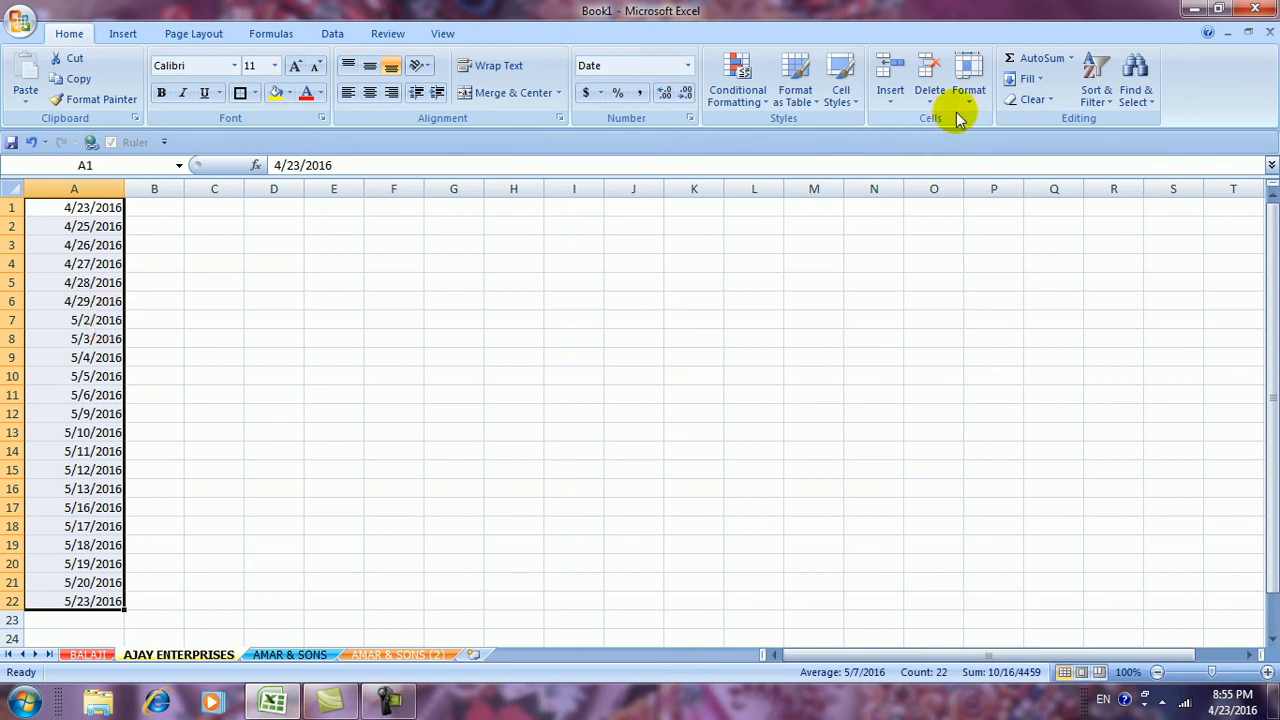
pyautogui.click(1037, 79)
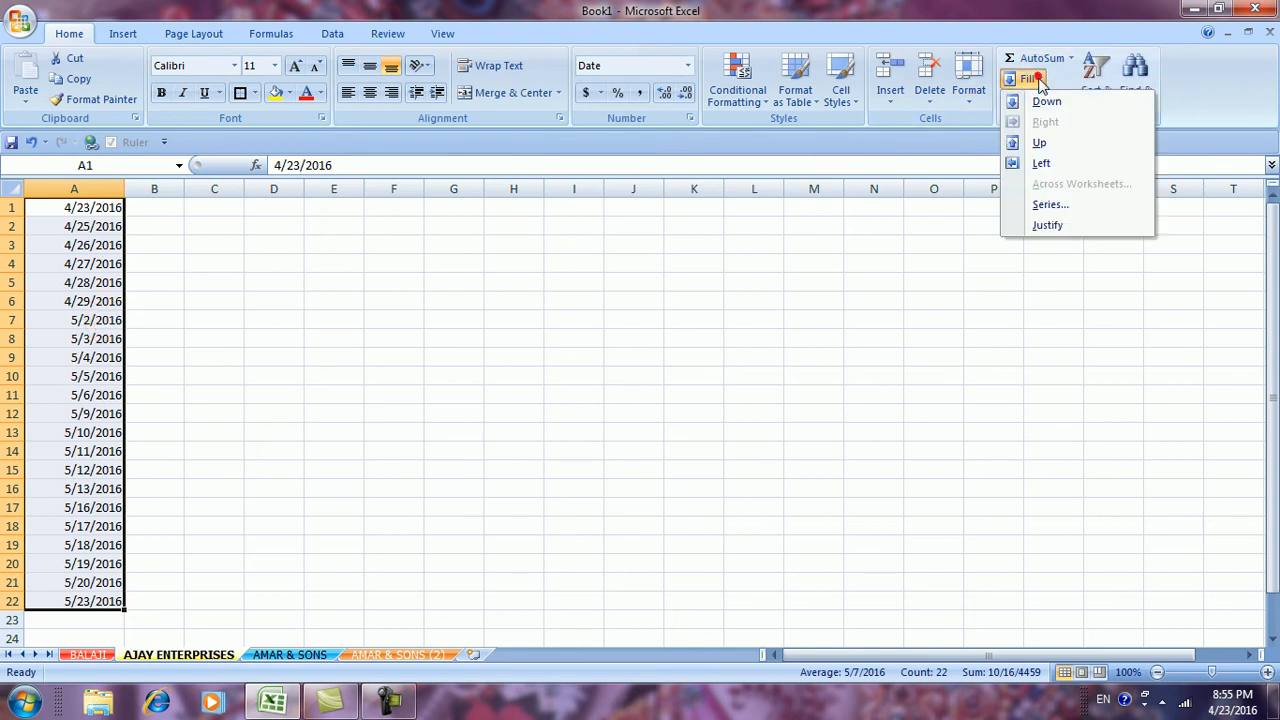
# Refill column A with a monthly date series
pyautogui.click(1040, 205)
pyautogui.click(887, 307)
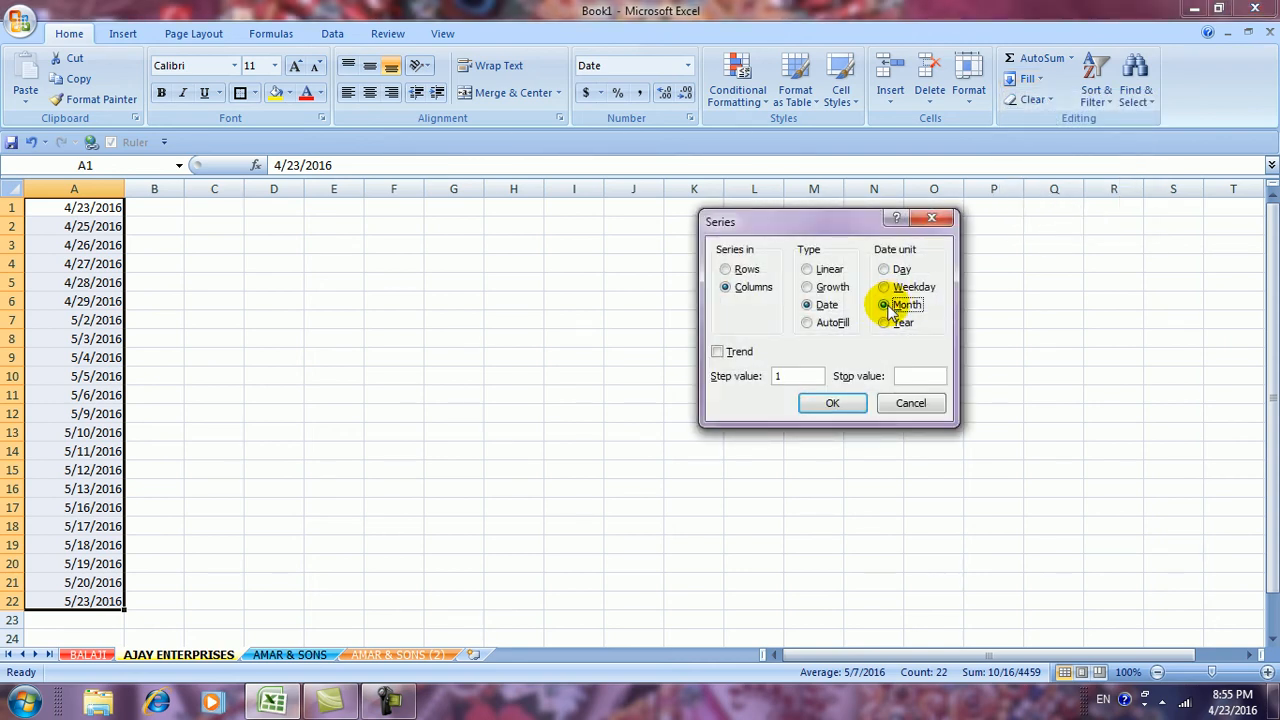
pyautogui.click(832, 402)
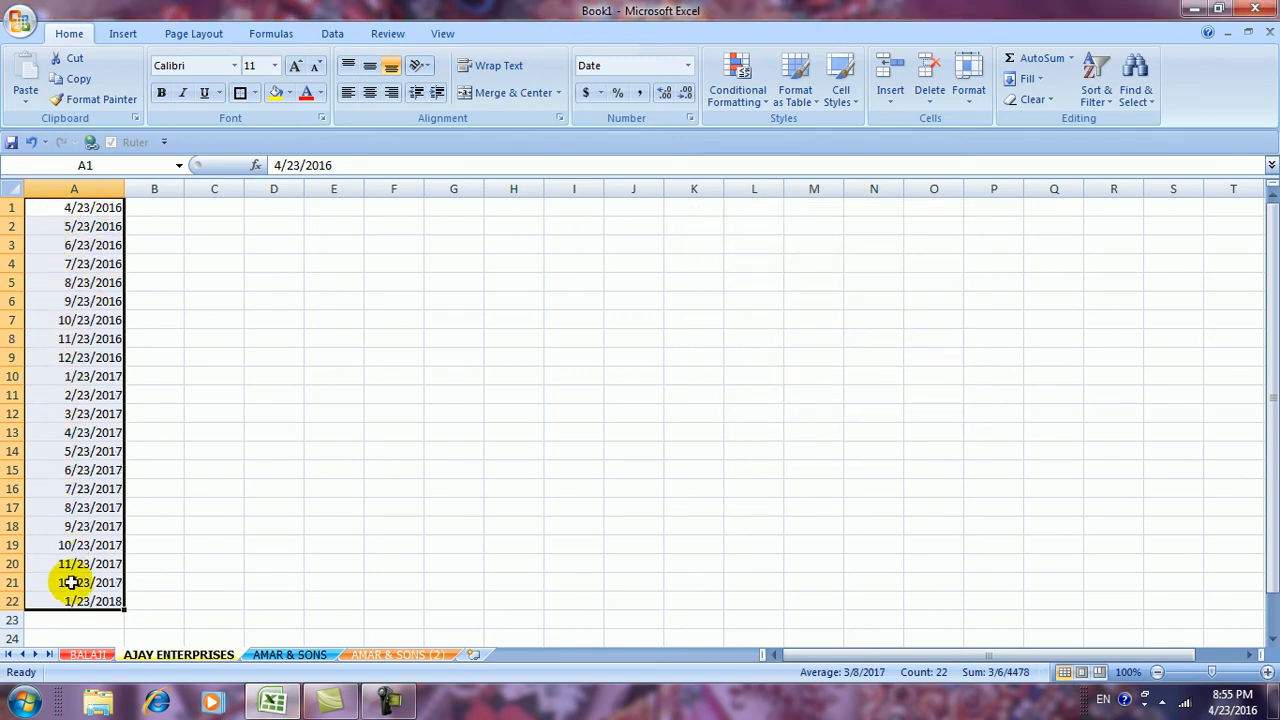
# Switch to a yearly date series, 4/23/2016 through 4/23/2037
pyautogui.click(1034, 78)
pyautogui.click(1036, 204)
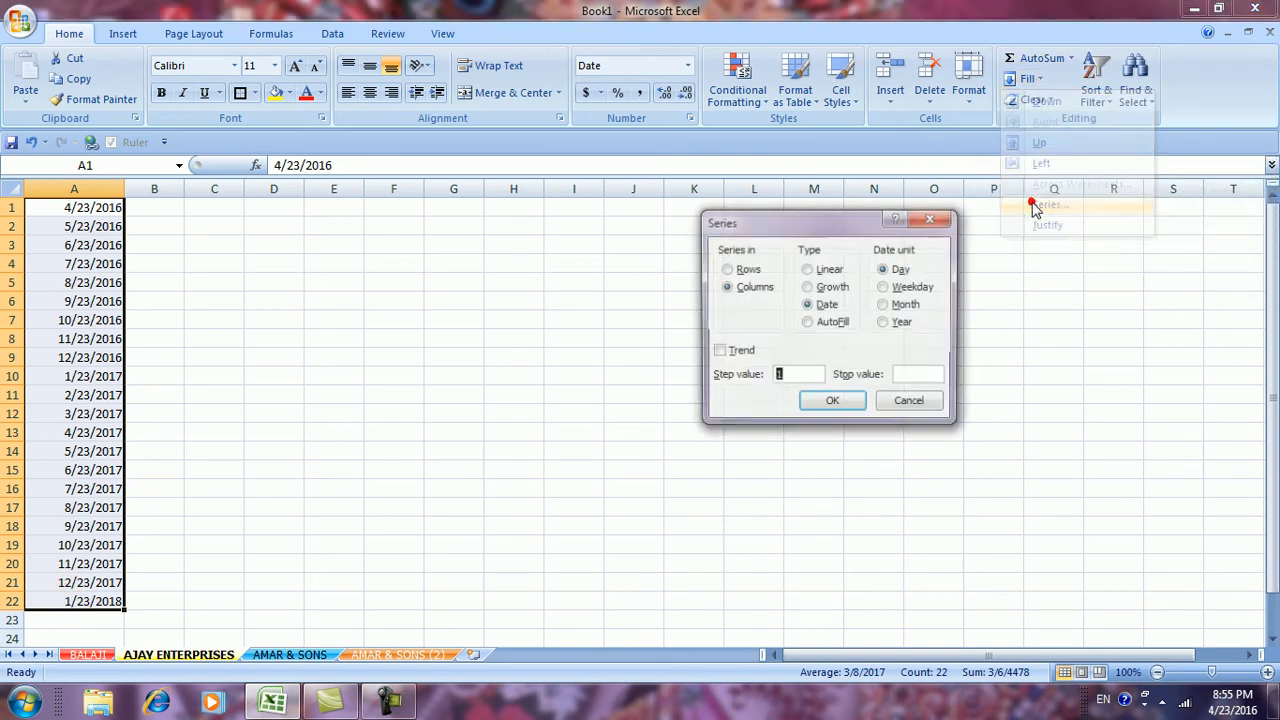
pyautogui.click(884, 323)
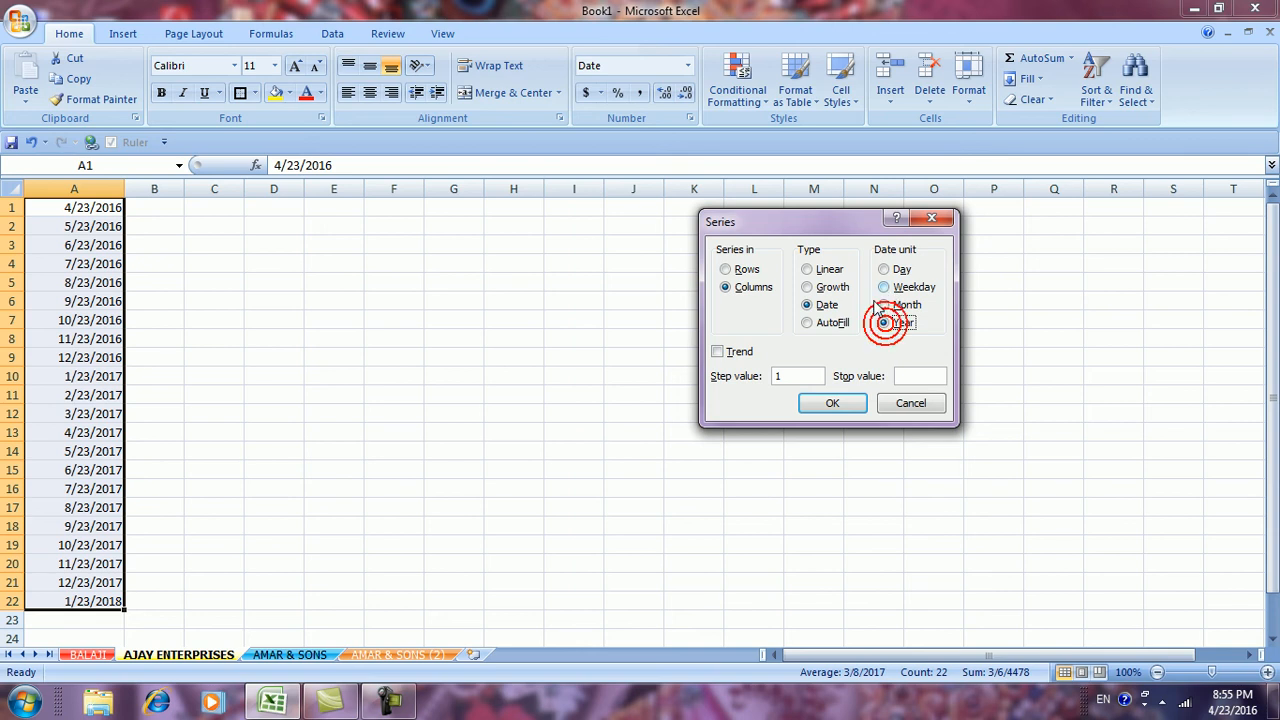
pyautogui.click(825, 402)
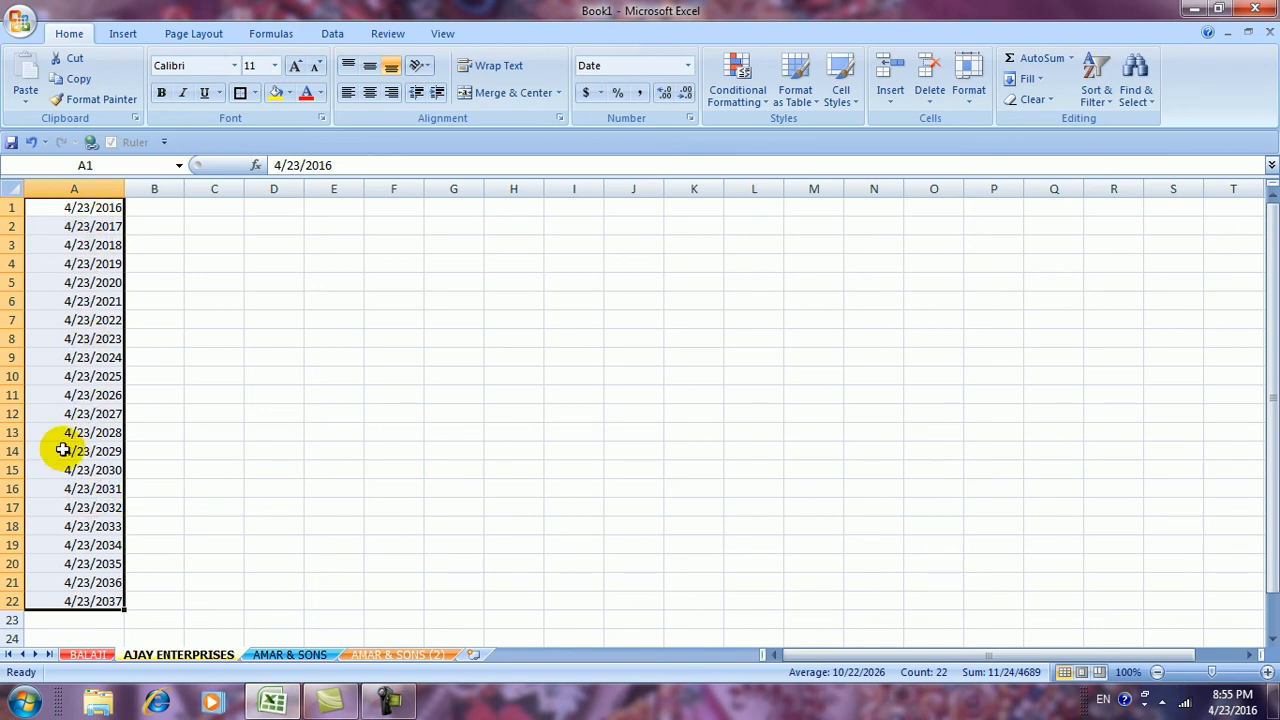
pyautogui.click(1029, 79)
pyautogui.click(1026, 208)
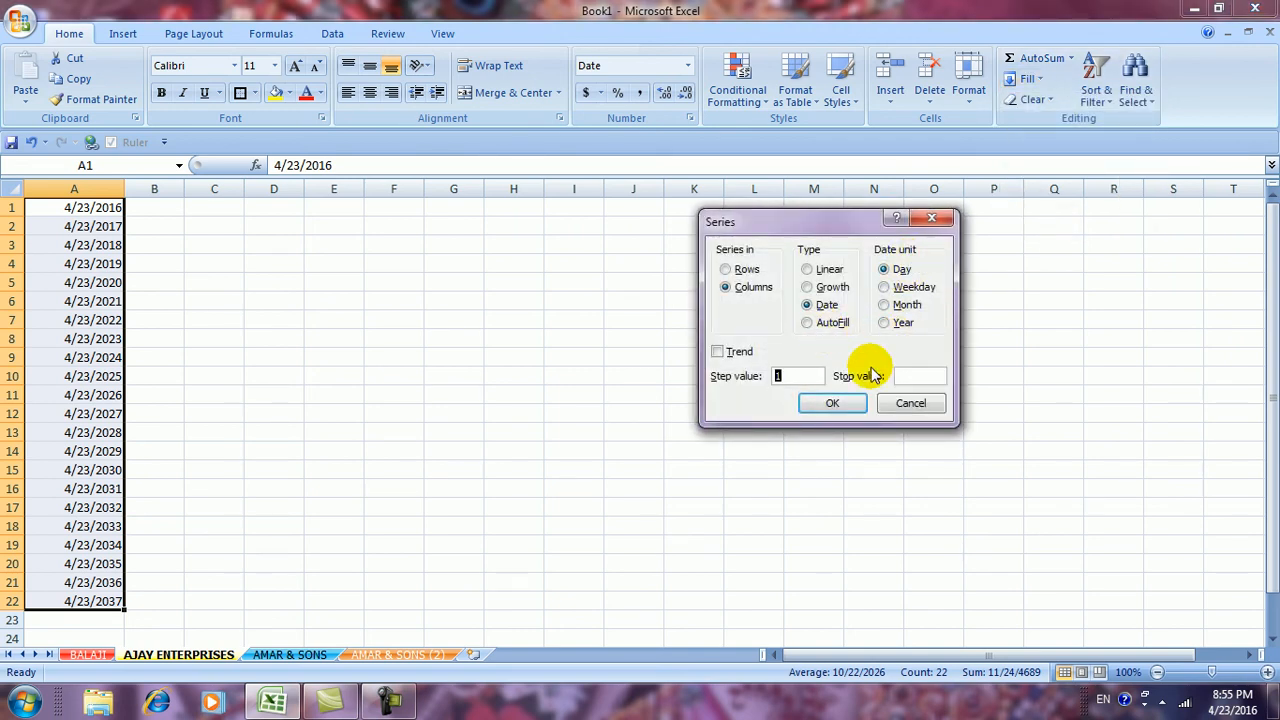
pyautogui.click(905, 403)
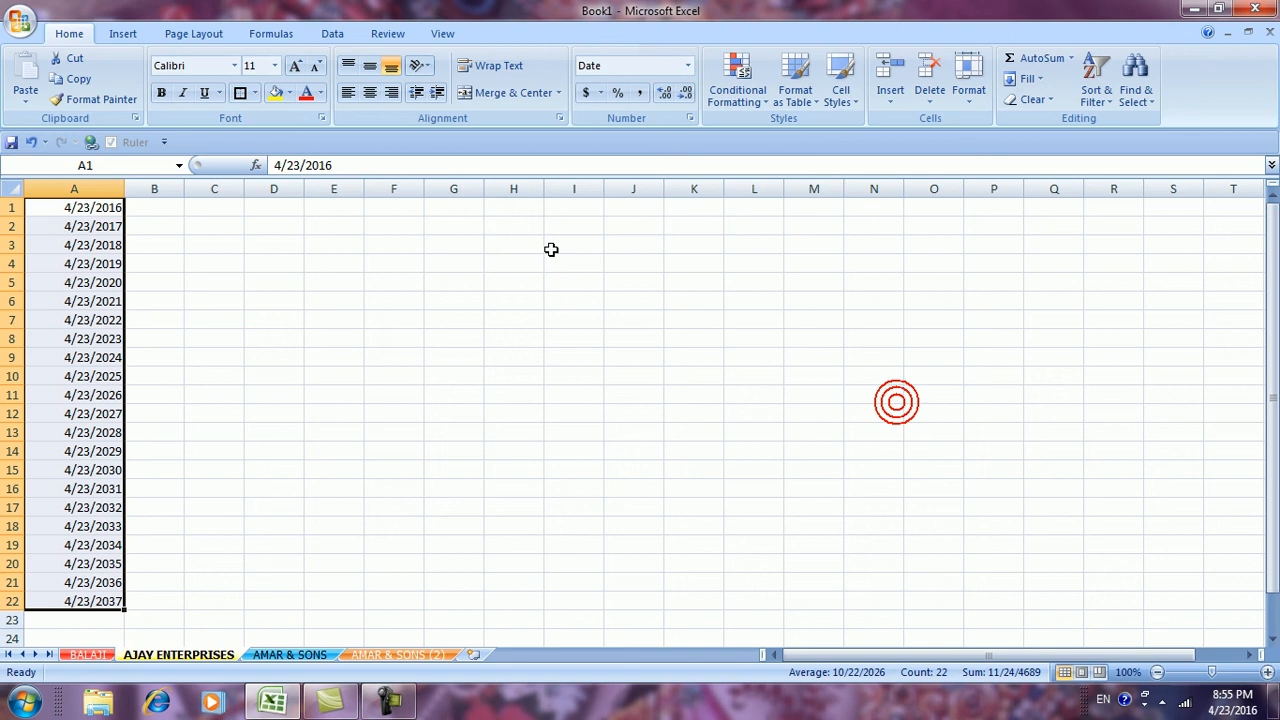
# Enter 'ram' in H1 and AutoFill it down H1:H22
pyautogui.click(520, 207)
pyautogui.write('ram')
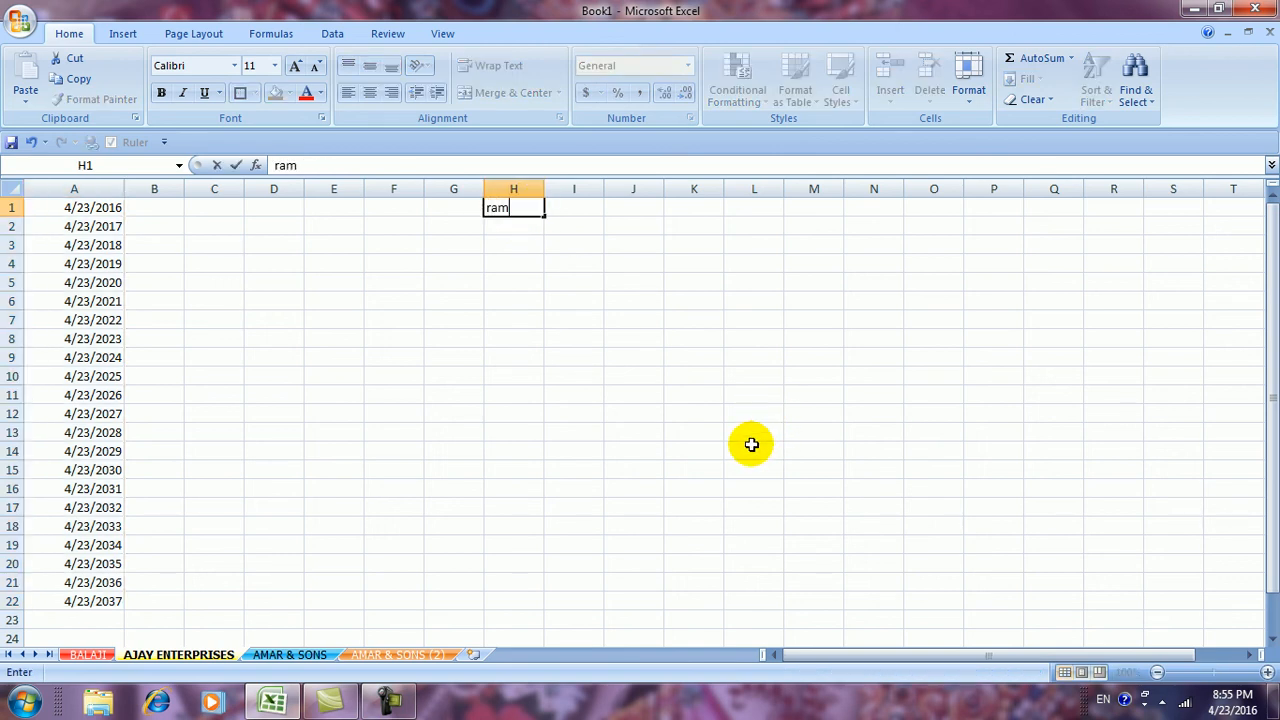
pyautogui.click(772, 503)
pyautogui.moveTo(526, 207); pyautogui.dragTo(508, 591)
pyautogui.click(1038, 82)
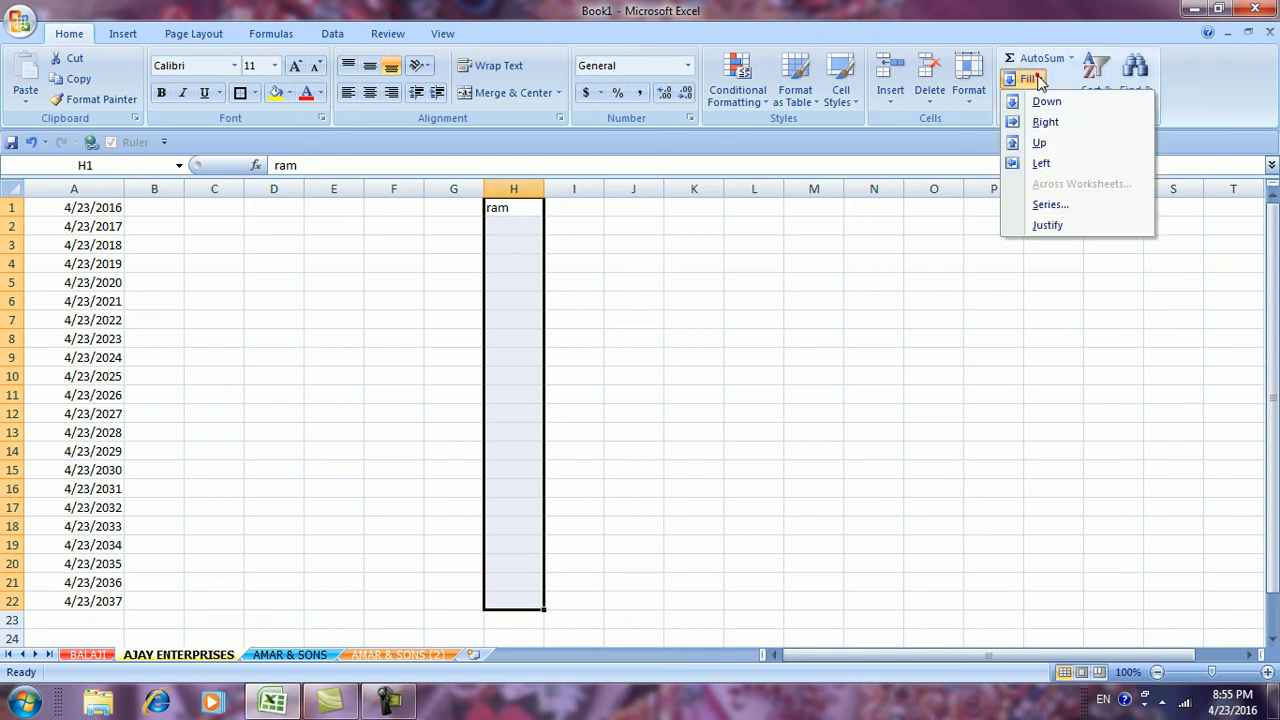
pyautogui.click(1033, 203)
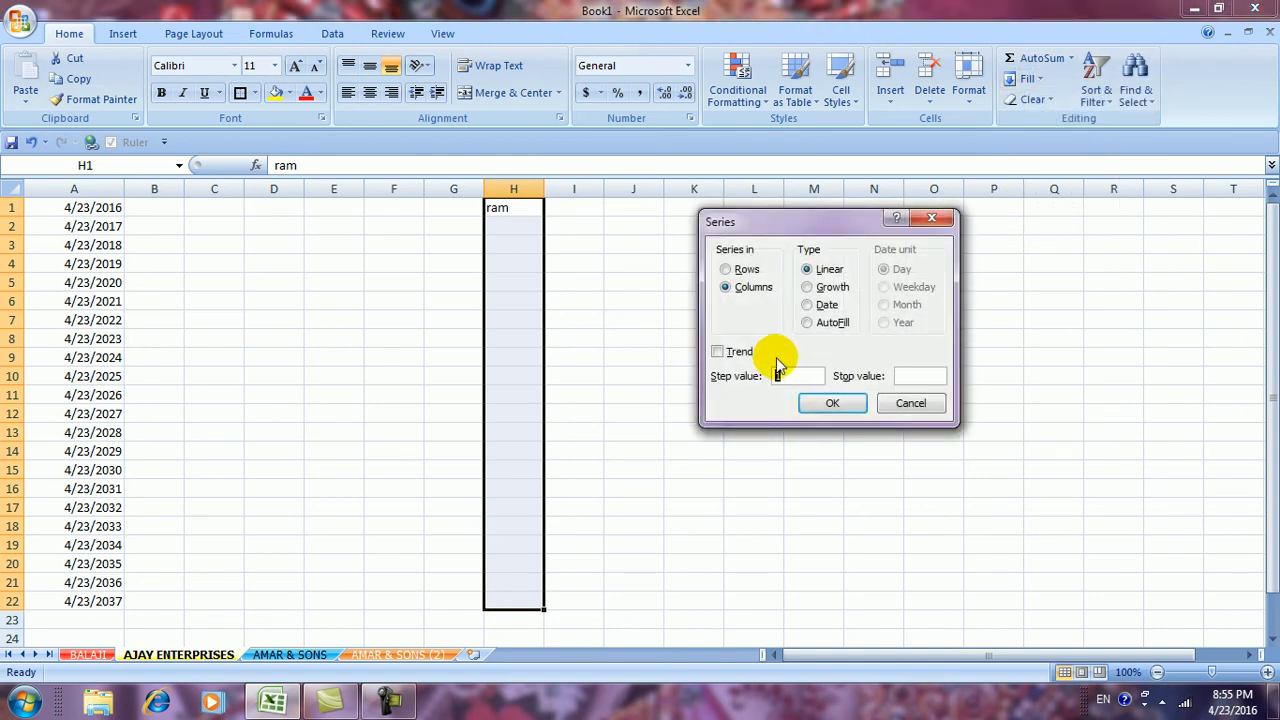
pyautogui.click(808, 322)
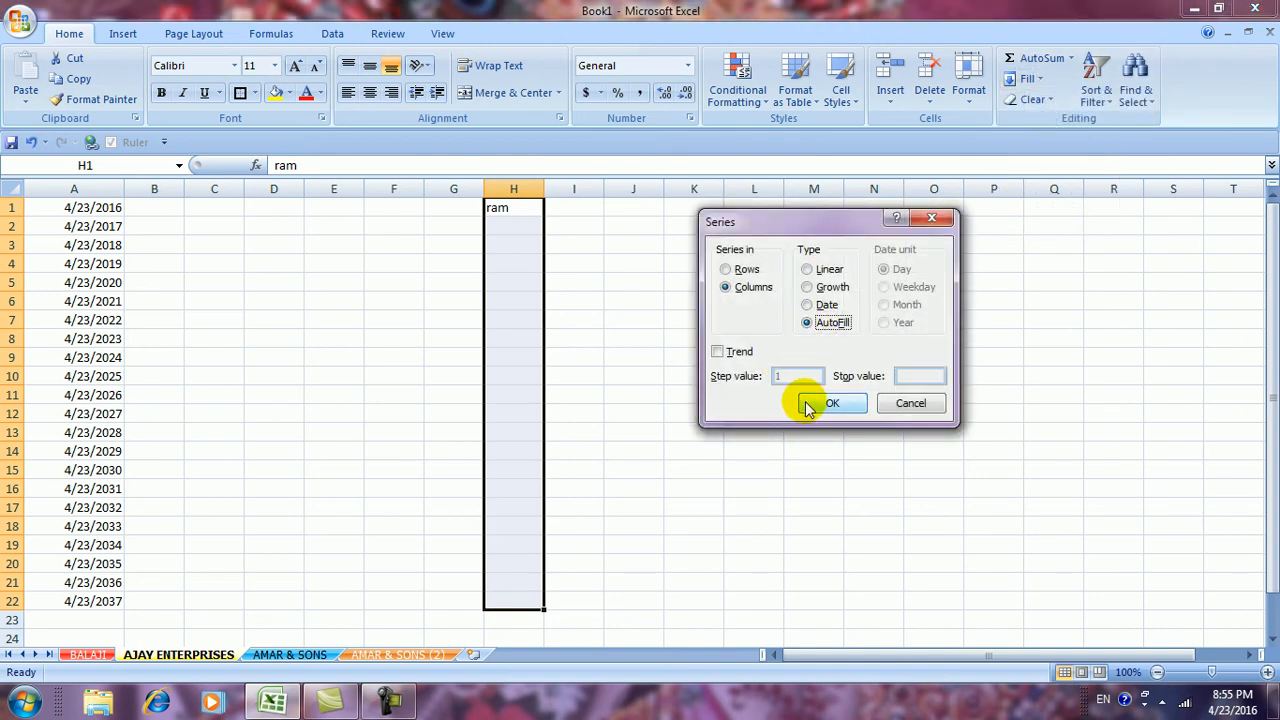
pyautogui.click(843, 403)
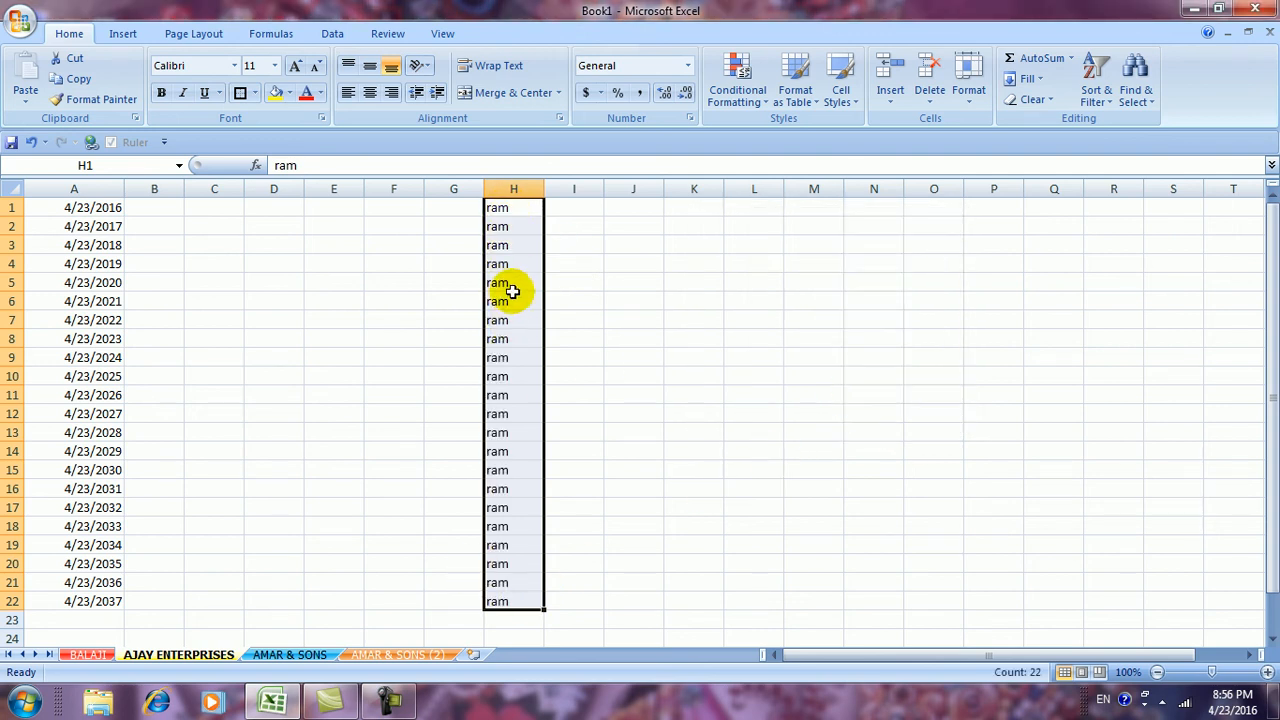
# Select the whole sheet and delete all its contents
pyautogui.click(648, 378)
pyautogui.hotkey('ctrl', 'a')
pyautogui.press('Delete')
pyautogui.click(647, 368)
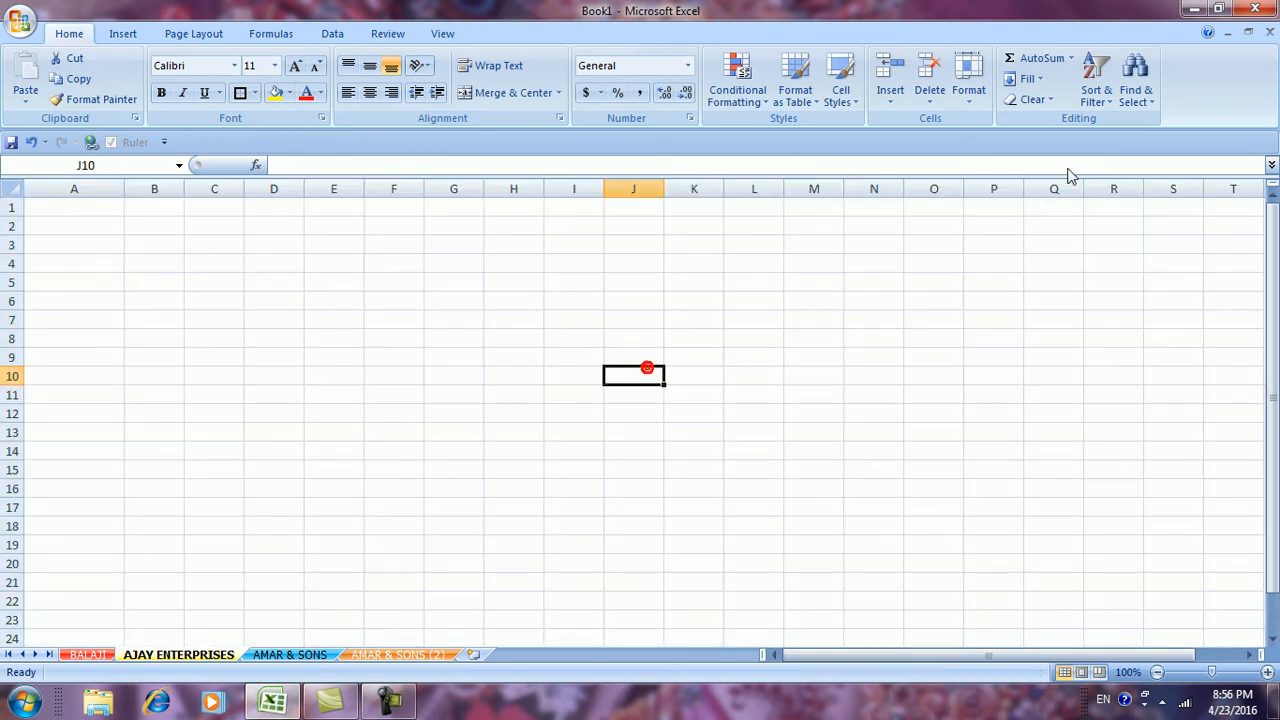
# Enter a two-word name in cell H11
pyautogui.click(1033, 88)
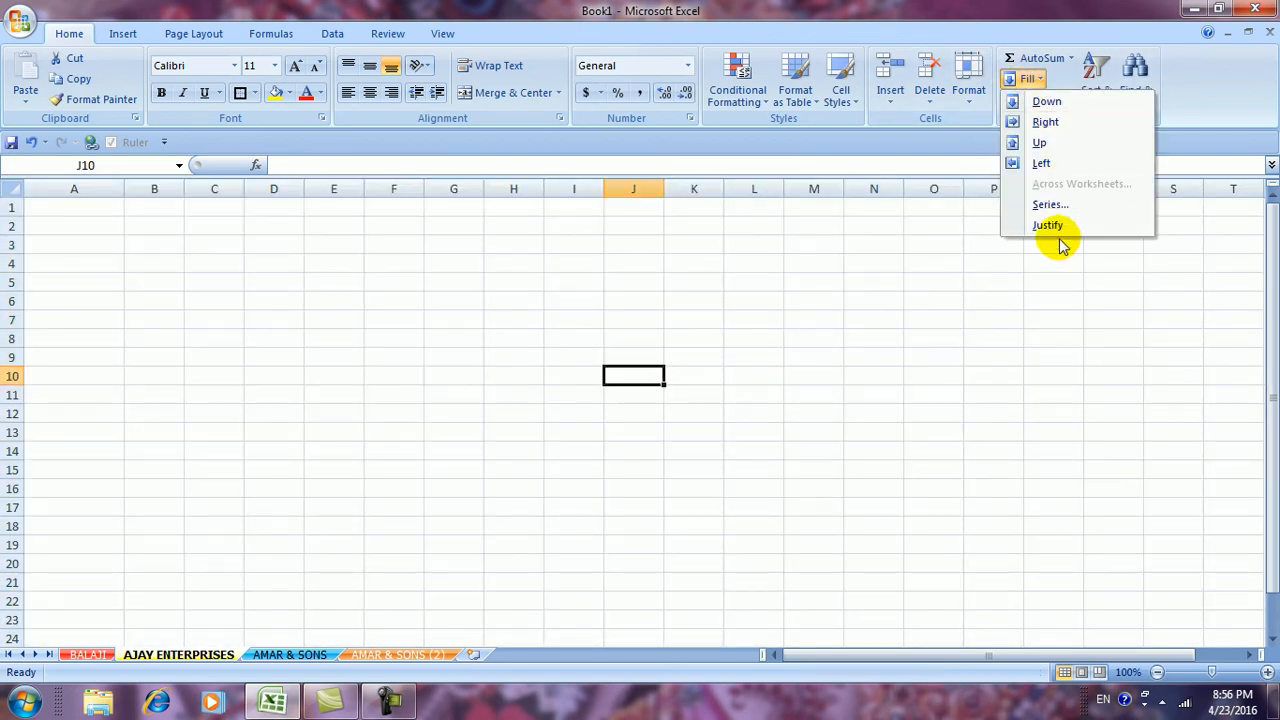
pyautogui.click(500, 399)
pyautogui.click(490, 399)
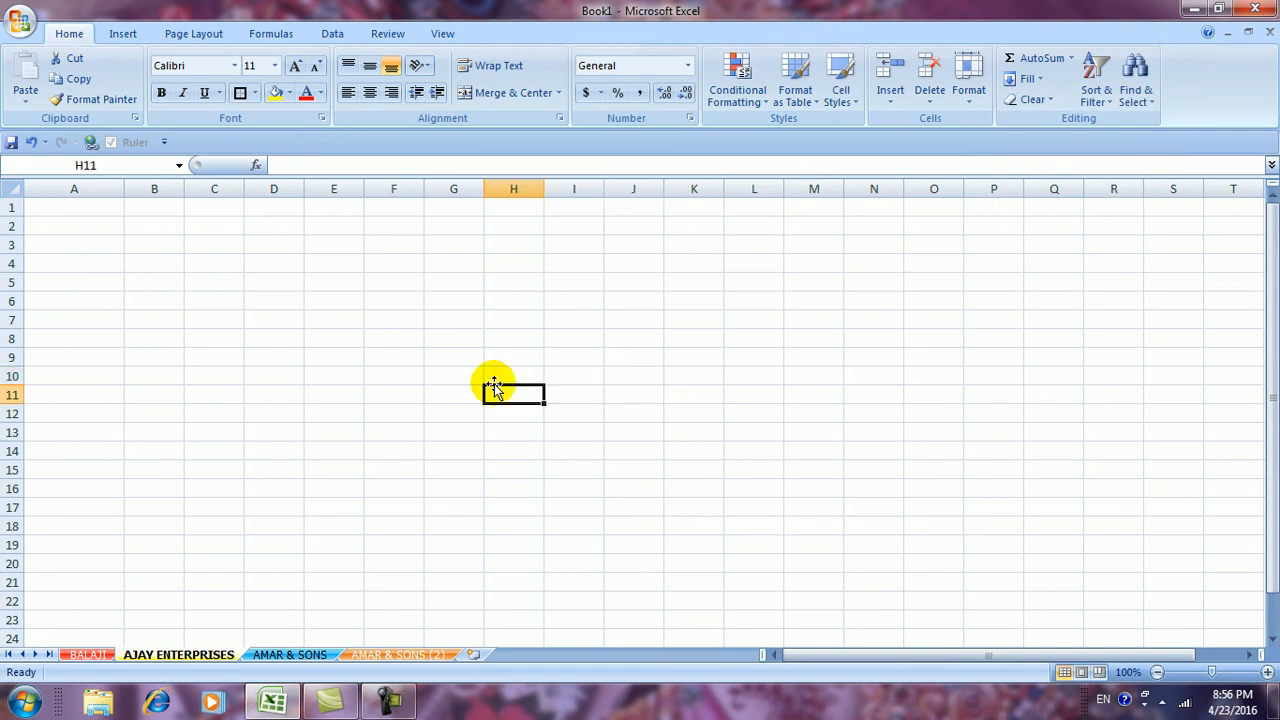
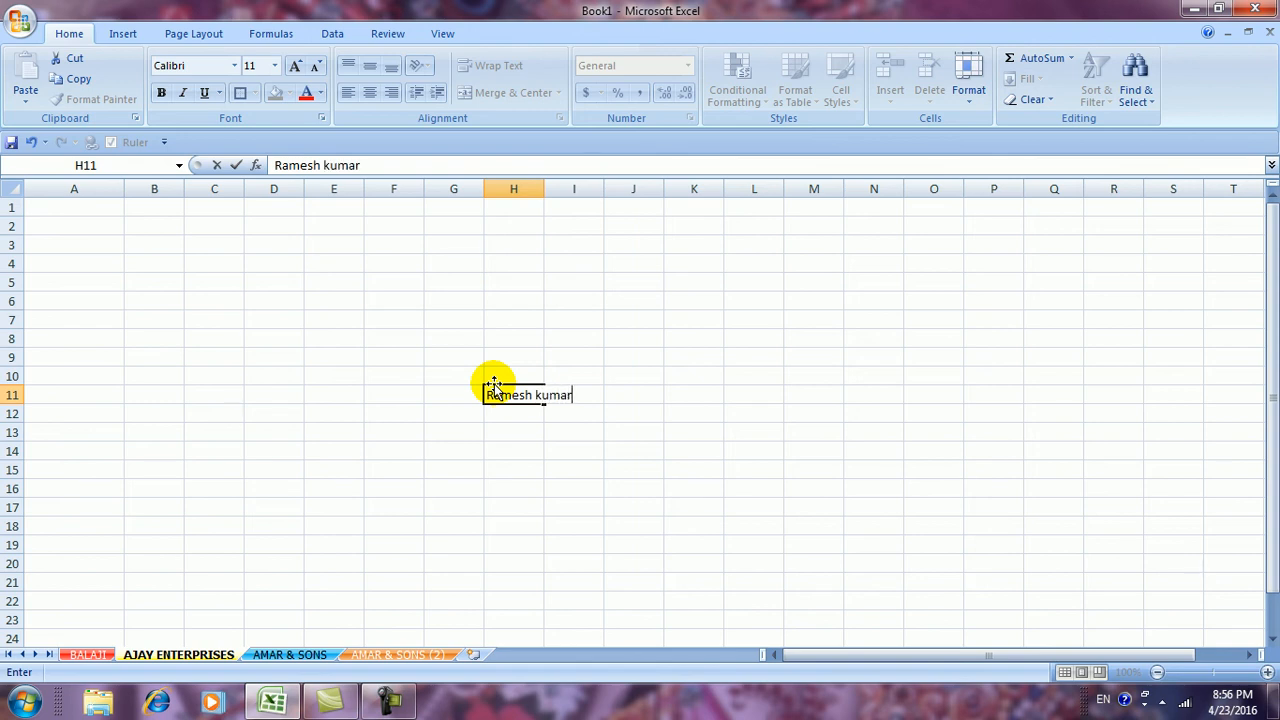
pyautogui.click(632, 524)
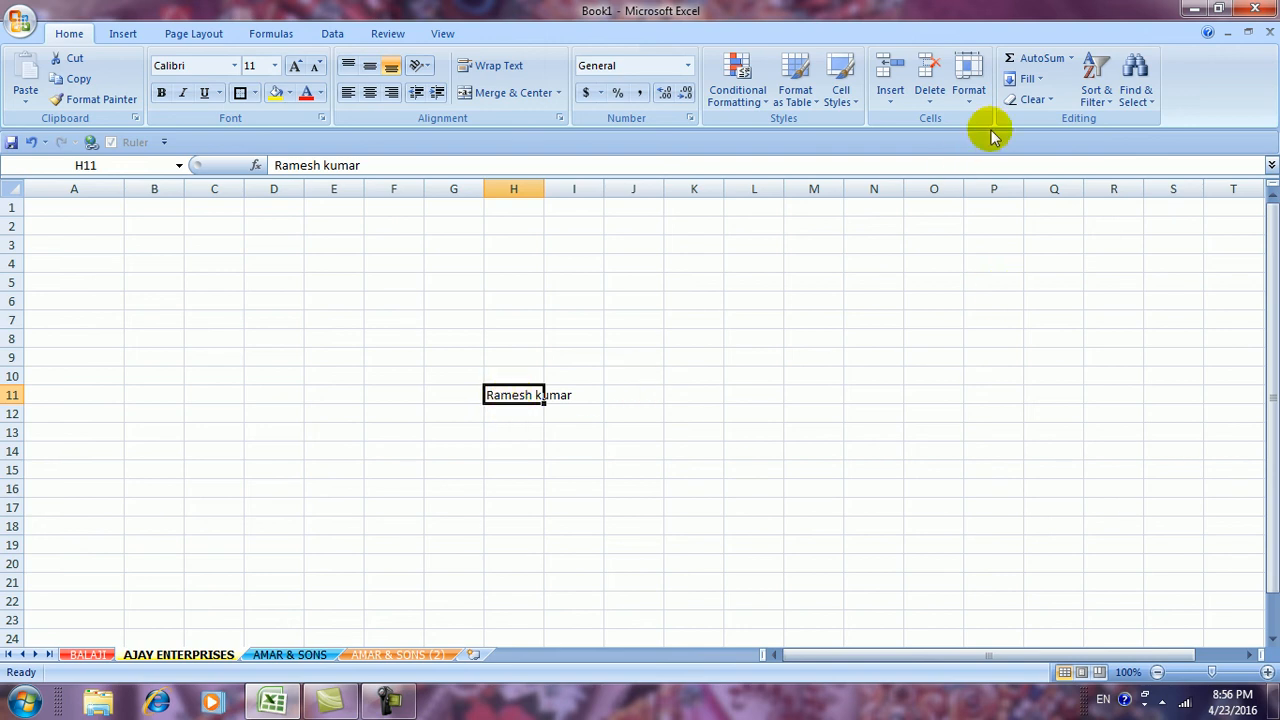
# Justify the name so its two words split into H11 and H12
pyautogui.click(1028, 78)
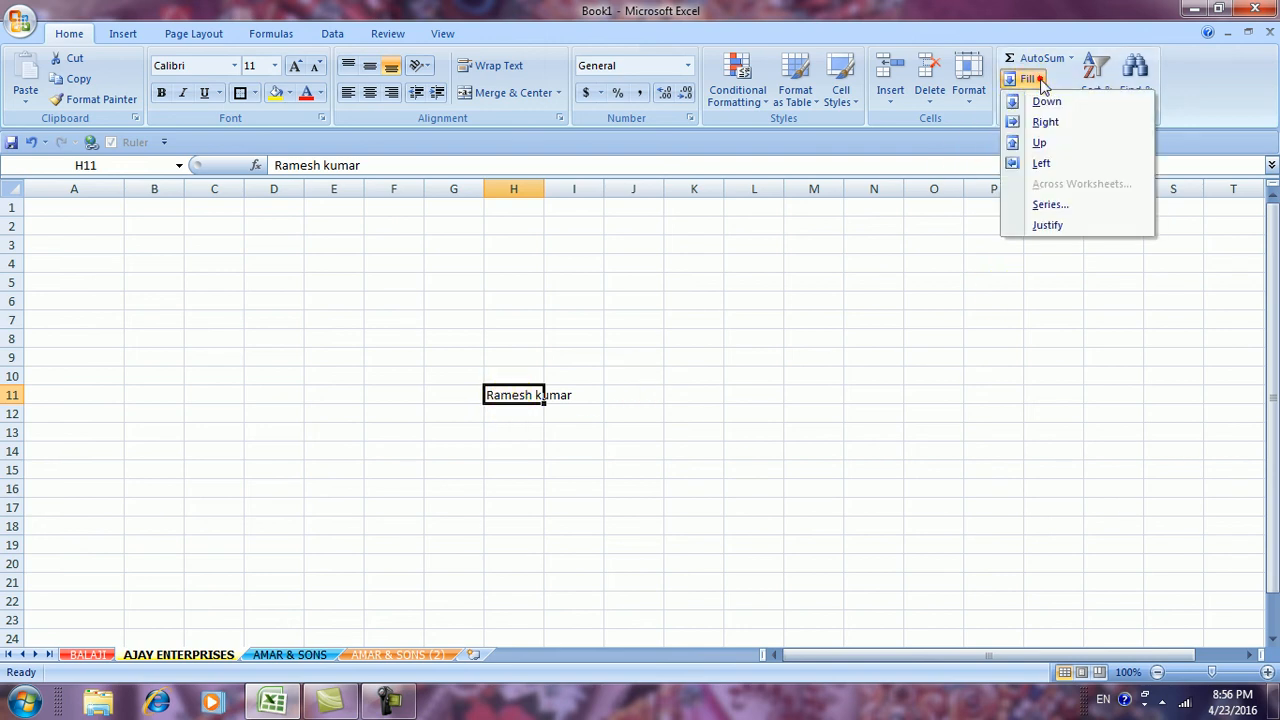
pyautogui.click(1037, 228)
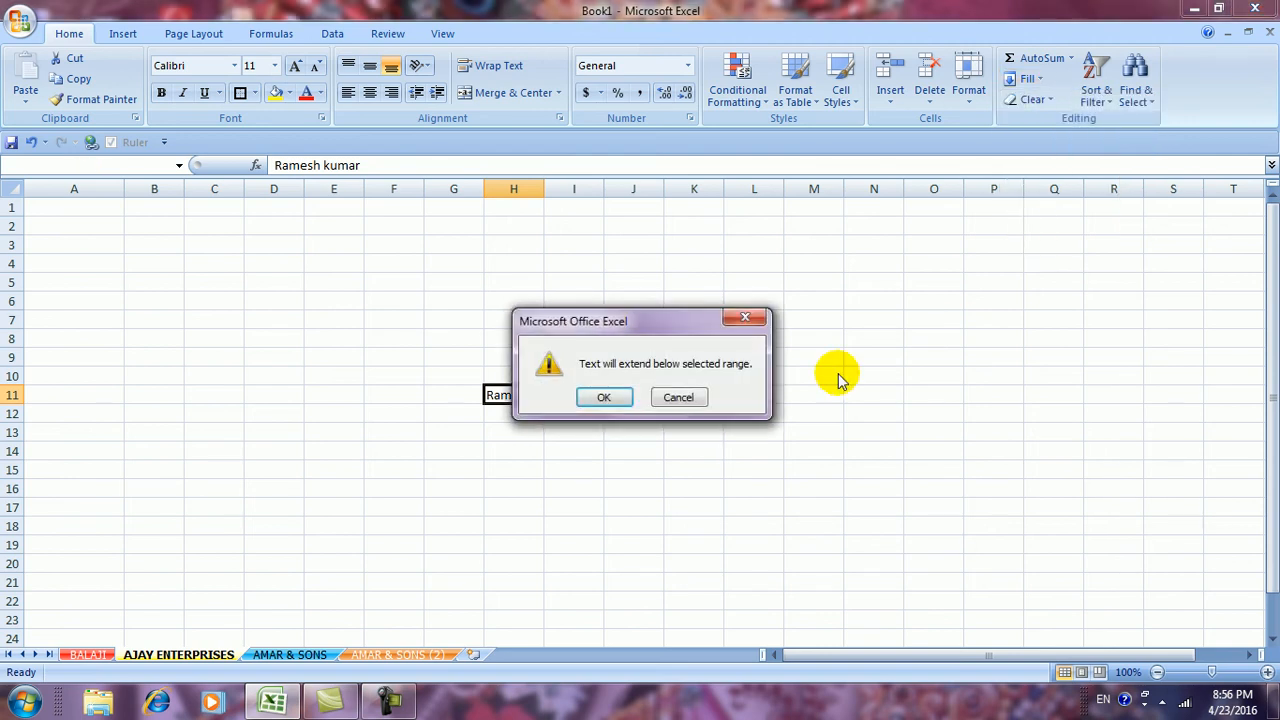
pyautogui.click(617, 396)
pyautogui.click(700, 484)
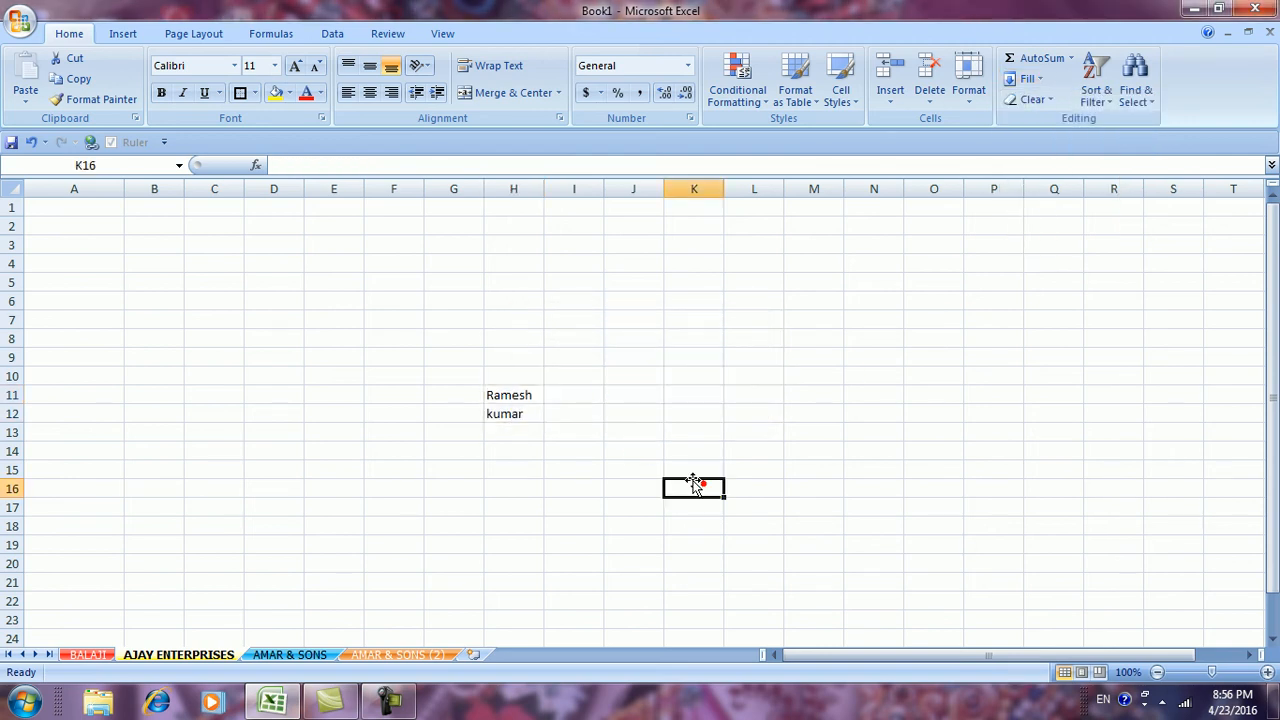
pyautogui.click(512, 415)
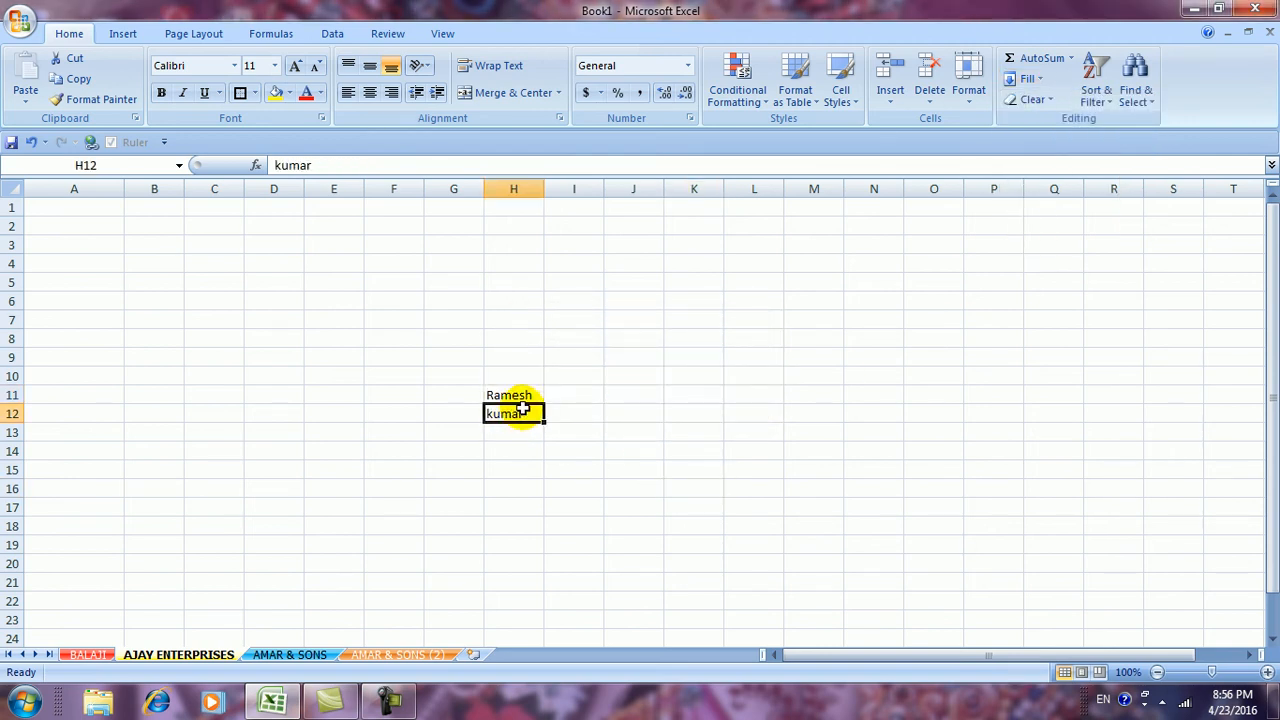
pyautogui.click(522, 396)
pyautogui.click(518, 413)
pyautogui.click(516, 394)
pyautogui.click(514, 411)
pyautogui.click(516, 395)
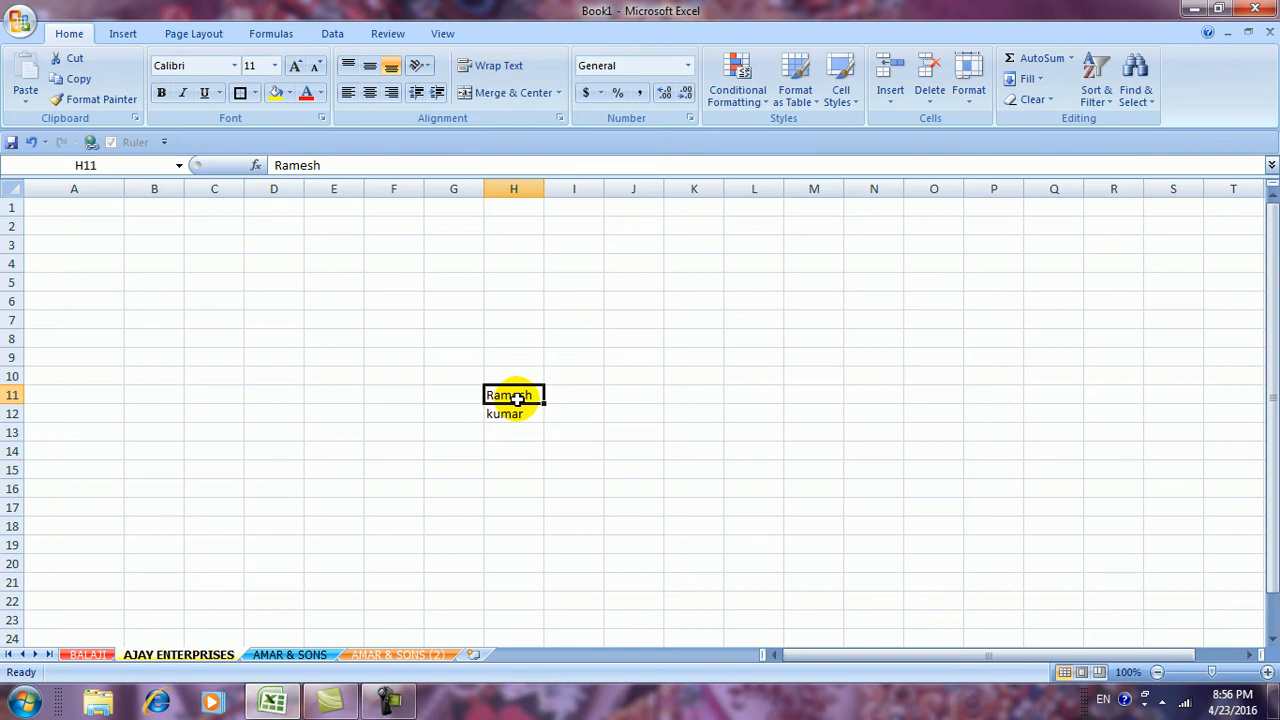
pyautogui.click(510, 416)
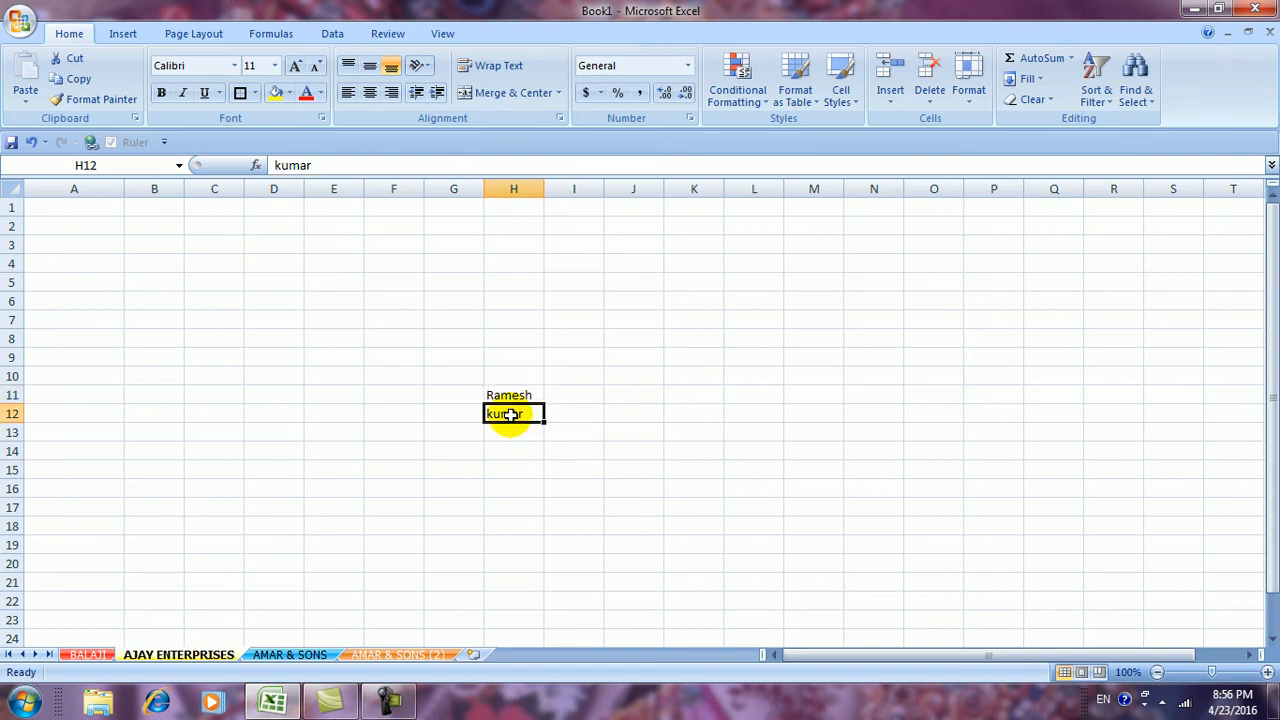
# Select F8:J15 and delete the split name
pyautogui.click(1031, 79)
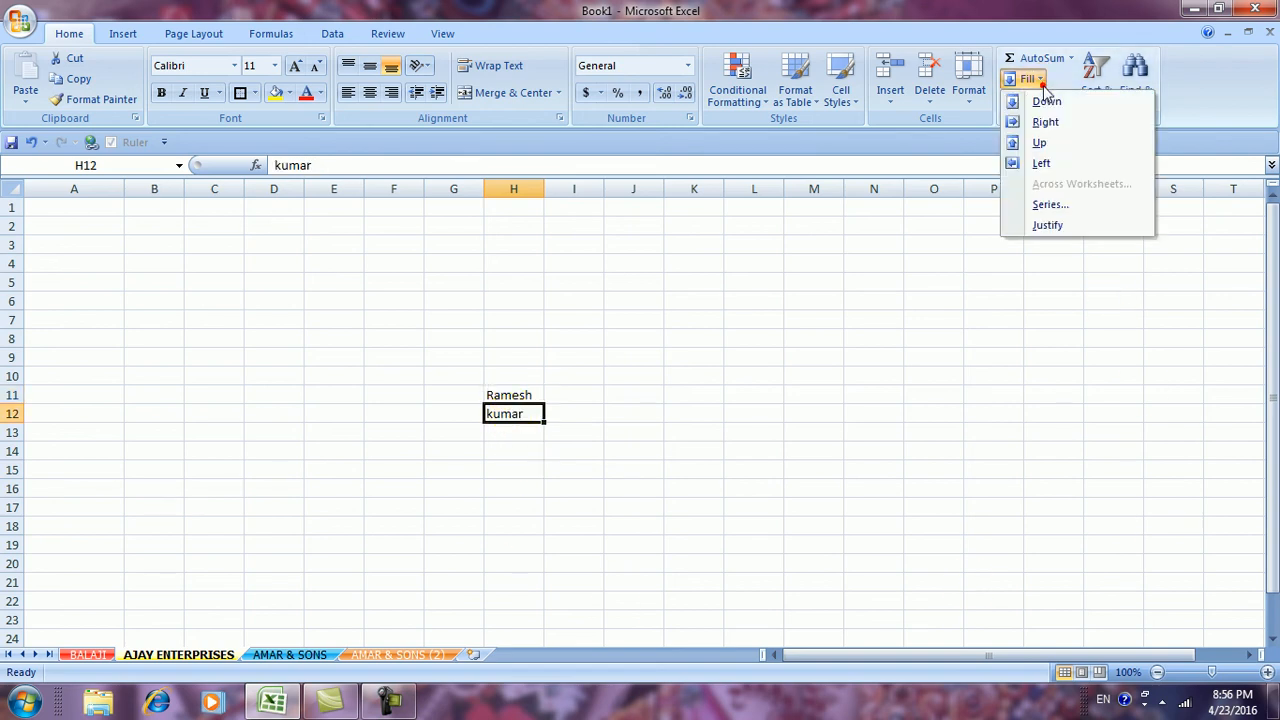
pyautogui.click(1029, 458)
pyautogui.click(1040, 99)
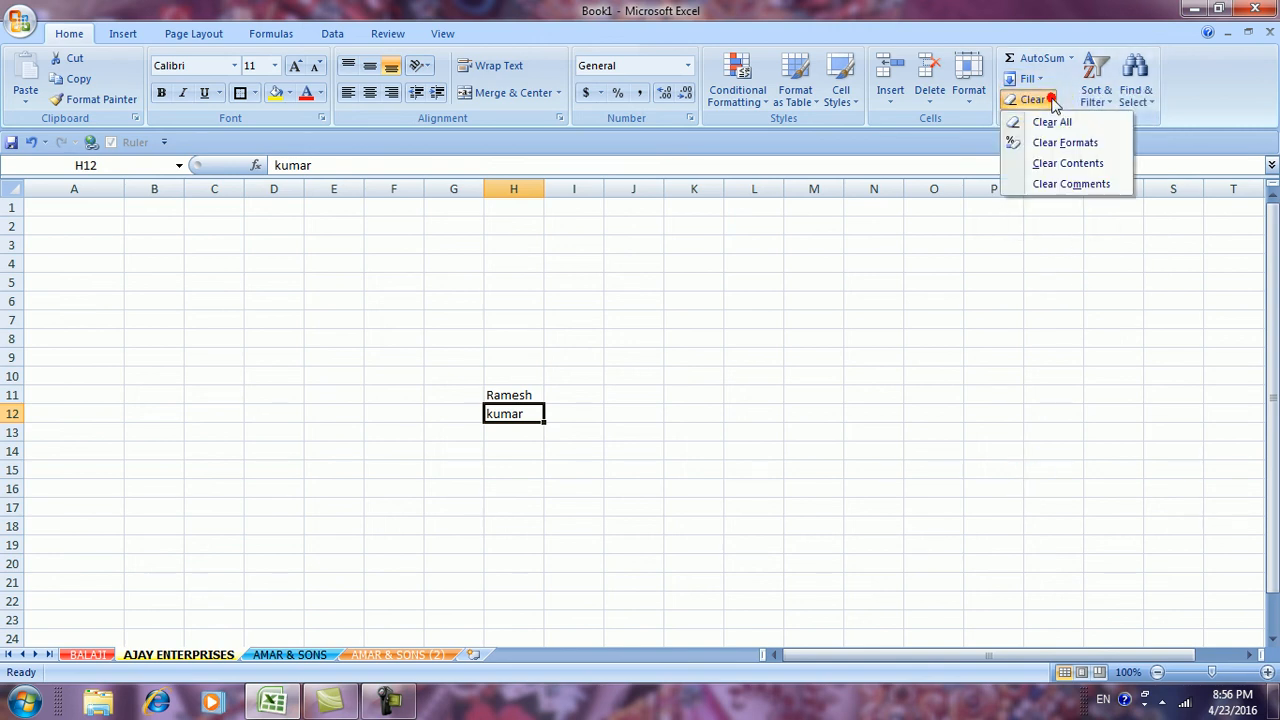
pyautogui.click(1070, 184)
pyautogui.moveTo(390, 343); pyautogui.dragTo(634, 468)
pyautogui.press('Delete')
pyautogui.click(634, 468)
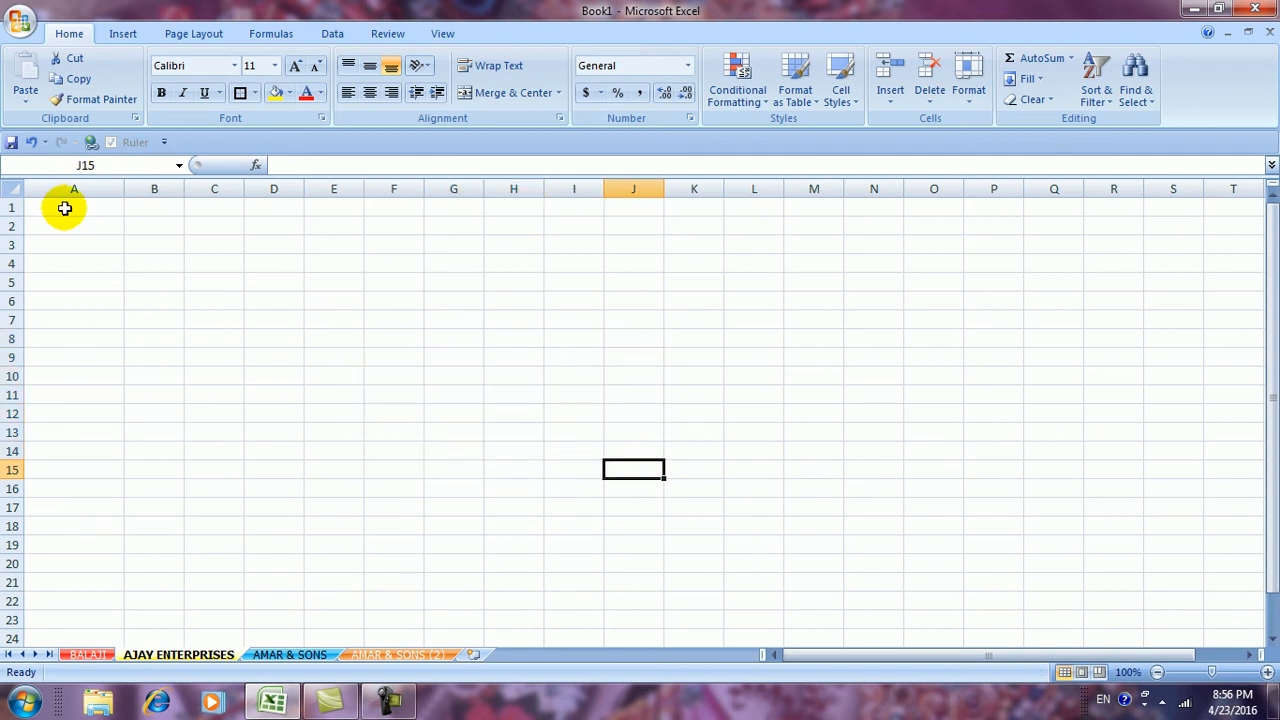
# Enter NAME in A1 with students A, B and C in A2:A4
pyautogui.click(64, 208)
pyautogui.write('NAME')
pyautogui.press('Return')
pyautogui.write('A')
pyautogui.press('Return')
pyautogui.write('B')
pyautogui.press('Return')
pyautogui.write('C')
pyautogui.press('Up')
pyautogui.press('Up')
pyautogui.press('Up')
# Add subject headings HINDI, ENG and MATH in B1:D1
pyautogui.press('Right')
pyautogui.write('HIN')
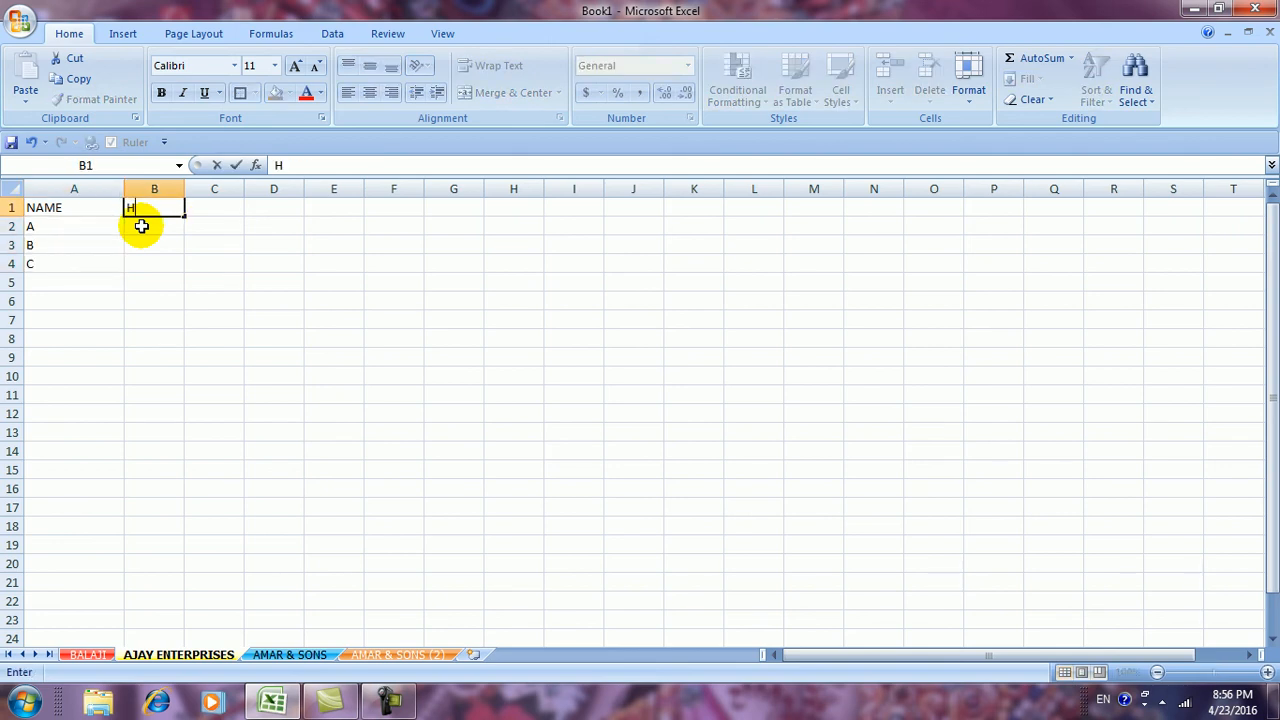
pyautogui.press('Tab')
pyautogui.write('ENG')
pyautogui.press('Tab')
pyautogui.write('M')
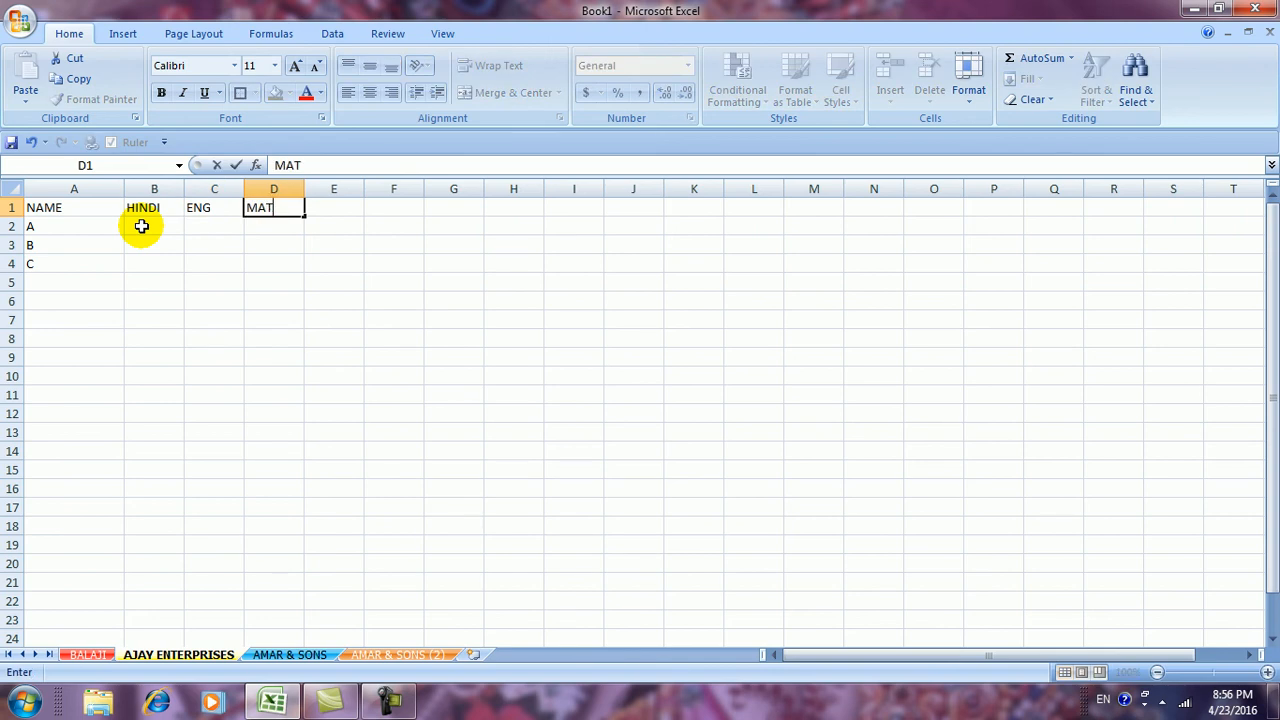
pyautogui.click(141, 226)
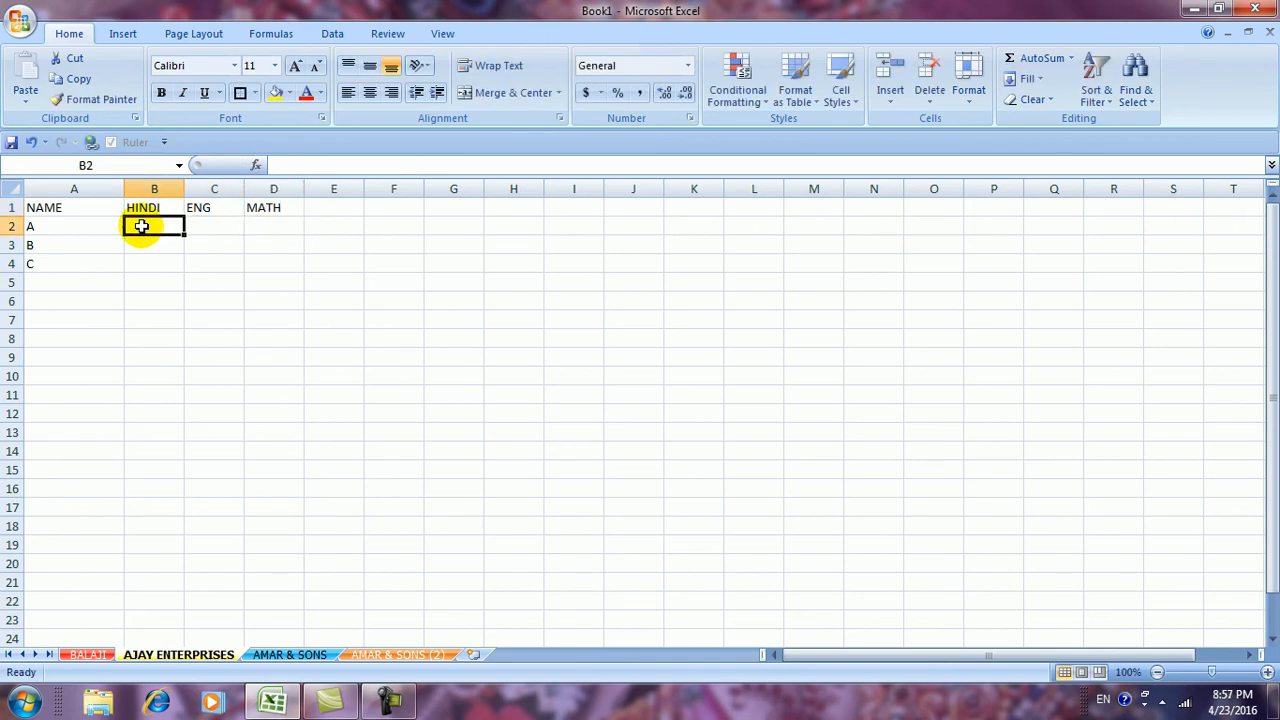
# Enter HINDI marks 52, 36 and 25 in B2:B4
pyautogui.write('52')
pyautogui.press('Return')
pyautogui.write('36')
pyautogui.press('Return')
pyautogui.write('25')
pyautogui.press('Tab')
# Enter ENG marks 74, 85 and 52 in C2:C4
pyautogui.press('Up')
pyautogui.press('Up')
pyautogui.write('74')
pyautogui.press('Return')
pyautogui.write('85')
pyautogui.press('Return')
pyautogui.write('52')
pyautogui.press('Tab')
pyautogui.press('Up')
pyautogui.press('Up')
# Enter MATH marks 24, 65 and 65 in D2:D4, correcting D4 to 65
pyautogui.write('24')
pyautogui.press('Return')
pyautogui.write('65')
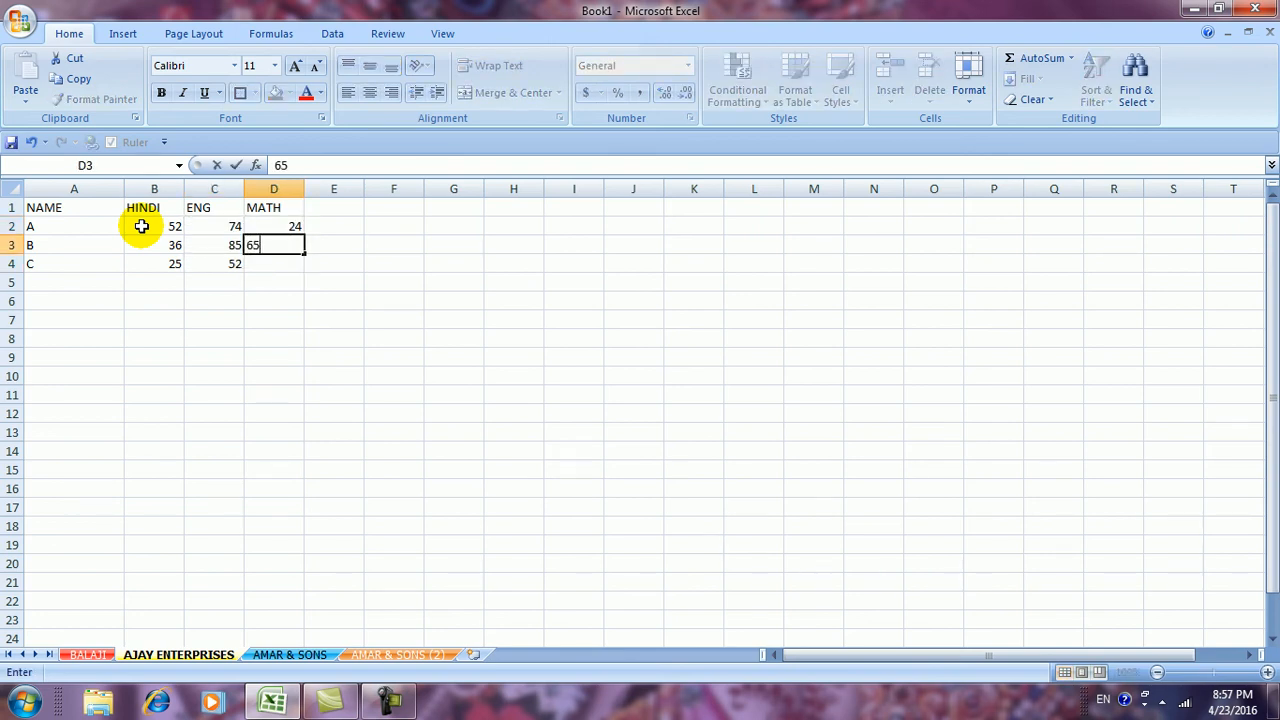
pyautogui.press('Return')
pyautogui.write('235')
pyautogui.press('Tab')
pyautogui.press('Left')
pyautogui.write('65')
pyautogui.press('Up')
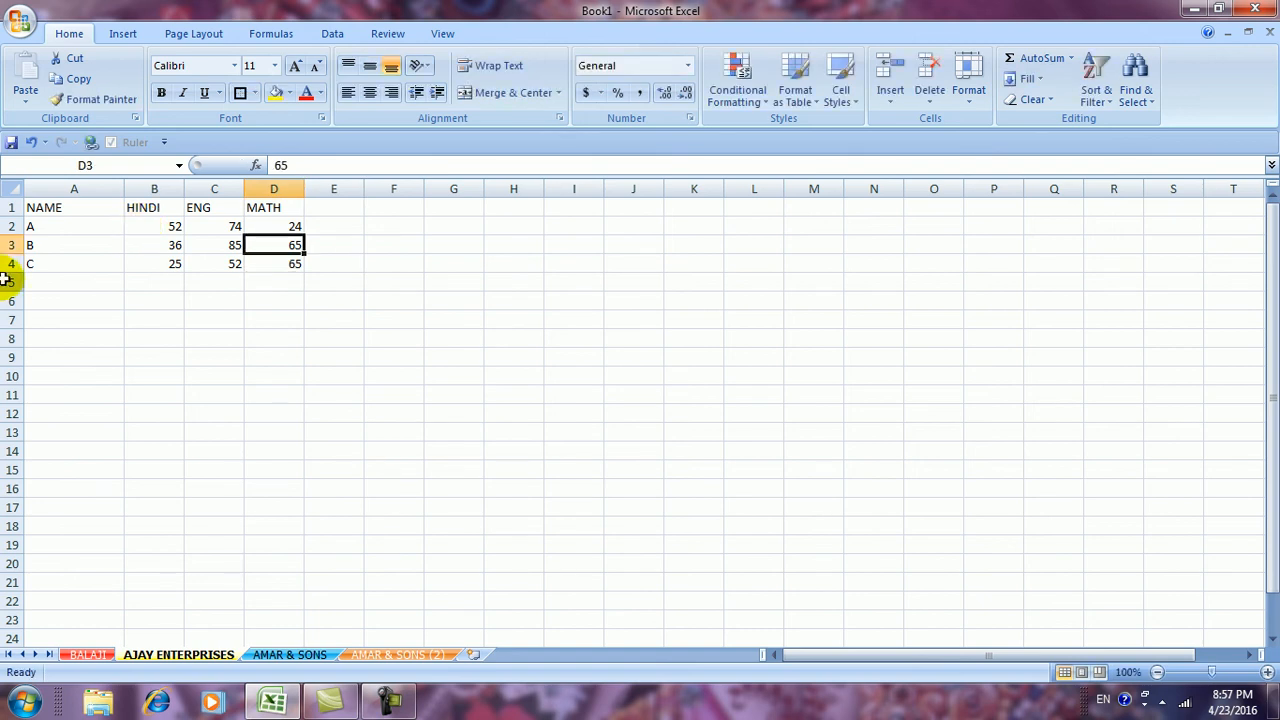
# AutoSum each row into E2:E4 (150, 186, 142) and head the column TOTAL
pyautogui.click(331, 222)
pyautogui.click(1025, 60)
pyautogui.press('Return')
pyautogui.click(754, 320)
pyautogui.click(338, 224)
pyautogui.moveTo(366, 234); pyautogui.dragTo(366, 272)
pyautogui.click(406, 318)
pyautogui.click(344, 210)
pyautogui.write('TOTAL')
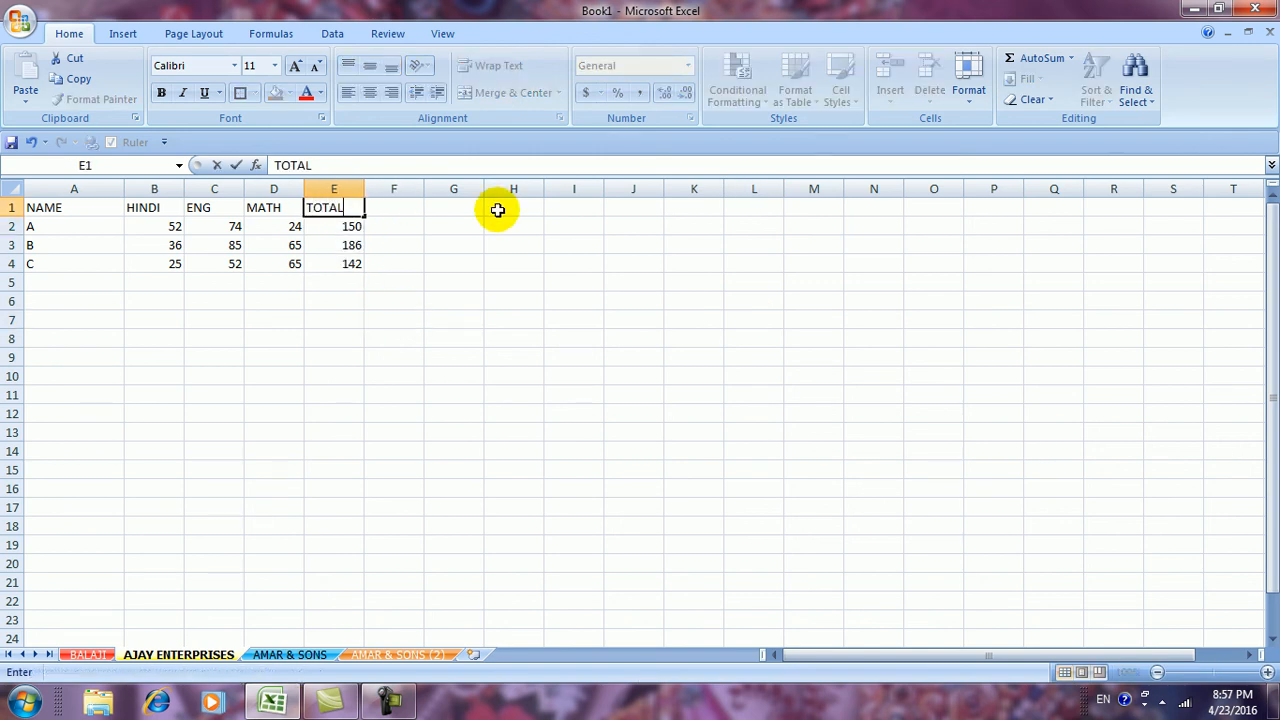
pyautogui.click(445, 394)
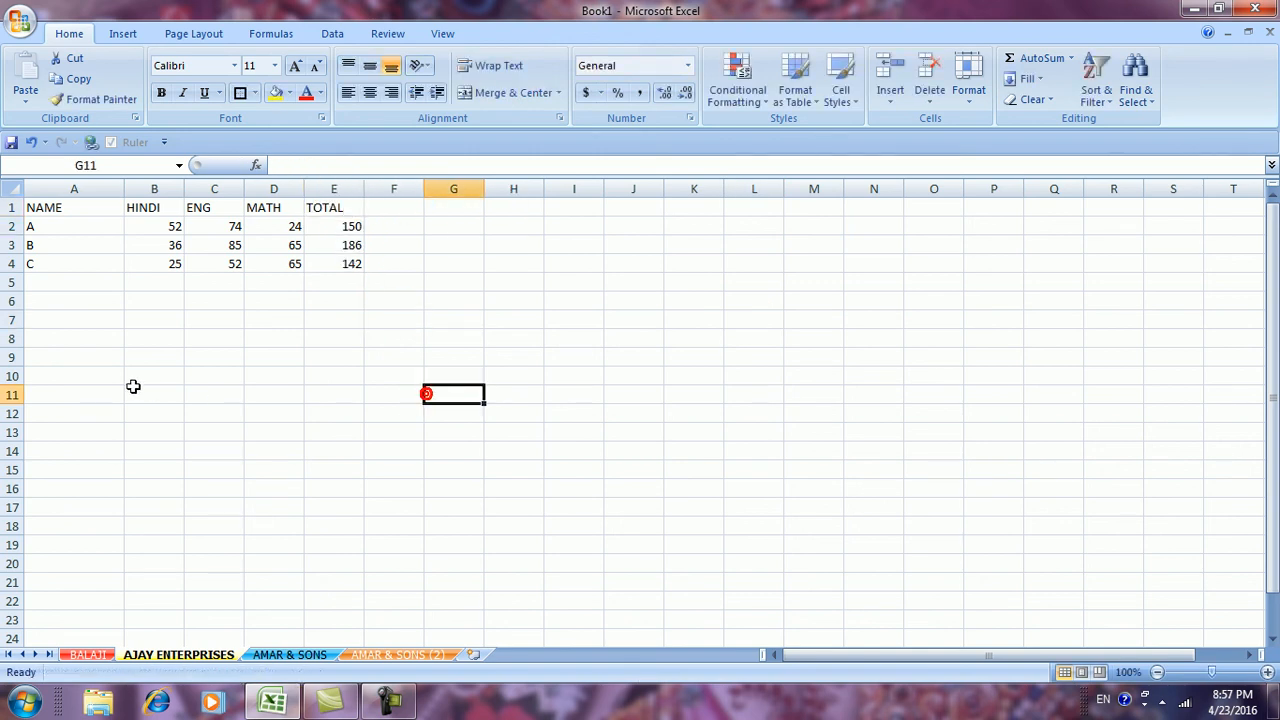
# Apply All Borders to the A1:E4 marks table
pyautogui.moveTo(50, 207); pyautogui.dragTo(361, 263)
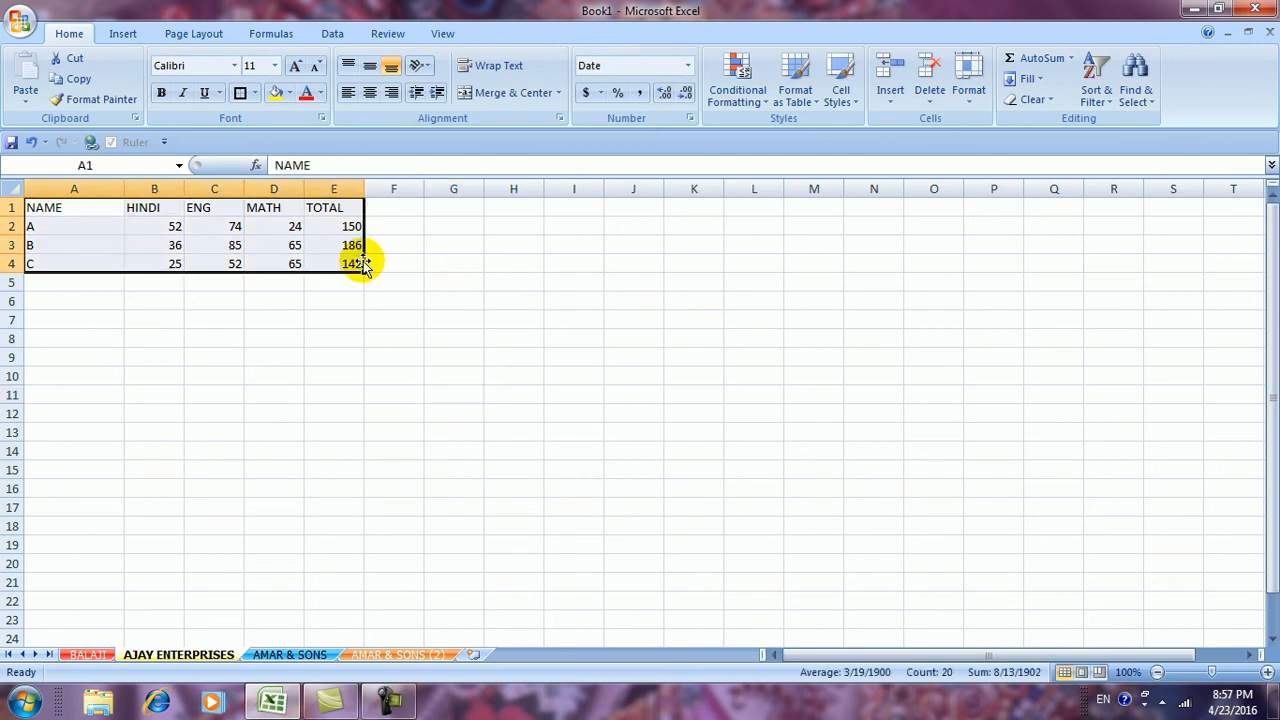
pyautogui.click(255, 92)
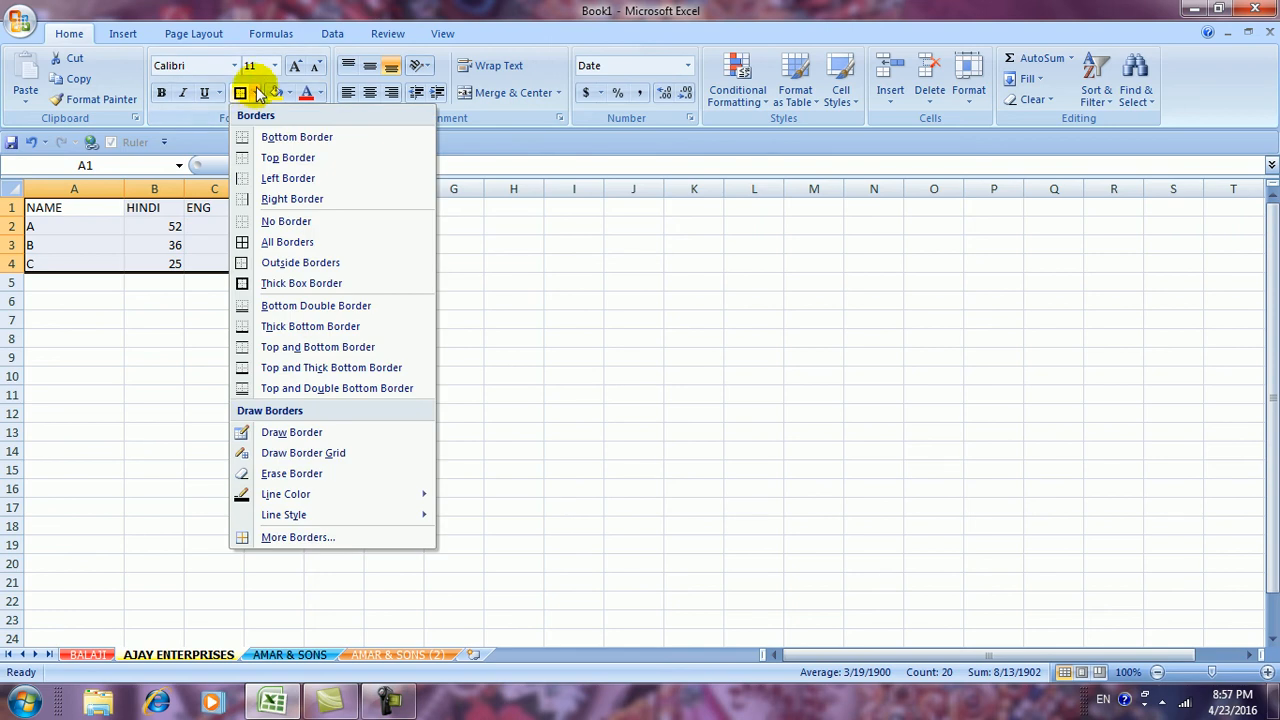
pyautogui.click(268, 244)
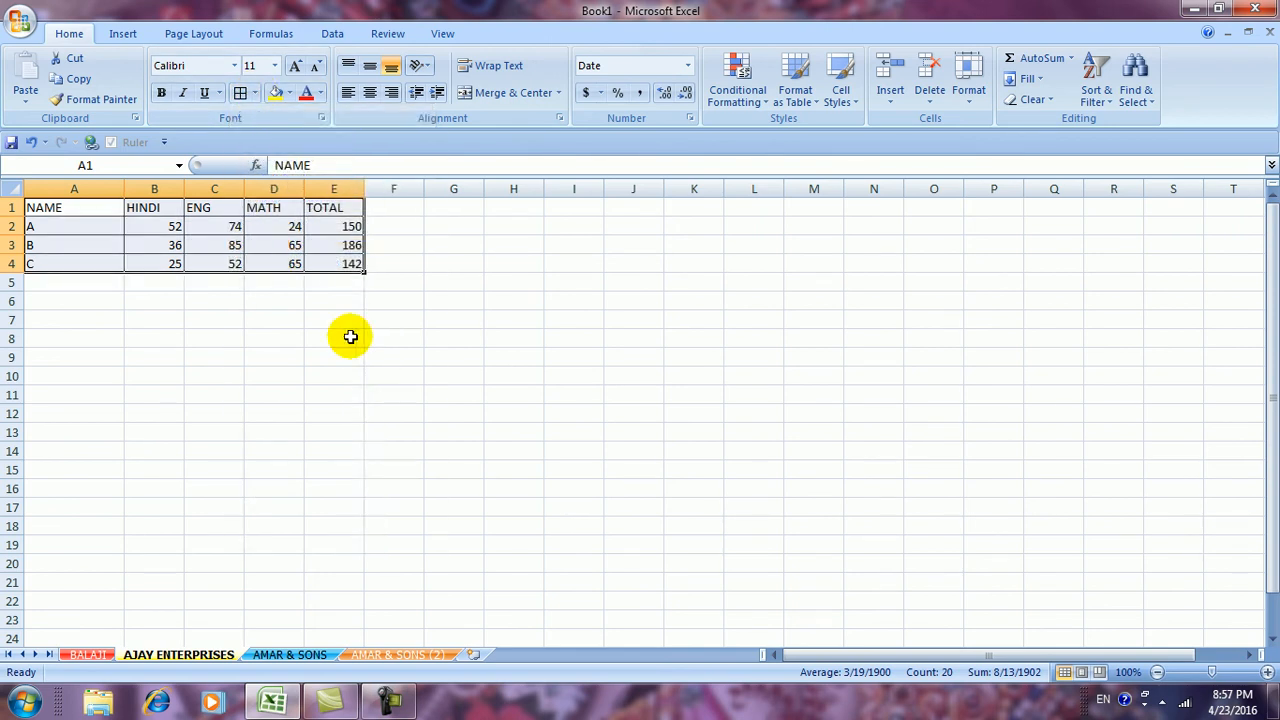
pyautogui.click(346, 337)
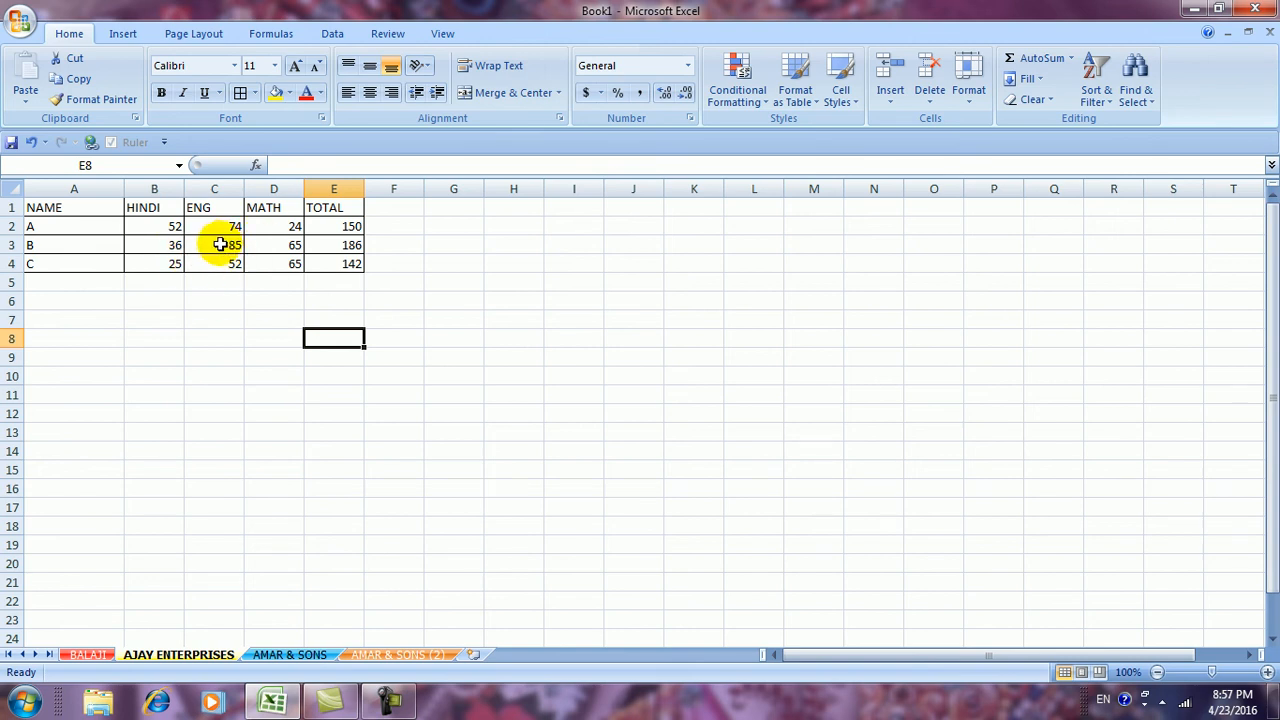
pyautogui.click(219, 244)
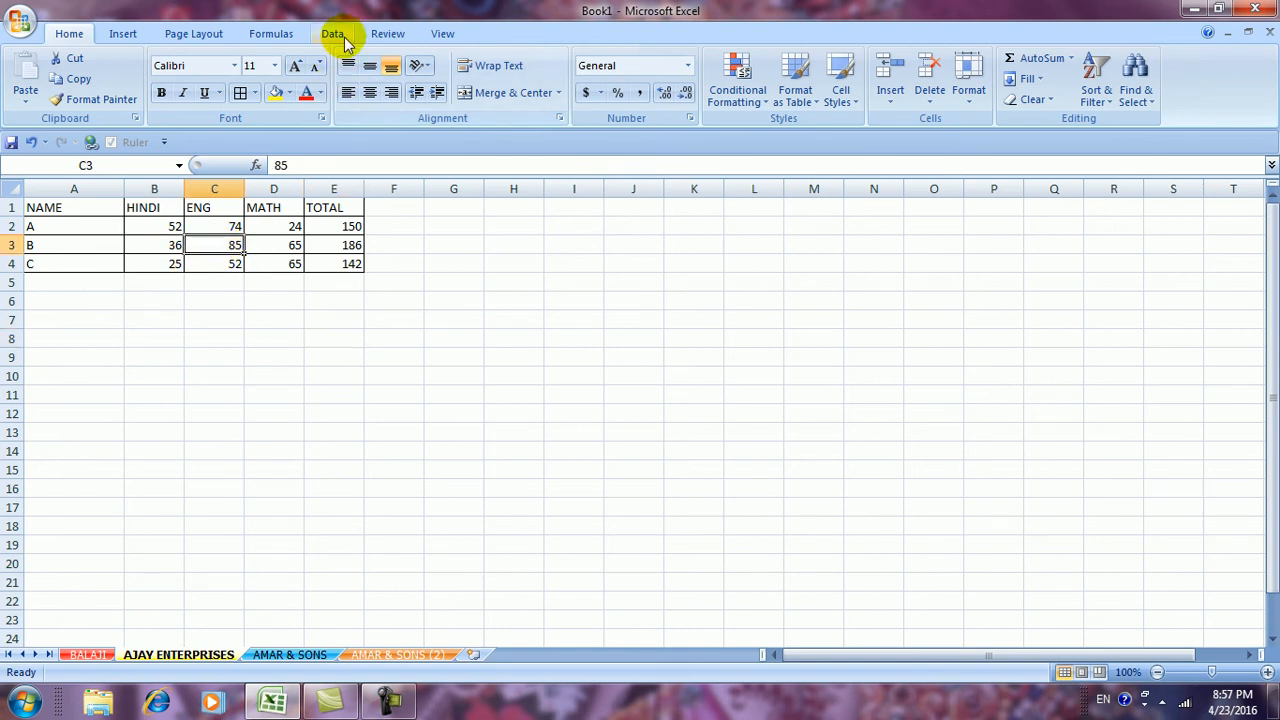
# Add GOOD comments to cells C3, A3 and E4 from the Review tab
pyautogui.click(376, 35)
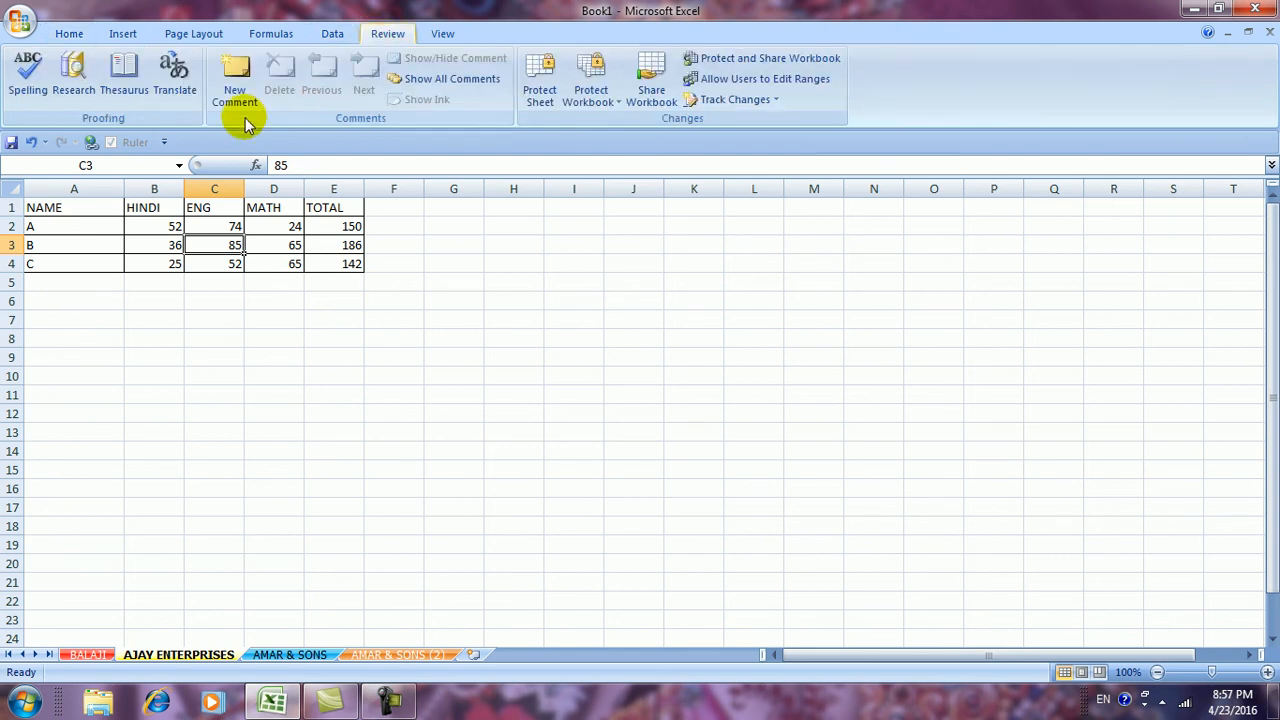
pyautogui.click(232, 85)
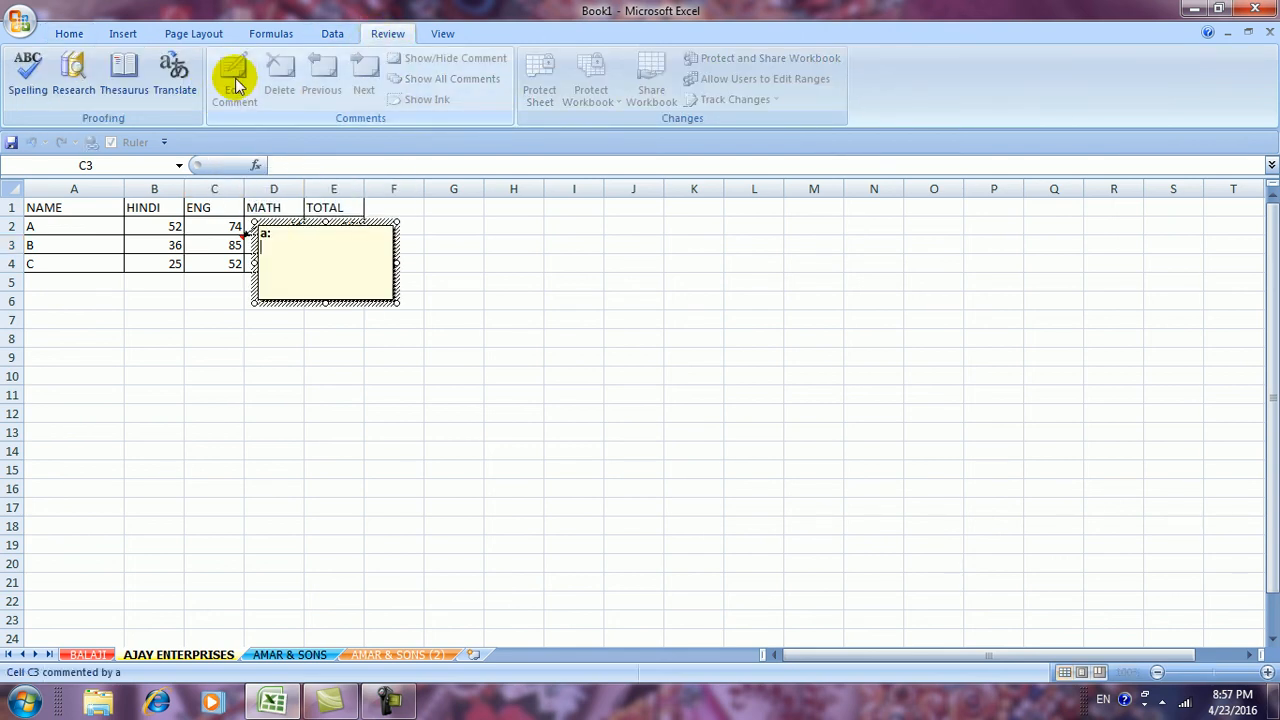
pyautogui.write('GOOD')
pyautogui.click(377, 375)
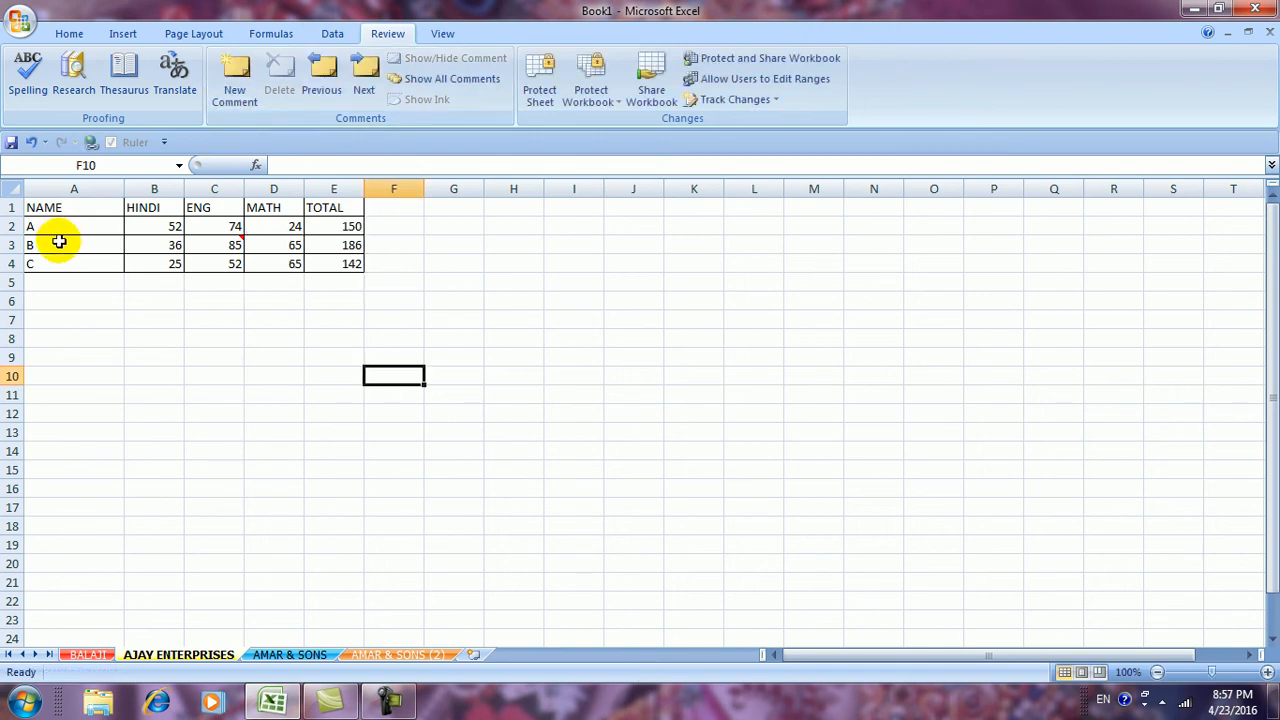
pyautogui.click(59, 242)
pyautogui.click(236, 80)
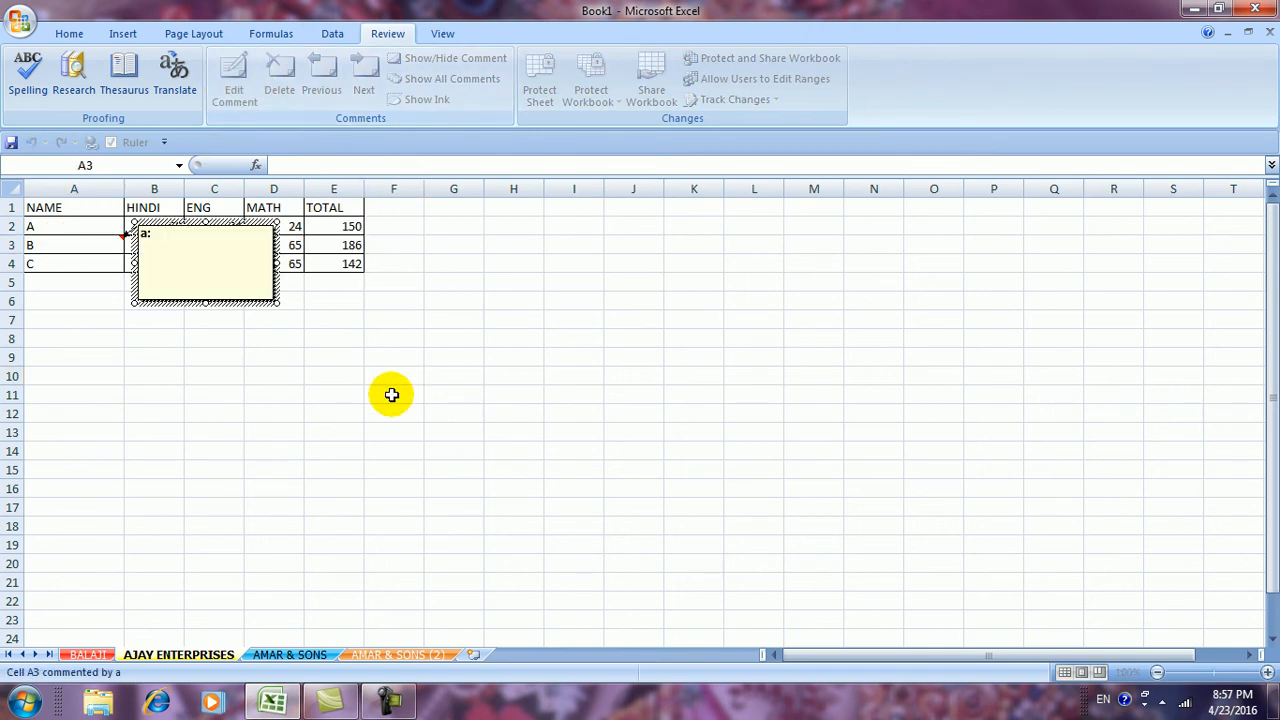
pyautogui.write('GOOD')
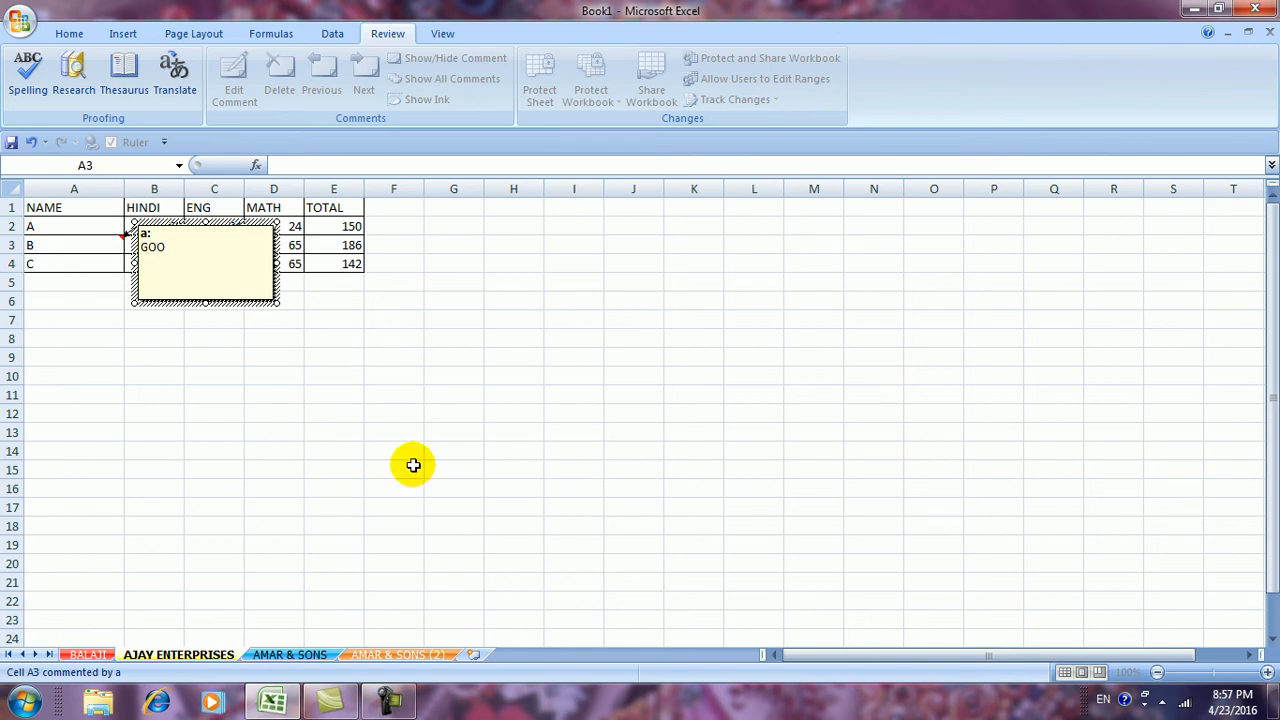
pyautogui.click(393, 582)
pyautogui.click(333, 265)
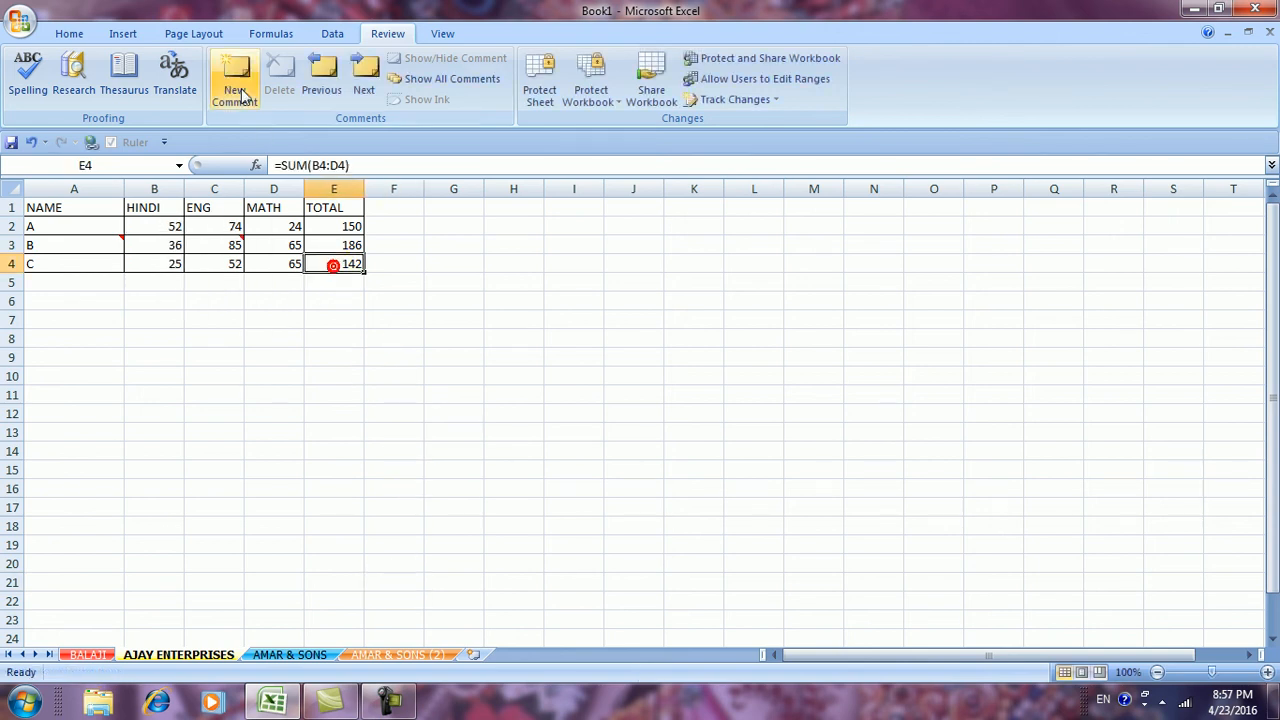
pyautogui.click(236, 80)
pyautogui.write('GOOD')
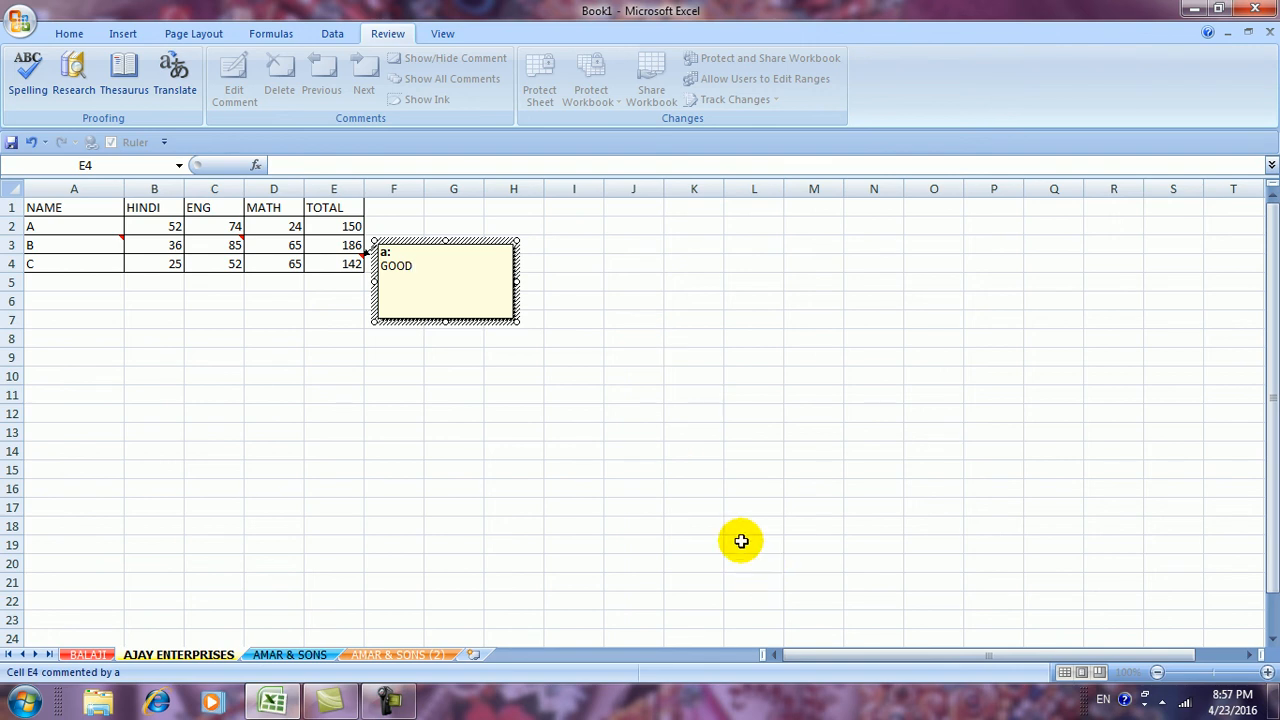
pyautogui.click(694, 488)
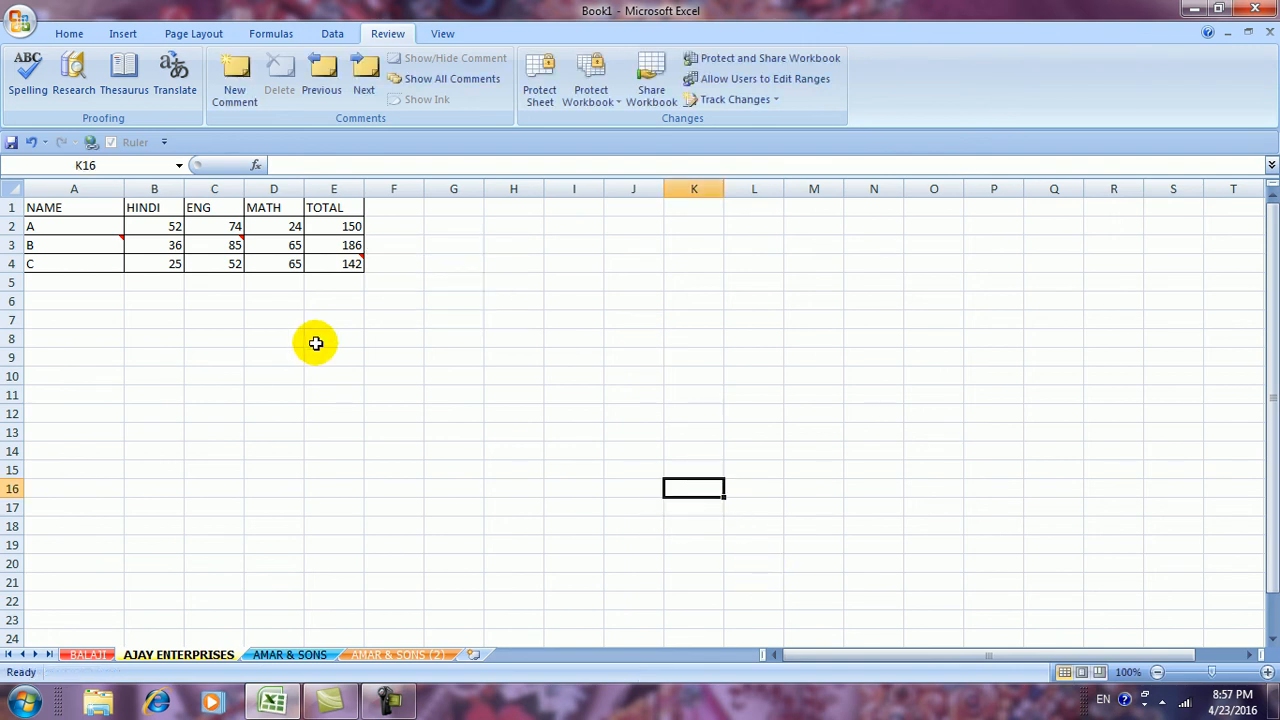
# Try Clear Comments on one cell, then Clear All on A1:E4 and undo it
pyautogui.click(70, 34)
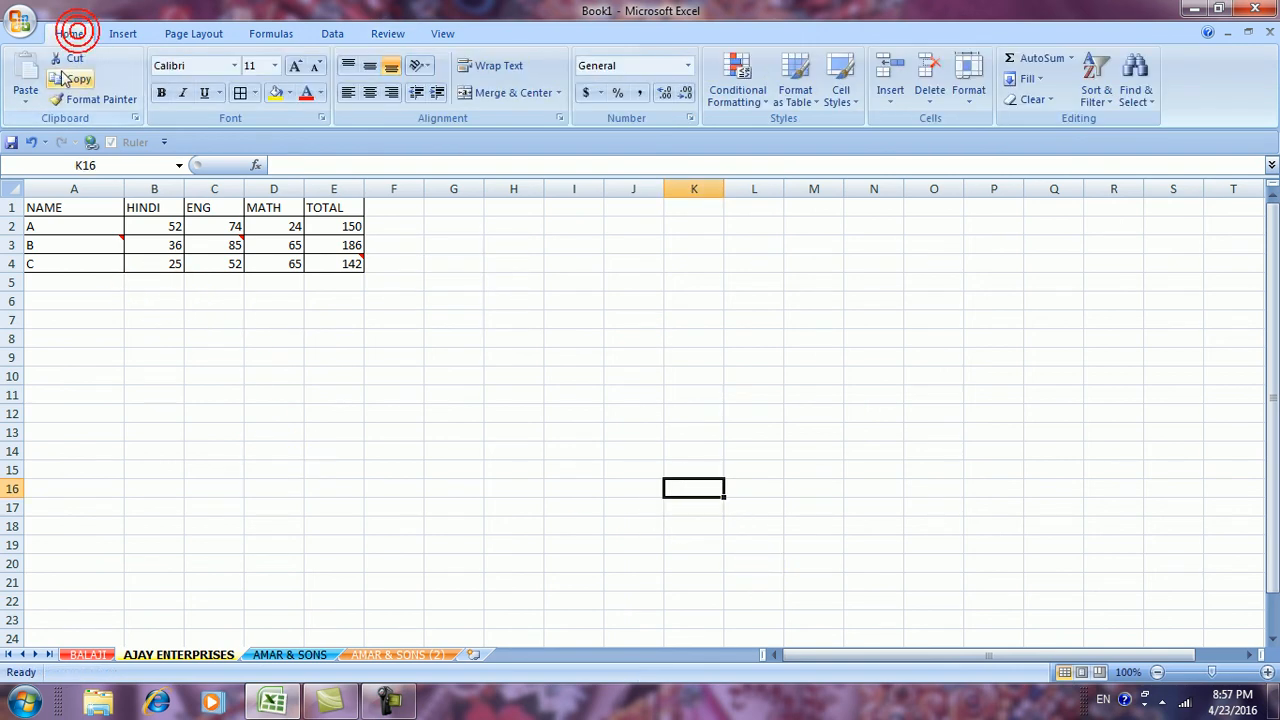
pyautogui.click(1048, 100)
pyautogui.click(1062, 185)
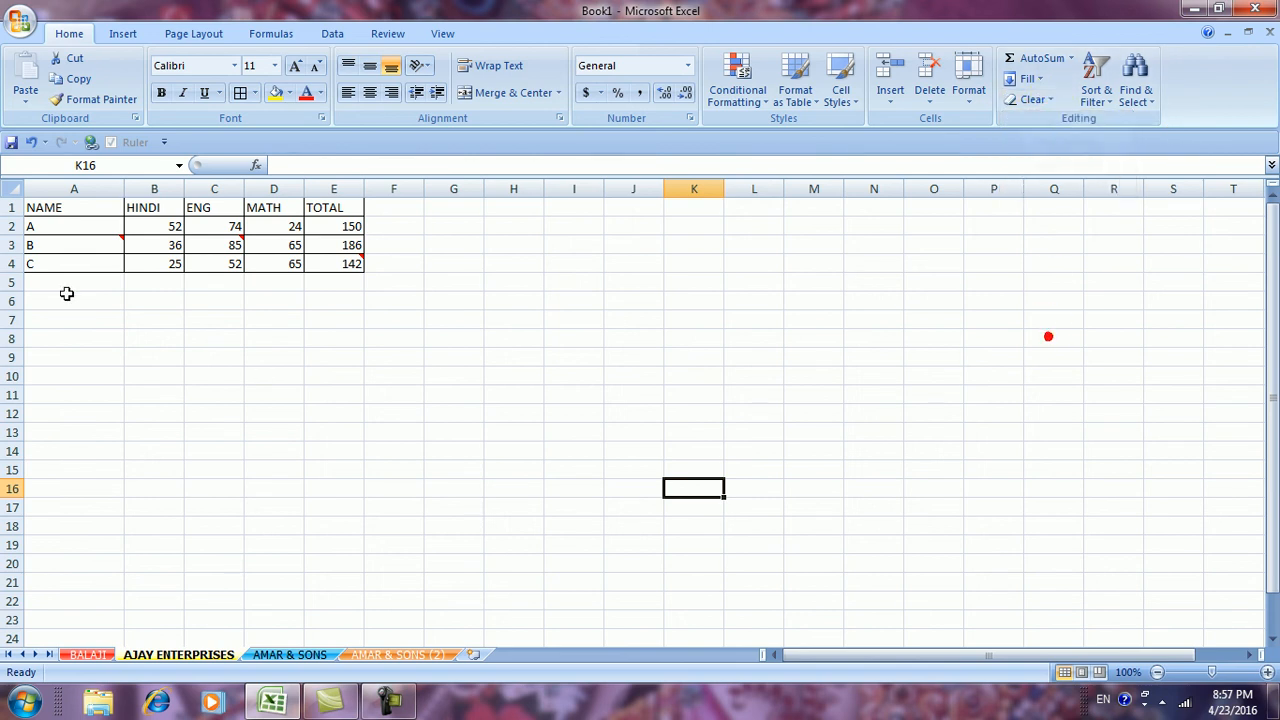
pyautogui.moveTo(33, 206); pyautogui.dragTo(345, 263)
pyautogui.click(1036, 99)
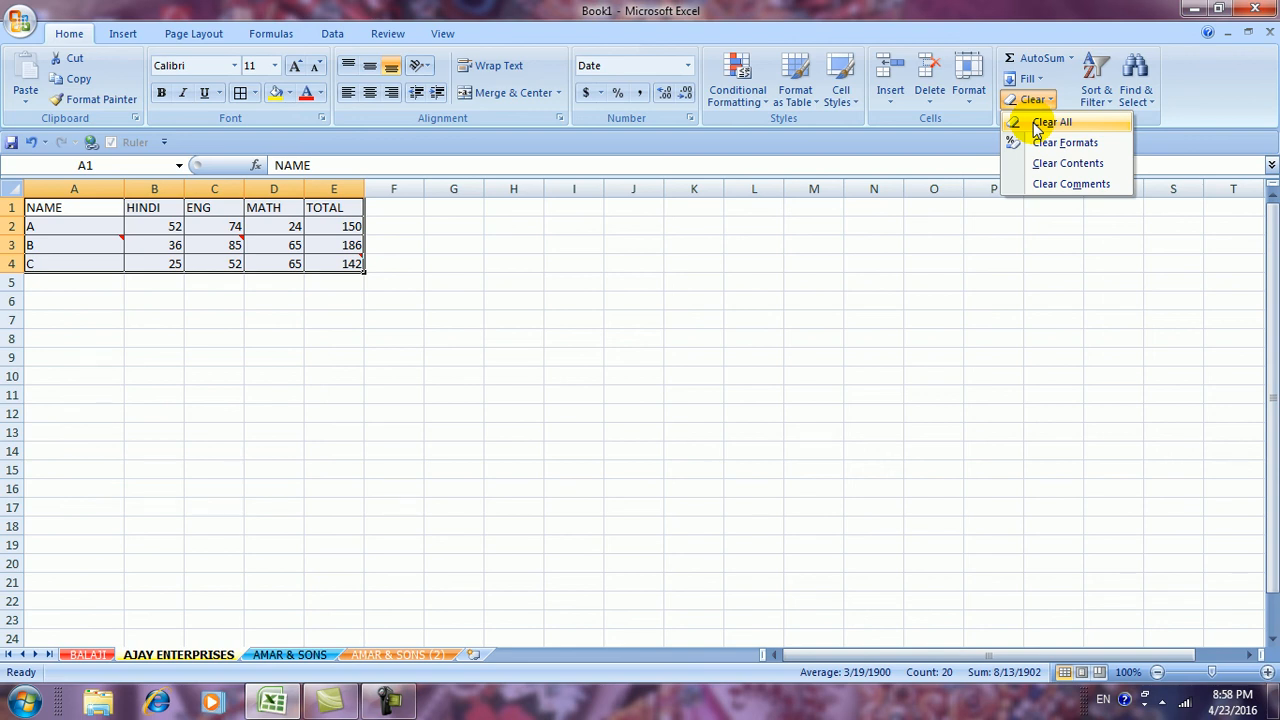
pyautogui.click(1036, 122)
pyautogui.moveTo(770, 356); pyautogui.dragTo(770, 340)
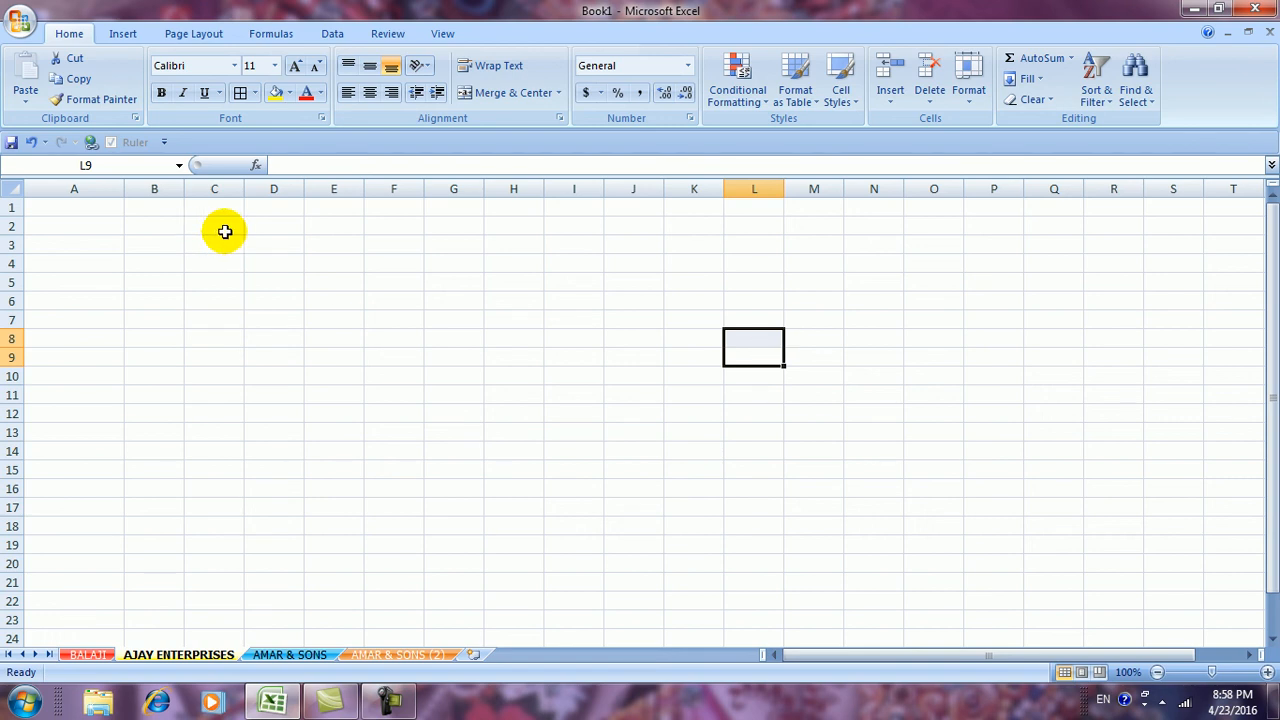
pyautogui.hotkey('ctrl', 'z')
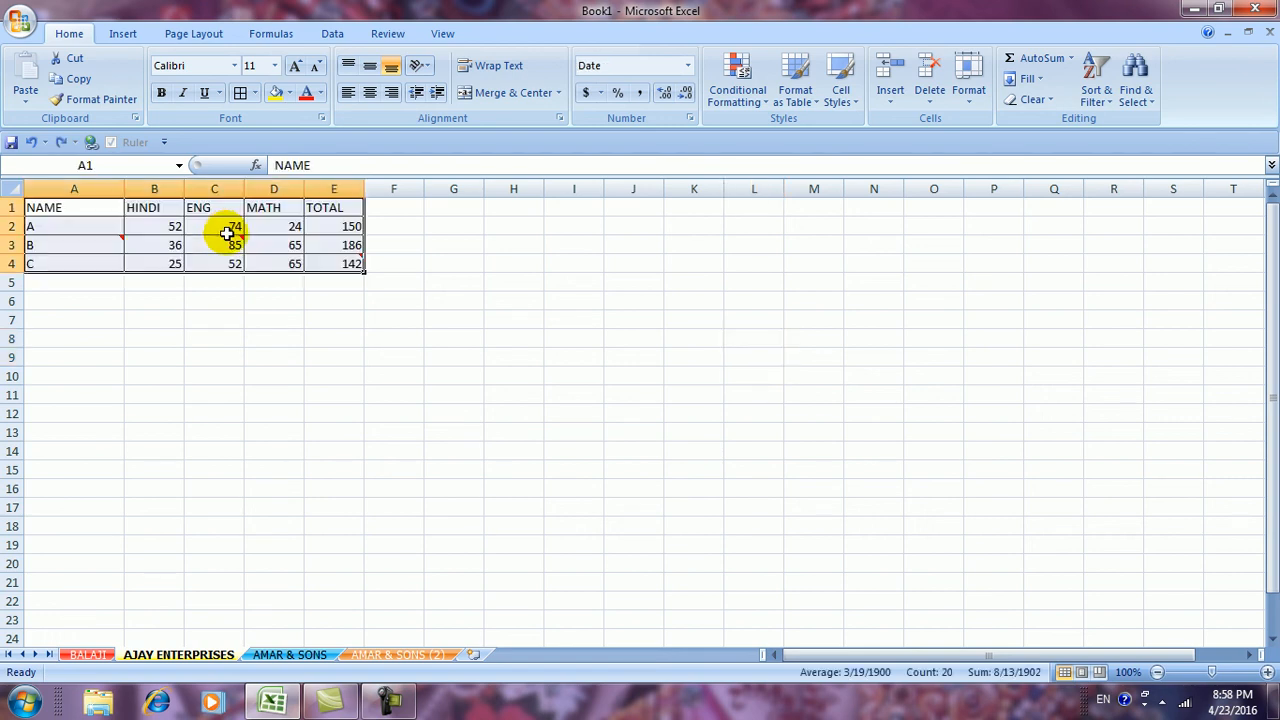
# Clear Formats, then Clear Contents on the table, undoing each
pyautogui.click(1043, 97)
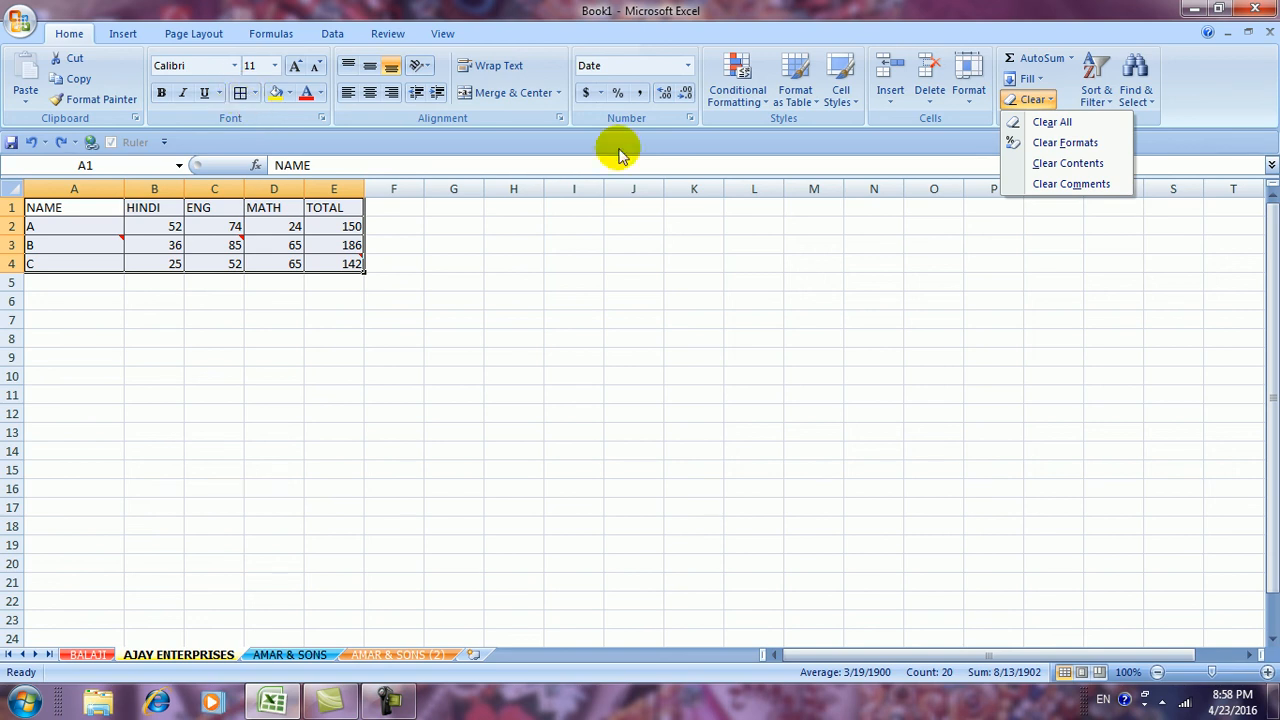
pyautogui.click(1094, 148)
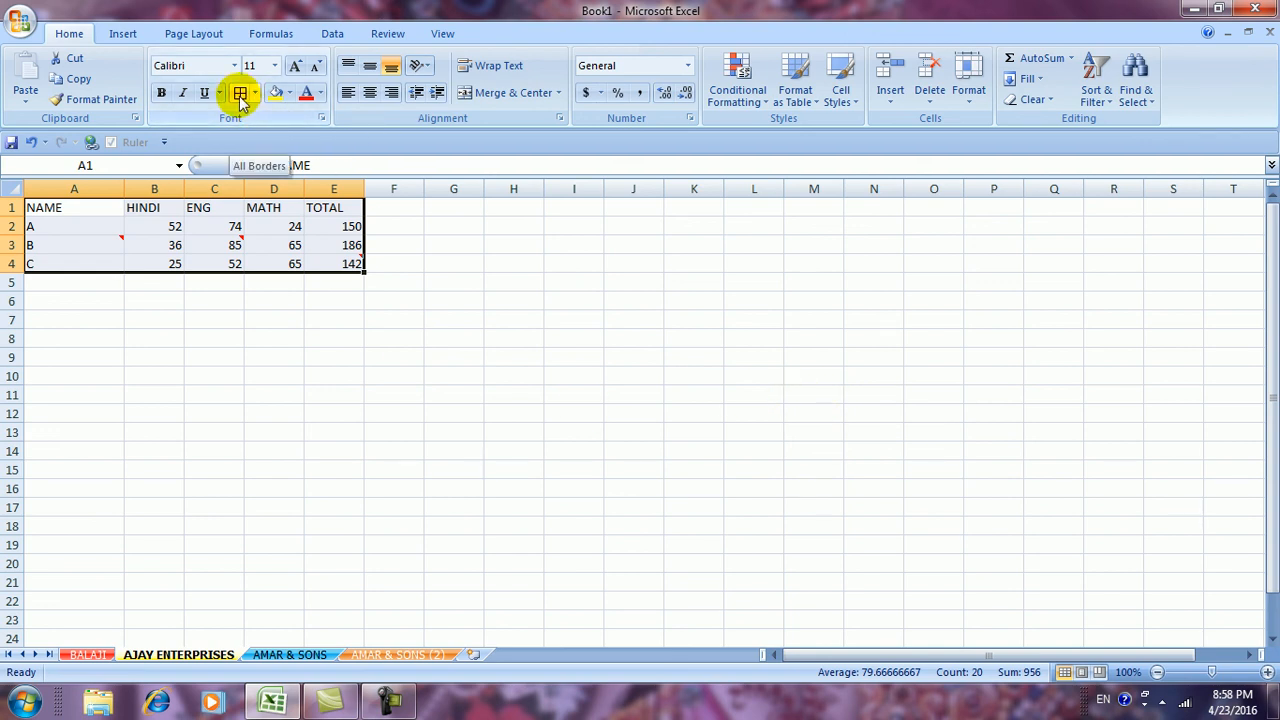
pyautogui.hotkey('ctrl', 'z')
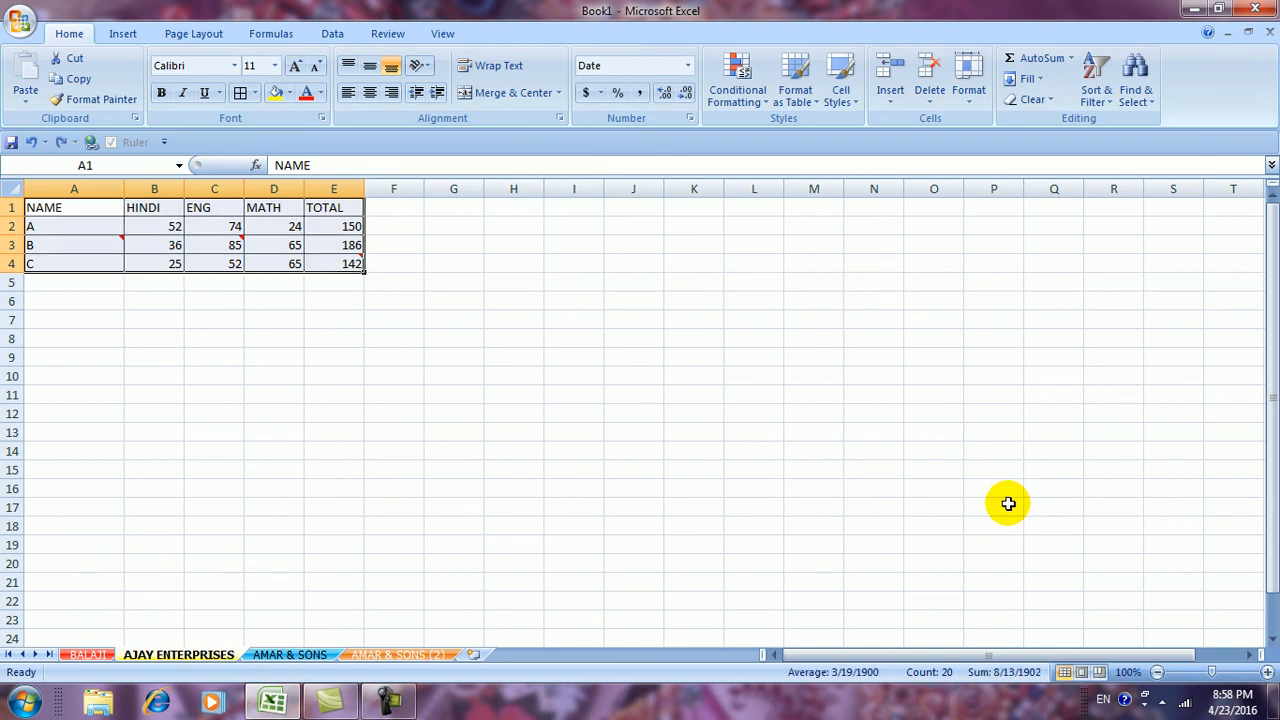
pyautogui.click(1033, 99)
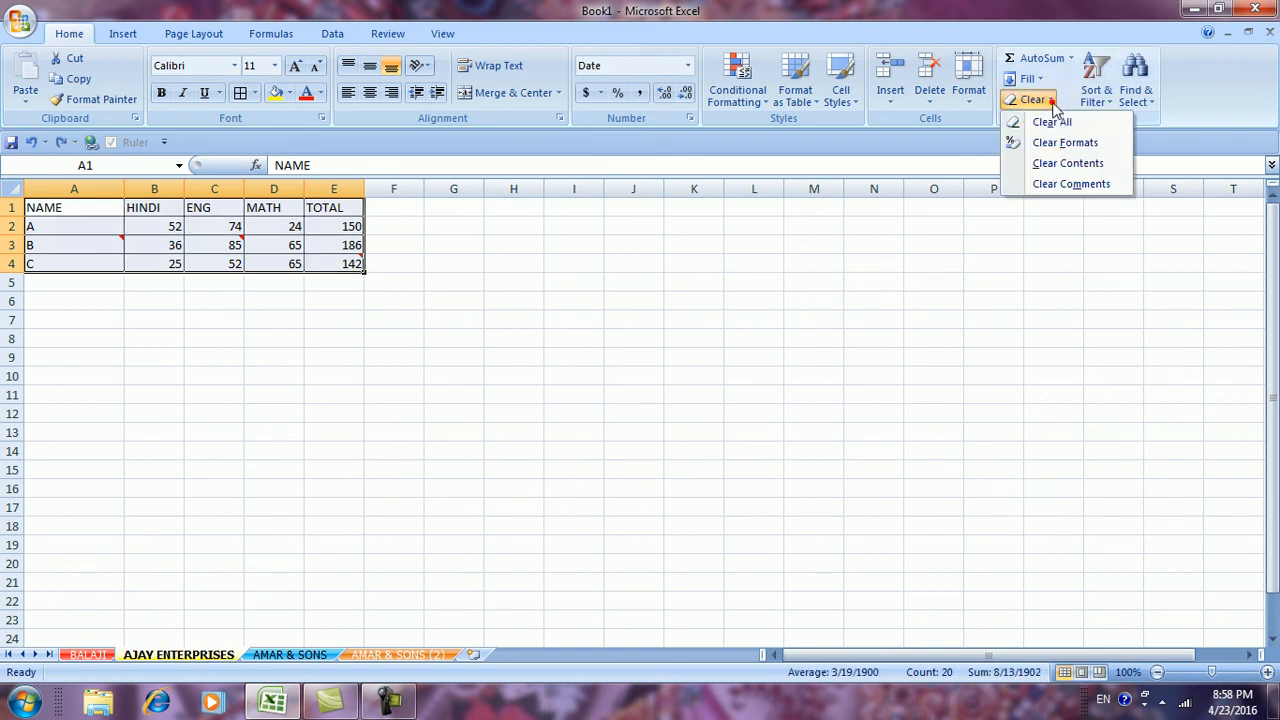
pyautogui.click(1052, 170)
pyautogui.moveTo(212, 240)
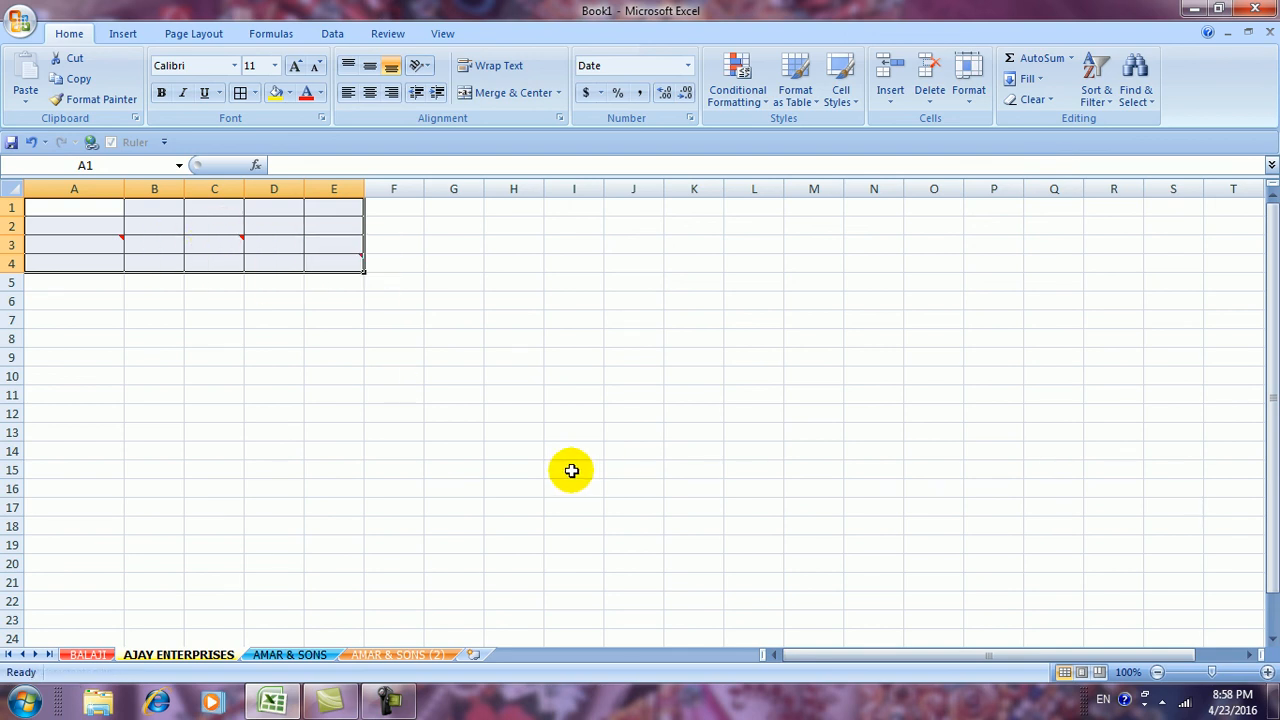
pyautogui.hotkey('ctrl', 'z')
# Clear the comments from the table, then dismiss the Clear menu unused
pyautogui.click(1030, 99)
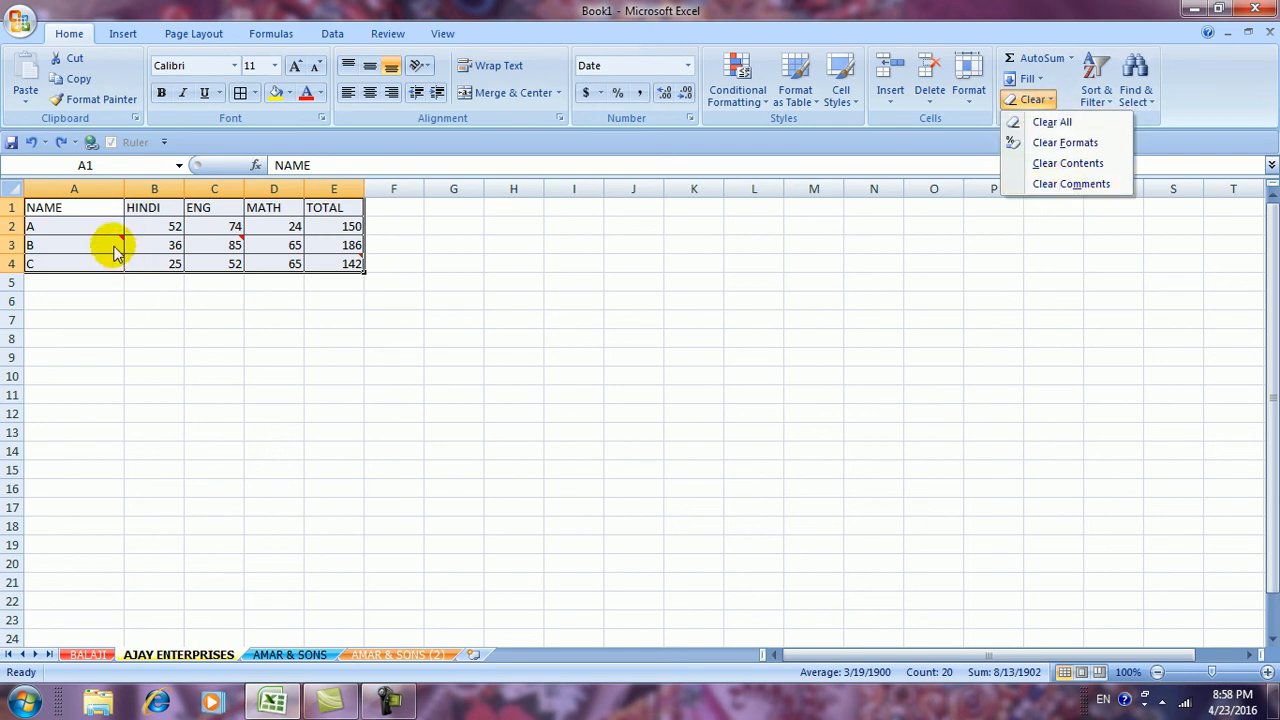
pyautogui.moveTo(333, 265)
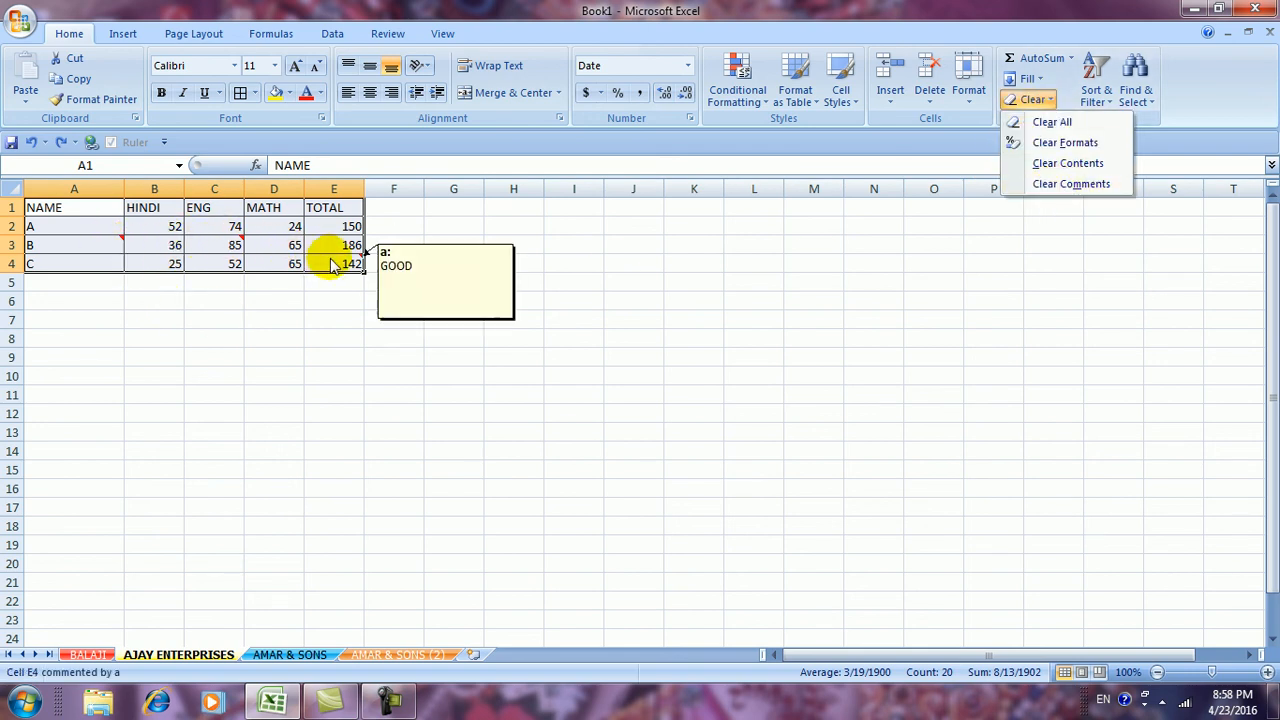
pyautogui.click(1050, 185)
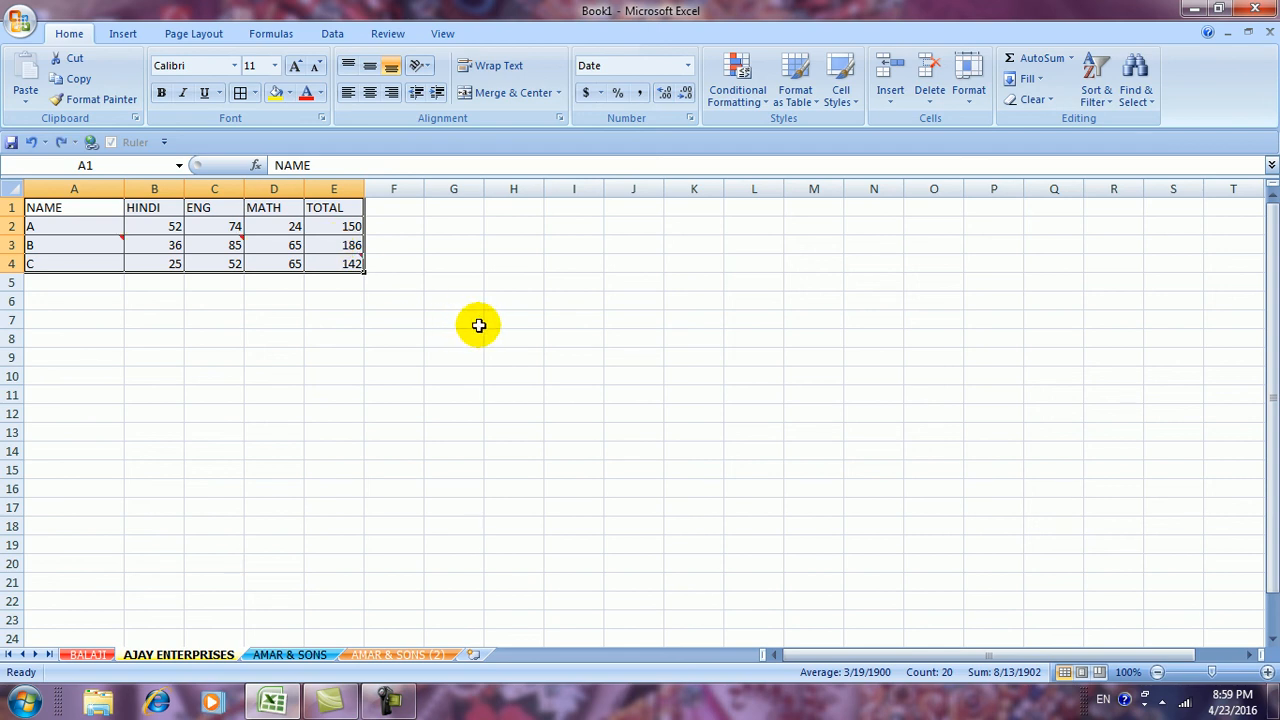
pyautogui.click(479, 325)
pyautogui.click(1030, 99)
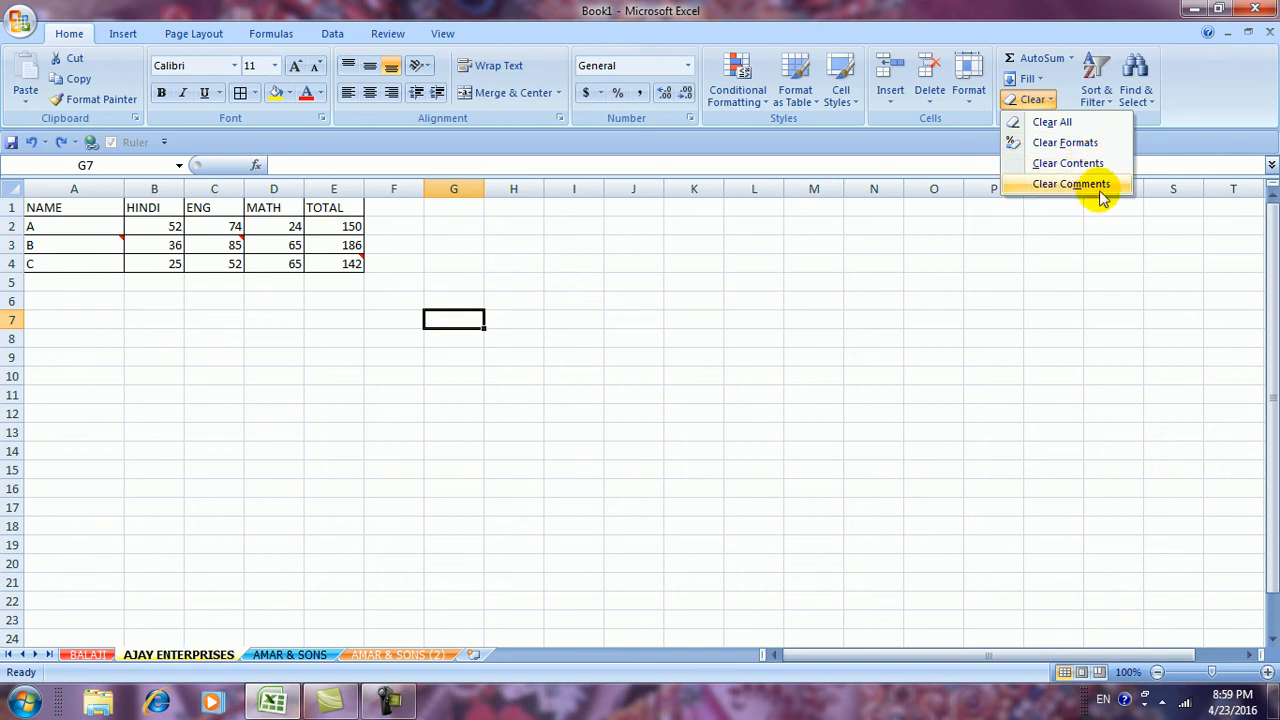
pyautogui.click(975, 352)
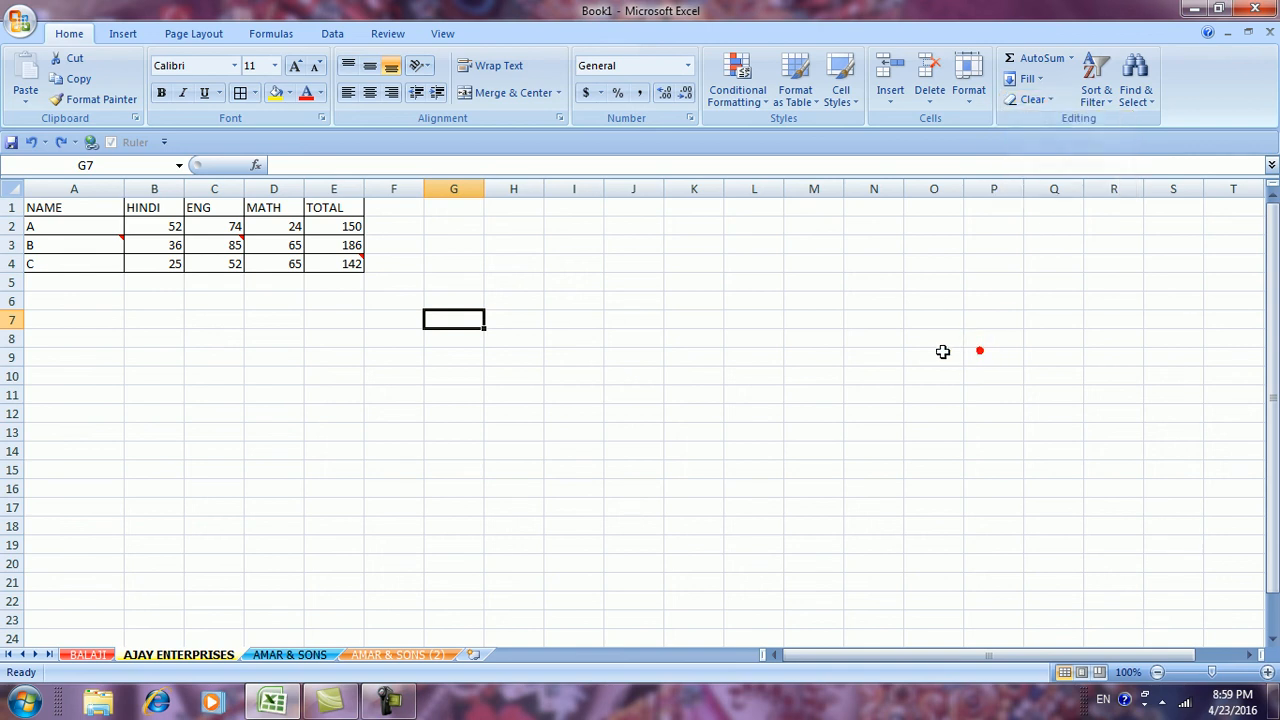
# Switch to the AMAR & SONS sheet
pyautogui.click(1110, 100)
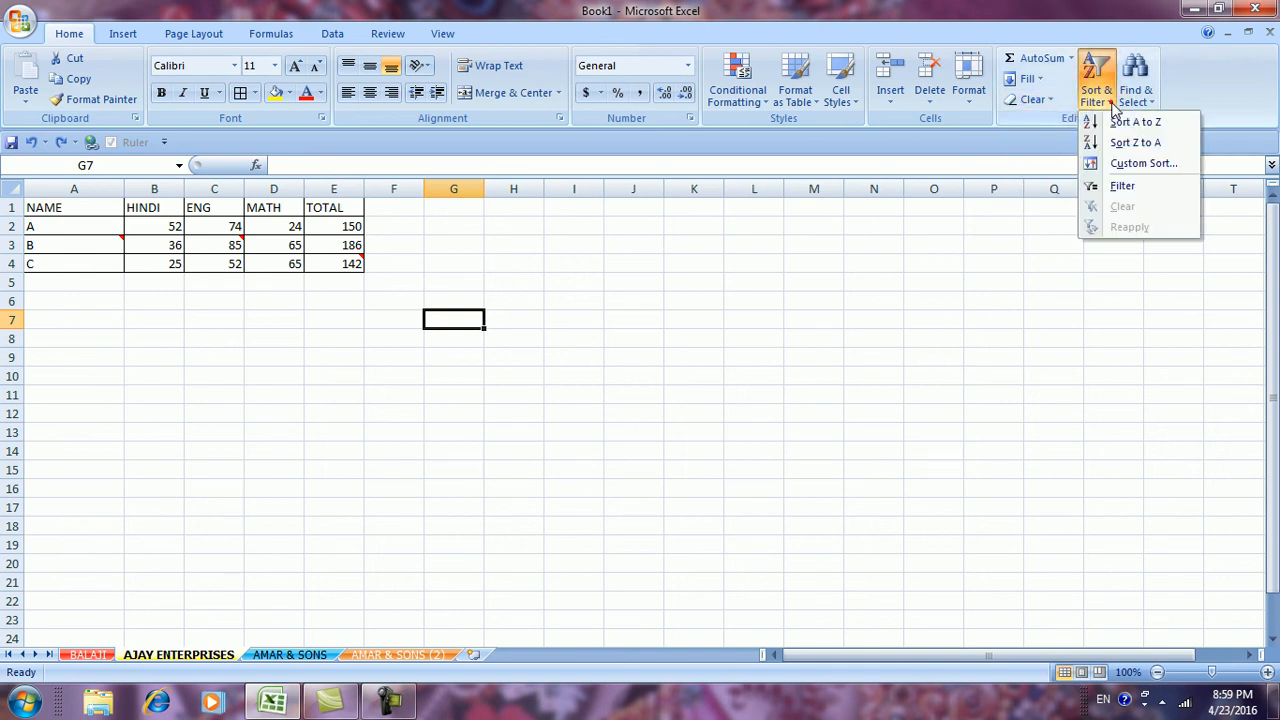
pyautogui.click(786, 352)
pyautogui.click(284, 658)
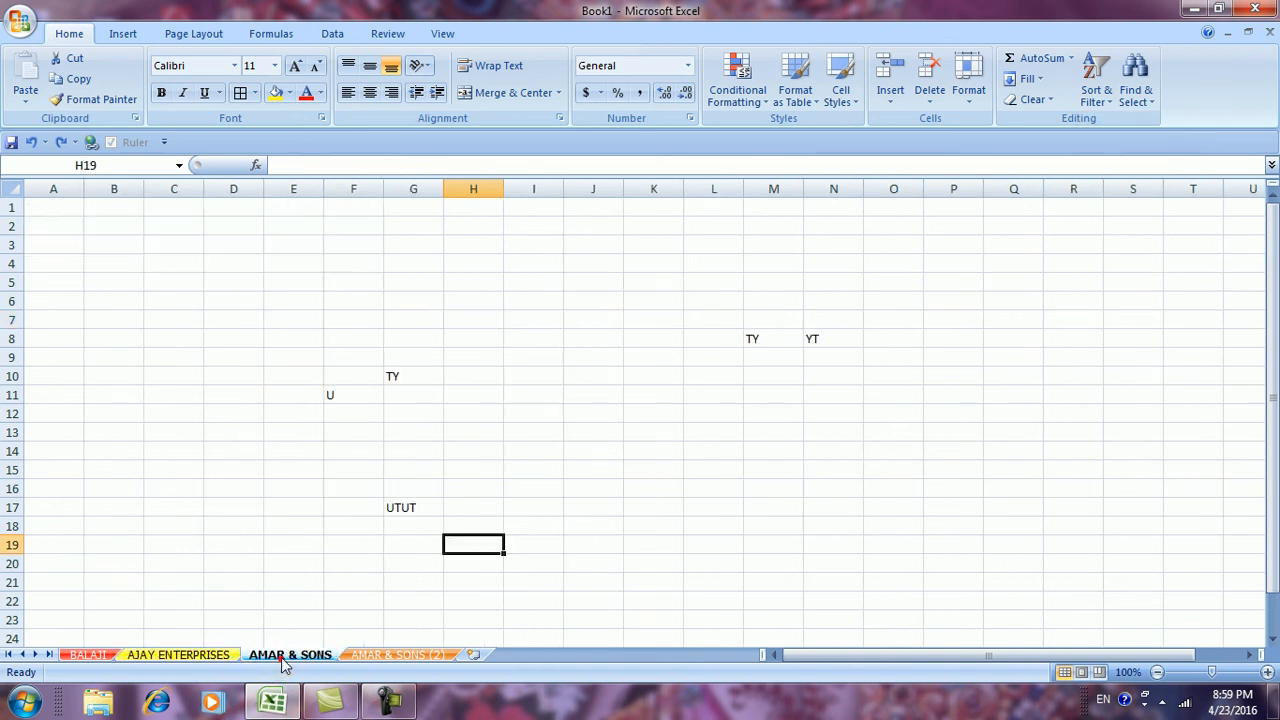
pyautogui.click(1107, 100)
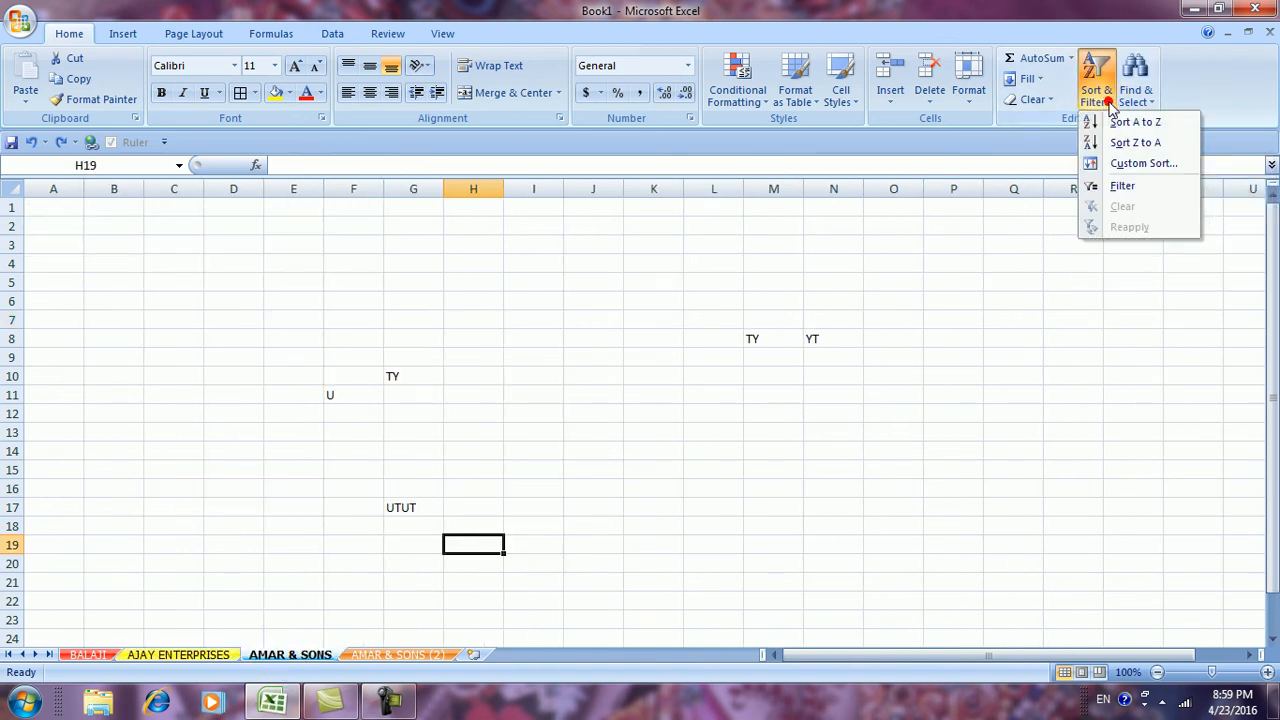
pyautogui.click(55, 204)
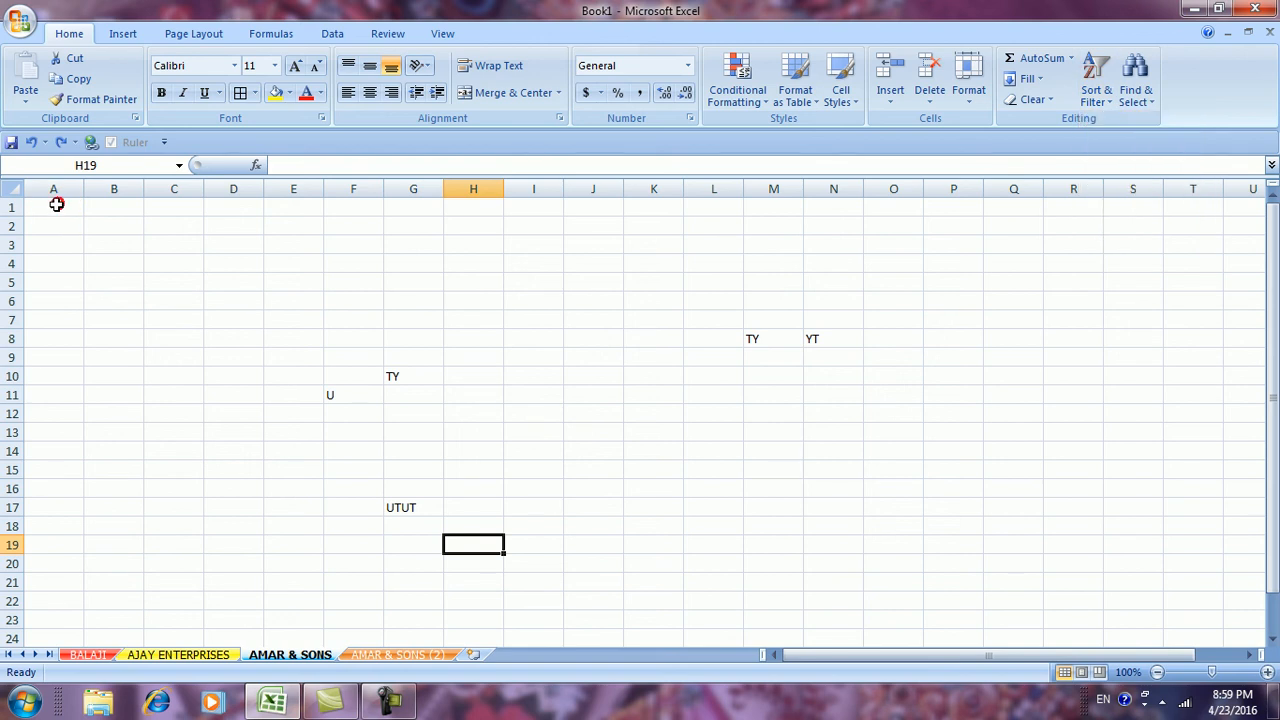
# Type a list of numbers down column A from A1 (1, 7, 4, 8, 9, 3 … 78)
pyautogui.click(56, 204)
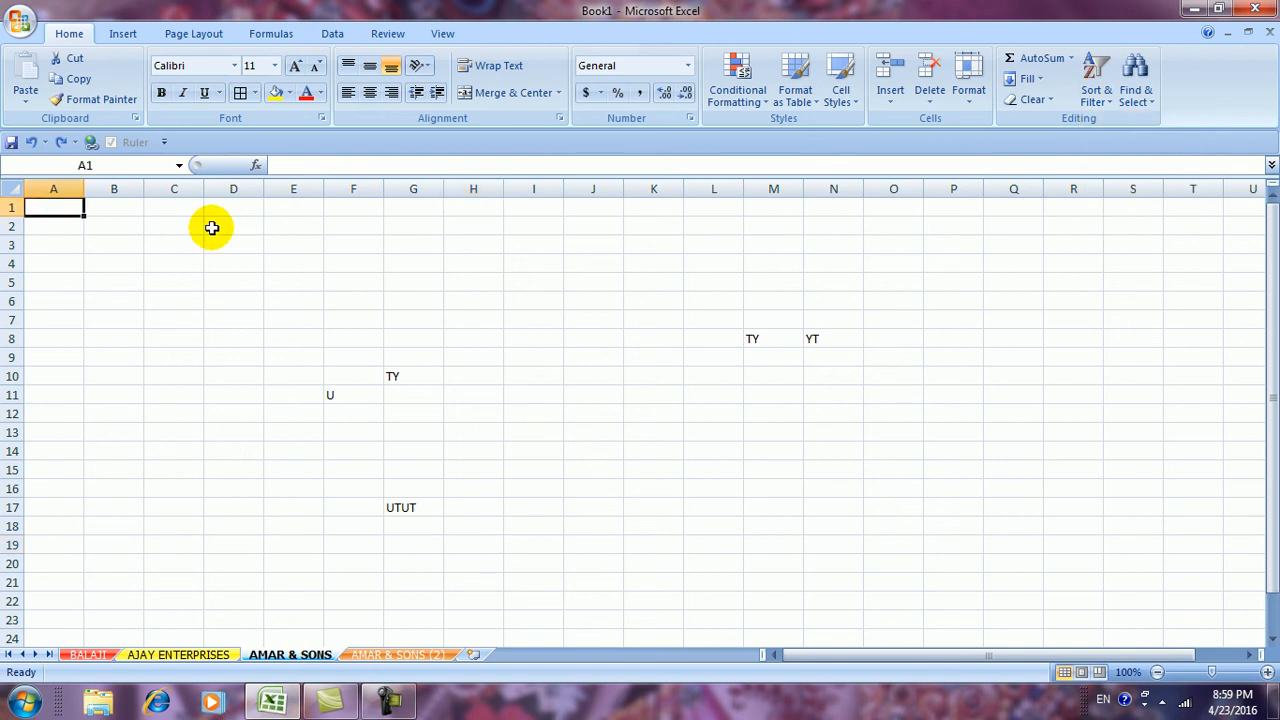
pyautogui.write('1')
pyautogui.press('Return')
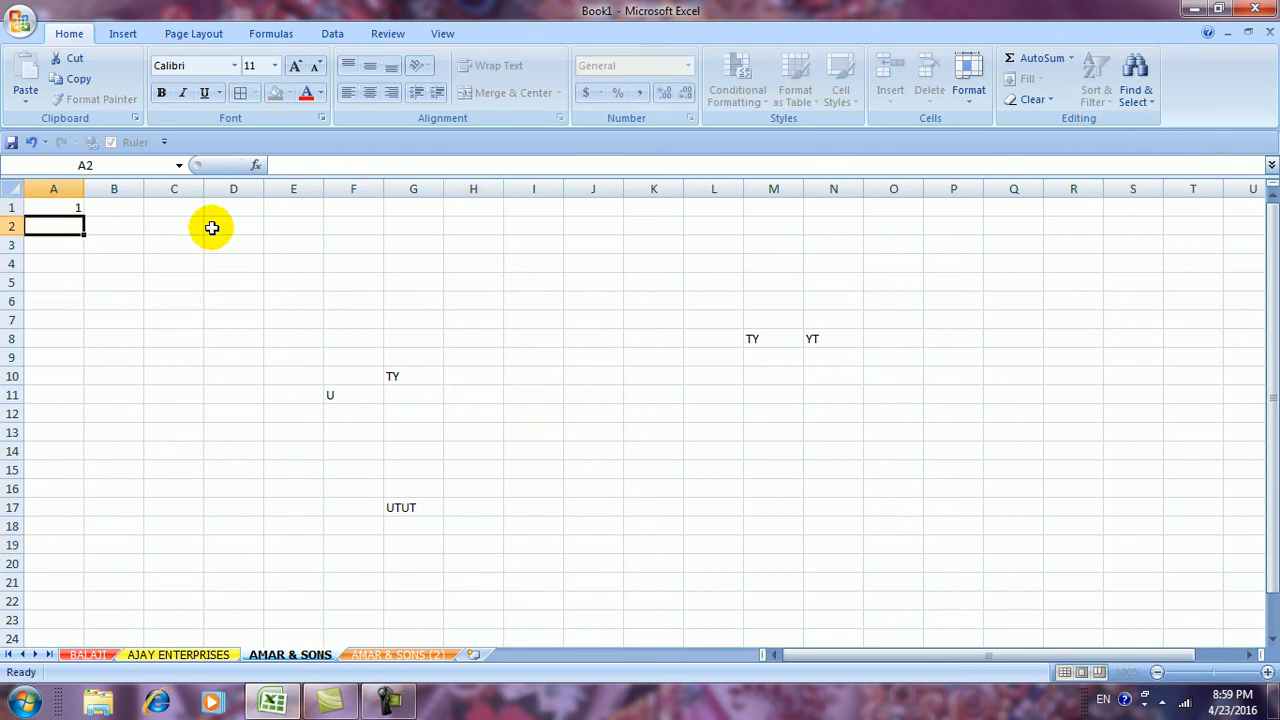
pyautogui.press('Return')
pyautogui.write('4')
pyautogui.press('Return')
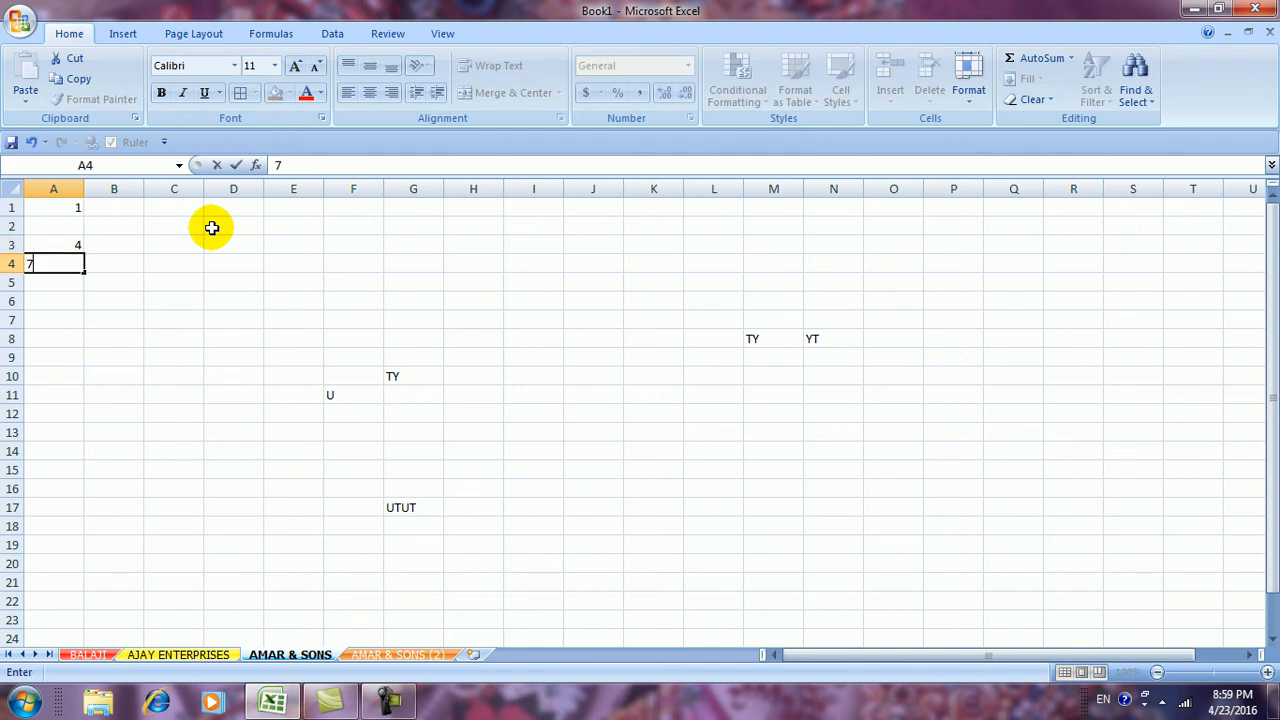
pyautogui.write('7')
pyautogui.press('Up')
pyautogui.press('Up')
pyautogui.write('7')
pyautogui.press('Return')
pyautogui.write('8')
pyautogui.press('Return')
pyautogui.write('9 3 2 1 4 5 6 9 8 7 4 5 6 3 2 1 4 78 8 5 2 3 6 5 2 1 4 78')
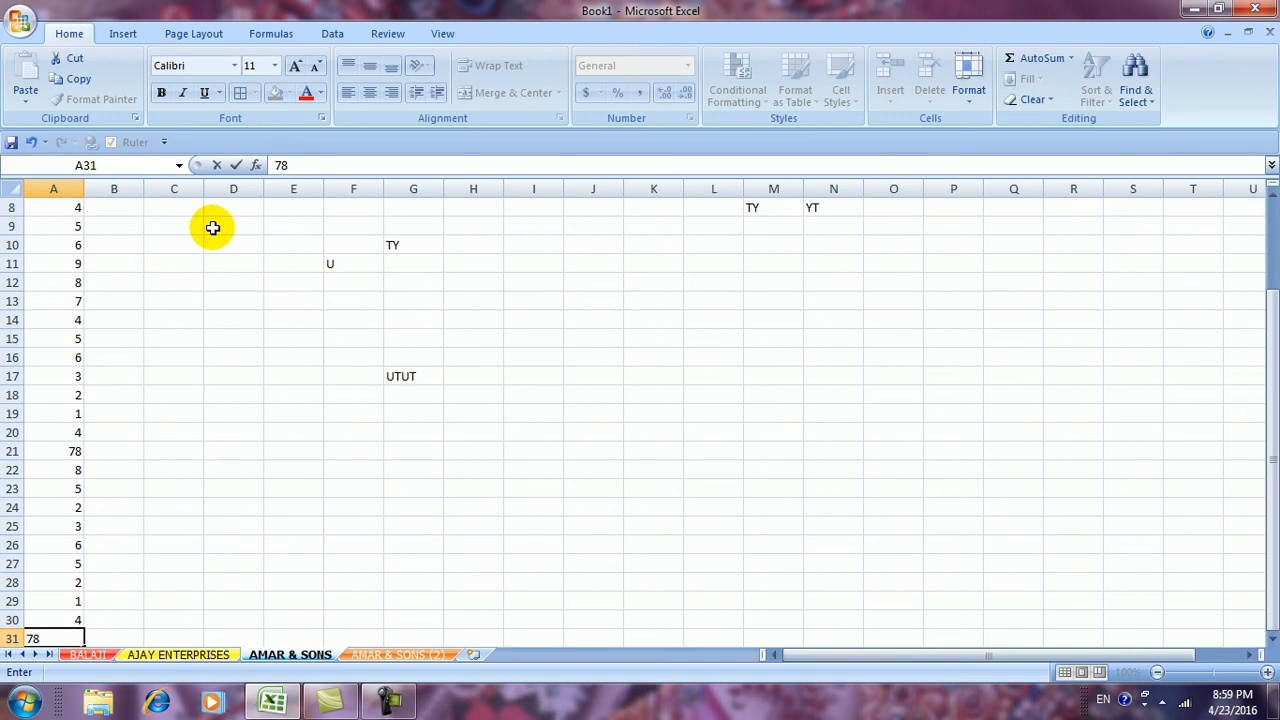
pyautogui.moveTo(455, 395); pyautogui.dragTo(413, 395)
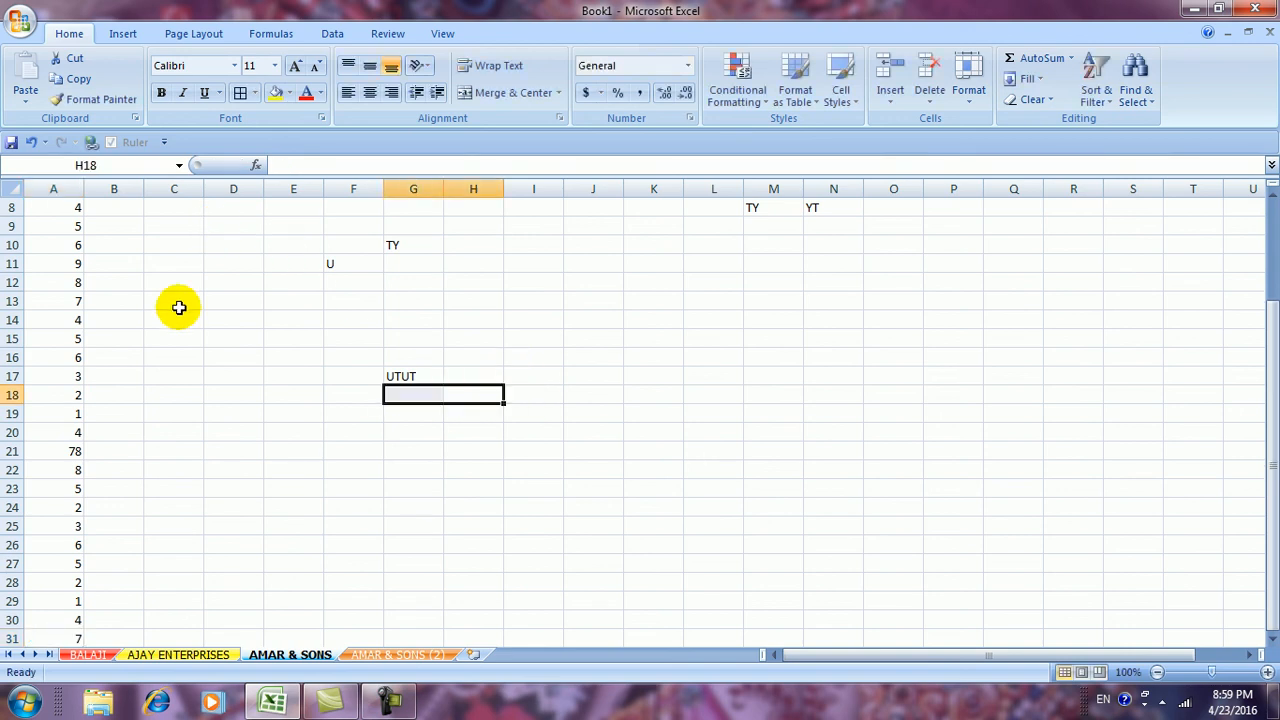
pyautogui.click(175, 208)
# Type single letters q, w, e, r, t, y … n, m down column C from C1
pyautogui.scroll(3, 173, 240)
pyautogui.click(180, 206)
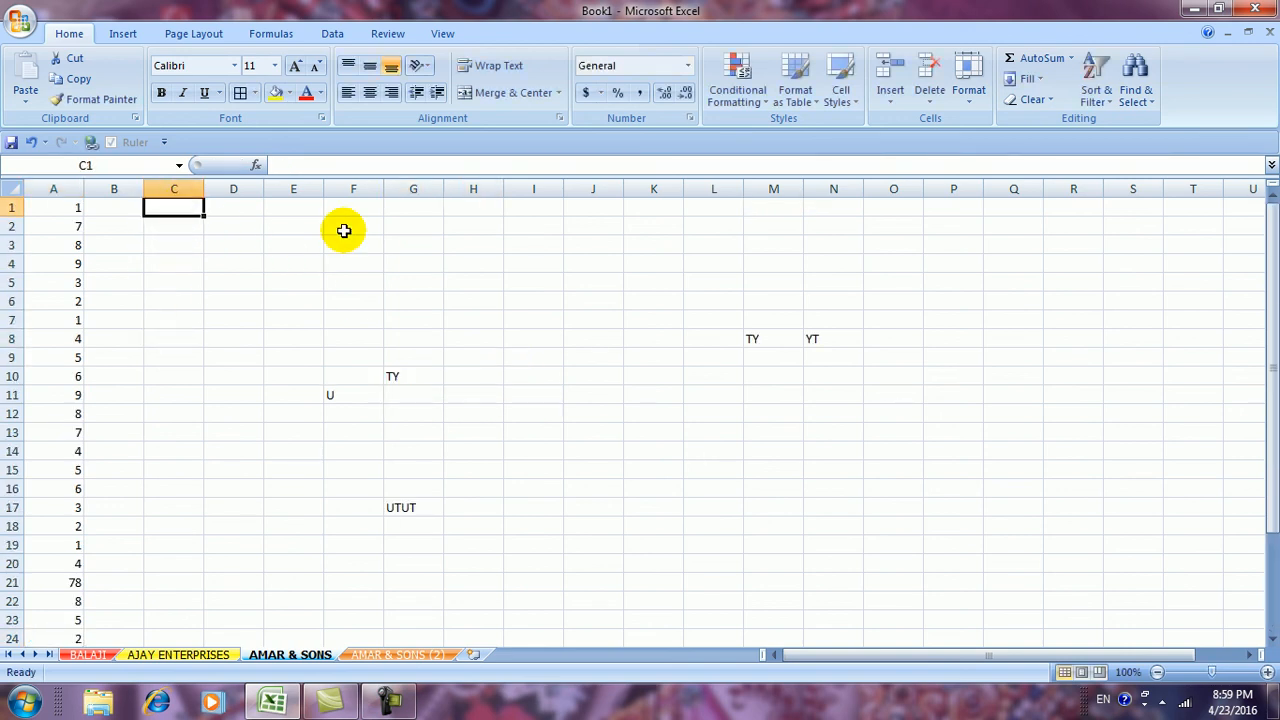
pyautogui.write('q w e r t y')
pyautogui.write('o p l k j h g f d s a z x c v b n m')
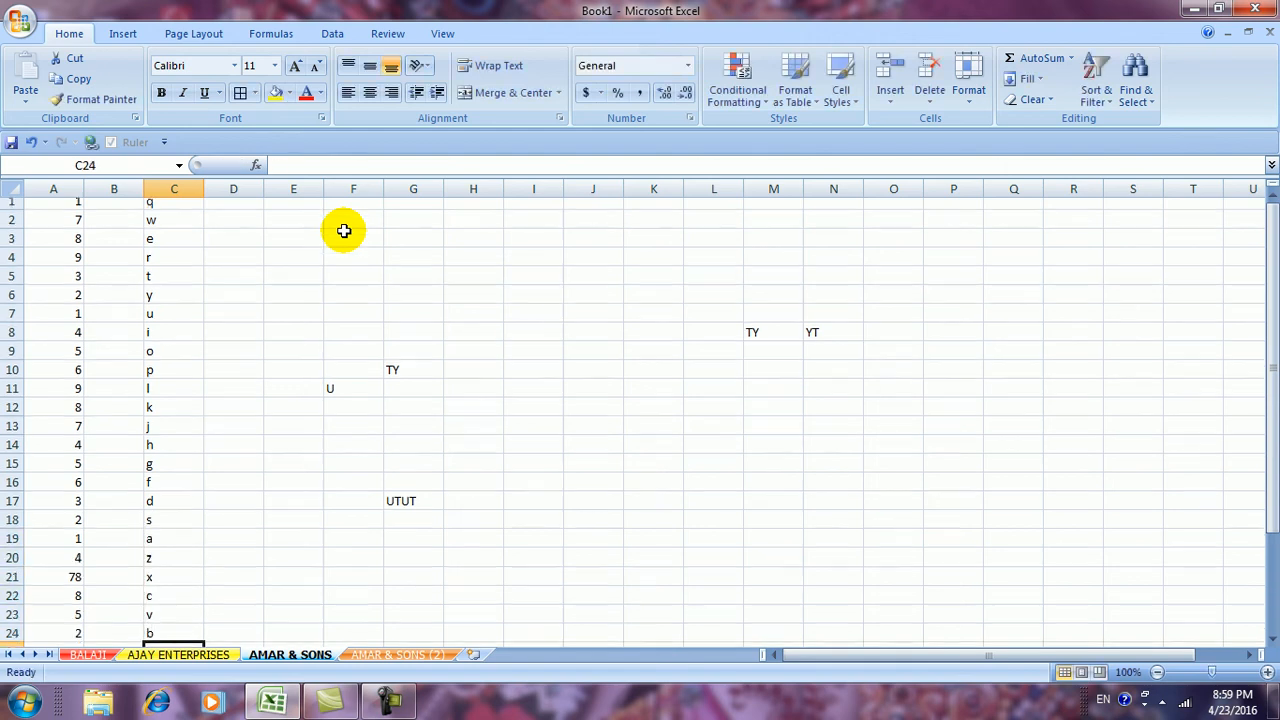
pyautogui.click(368, 383)
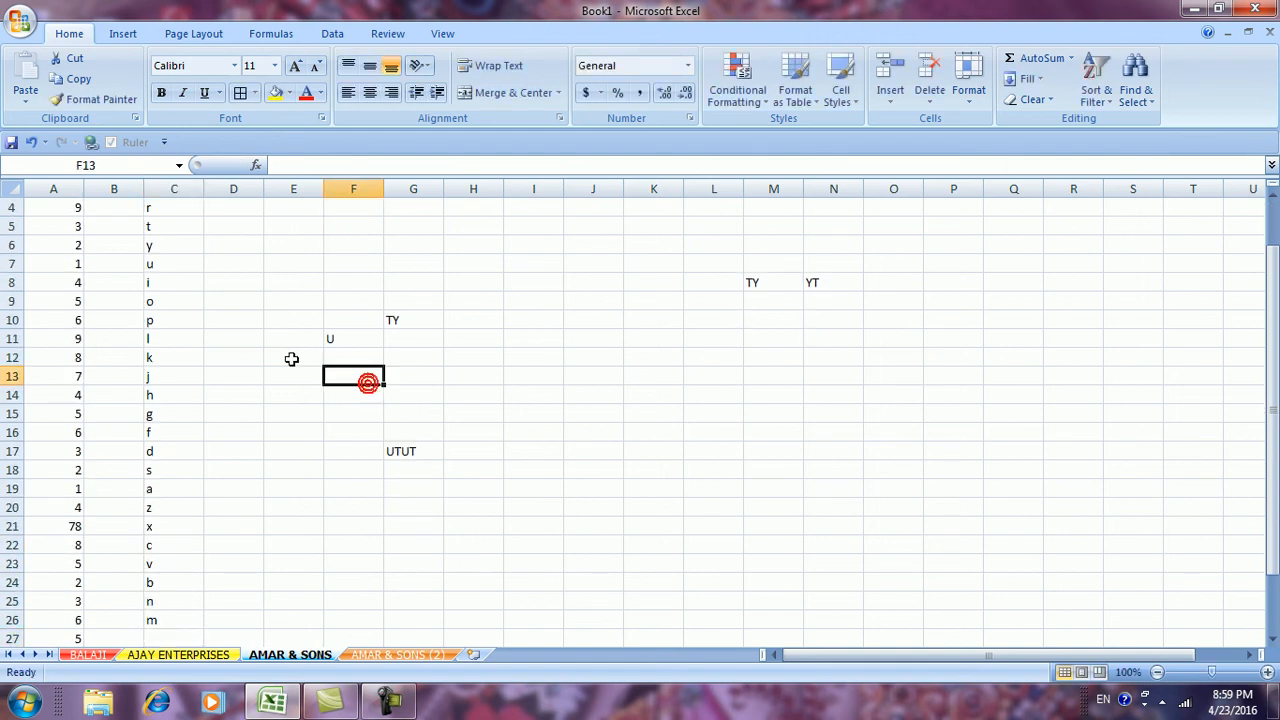
pyautogui.scroll(1, 285, 364)
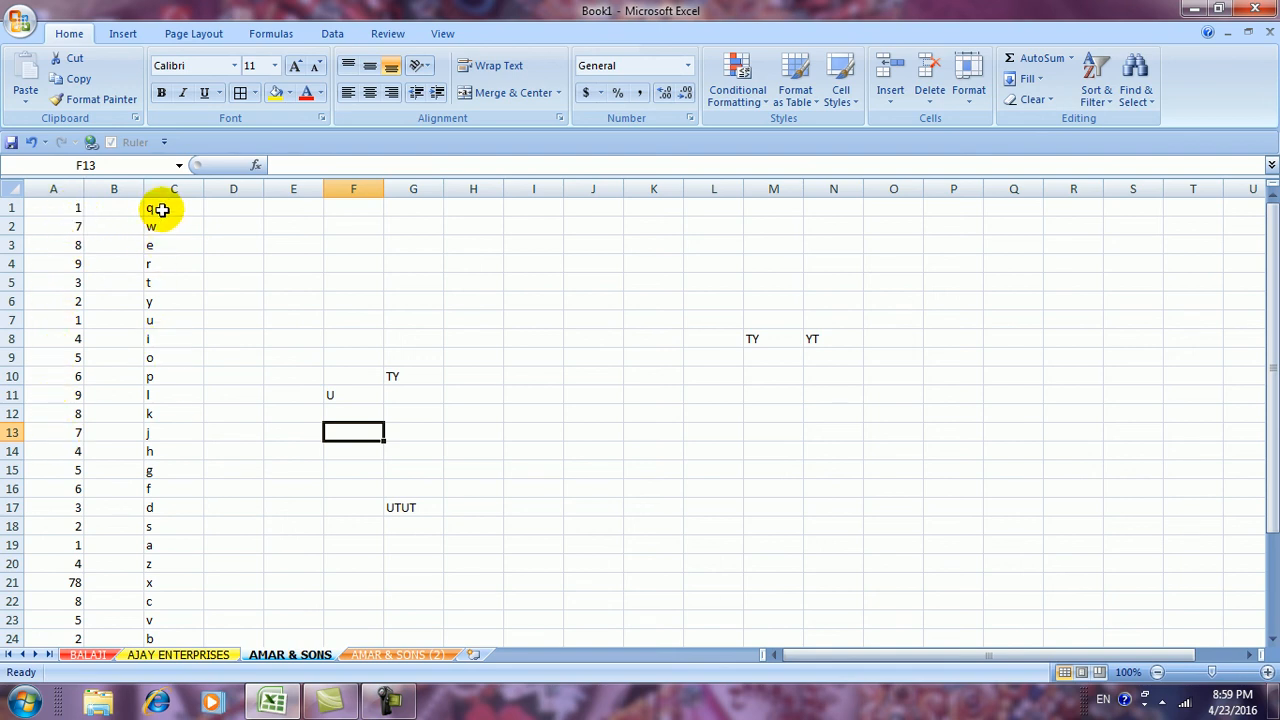
# Sort column A smallest to largest, then largest to smallest
pyautogui.click(60, 187)
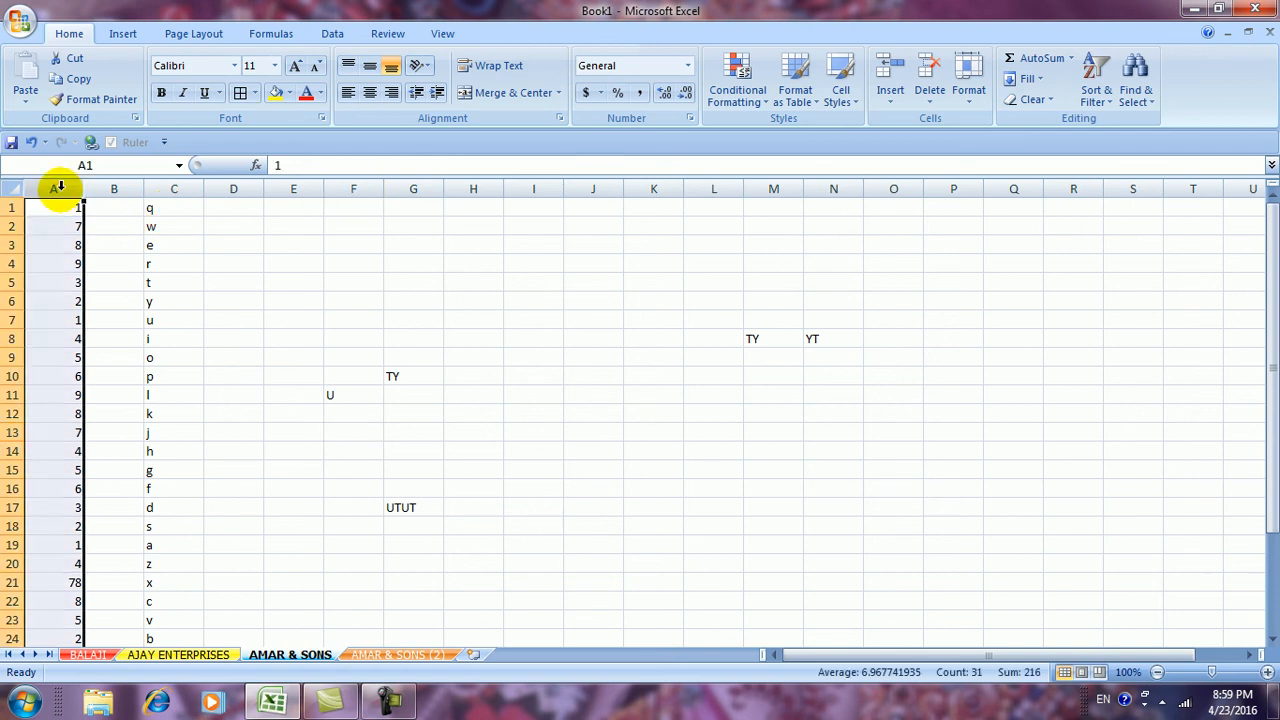
pyautogui.click(1101, 100)
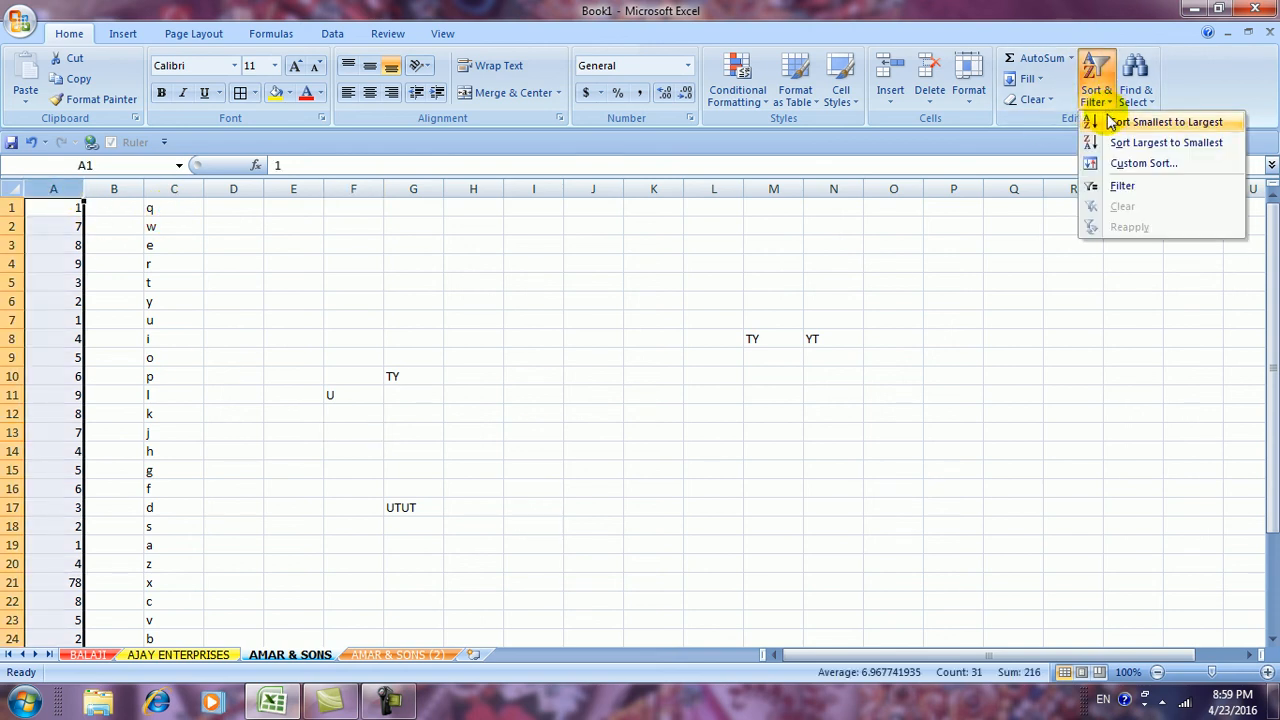
pyautogui.click(1162, 124)
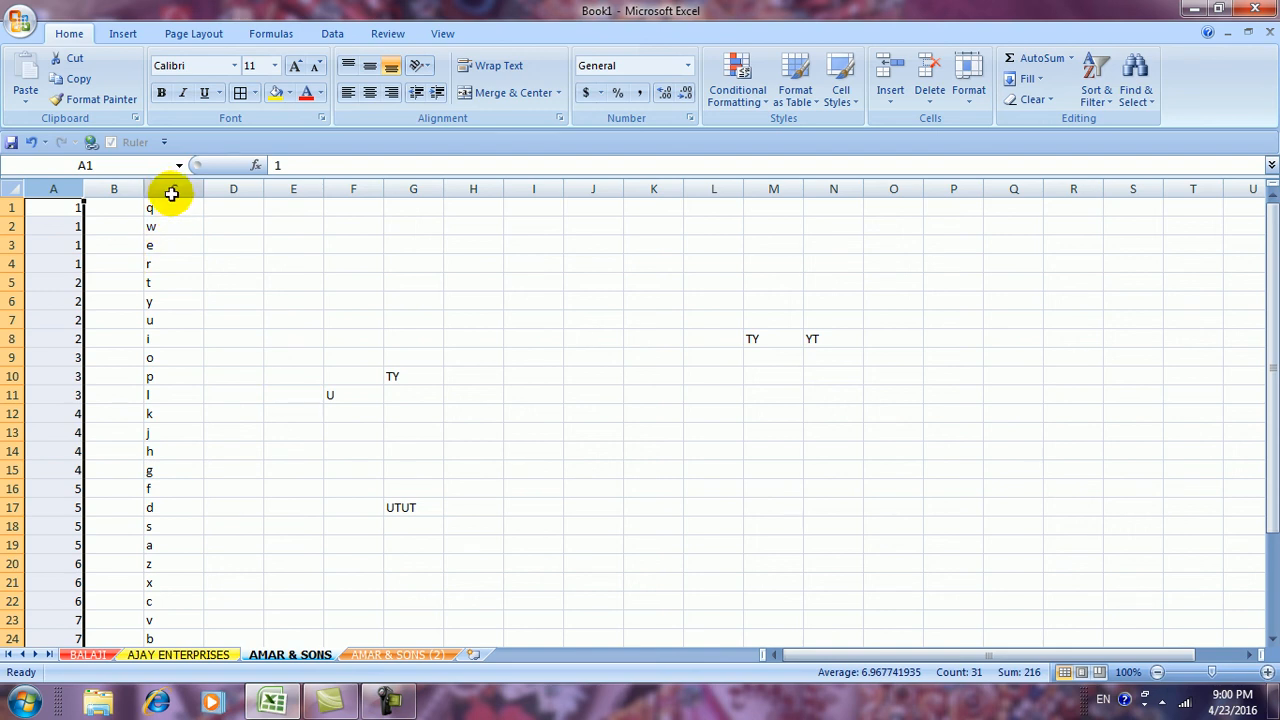
pyautogui.click(1101, 106)
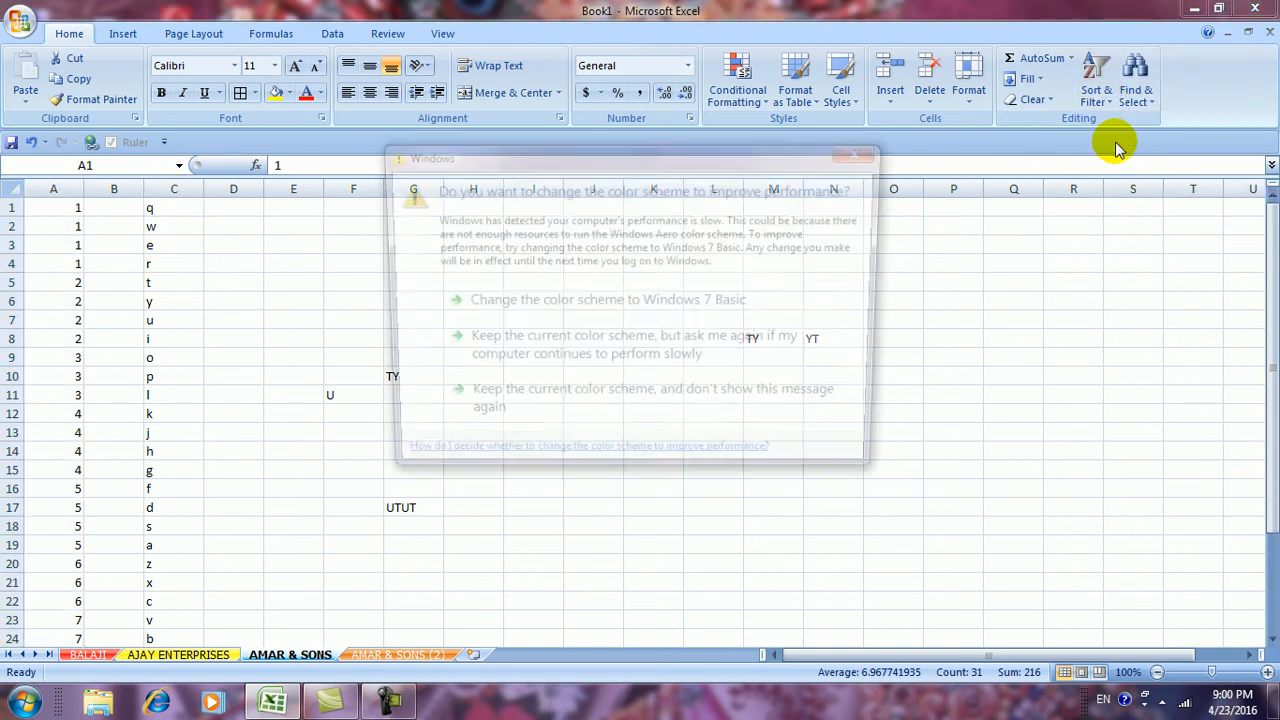
pyautogui.click(766, 303)
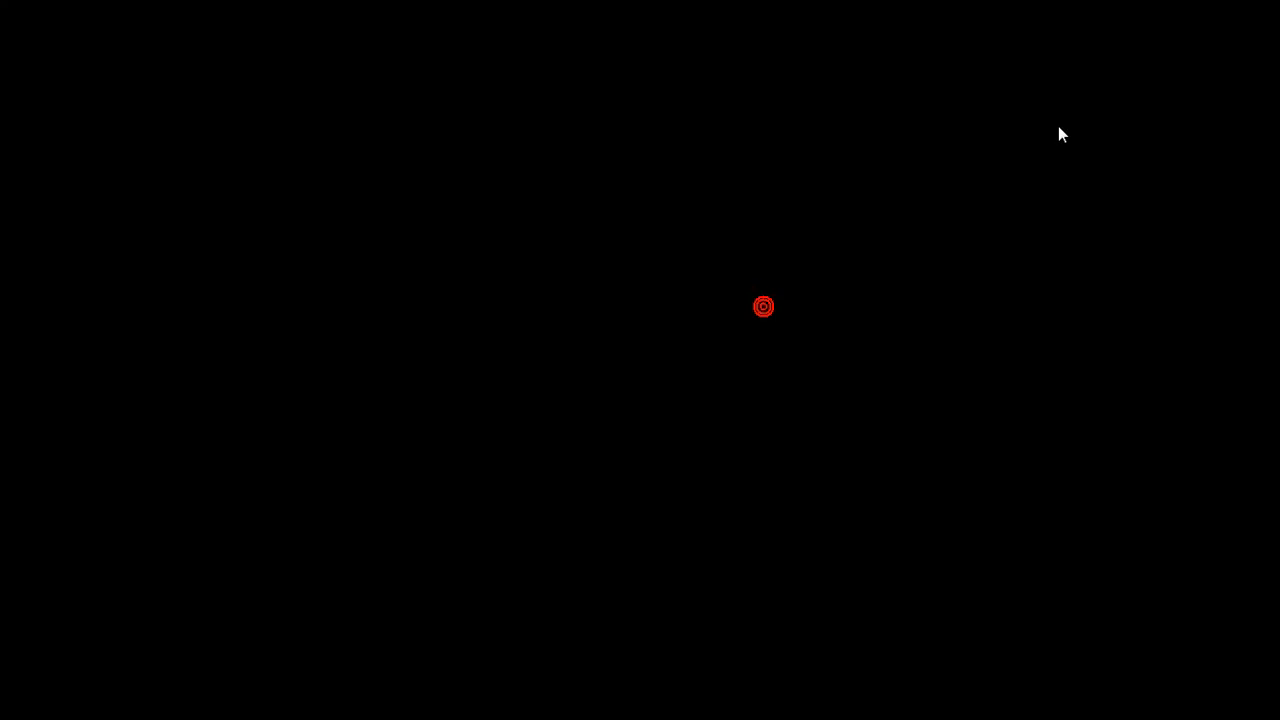
pyautogui.click(1098, 80)
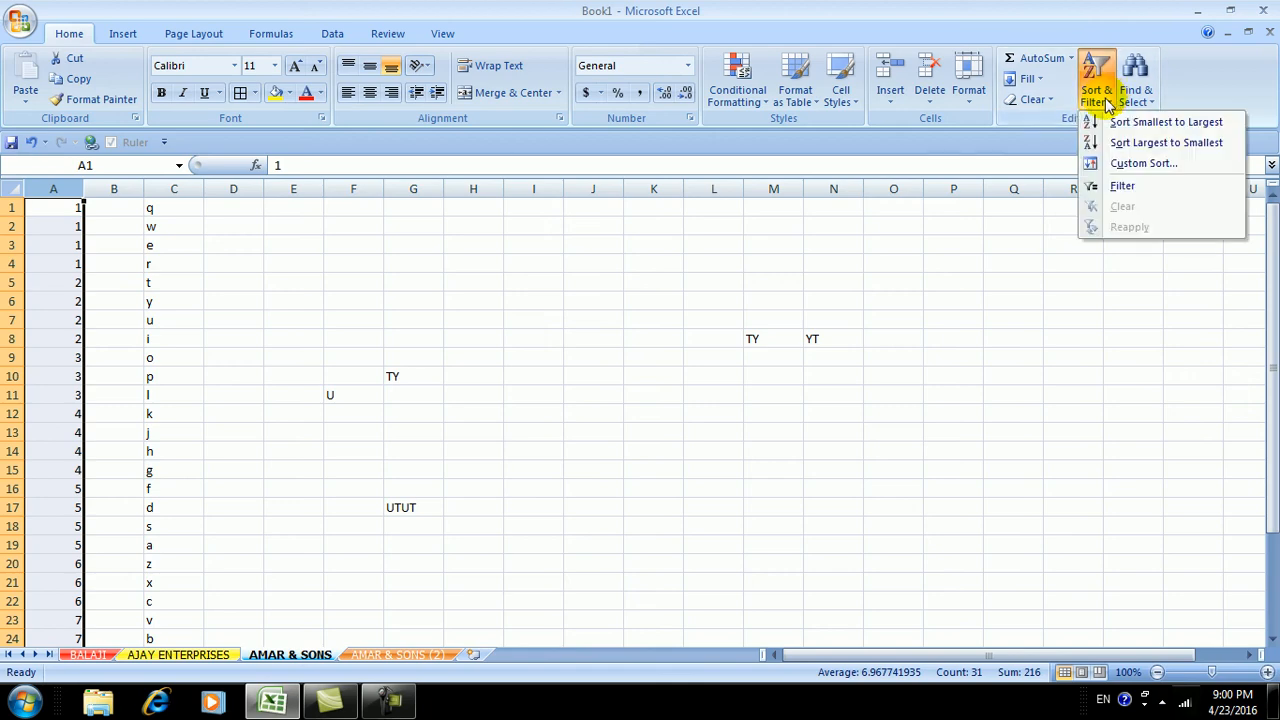
pyautogui.click(1163, 145)
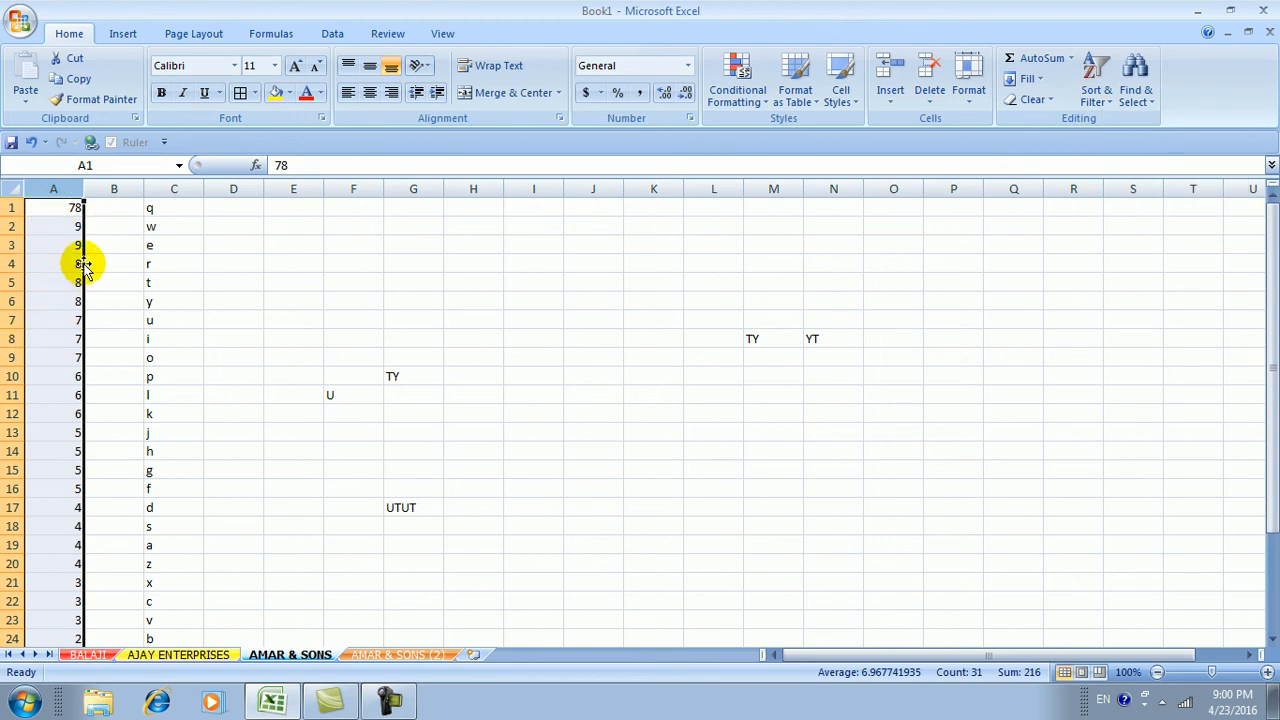
pyautogui.scroll(-4, 71, 500)
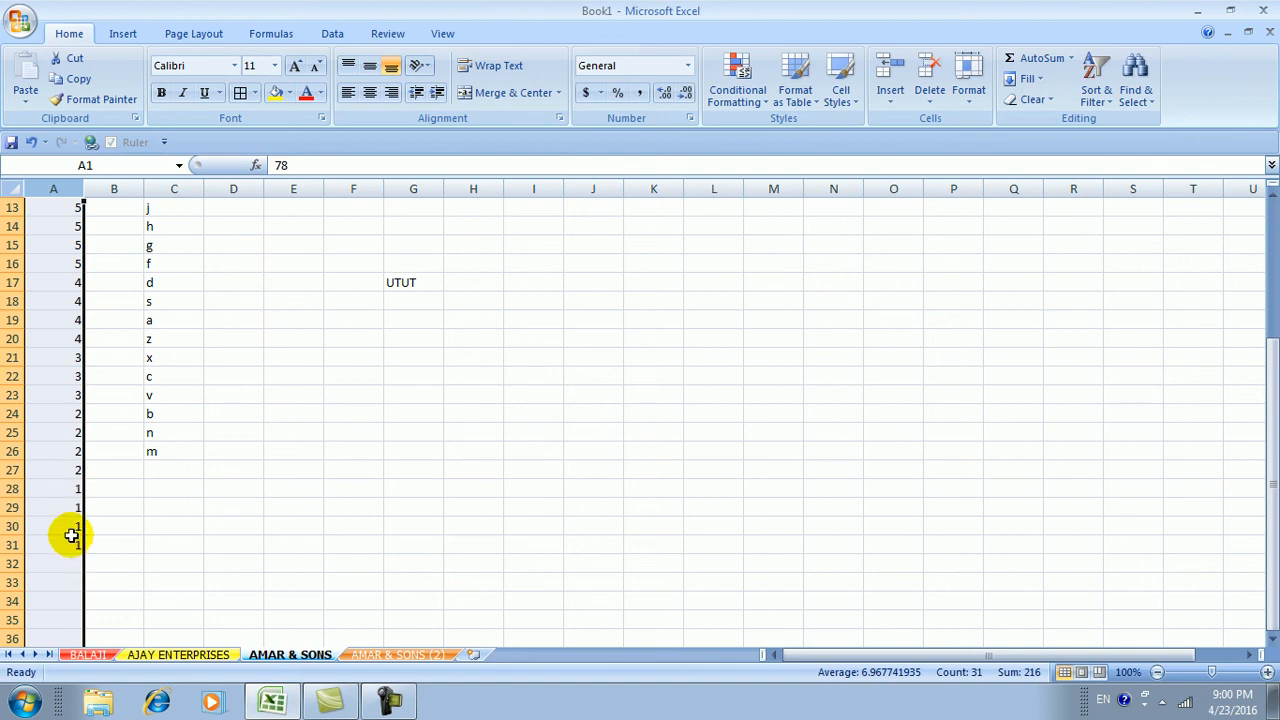
pyautogui.scroll(4, 72, 529)
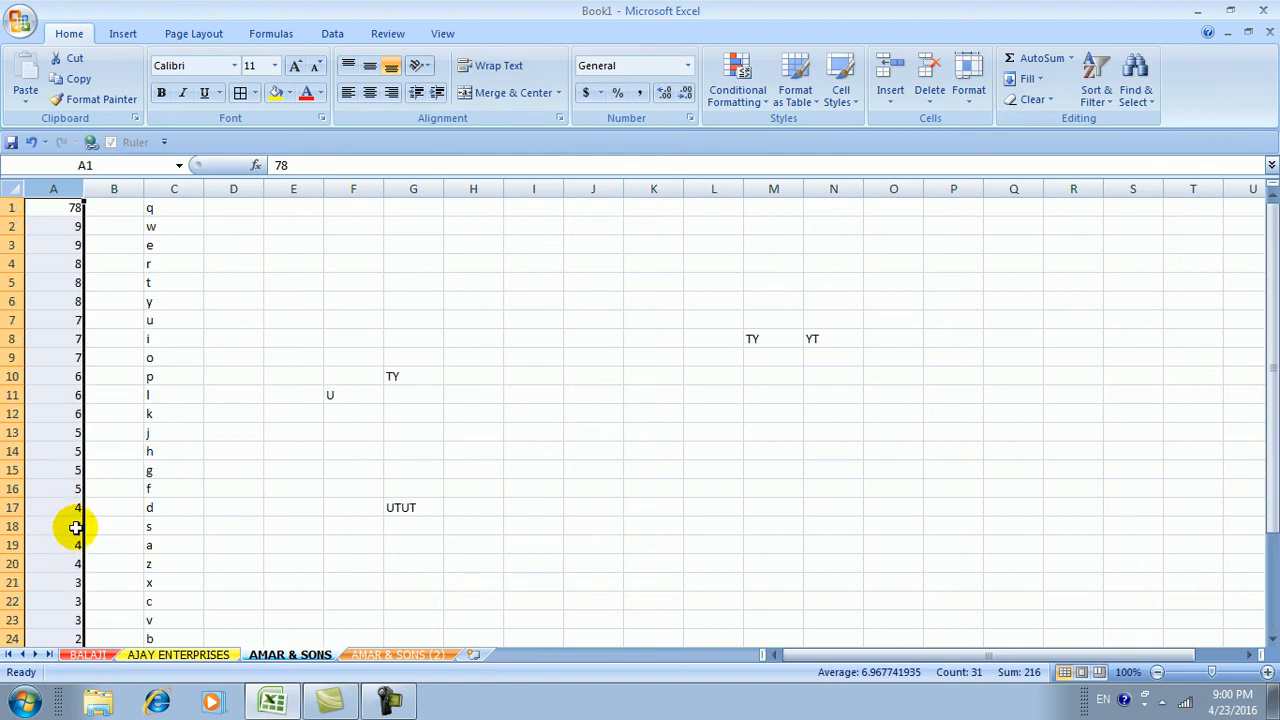
# Sort column C from A to Z, then from Z to A
pyautogui.click(170, 188)
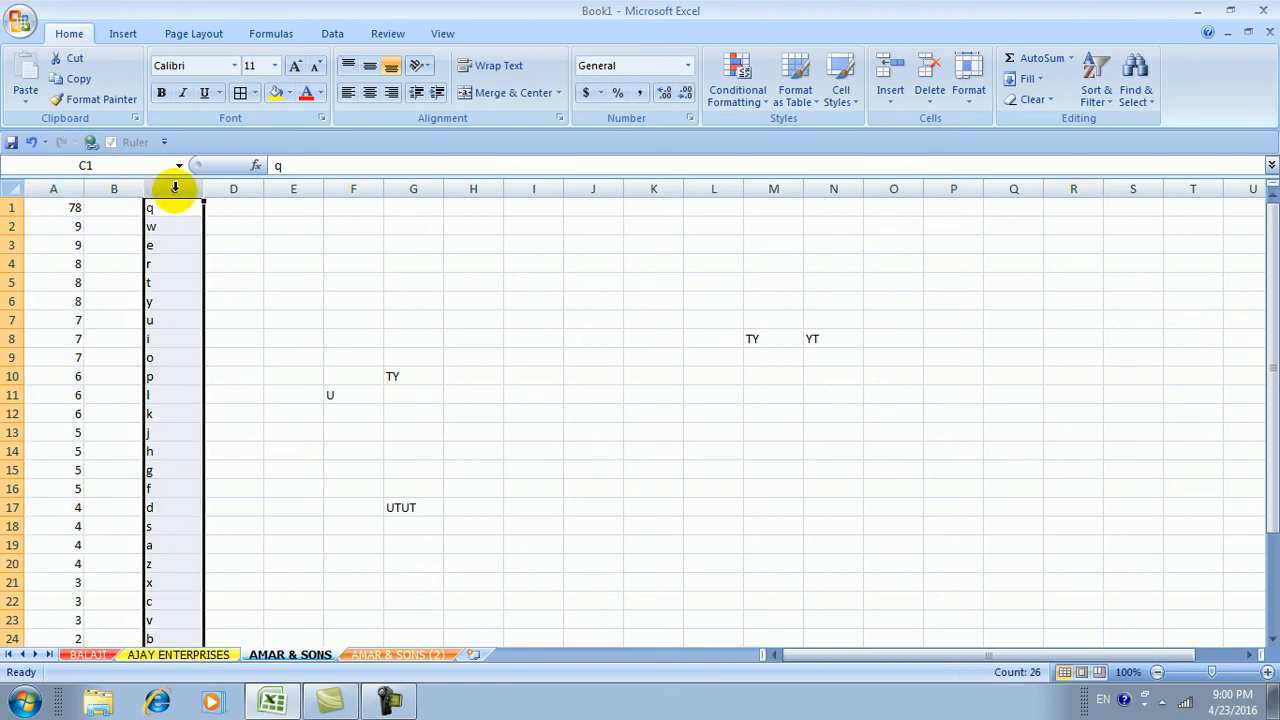
pyautogui.click(1093, 95)
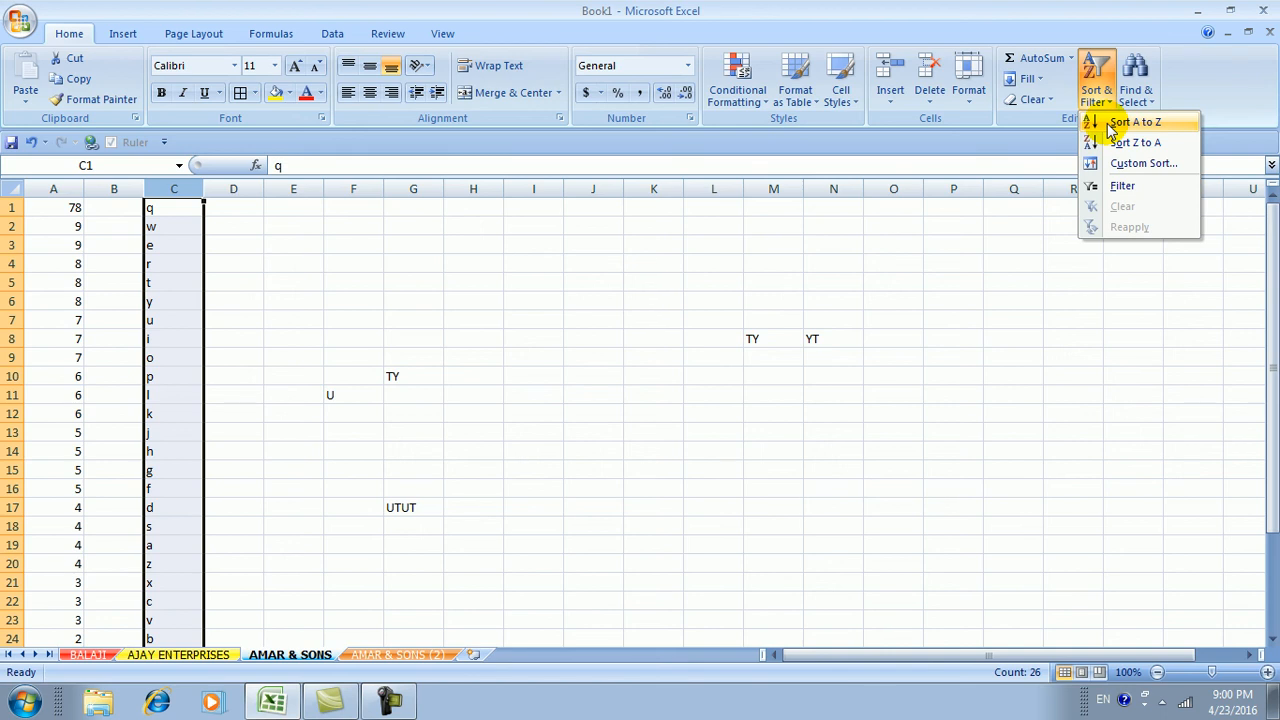
pyautogui.click(1112, 125)
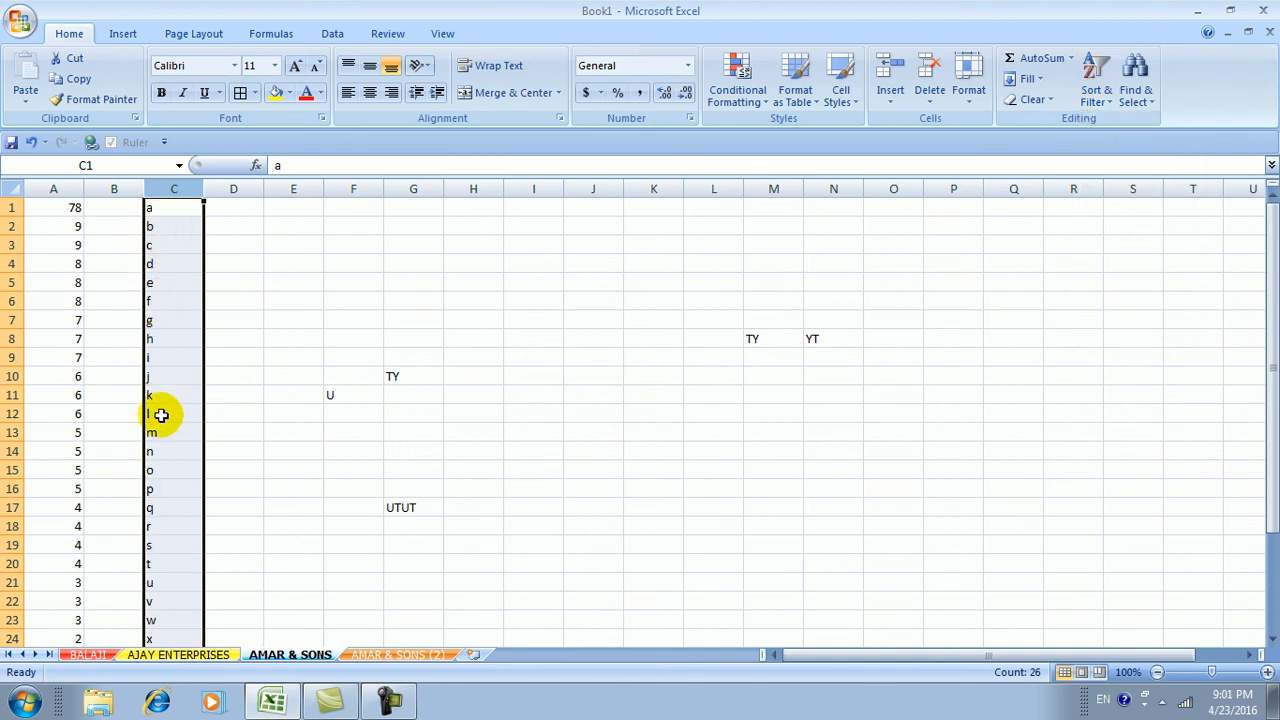
pyautogui.scroll(-3, 163, 417)
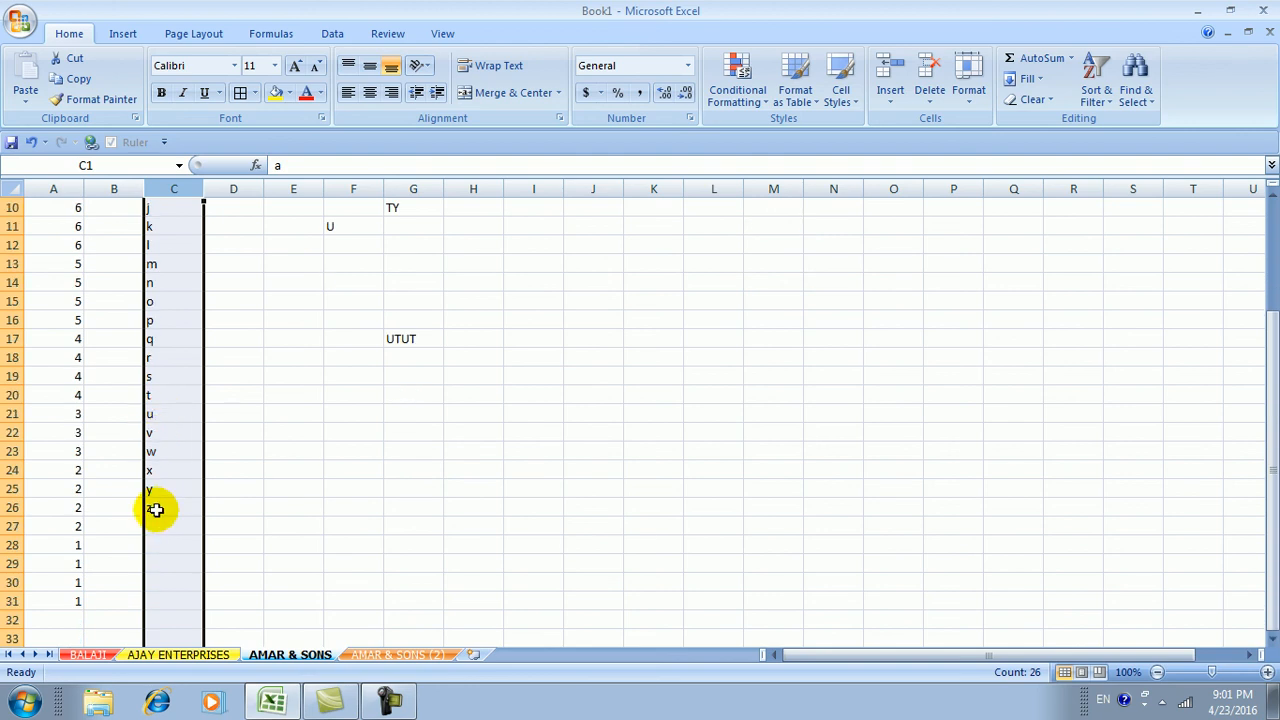
pyautogui.click(1094, 98)
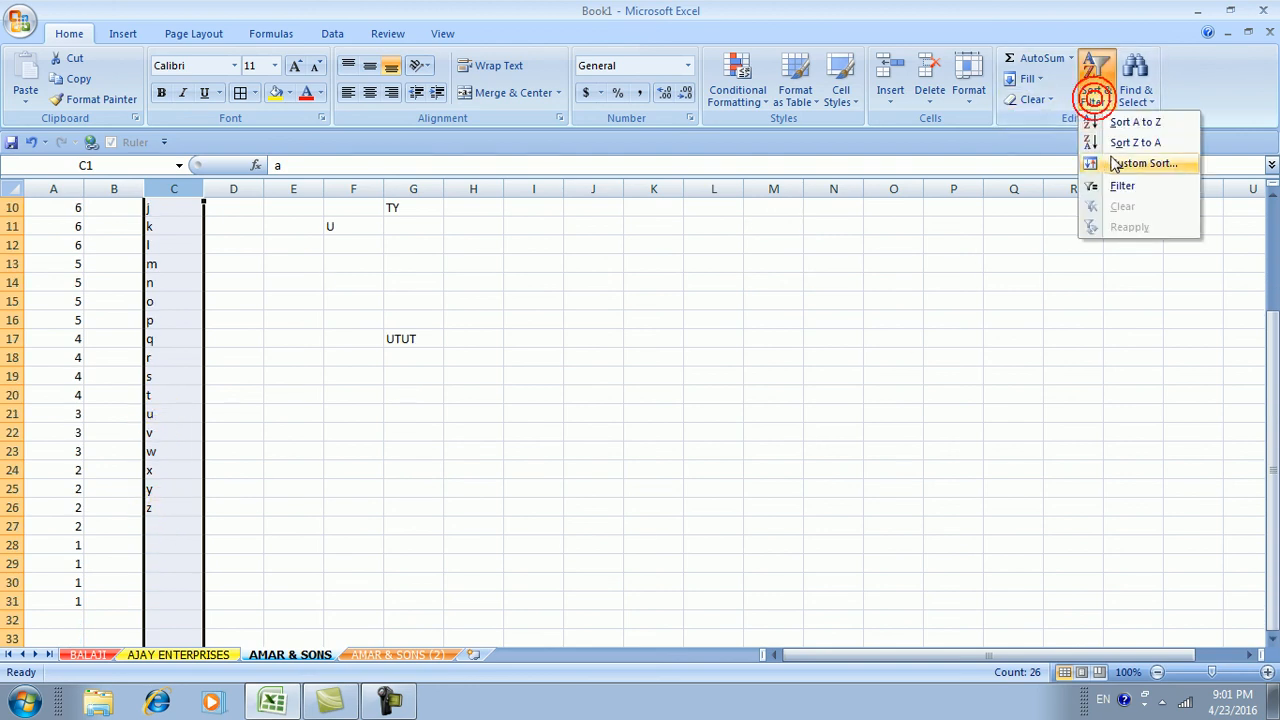
pyautogui.click(1113, 145)
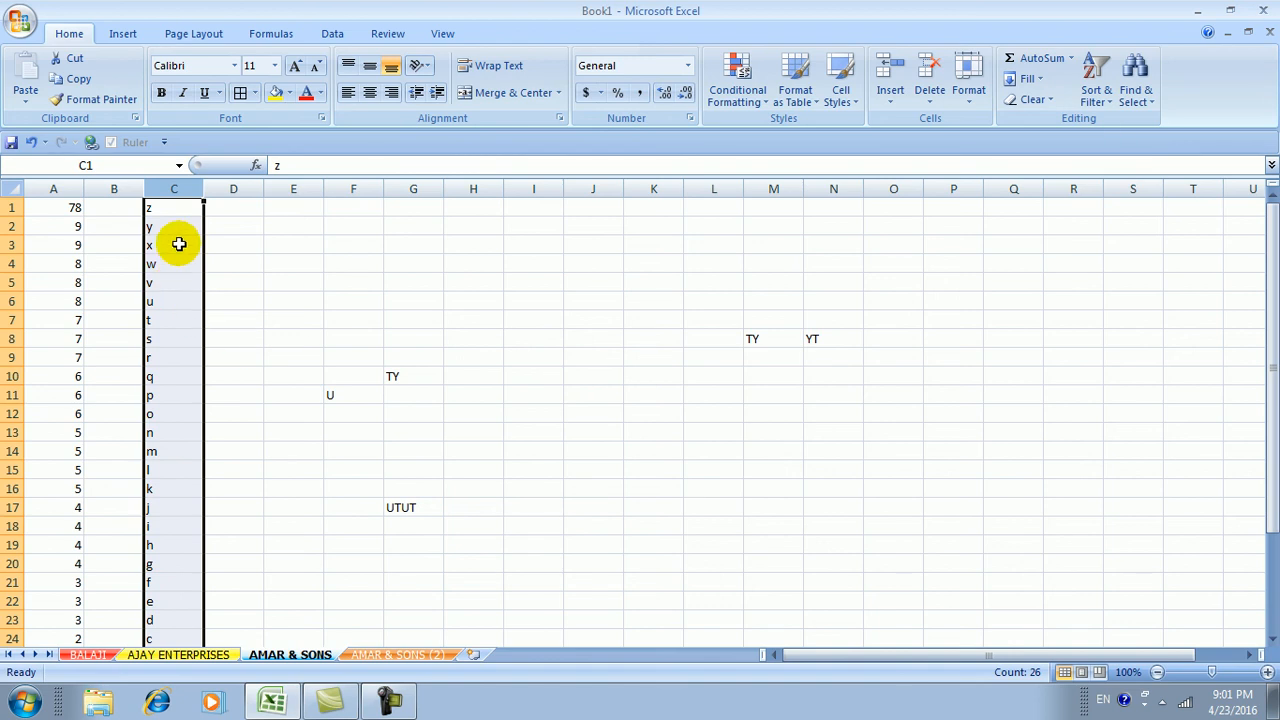
pyautogui.scroll(-6, 180, 365)
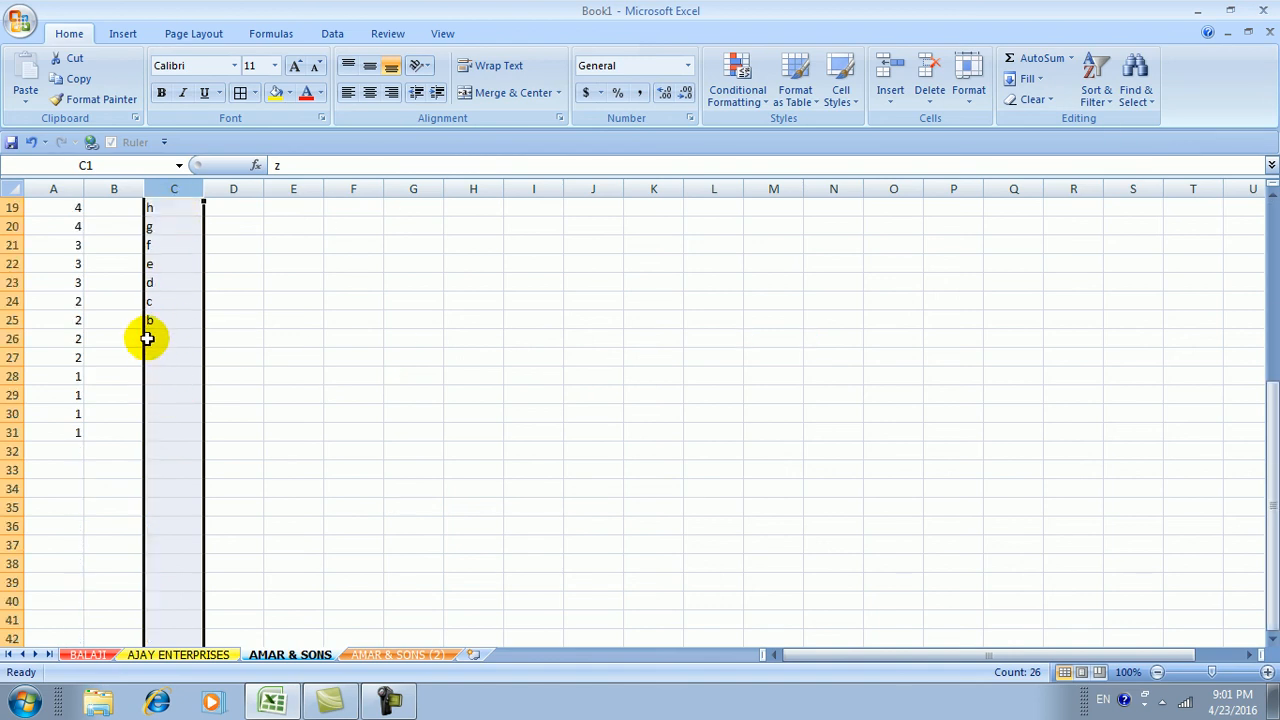
pyautogui.scroll(6, 180, 390)
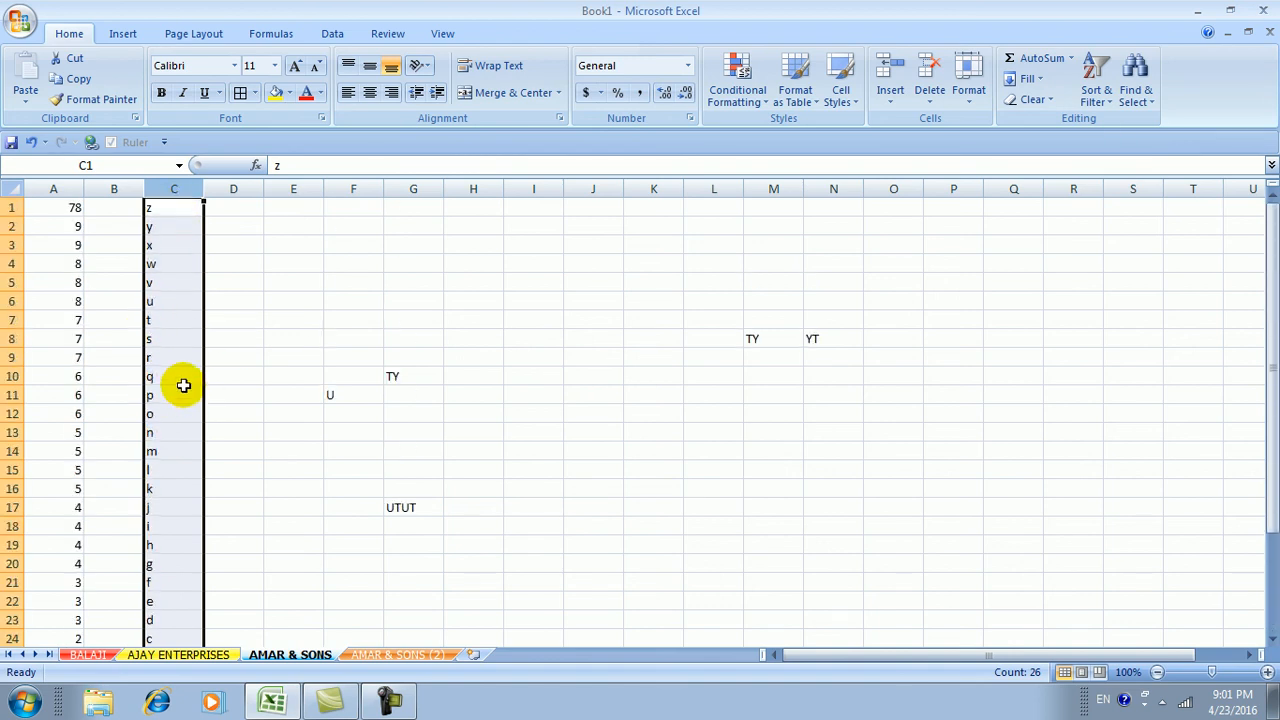
# Dismiss the Sort & Filter menu and select cell A1 for editing
pyautogui.click(1097, 95)
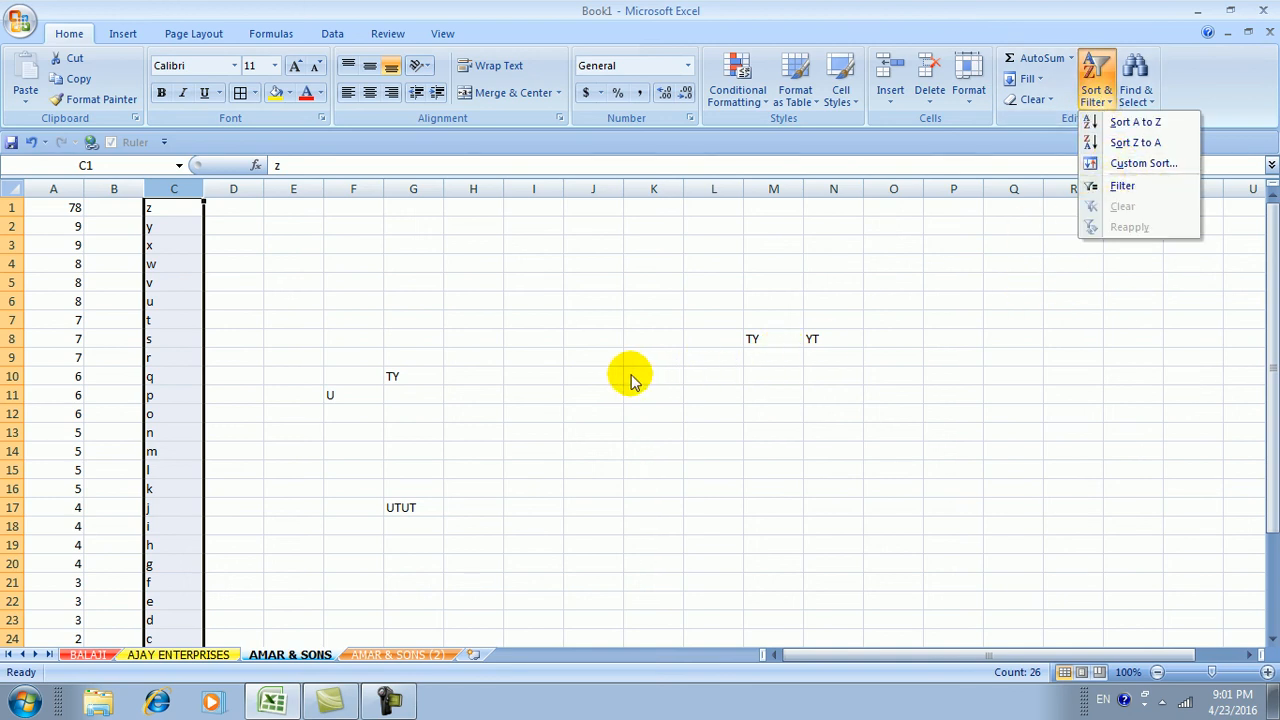
pyautogui.press('Escape')
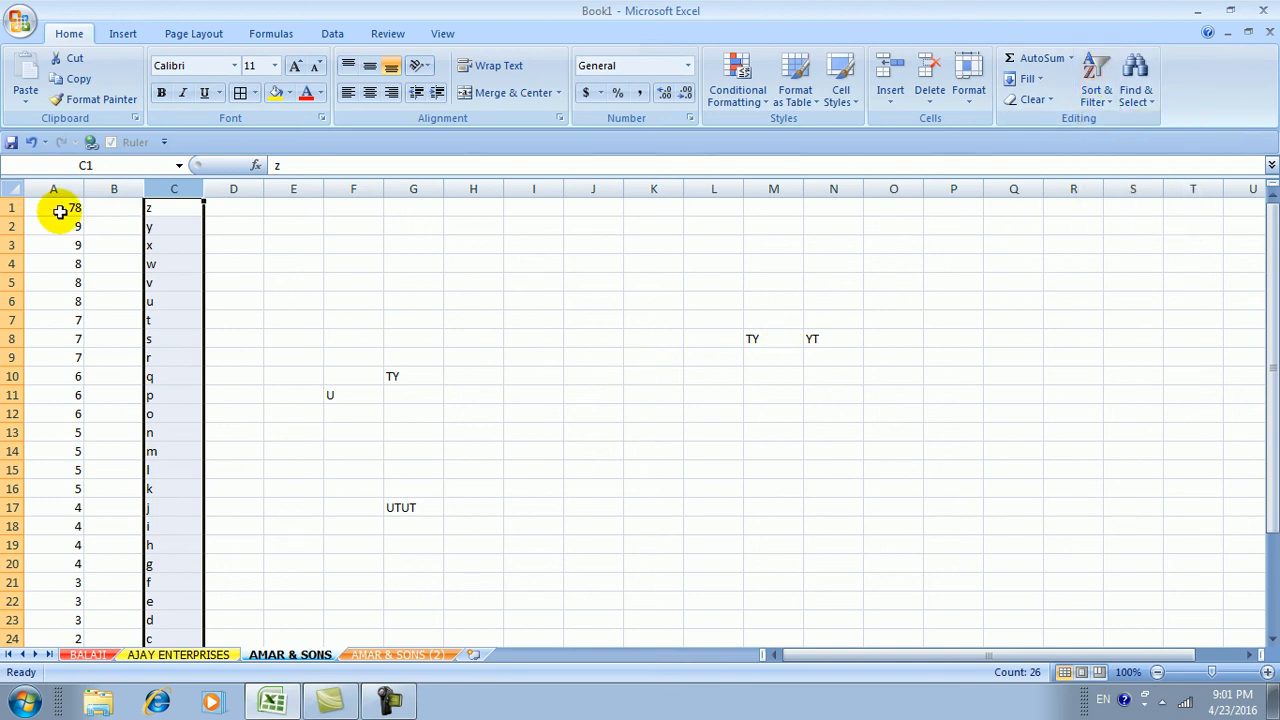
pyautogui.click(70, 207)
# Enter 9 in cell A1 and return to A1
pyautogui.write('9')
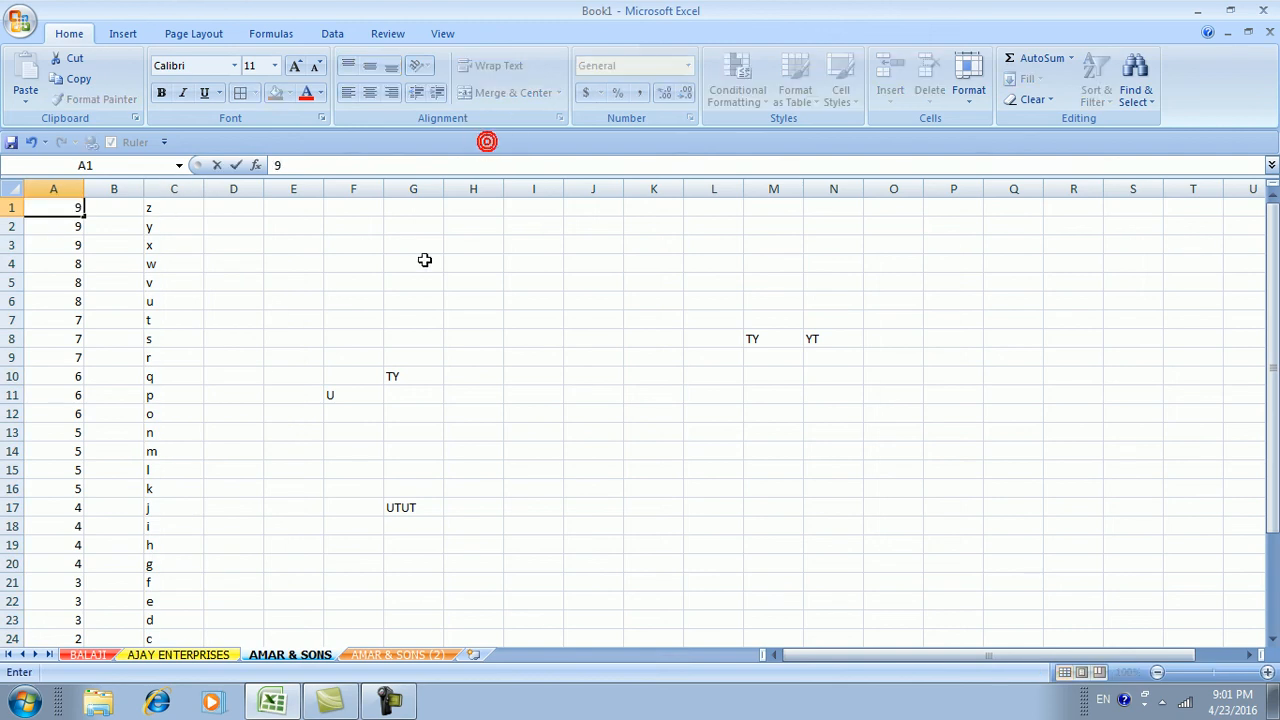
pyautogui.click(423, 260)
pyautogui.click(57, 206)
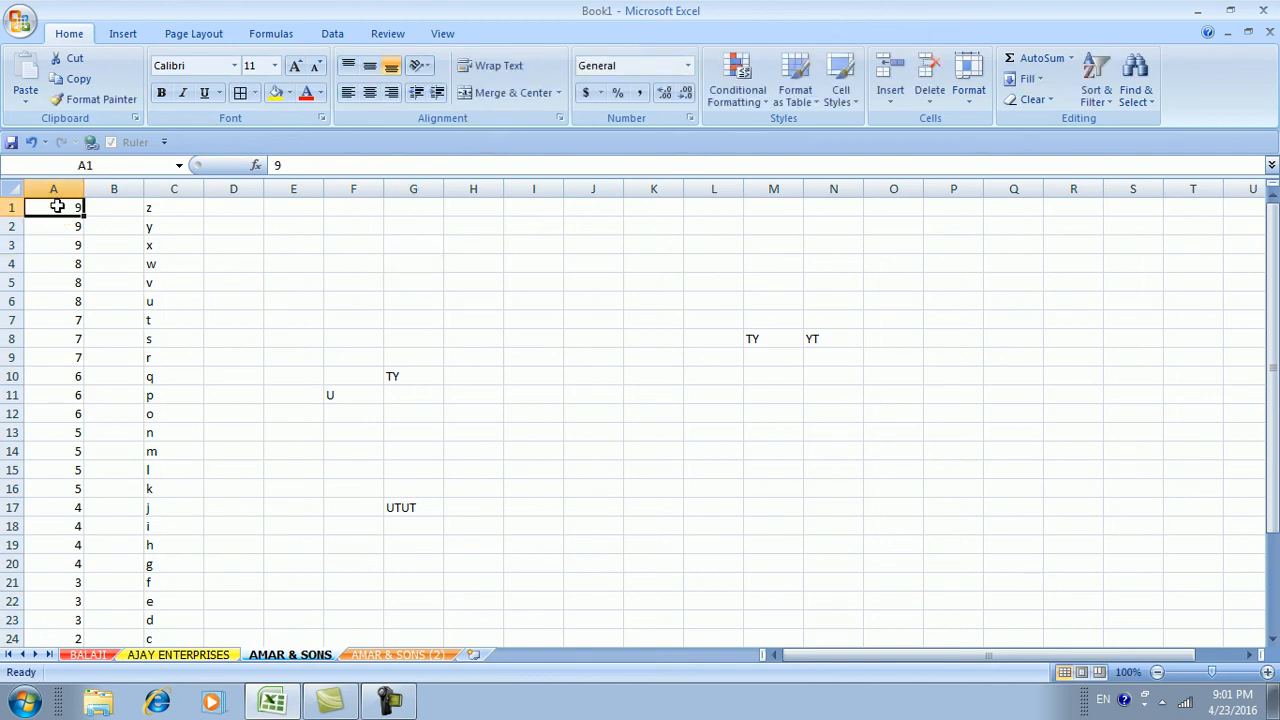
# Turn on AutoFilter and filter column A to show only the value 5
pyautogui.click(1097, 80)
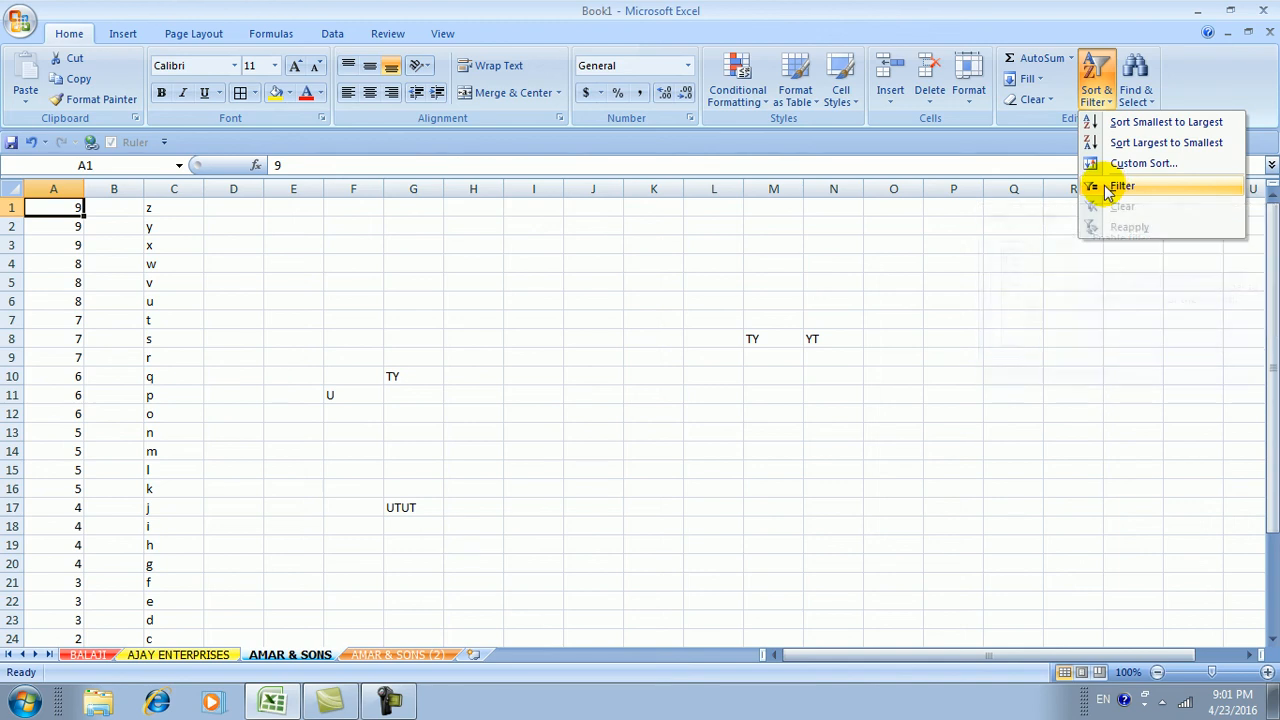
pyautogui.click(1120, 186)
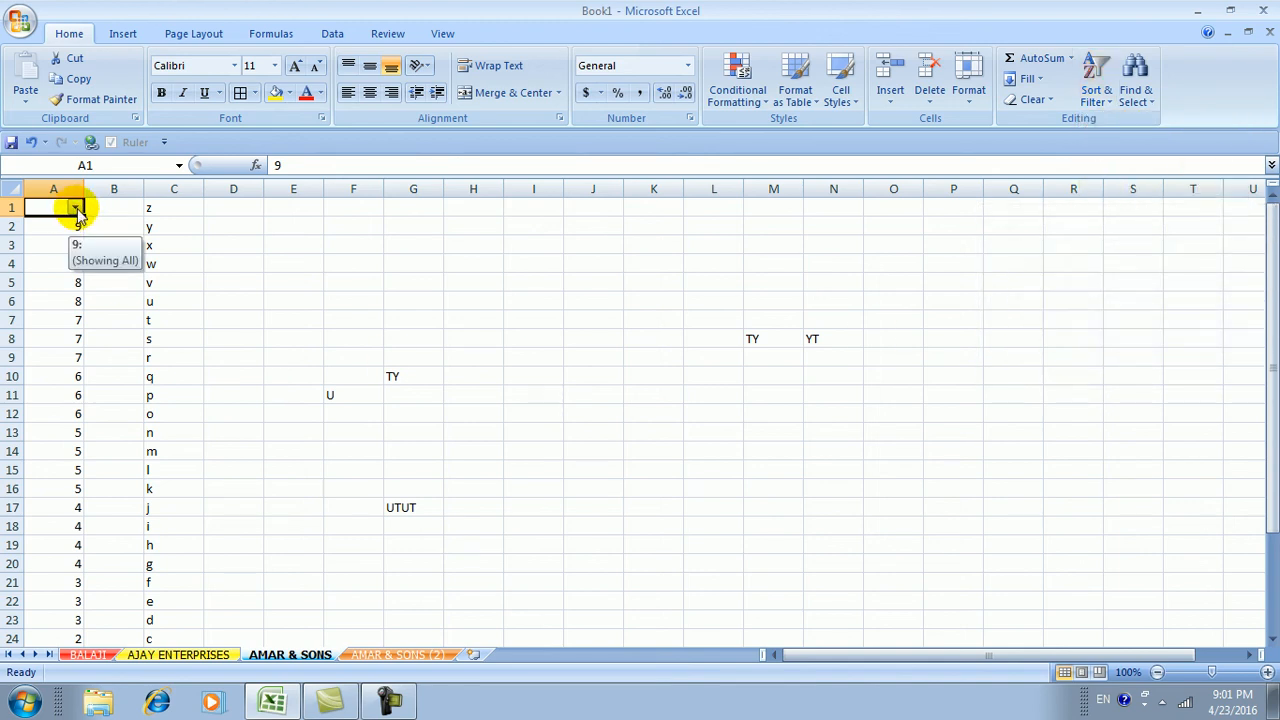
pyautogui.click(76, 209)
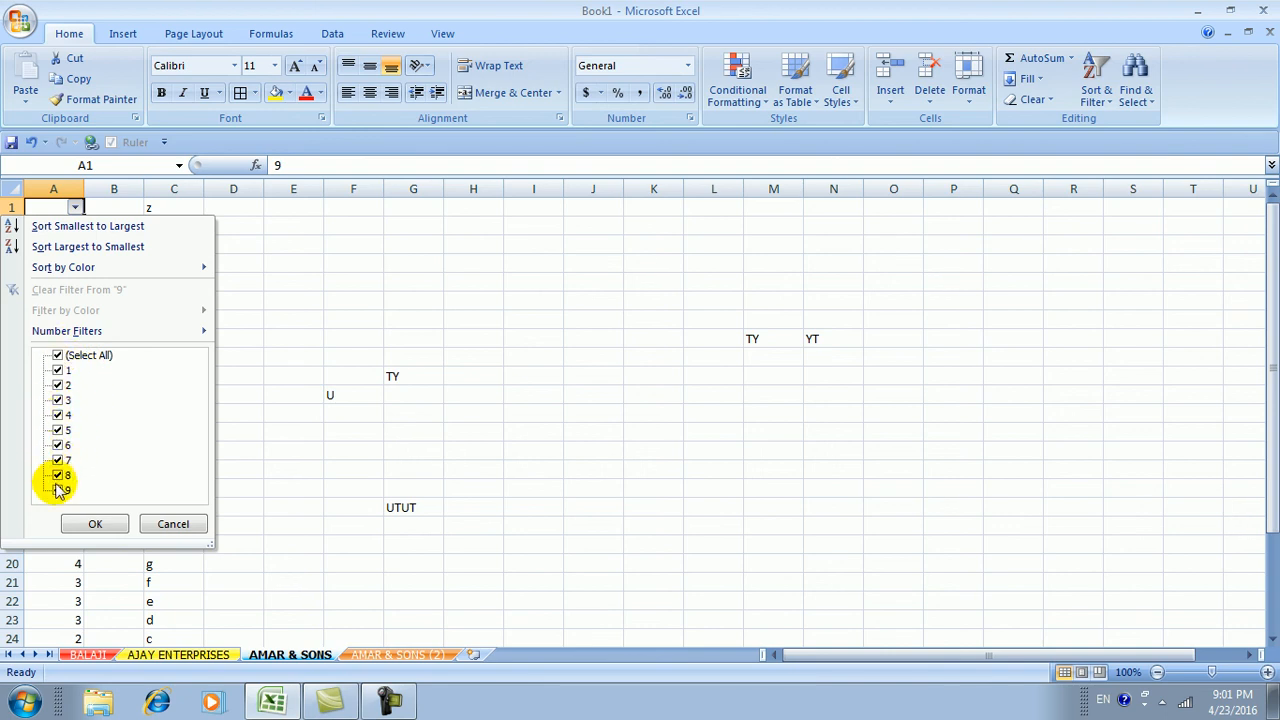
pyautogui.click(58, 358)
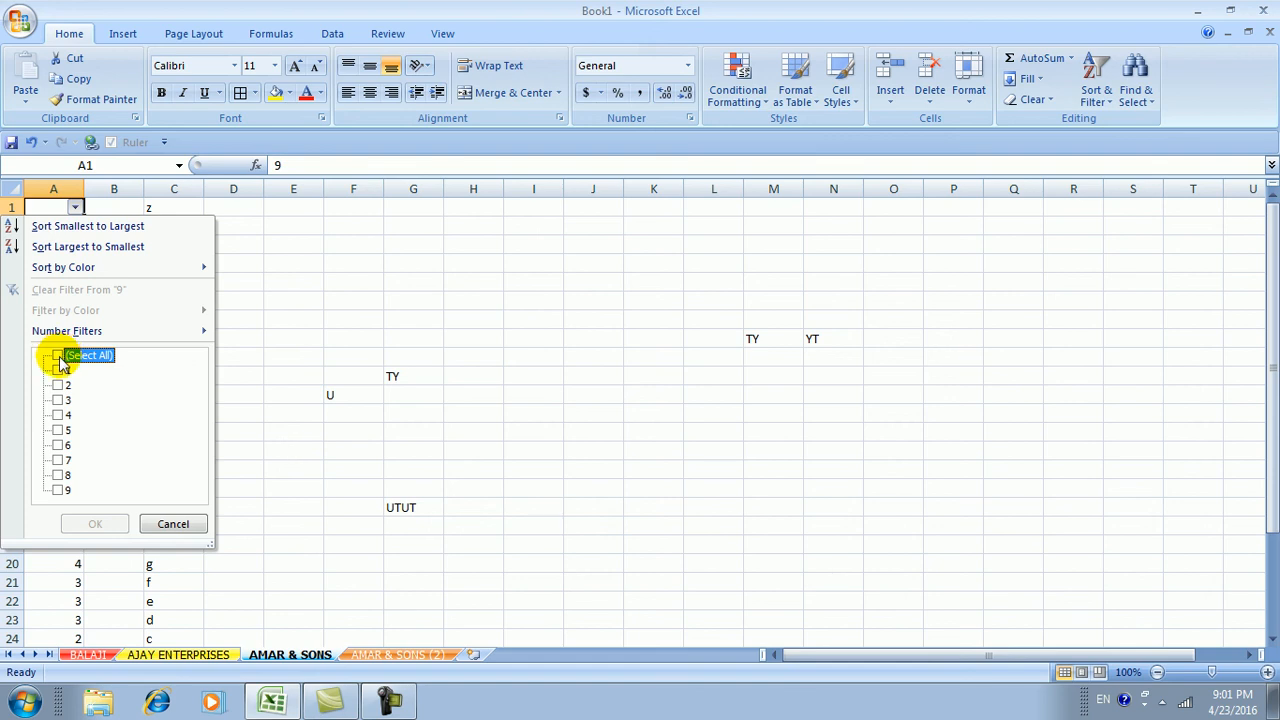
pyautogui.click(57, 431)
pyautogui.click(57, 431)
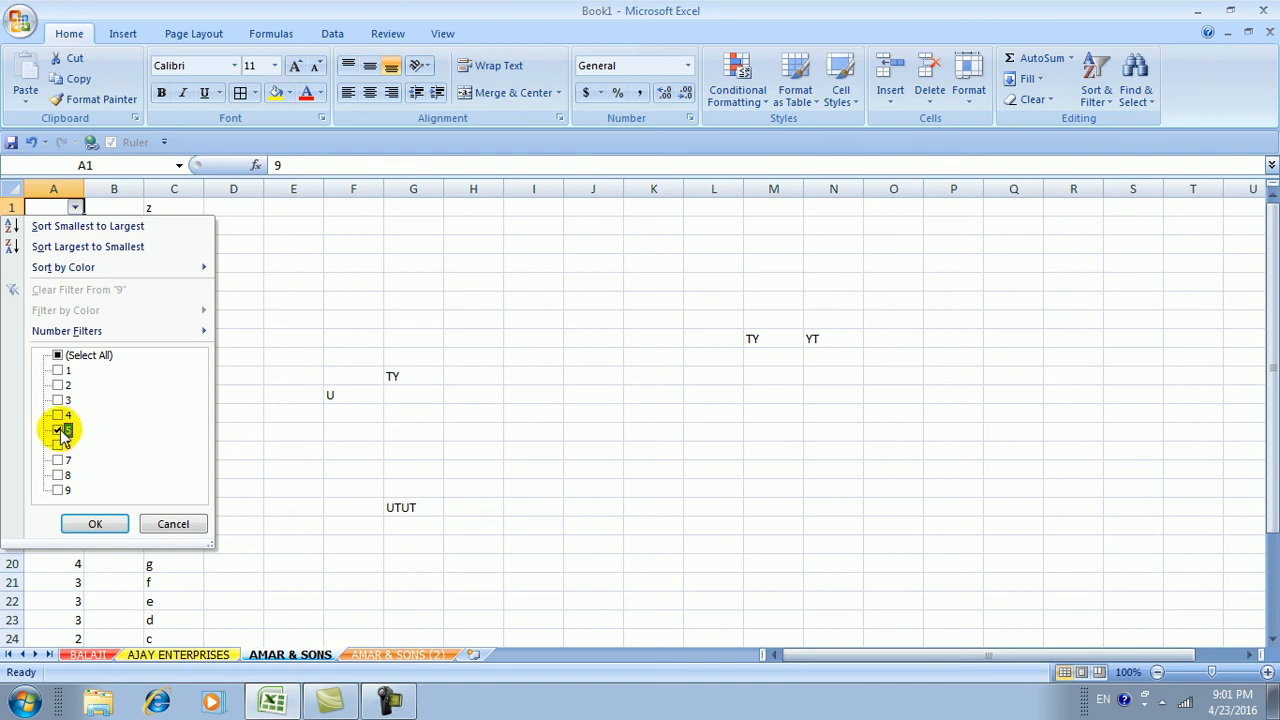
pyautogui.click(95, 526)
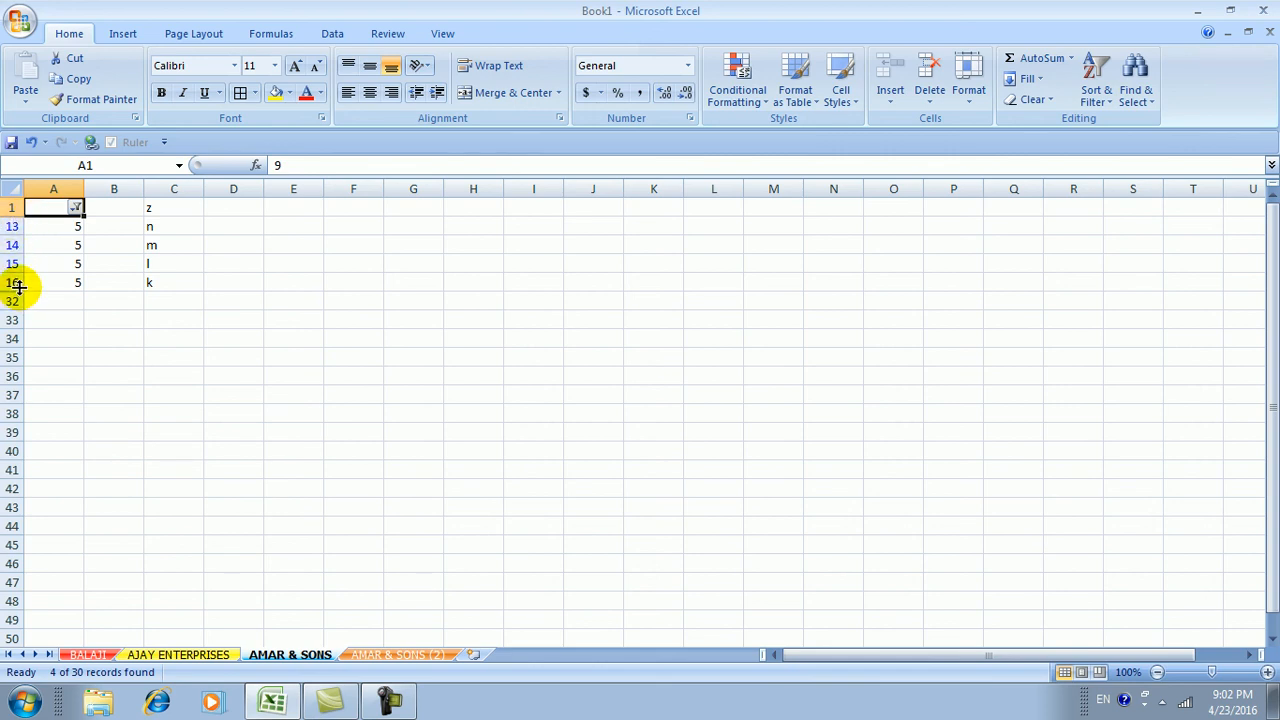
# Change column A's filter to show only rows with 7
pyautogui.click(77, 208)
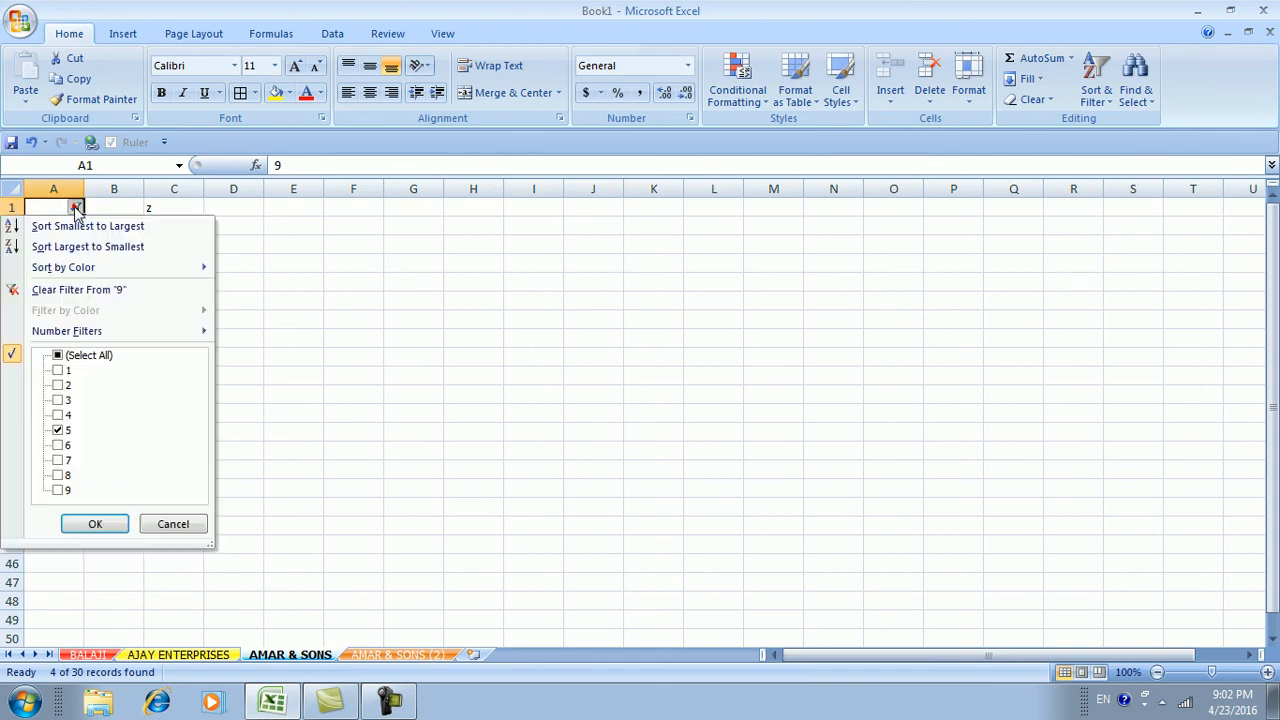
pyautogui.click(57, 431)
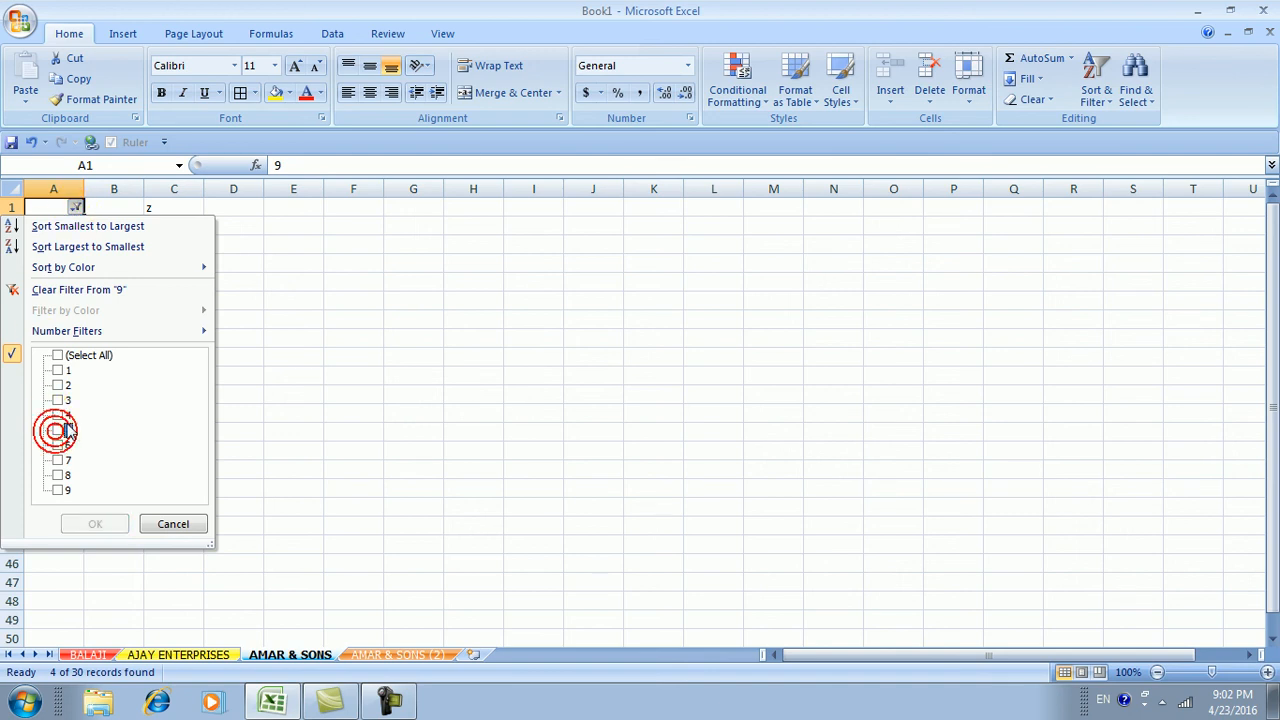
pyautogui.click(58, 461)
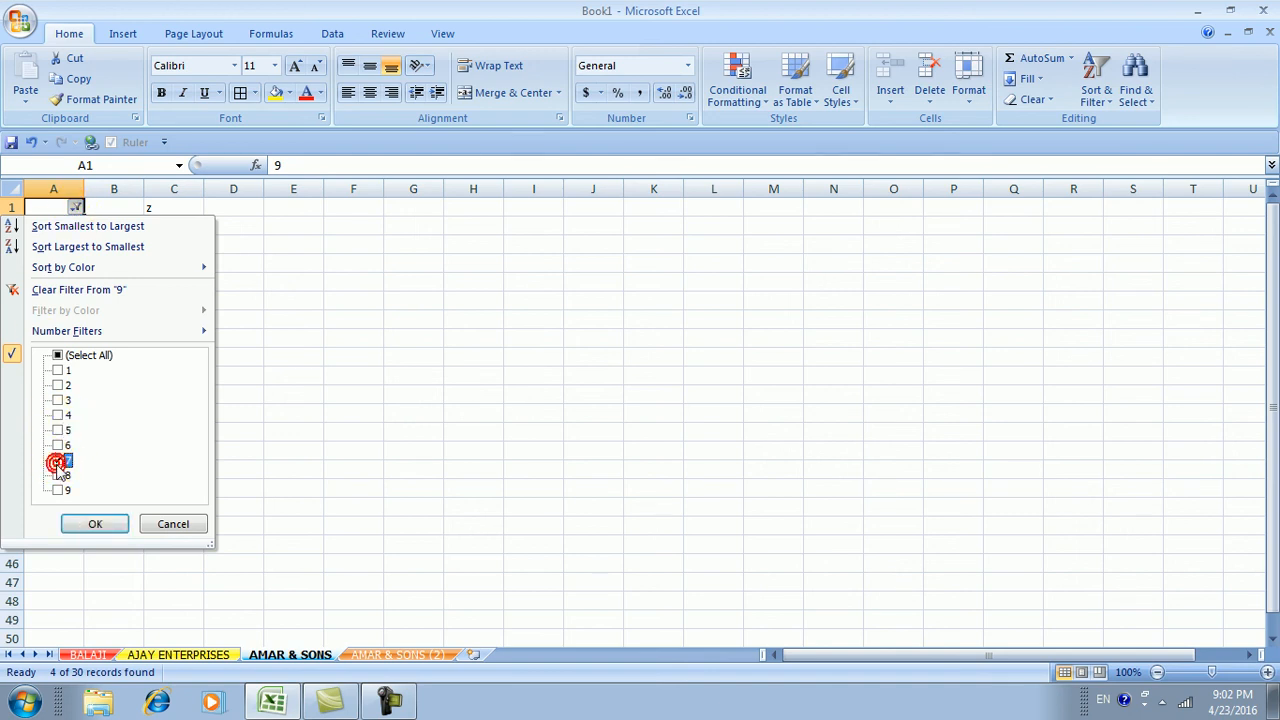
pyautogui.click(90, 524)
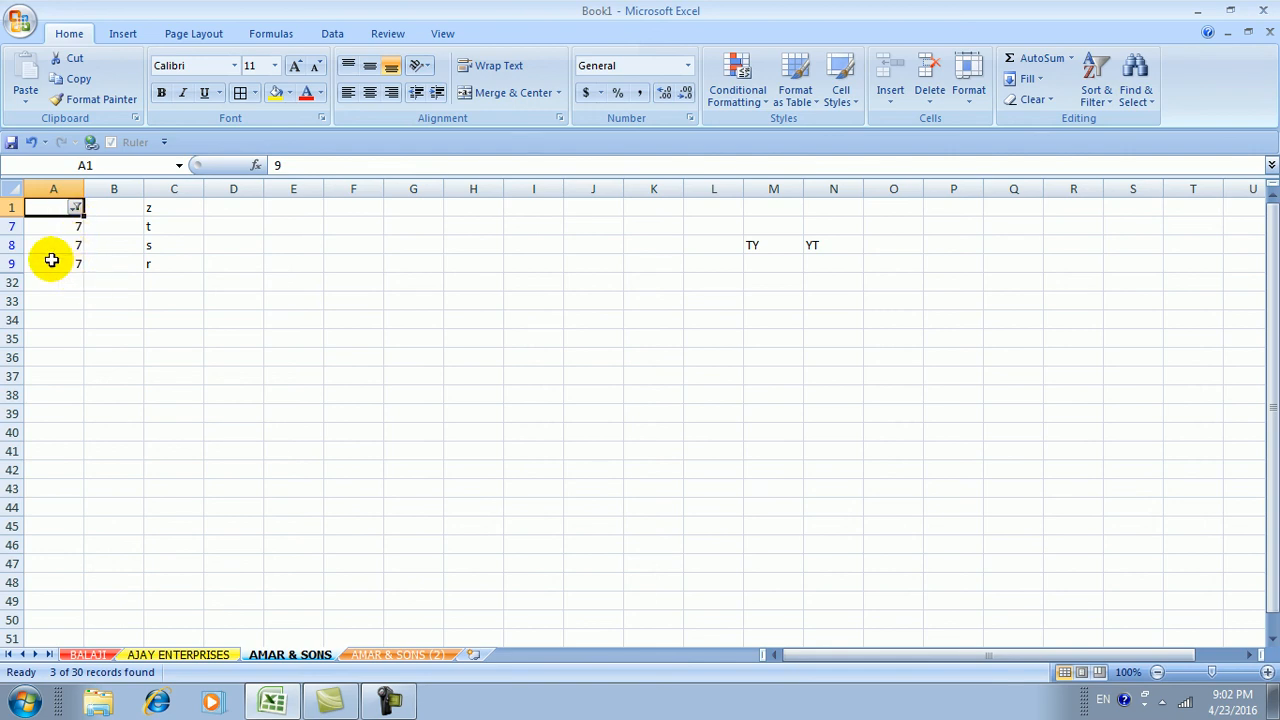
# Refilter column A to show rows with values 2, 3 and 4
pyautogui.click(76, 208)
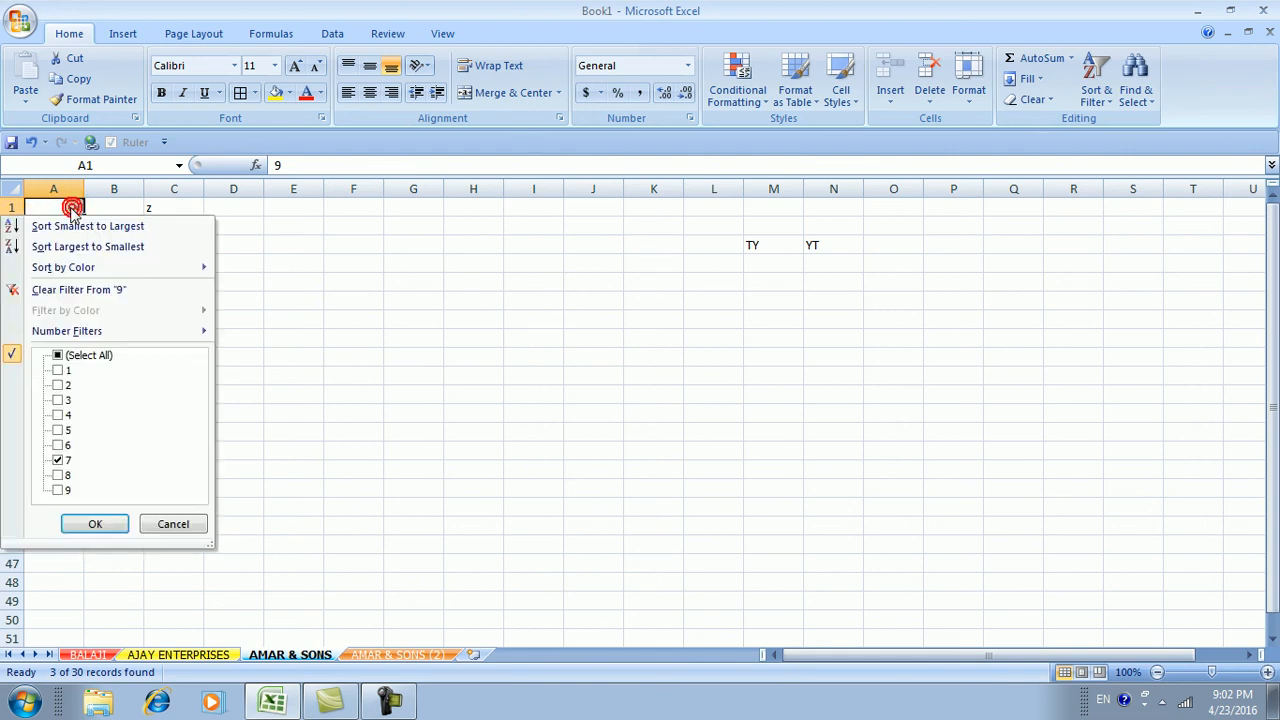
pyautogui.click(58, 461)
pyautogui.click(58, 385)
pyautogui.click(58, 400)
pyautogui.click(58, 415)
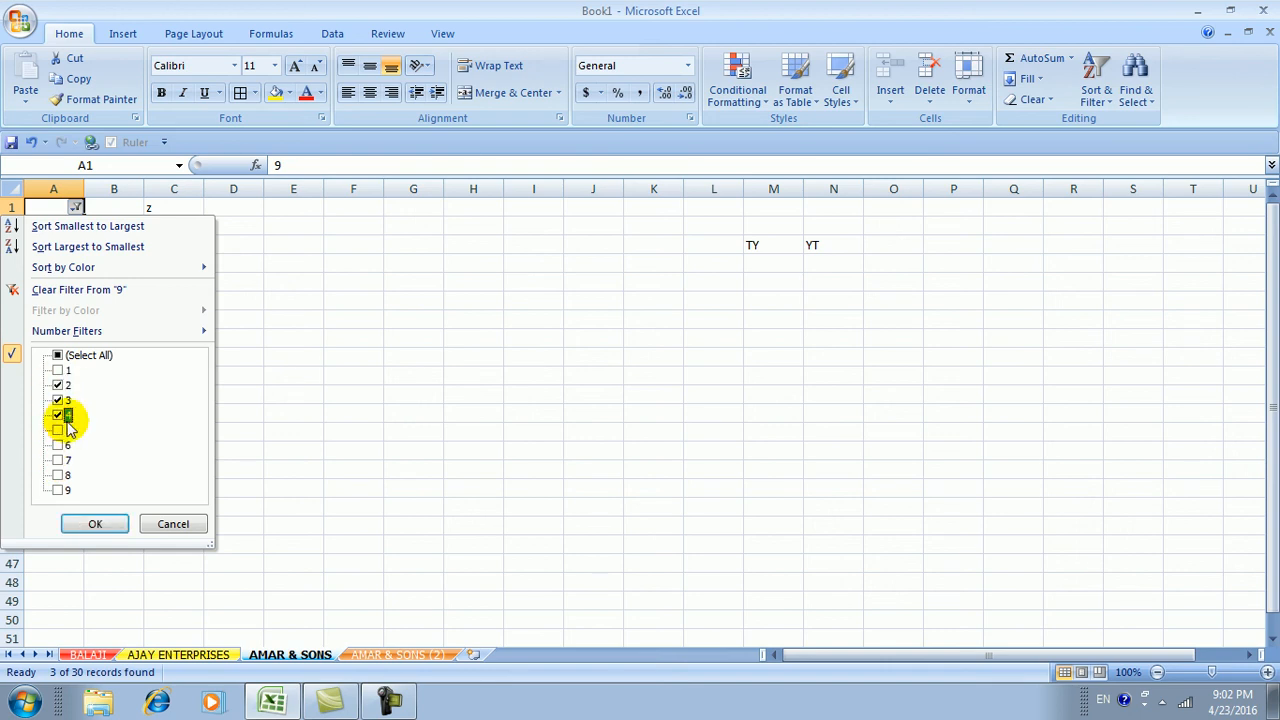
pyautogui.click(95, 524)
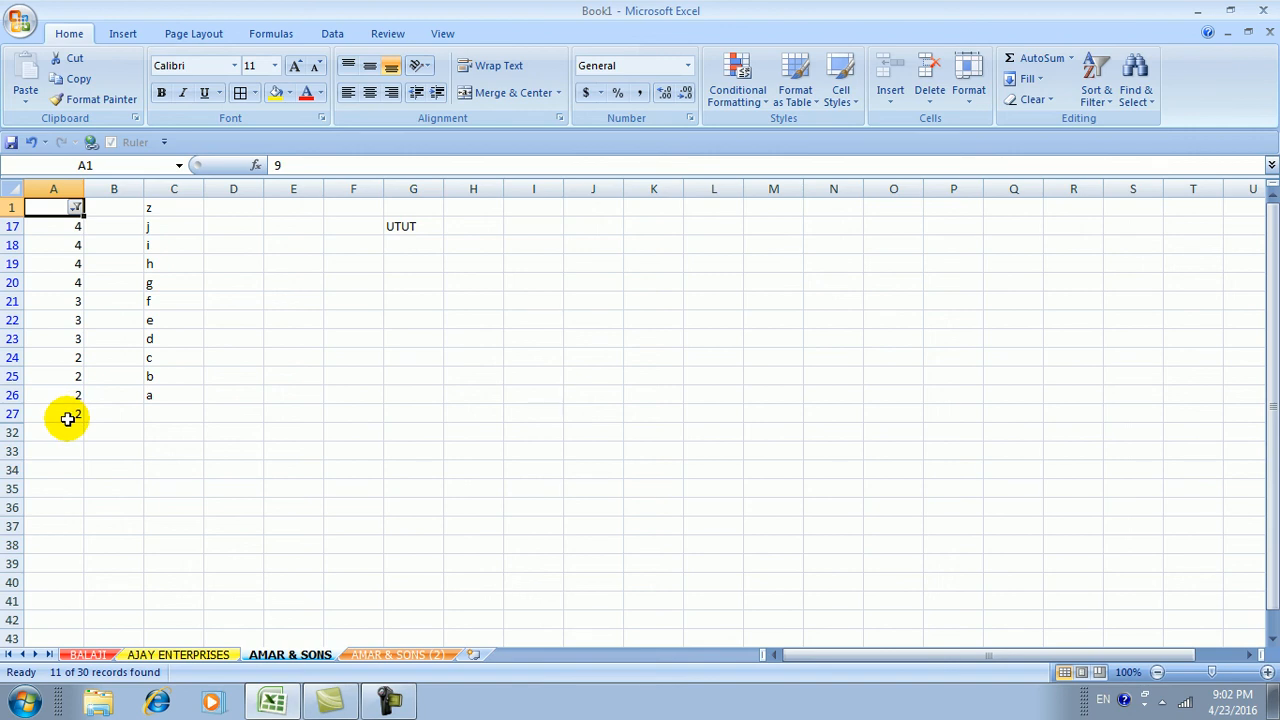
# Show all rows in column A again and switch filtering off
pyautogui.click(76, 207)
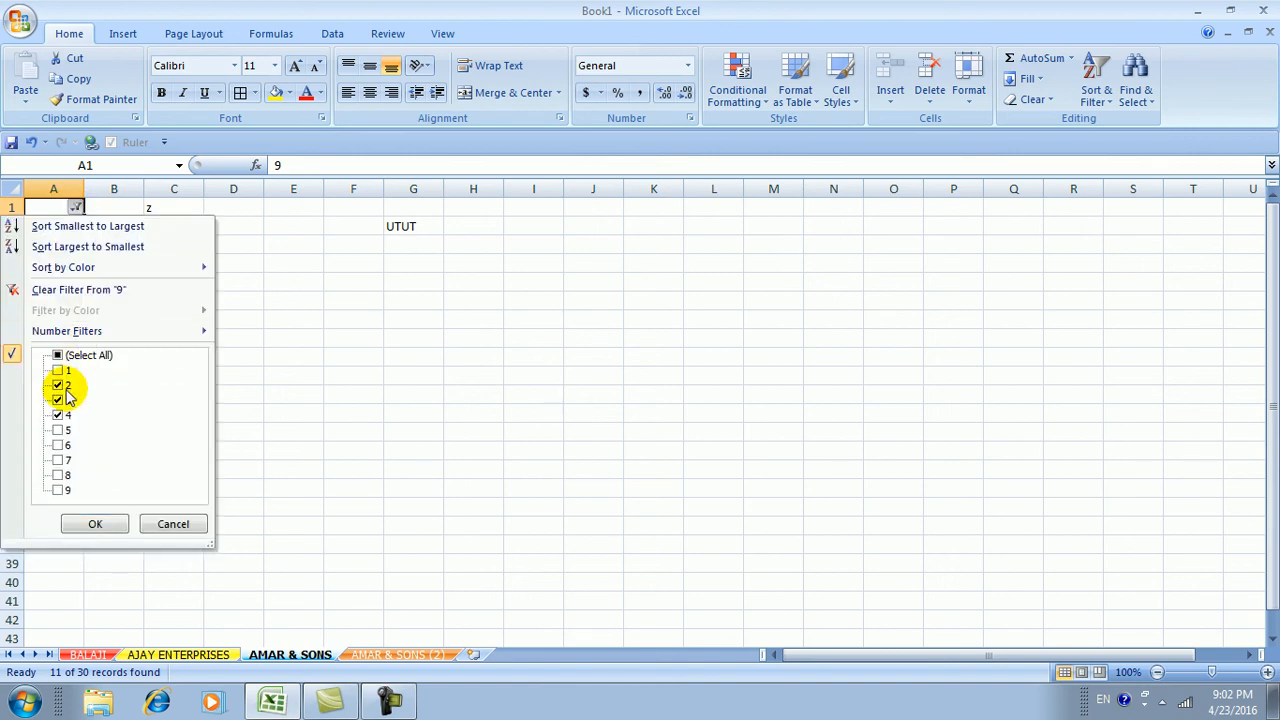
pyautogui.click(58, 356)
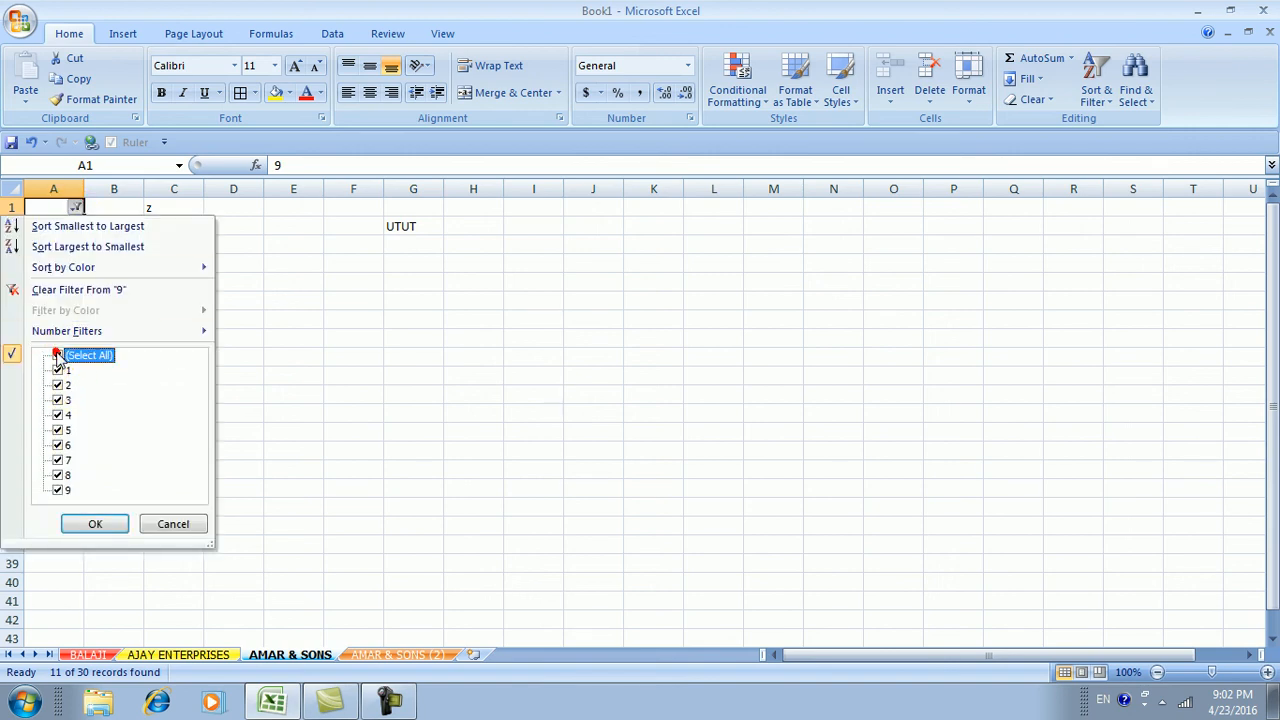
pyautogui.click(82, 524)
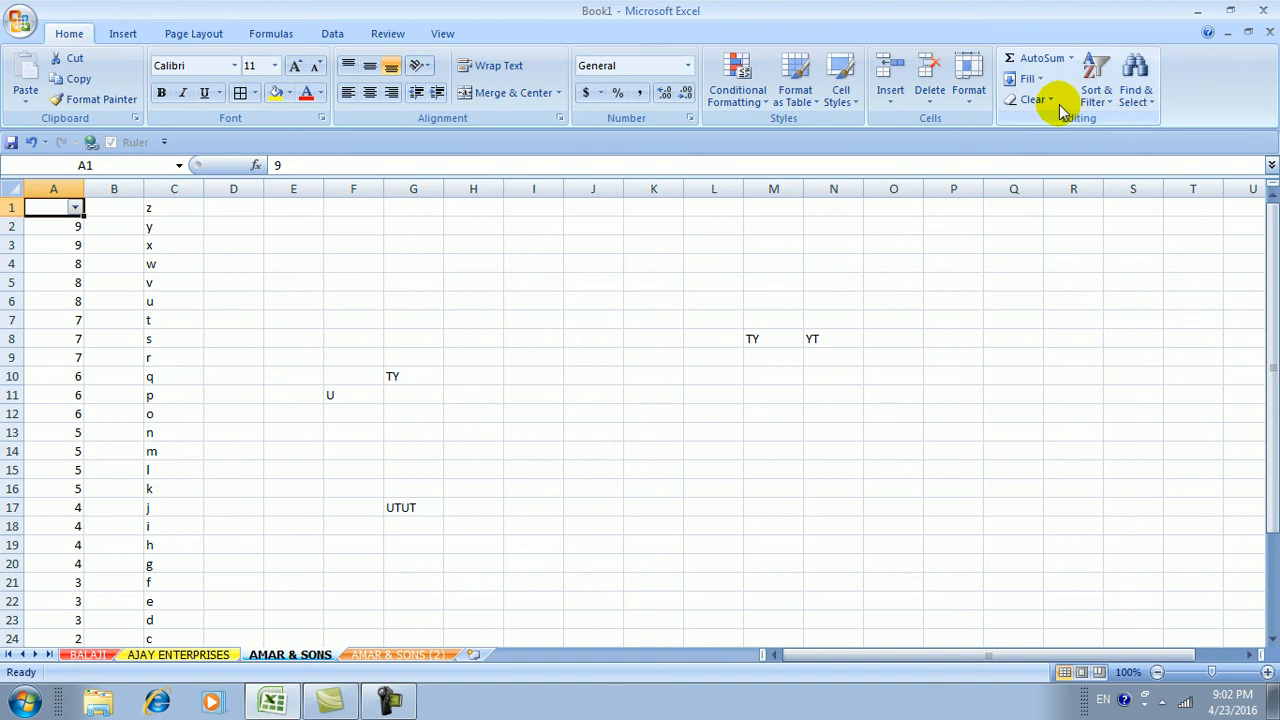
pyautogui.click(1096, 92)
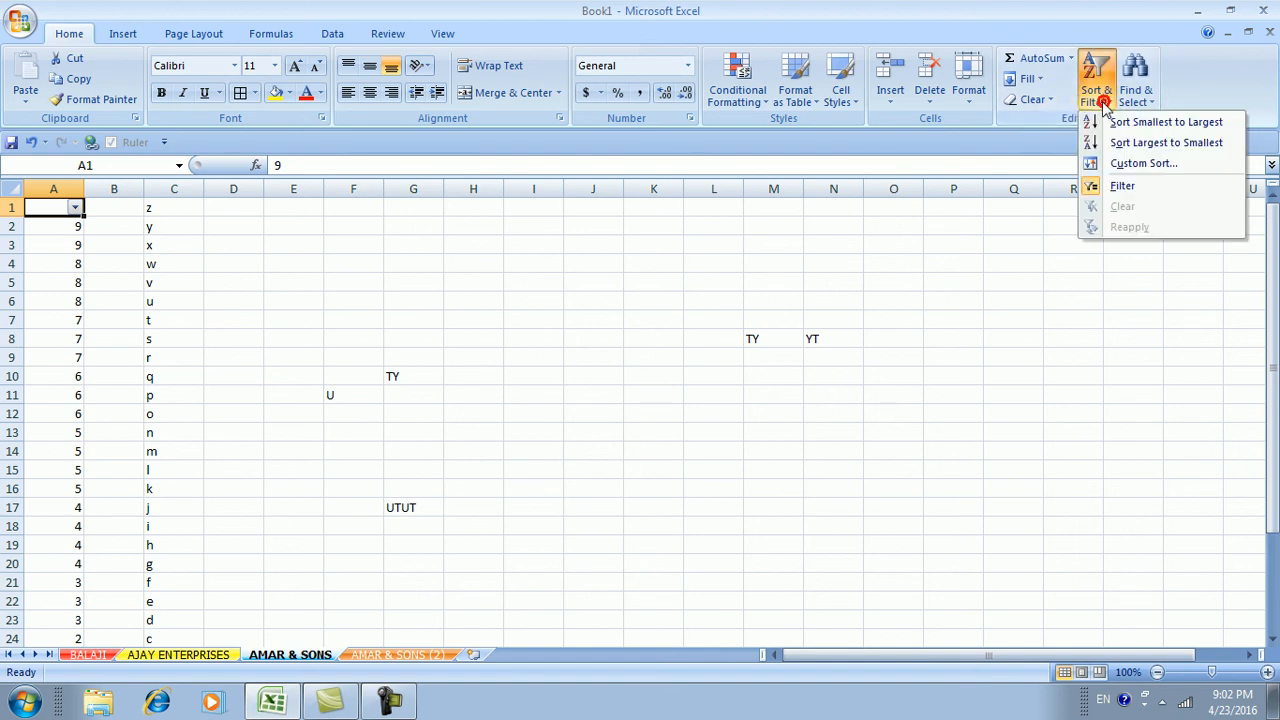
pyautogui.click(1116, 188)
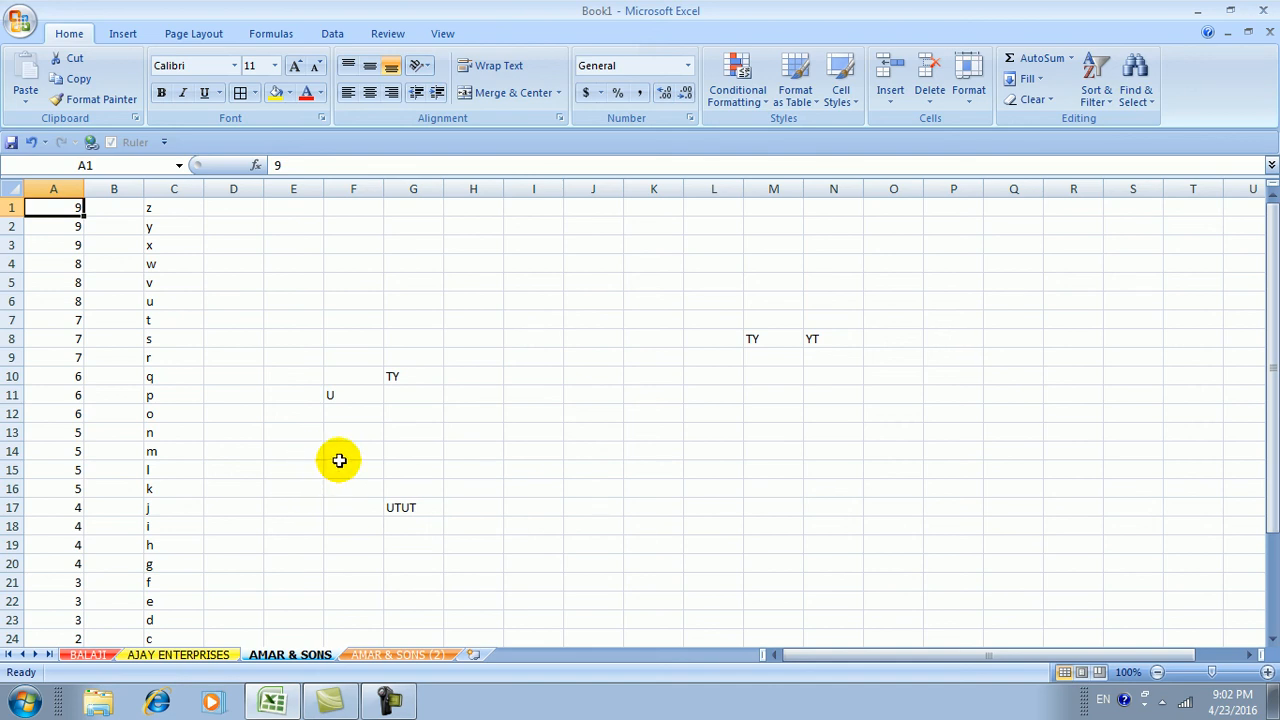
pyautogui.click(1140, 92)
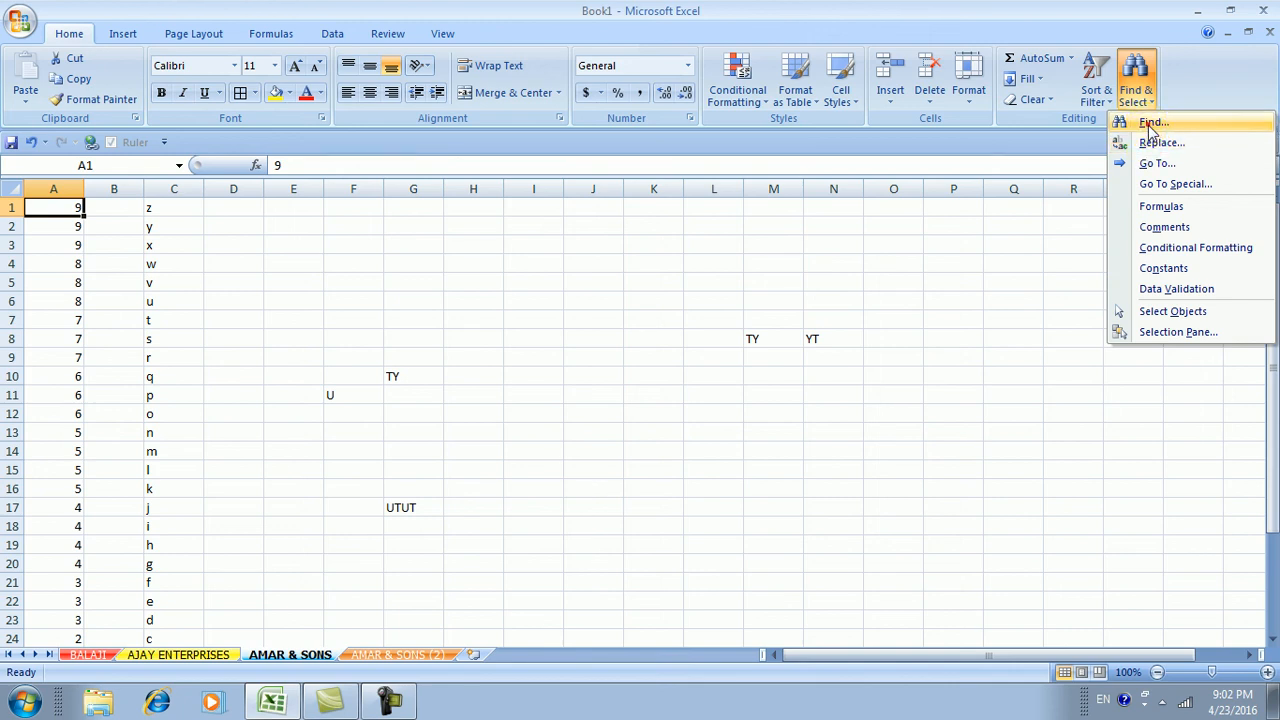
# Search for 4 with Find, stepping through the matching cells A17 to A20
pyautogui.click(1148, 122)
pyautogui.moveTo(763, 245); pyautogui.dragTo(769, 256)
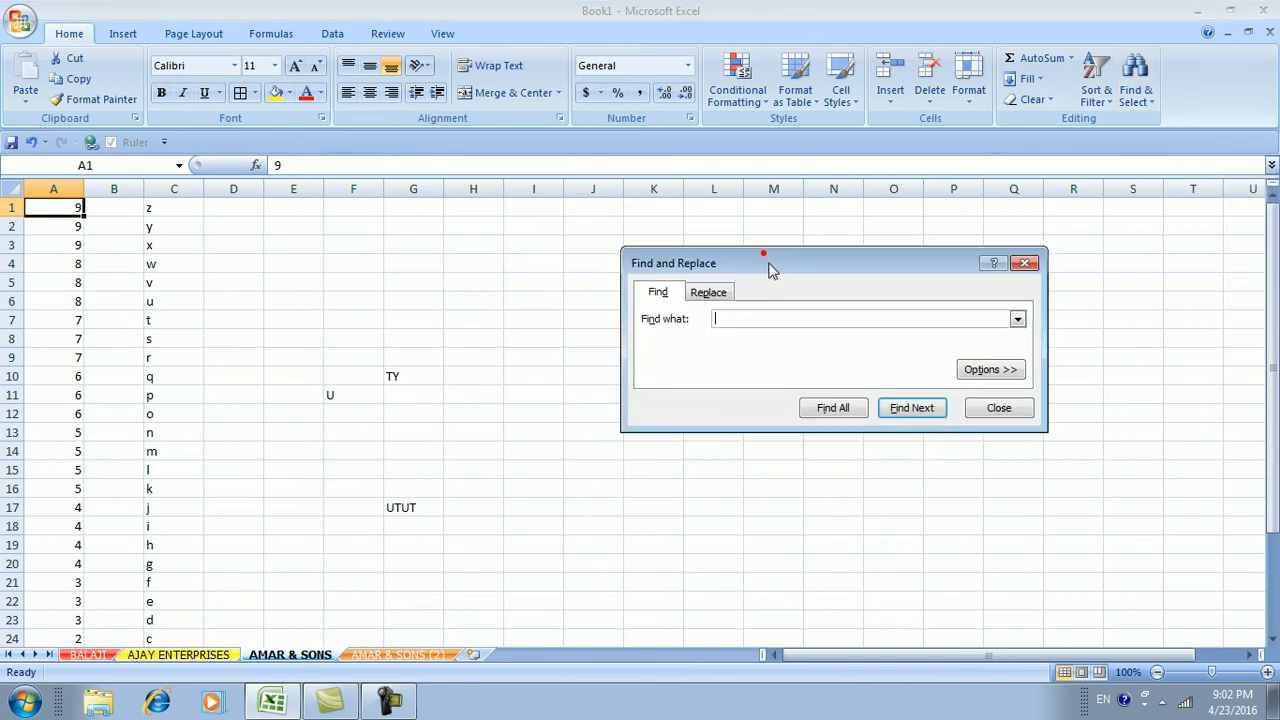
pyautogui.click(739, 319)
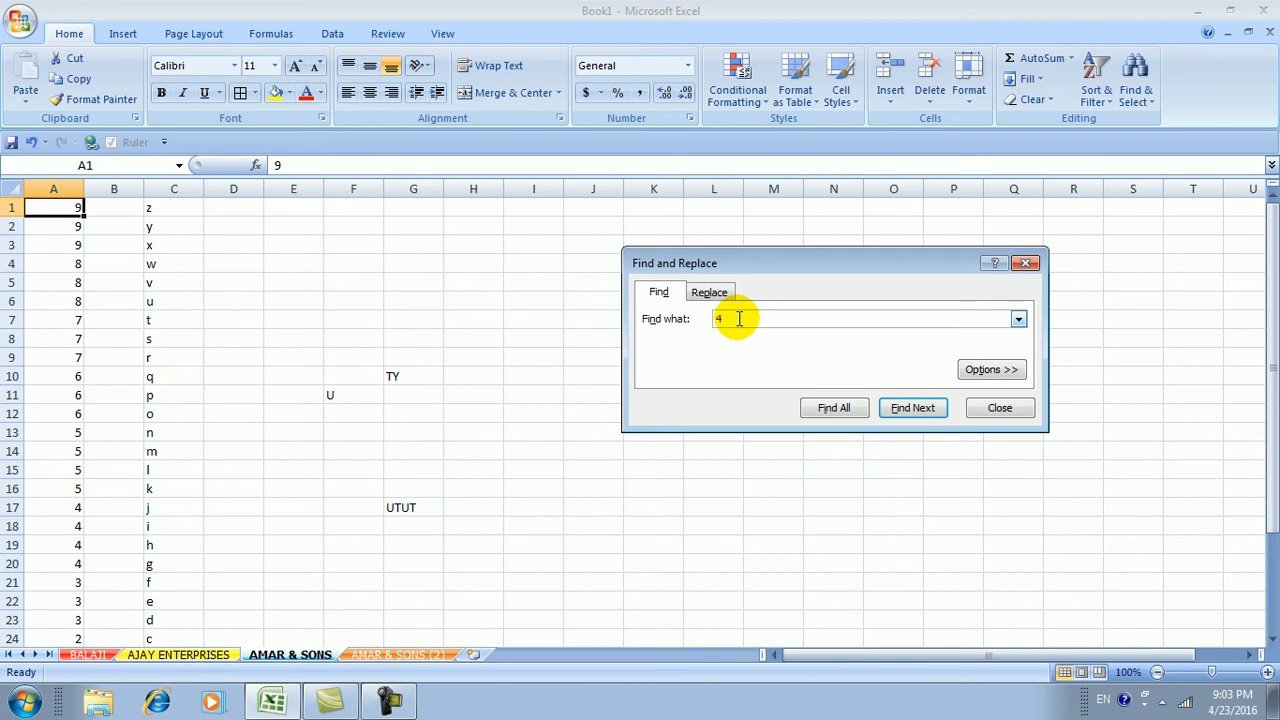
pyautogui.click(909, 410)
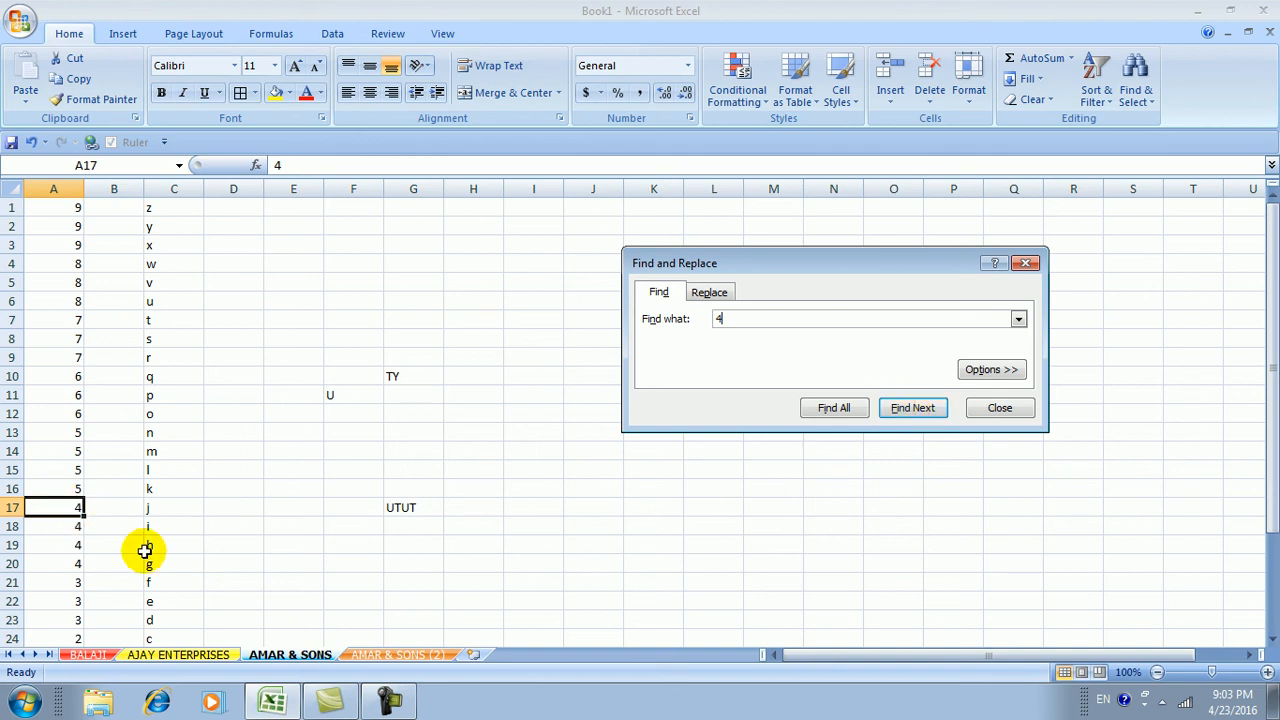
pyautogui.click(913, 408)
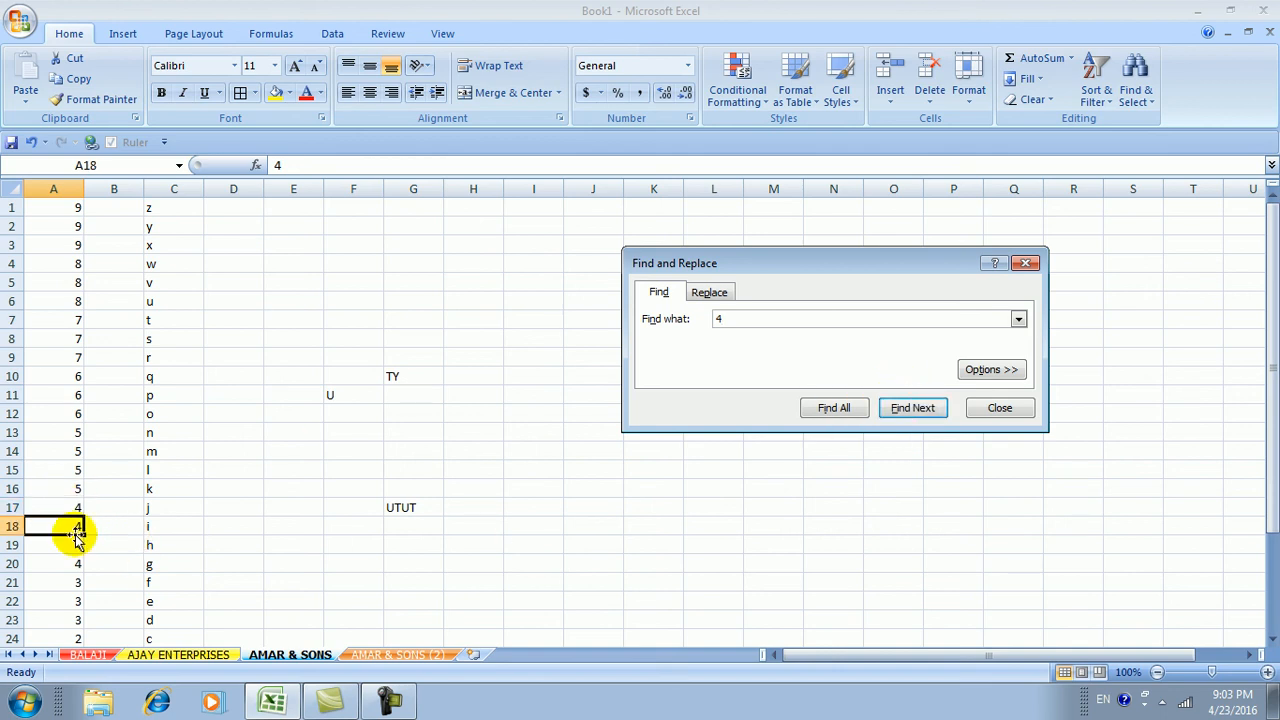
pyautogui.click(905, 410)
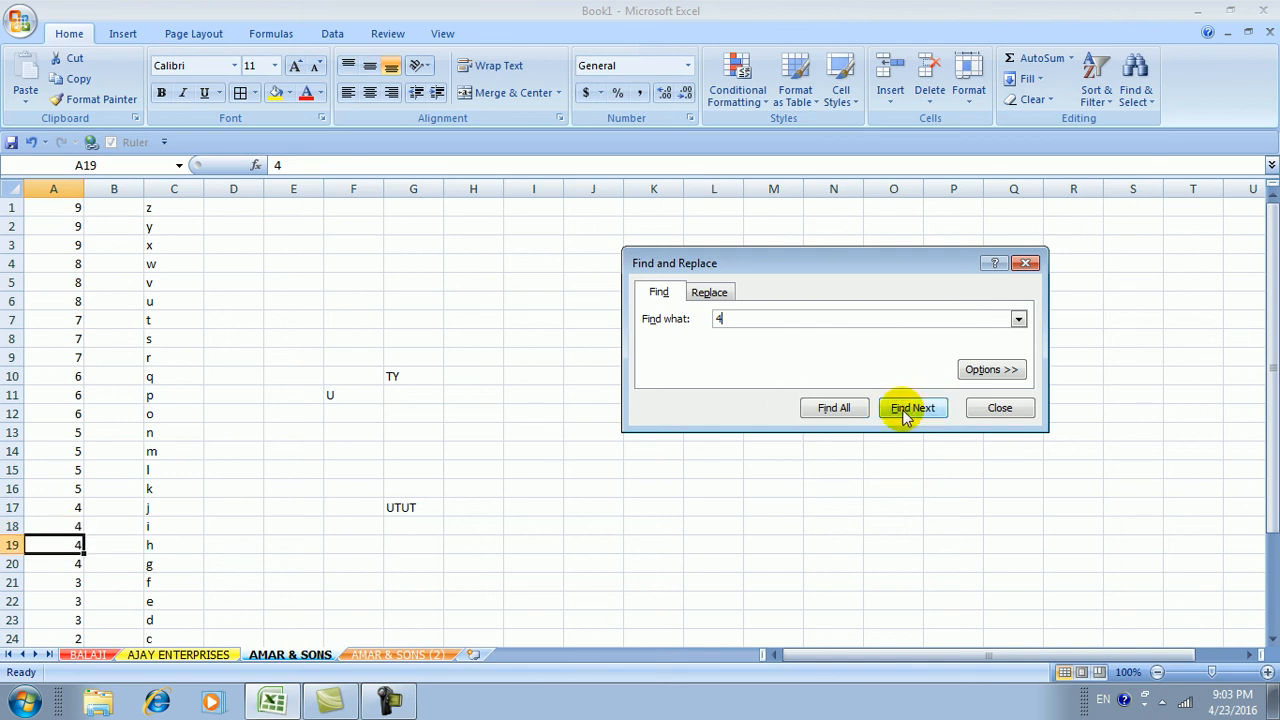
pyautogui.click(905, 412)
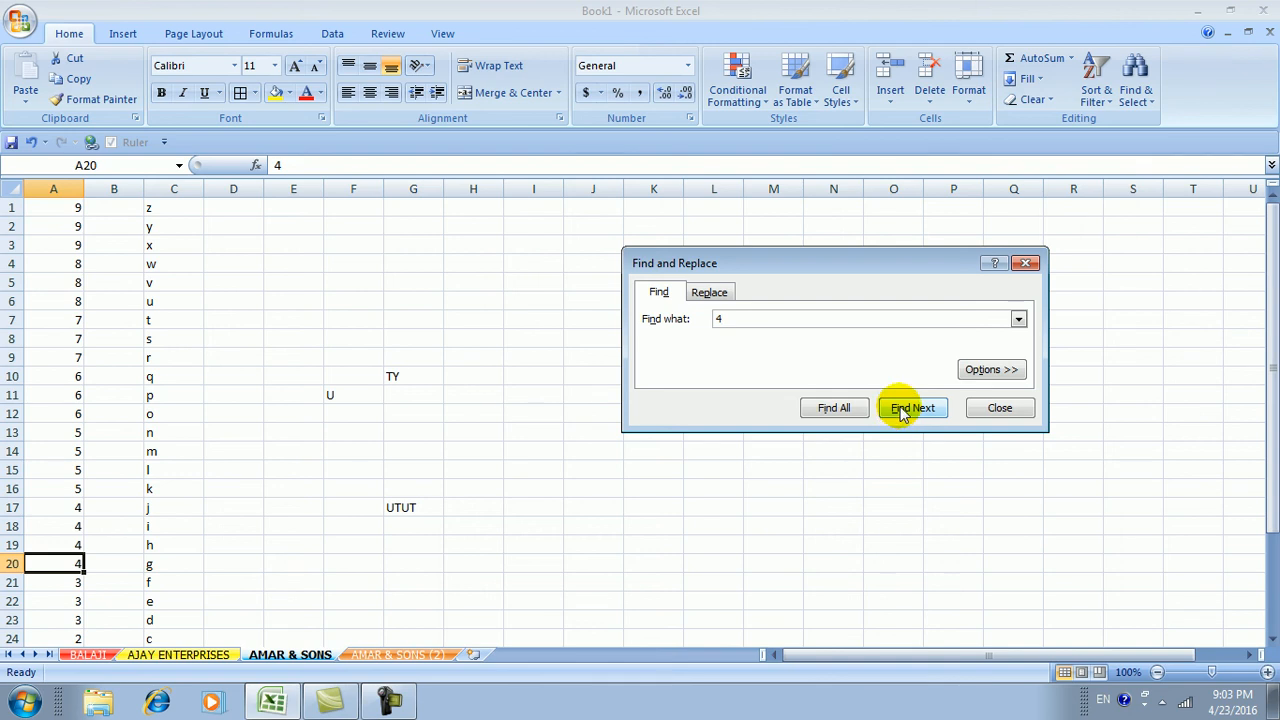
# Cycle through the 4s from A17 to A20 again, then move to the Replace options
pyautogui.click(902, 412)
pyautogui.click(902, 412)
pyautogui.click(902, 412)
pyautogui.click(902, 412)
pyautogui.click(902, 412)
pyautogui.click(902, 412)
pyautogui.click(902, 412)
pyautogui.click(902, 412)
pyautogui.click(902, 412)
pyautogui.click(902, 412)
pyautogui.click(902, 412)
pyautogui.click(900, 414)
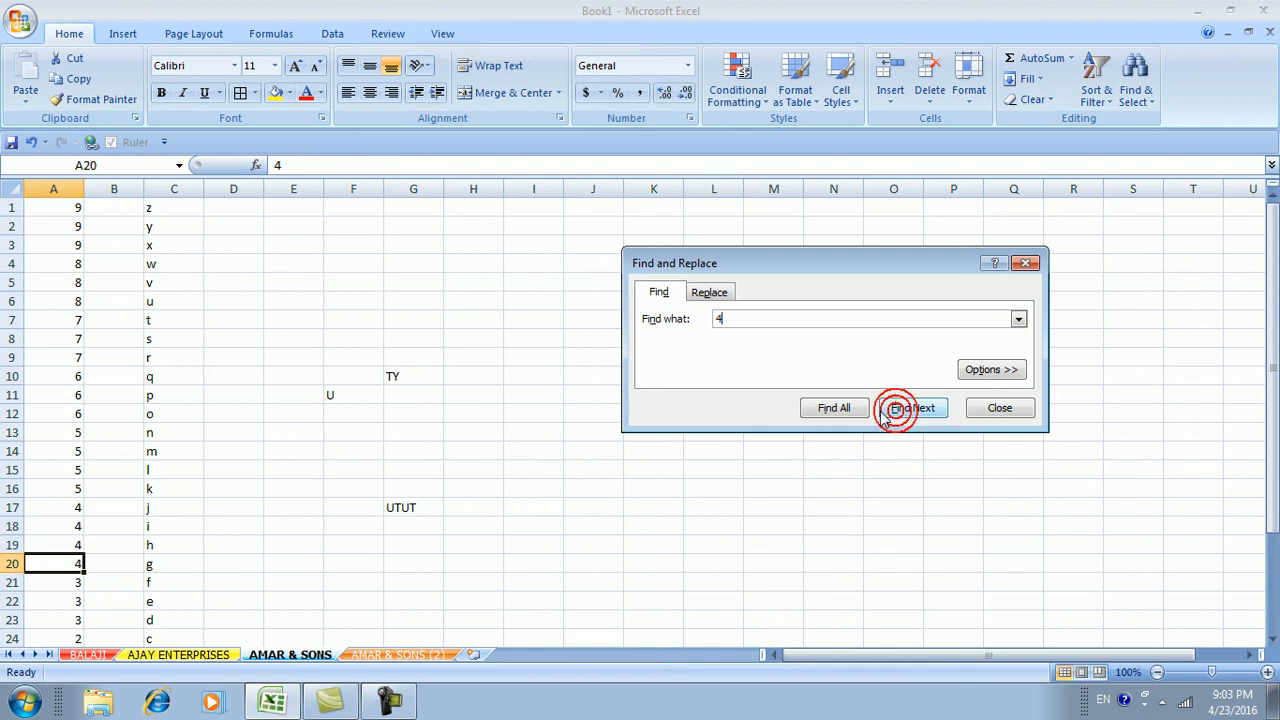
pyautogui.click(707, 292)
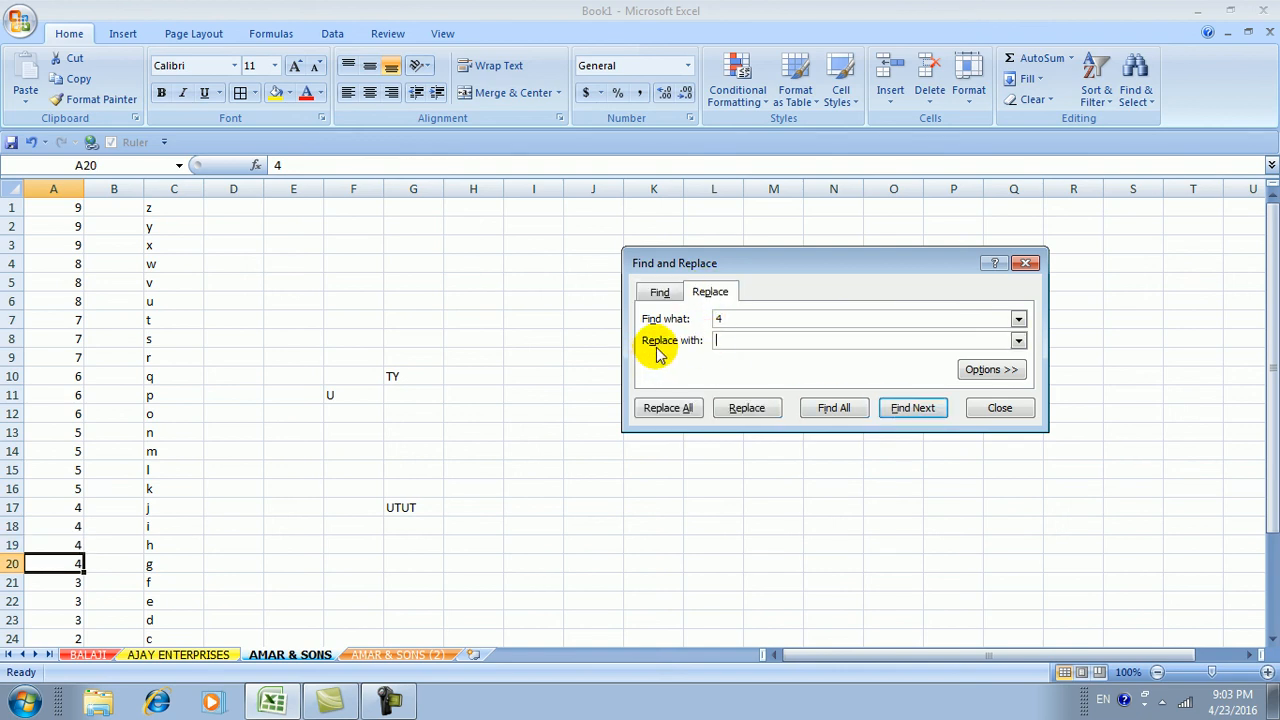
# Replace the 4 in A20, A17, A18 and A19 with 'result', one at a time
pyautogui.click(748, 340)
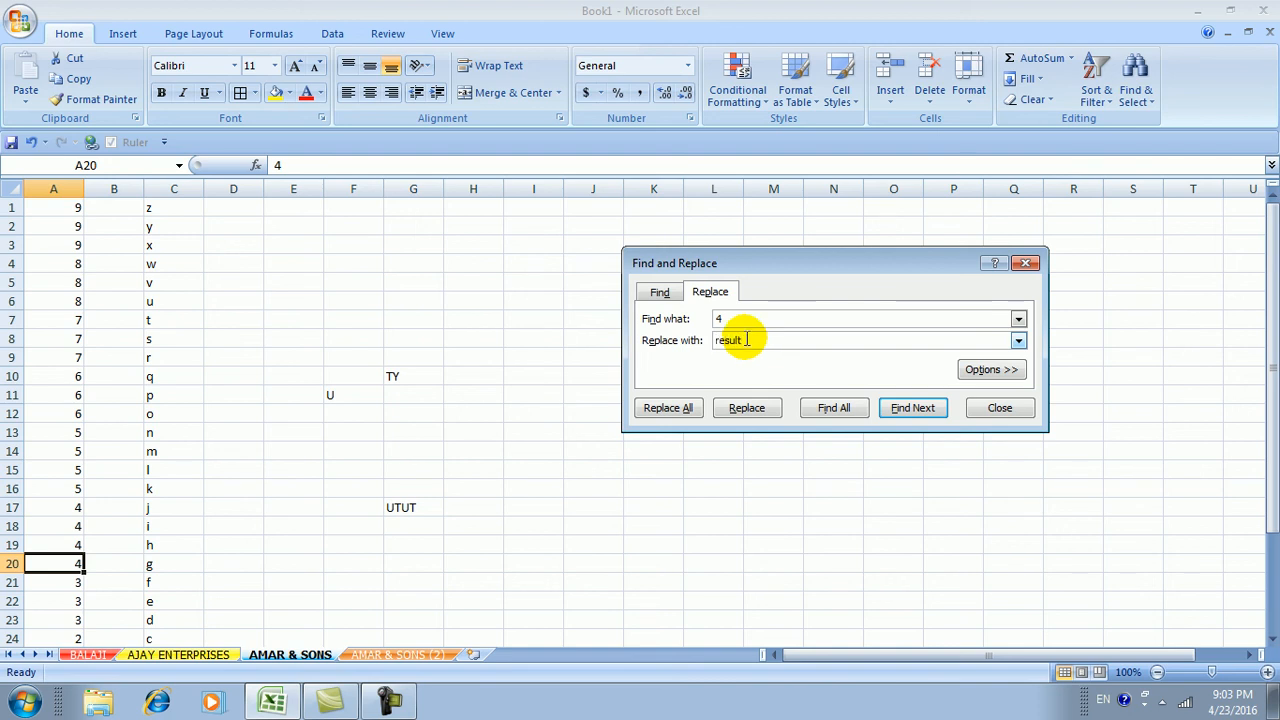
pyautogui.click(745, 408)
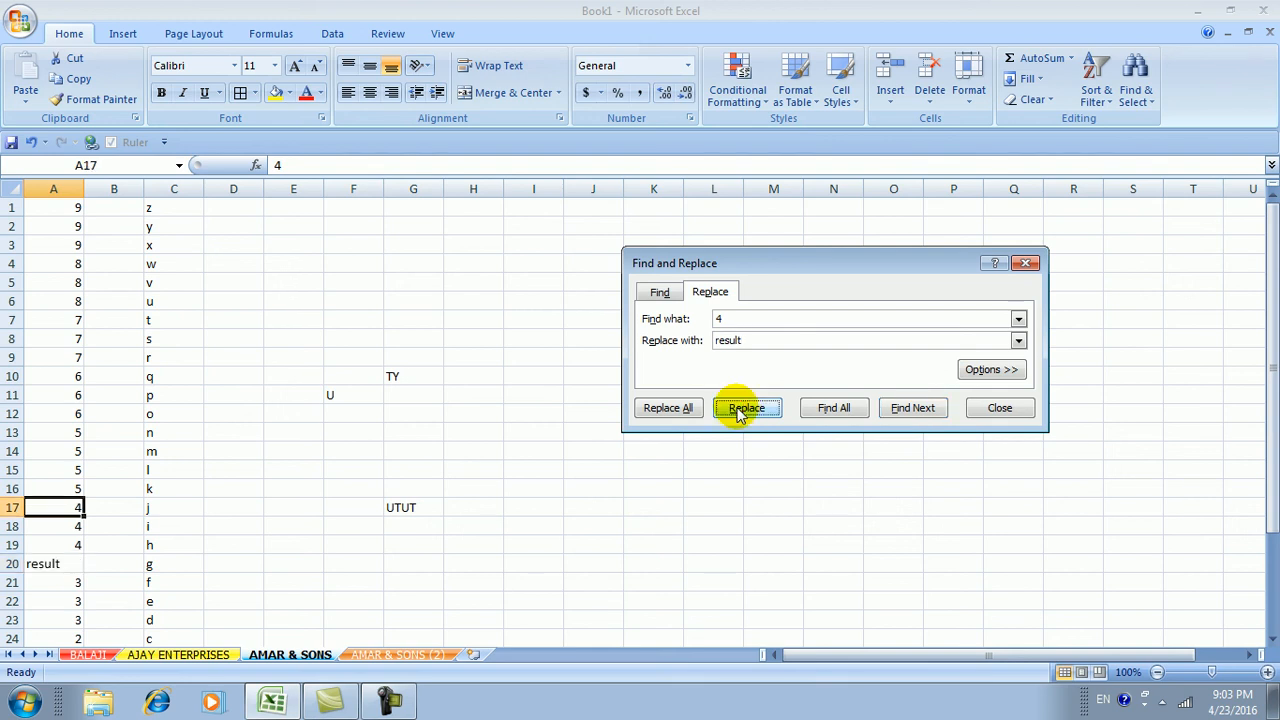
pyautogui.click(745, 408)
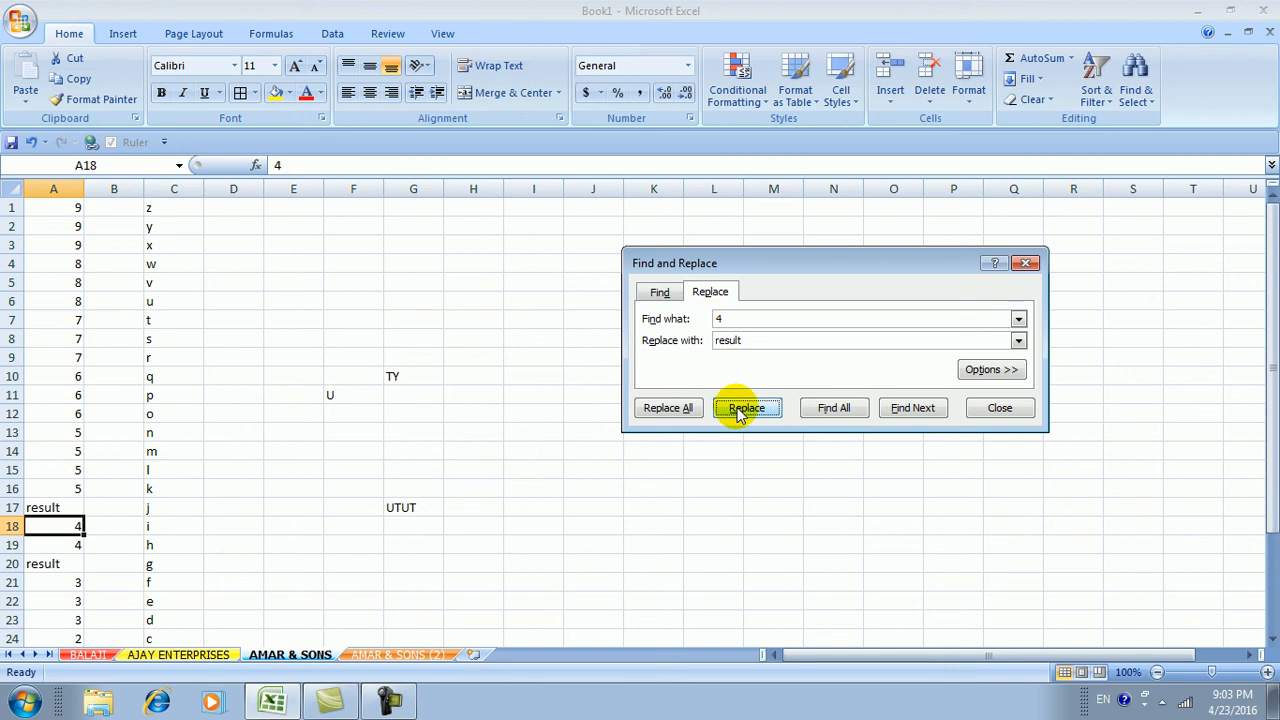
pyautogui.click(745, 408)
pyautogui.click(745, 408)
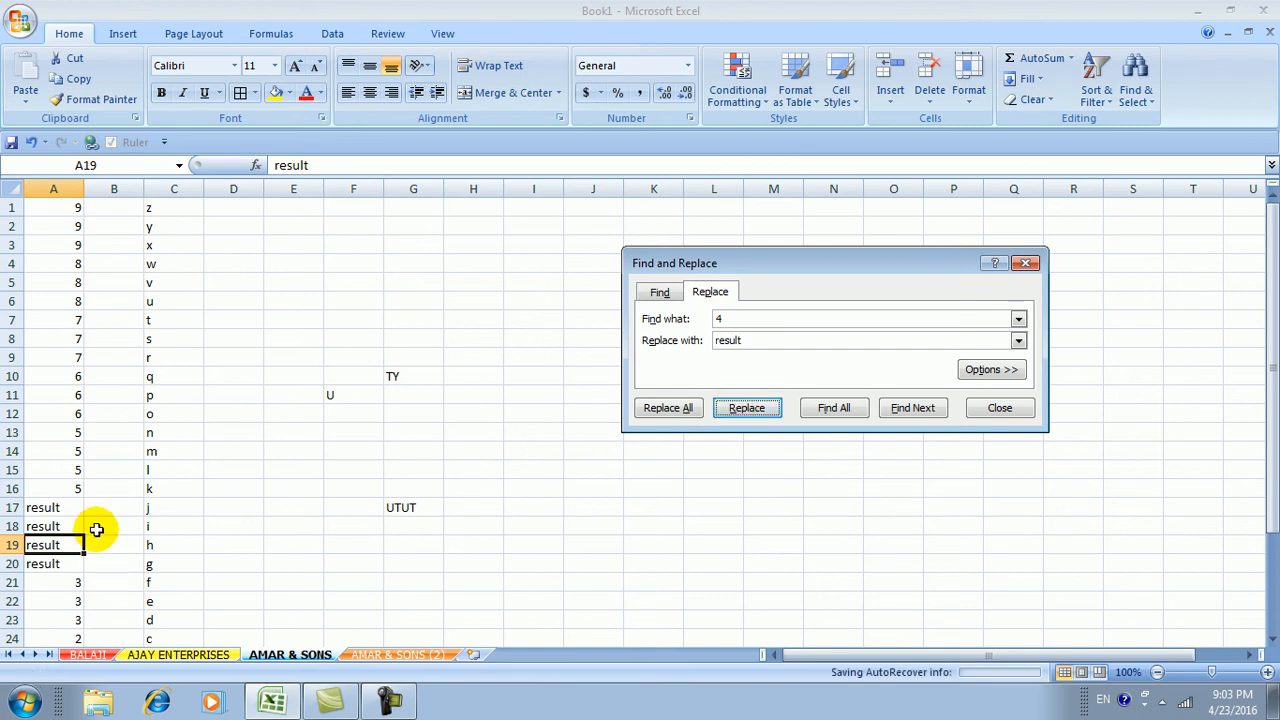
pyautogui.click(763, 571)
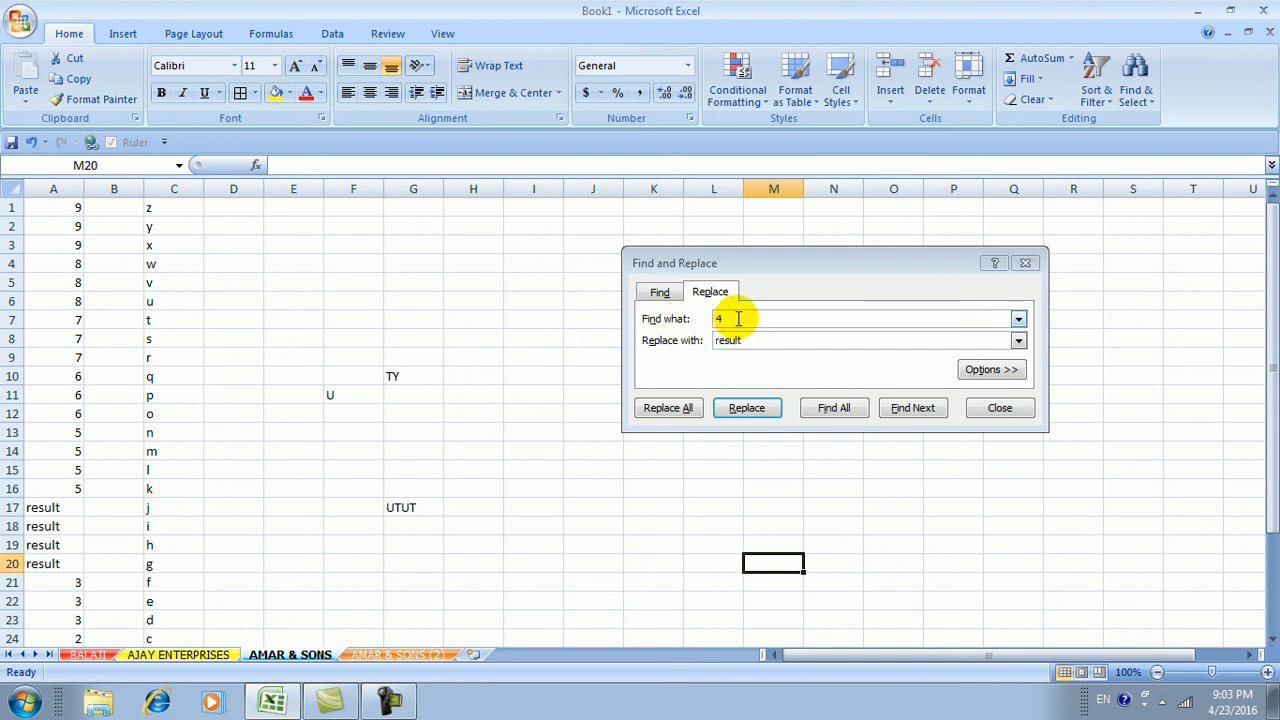
# Replace all four 'result' entries back to 4 and close Find and Replace
pyautogui.click(672, 318)
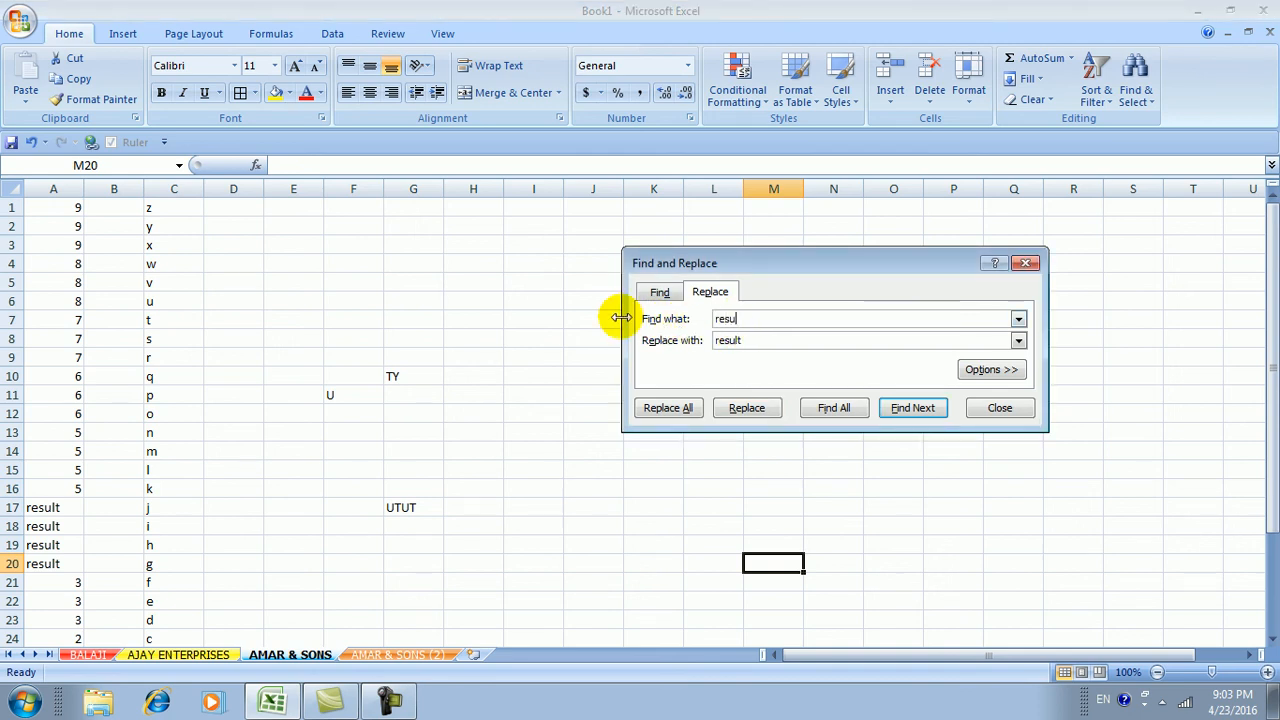
pyautogui.moveTo(745, 340); pyautogui.dragTo(551, 338)
pyautogui.write('4')
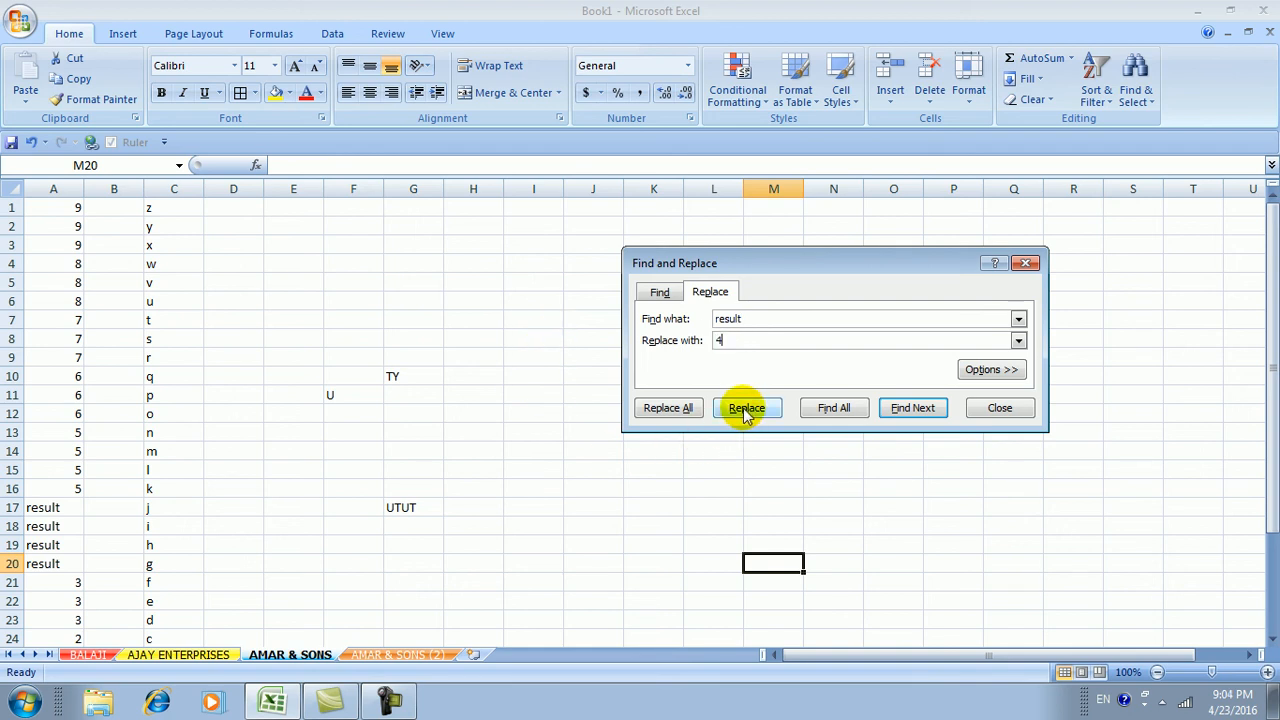
pyautogui.click(668, 417)
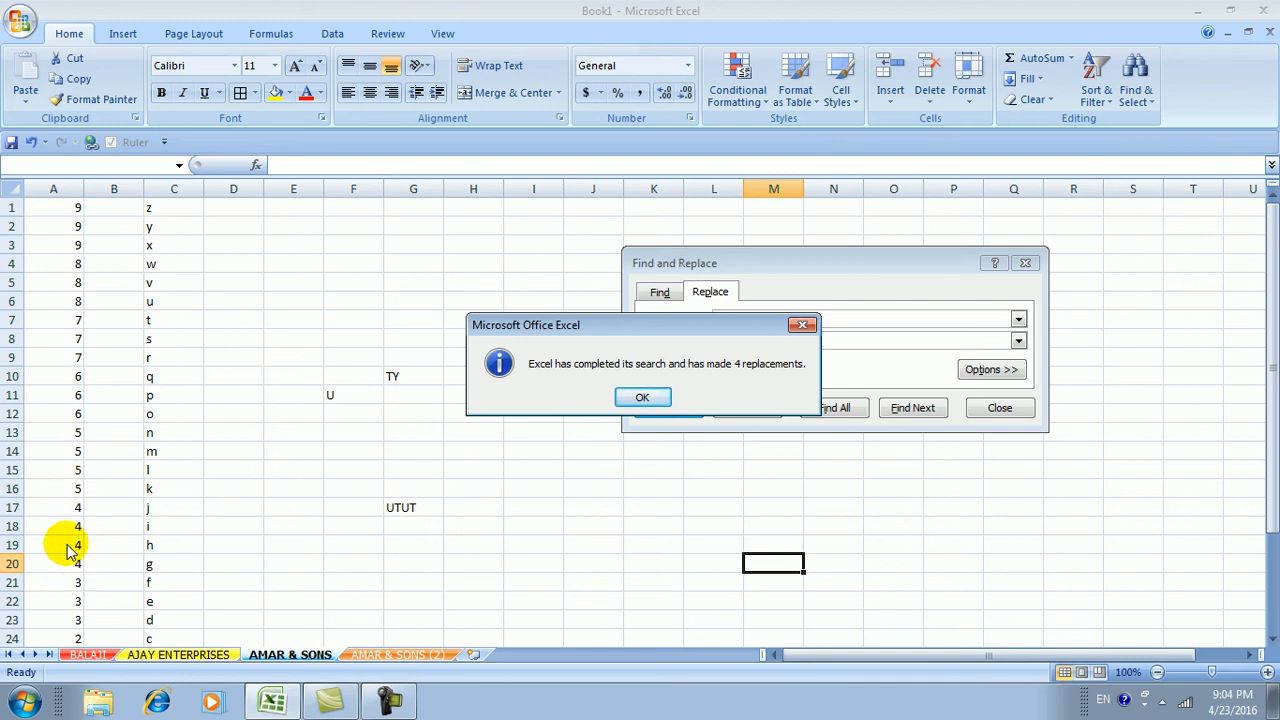
pyautogui.click(622, 400)
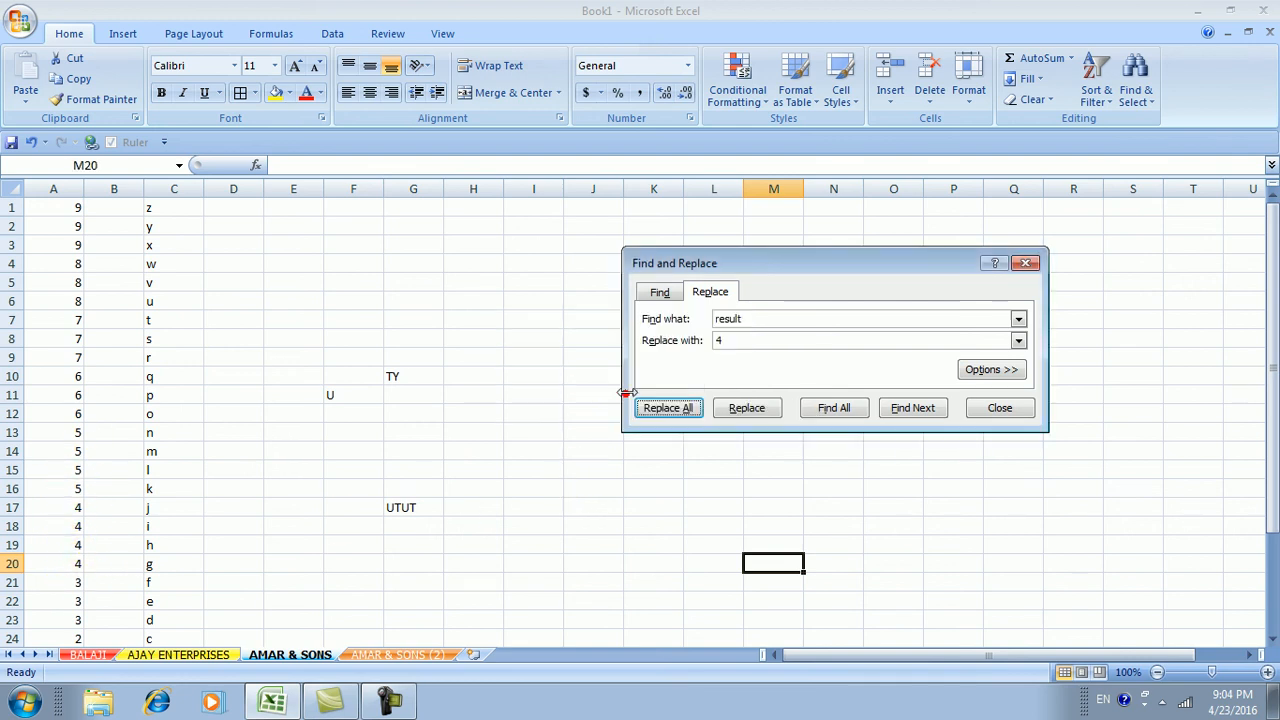
pyautogui.click(998, 410)
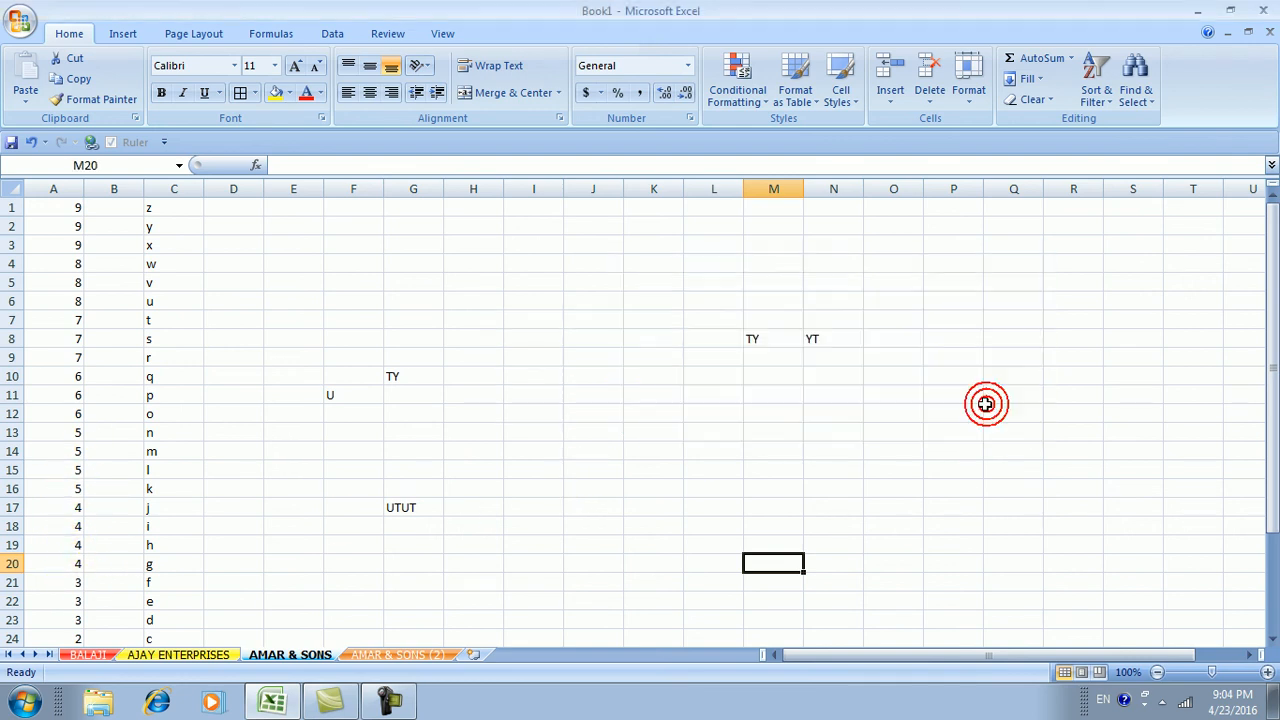
pyautogui.click(382, 697)
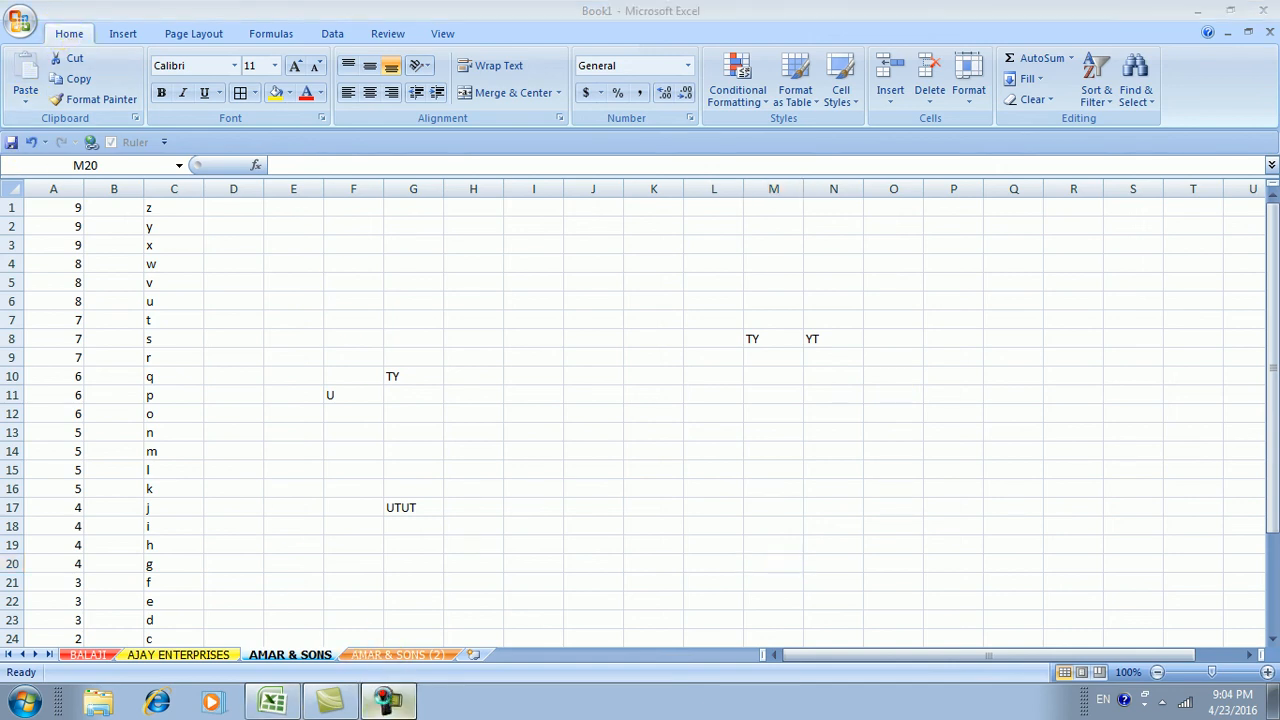